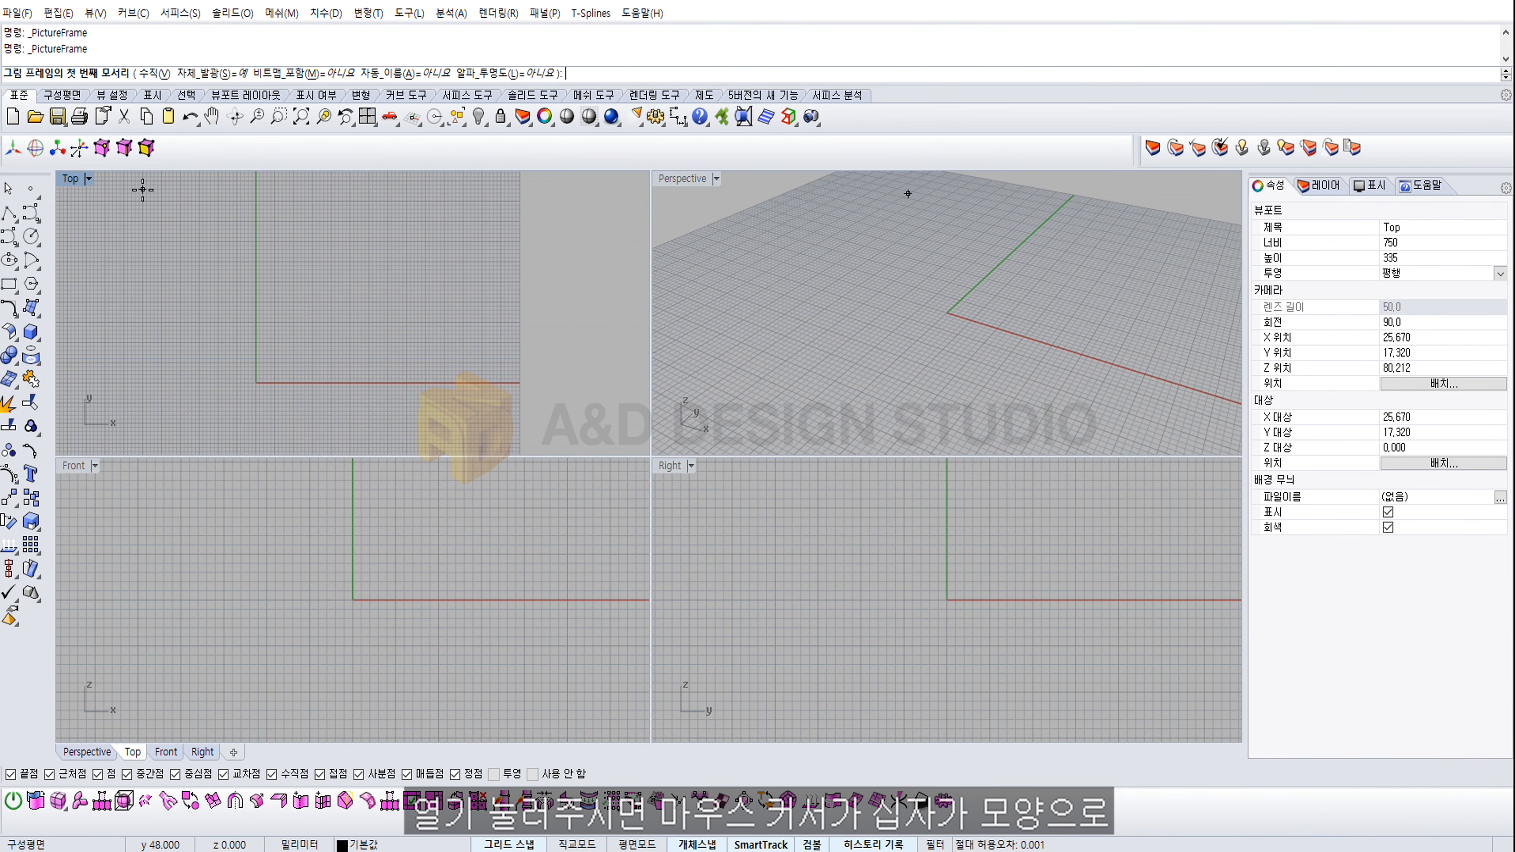
Step: Make the Front viewport active for the picture frame and switch Grid Snap off and back on
right_drag(298, 329, 348, 364)
click(74, 467)
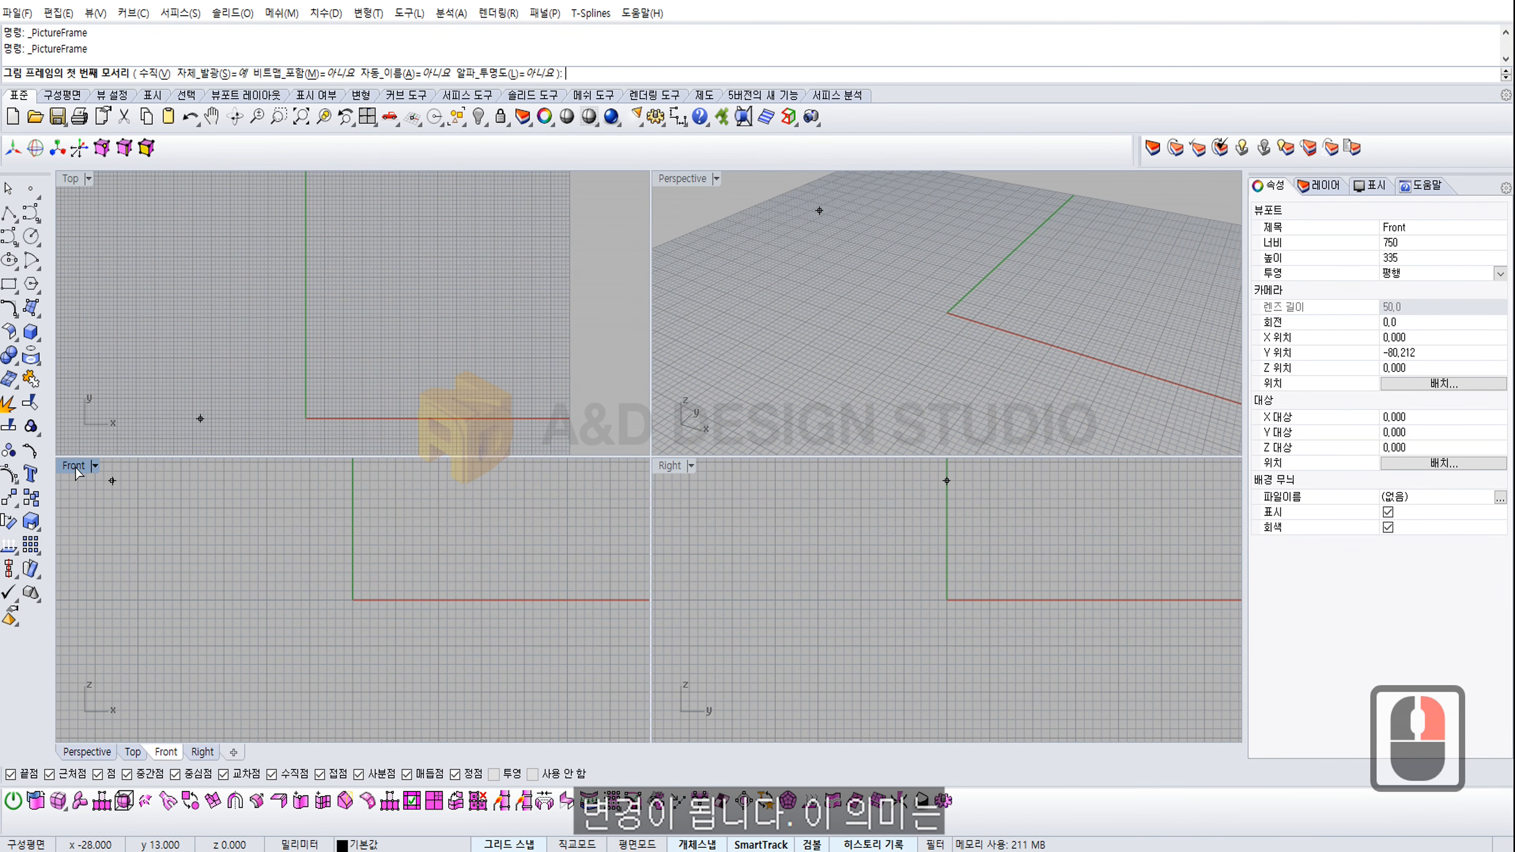
ctrl+right_drag(447, 528, 338, 621)
ctrl+right_drag(339, 620, 358, 591)
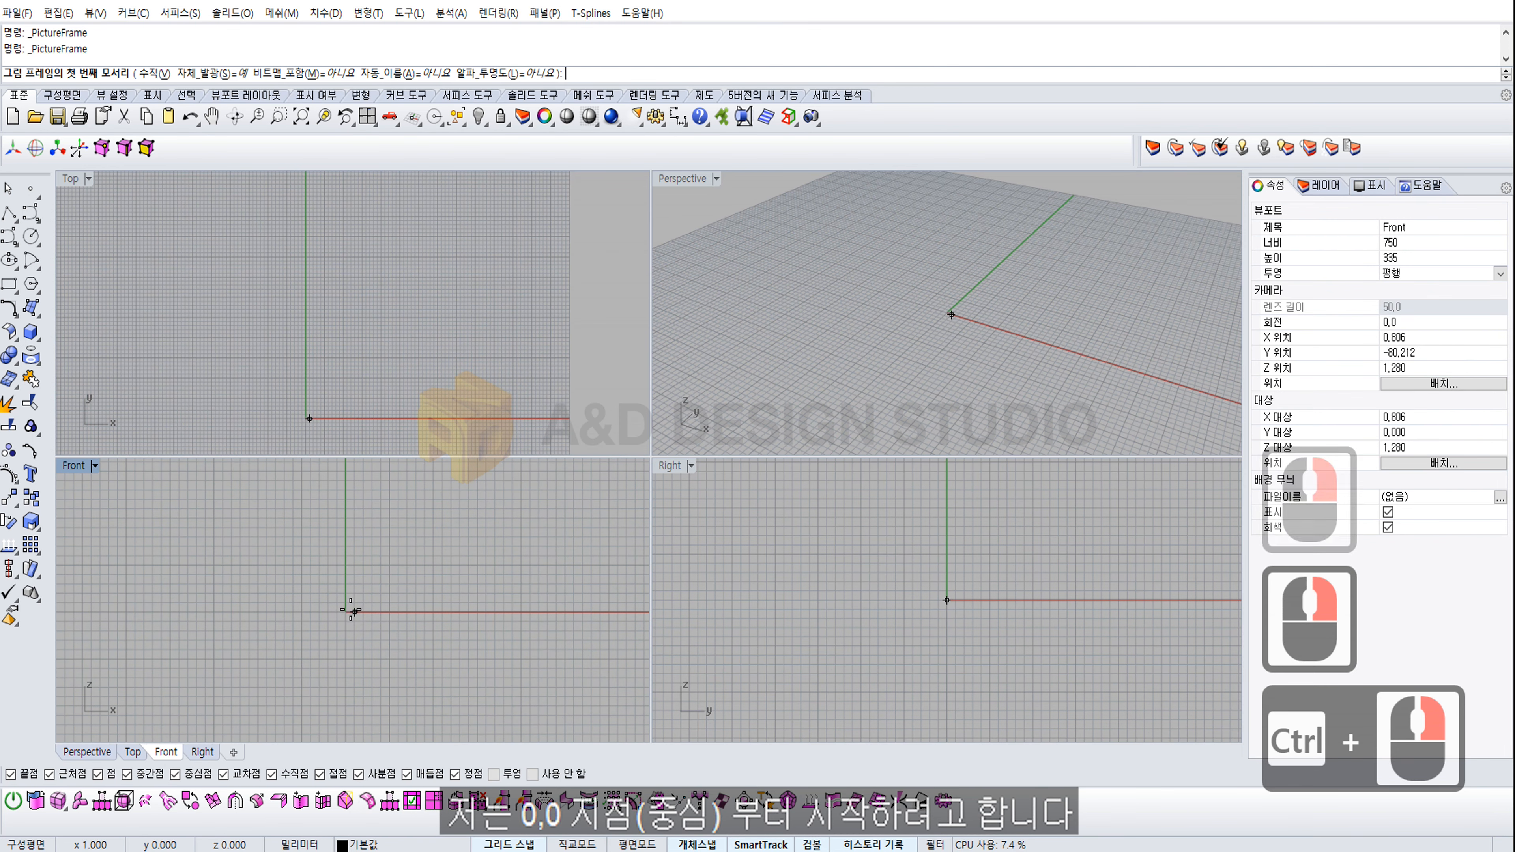
ctrl+right_drag(349, 611, 435, 501)
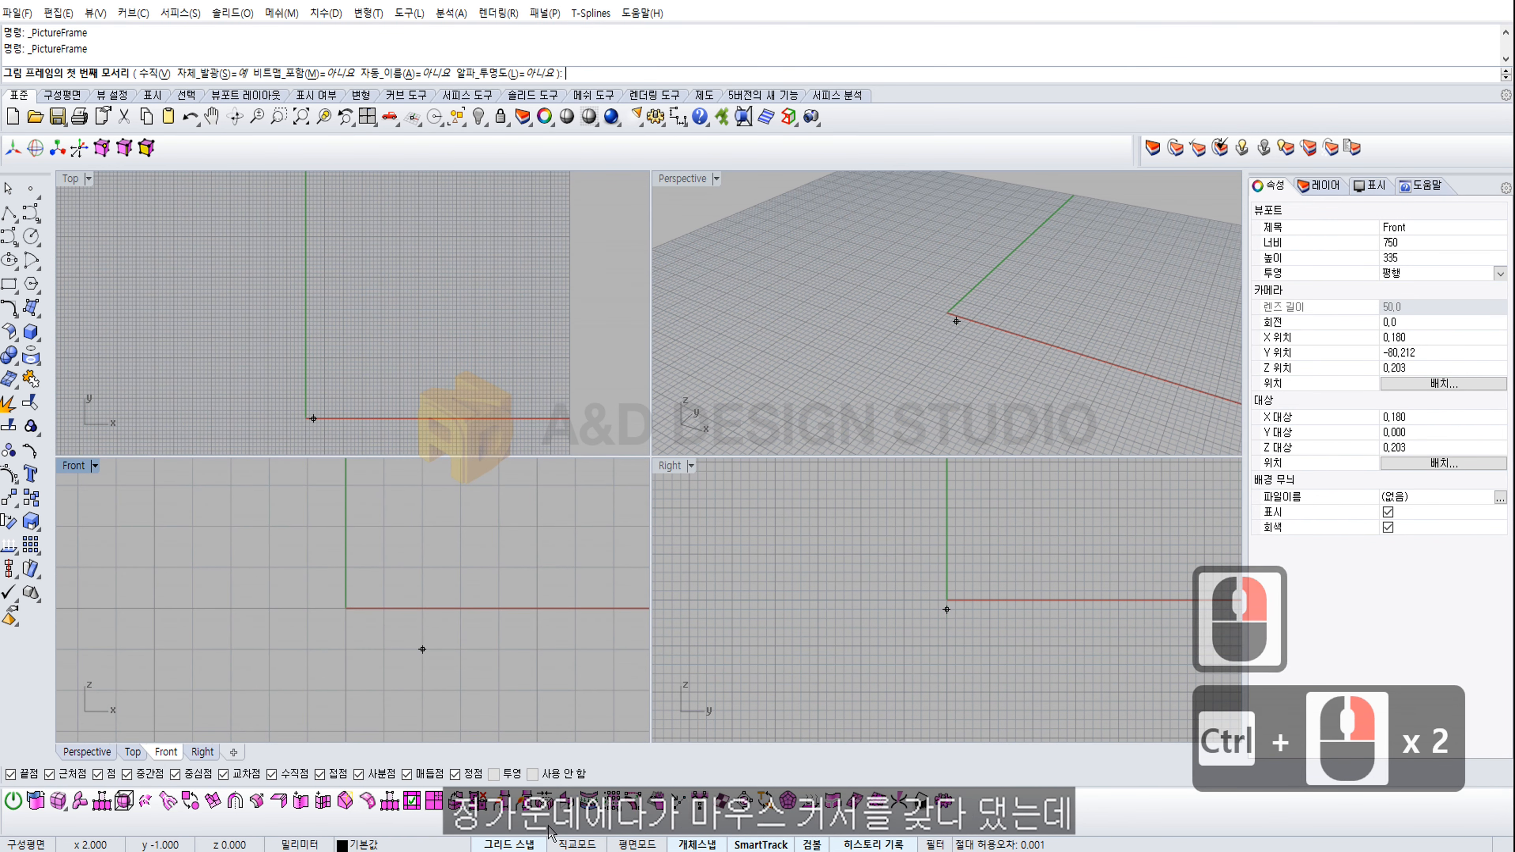
click(528, 843)
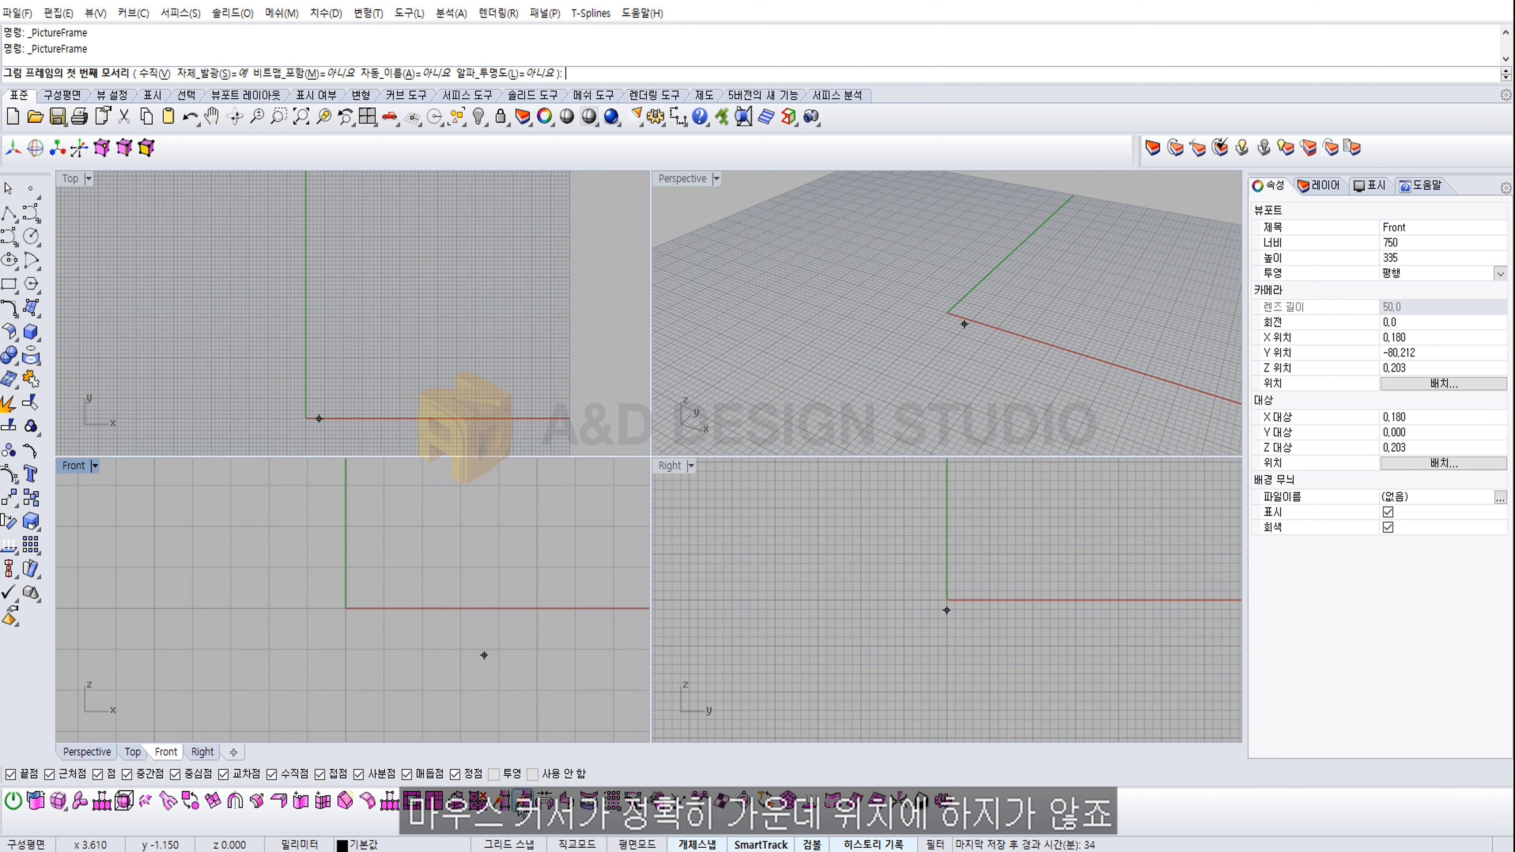
click(507, 844)
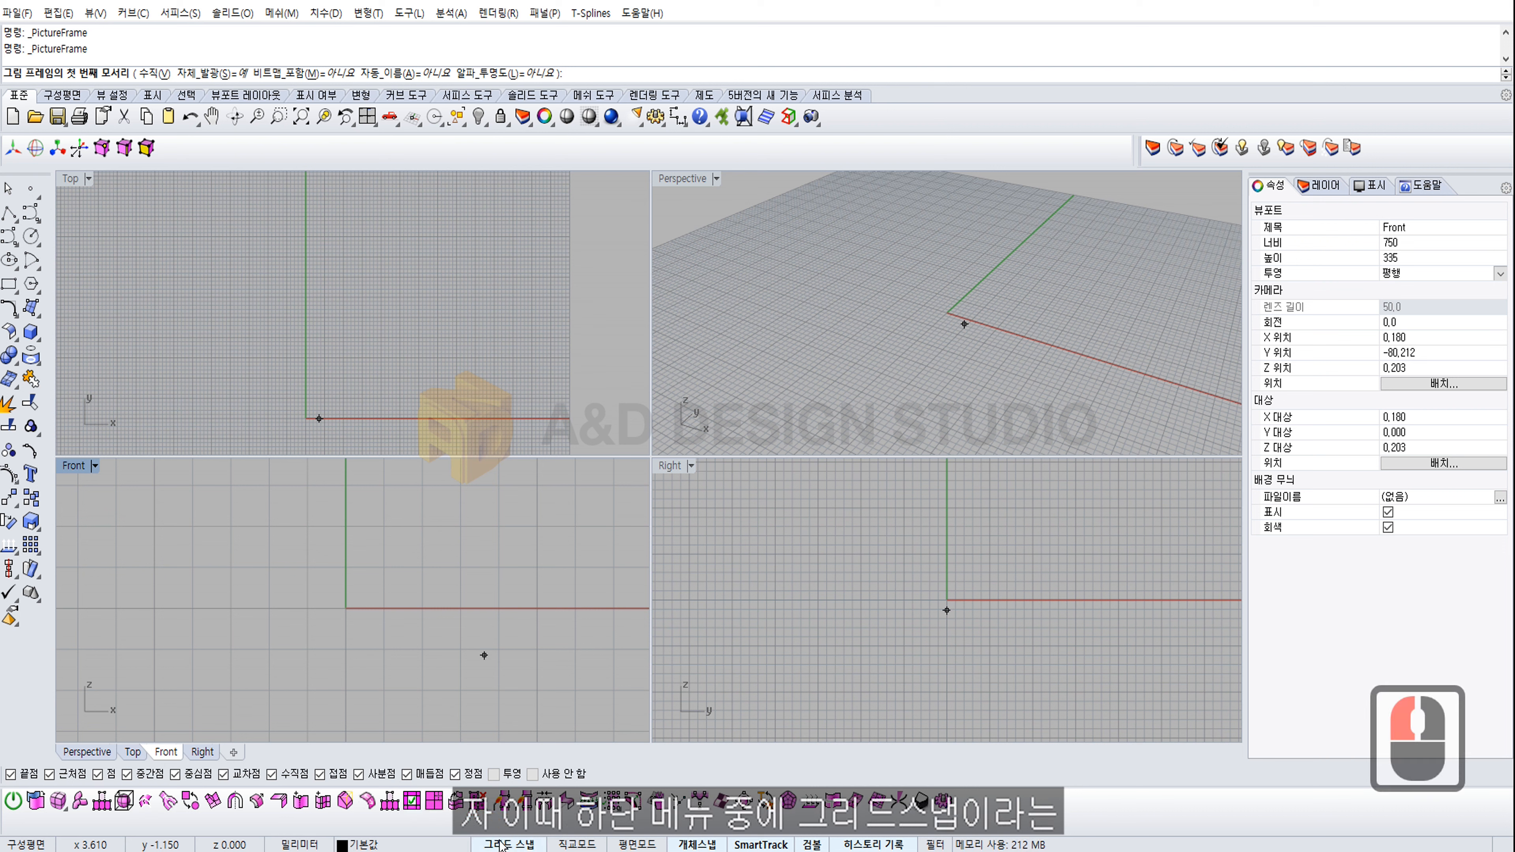
click(510, 844)
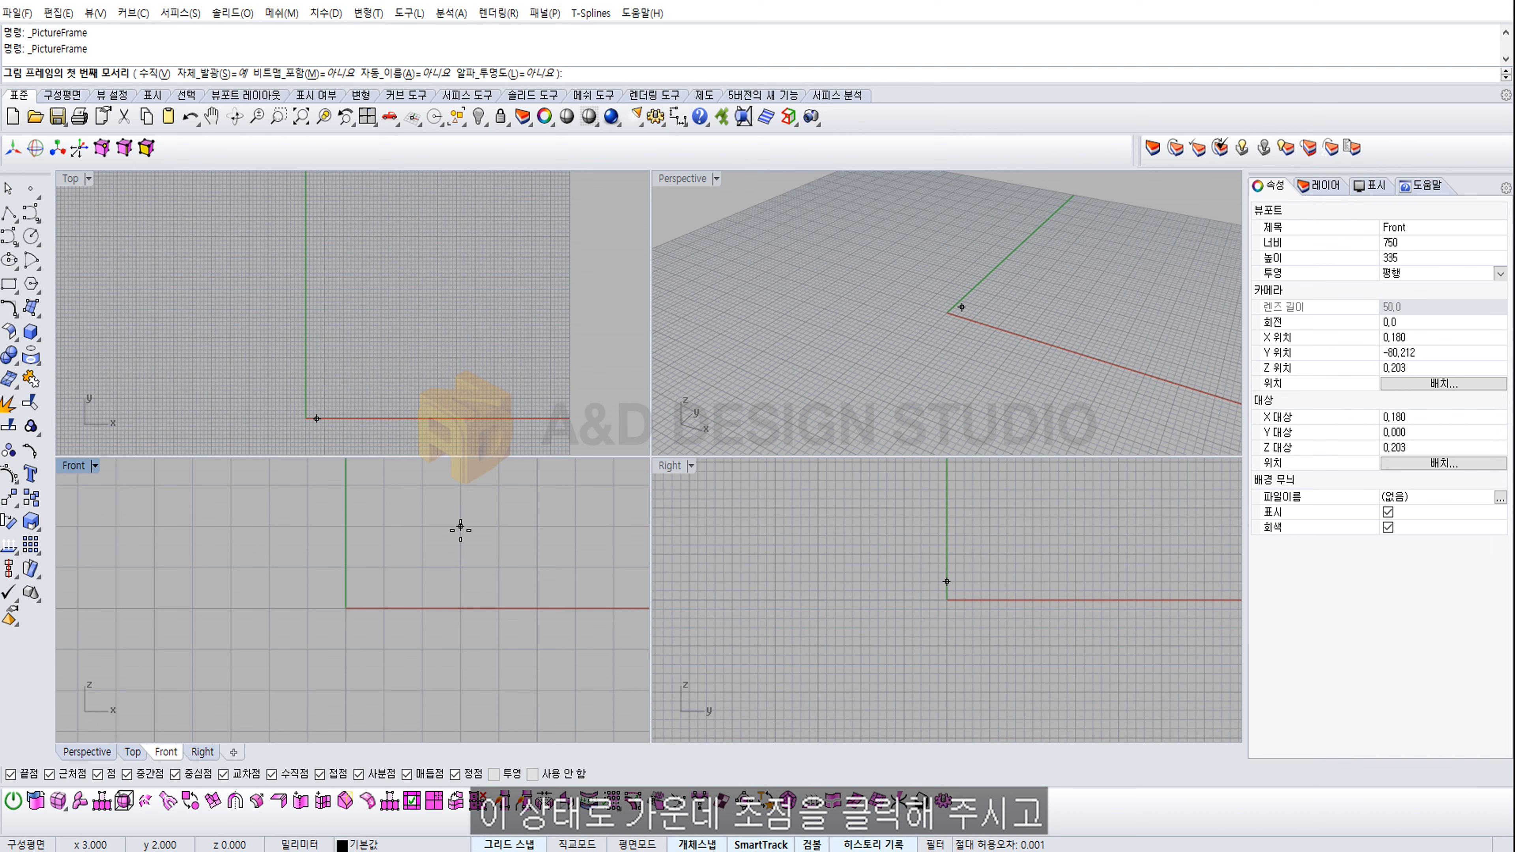
Step: Place the phone's front-view picture frame in the Front viewport, from the origin along the positive X axis
click(346, 602)
ctrl+right_drag(586, 541, 465, 651)
right_drag(522, 583, 372, 626)
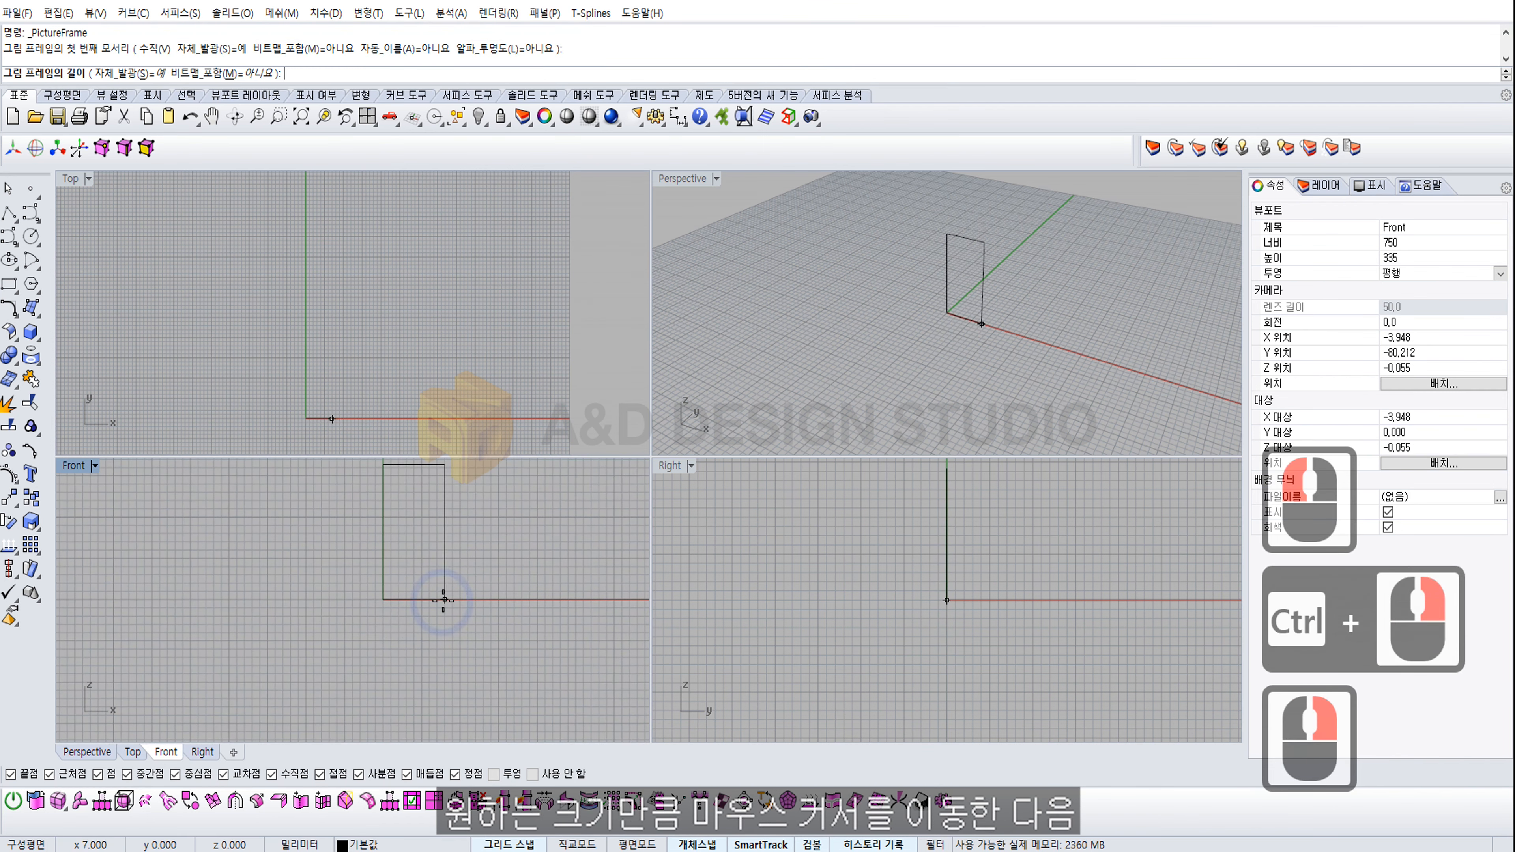
click(499, 599)
Step: Set the transparency of the picture frame's material to about 80% and deselect the frame
click(689, 196)
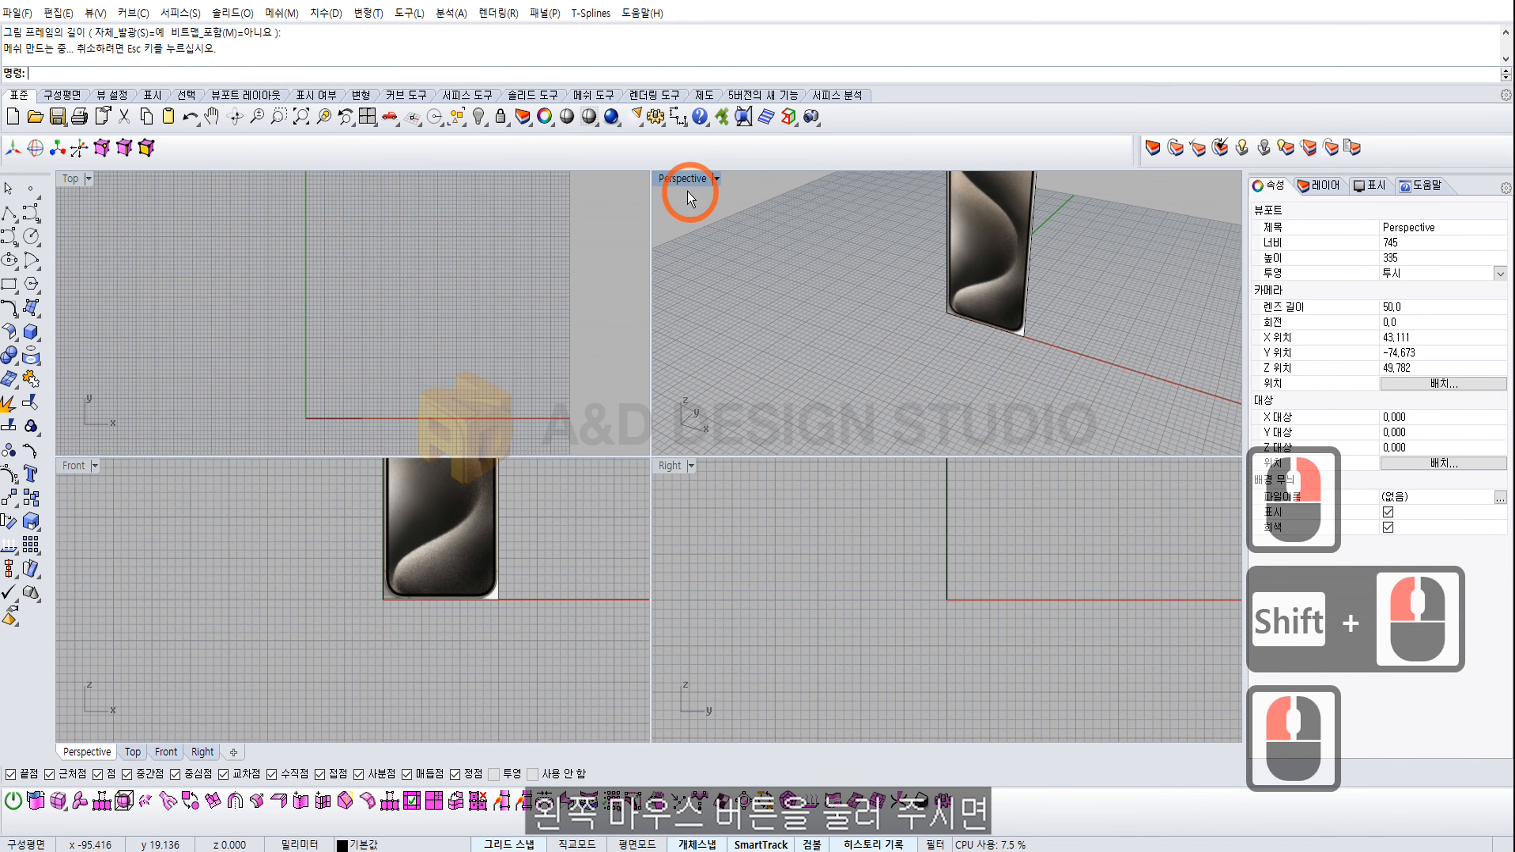
double_click(688, 182)
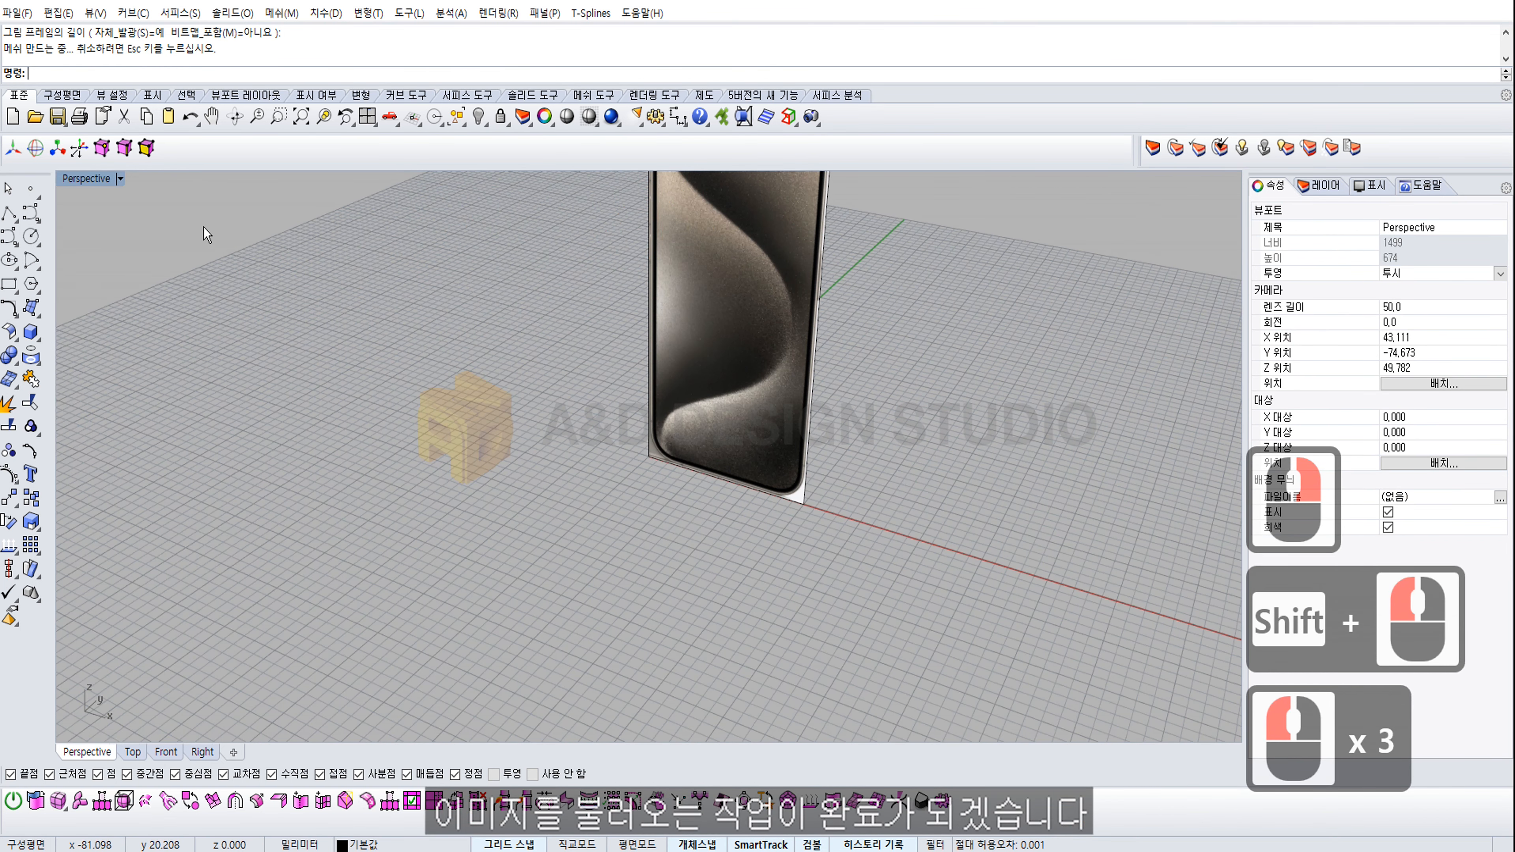
double_click(89, 180)
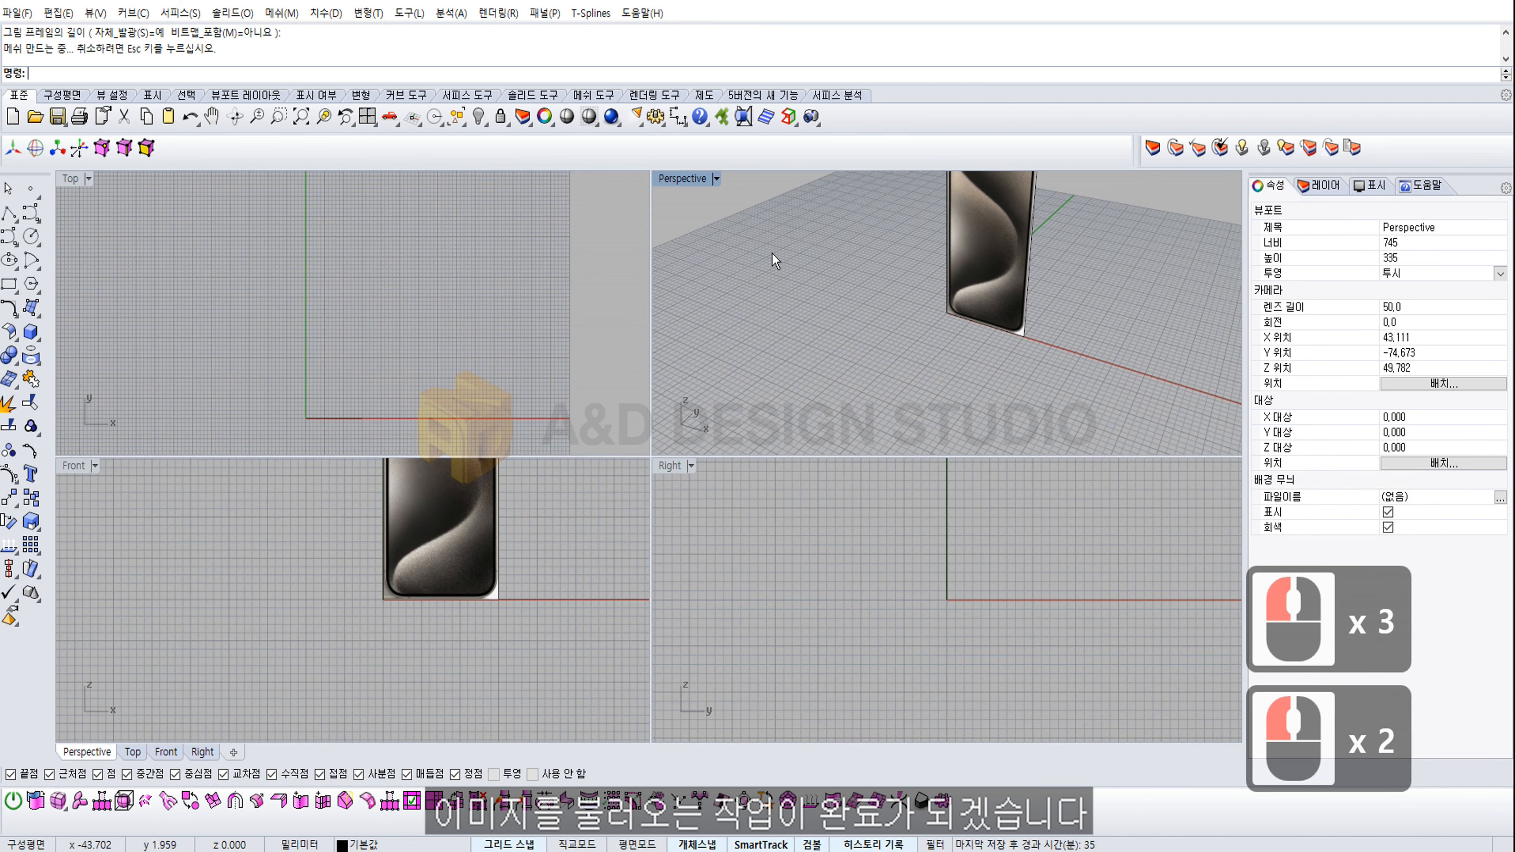
click(673, 301)
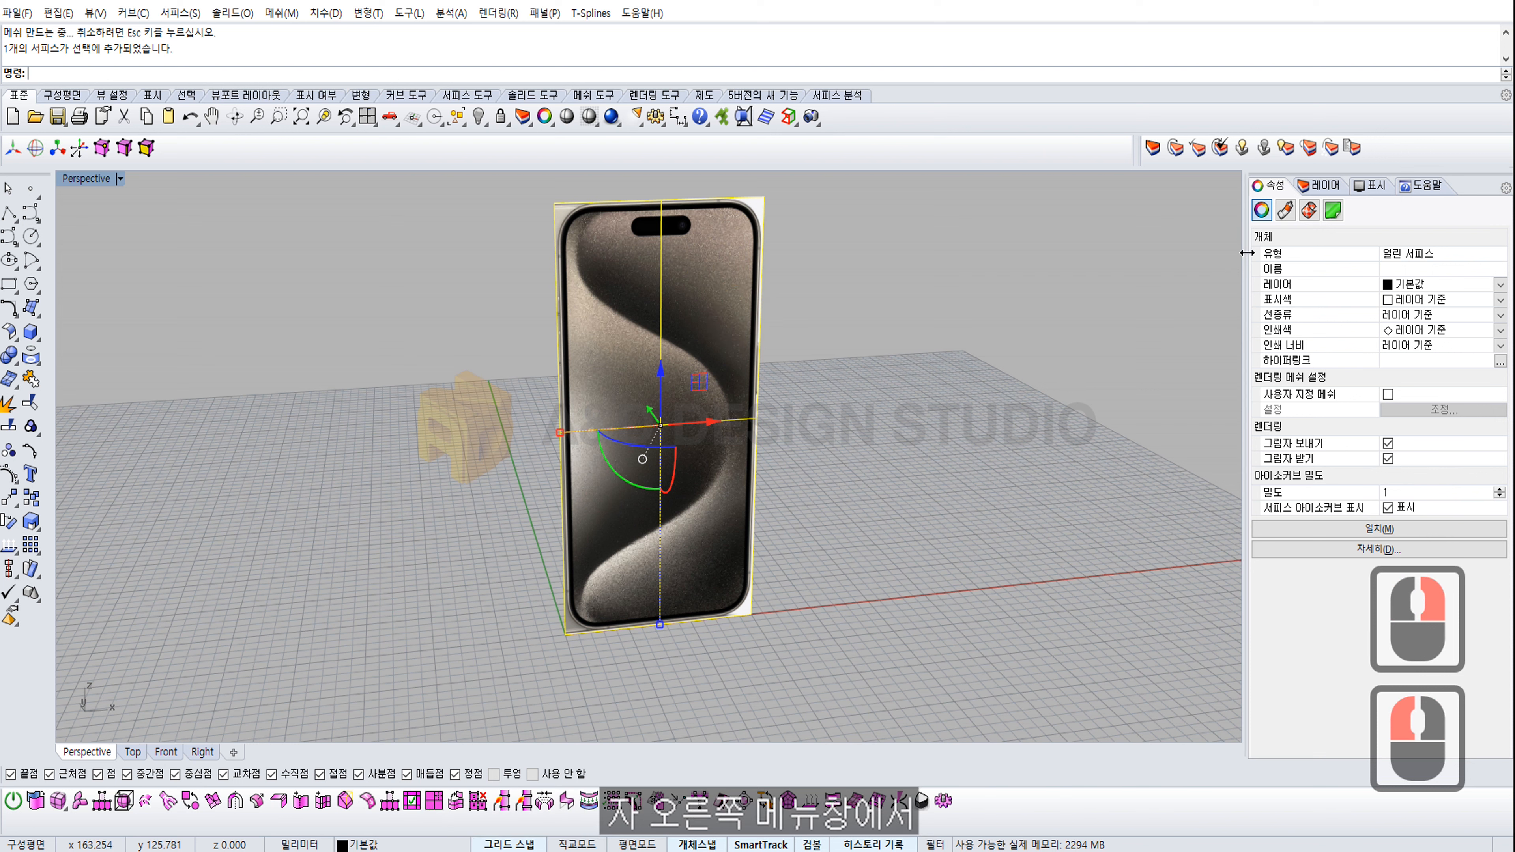
click(1267, 187)
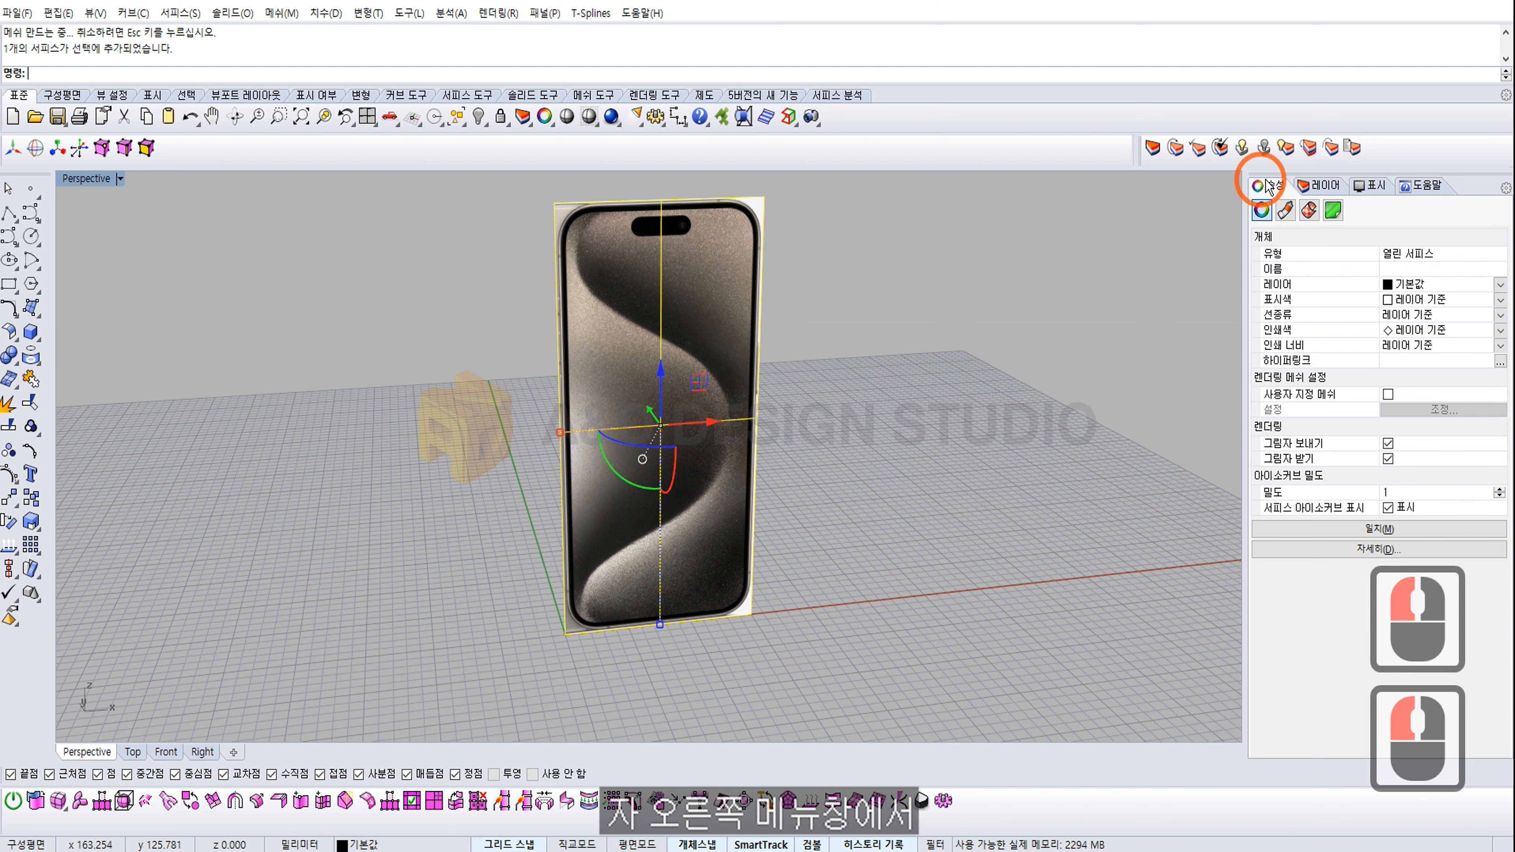
click(1285, 211)
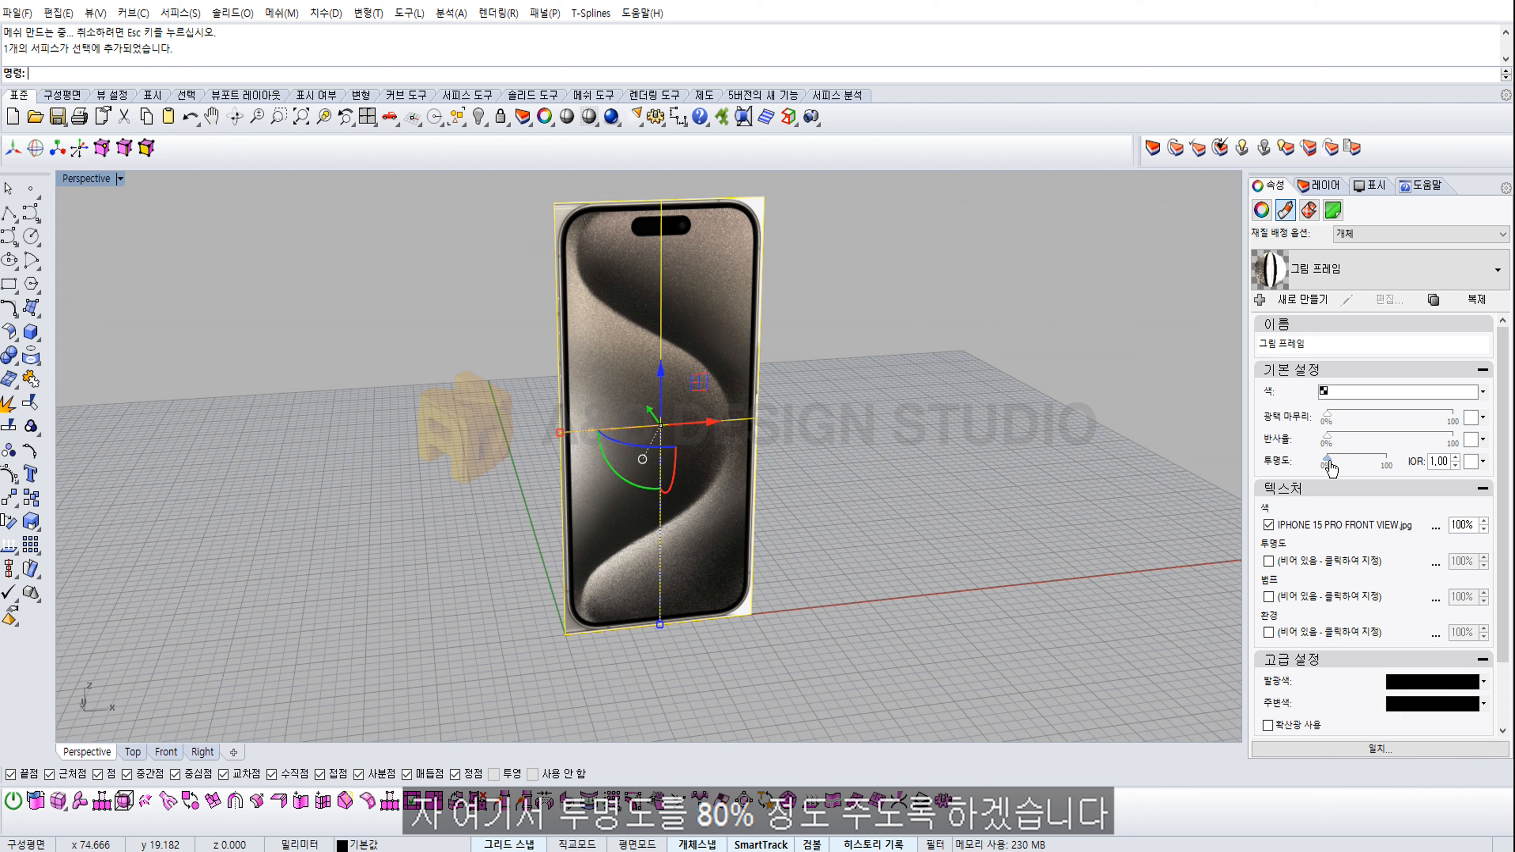
drag(1329, 466, 1377, 476)
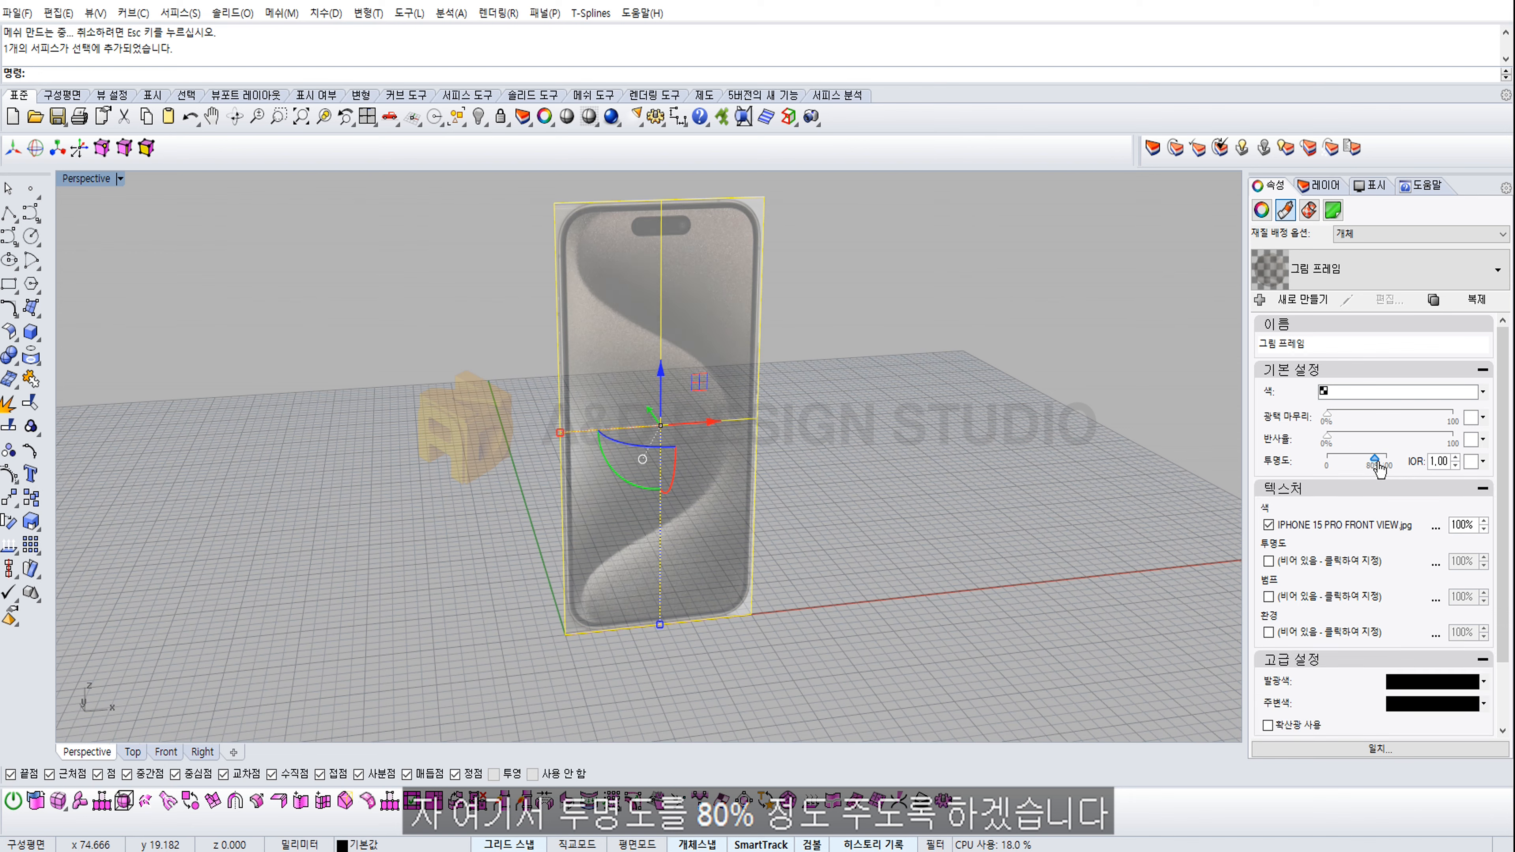
double_click(955, 349)
Step: Lock the phone picture frame and try selecting it in the Perspective view
right_drag(960, 342, 787, 365)
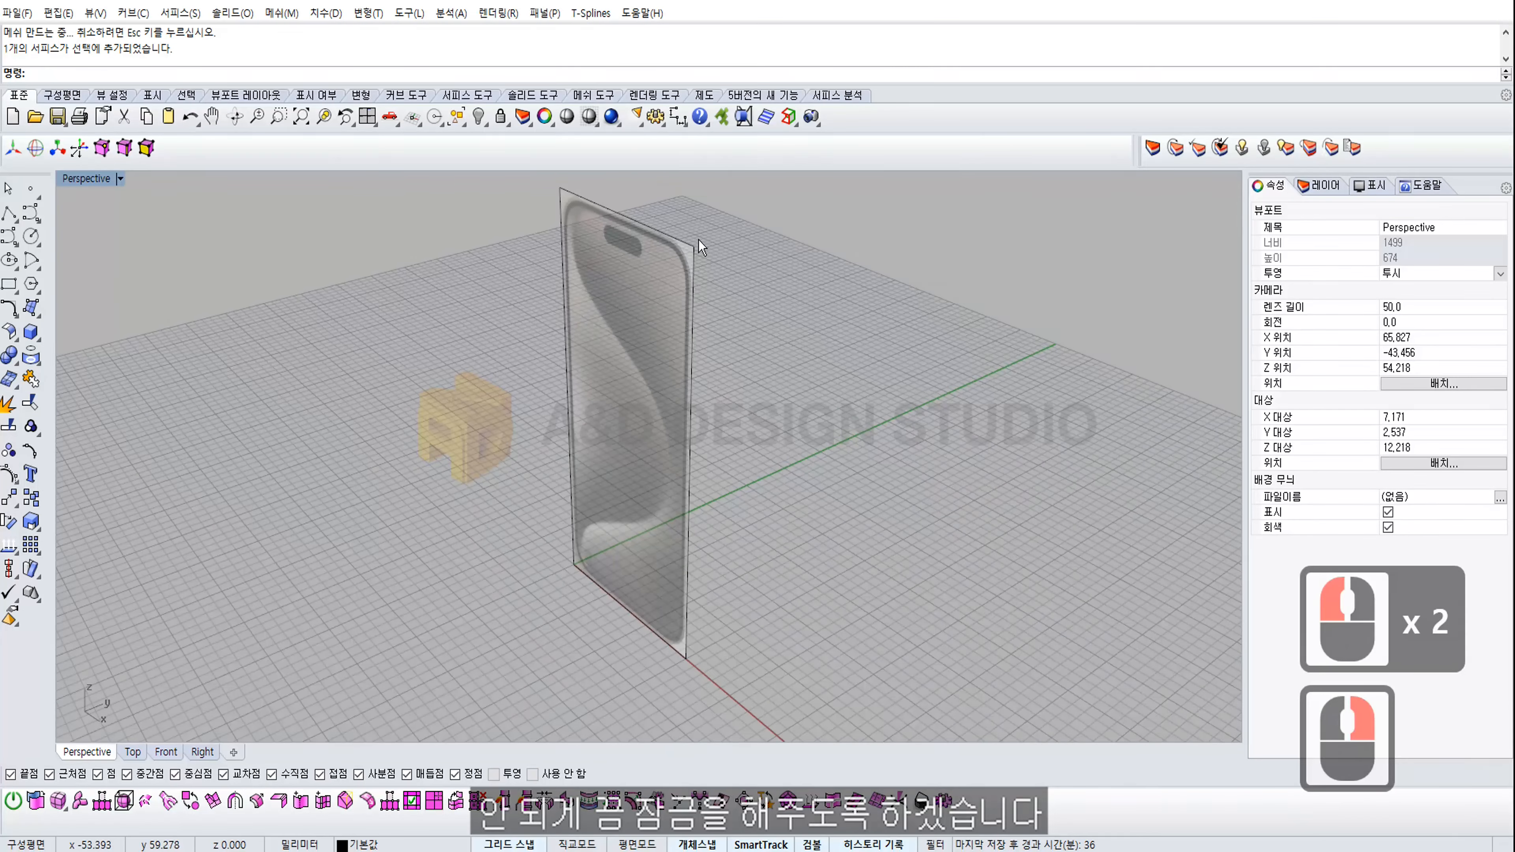
right_drag(691, 269, 661, 343)
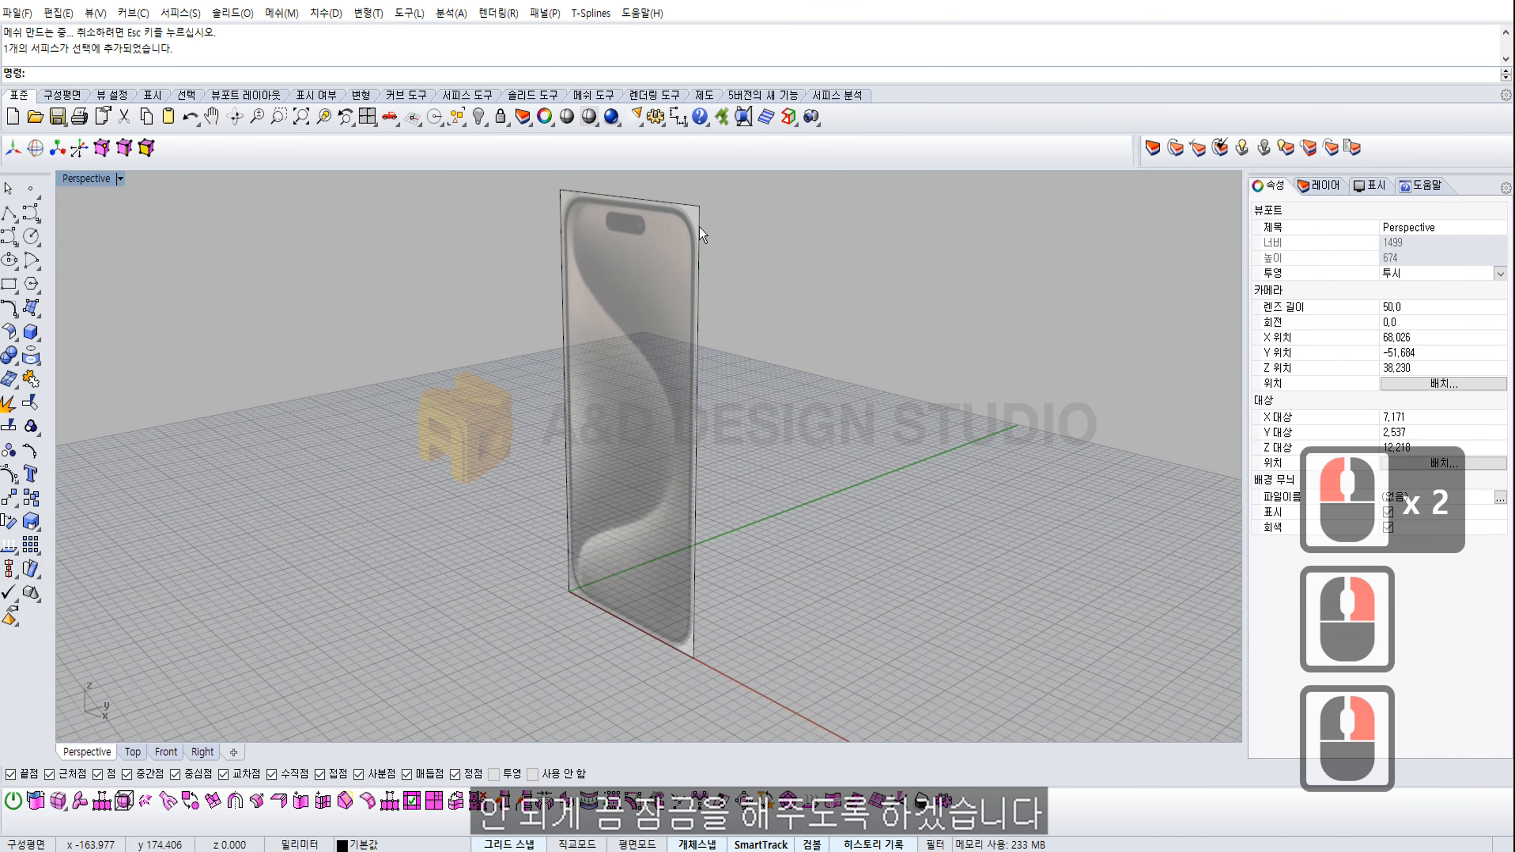
click(610, 310)
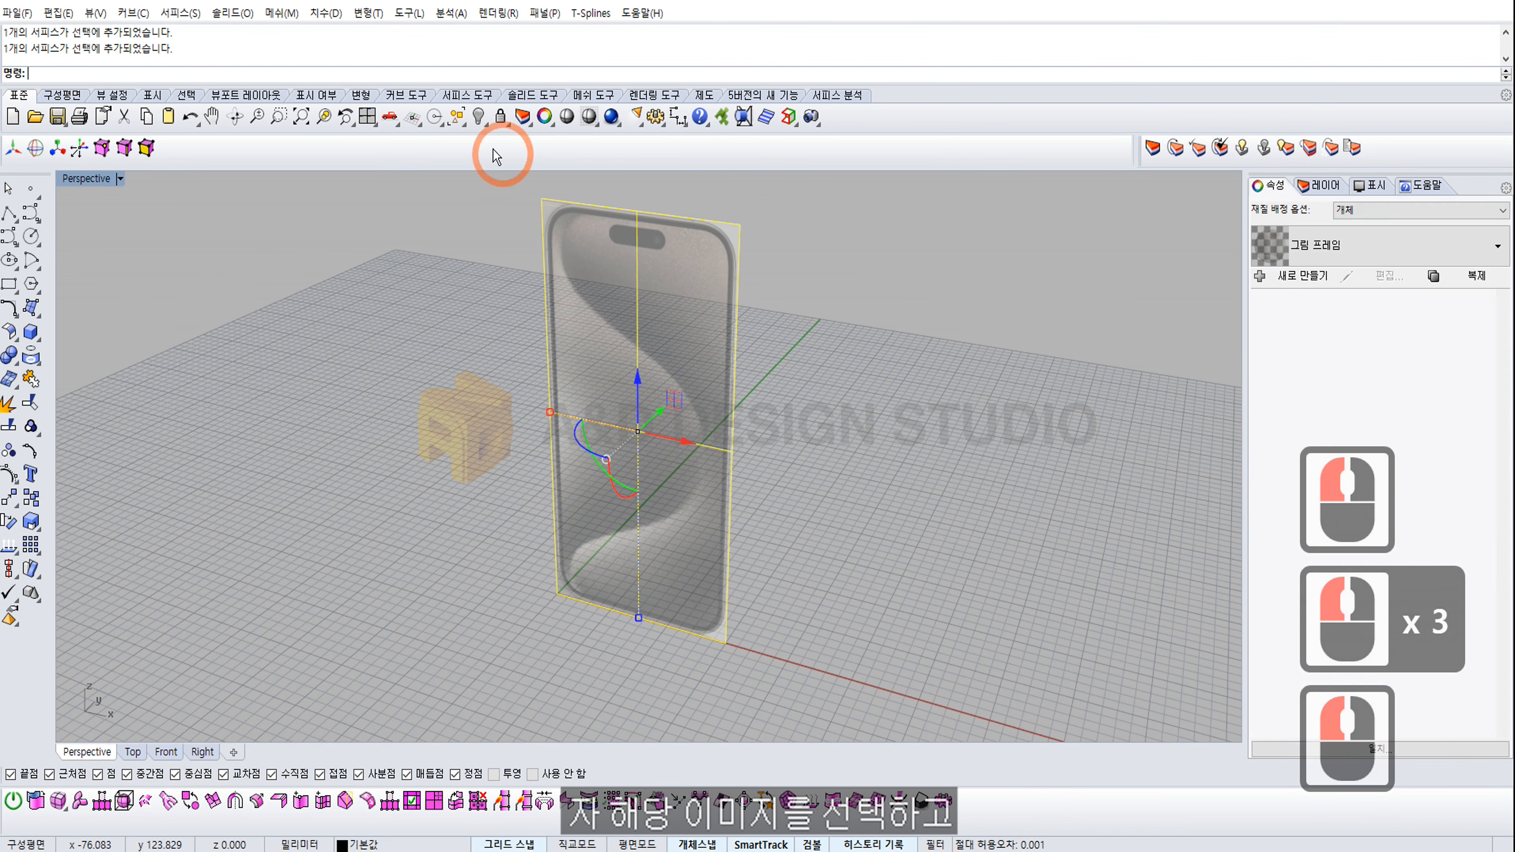
click(500, 116)
click(583, 239)
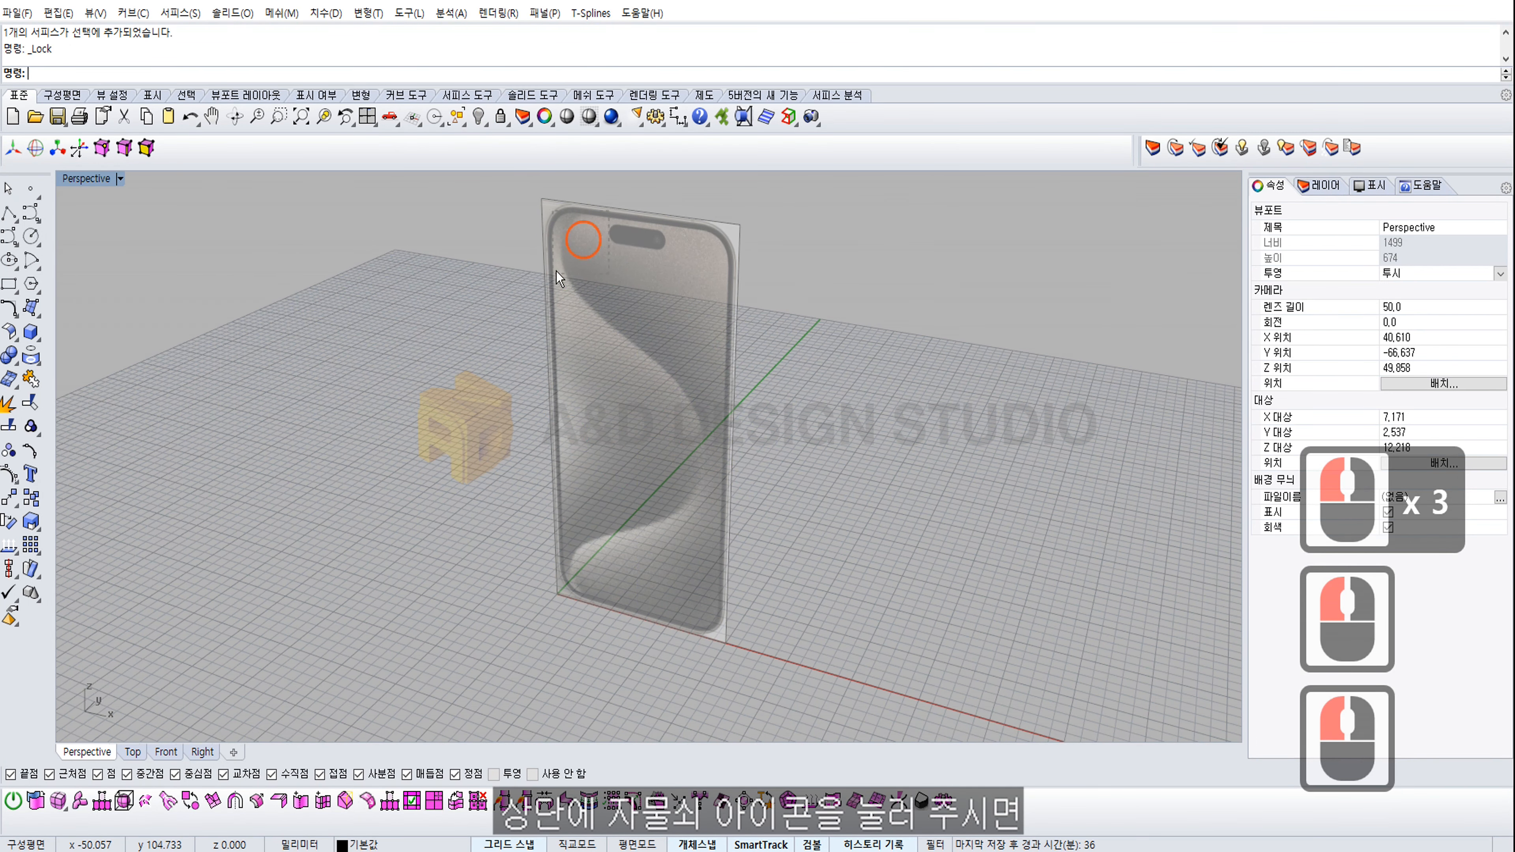
Step: Unlock the phone picture frame and test selecting it again
right_drag(787, 244, 733, 297)
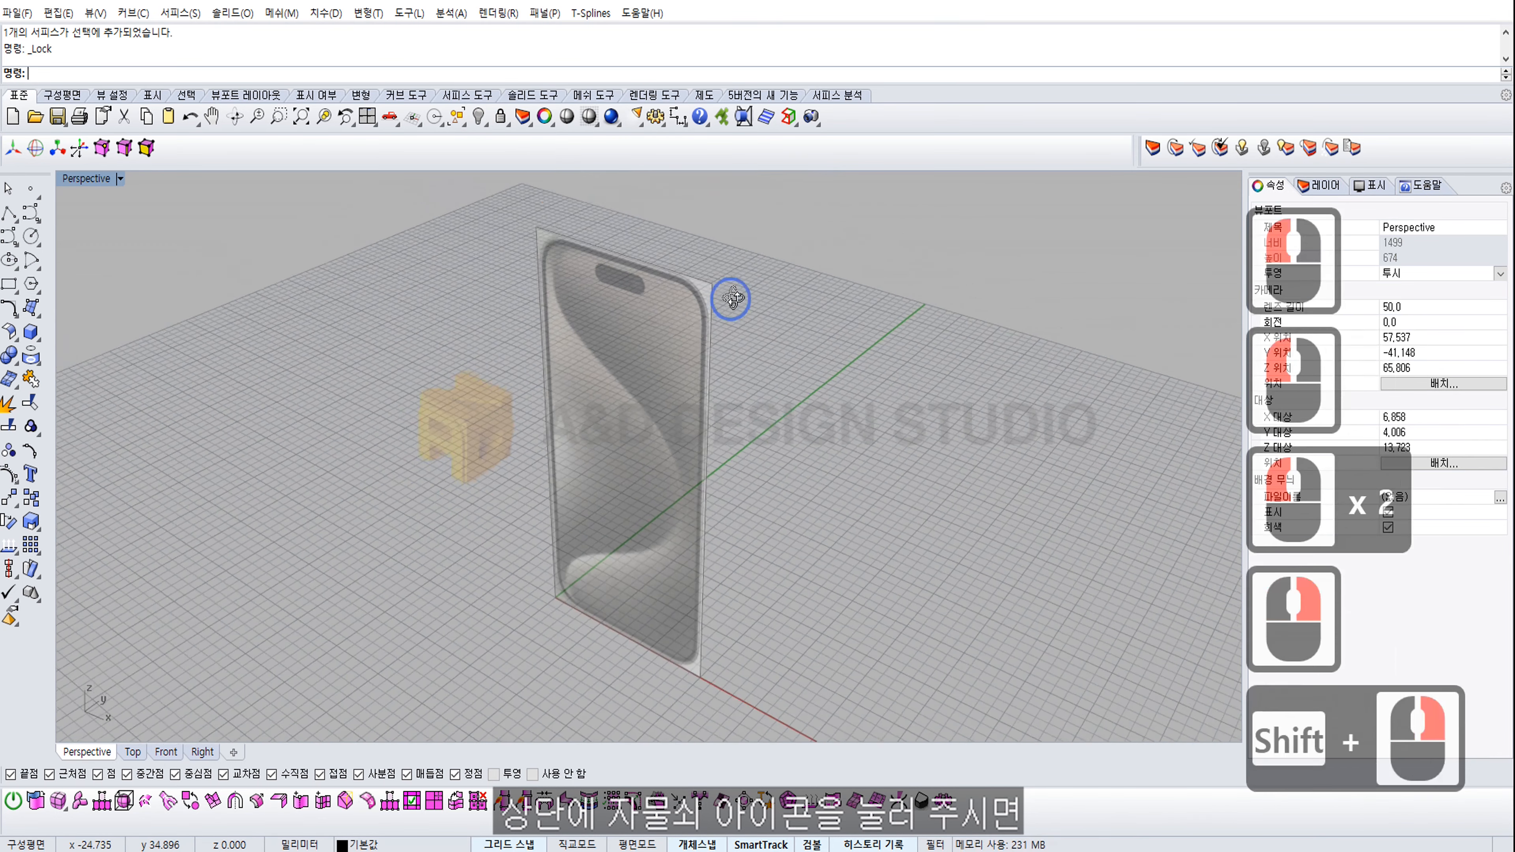
click(500, 118)
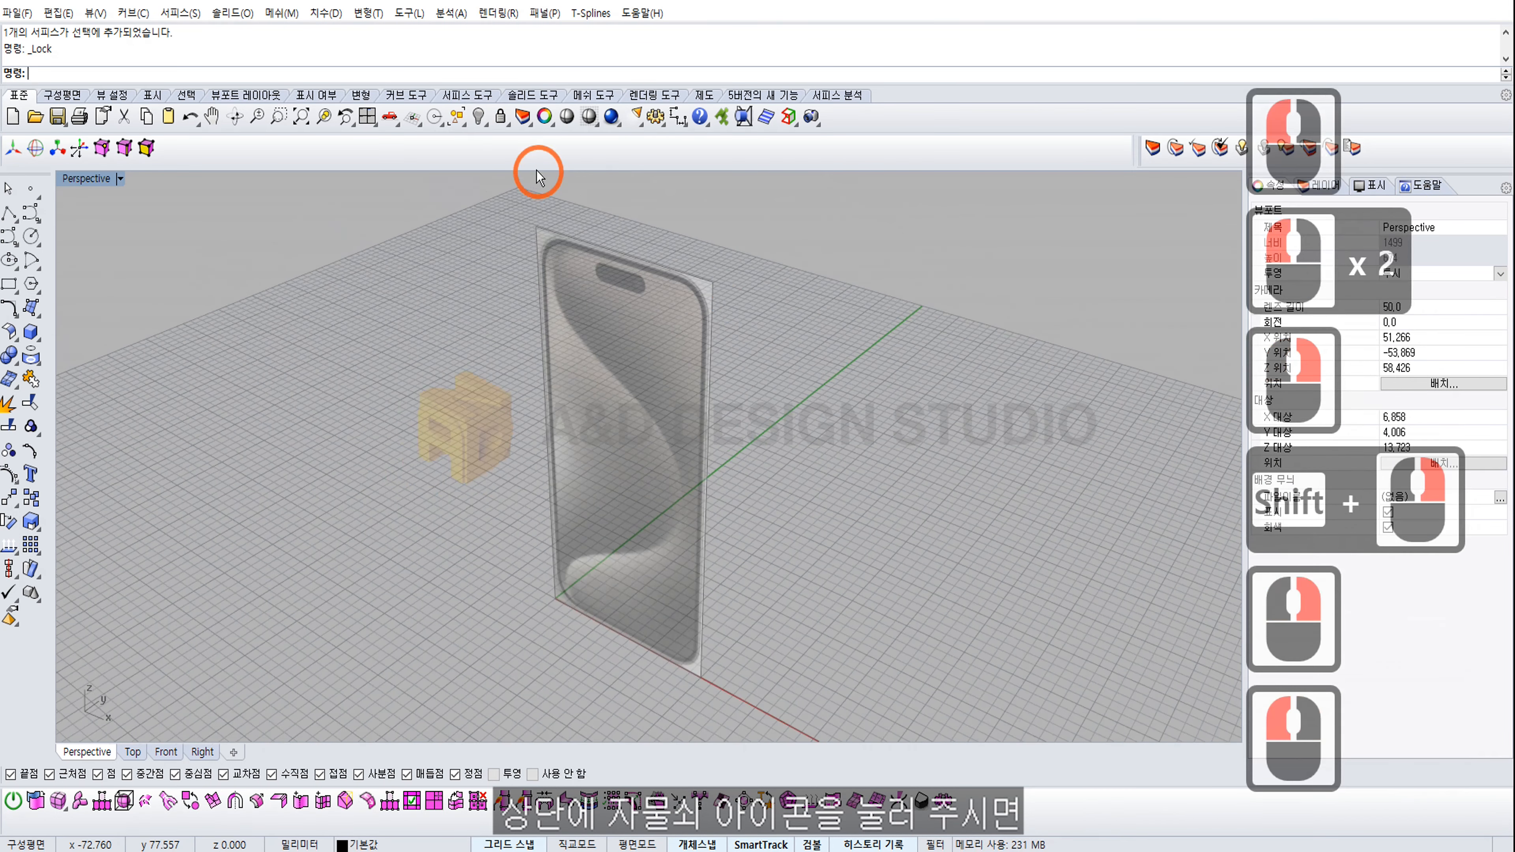
right_click(500, 118)
click(624, 255)
click(500, 116)
click(634, 222)
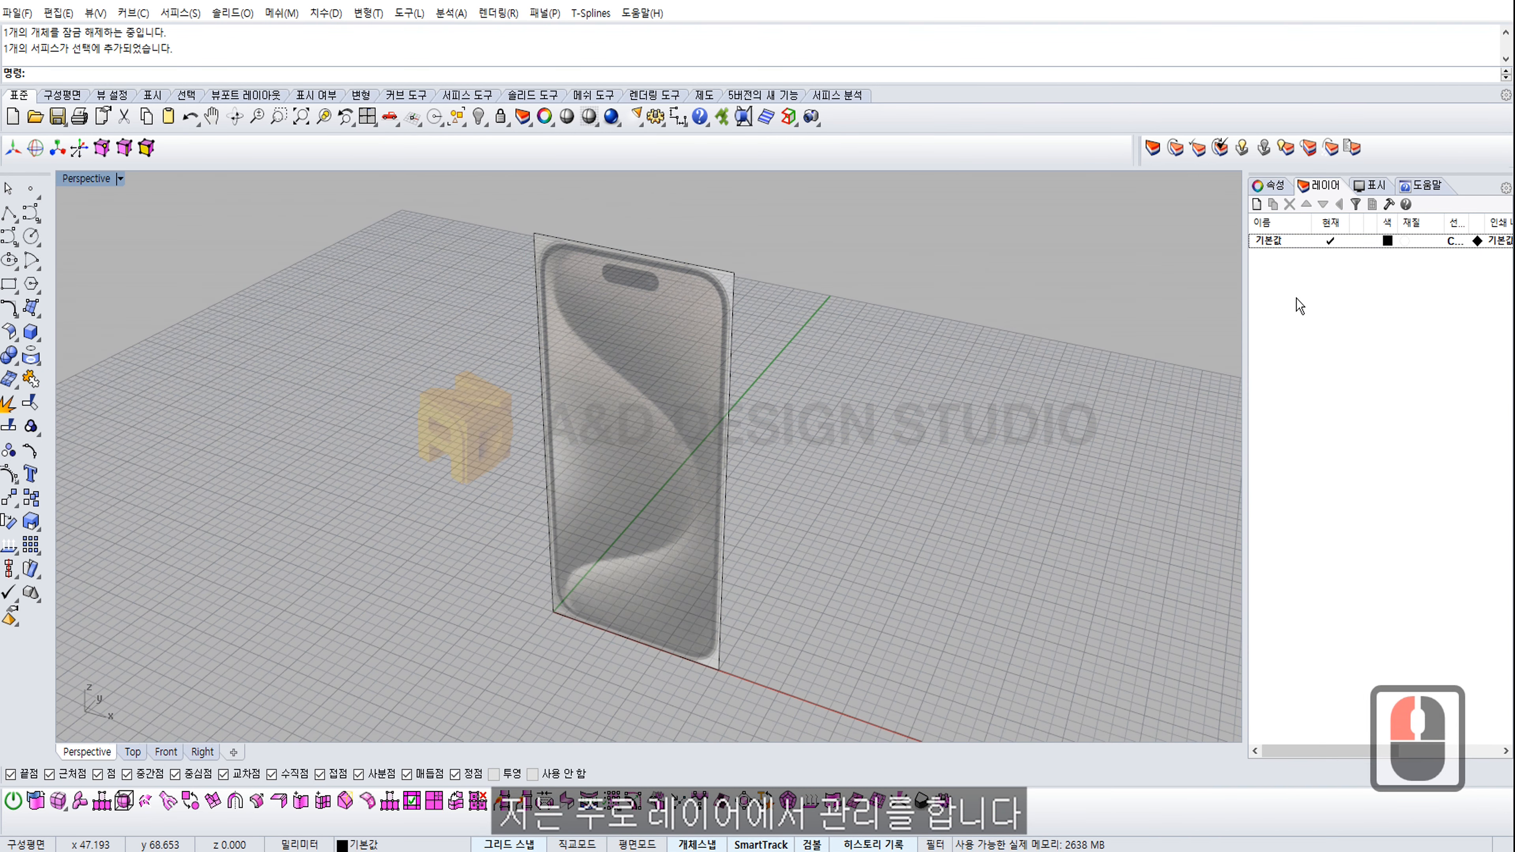
Step: Create a new layer named IMAGE and make it the current layer
click(1257, 205)
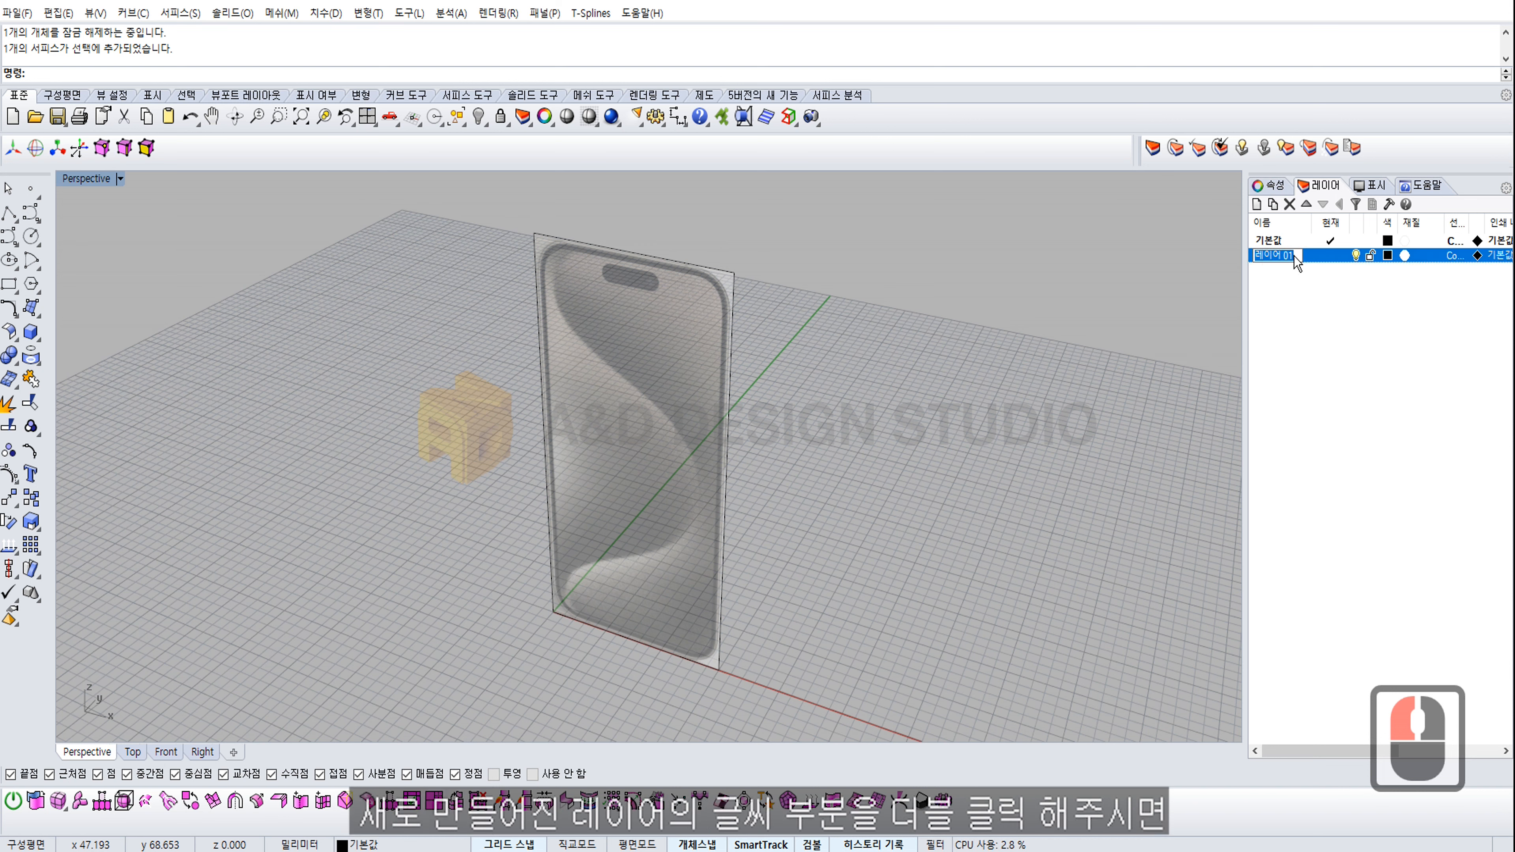
key(BackSpace)
text(IMAGE)
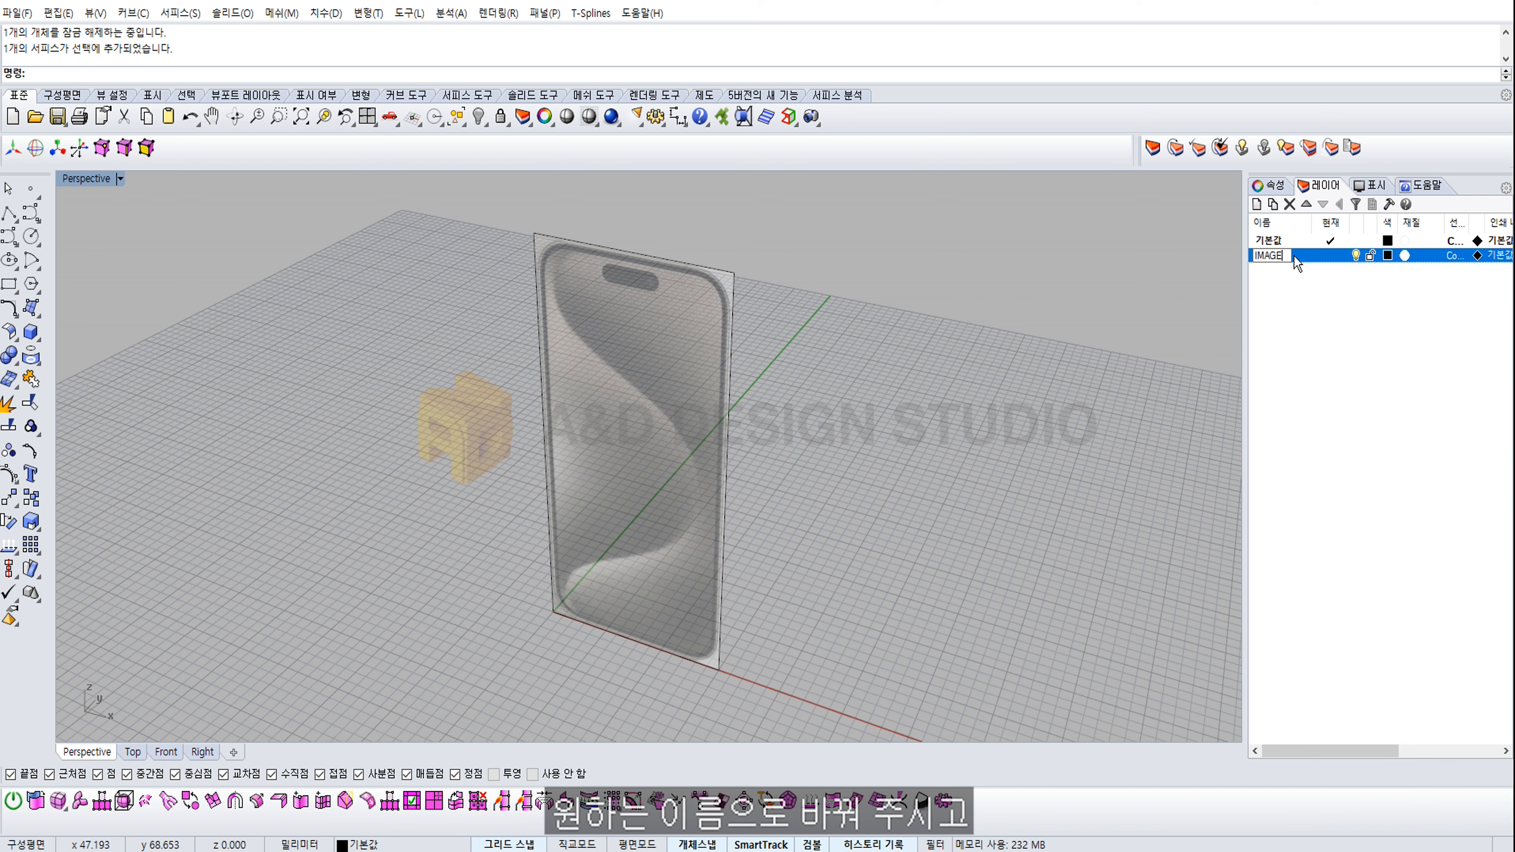
click(1299, 291)
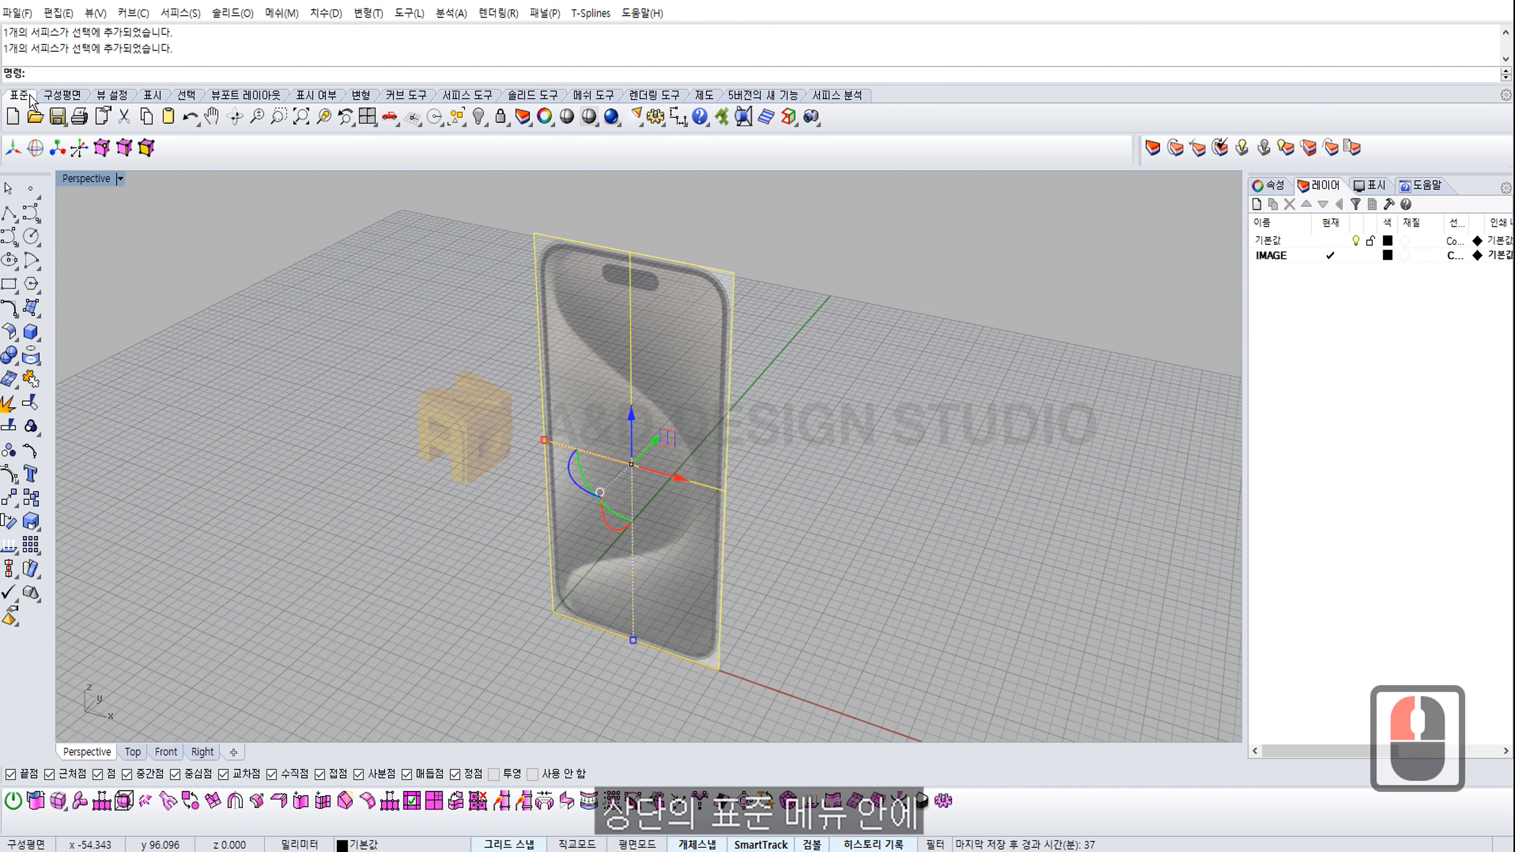
Step: Move the selected phone picture frame to the IMAGE layer with Change Layer
click(22, 97)
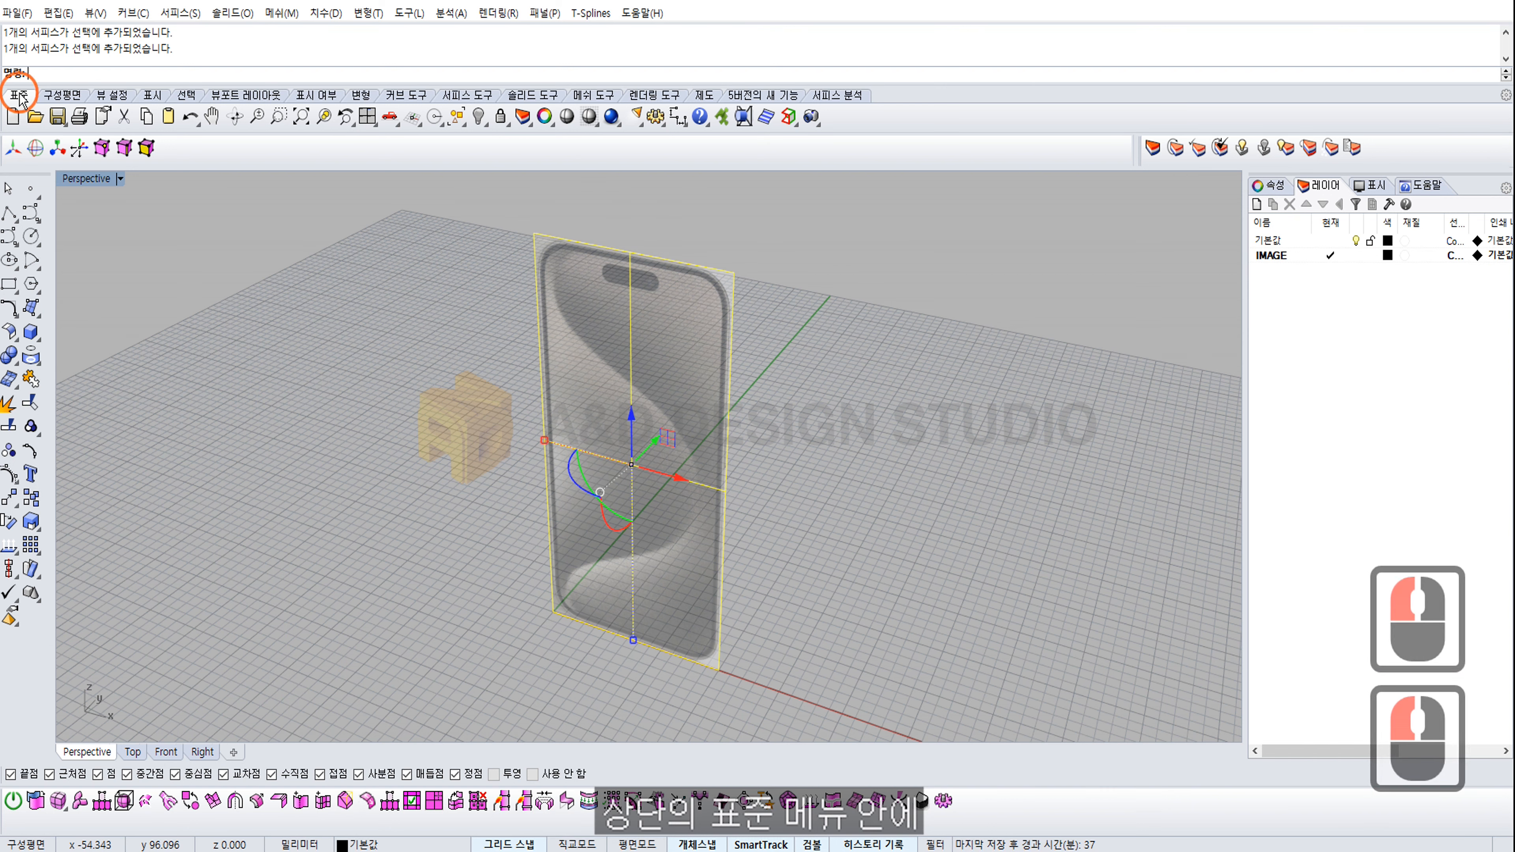
click(530, 128)
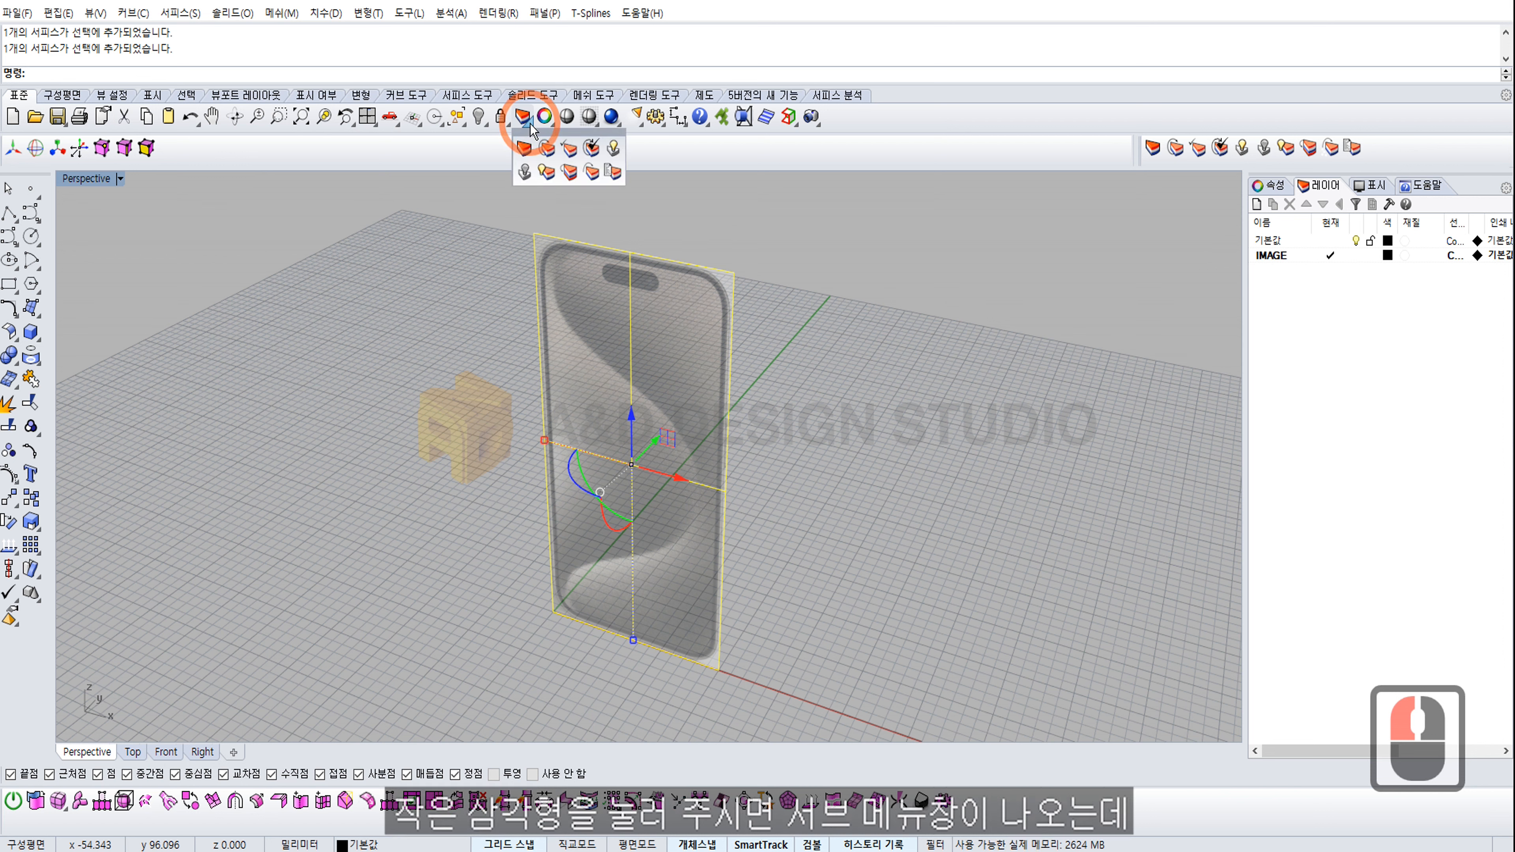
click(547, 149)
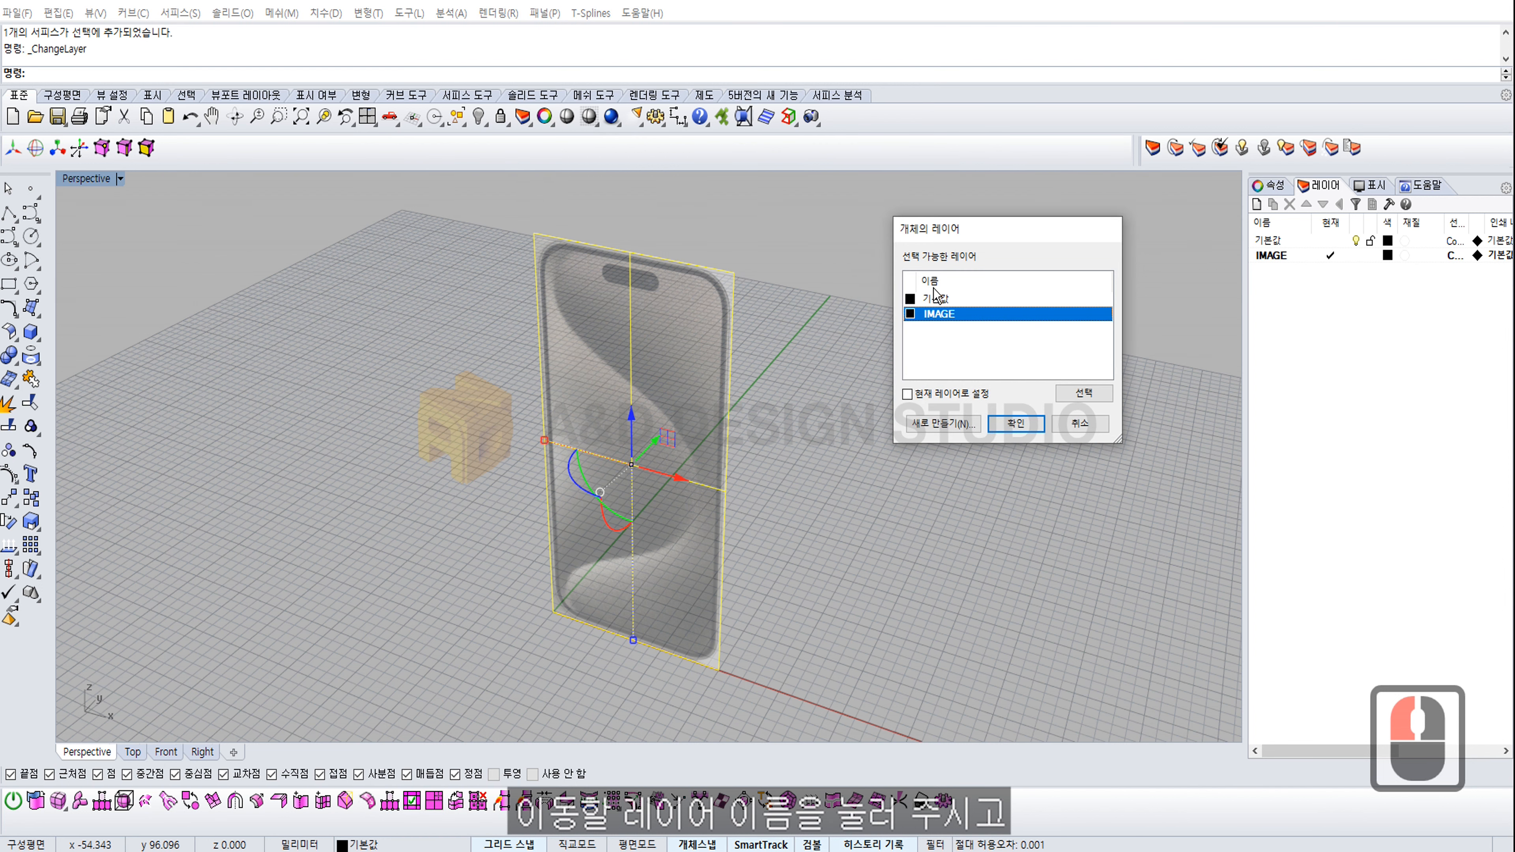
click(942, 301)
click(946, 265)
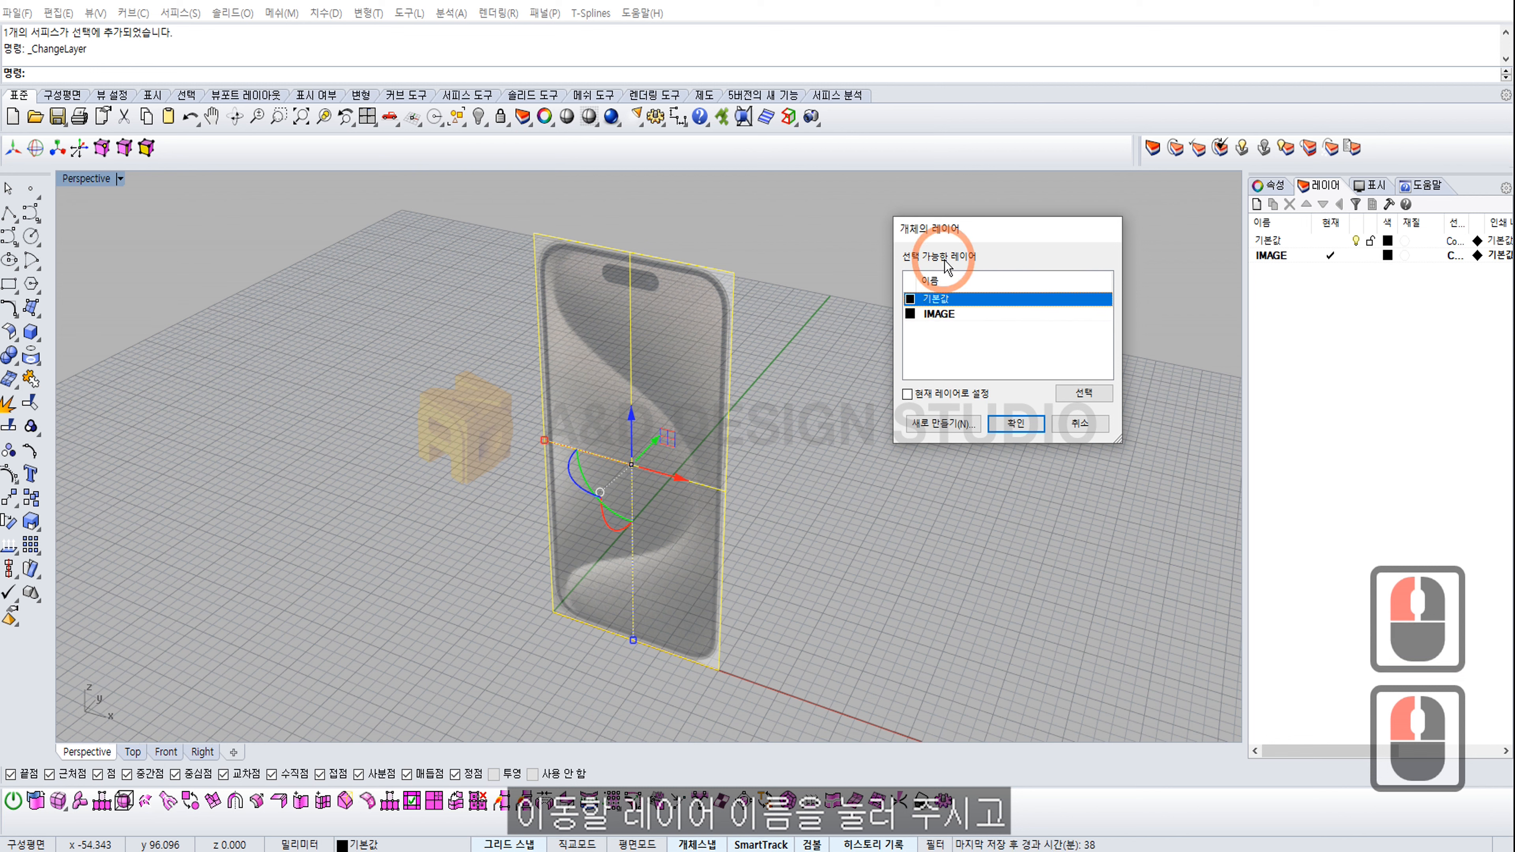
click(937, 315)
click(938, 315)
click(937, 315)
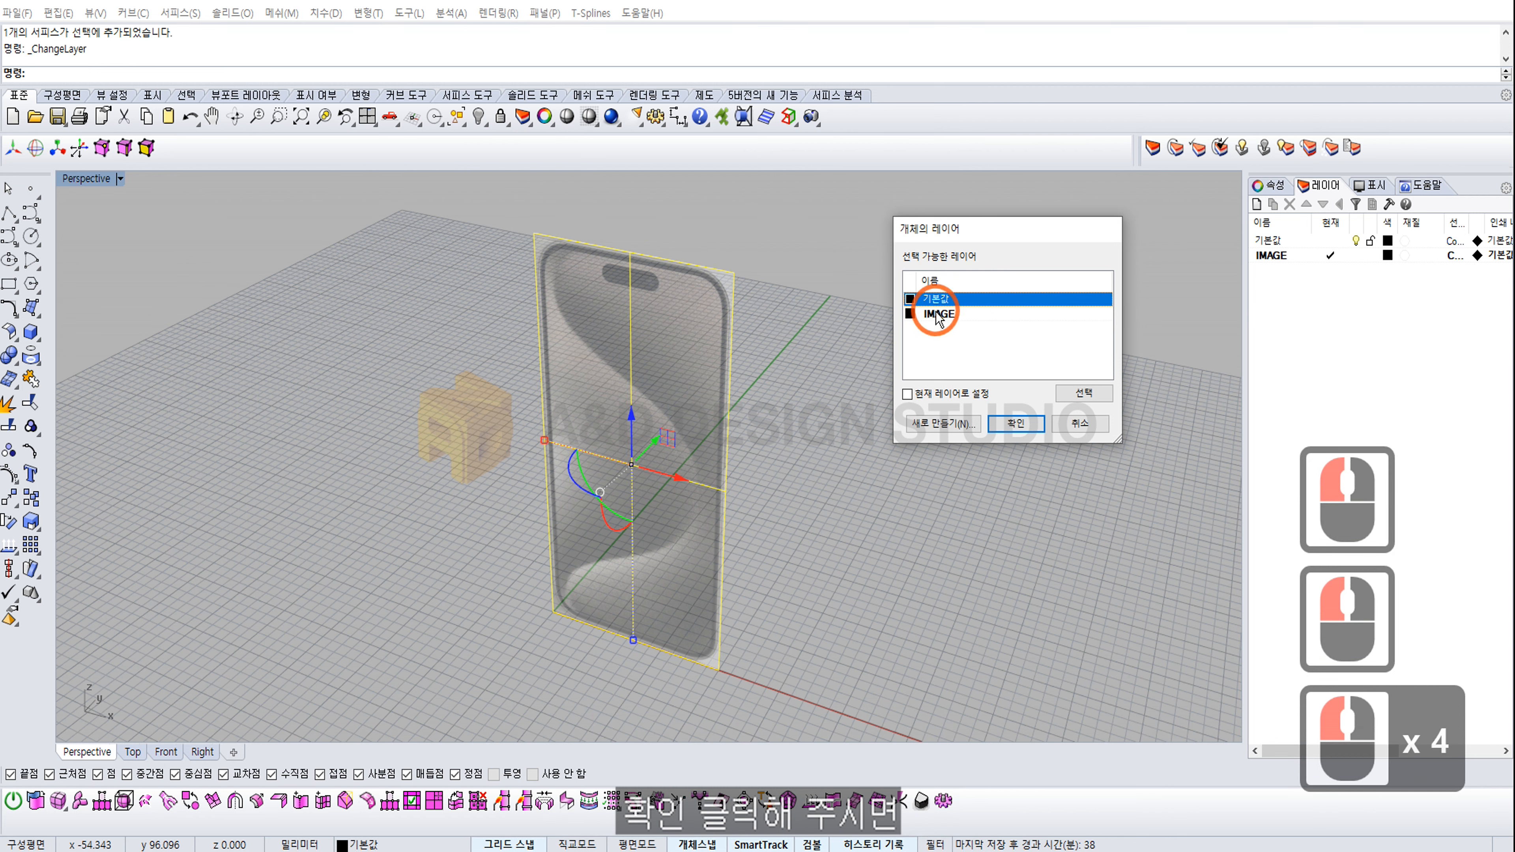
click(938, 315)
click(1016, 423)
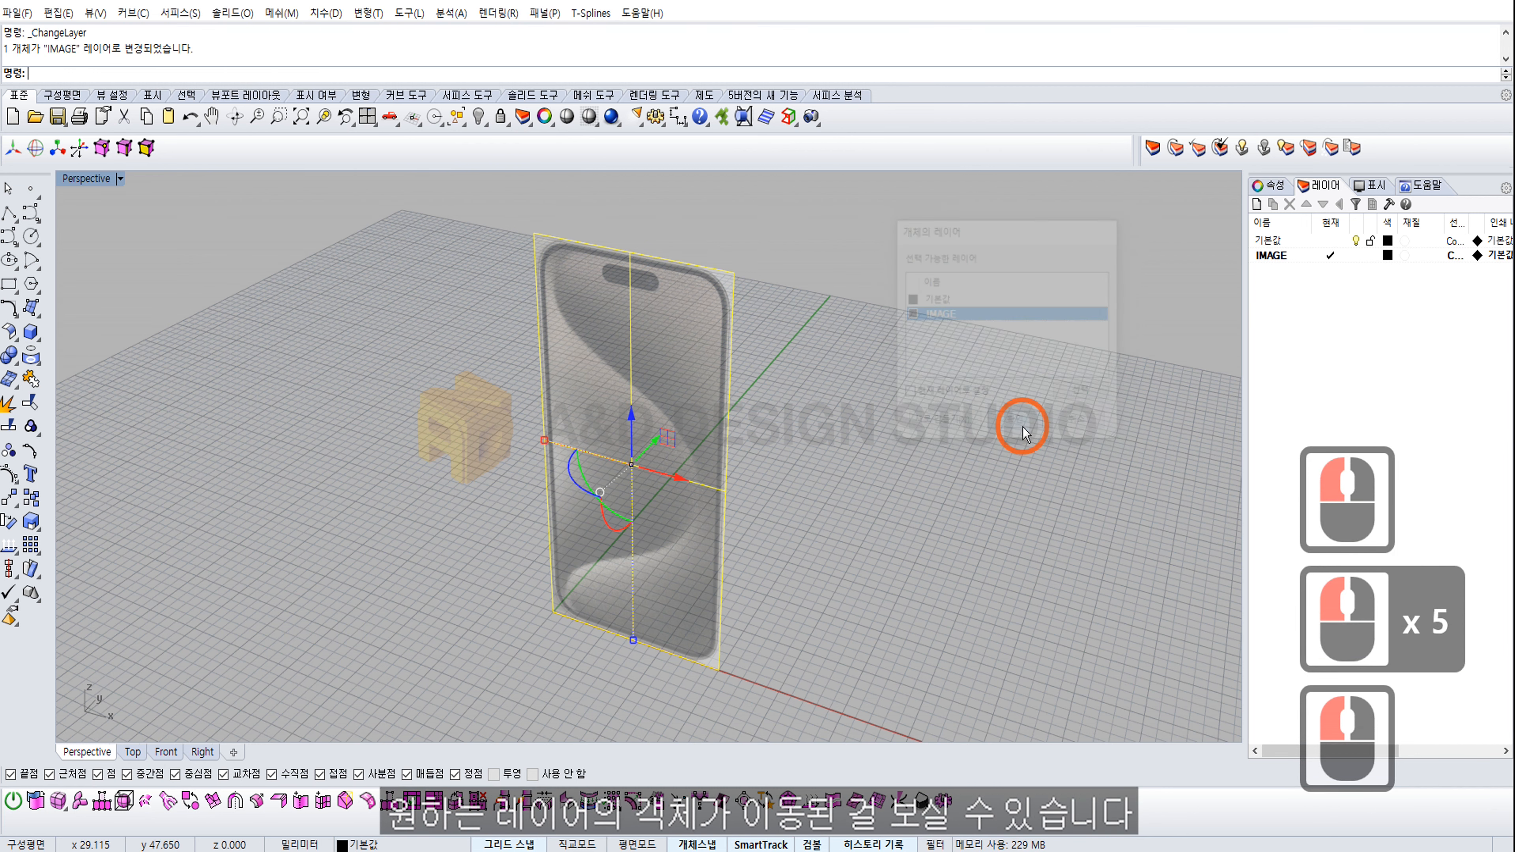
Step: Check the default and IMAGE layers to see which one holds the phone picture frame
click(1019, 369)
click(1356, 240)
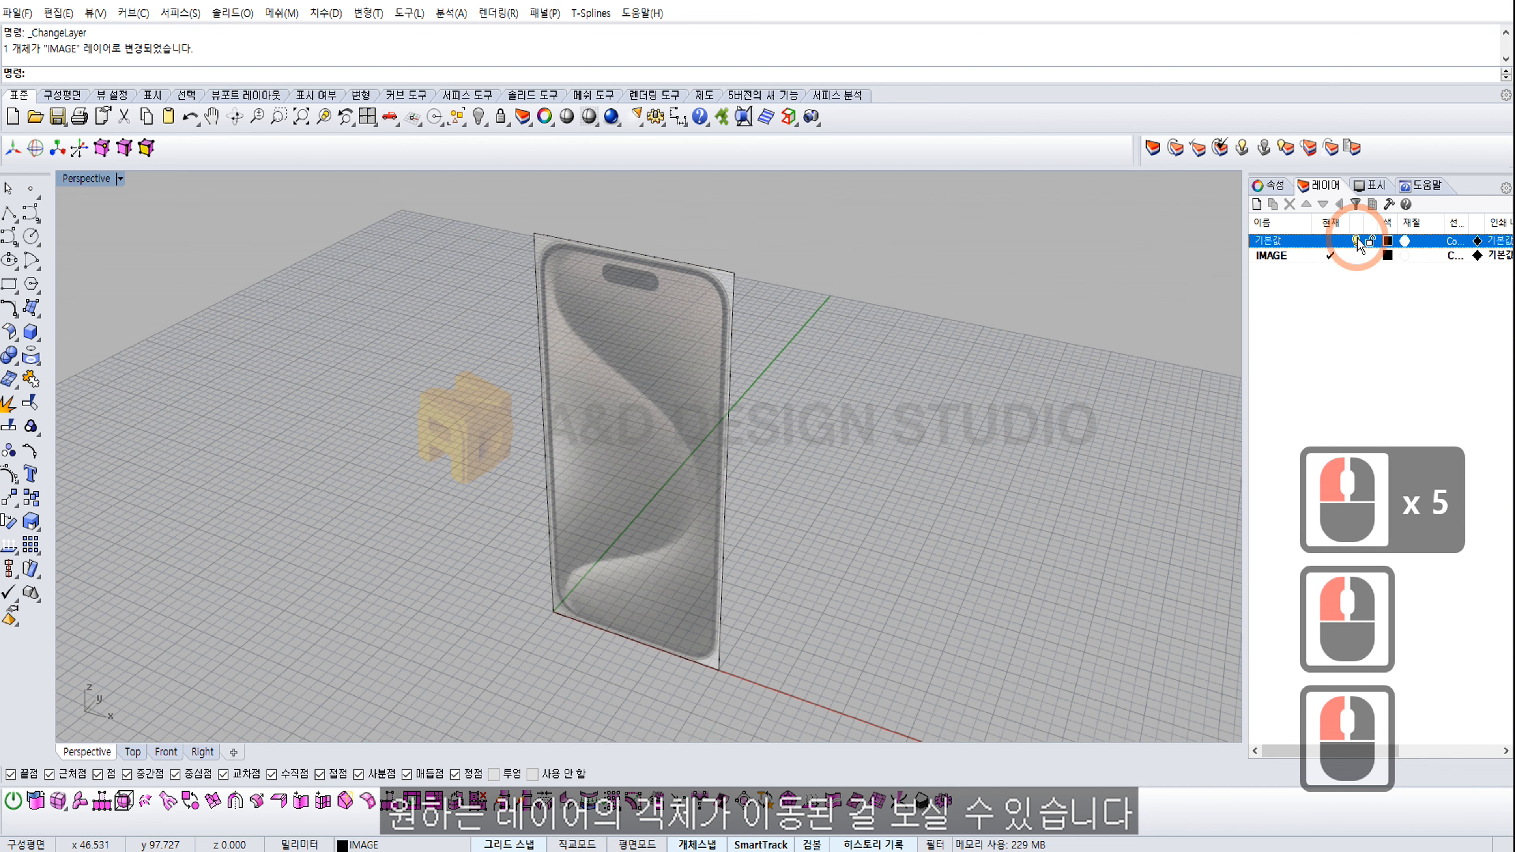
click(1288, 256)
click(725, 305)
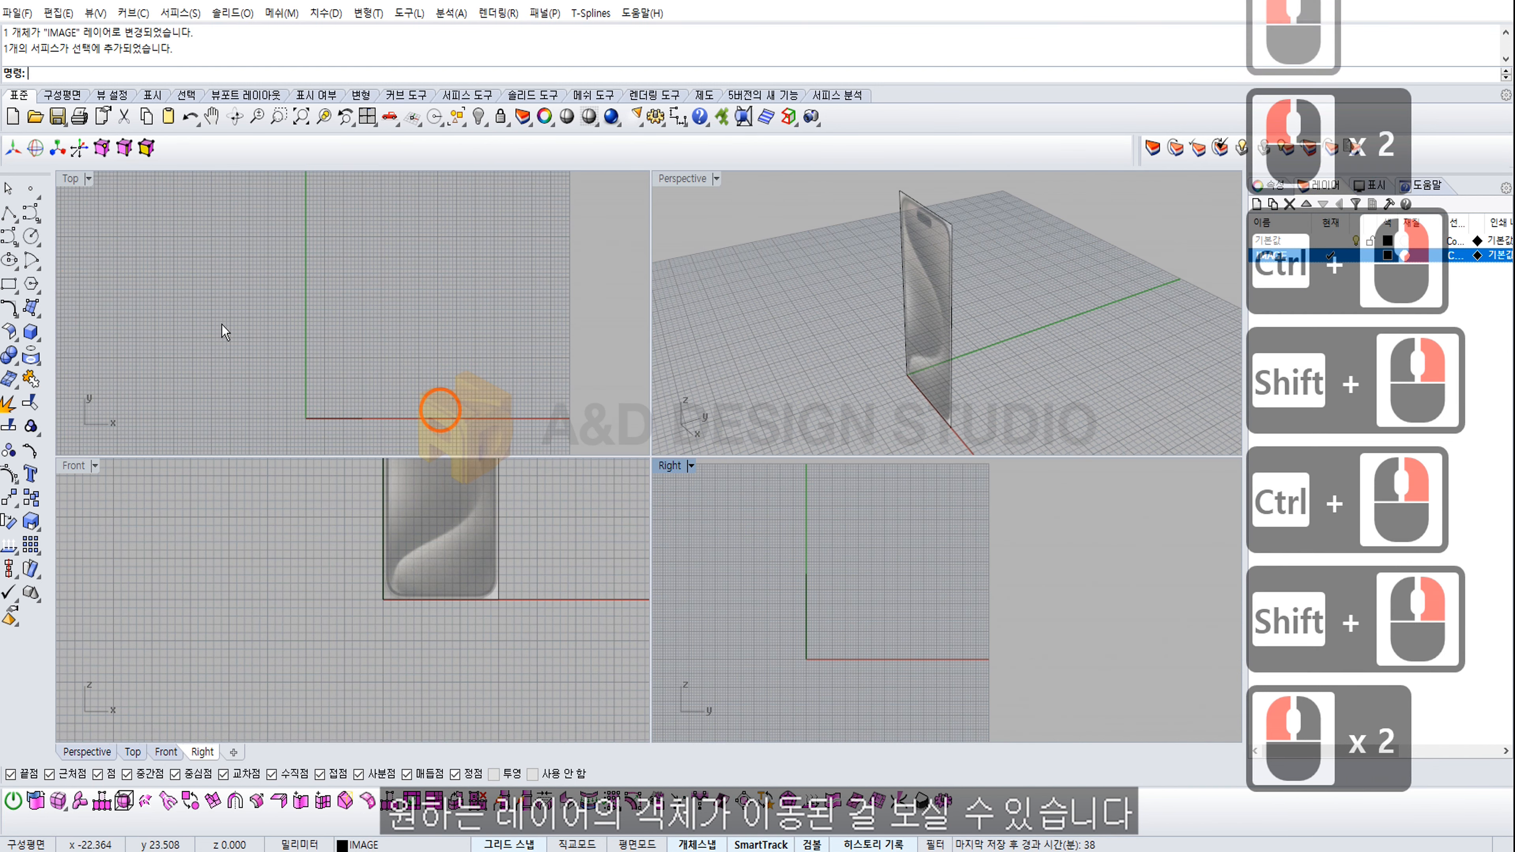
Step: Place IPHONE 15 PRO RIGHT VIEW.jpg as a picture frame in the Right viewport, starting at the origin
click(31, 308)
click(168, 339)
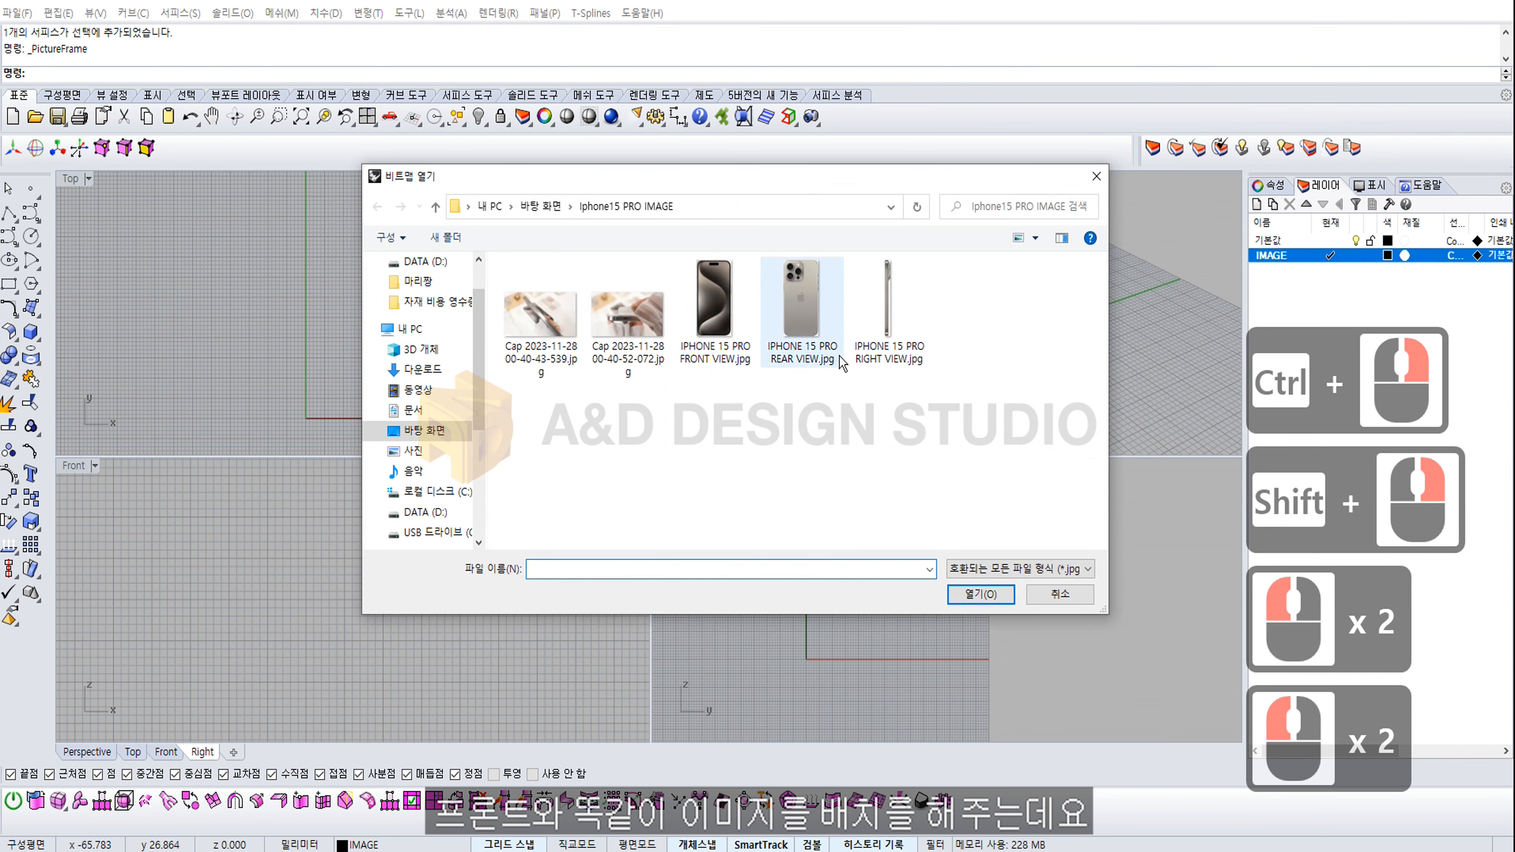
click(863, 366)
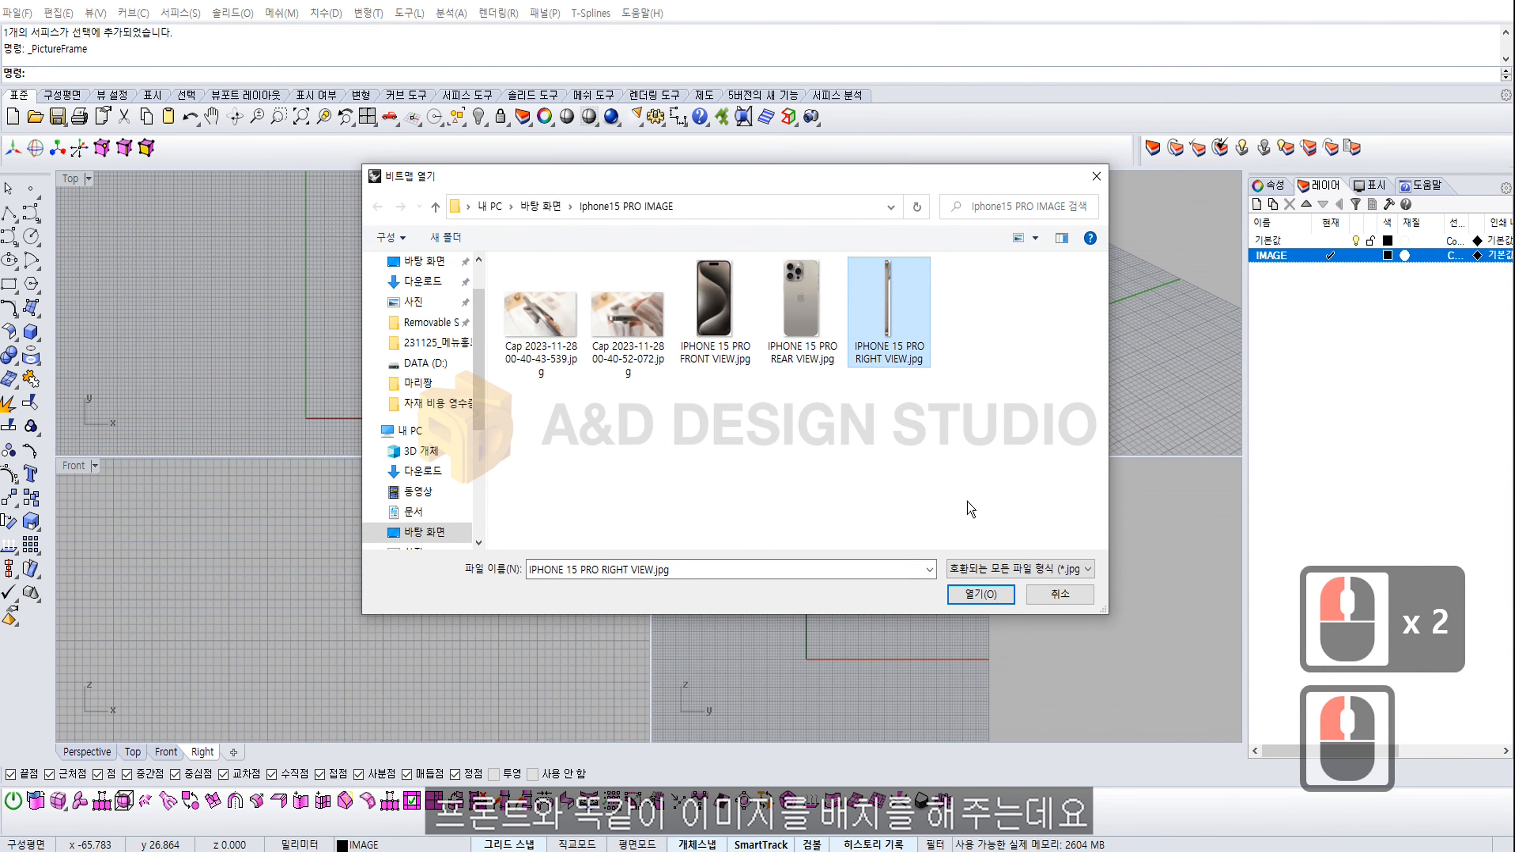
click(974, 595)
right_drag(825, 632, 984, 708)
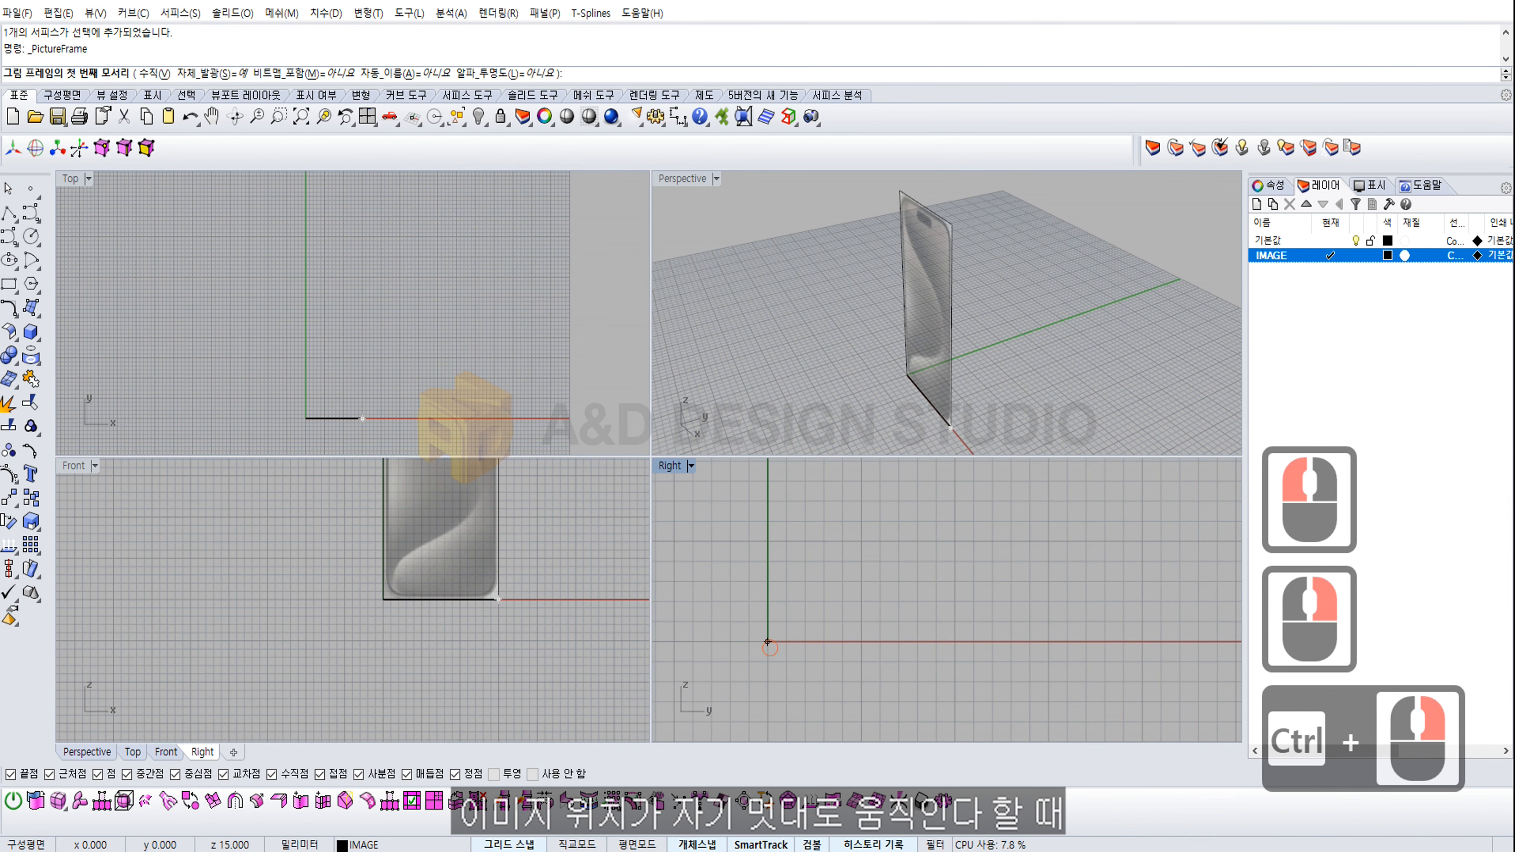
click(768, 641)
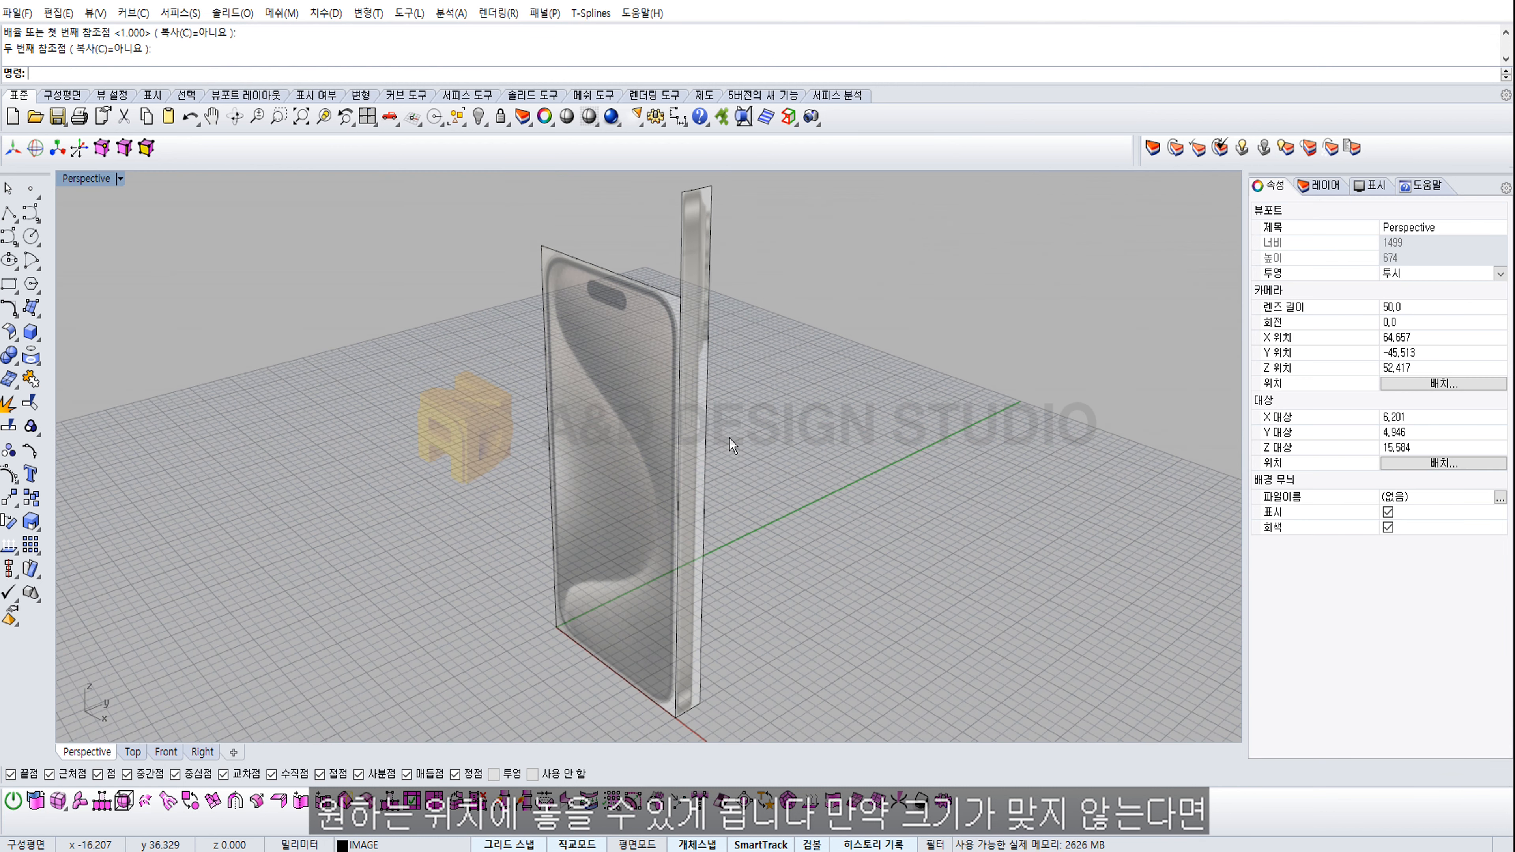
Step: Scale the side-view picture frame from its bottom corner, matching its top corner to the top of the front-view frame
click(739, 398)
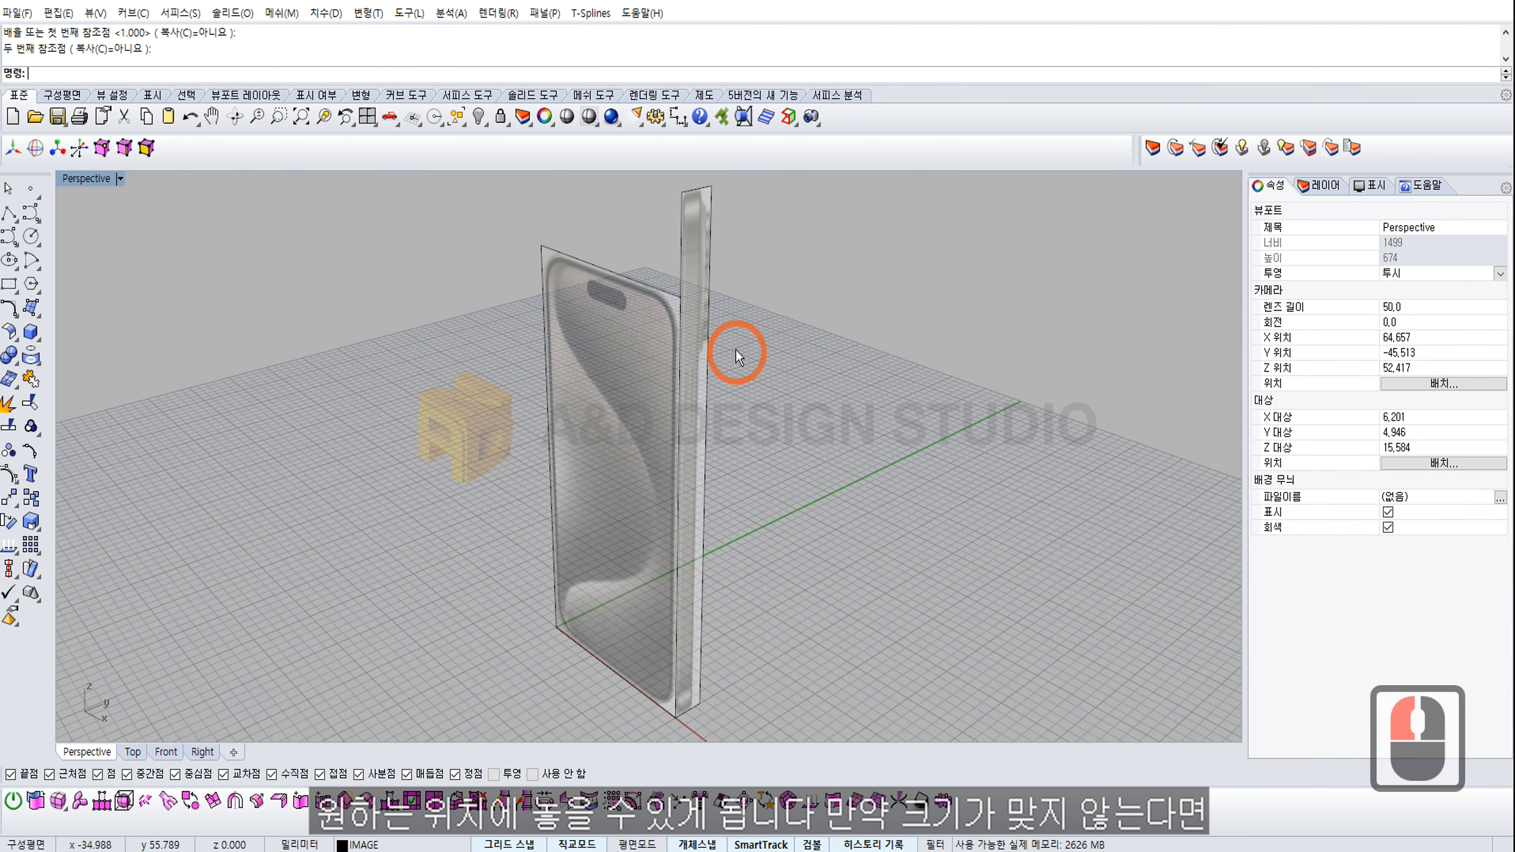
click(699, 256)
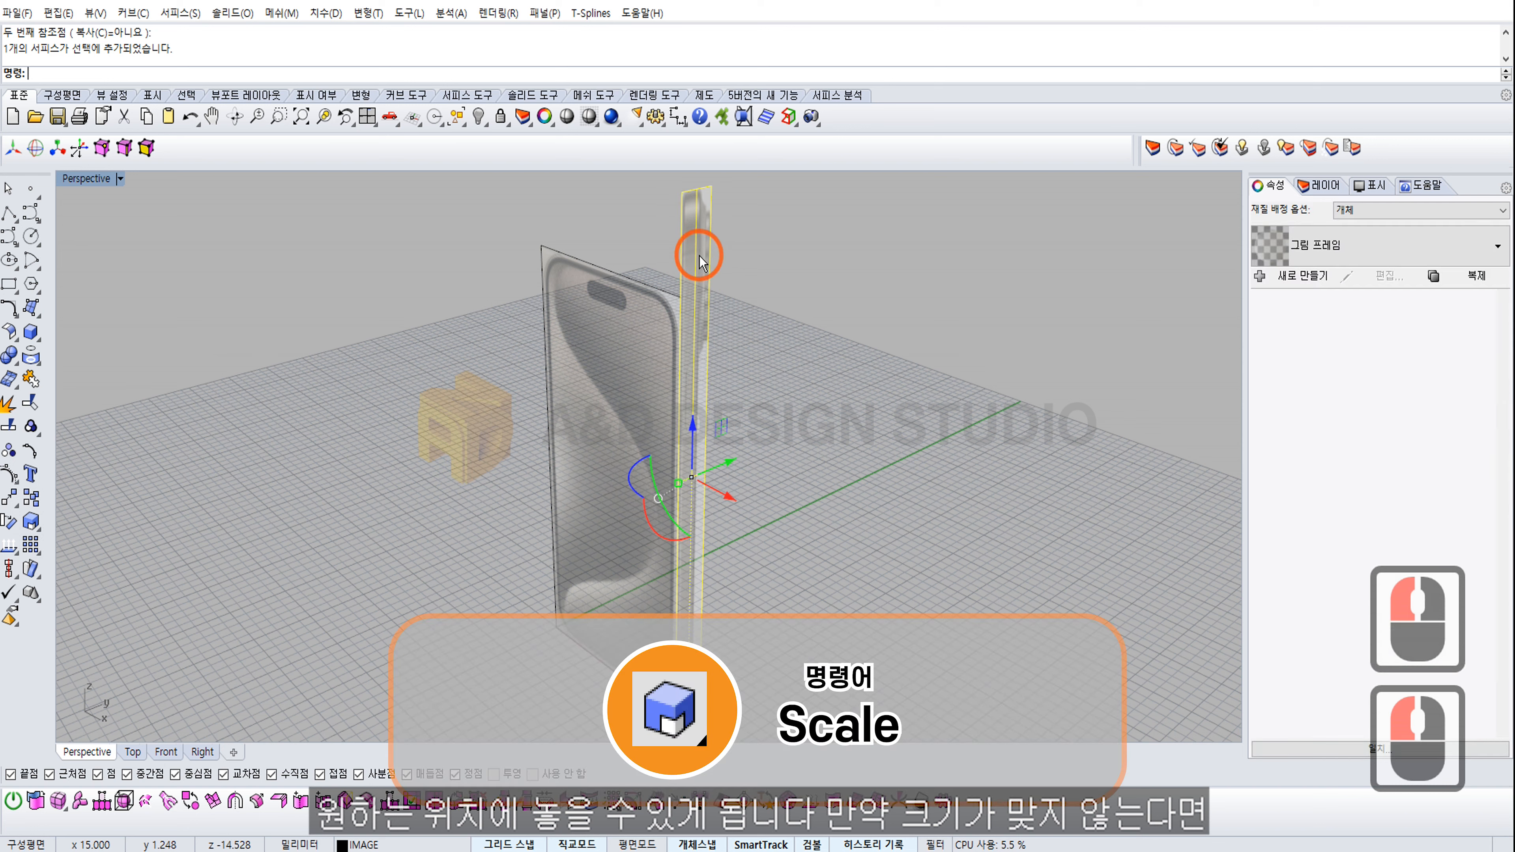
click(31, 522)
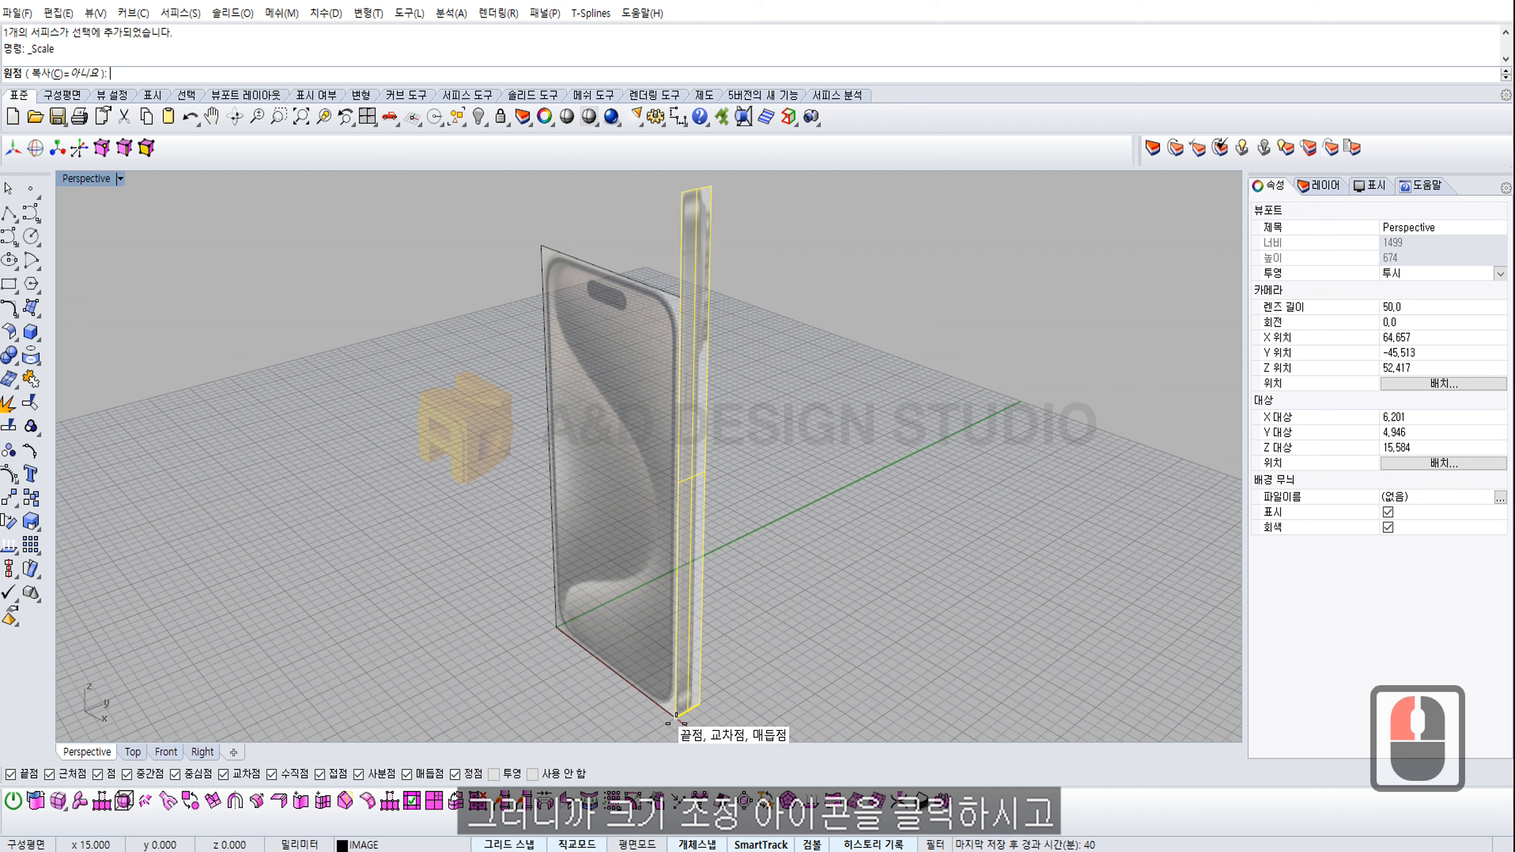
click(676, 714)
click(679, 190)
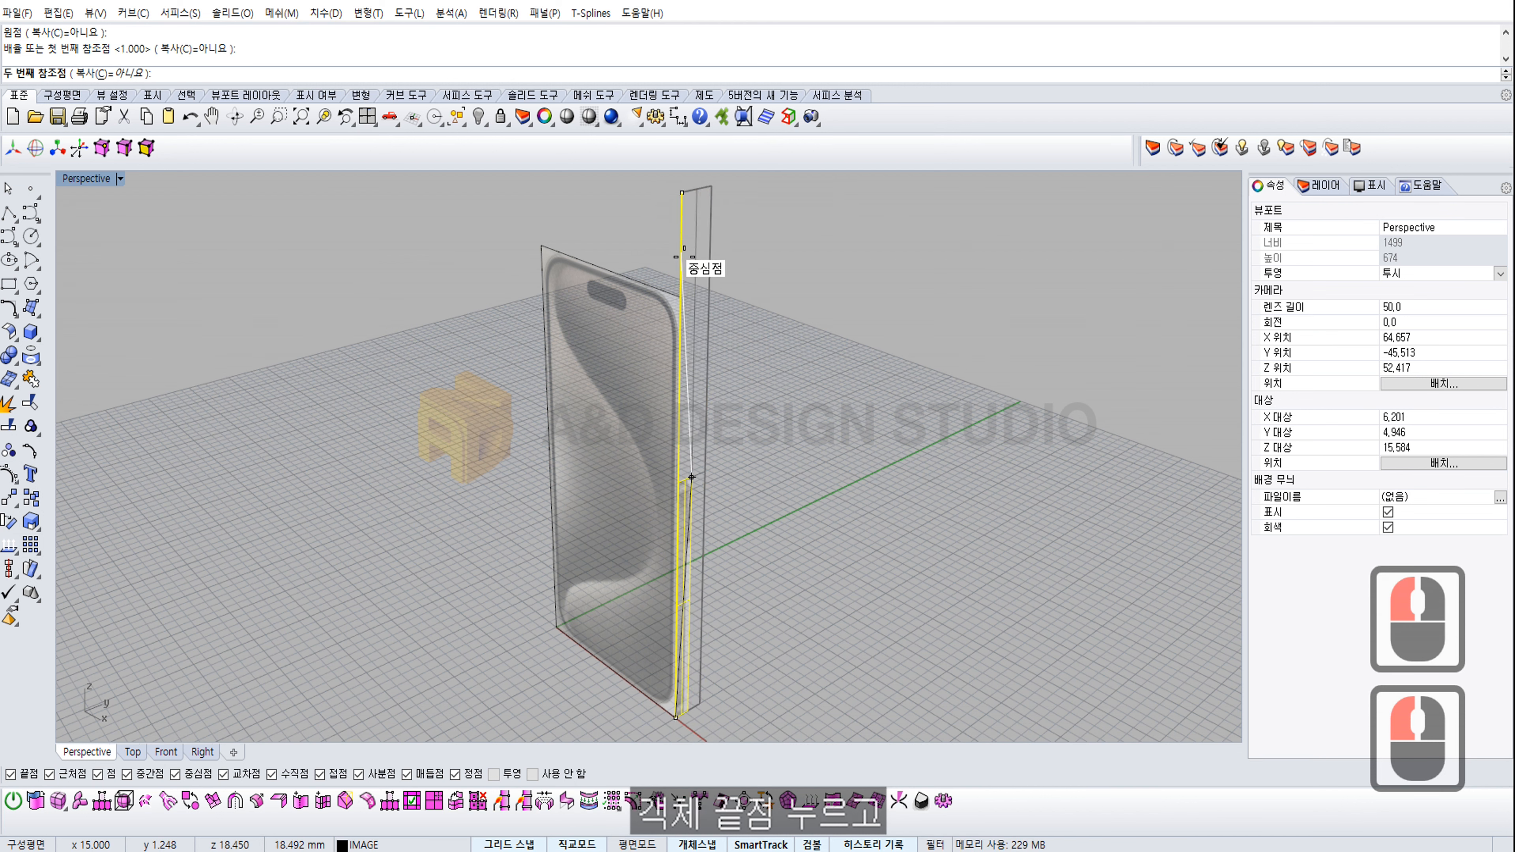
click(679, 297)
click(809, 363)
Step: Place IPHONE 15 PRO REAR VIEW.jpg as a picture frame in the Front view, spanning the bottom corners of the front-view frame
right_drag(810, 363, 647, 427)
ctrl+right_drag(647, 427, 676, 310)
ctrl+right_drag(677, 310, 642, 385)
ctrl+right_drag(642, 385, 676, 424)
right_drag(676, 424, 560, 458)
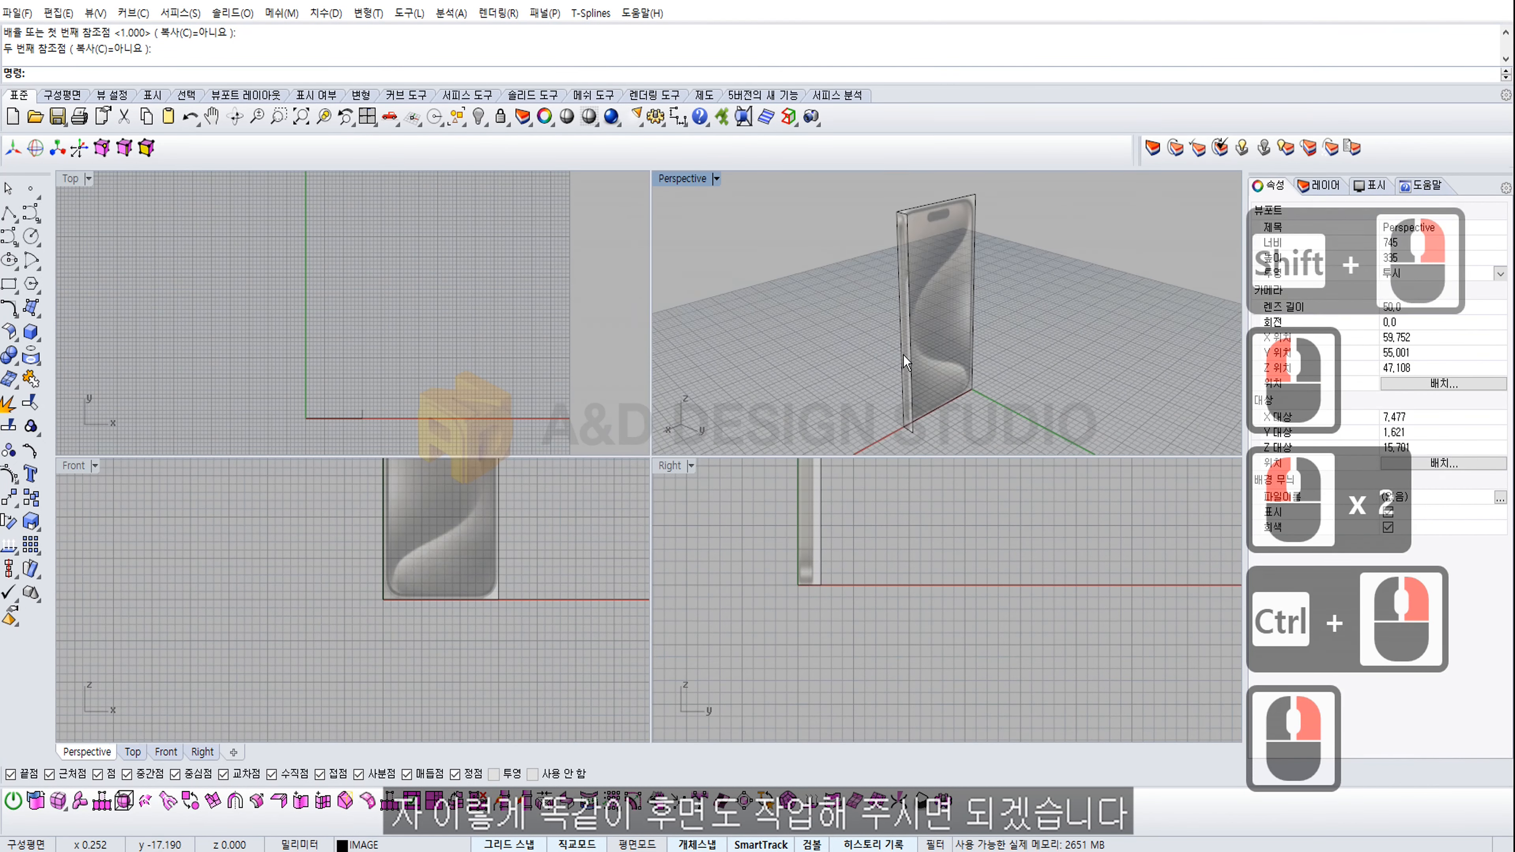
shift+right_drag(480, 507, 300, 605)
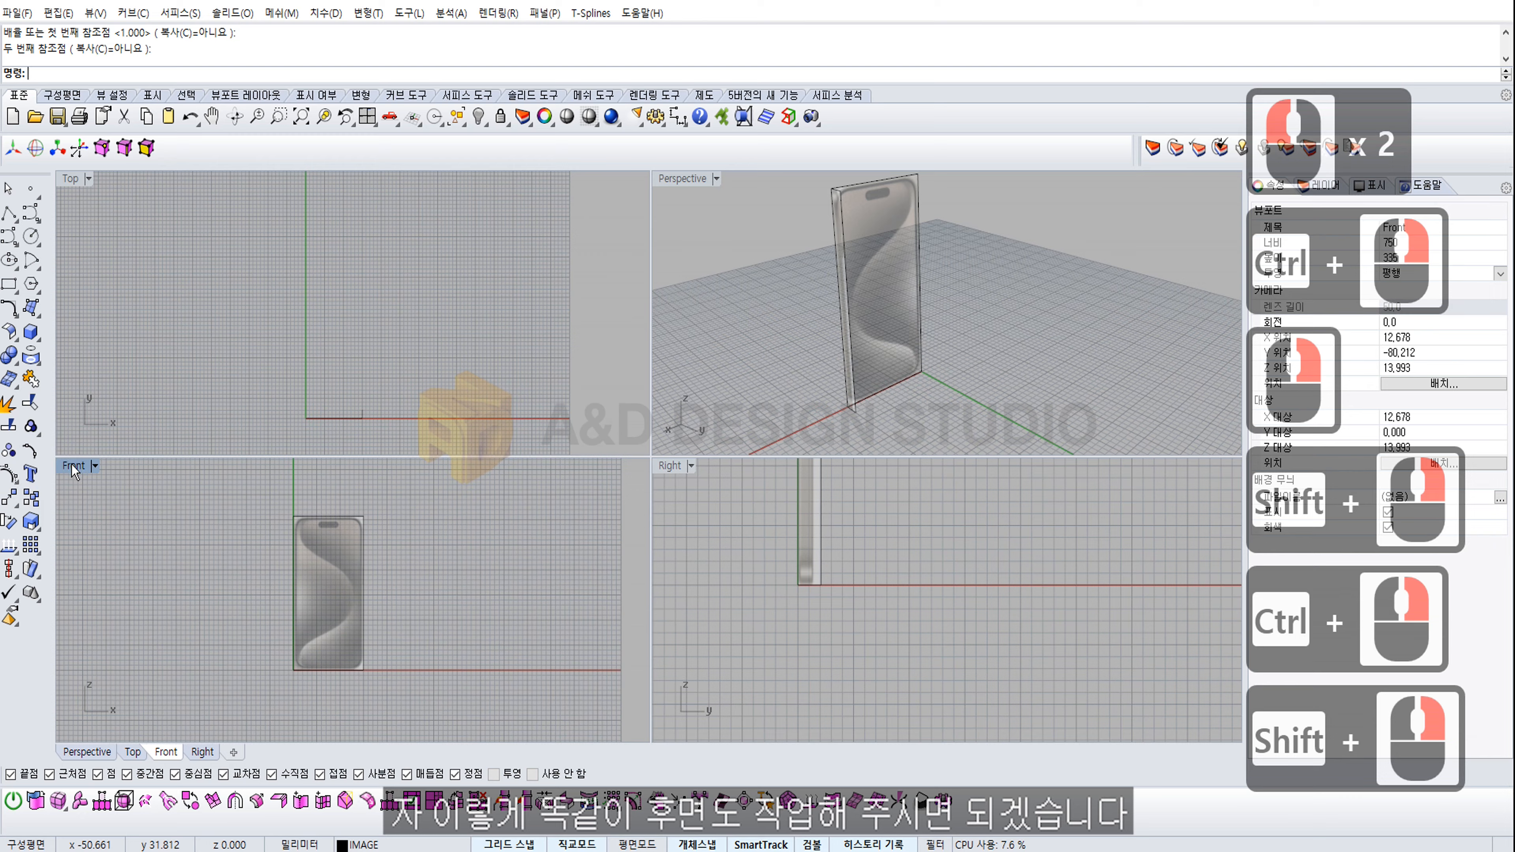
double_click(71, 466)
shift+right_drag(802, 428, 794, 454)
ctrl+right_drag(794, 454, 854, 362)
click(38, 314)
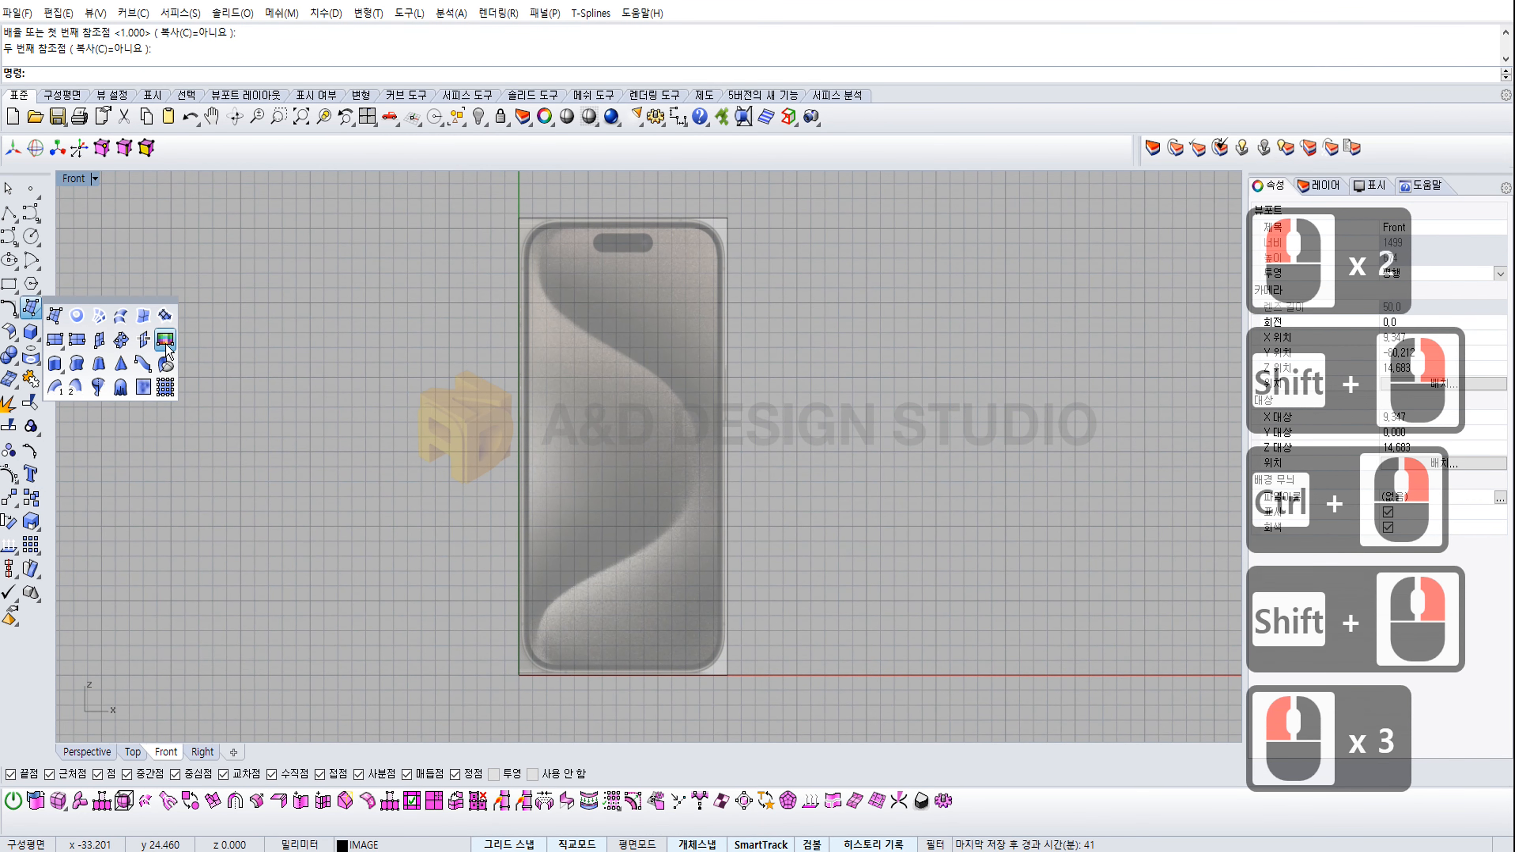
click(166, 339)
double_click(806, 310)
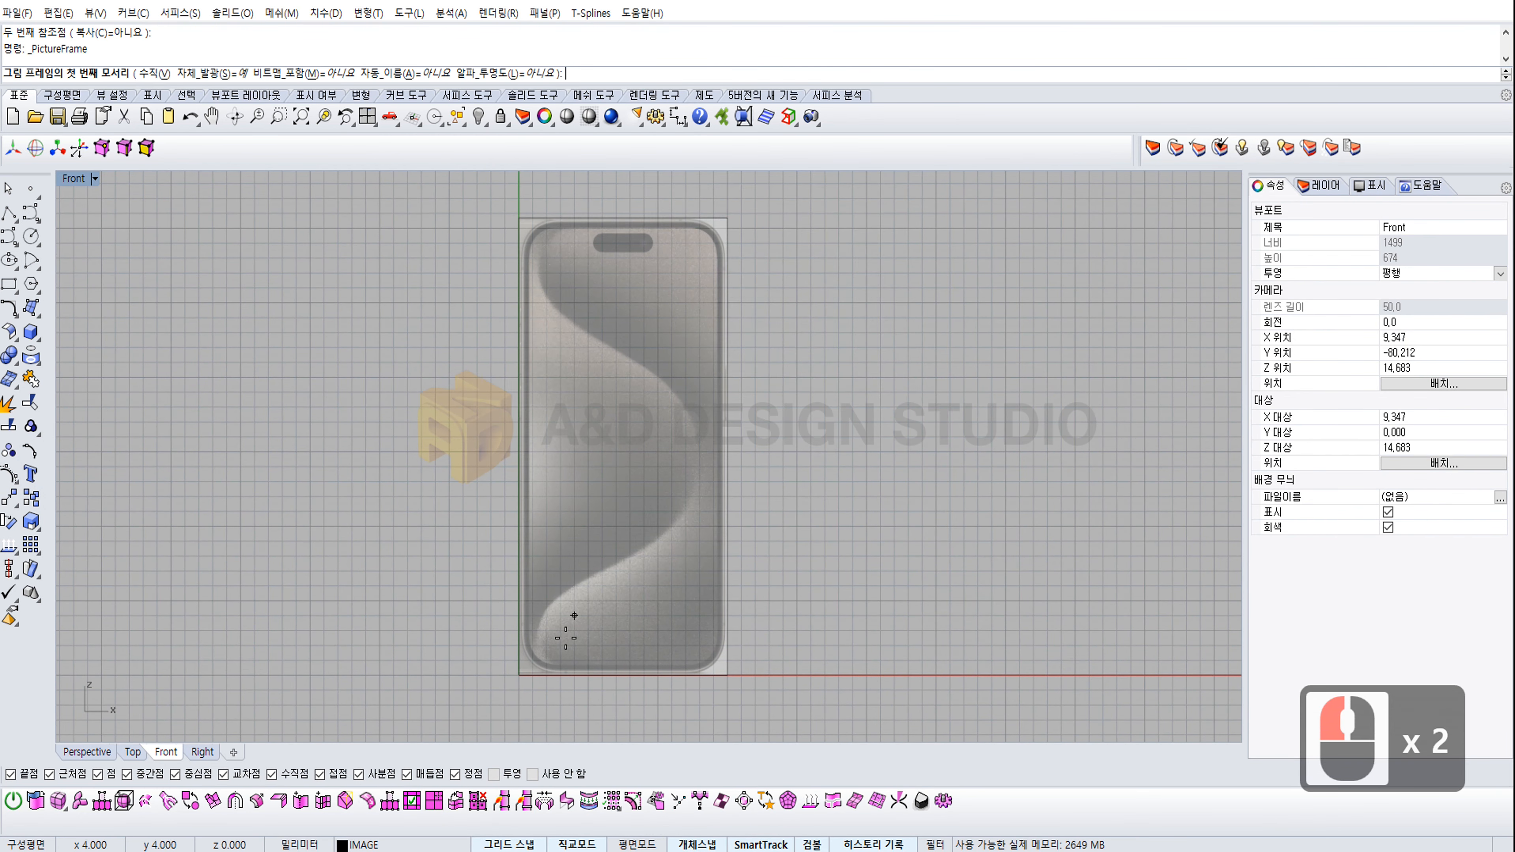
click(519, 675)
click(727, 675)
Step: Try moving one of the overlapping front and rear picture frames aside in Perspective, and undo the move
click(40, 174)
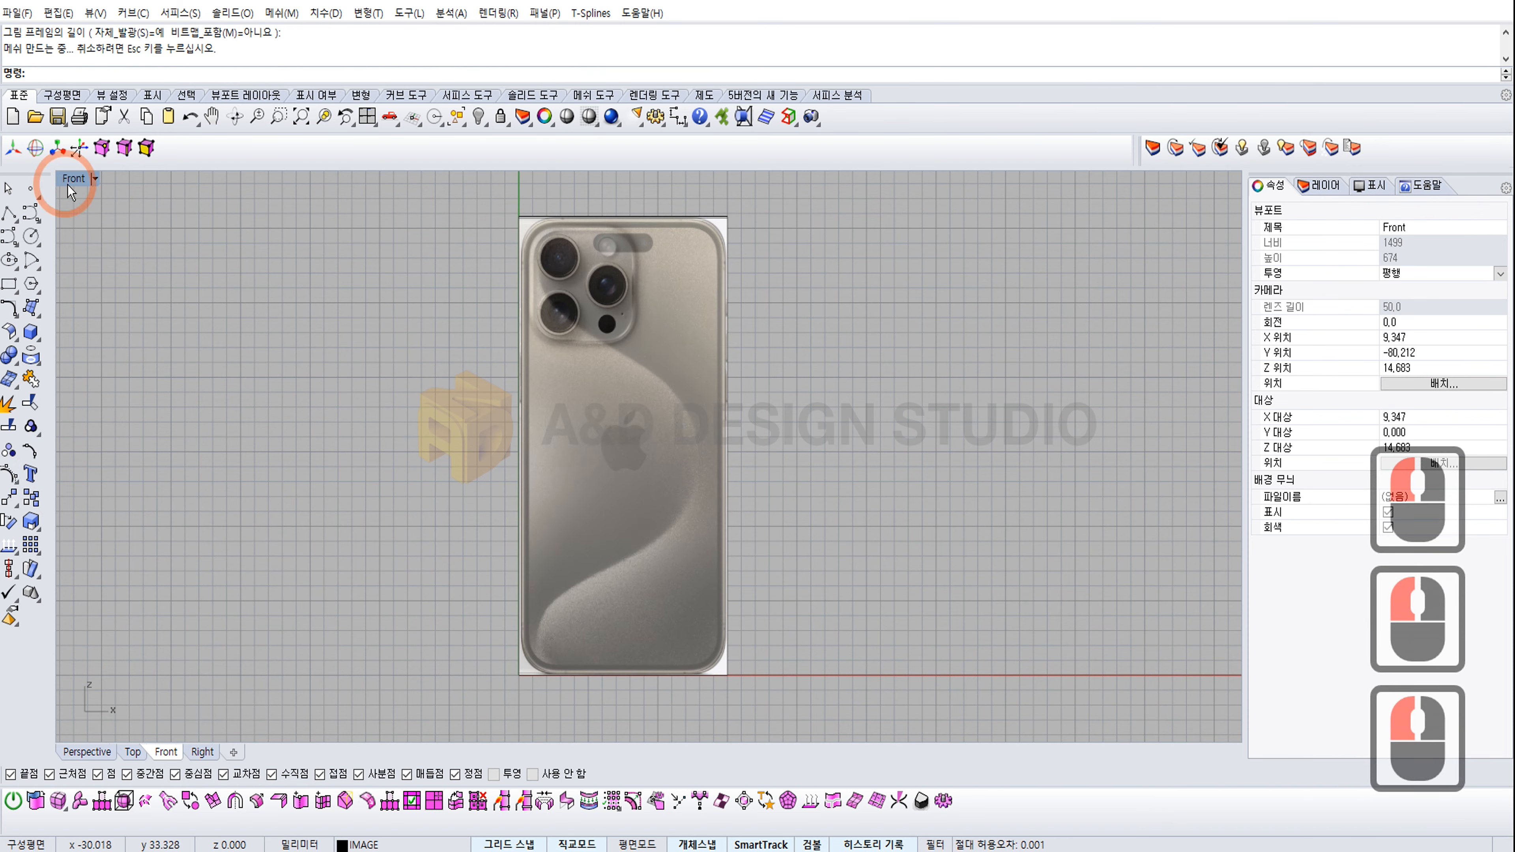
double_click(73, 179)
double_click(687, 177)
right_drag(775, 358, 603, 364)
click(550, 350)
shift+right_drag(602, 364, 671, 385)
right_drag(671, 385, 652, 366)
click(651, 366)
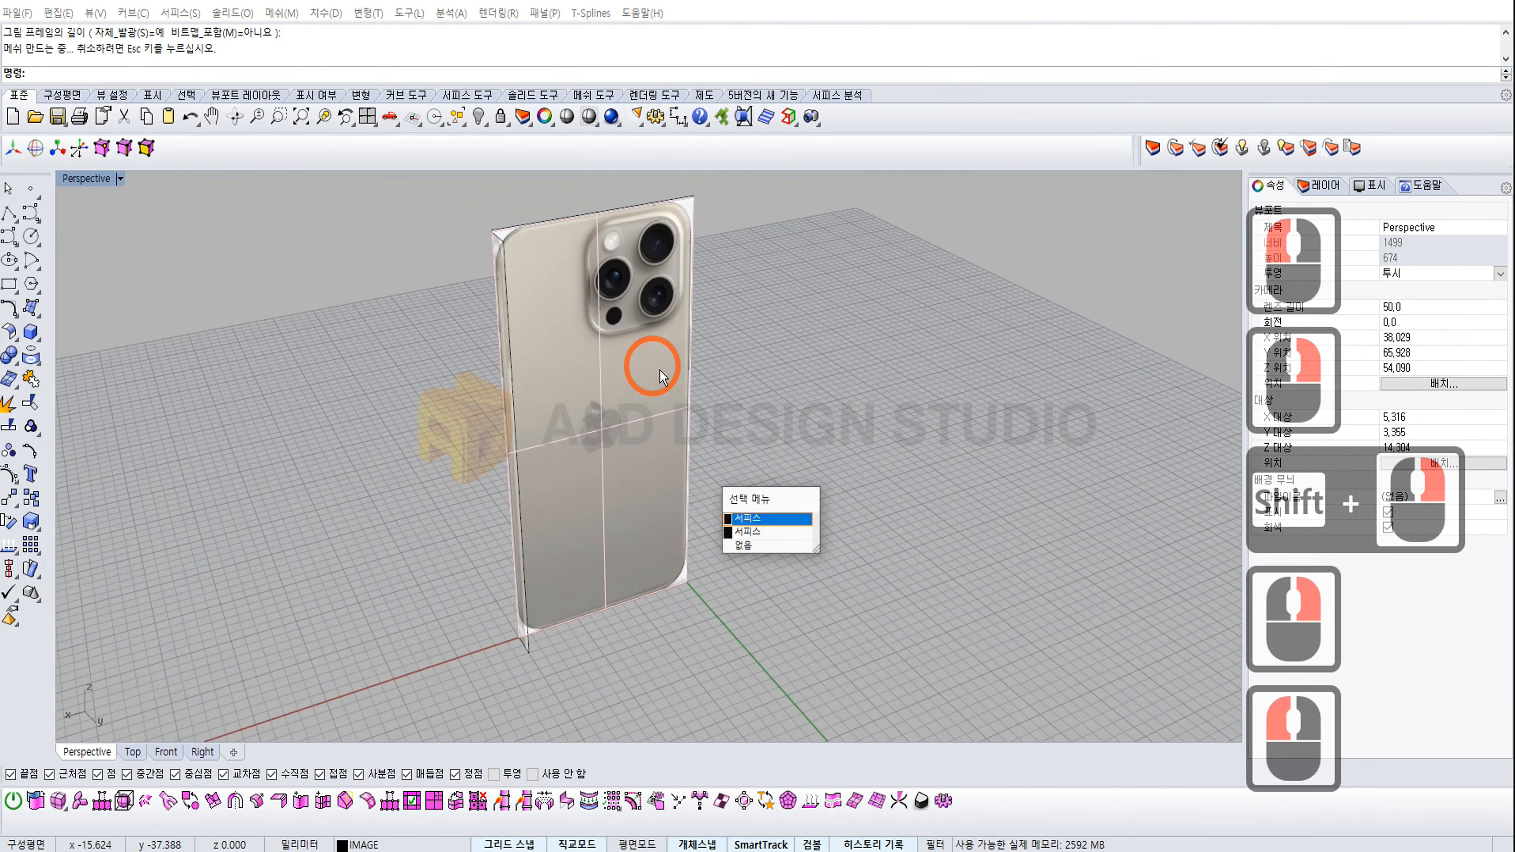
click(749, 523)
drag(620, 448, 778, 522)
right_drag(597, 394, 665, 420)
key(ctrl+z)
click(703, 406)
Step: Pick the rear-view picture frame from the overlapping surfaces and move it clear of the front-view frame
click(605, 376)
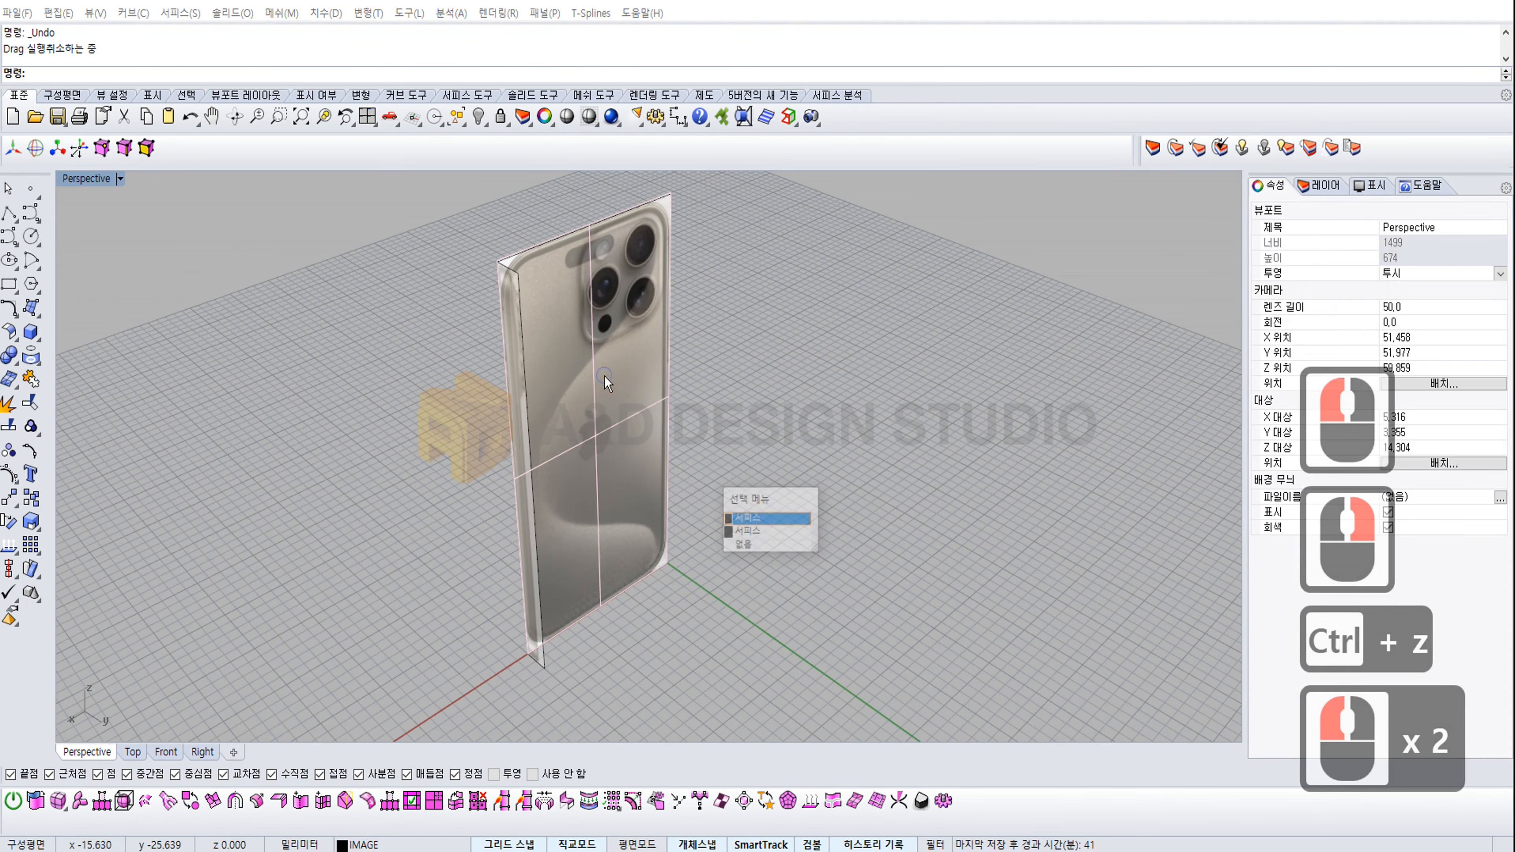
click(748, 518)
click(740, 487)
click(615, 374)
click(744, 529)
drag(638, 458, 859, 606)
click(968, 574)
Step: Select the rear-view picture frame and toggle the Gumball until its handles are shown
shift+right_drag(954, 566, 895, 498)
click(763, 526)
mouse_move(763, 526)
right_down()
mouse_move(670, 540)
mouse_move(762, 531)
right_up()
click(813, 844)
click(812, 844)
click(812, 845)
click(812, 844)
Step: Move the rear-view picture frame from its bottom corner to the back bottom corner of the side-view frame
right_drag(775, 555, 634, 526)
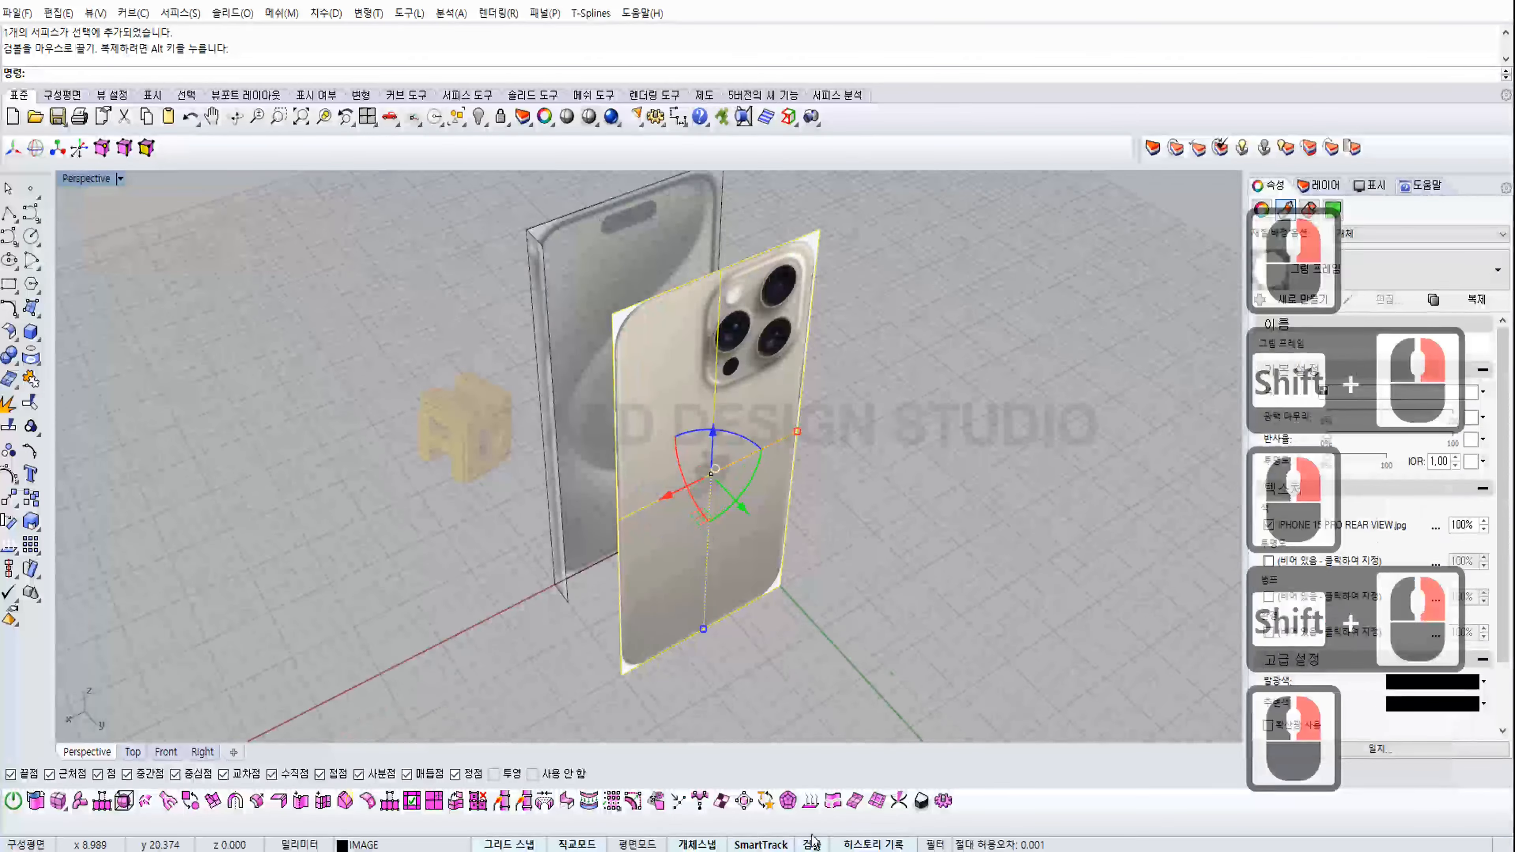
right_drag(766, 642, 842, 614)
ctrl+right_drag(826, 393, 815, 513)
right_drag(814, 513, 835, 551)
ctrl+right_drag(901, 734, 799, 525)
shift+right_drag(799, 525, 819, 445)
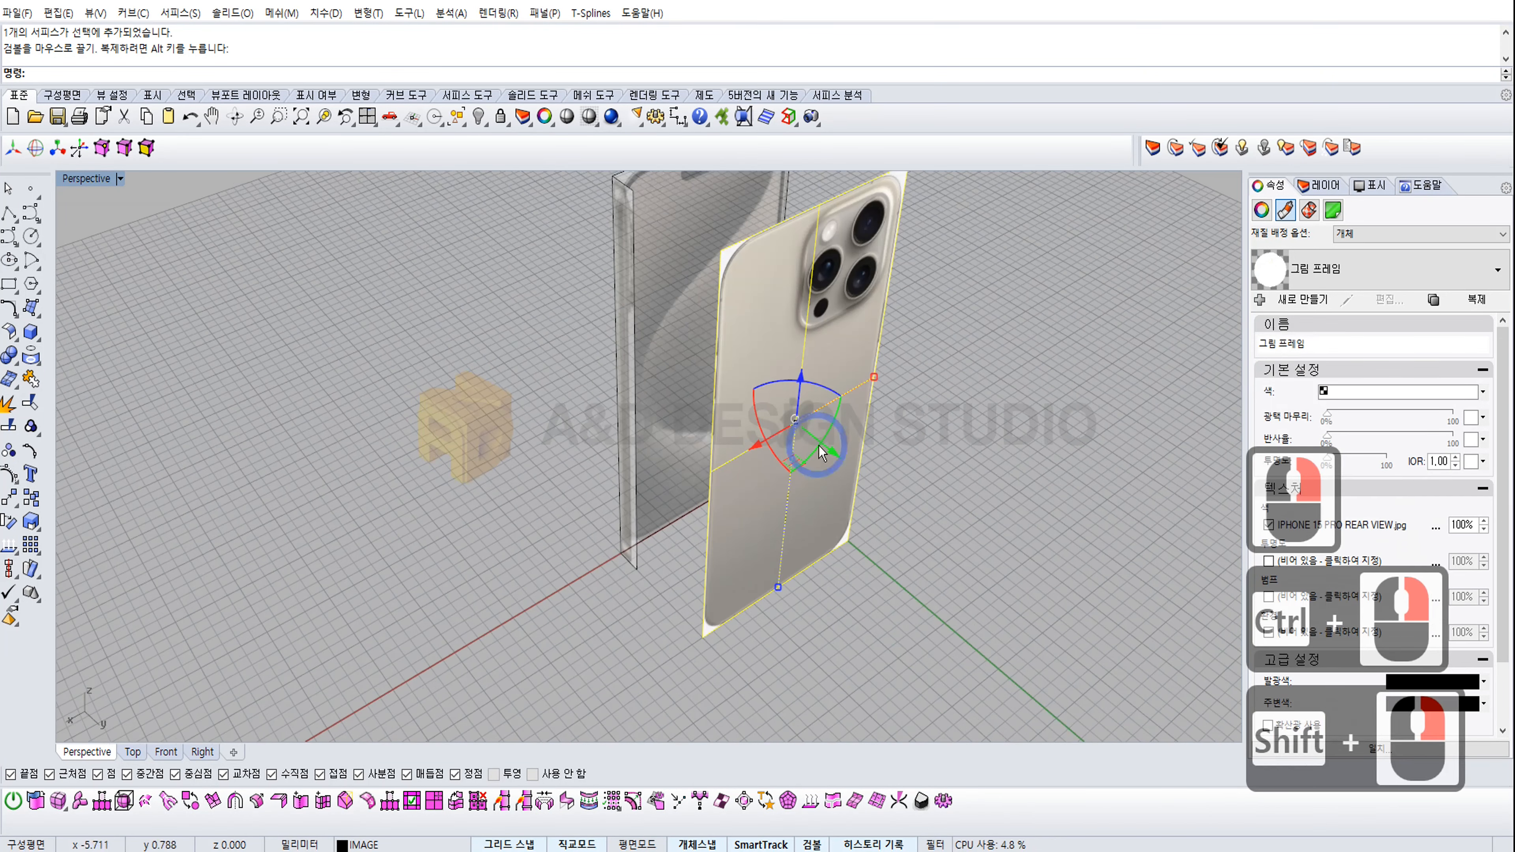
drag(818, 445, 832, 458)
click(37, 504)
click(15, 513)
click(711, 646)
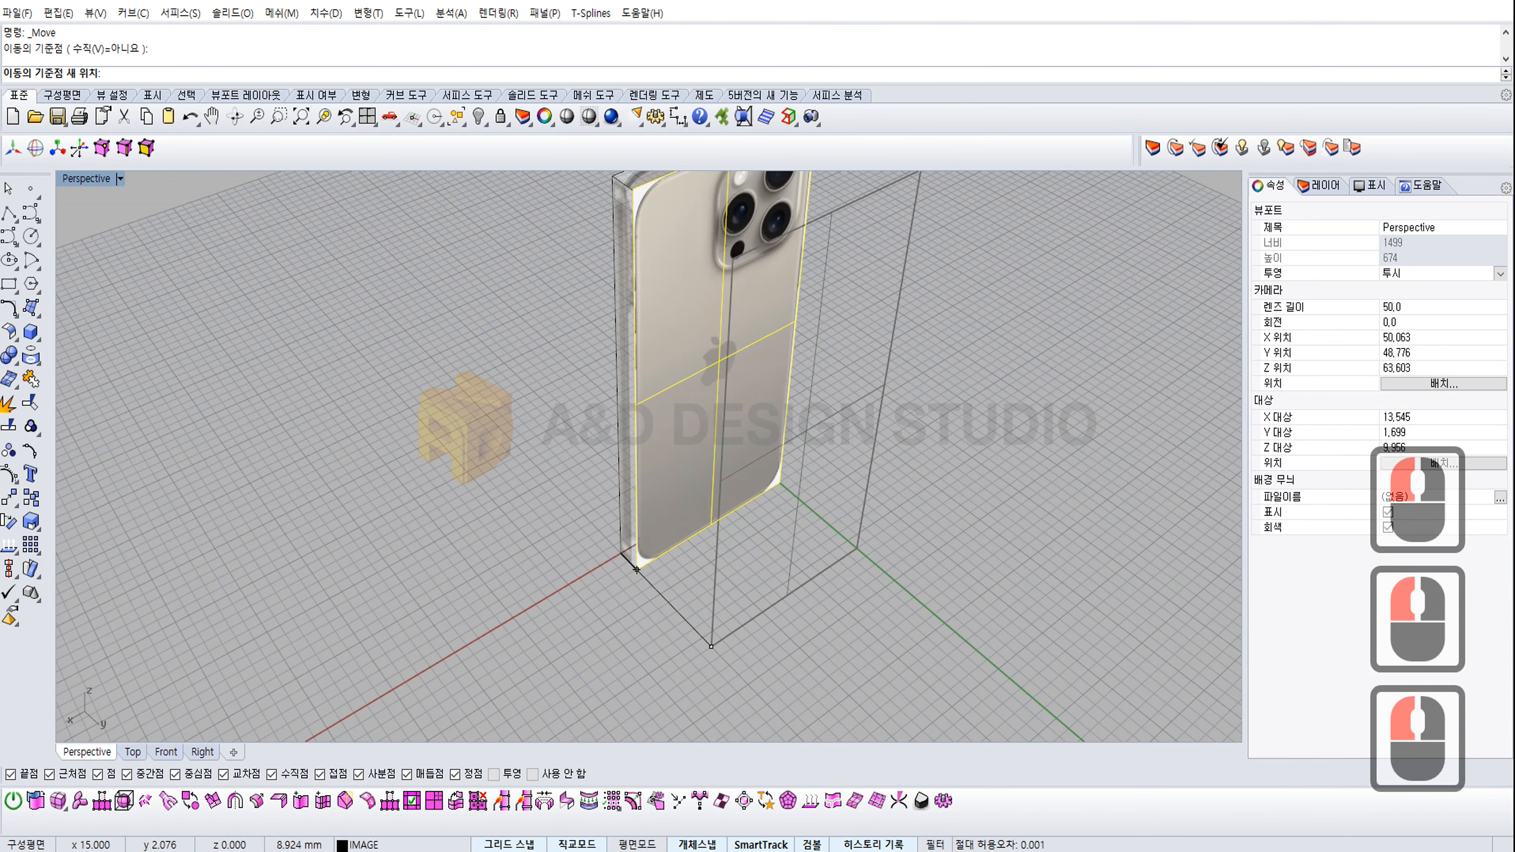
click(621, 553)
Step: Raise the material transparency of the rear-view picture frame to make it semi-transparent, and deselect it
shift+right_drag(699, 566, 720, 640)
right_drag(573, 632, 1013, 537)
click(742, 354)
click(771, 521)
right_drag(895, 334, 662, 561)
click(804, 456)
click(784, 352)
click(1274, 187)
click(617, 555)
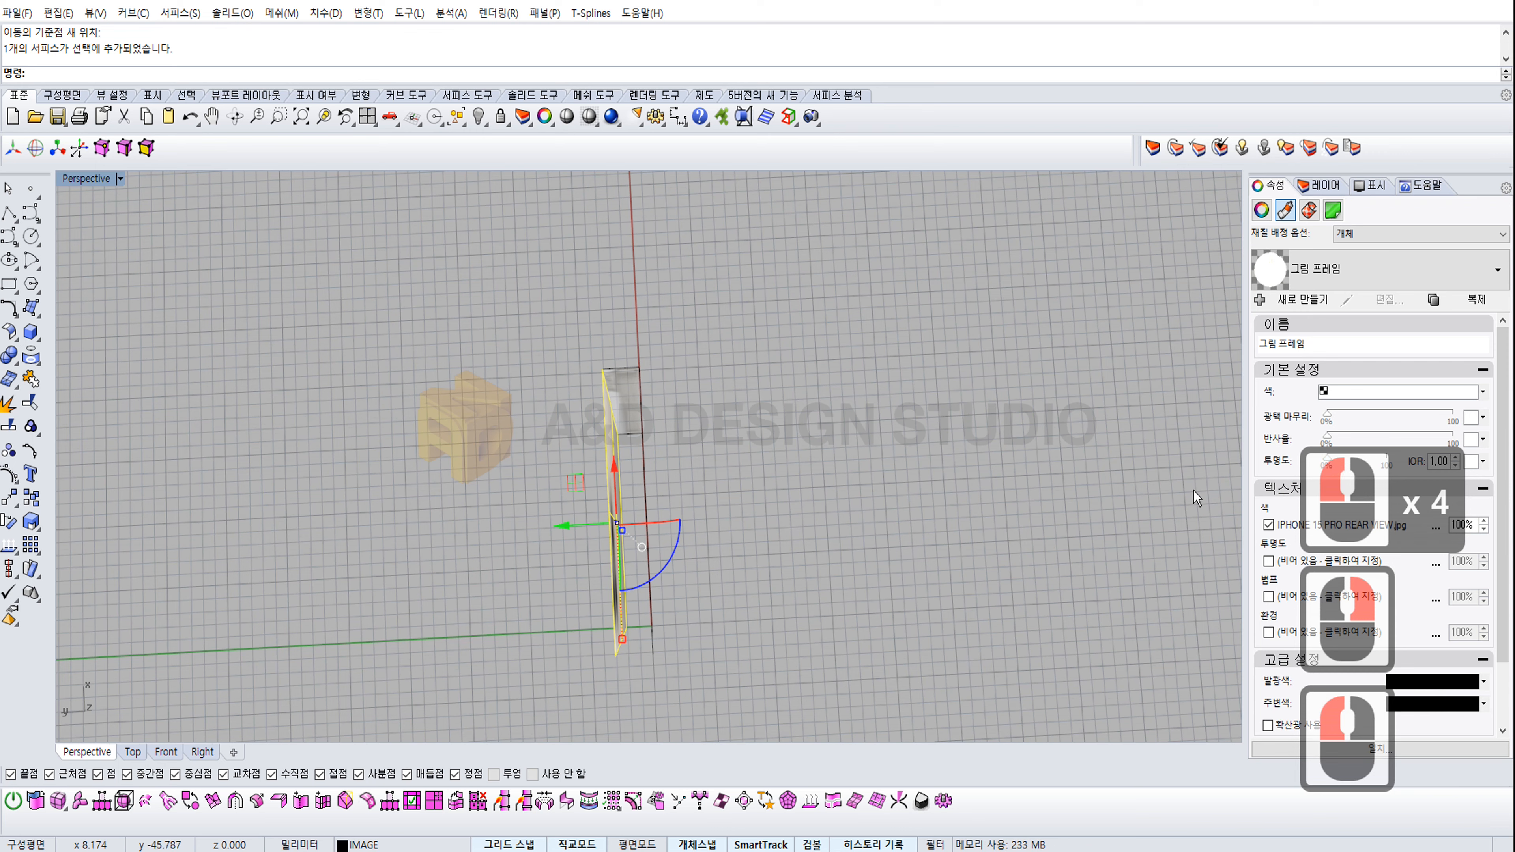
drag(1195, 497, 1380, 463)
click(761, 520)
right_drag(761, 520, 865, 382)
click(769, 468)
right_drag(769, 468, 835, 418)
ctrl+right_drag(793, 358, 781, 436)
mouse_move(781, 435)
right_down()
mouse_move(784, 415)
mouse_move(842, 451)
right_up()
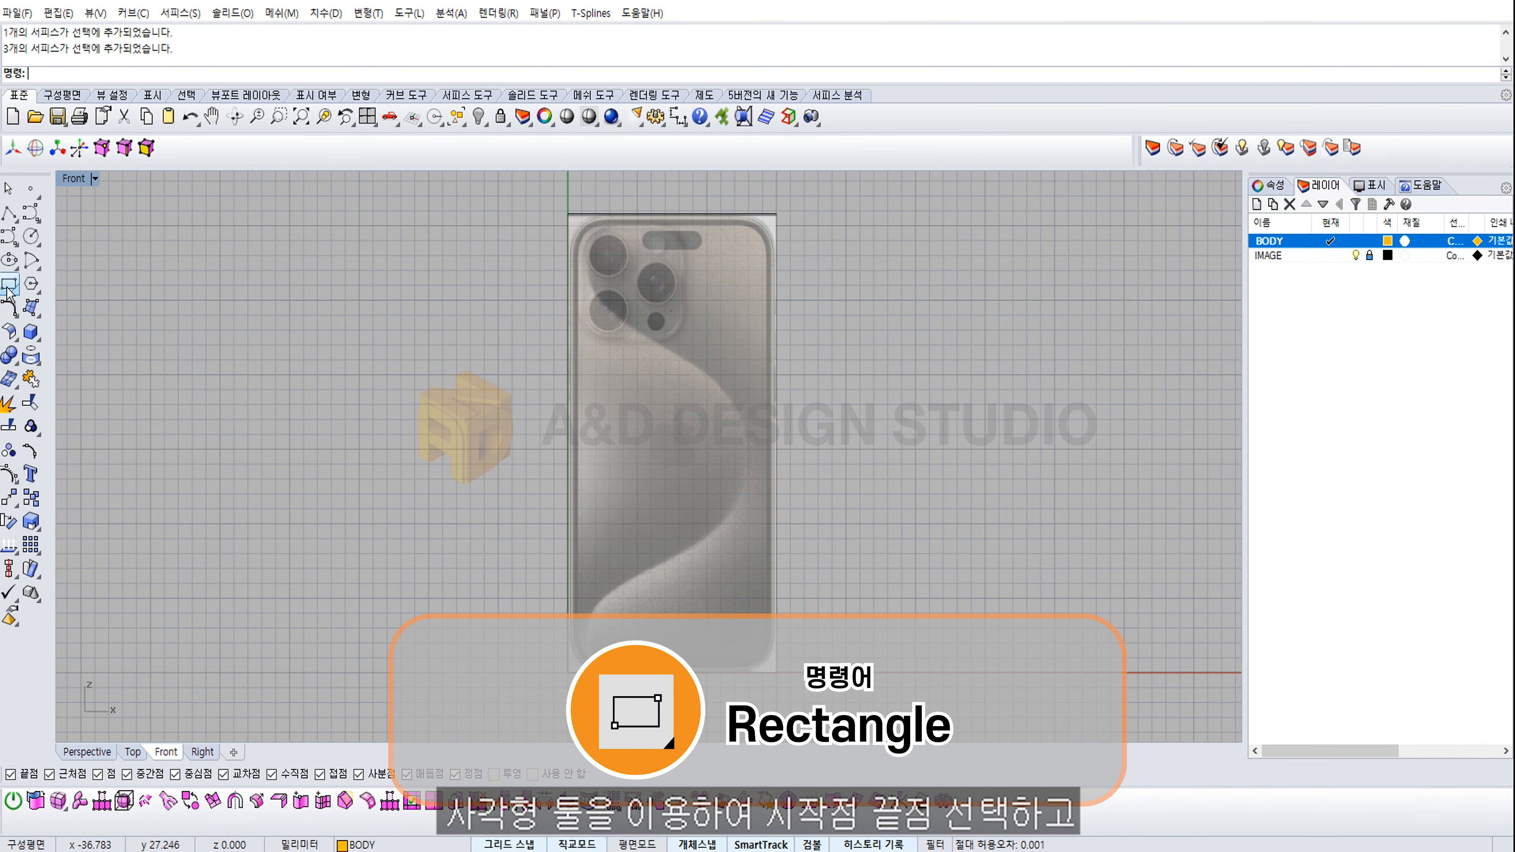
Step: Draw a rectangle on the BODY layer in the Front view, from the phone frame's top-left corner to its bottom-right corner
click(8, 287)
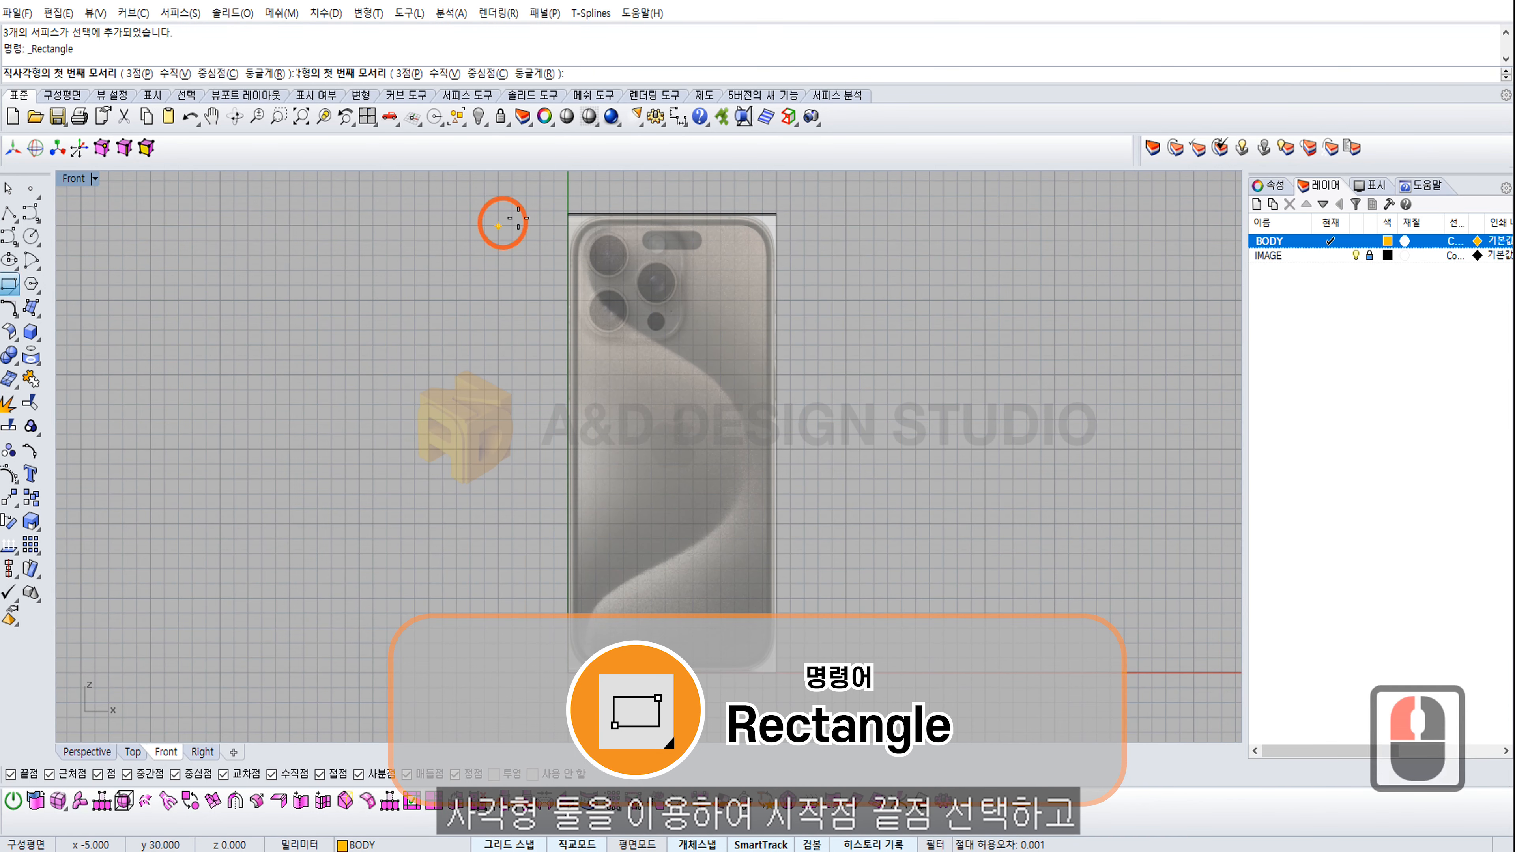
click(568, 215)
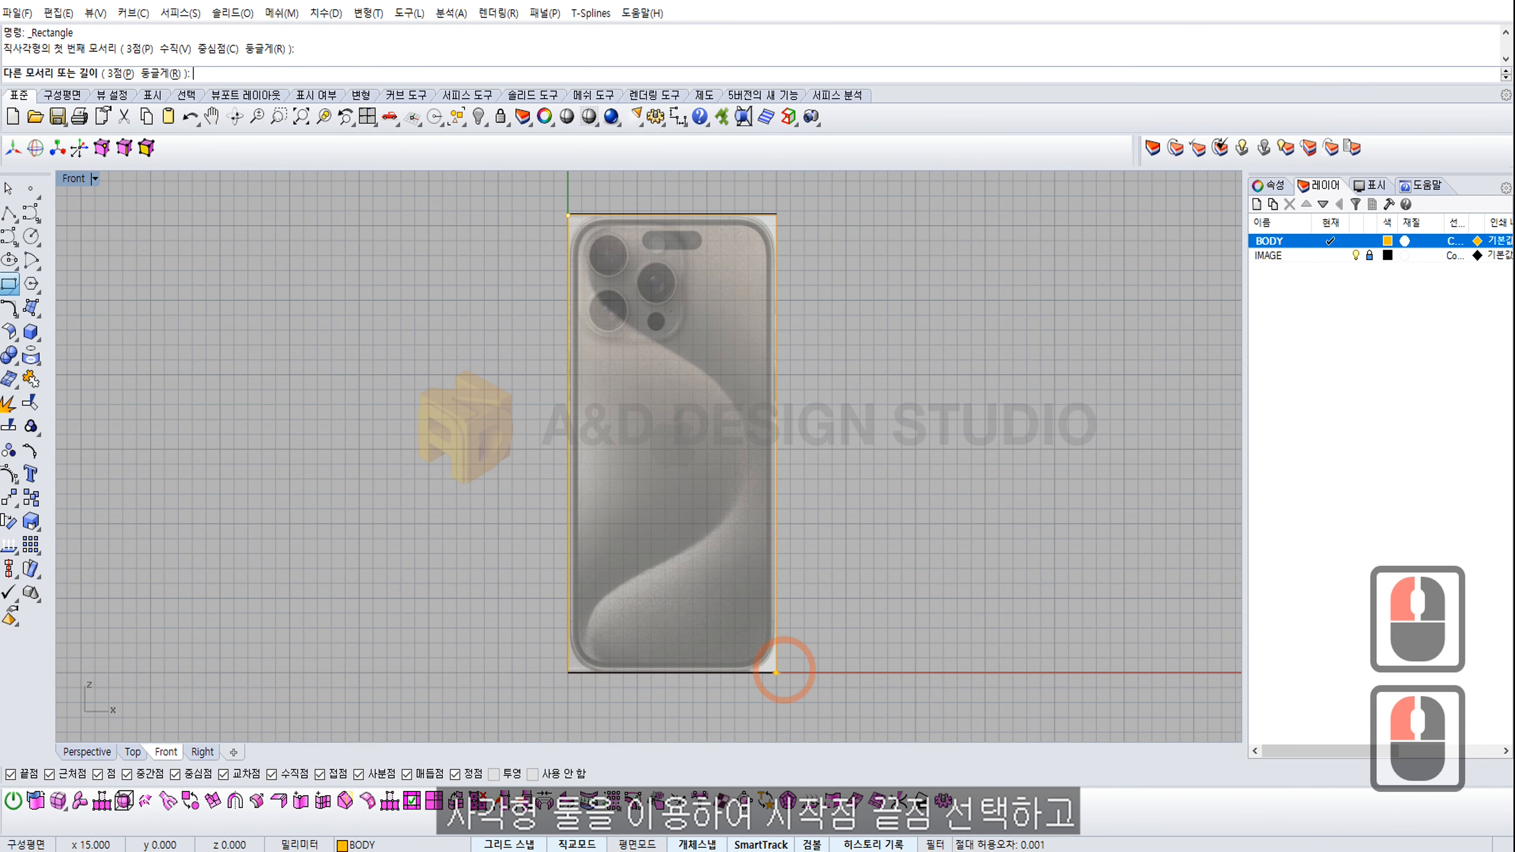
click(786, 662)
click(757, 332)
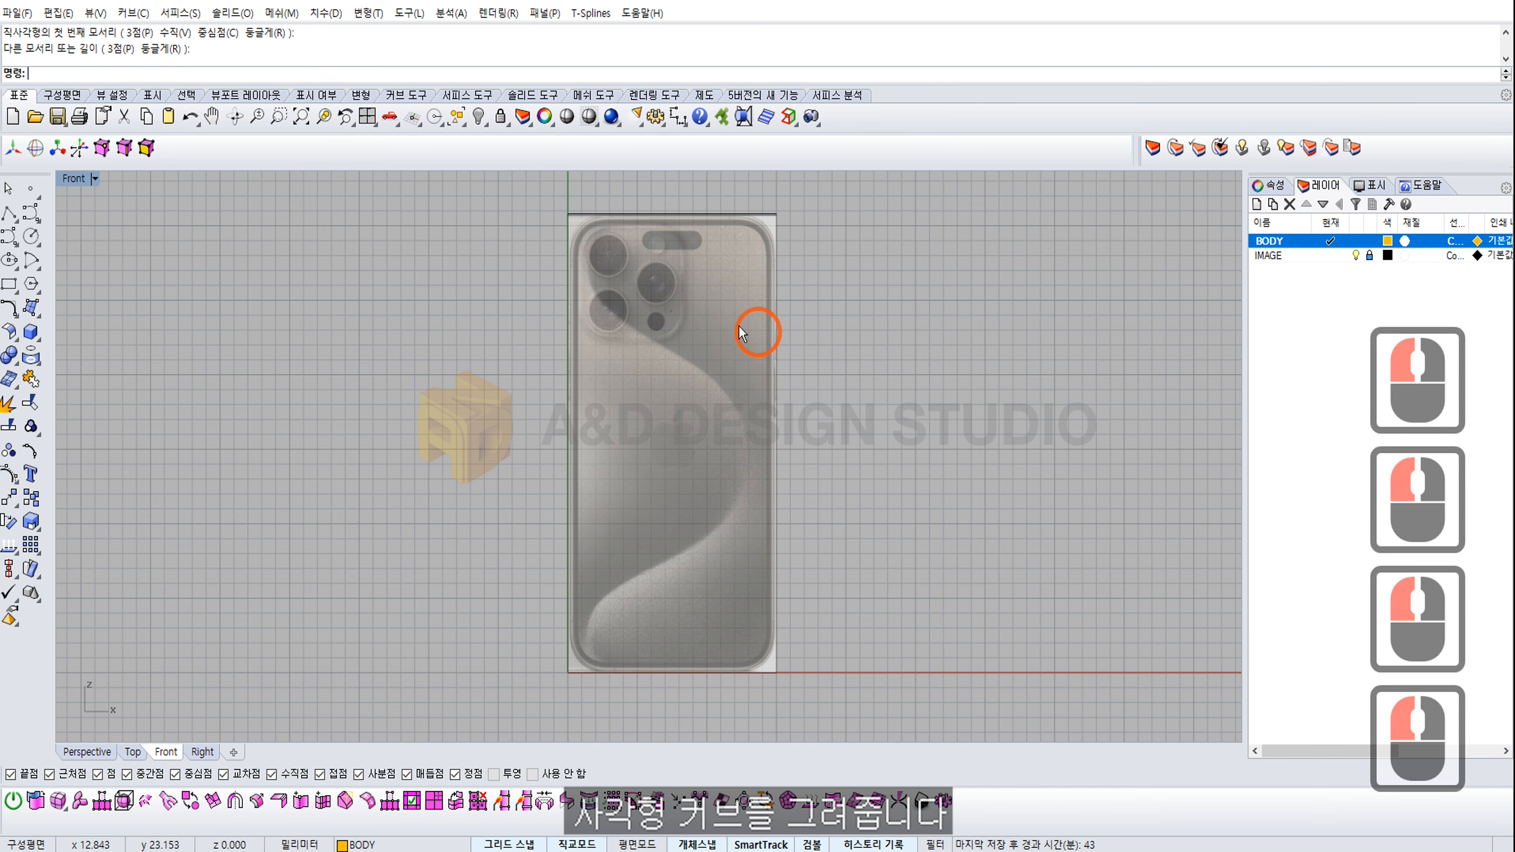
Step: Begin a rounded rectangle in the Front view across the same opposite corners as the plain rectangle
double_click(77, 178)
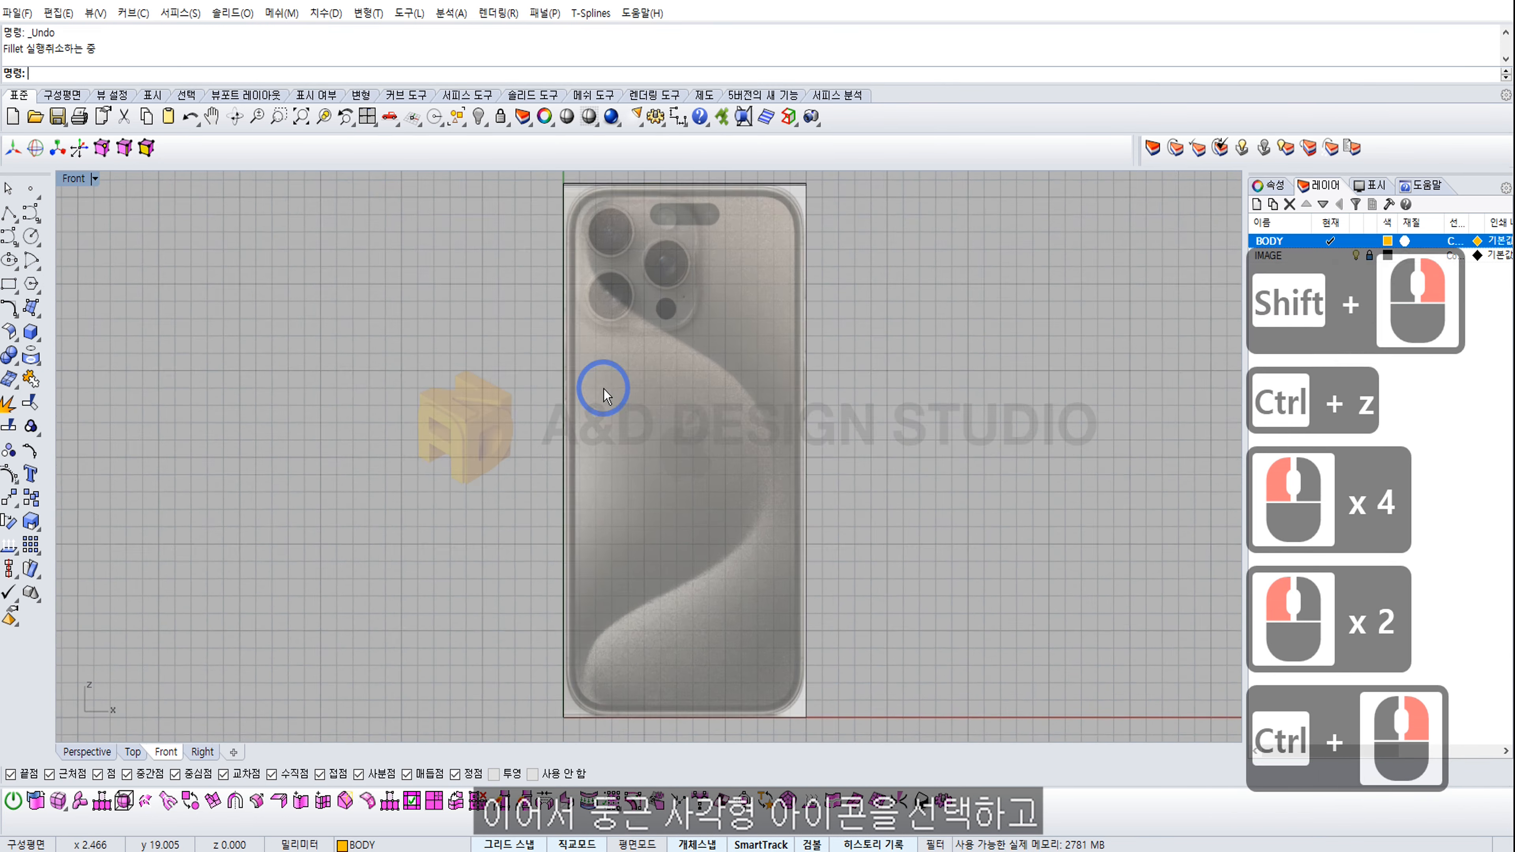
ctrl+right_drag(604, 389, 550, 407)
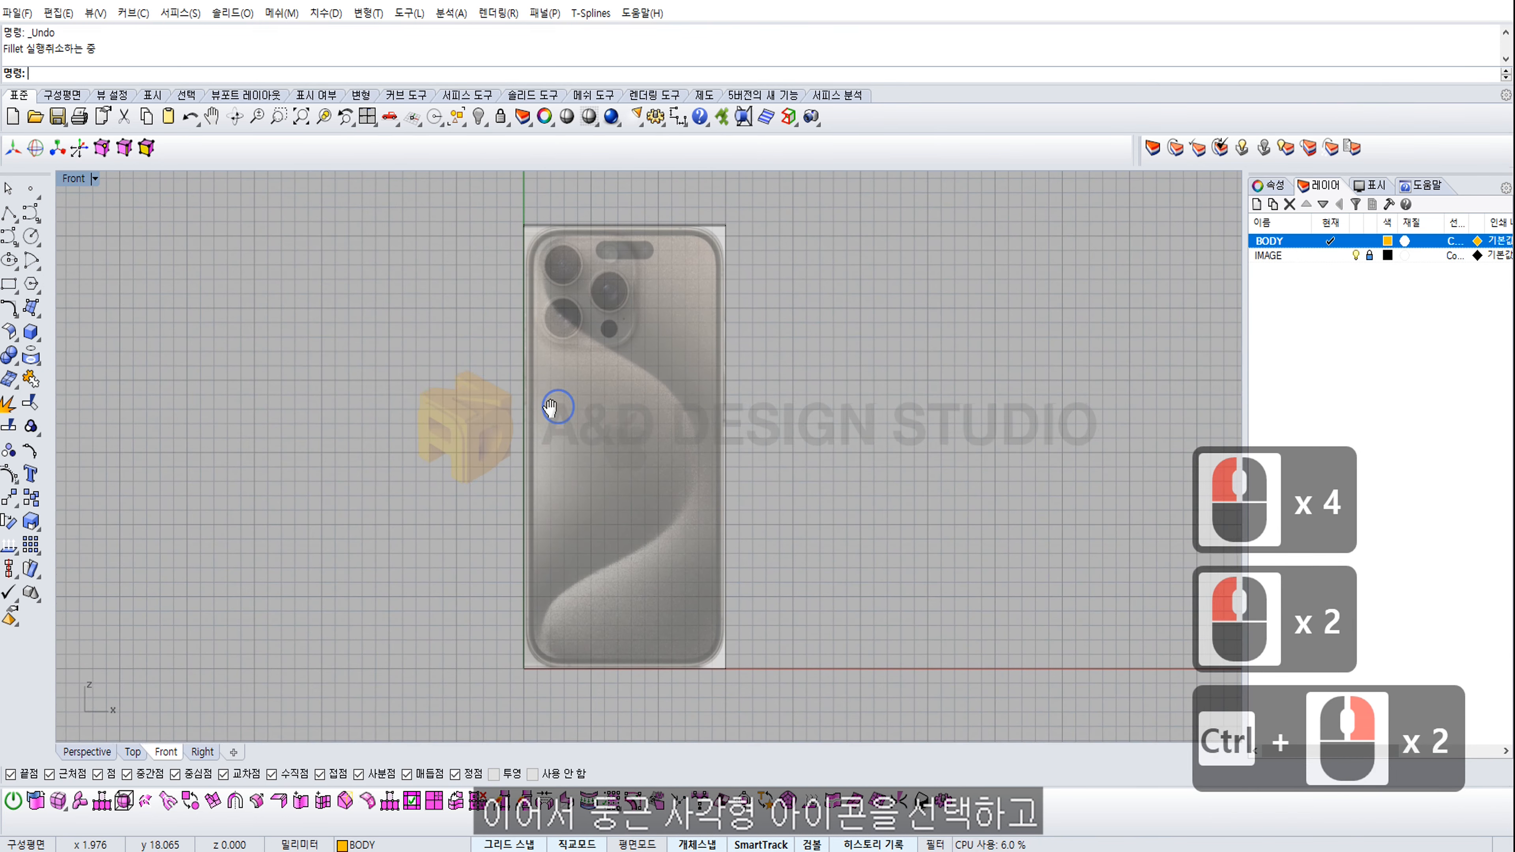
click(16, 294)
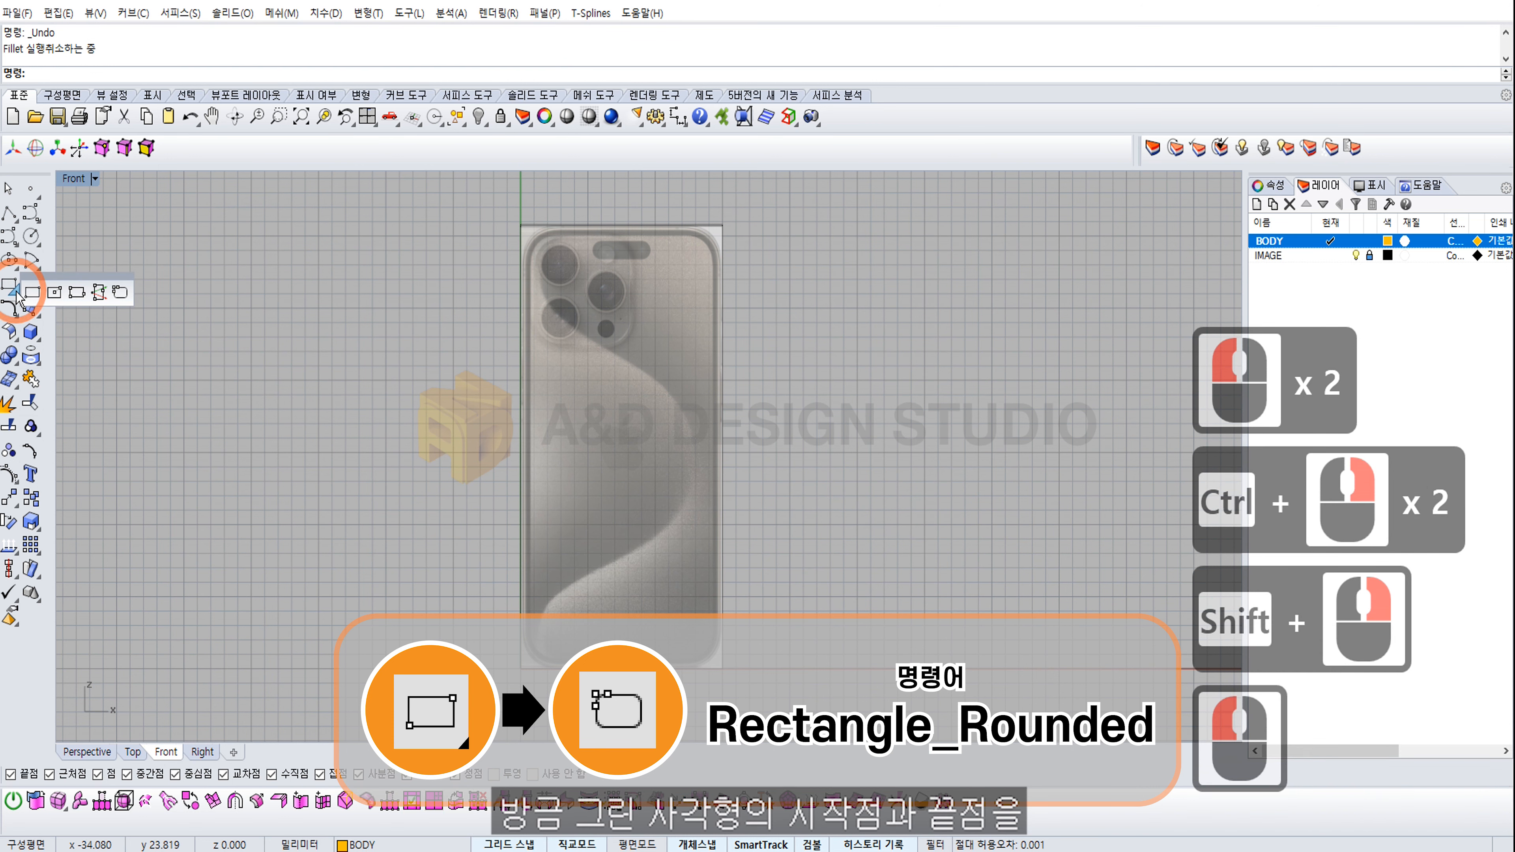
click(120, 293)
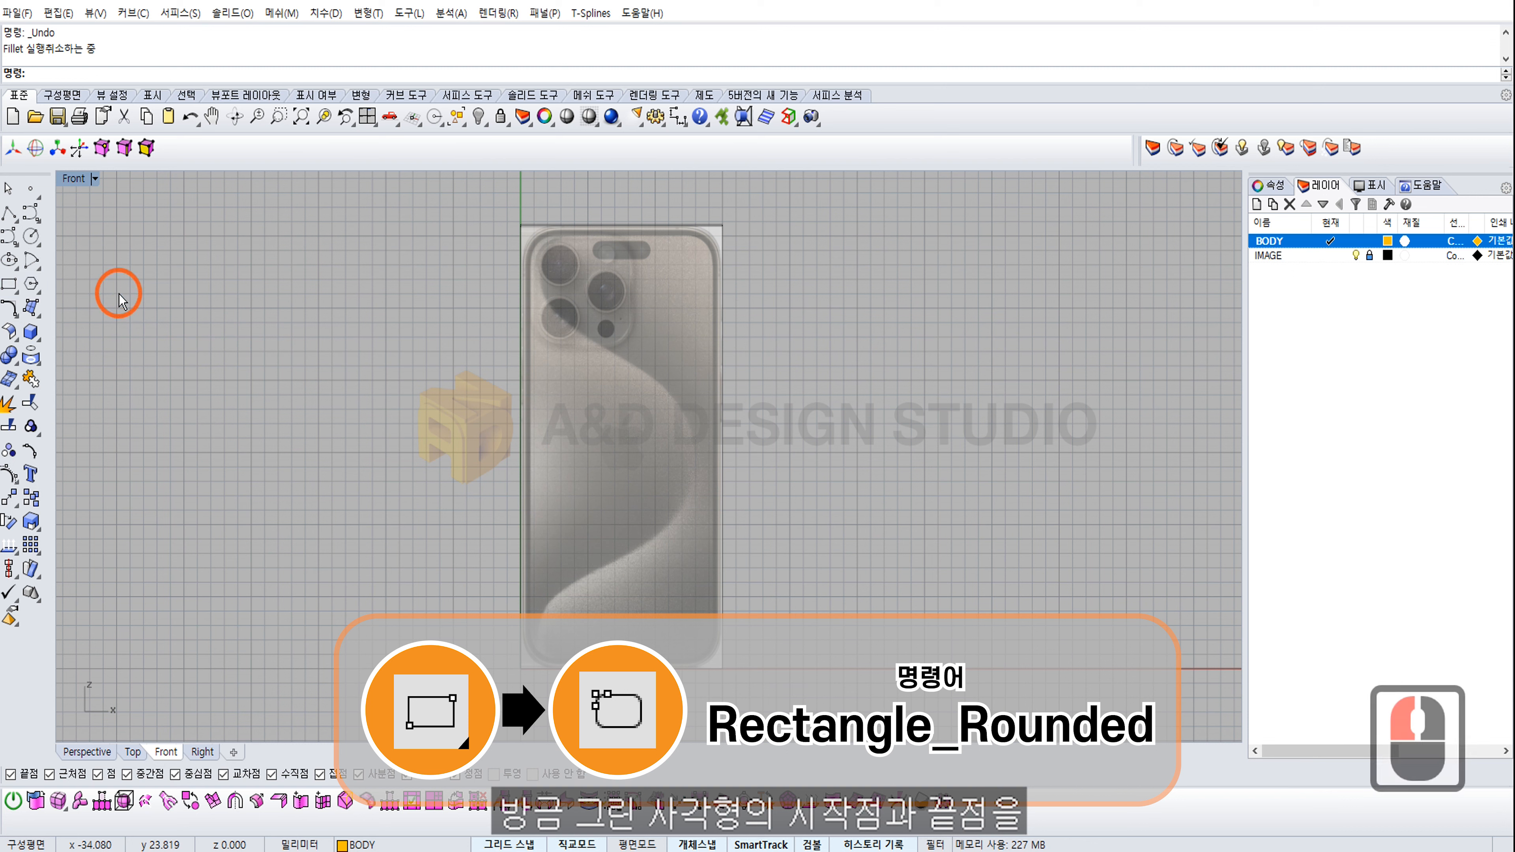
drag(517, 225, 722, 669)
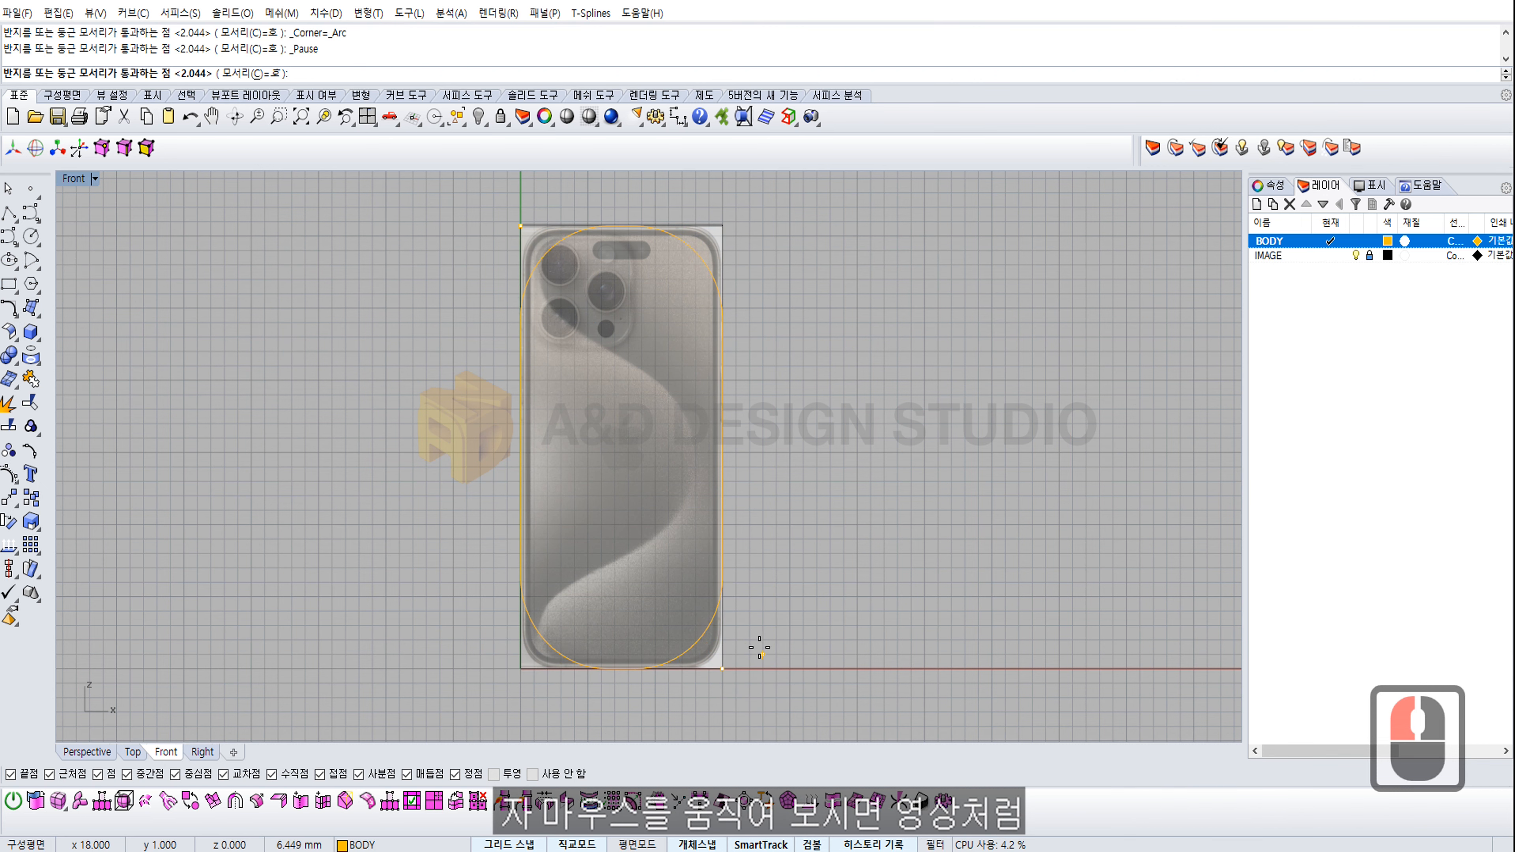
Step: Turn off object snap and set the rounded rectangle's corner radius by eye to approximate the phone image's rounded corner
right_drag(743, 648, 747, 405)
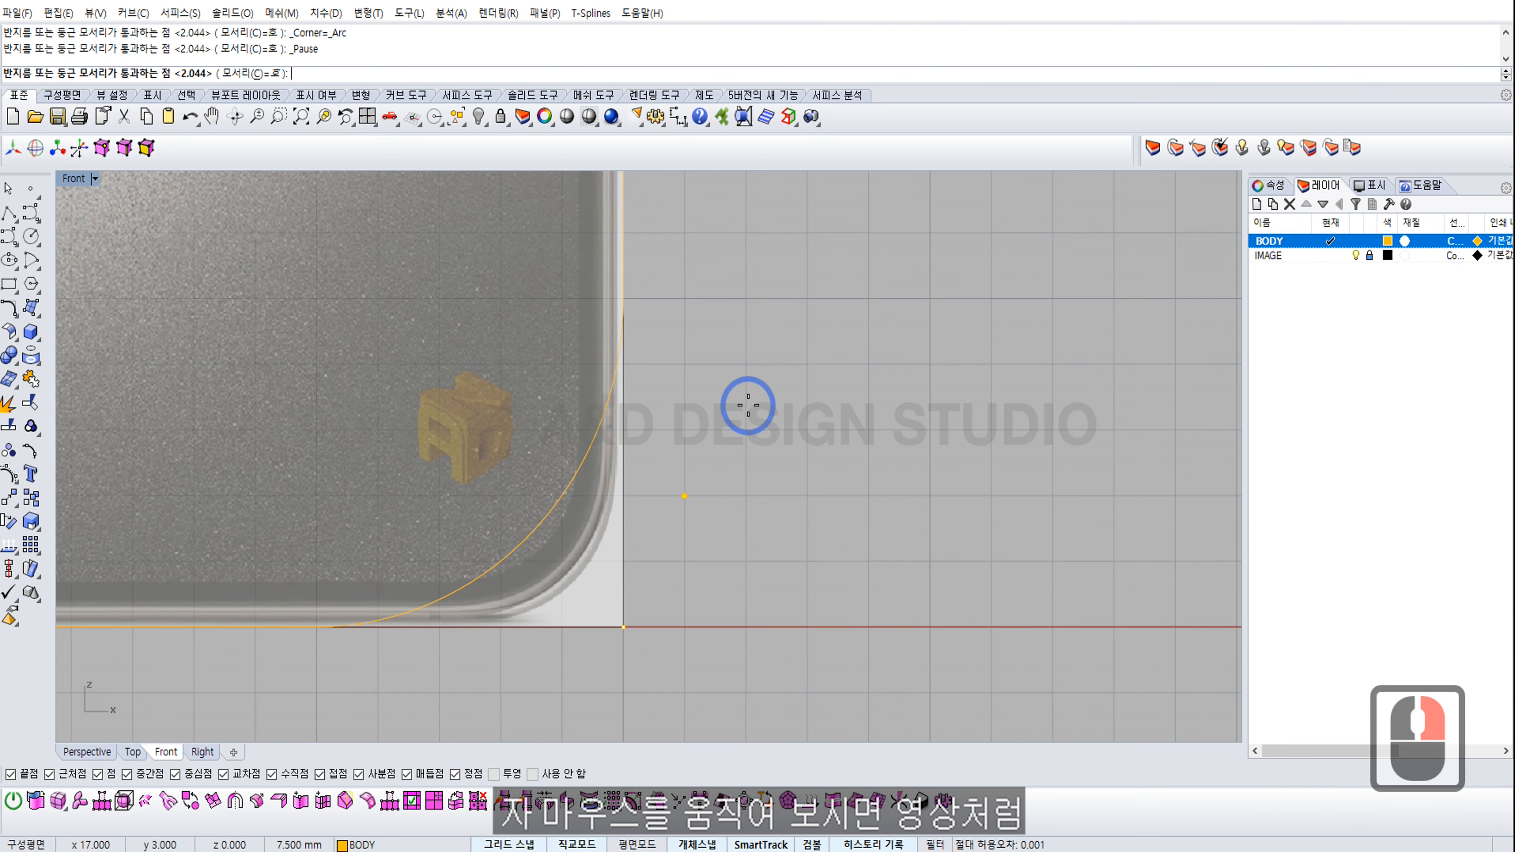
ctrl+right_drag(723, 472, 650, 600)
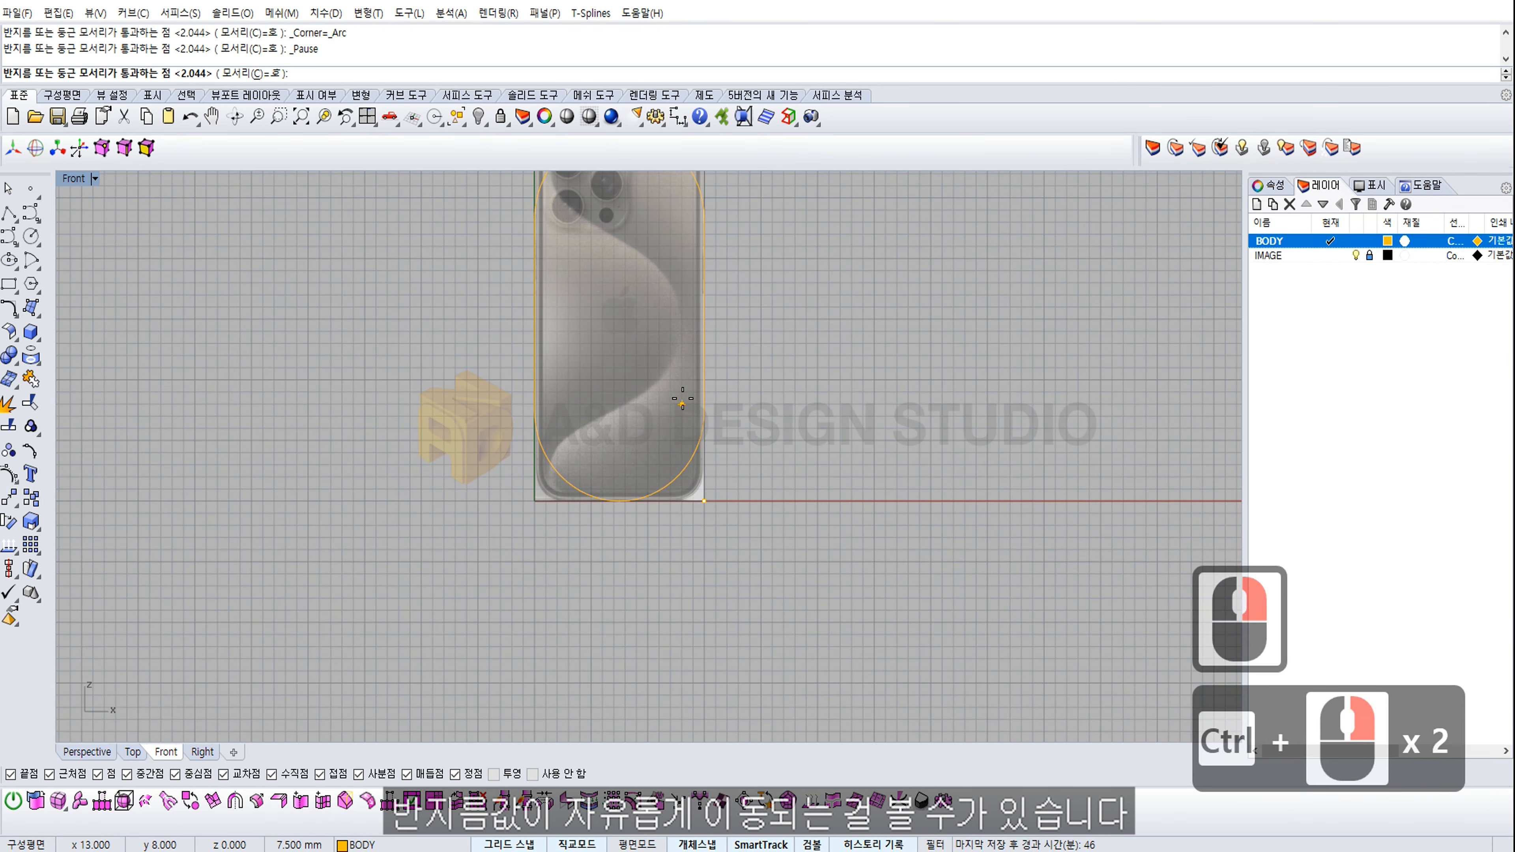
right_drag(733, 464, 748, 551)
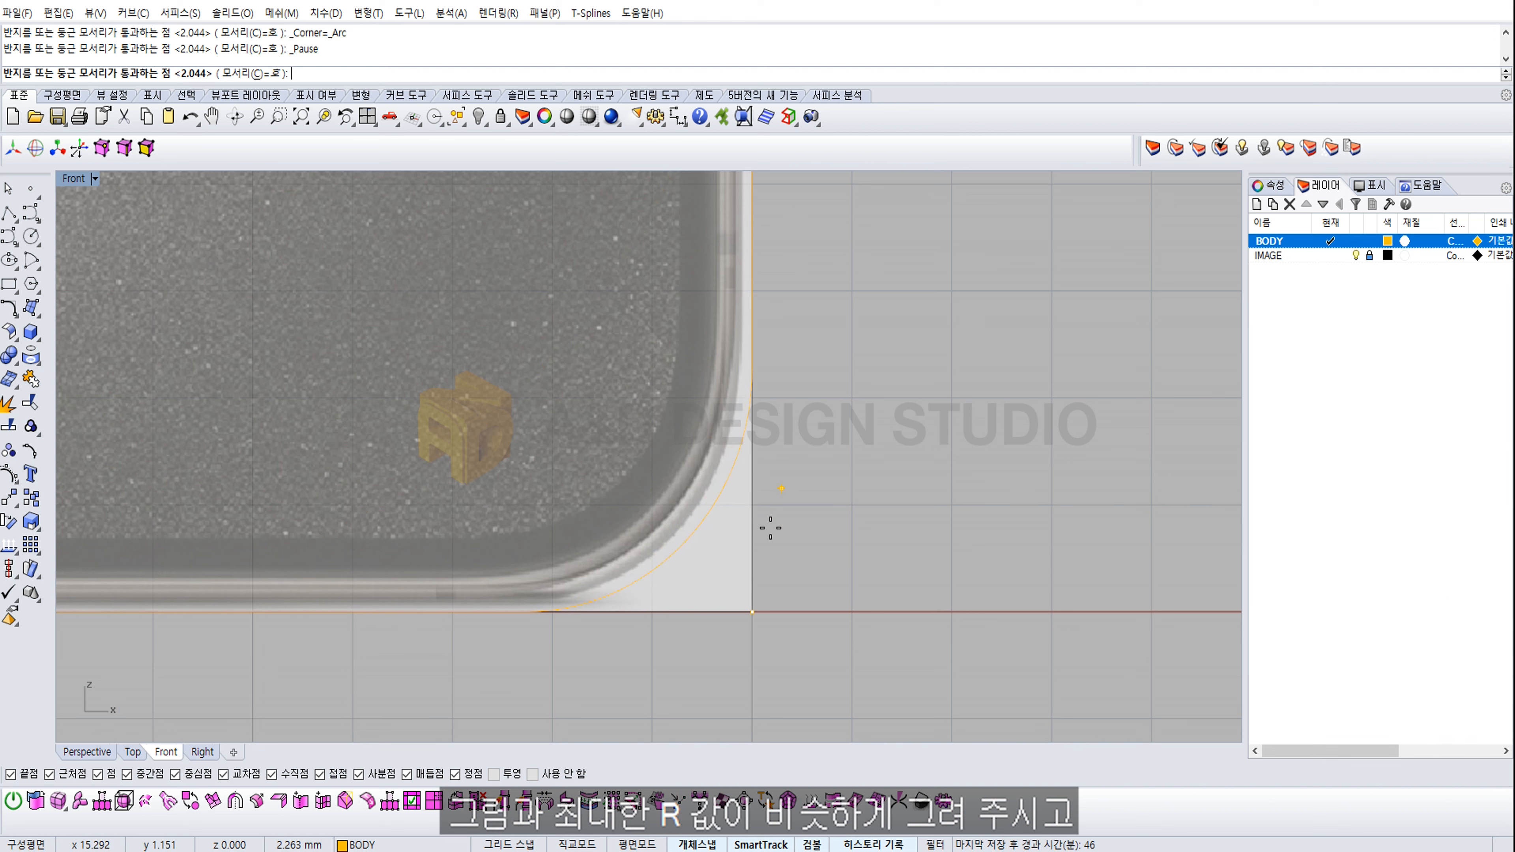
click(697, 844)
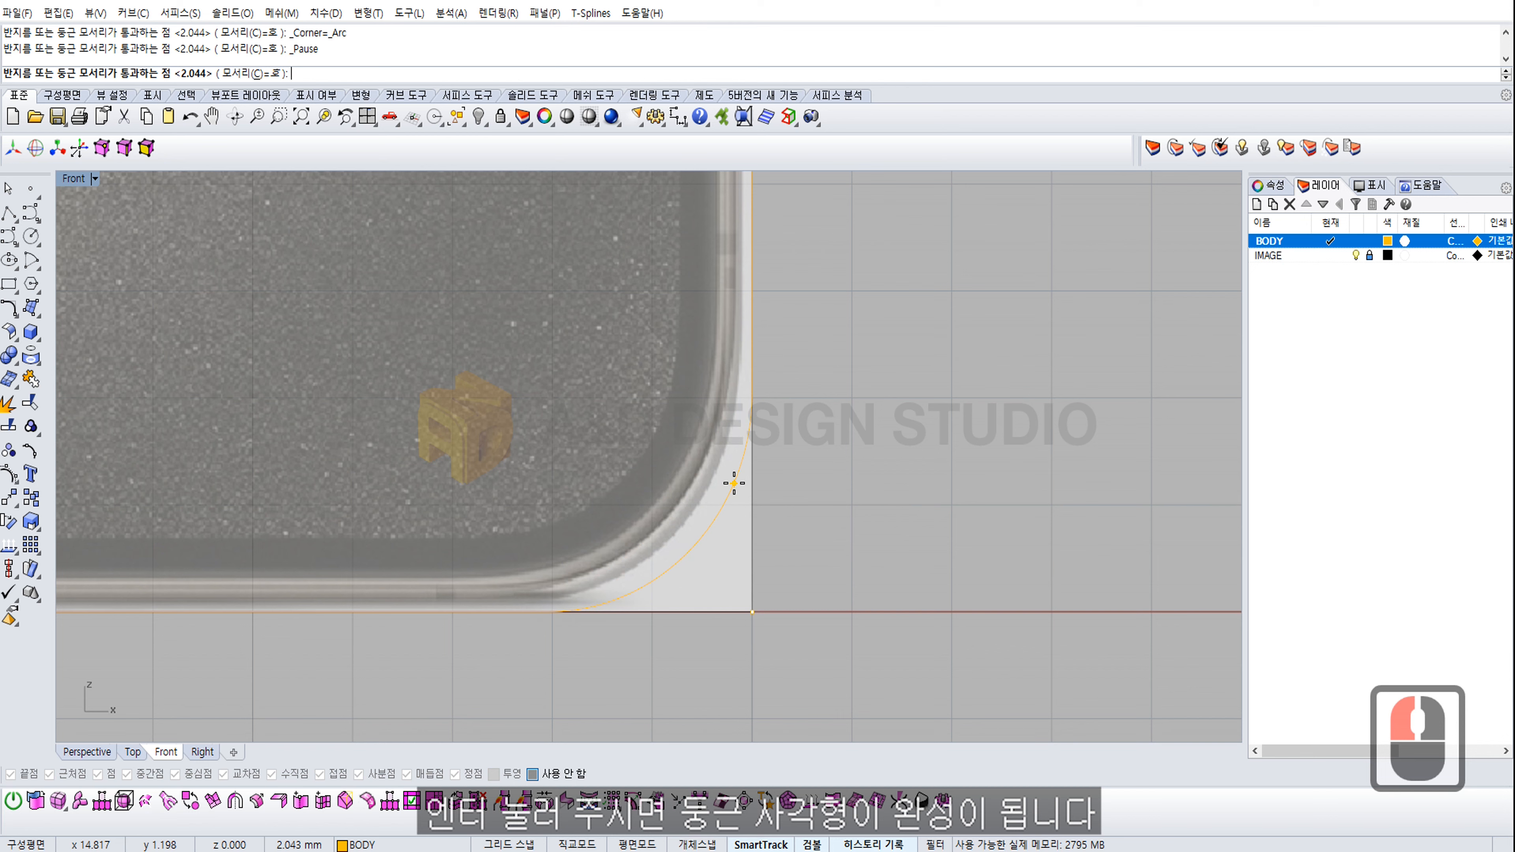
click(732, 483)
Step: Hide the IMAGE layer to leave only the body curves visible in Perspective
scroll(892, 386, down, 12)
ctrl+right_drag(733, 370, 733, 370)
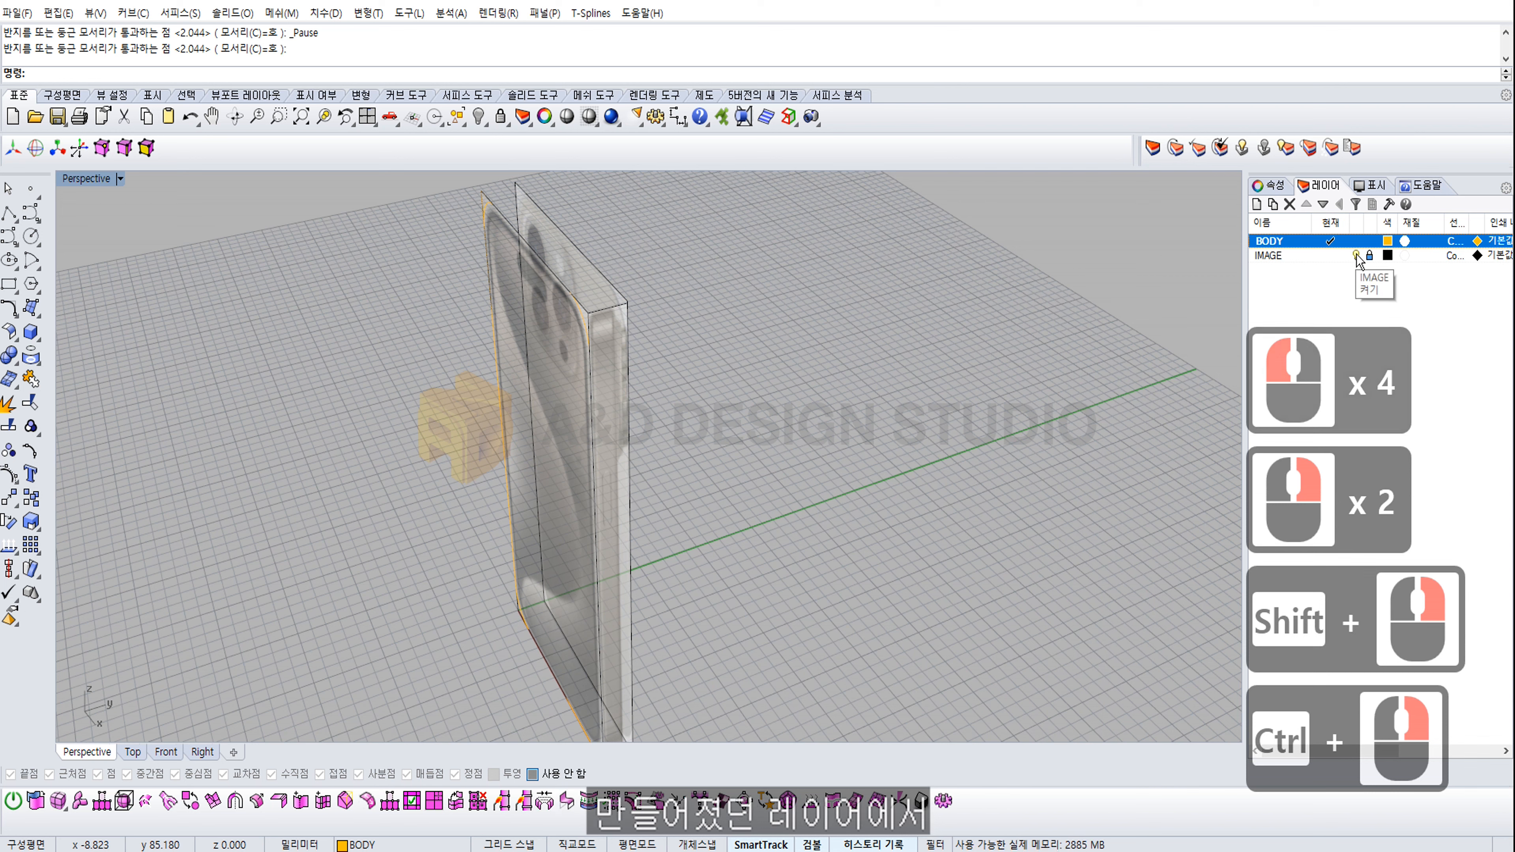
click(1302, 256)
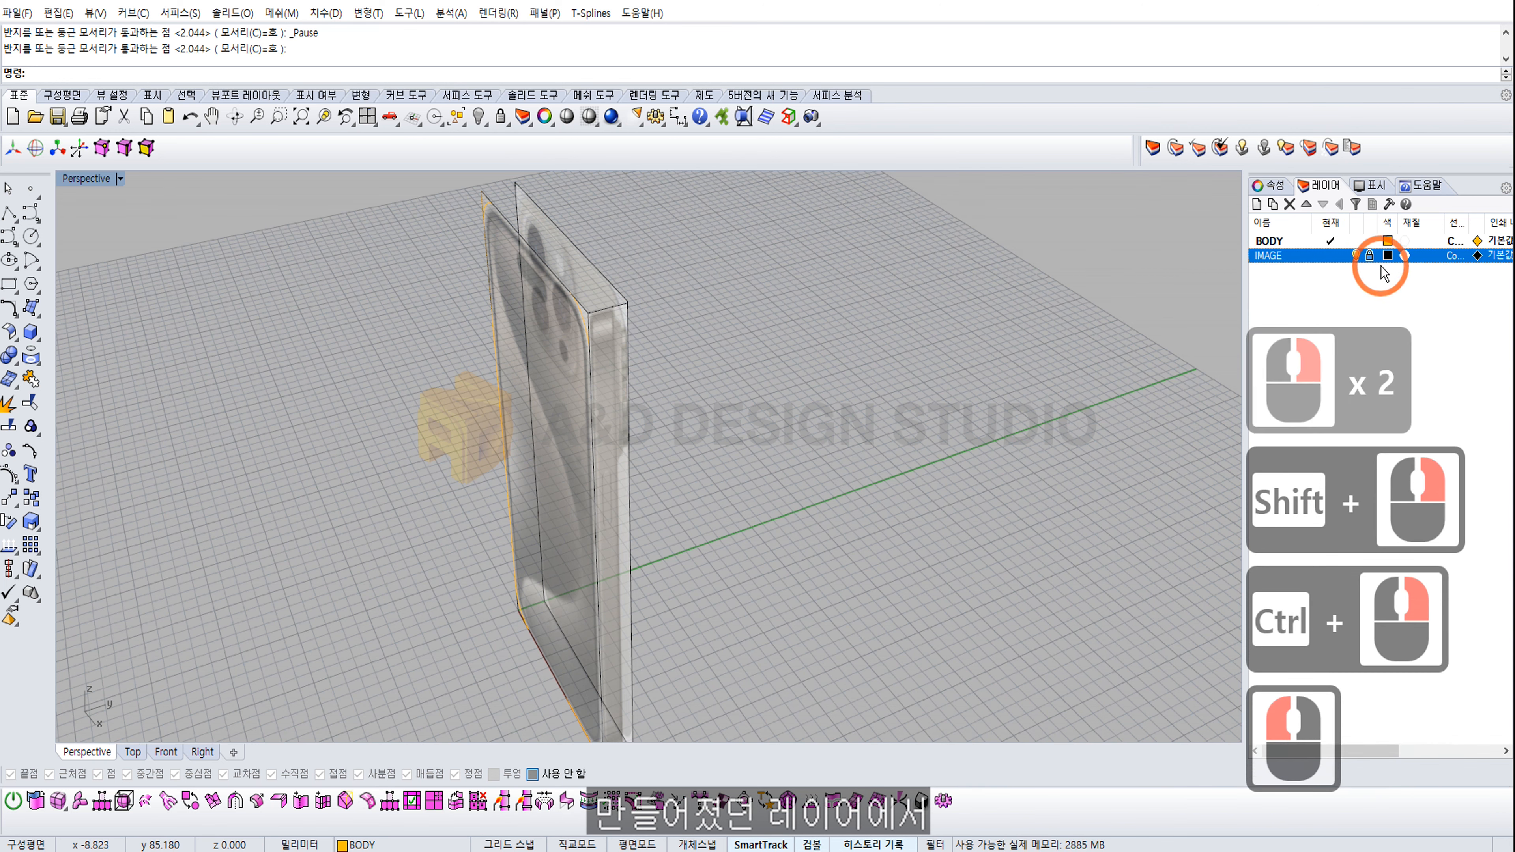
click(1355, 255)
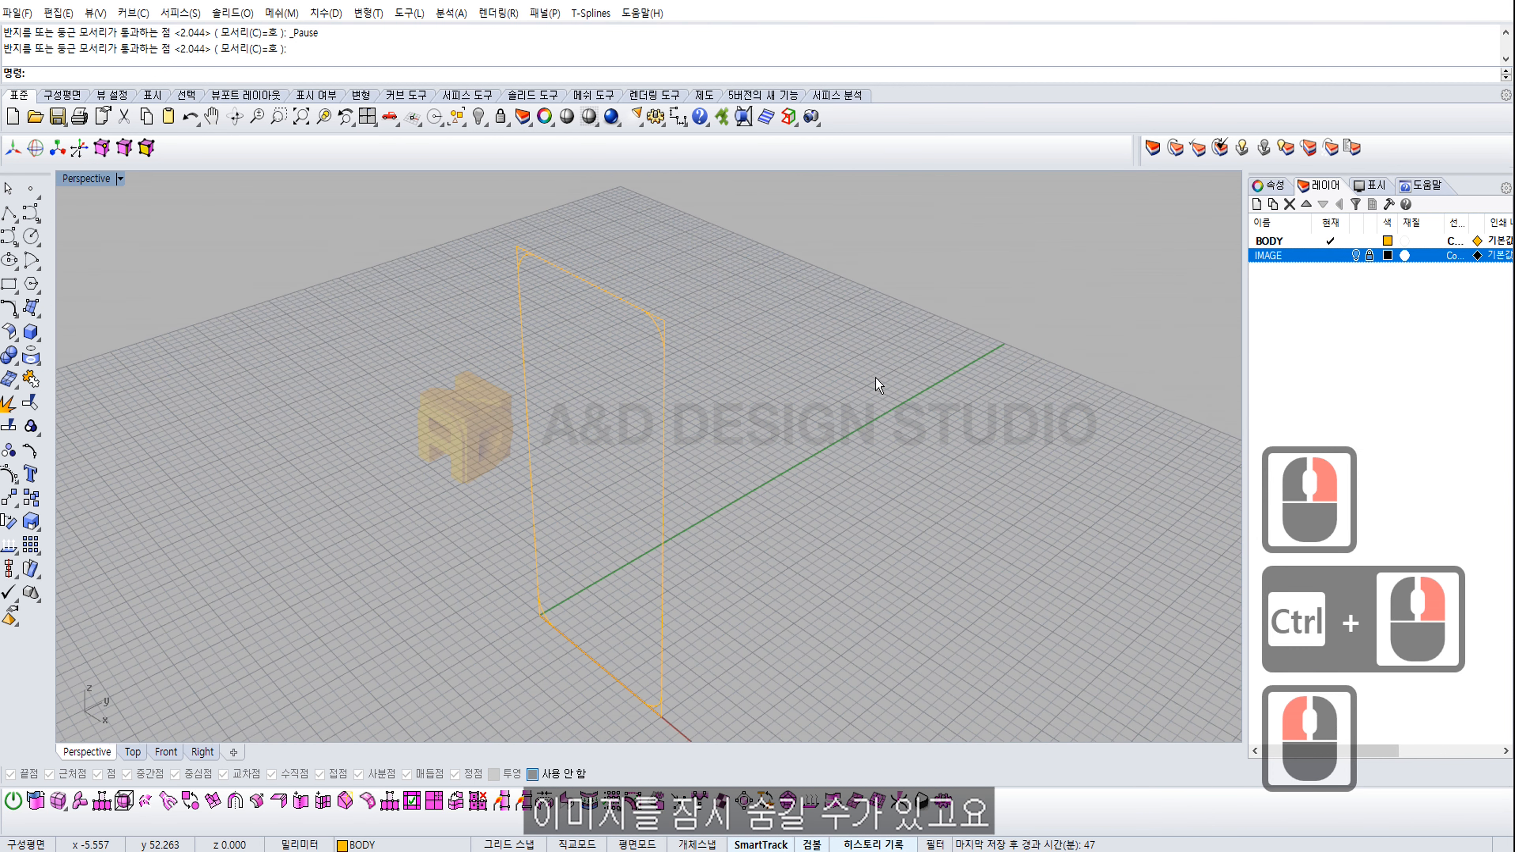
Step: Delete the plain sharp-cornered rectangle so only the rounded rectangle outline remains on the BODY layer
right_drag(795, 375, 742, 304)
click(718, 289)
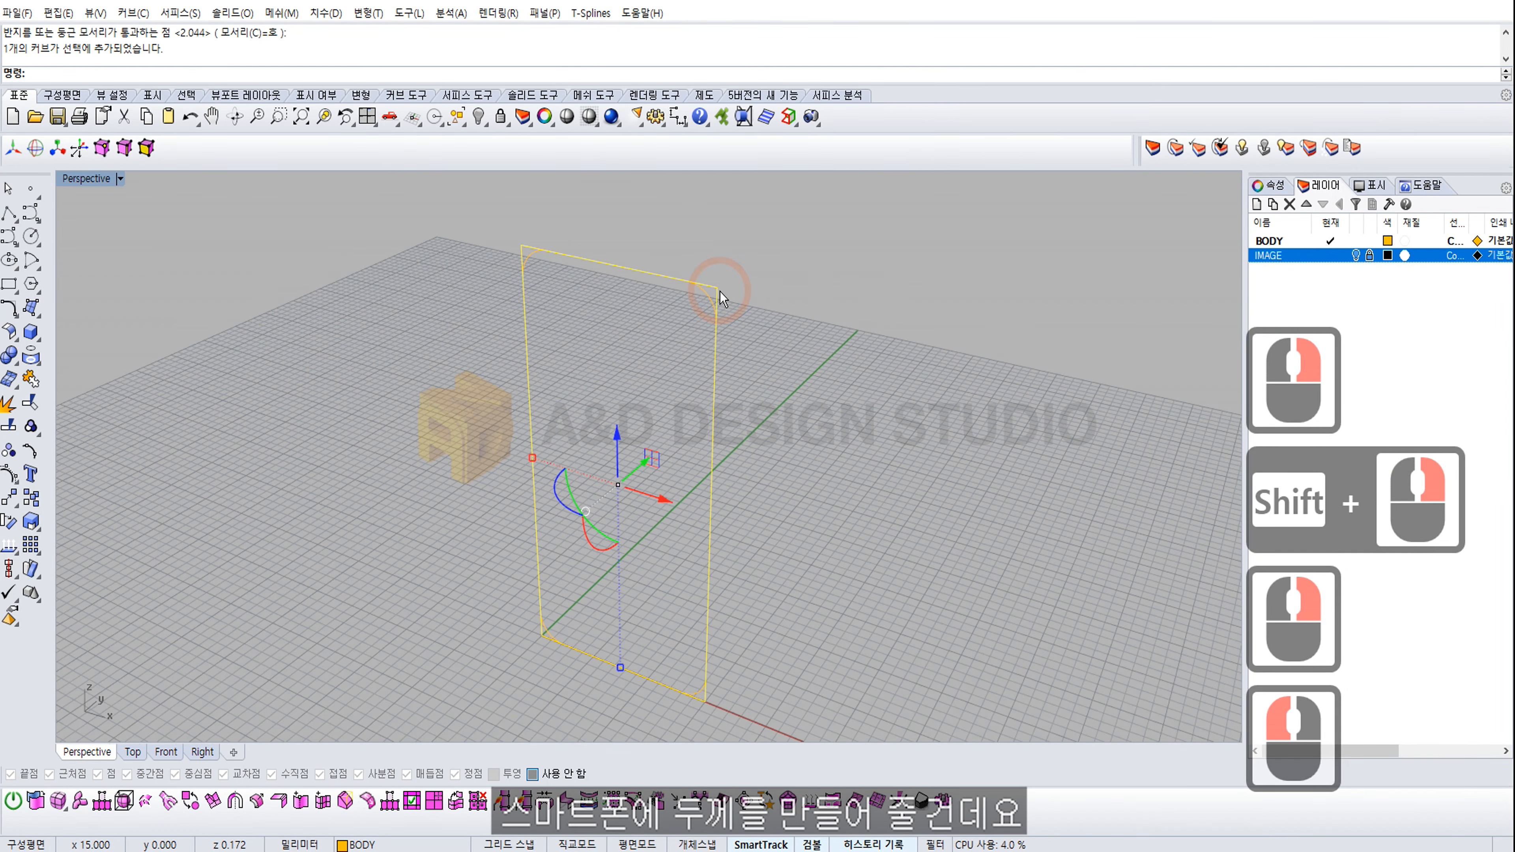
click(719, 290)
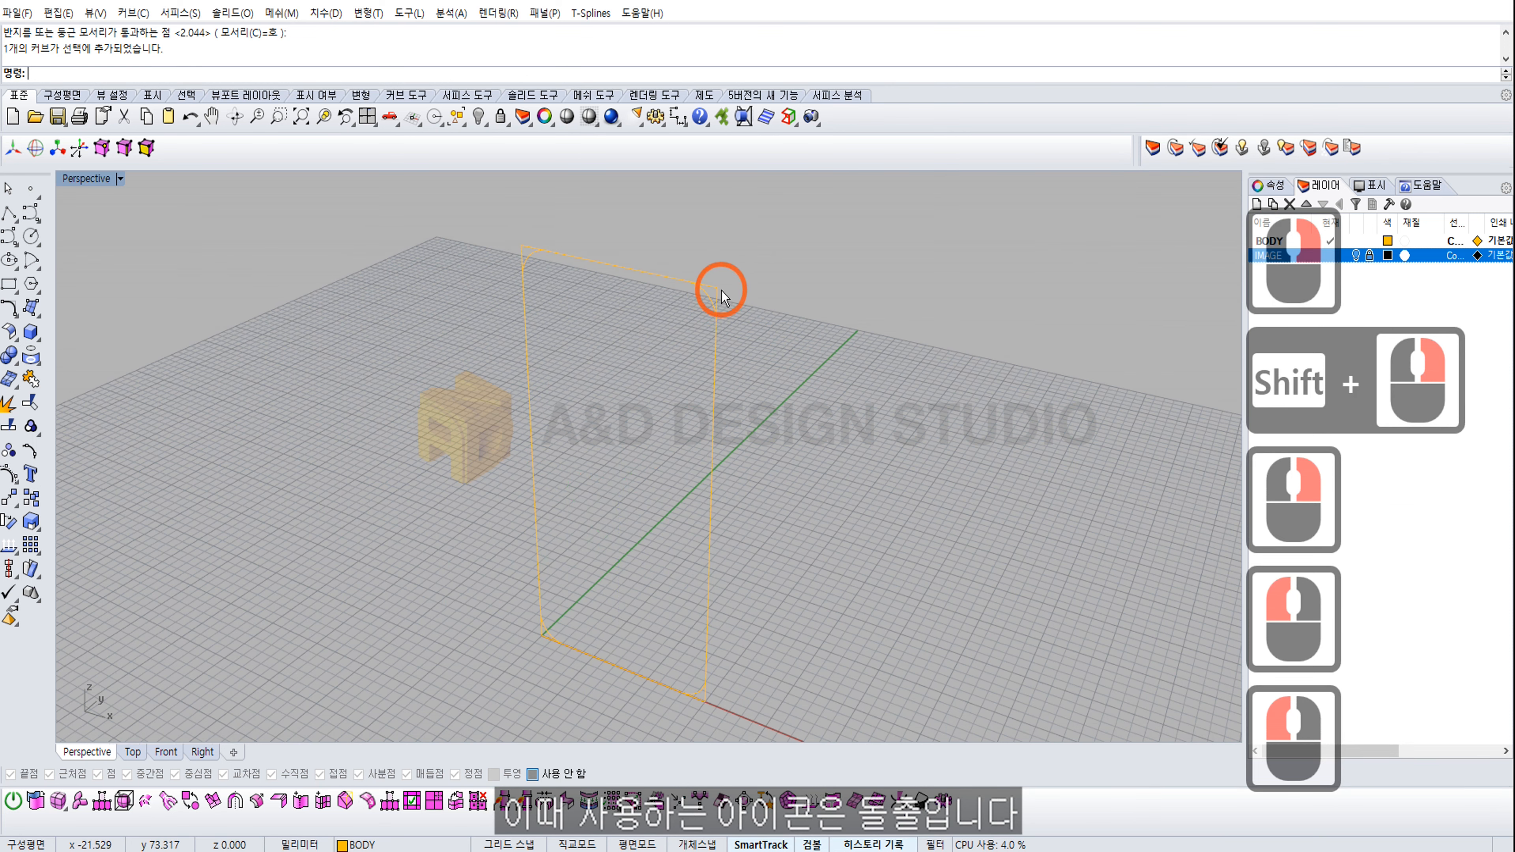
key(Delete)
Step: Extrude the rounded rectangle curve as an open surface with Both Sides set to No, matching the phone reference's thickness
right_drag(719, 289, 456, 416)
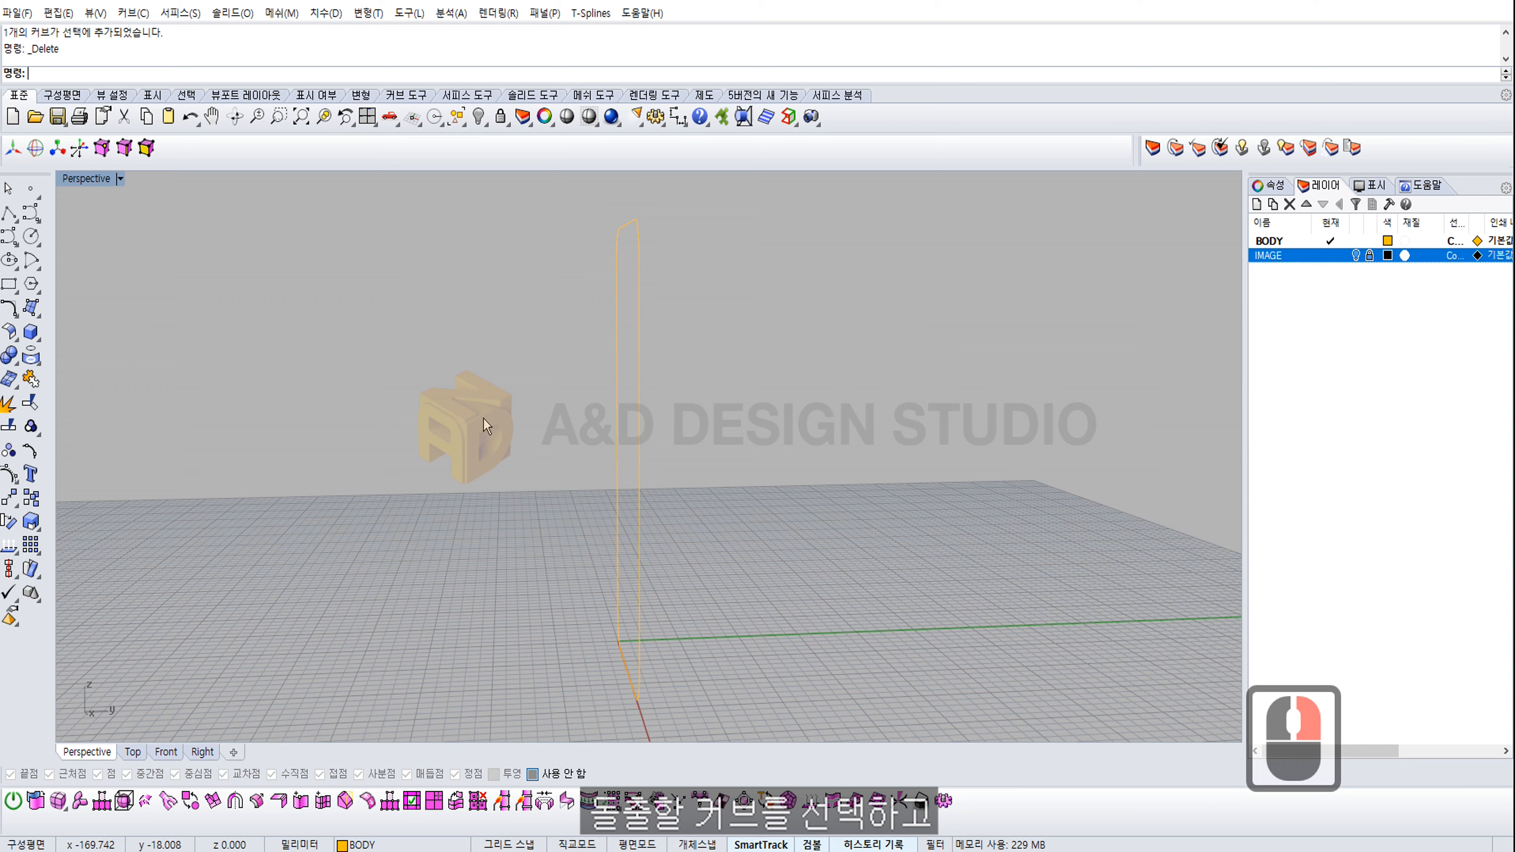
right_drag(679, 433, 648, 463)
click(645, 429)
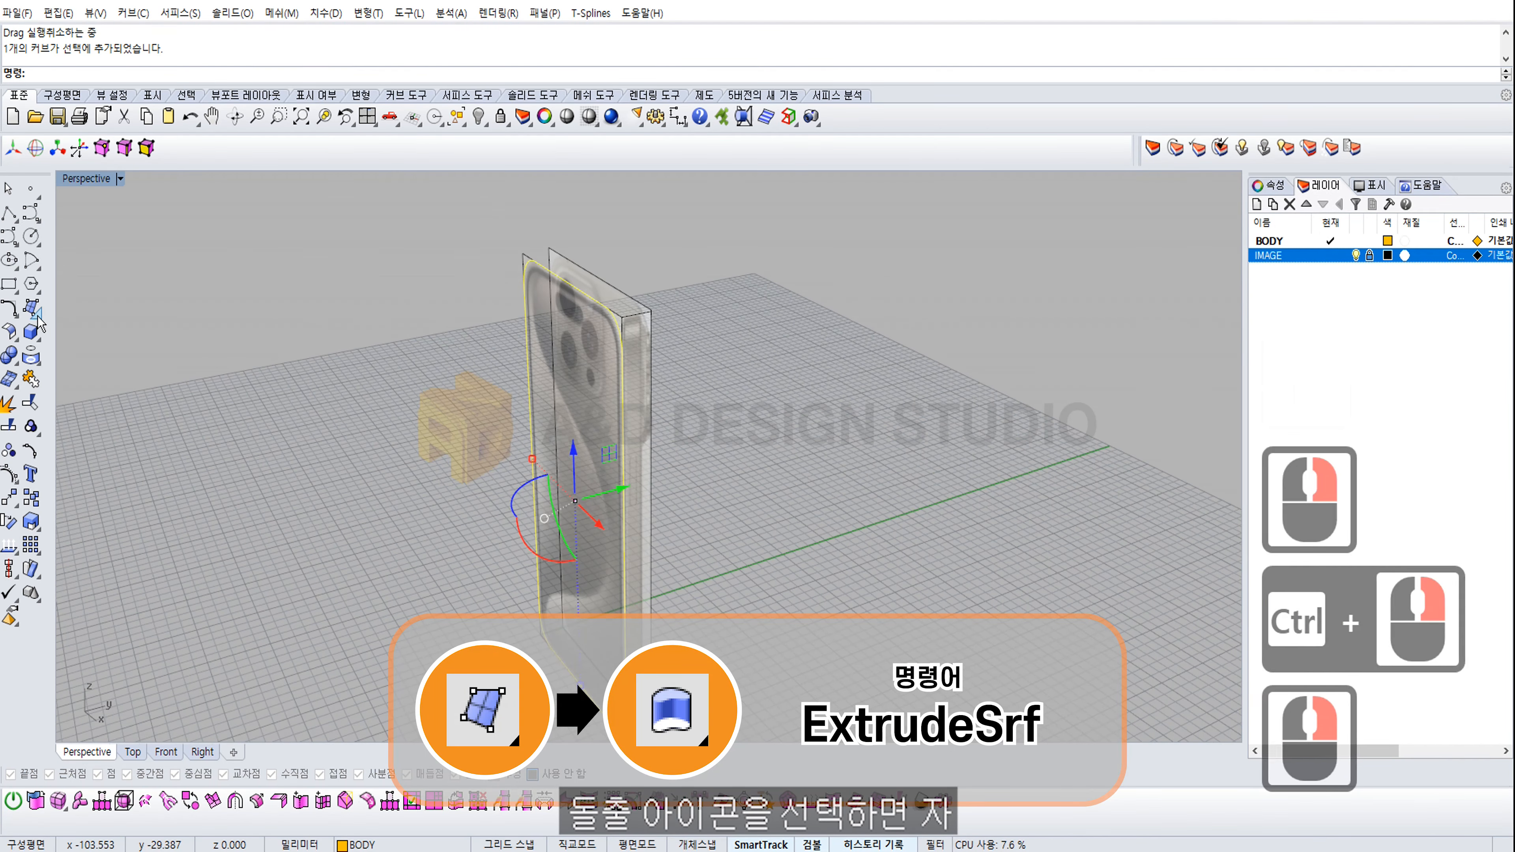
click(36, 315)
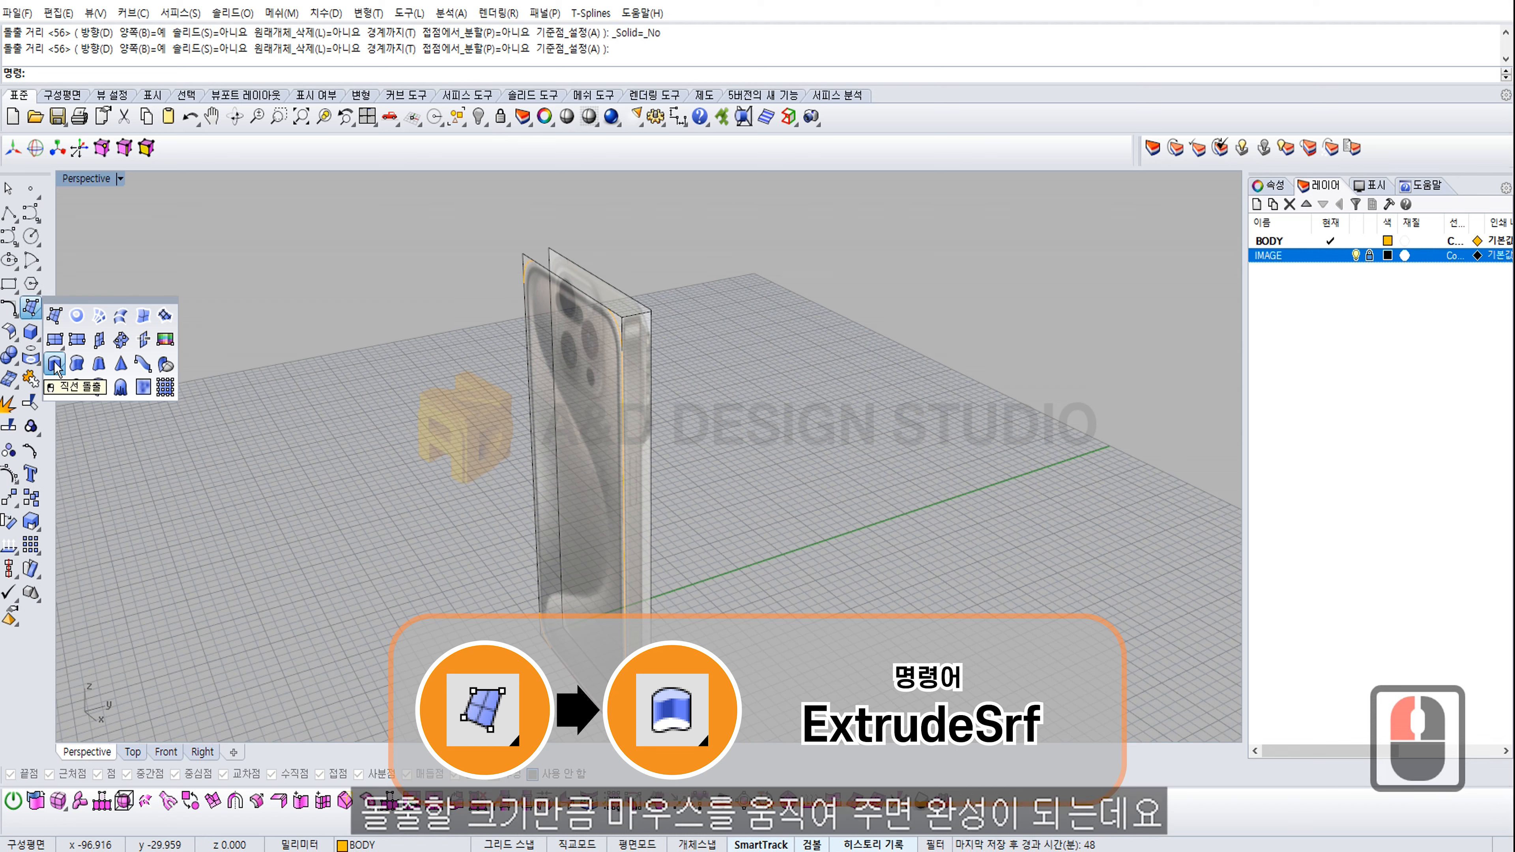
click(55, 363)
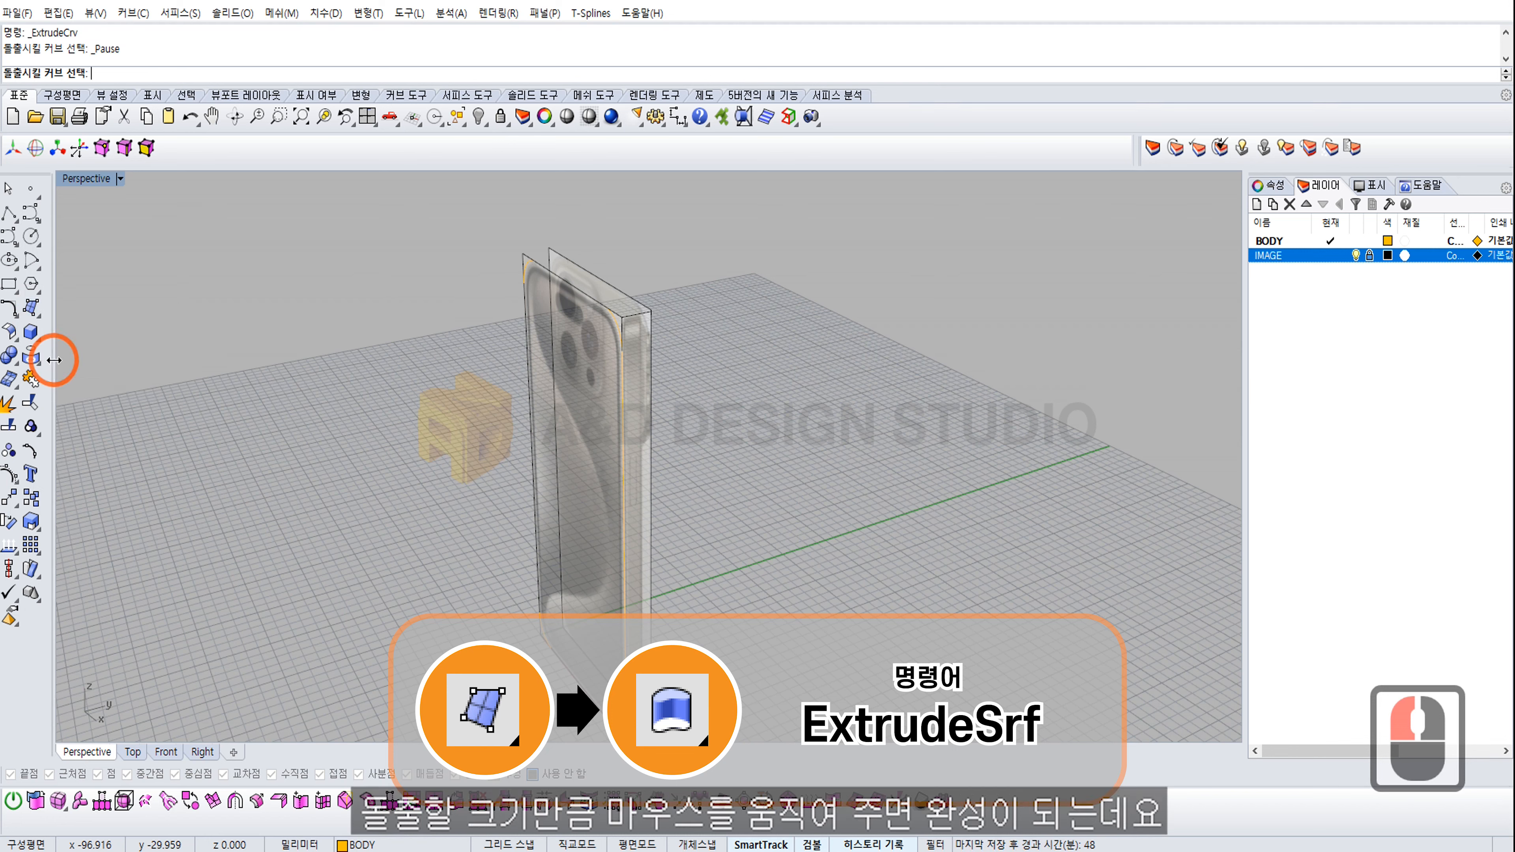
click(529, 269)
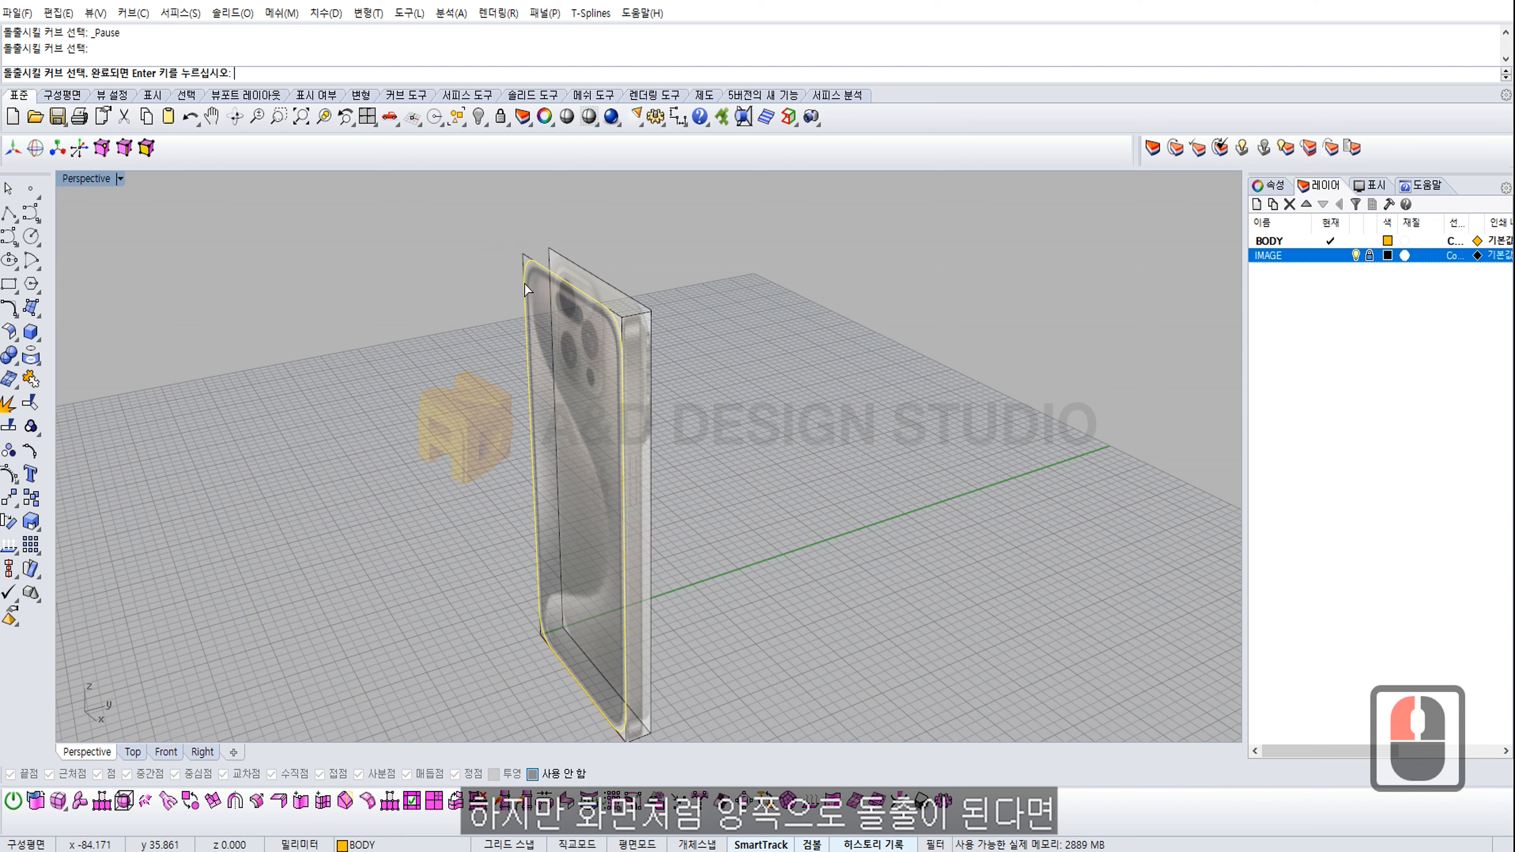
right_click(524, 283)
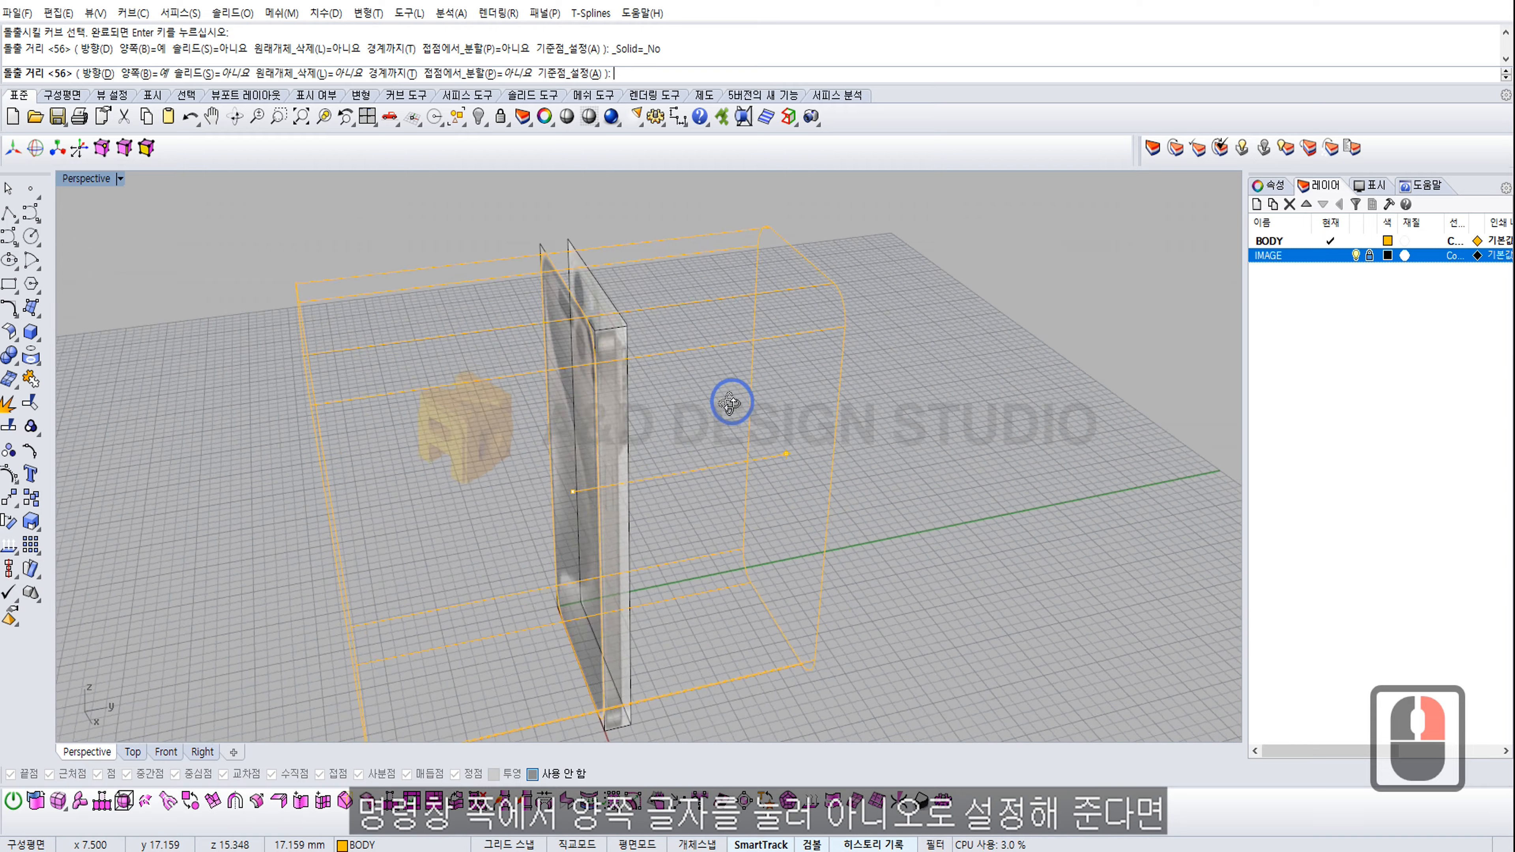
right_drag(741, 398, 623, 398)
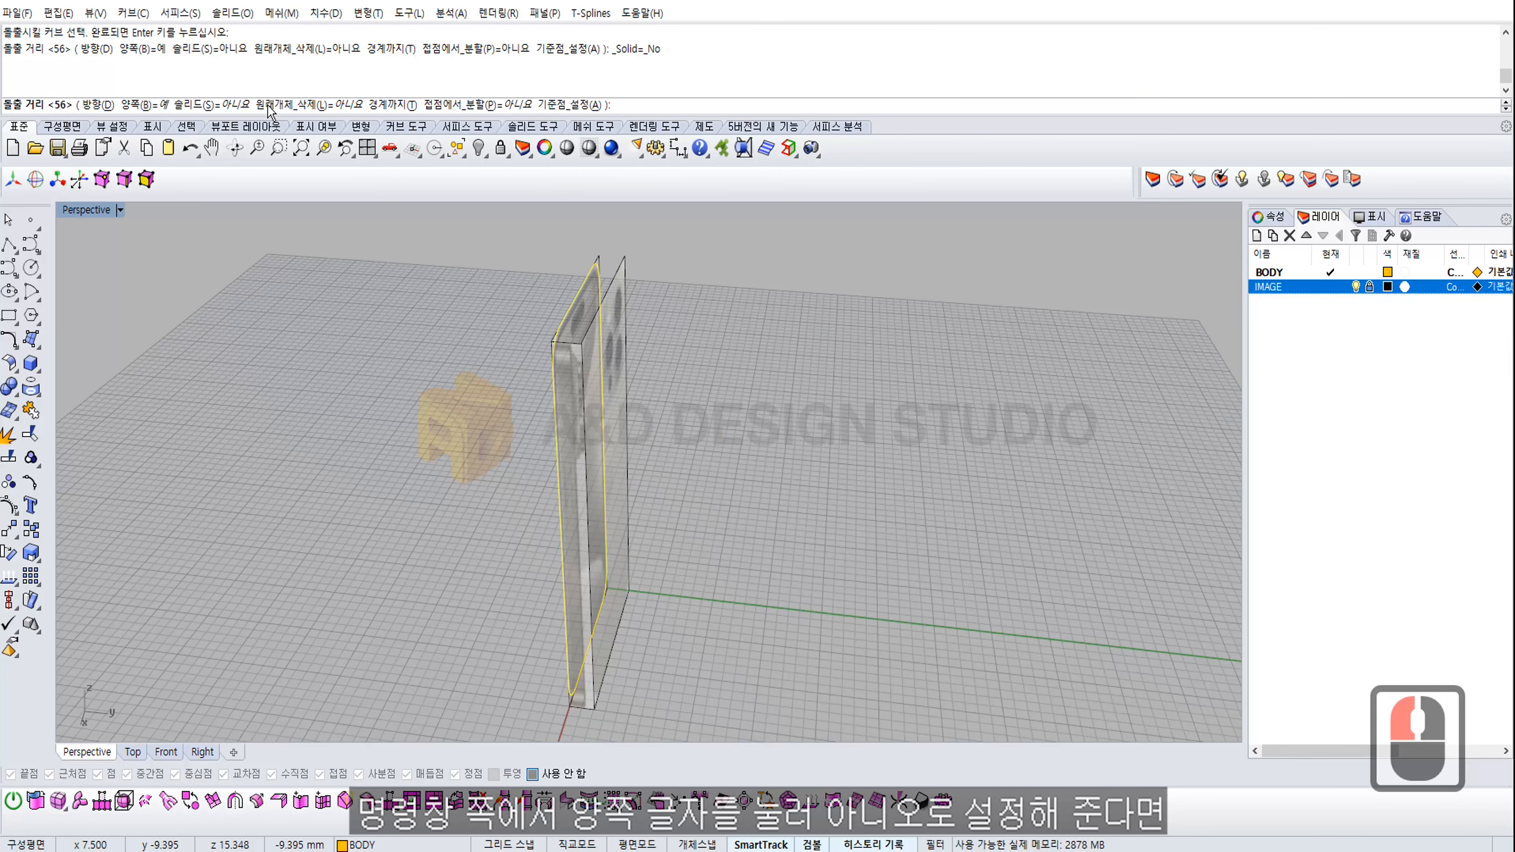
click(143, 106)
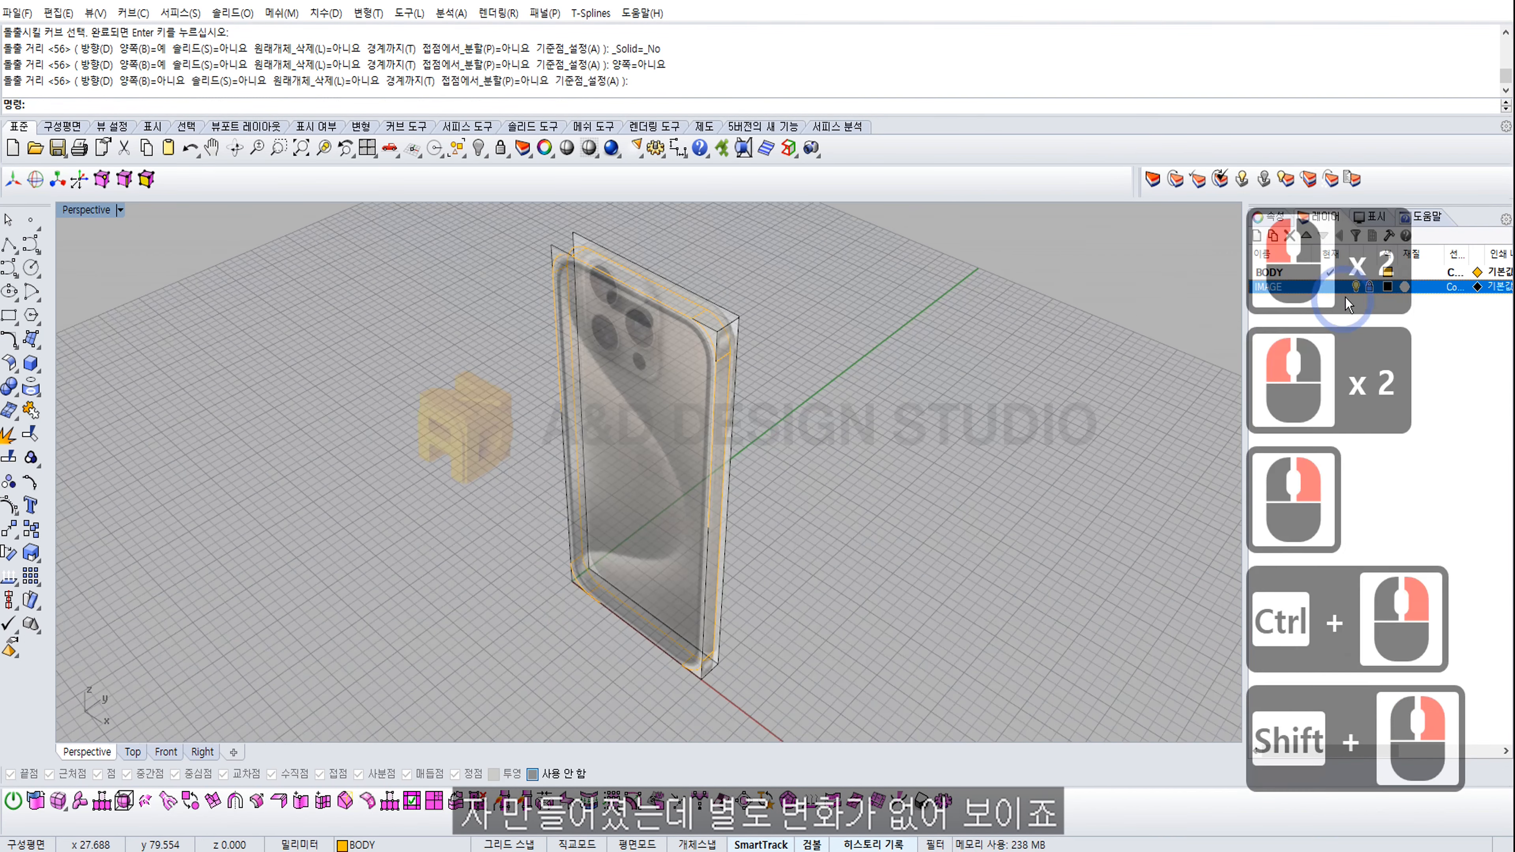
Step: Hide the IMAGE layer and set the Perspective viewport to Shaded display mode
click(1356, 287)
right_drag(1005, 335, 772, 416)
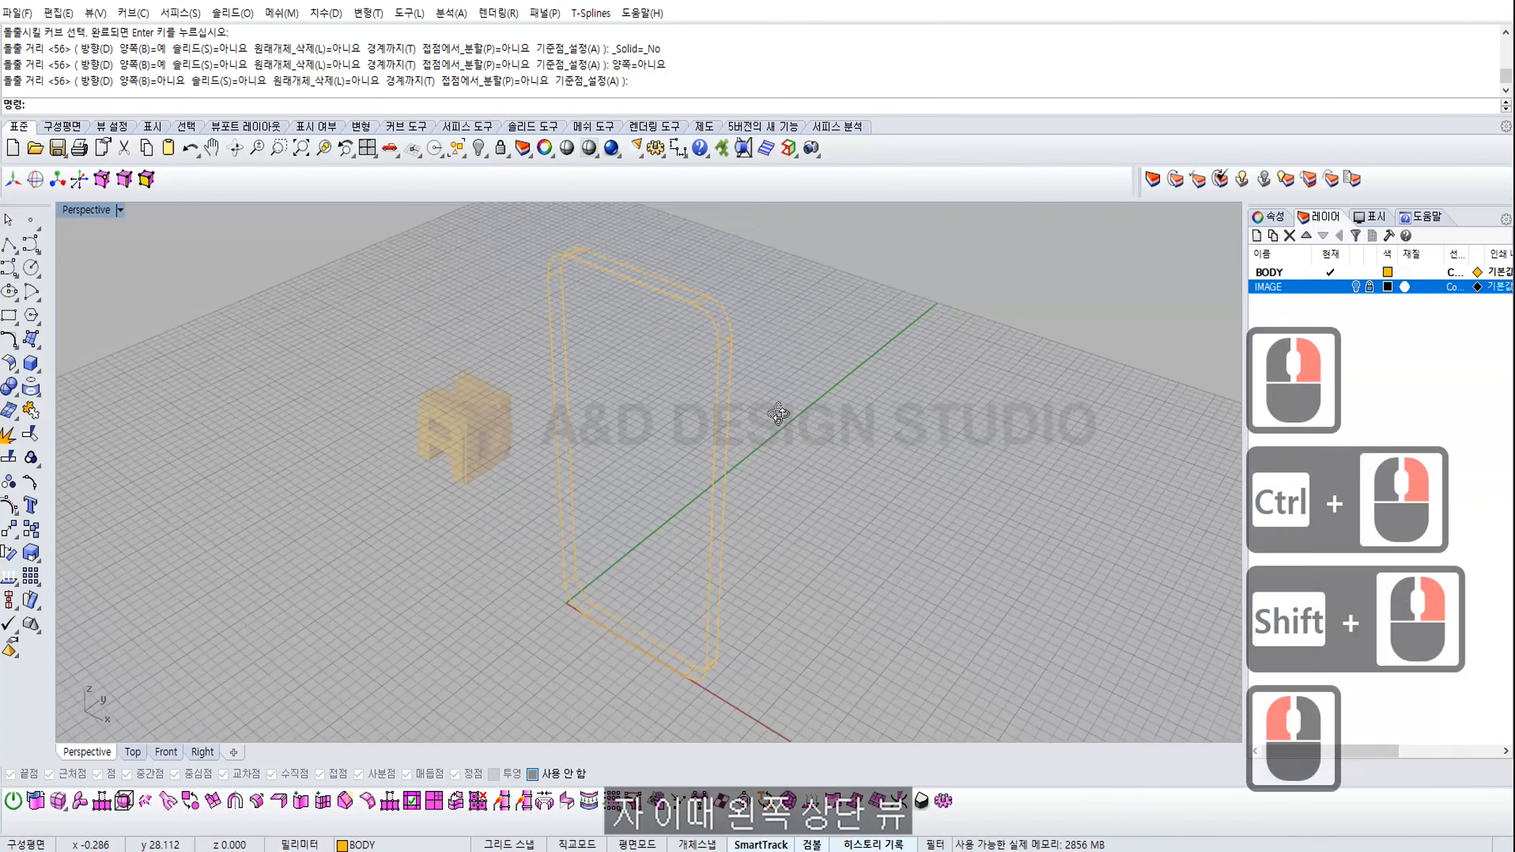
right_click(96, 211)
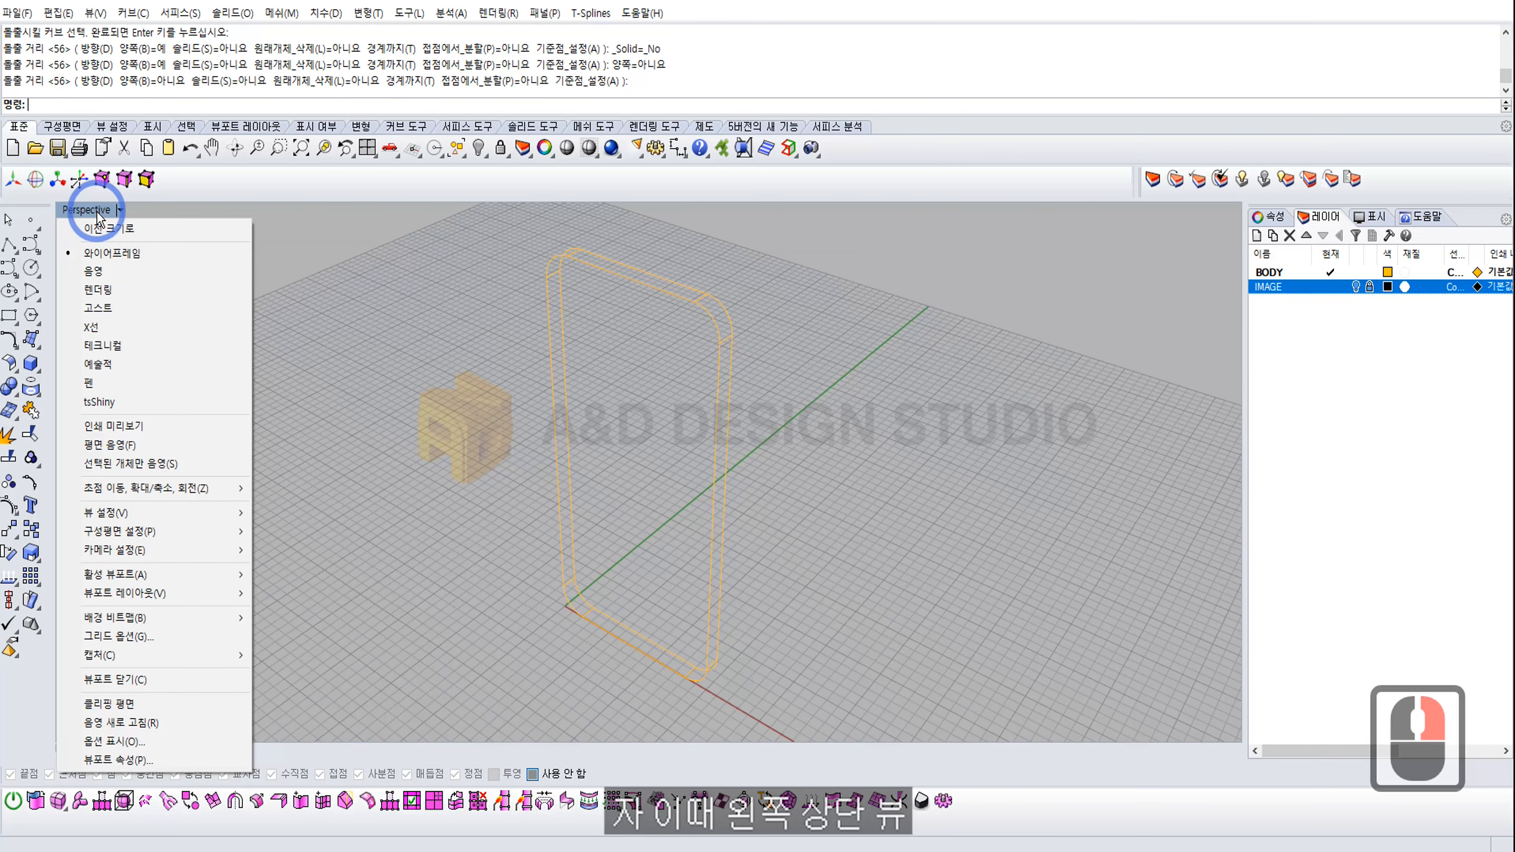
click(136, 271)
right_drag(463, 308, 652, 570)
mouse_move(651, 570)
ctrl+right_down()
mouse_move(652, 588)
mouse_move(641, 552)
ctrl+right_up()
right_drag(641, 552, 671, 546)
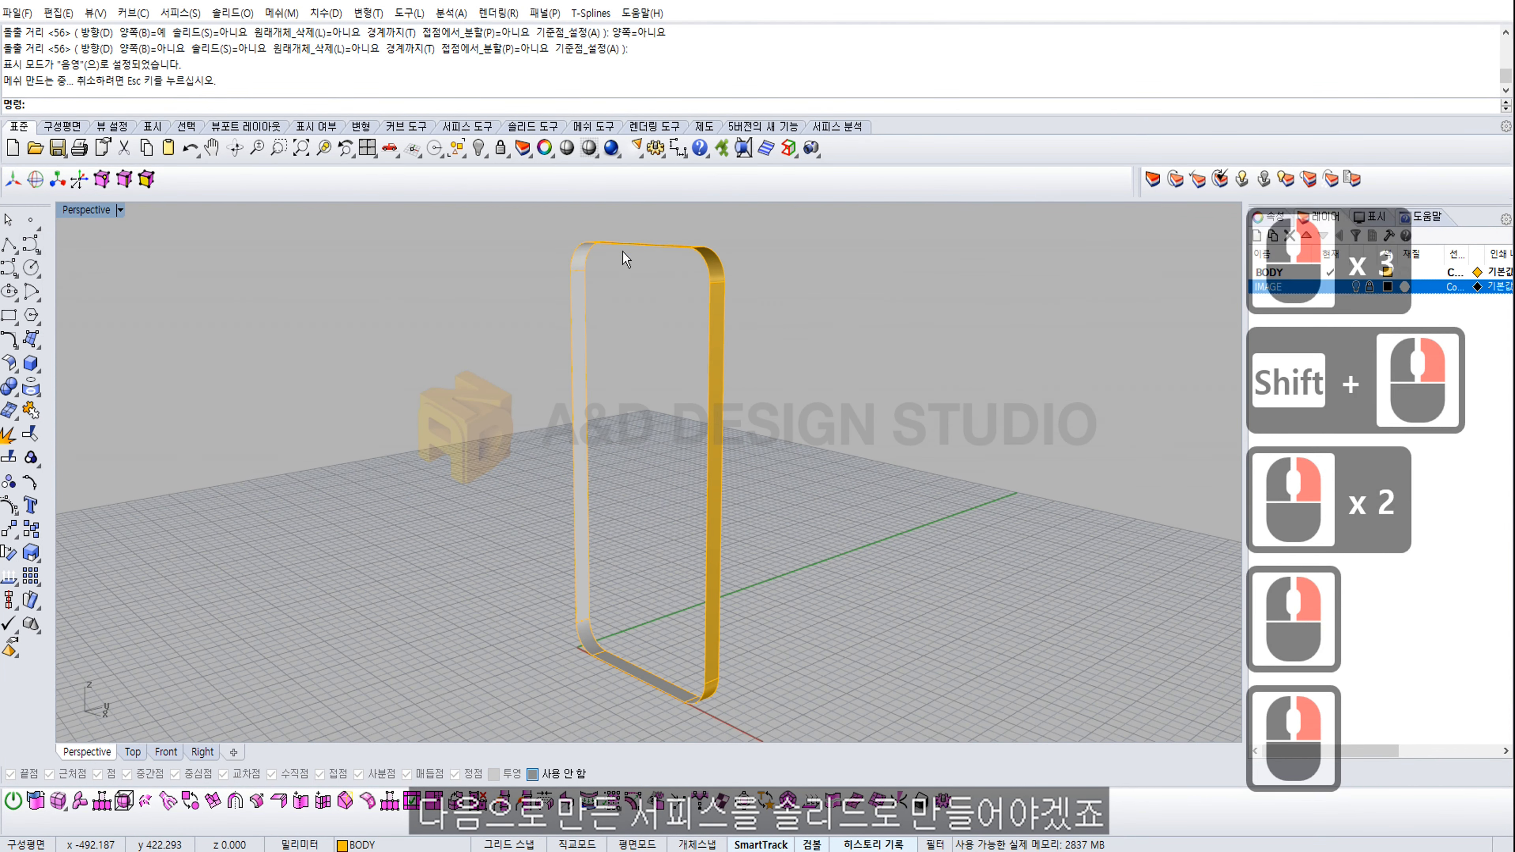
Step: Create a planar surface from the rounded rectangle curve to close one open side of the extruded band
right_drag(623, 255, 561, 459)
click(39, 346)
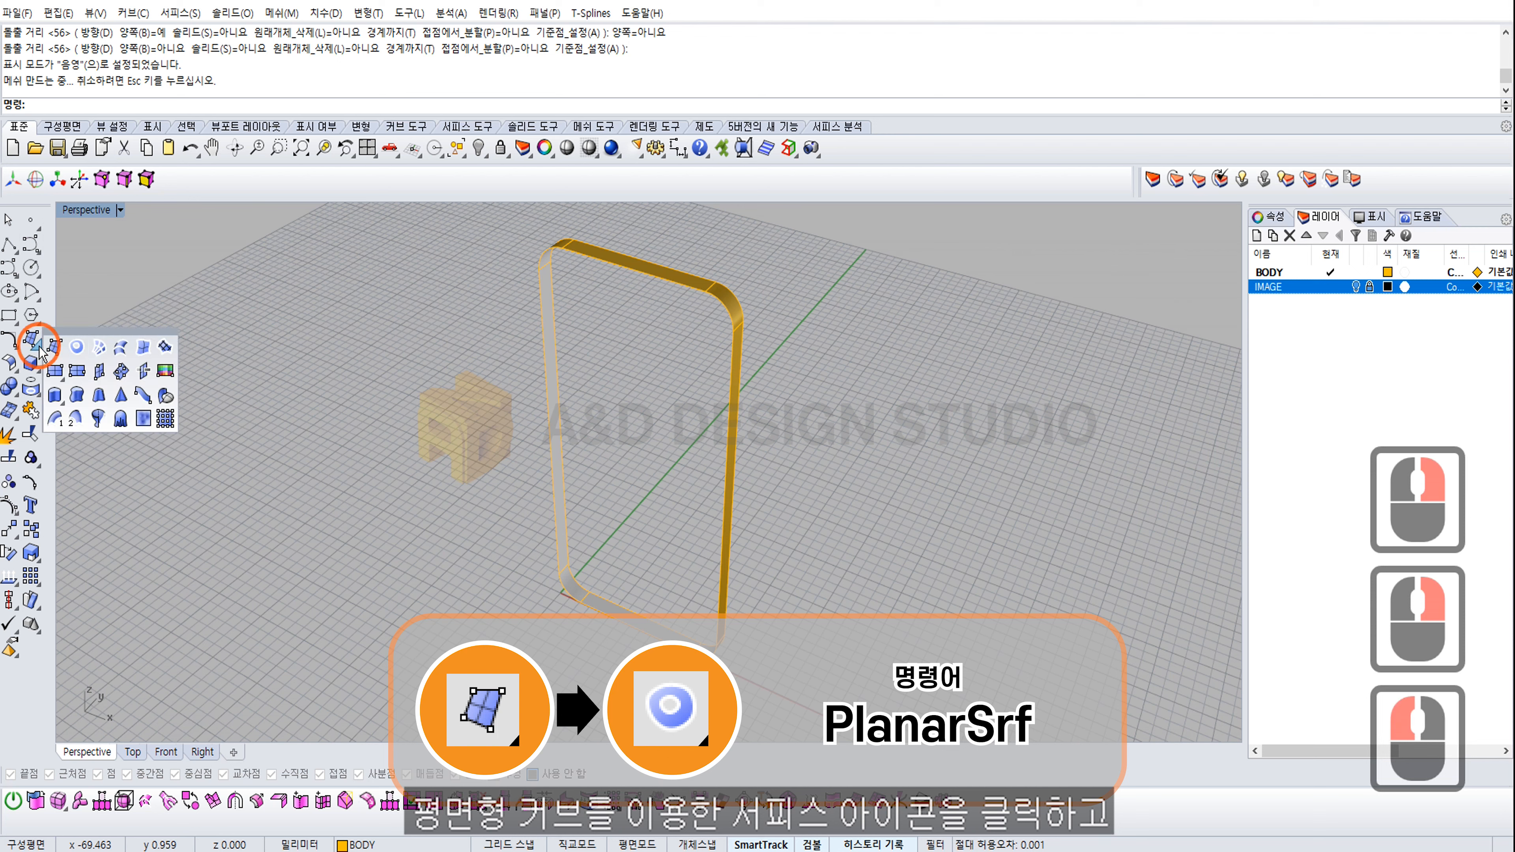
click(78, 347)
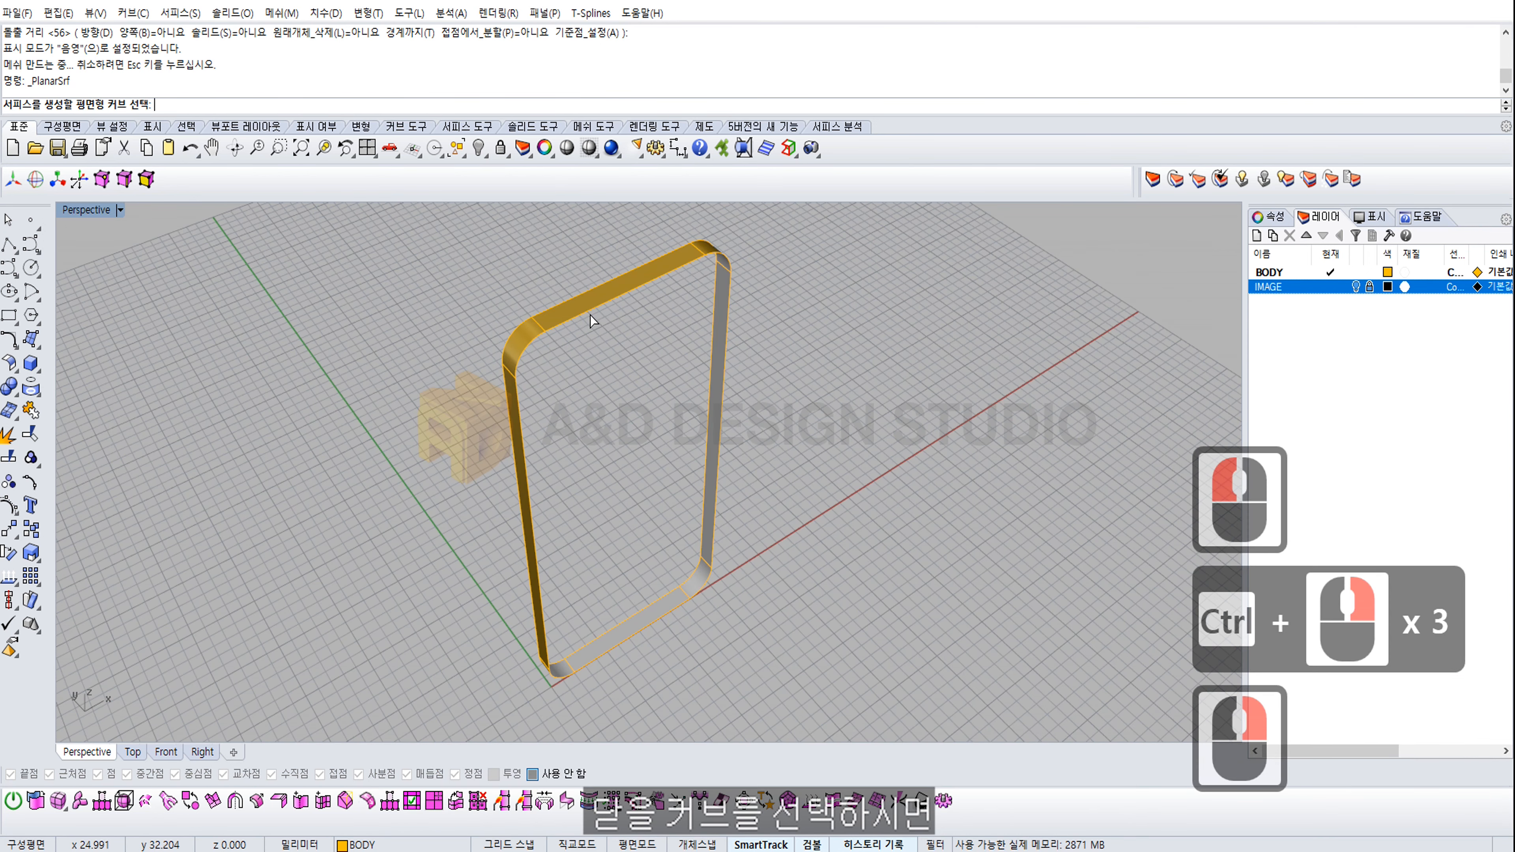
click(590, 314)
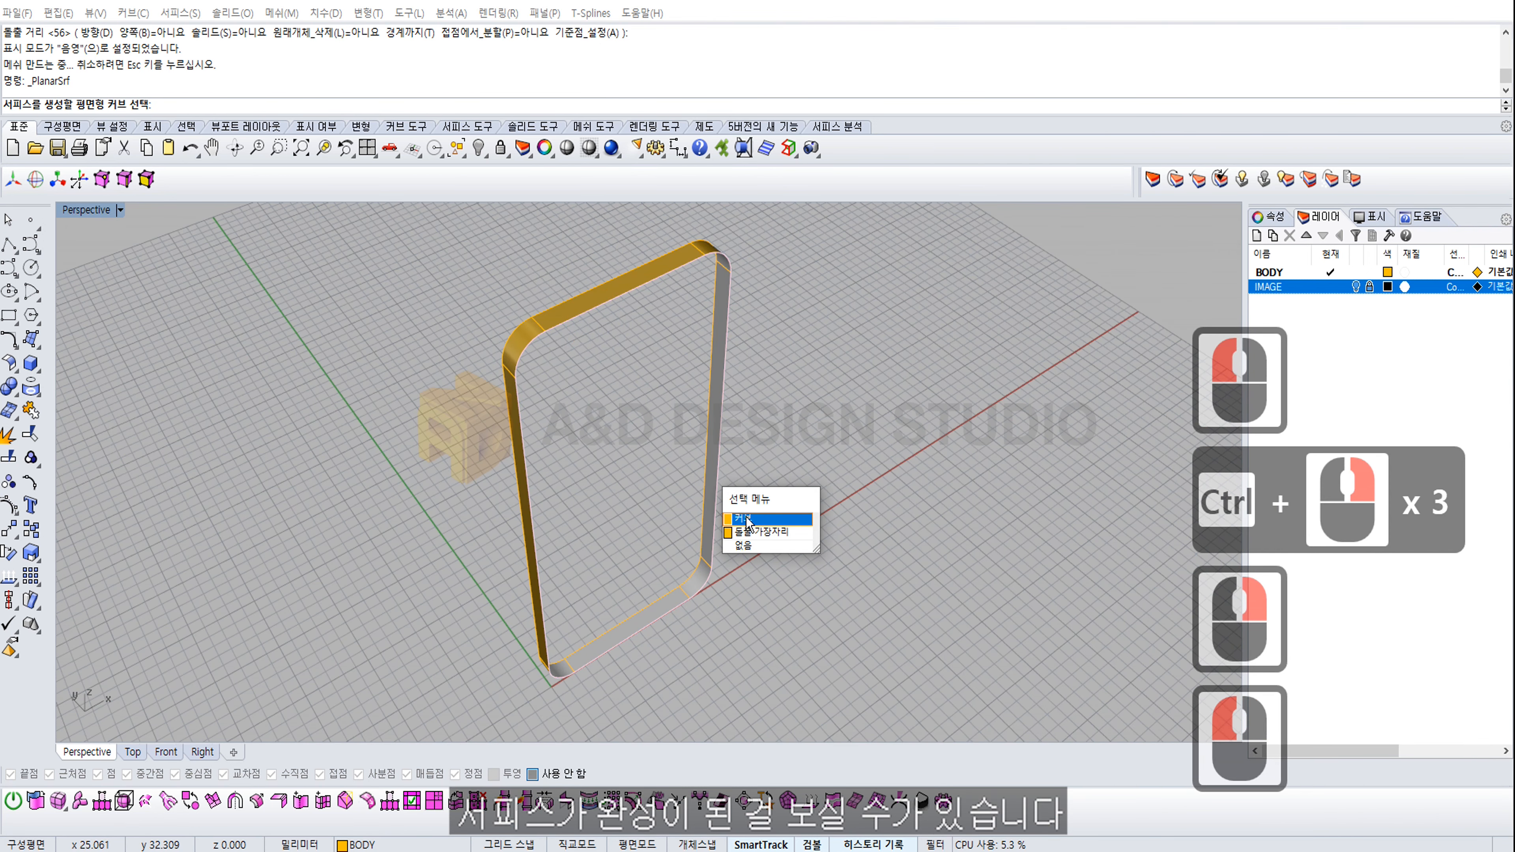
click(744, 518)
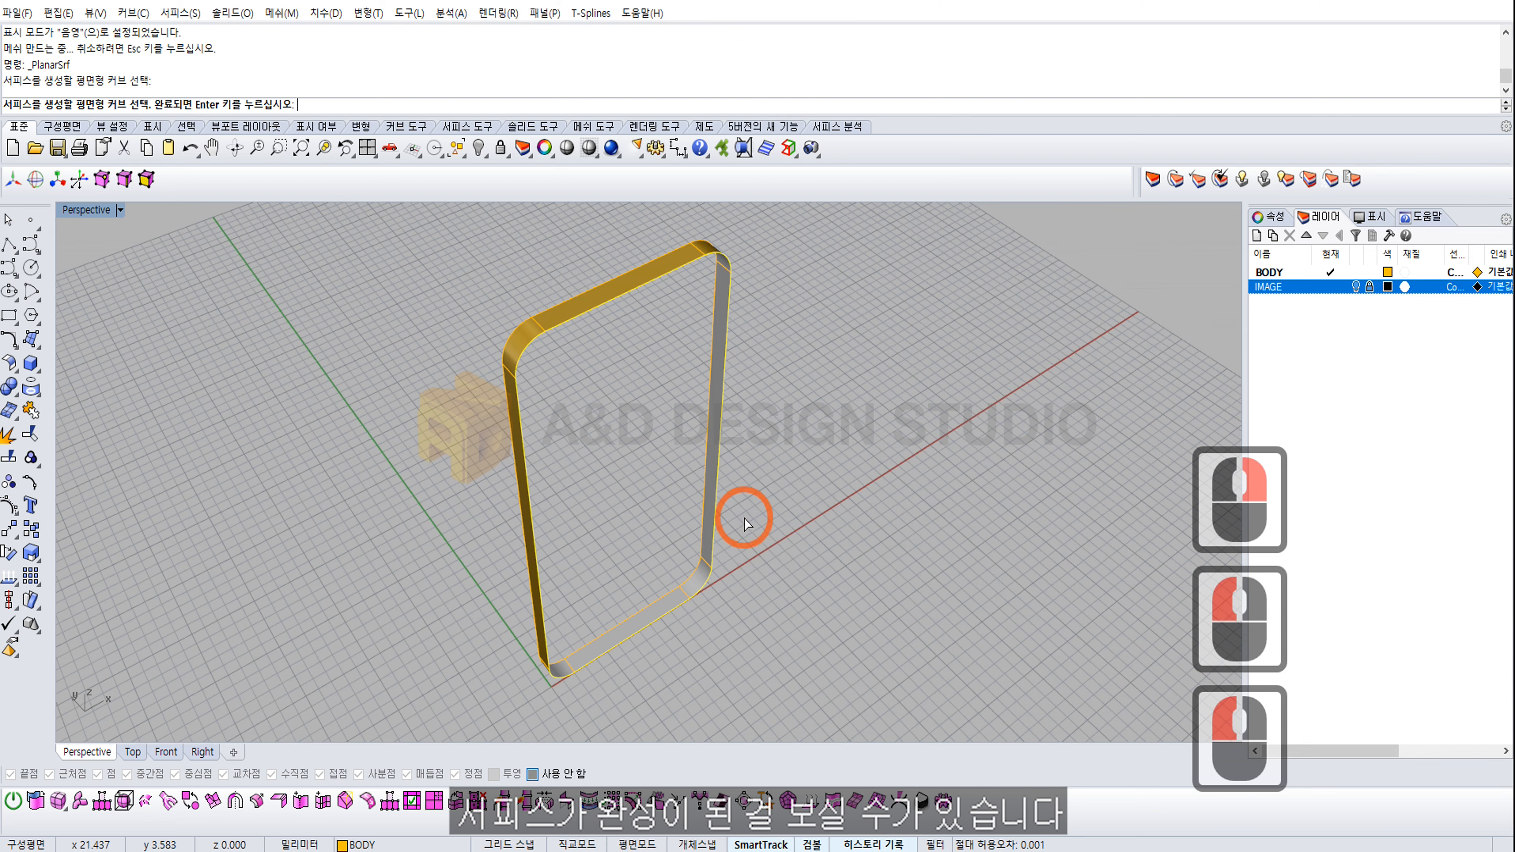
right_click(767, 417)
right_drag(769, 417, 356, 413)
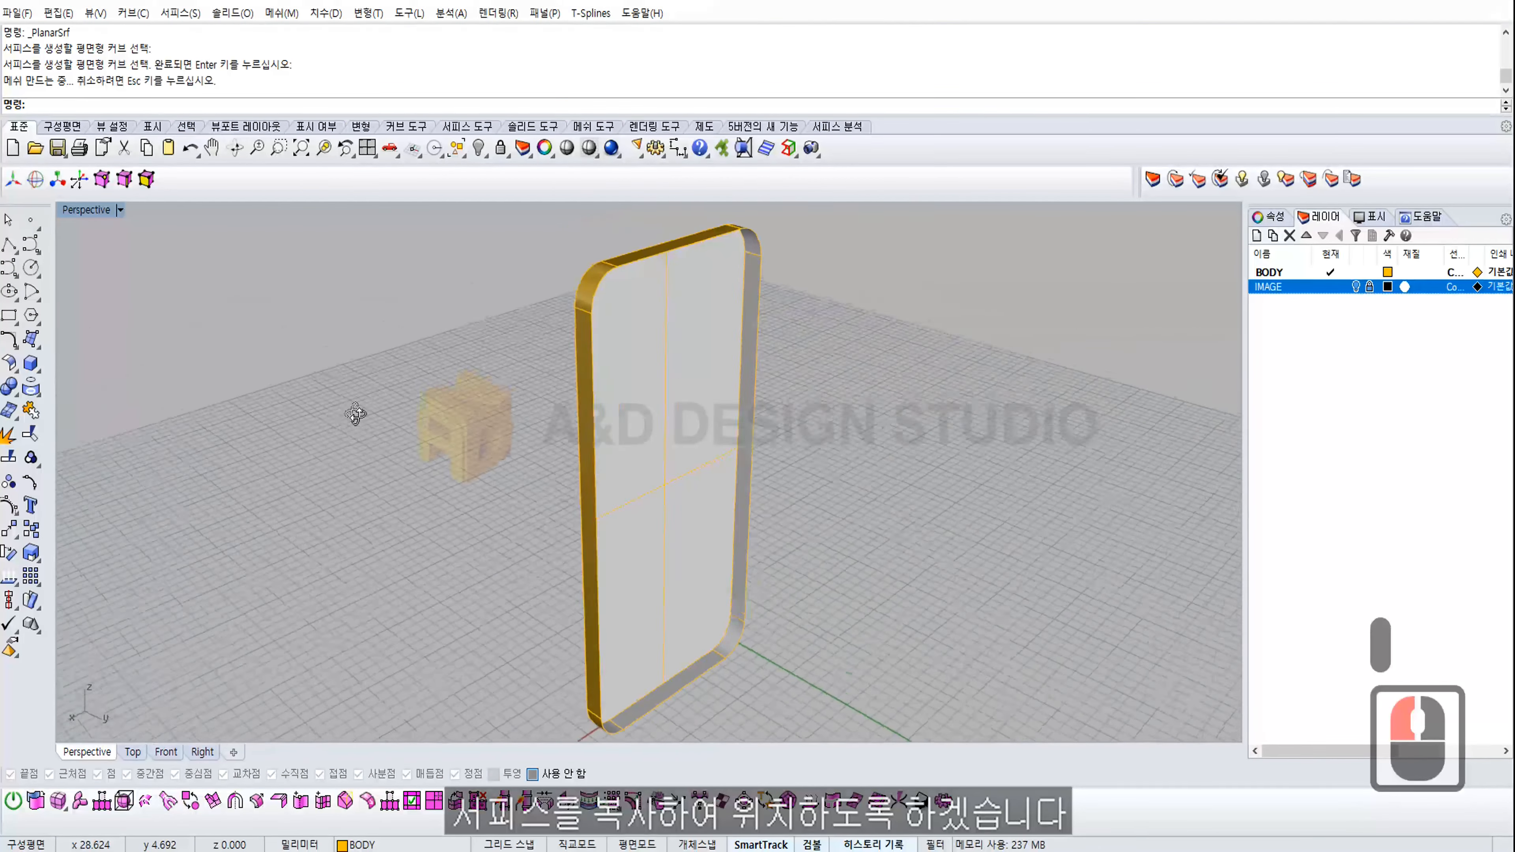
Step: Copy the planar surface from the extruded band's one edge to the matching point on its opposite open edge
click(646, 399)
right_drag(607, 276, 747, 365)
click(31, 530)
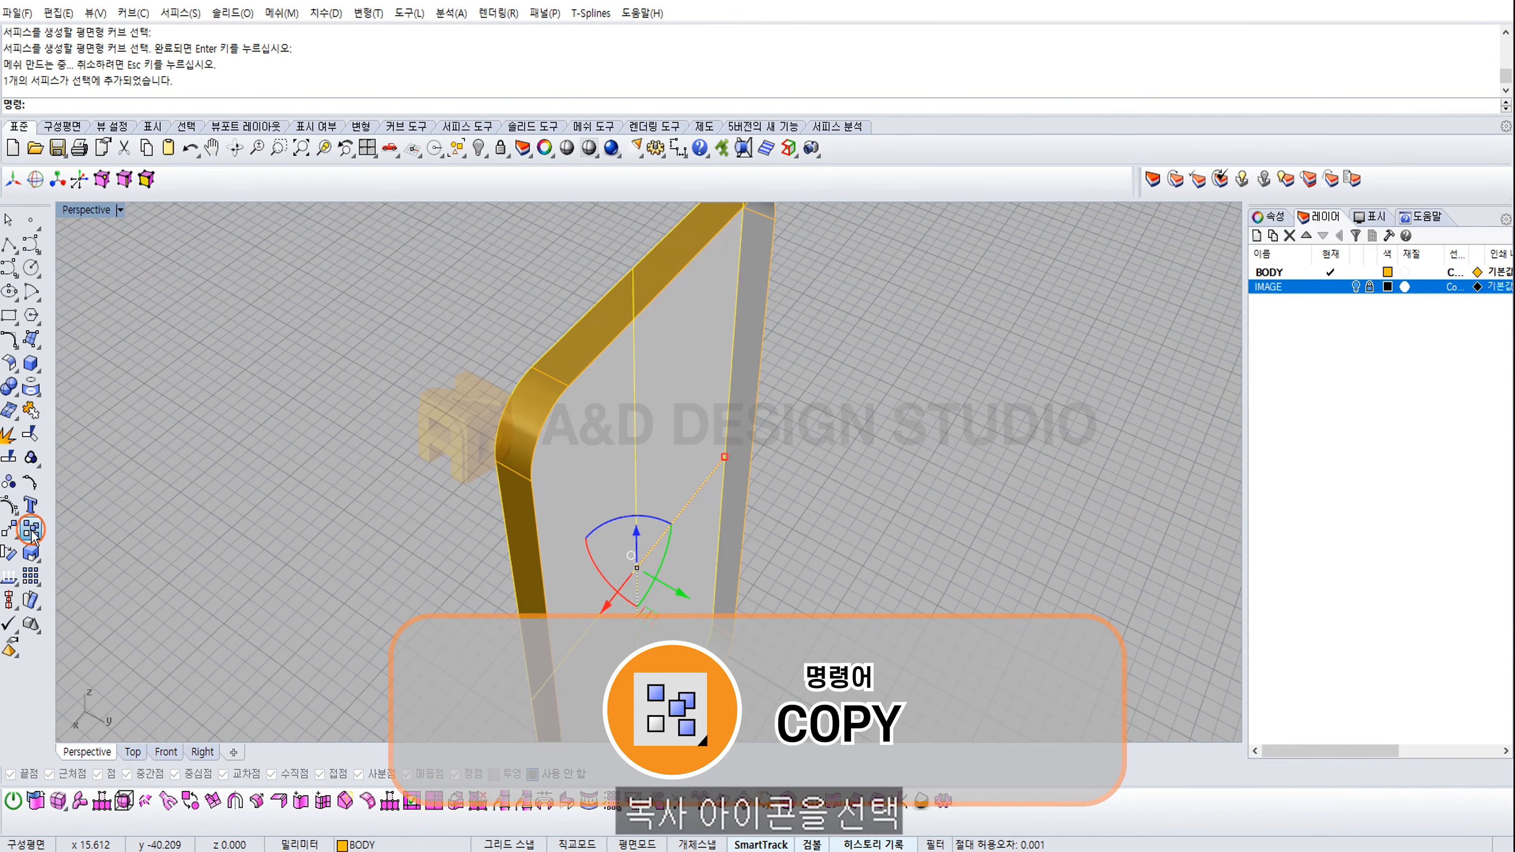
click(31, 530)
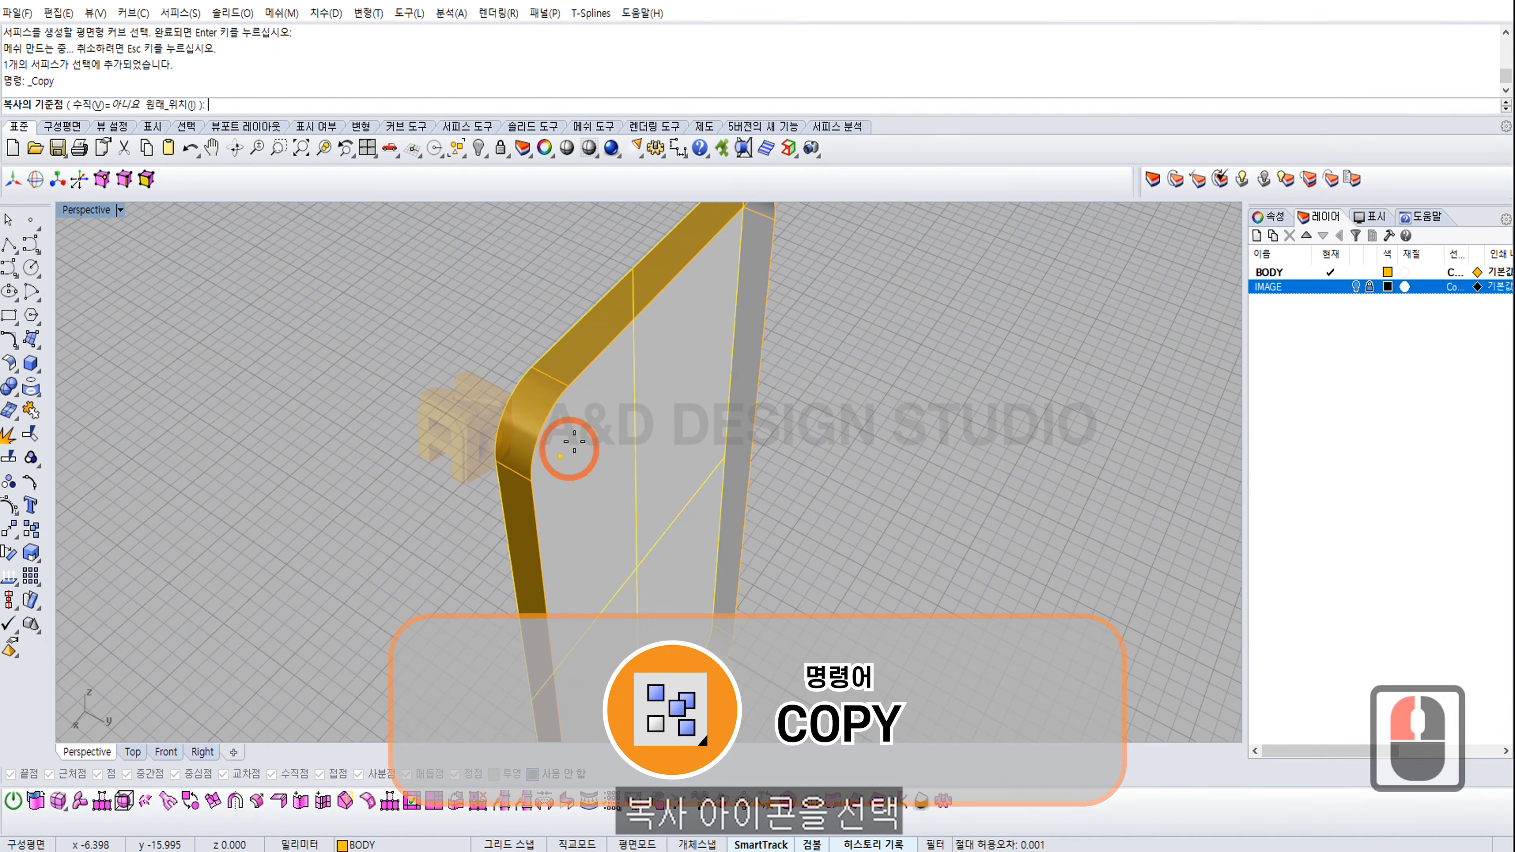
scroll(537, 352, up, 3)
click(516, 353)
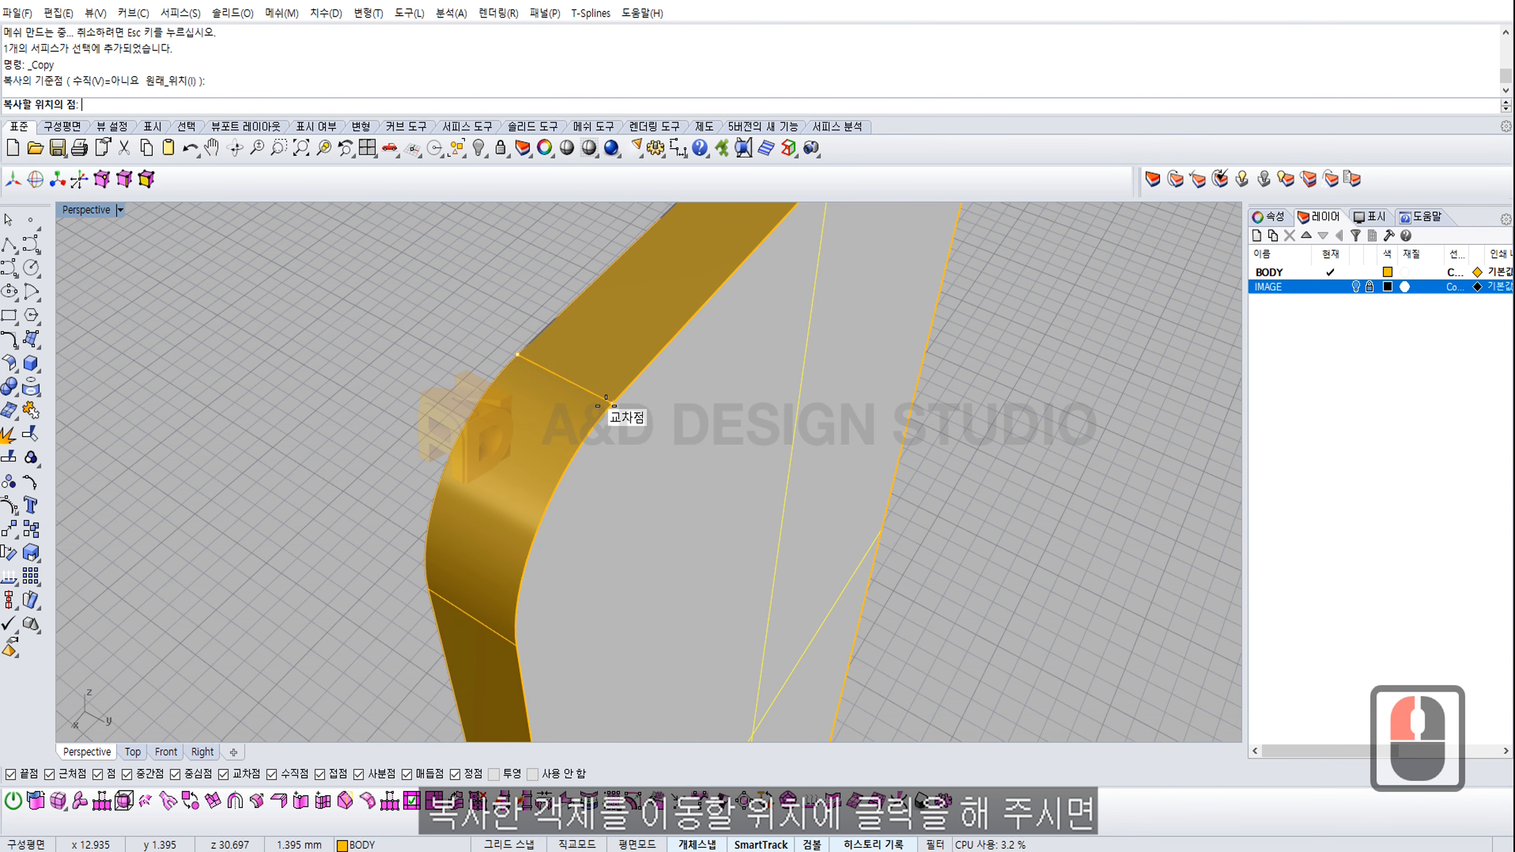
click(613, 399)
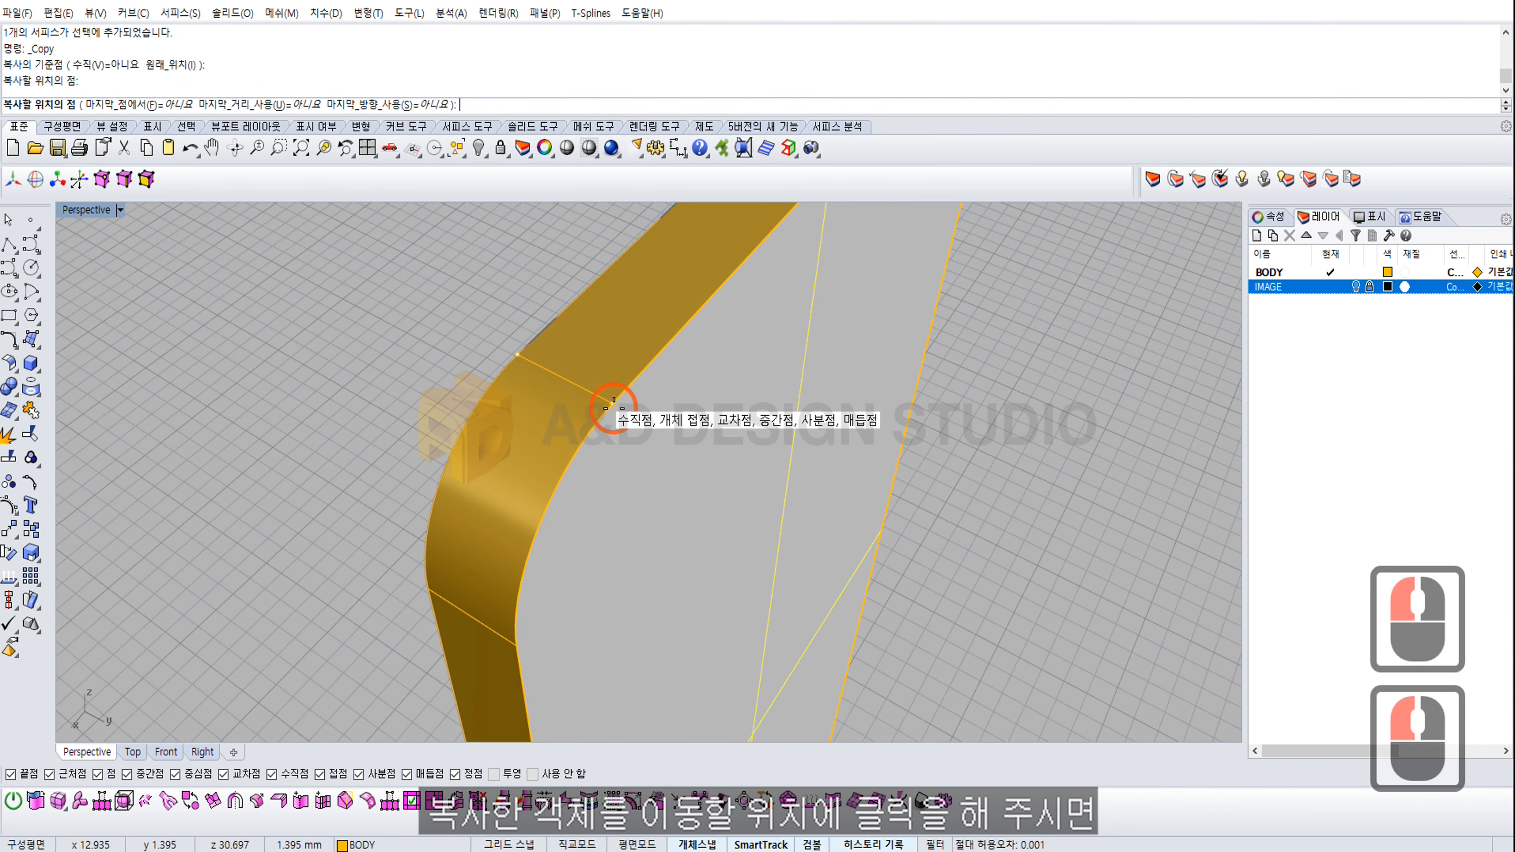
right_click(694, 391)
Step: Examine both planar surfaces from each side of the body and compare their shading colours
click(956, 396)
ctrl+right_drag(957, 396, 871, 420)
click(807, 374)
right_drag(807, 374, 733, 424)
click(842, 462)
click(734, 423)
right_drag(733, 424, 899, 418)
click(900, 418)
click(751, 417)
right_drag(751, 417, 806, 425)
click(647, 440)
click(661, 399)
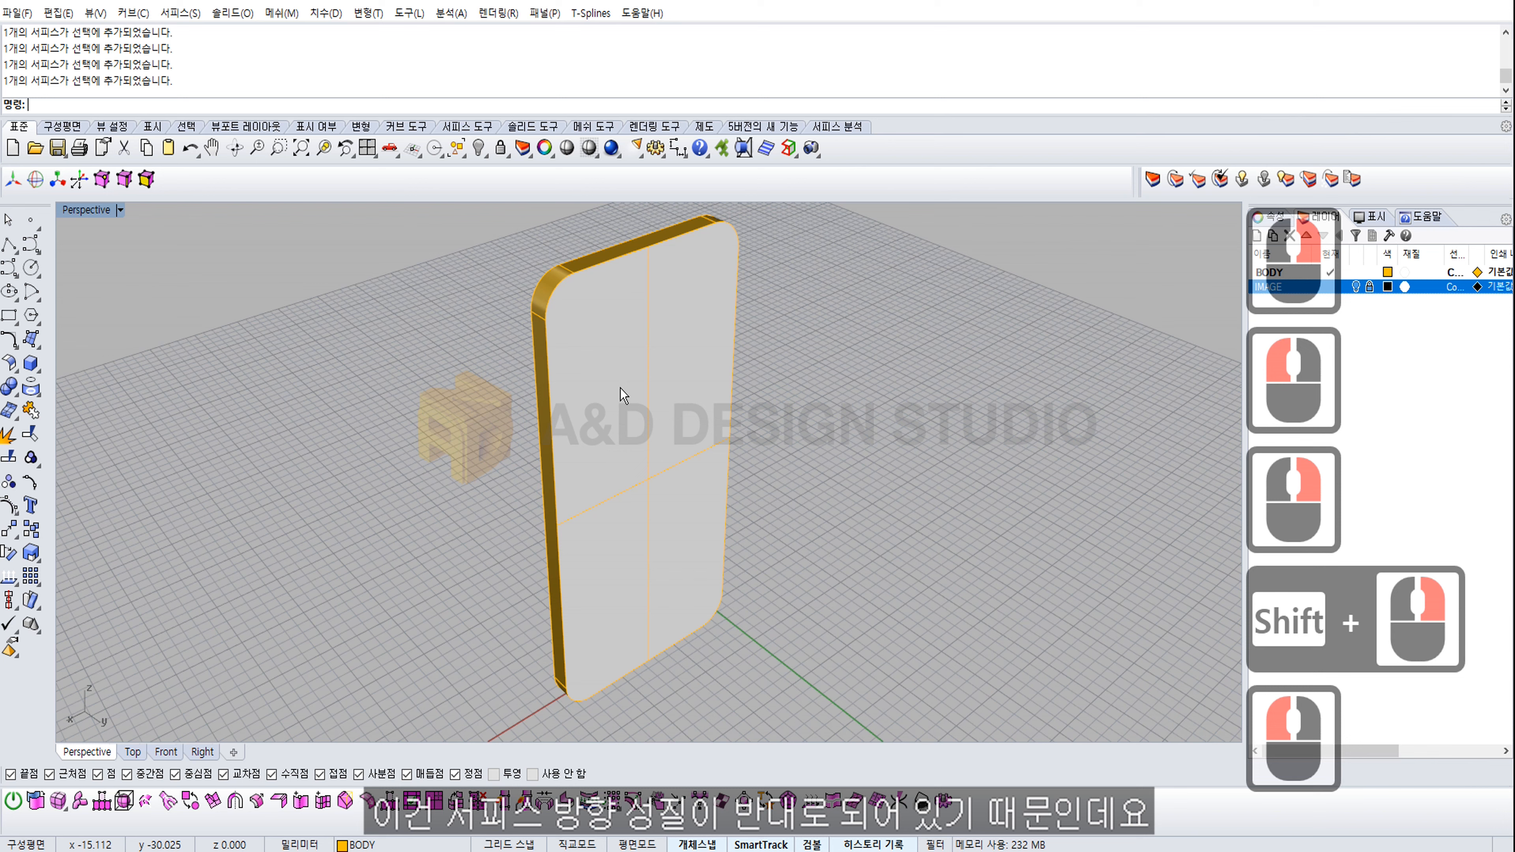
Step: Try rotating the back planar surface 180° to turn its other side outward, and undo the rotation
click(626, 434)
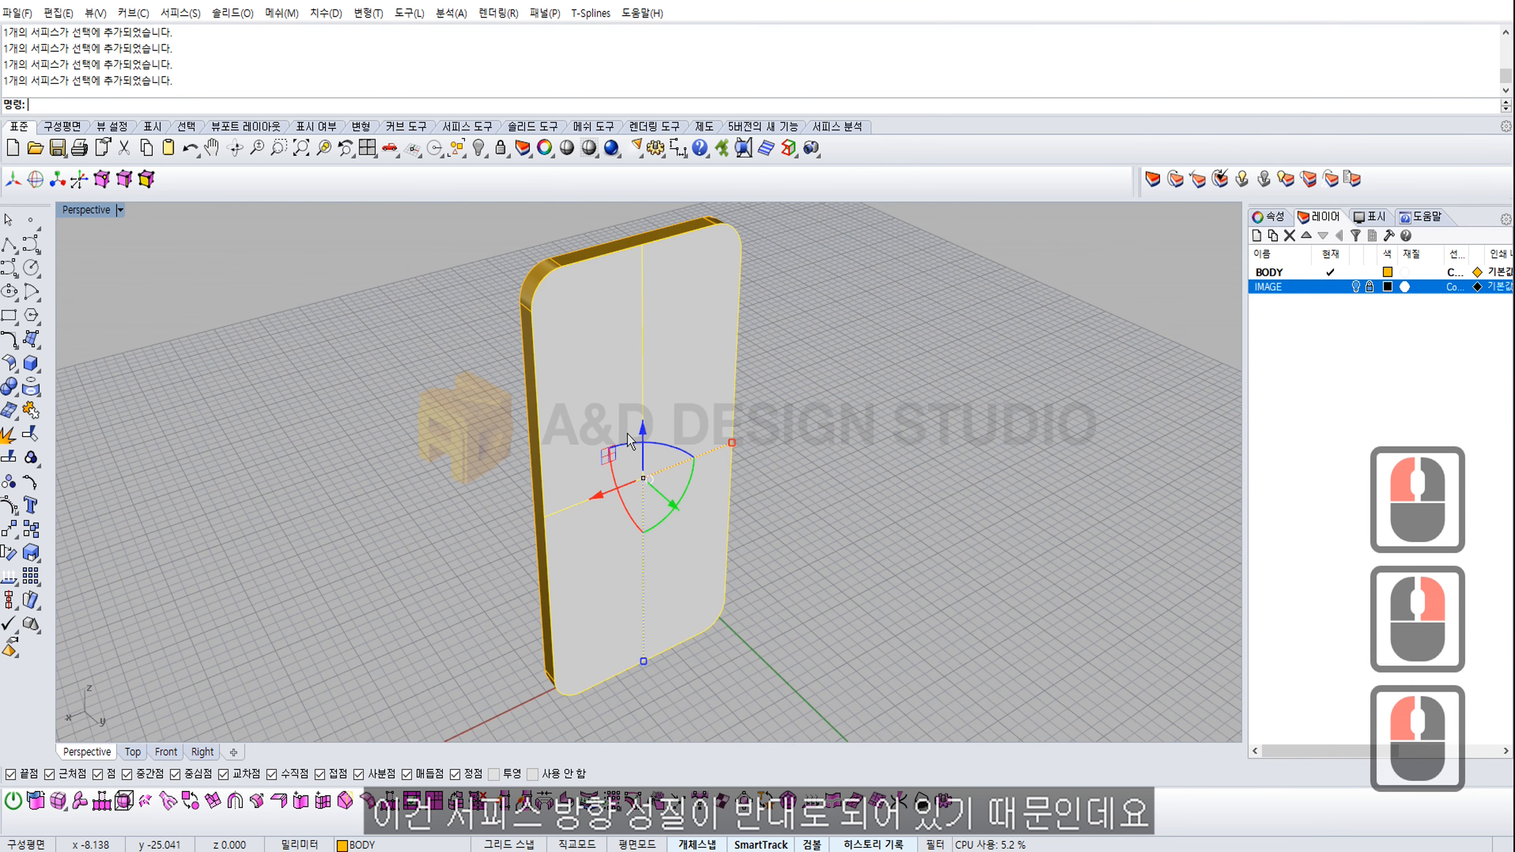
right_drag(635, 498, 671, 448)
drag(671, 449, 623, 540)
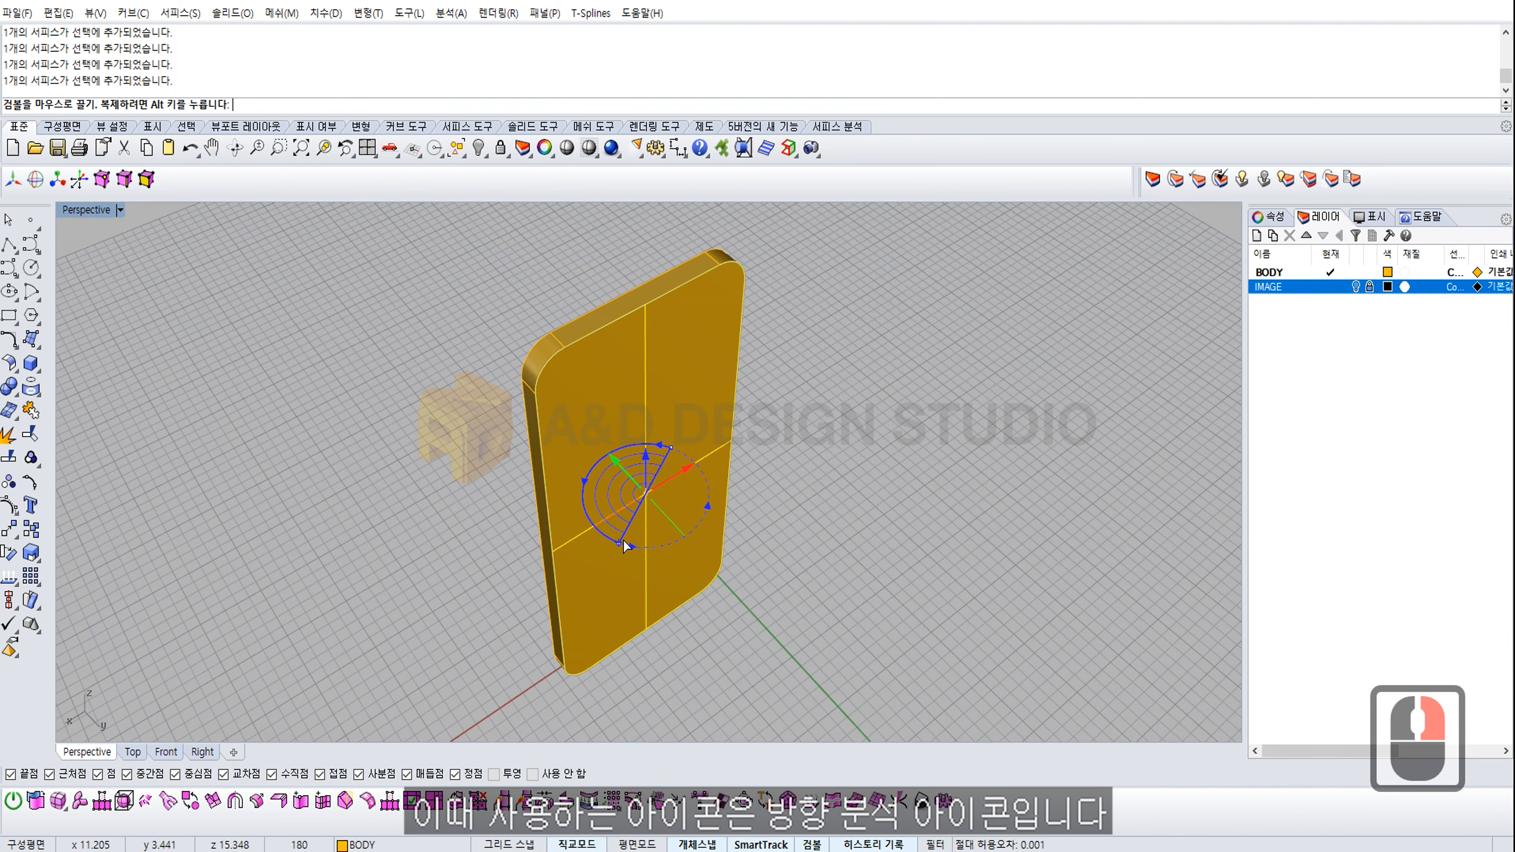
click(975, 477)
key(ctrl+z)
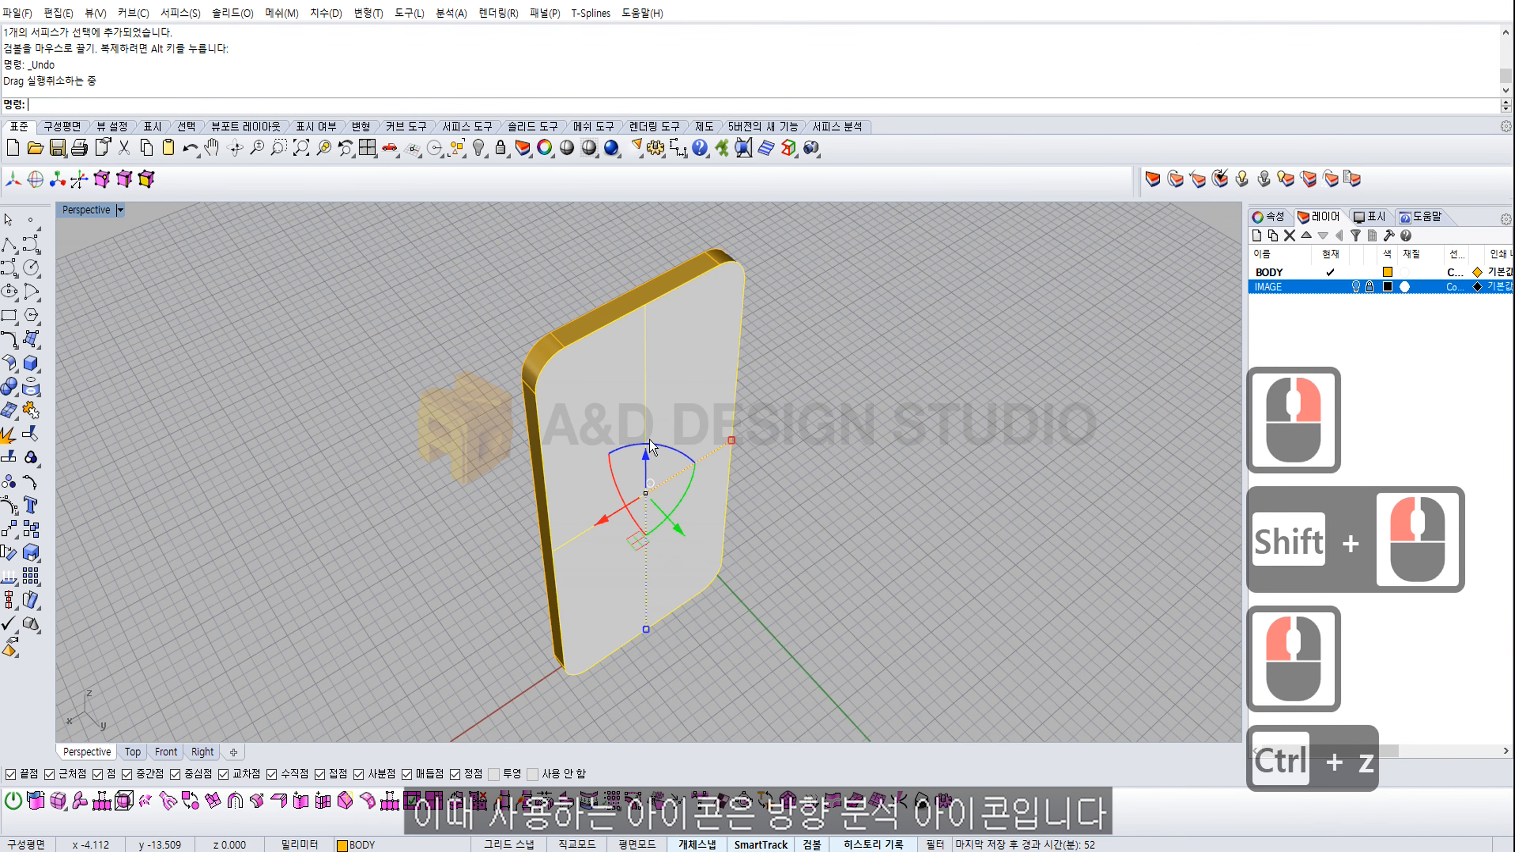
Step: Analyse the back planar surface's direction with Dir and reverse its V direction
click(651, 406)
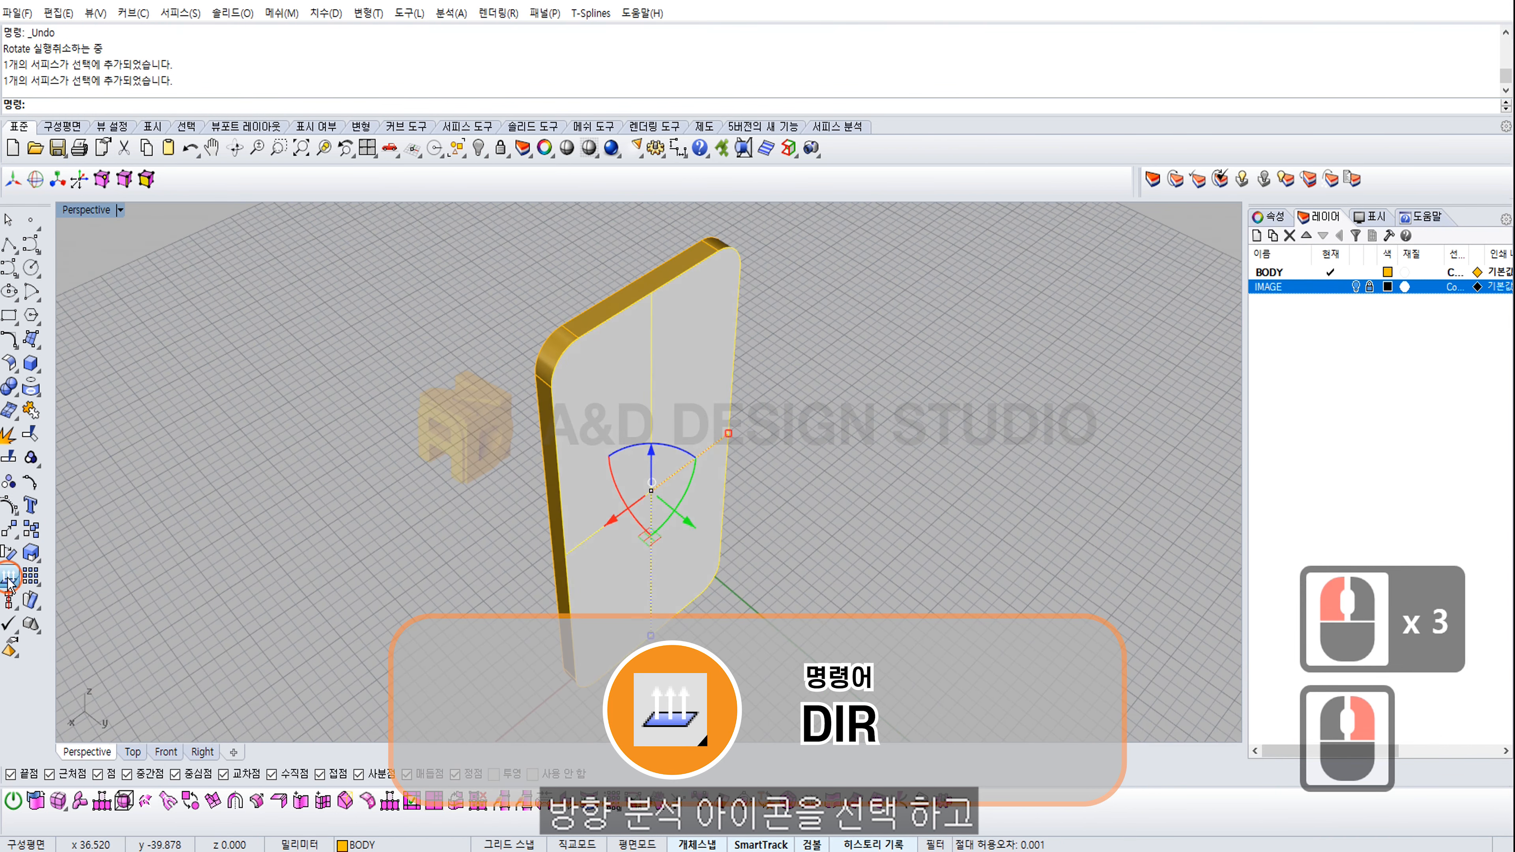
click(9, 577)
right_drag(439, 504, 567, 471)
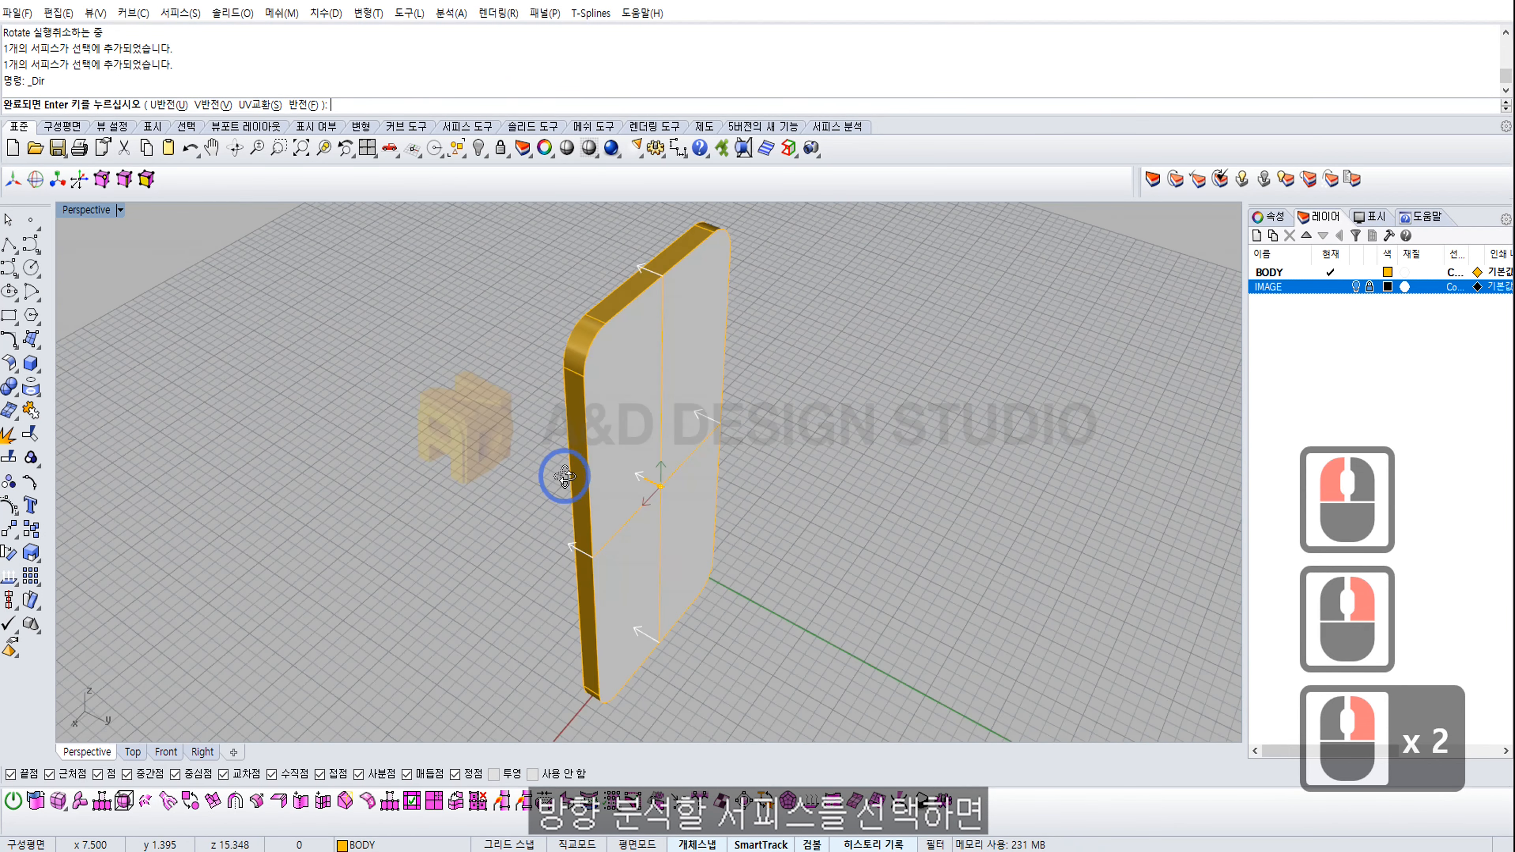
right_drag(659, 484, 652, 514)
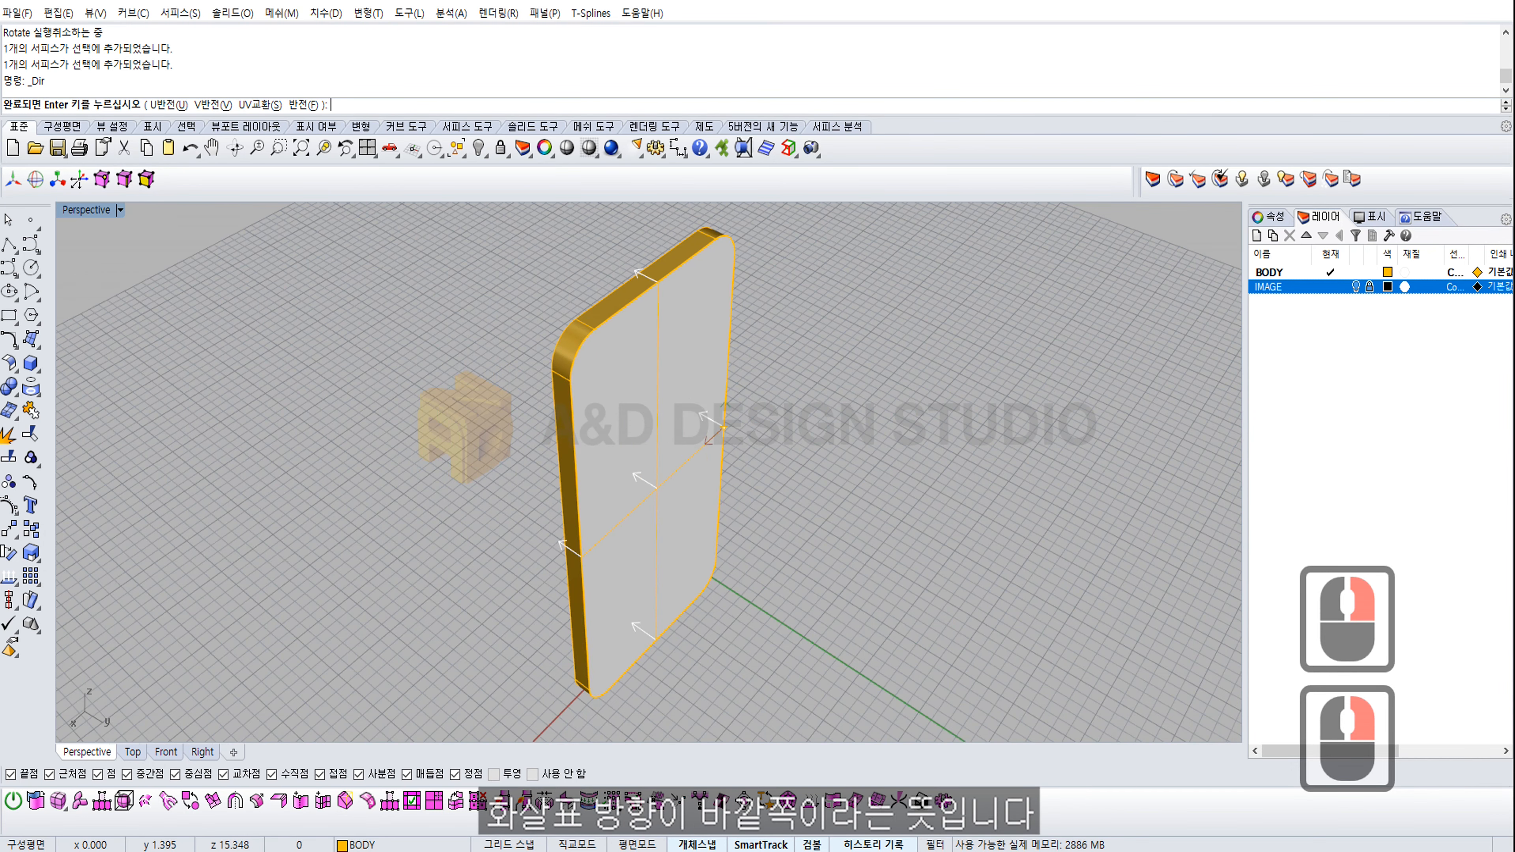
click(706, 417)
right_drag(709, 423, 666, 494)
click(212, 105)
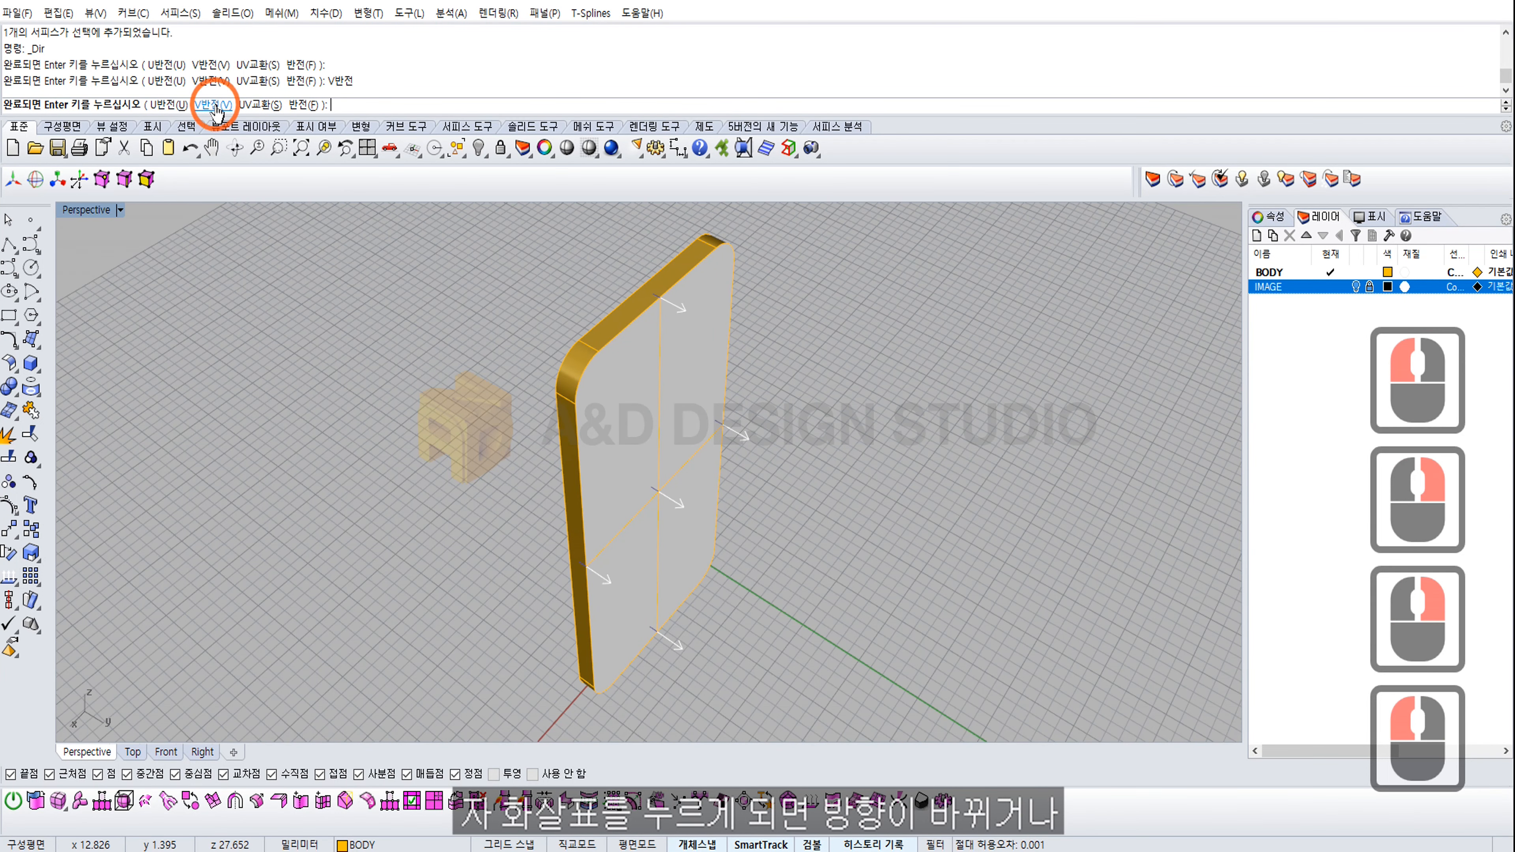
Step: Flip the back planar surface's normal direction with the Flip option and finish the direction analysis
click(655, 495)
right_drag(649, 506, 620, 498)
click(301, 106)
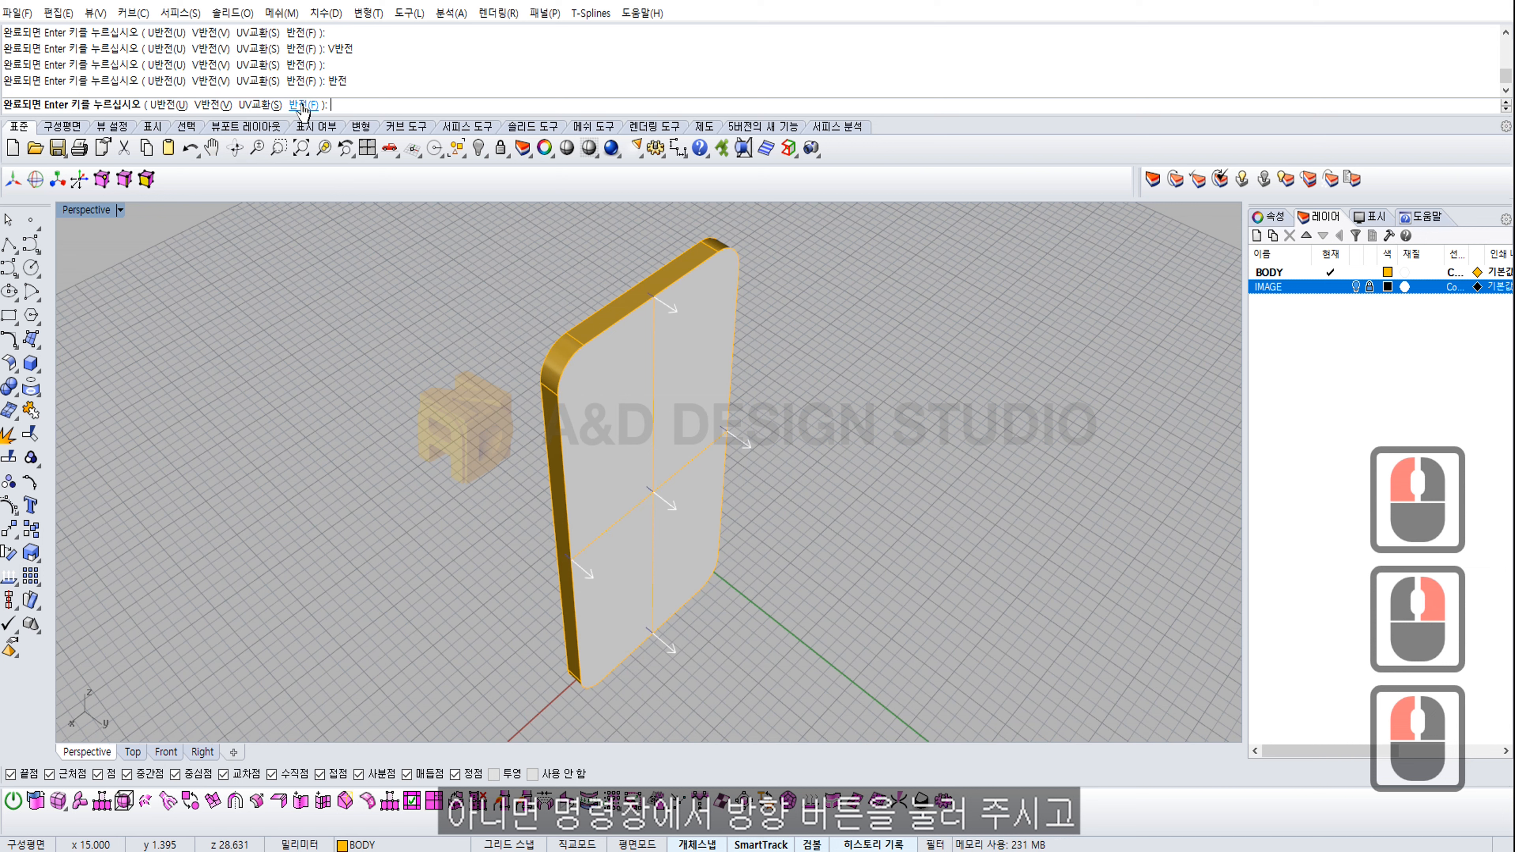
click(302, 106)
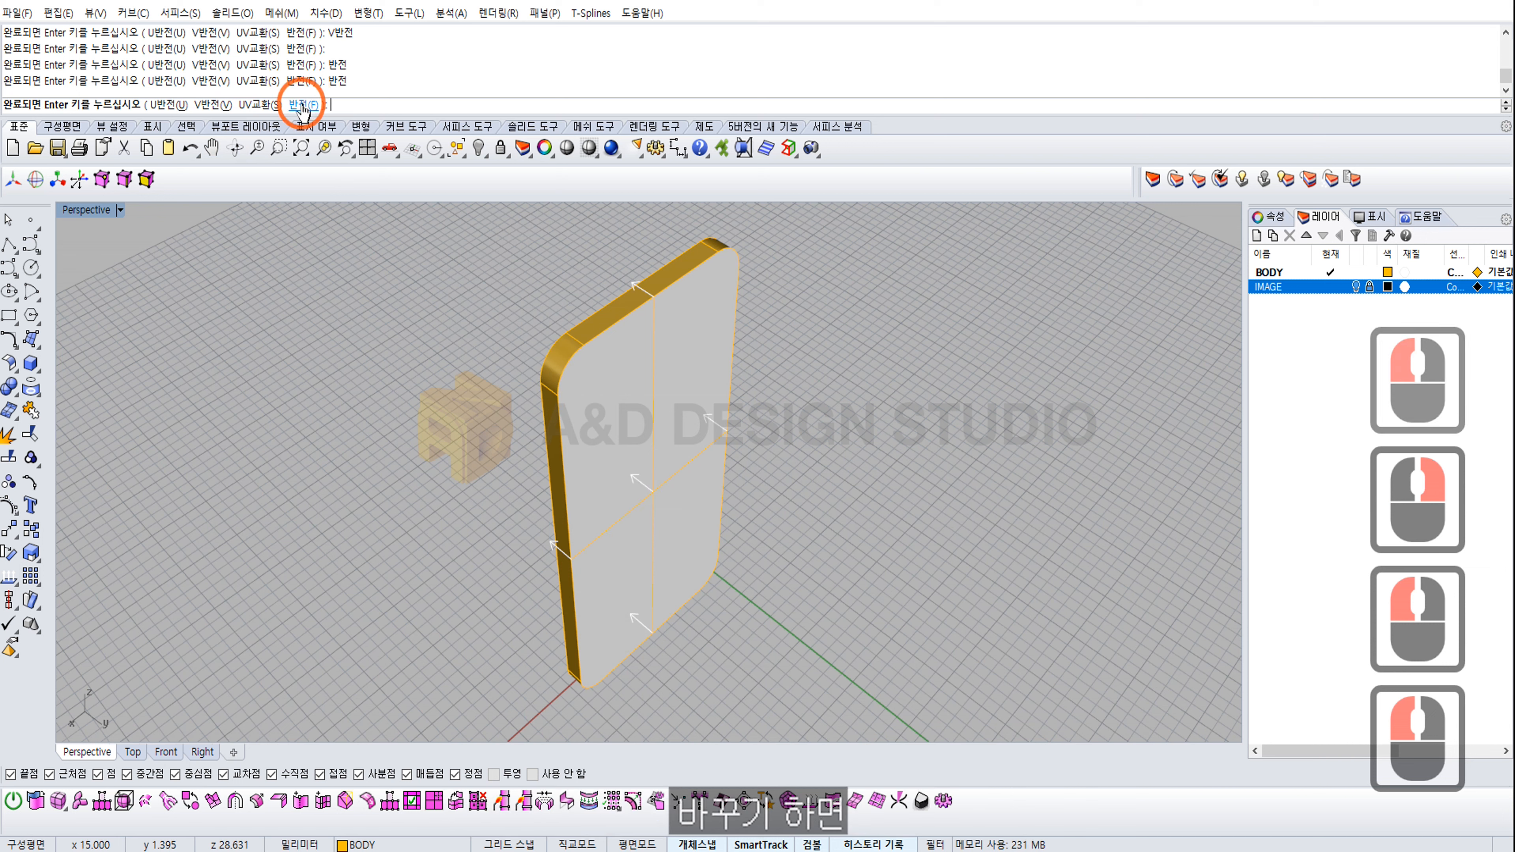
right_drag(608, 279, 572, 265)
right_click(554, 264)
Step: Select the two planar surfaces, the extruded band and the outline curve, and join them into one body
right_drag(692, 441, 984, 409)
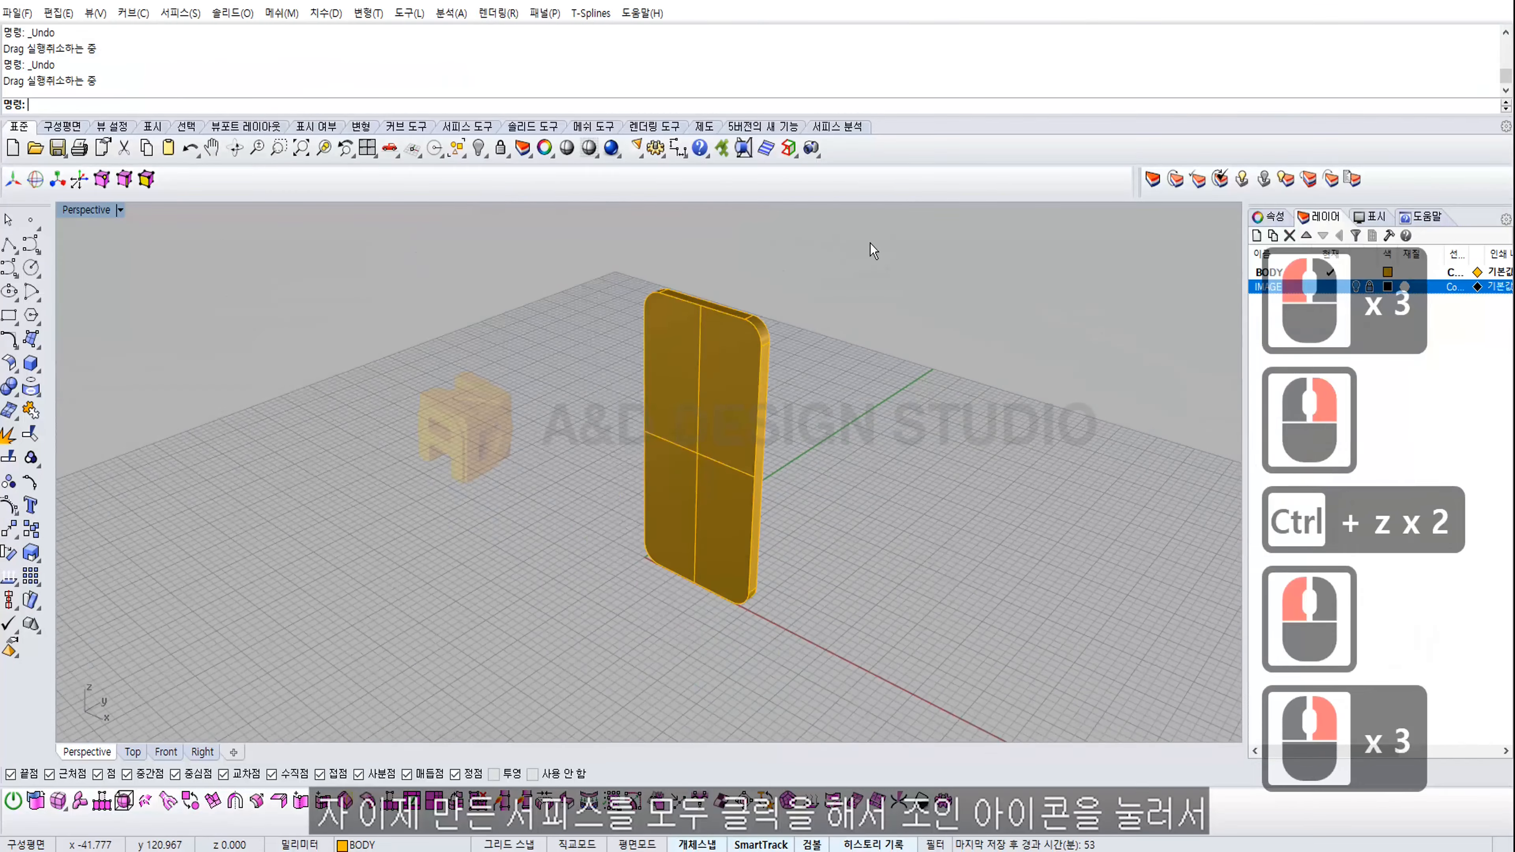
drag(876, 237, 735, 418)
drag(576, 622, 568, 644)
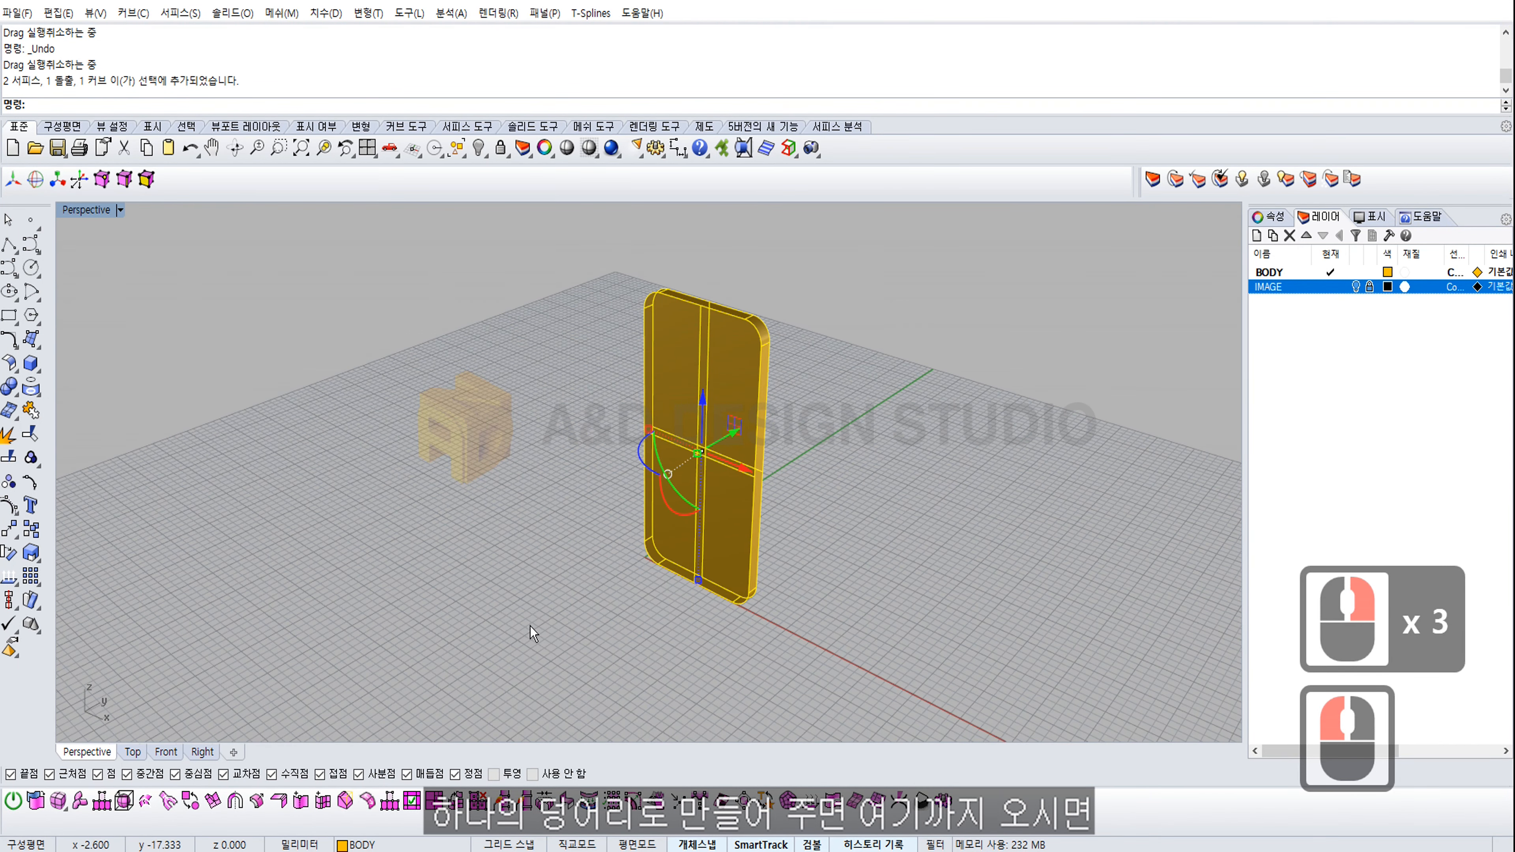
click(31, 410)
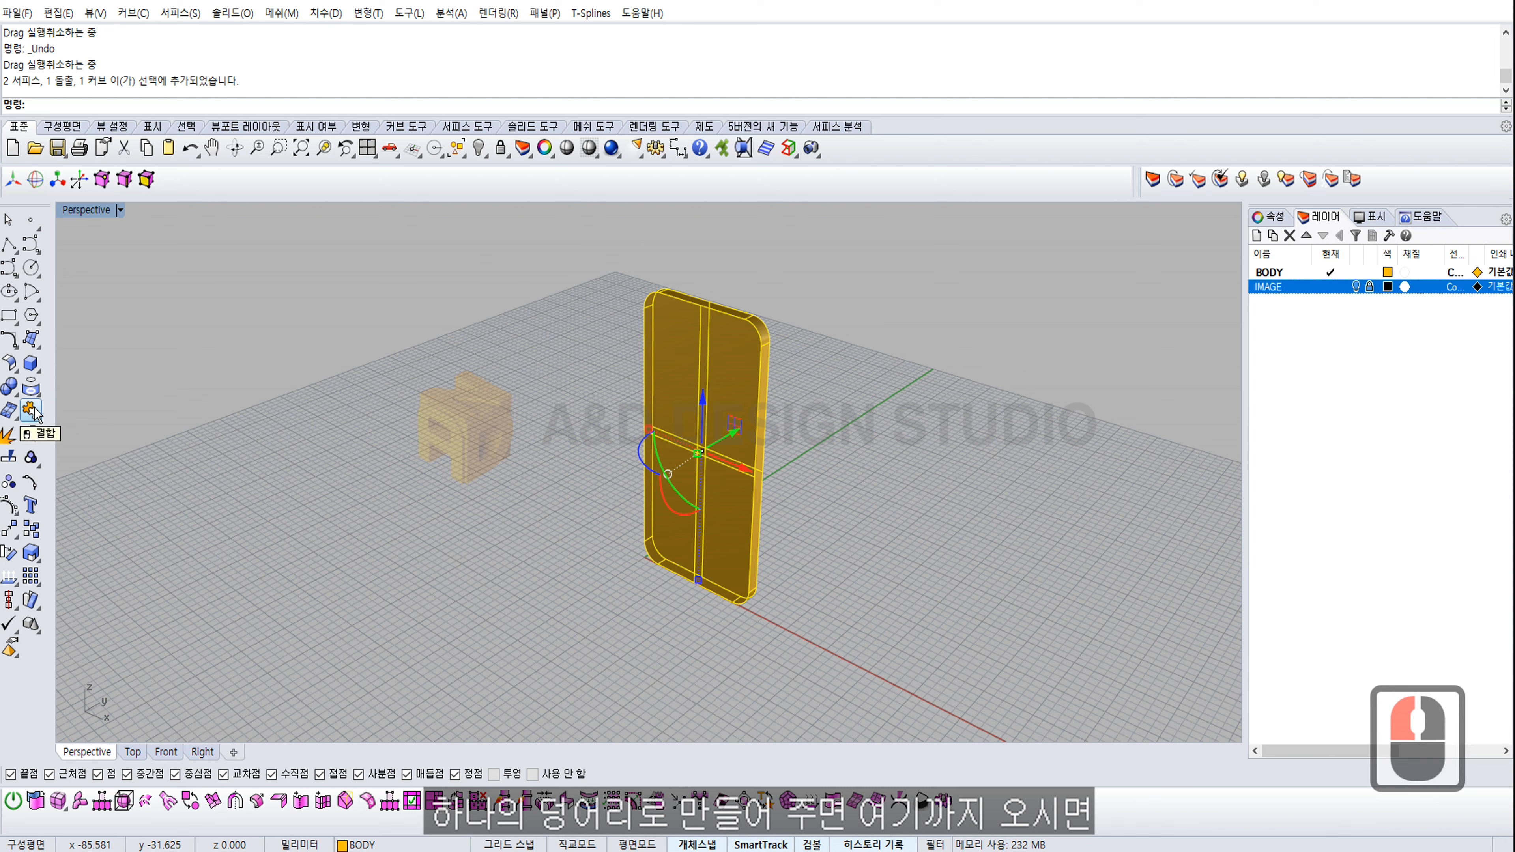
Step: Undo the join, then join the two planar surfaces, the extruded band and the outline curve again into one closed body
key(ctrl+z)
click(901, 292)
drag(625, 498, 488, 660)
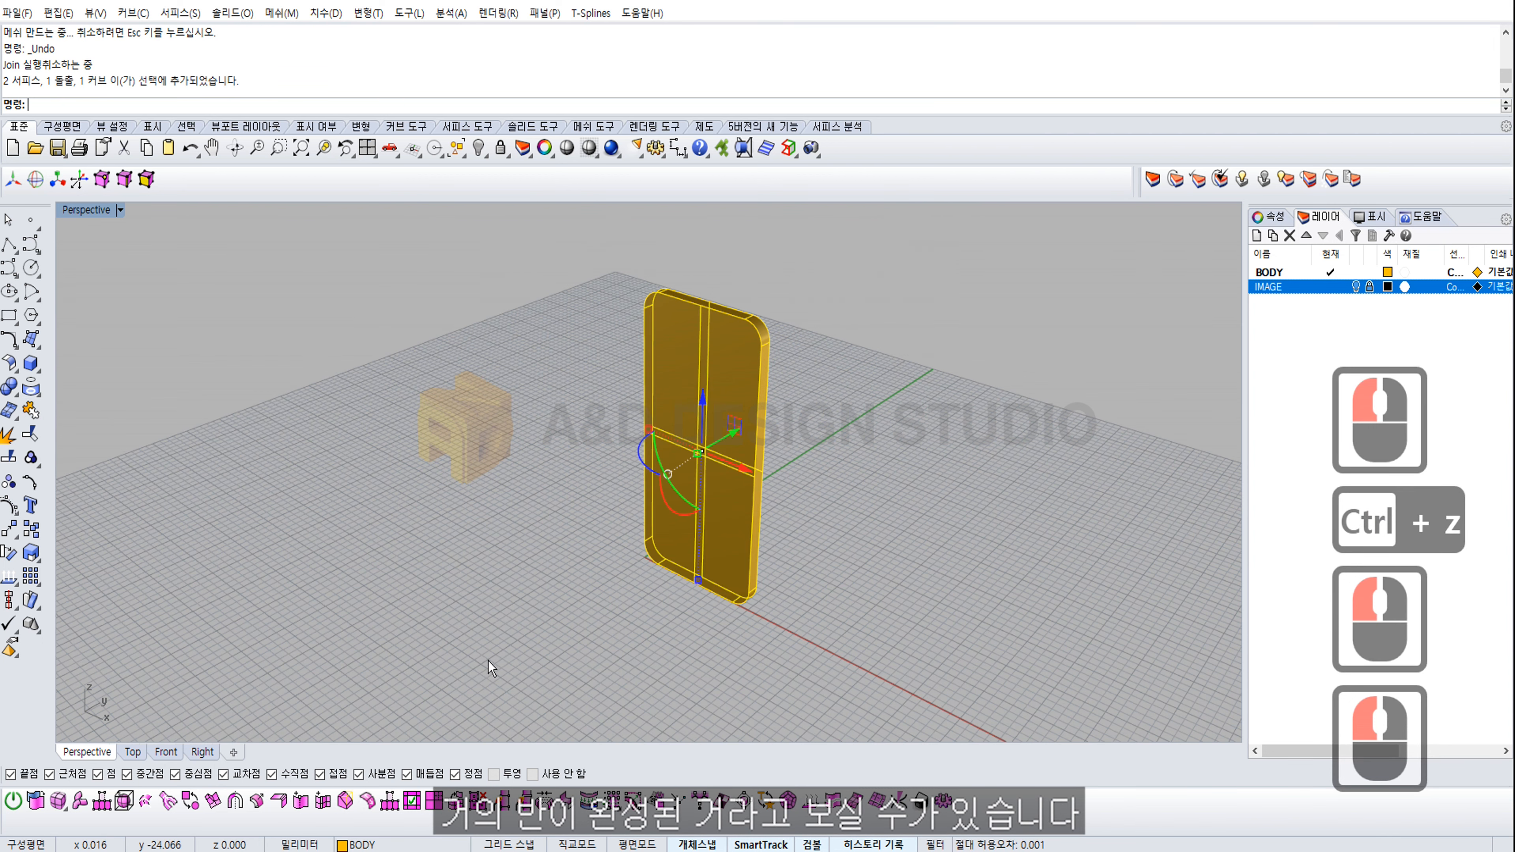
click(29, 408)
click(536, 361)
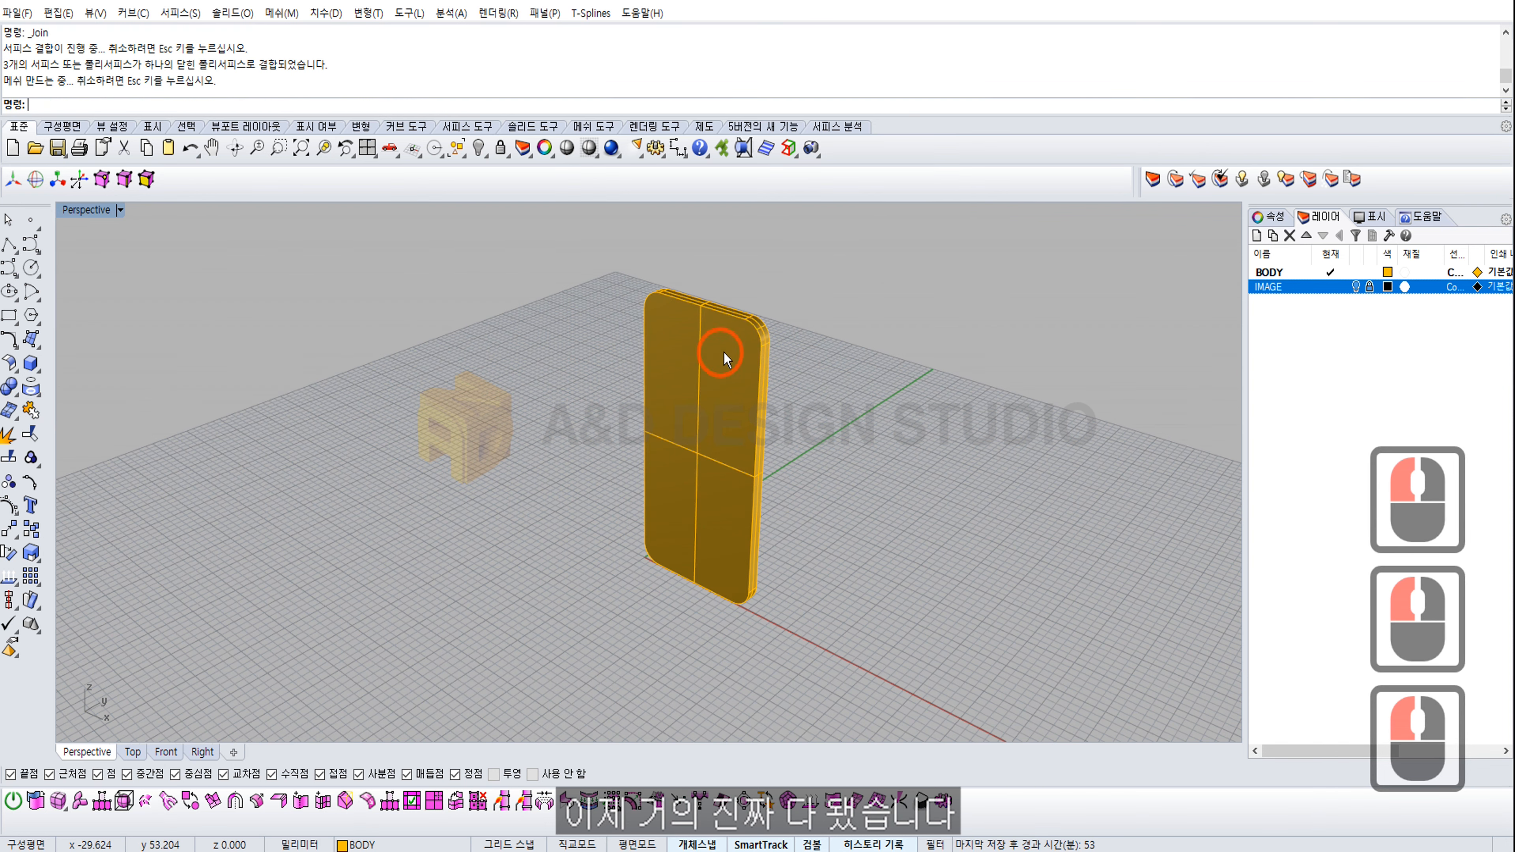
Step: Try moving the joined body along the Y axis away from its outline curve, and undo the move
click(703, 359)
right_drag(802, 382, 700, 454)
drag(727, 499, 975, 526)
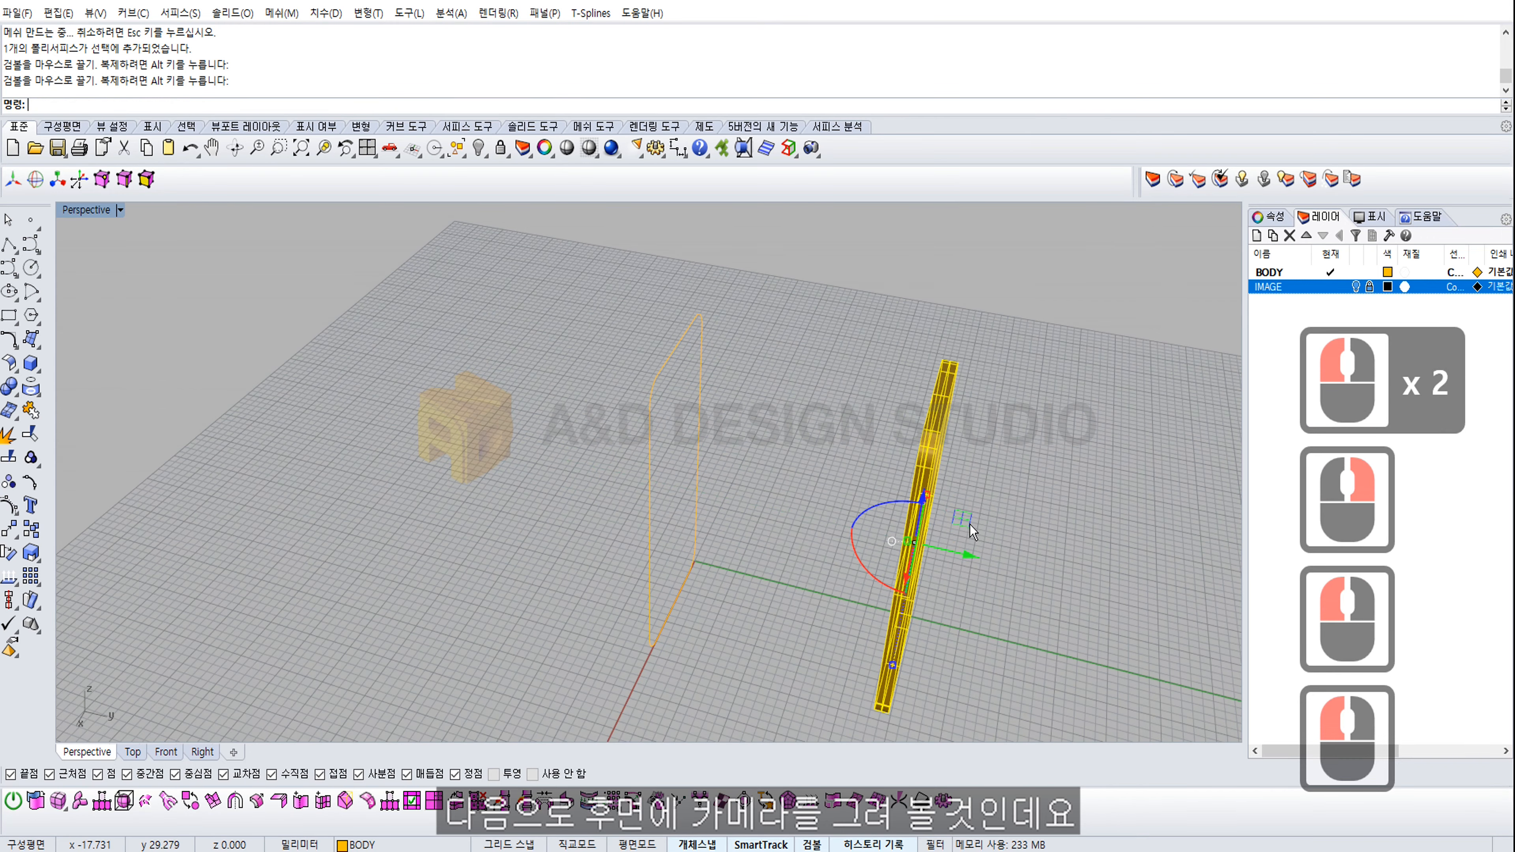
right_drag(975, 526, 1033, 499)
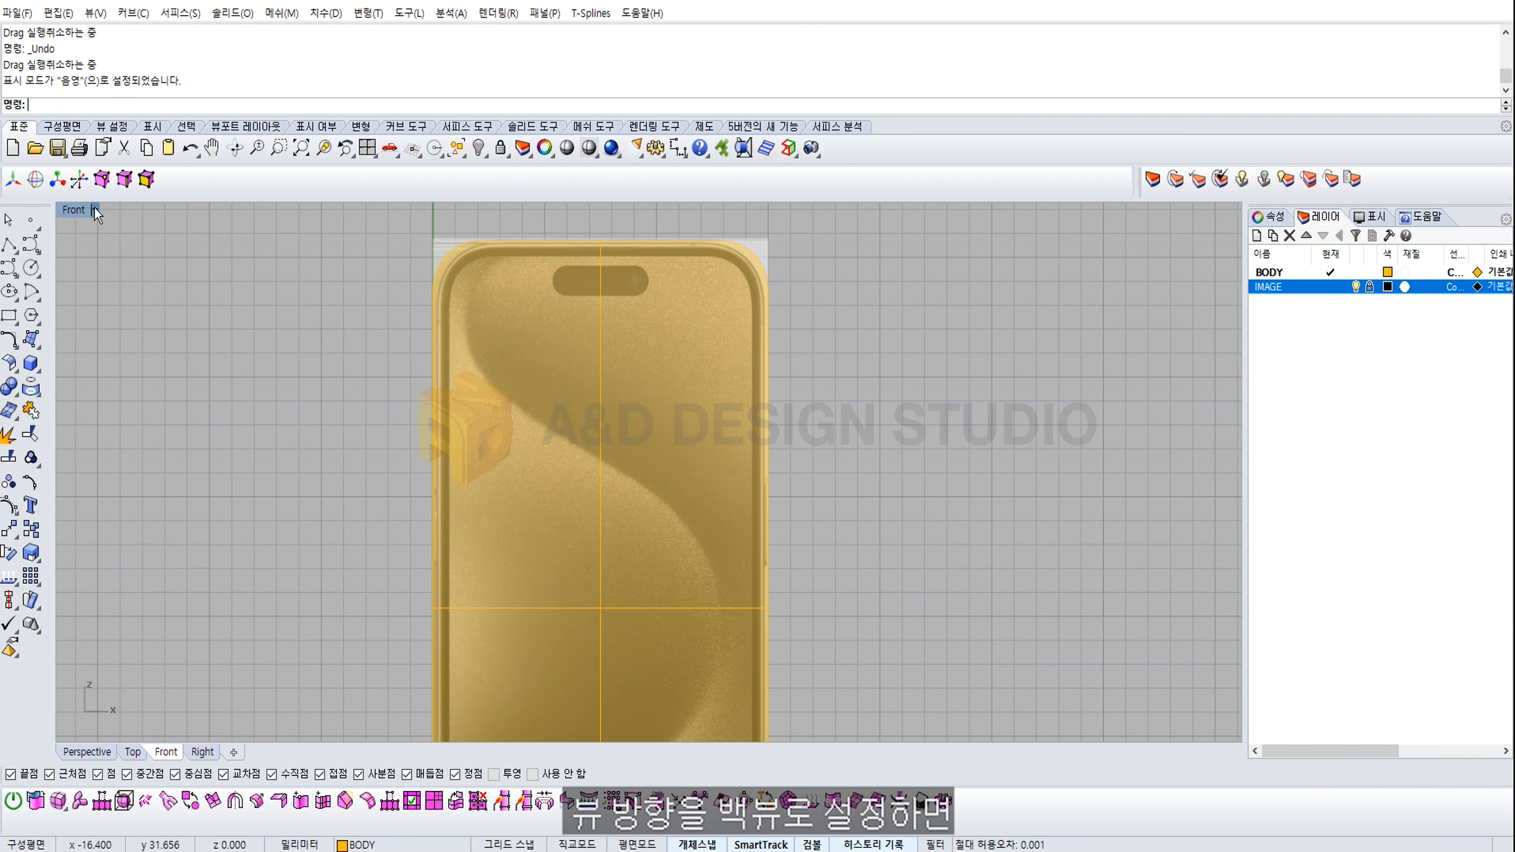
Step: Switch the Front viewport to the Back view to show the rear camera image
click(95, 212)
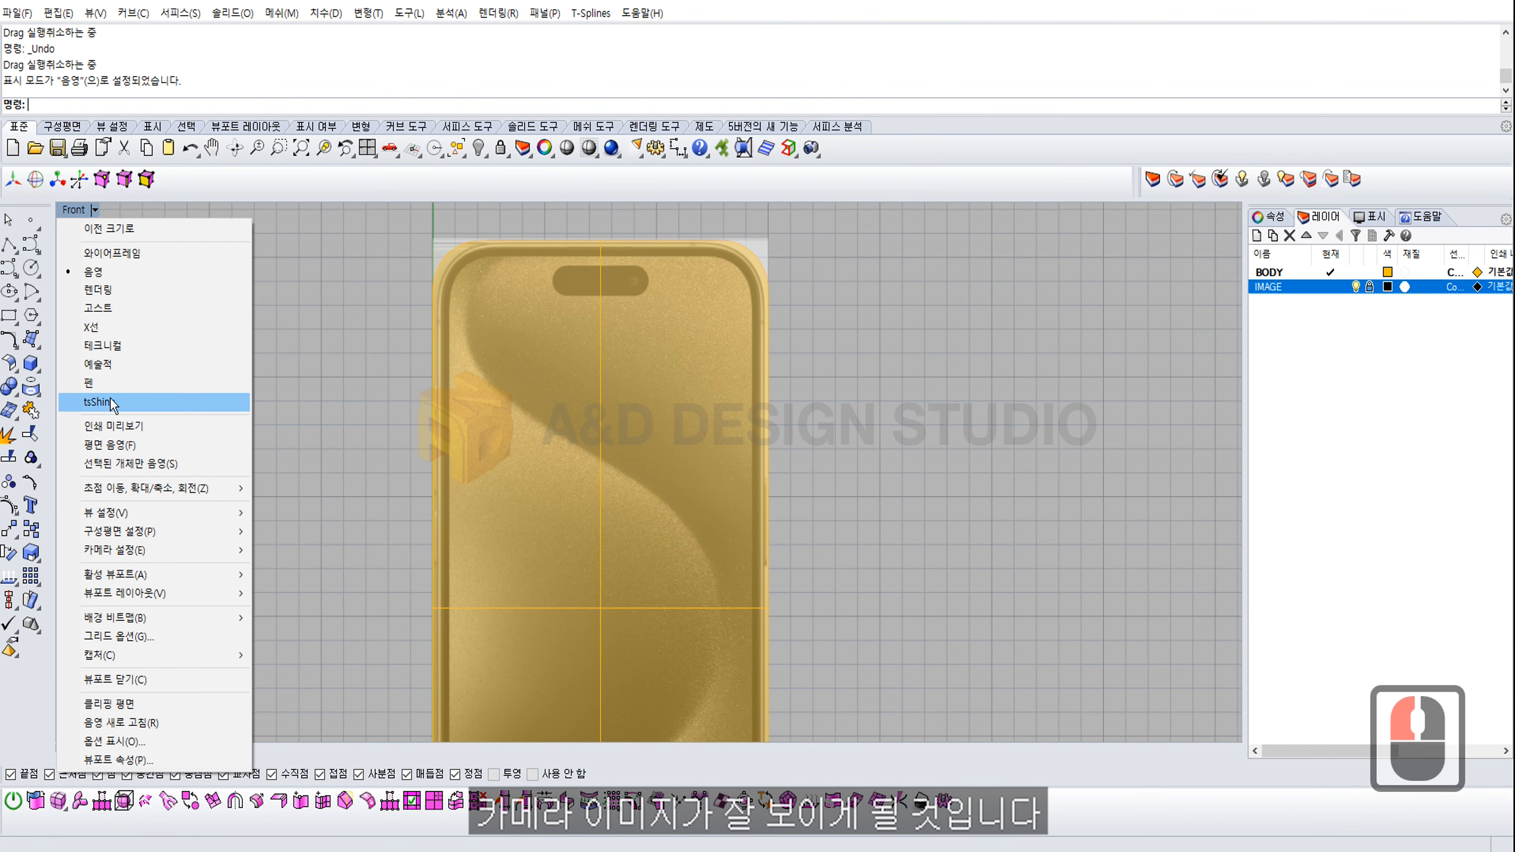
click(153, 514)
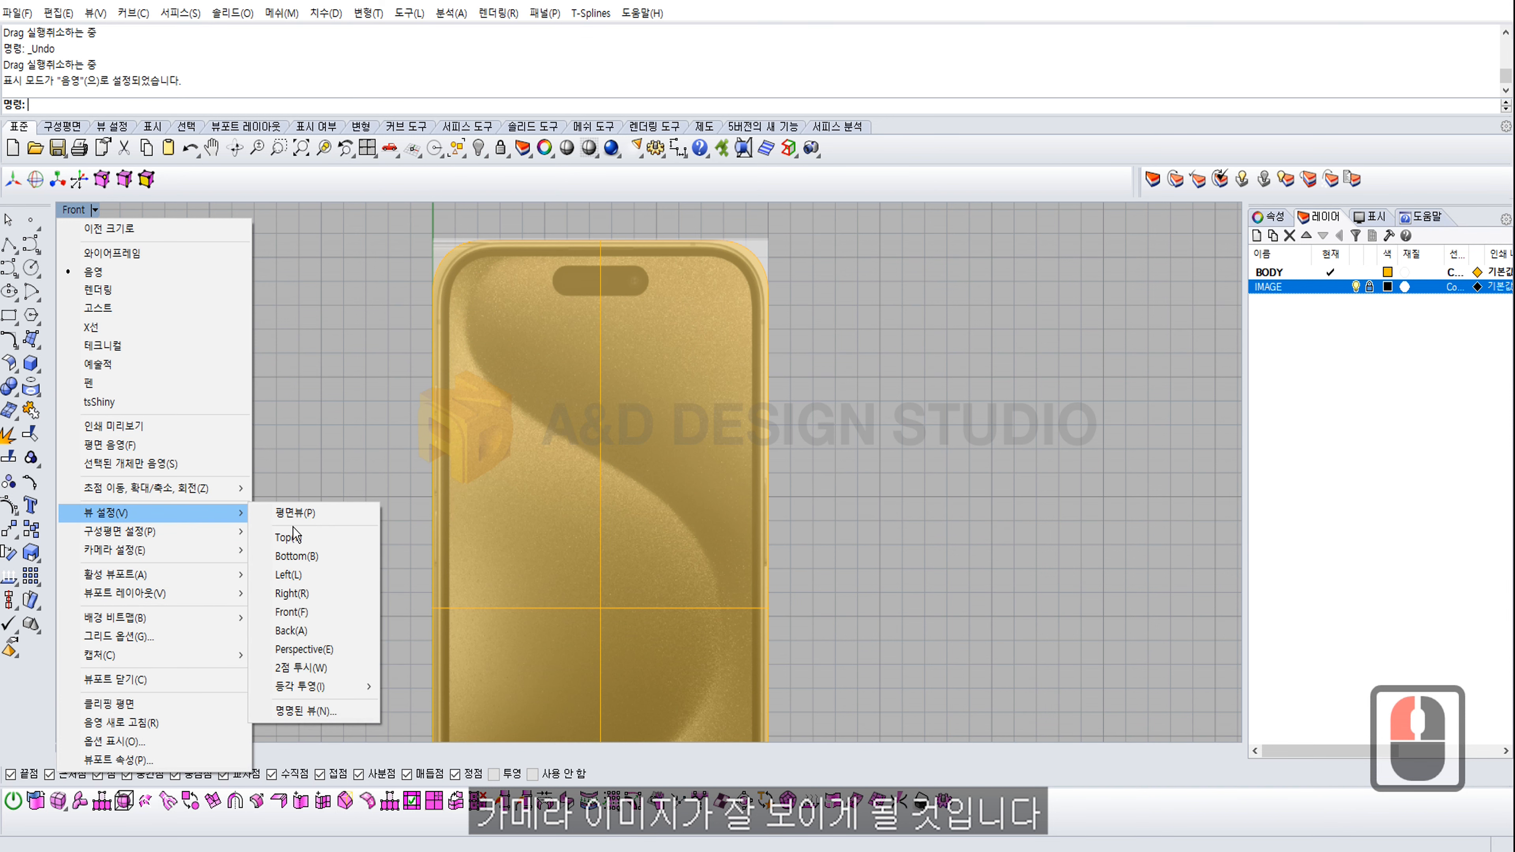
click(291, 631)
Step: Draw a rectangle around the camera bump in the reference image, from its upper corner to the opposite lower corner
click(9, 314)
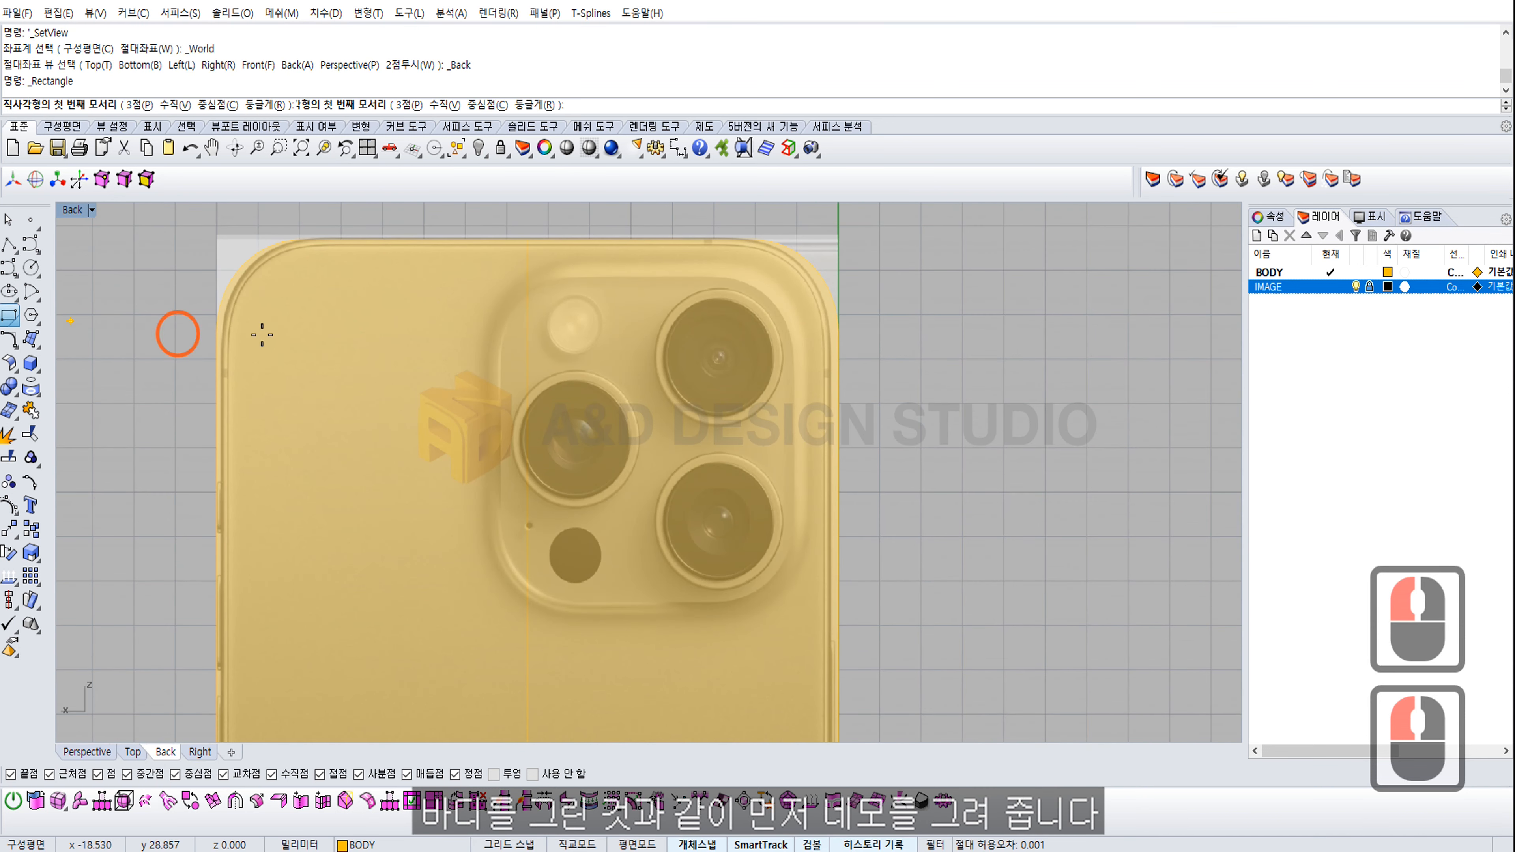
click(504, 283)
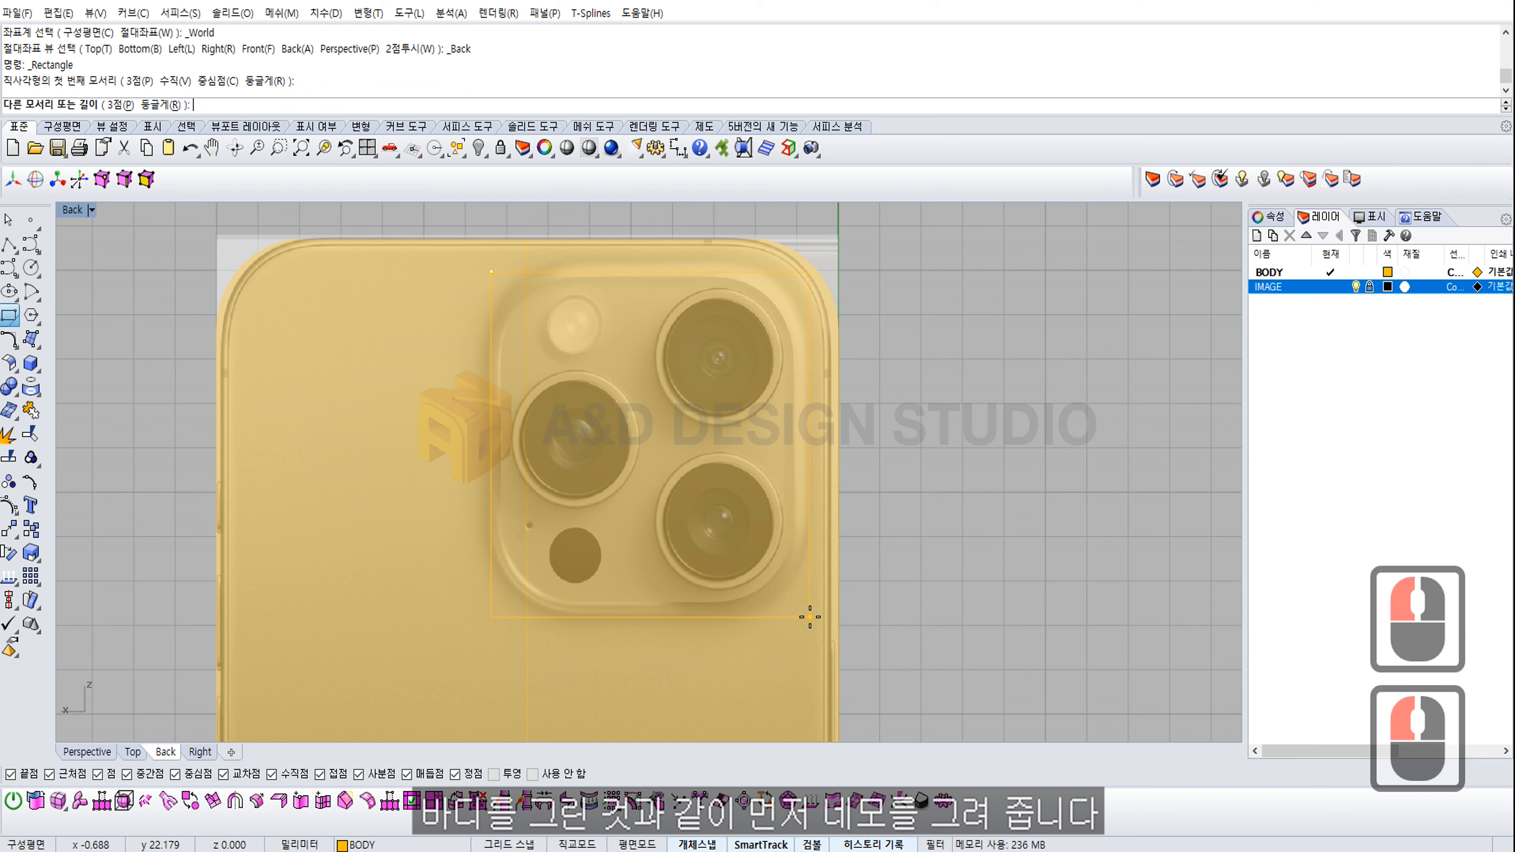
shift+click(723, 595)
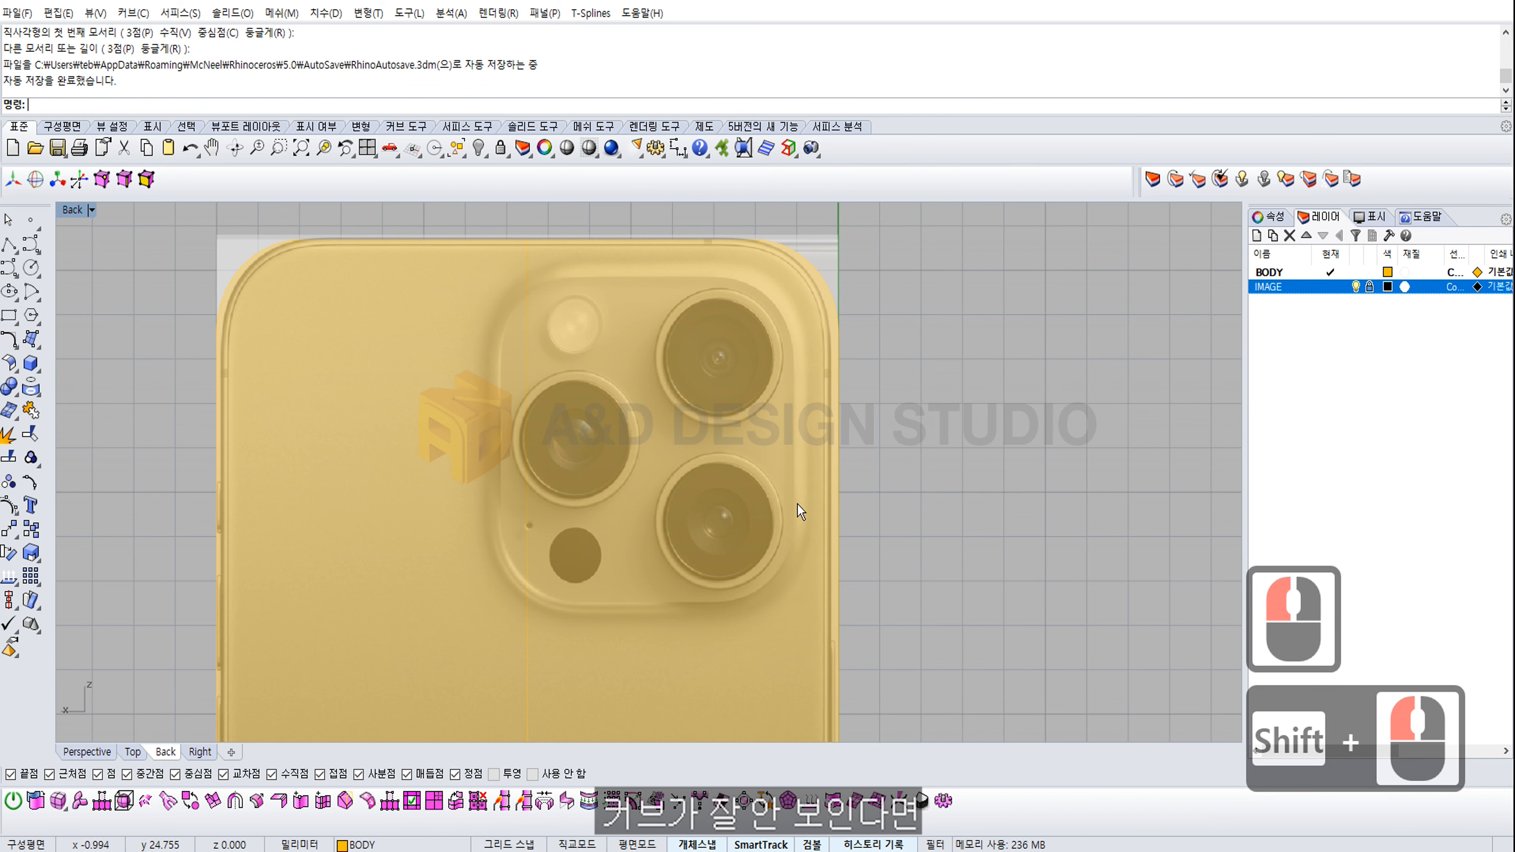
Step: Move the camera rectangle out past the phone body's back face and return to the Back view
click(858, 487)
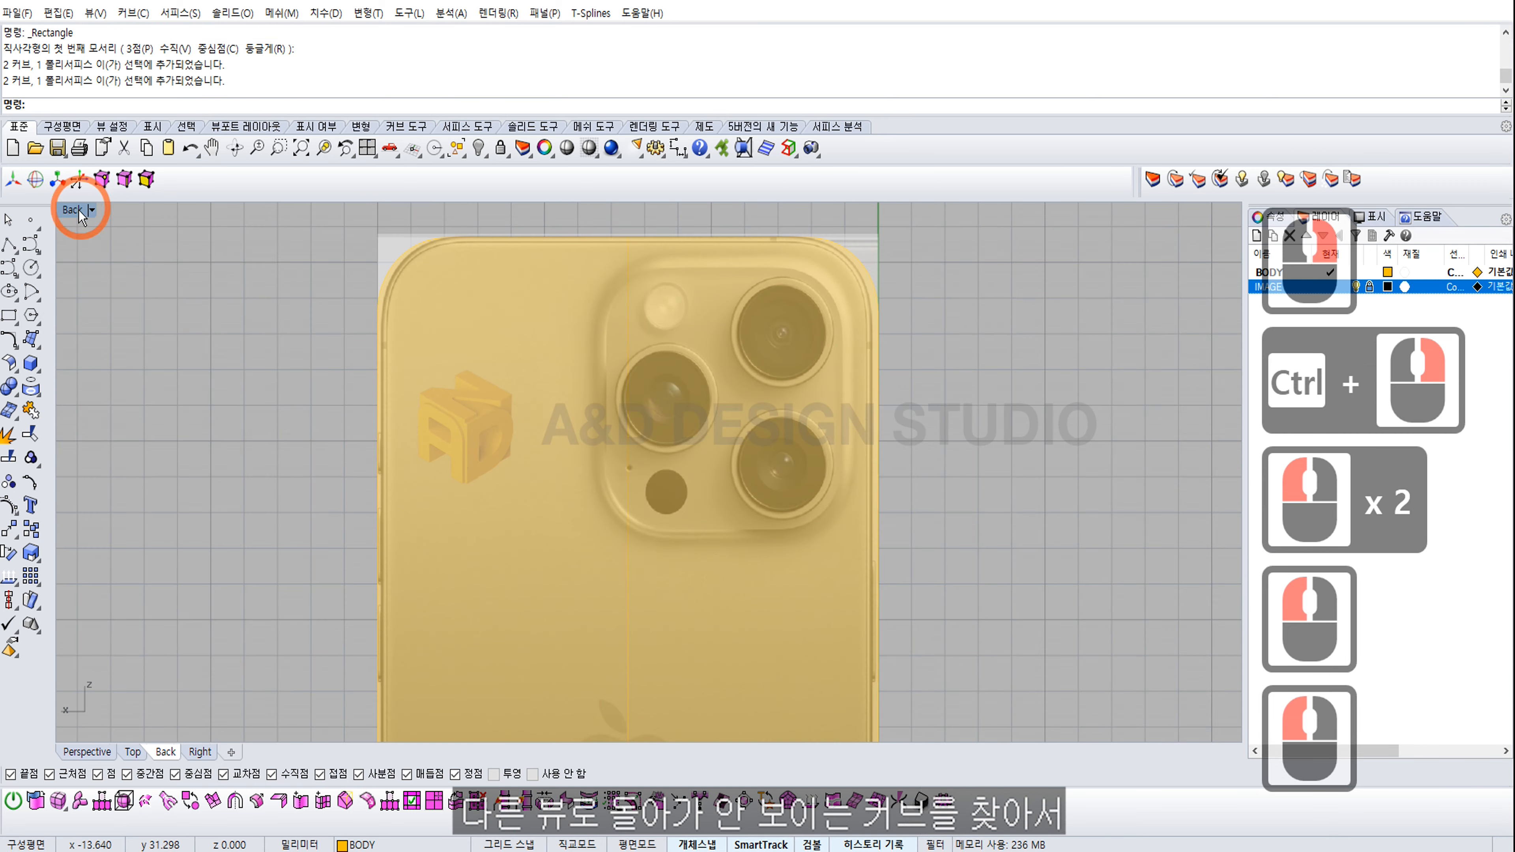
double_click(73, 210)
right_drag(924, 358, 1008, 262)
click(1014, 309)
mouse_move(955, 311)
right_down()
mouse_move(812, 334)
mouse_move(1014, 318)
mouse_move(978, 313)
right_up()
click(854, 338)
drag(877, 298, 829, 312)
click(547, 576)
right_drag(893, 339, 1000, 358)
double_click(74, 482)
shift+right_drag(867, 377, 797, 376)
ctrl+right_drag(924, 259, 953, 229)
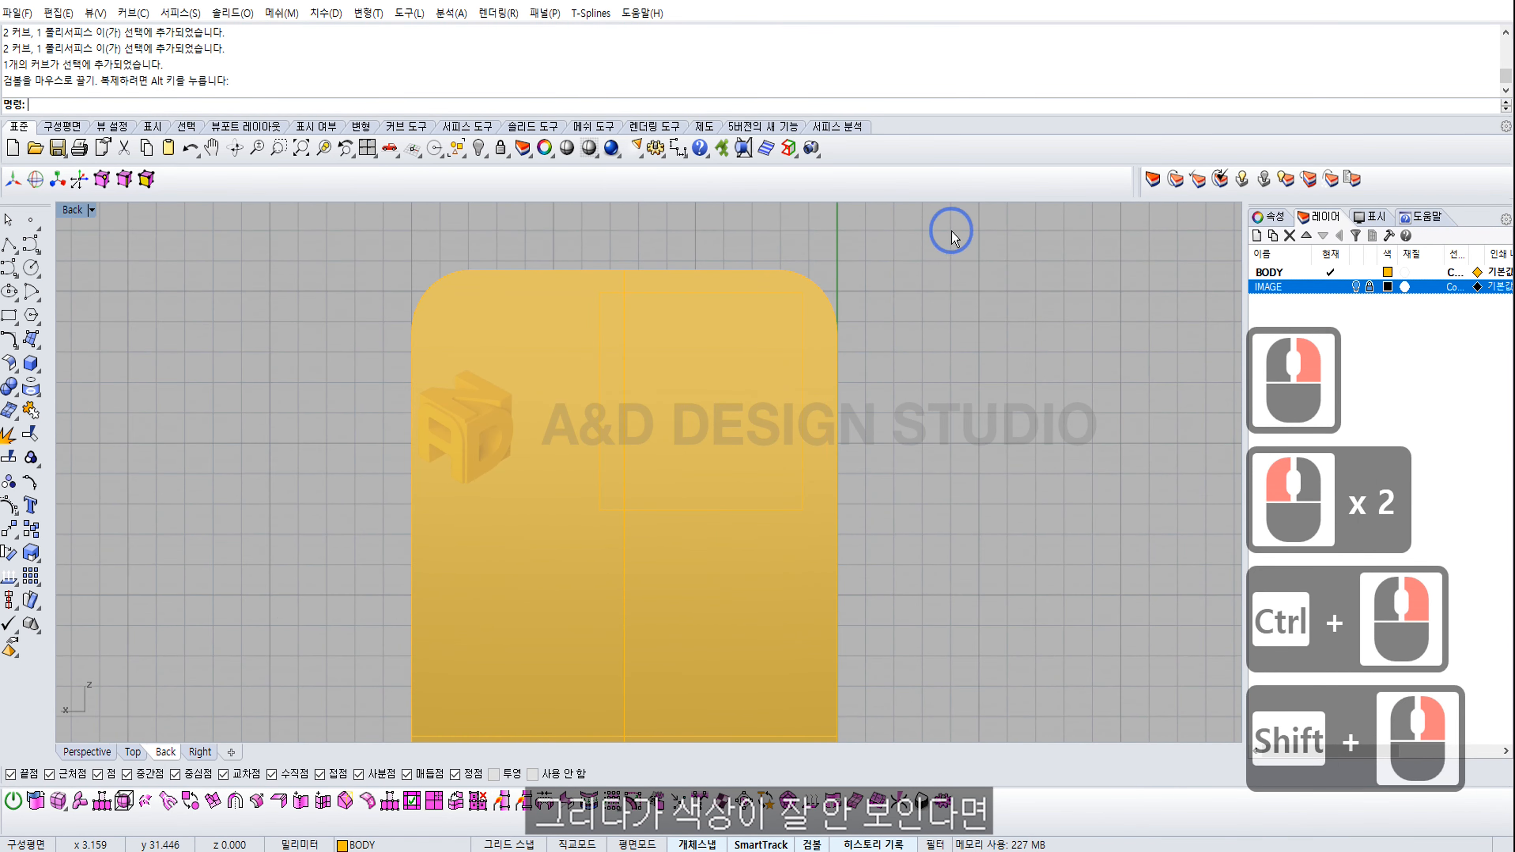
Step: Change the BODY layer's colour to dark green (진한녹색)
drag(954, 232, 787, 370)
shift+right_drag(970, 364, 1071, 368)
click(1071, 368)
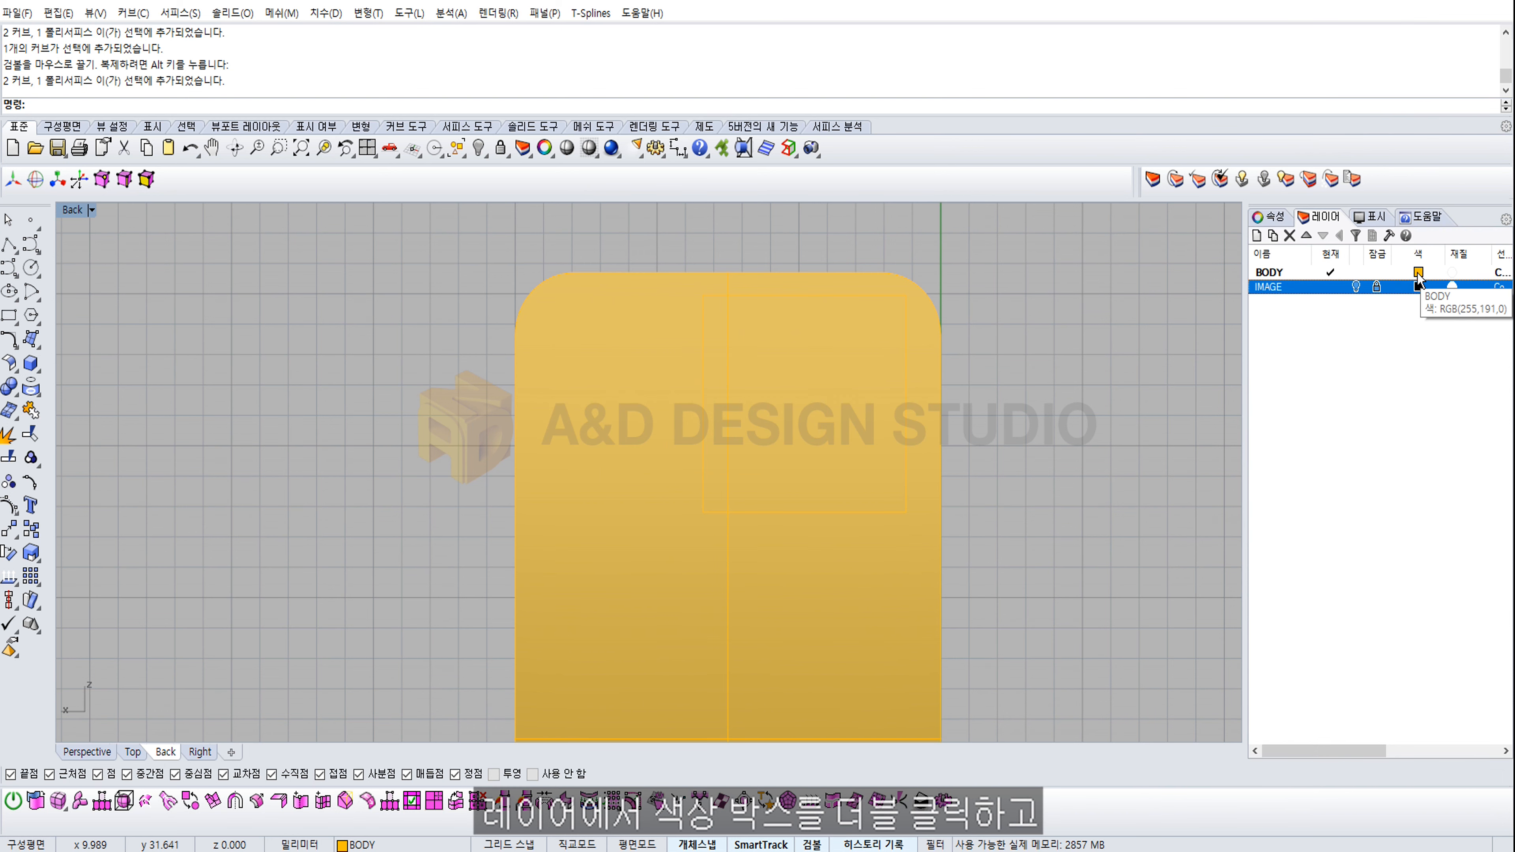
double_click(1417, 273)
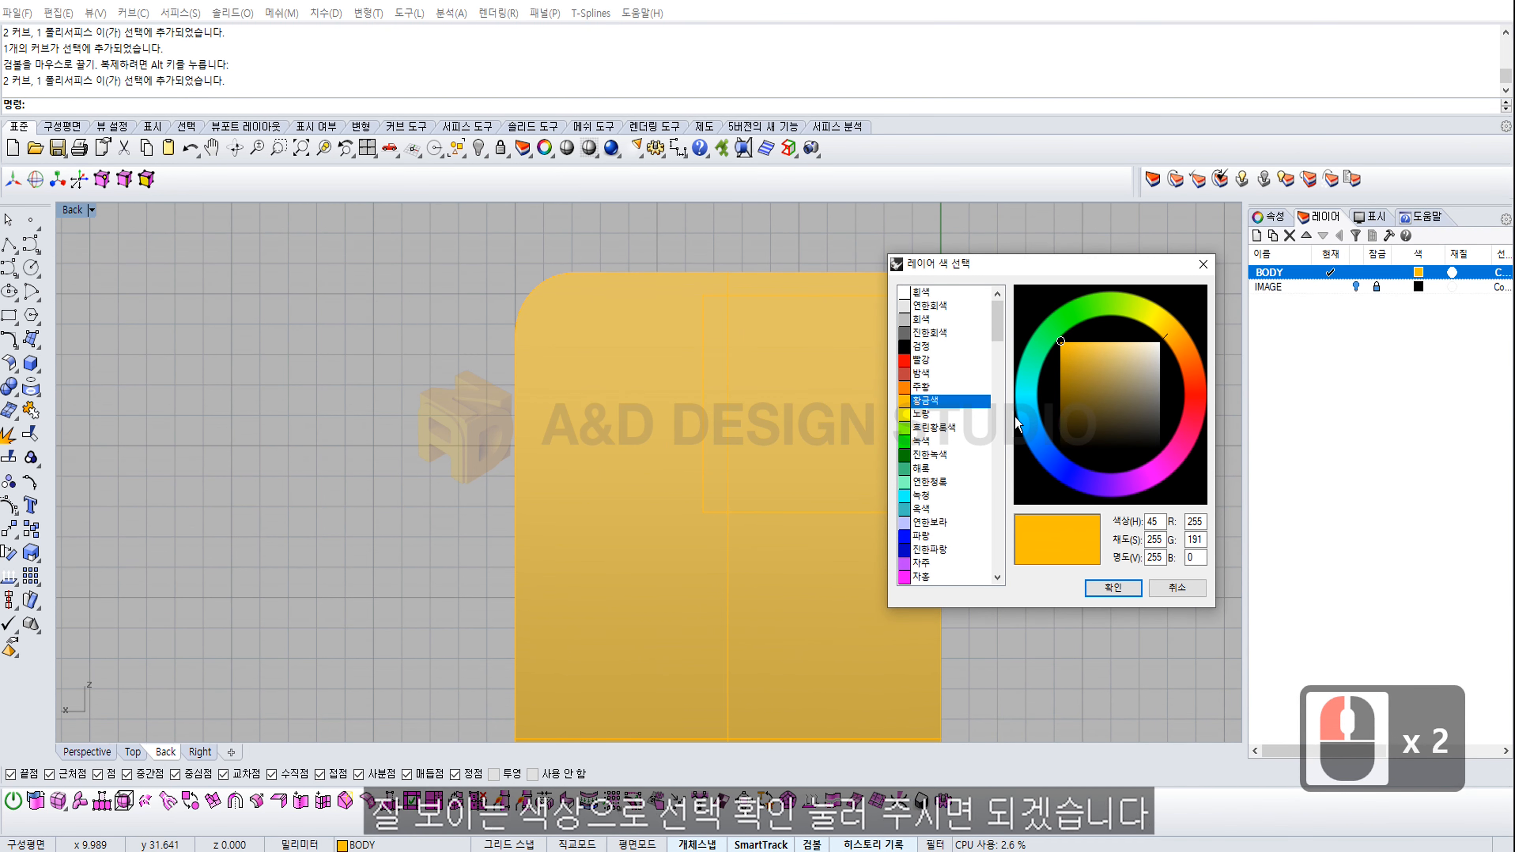
click(1070, 367)
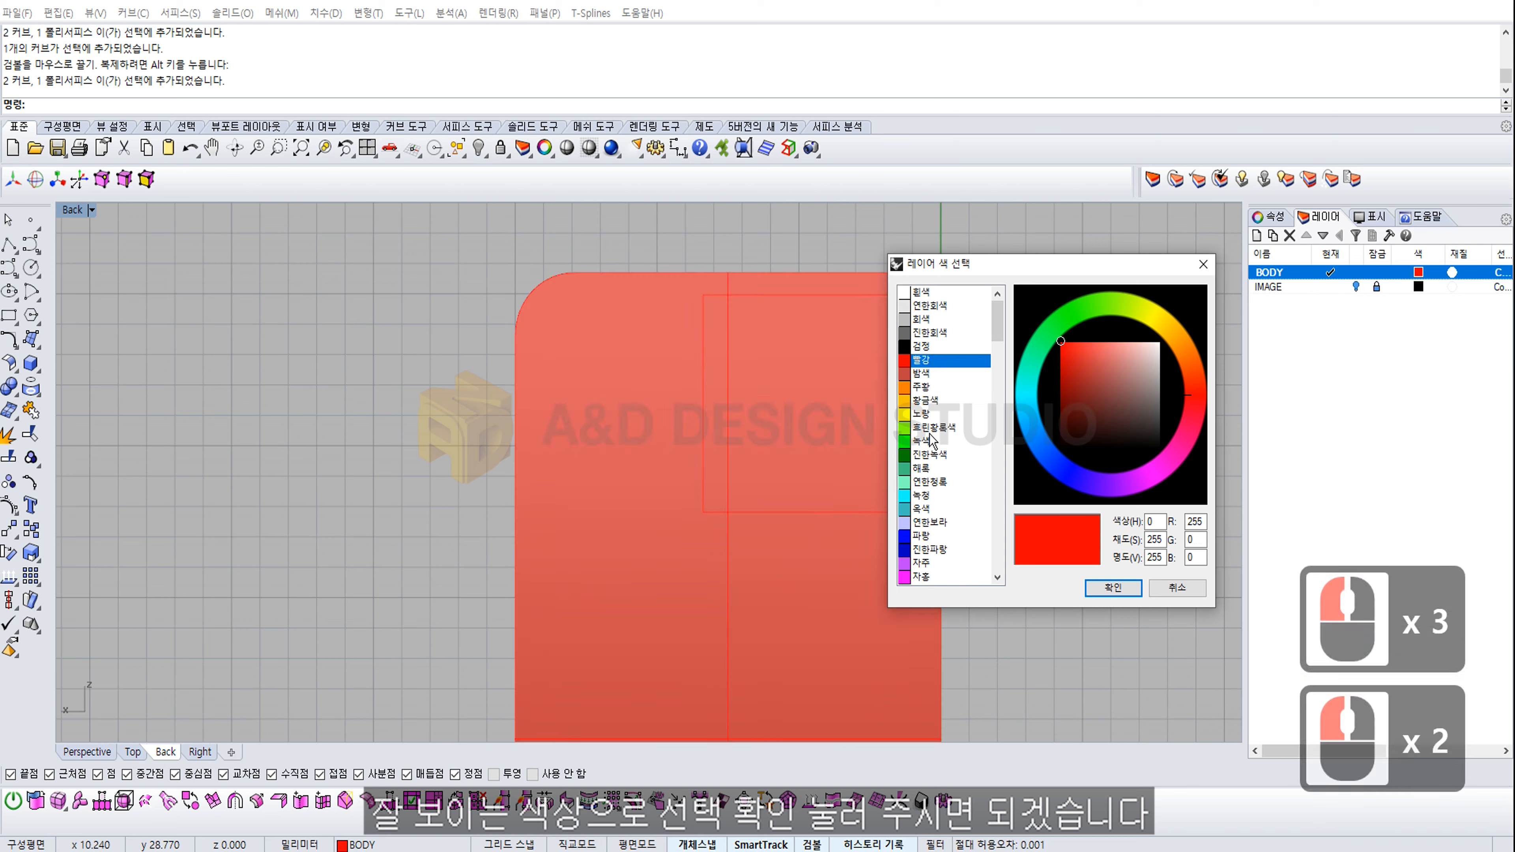
double_click(967, 455)
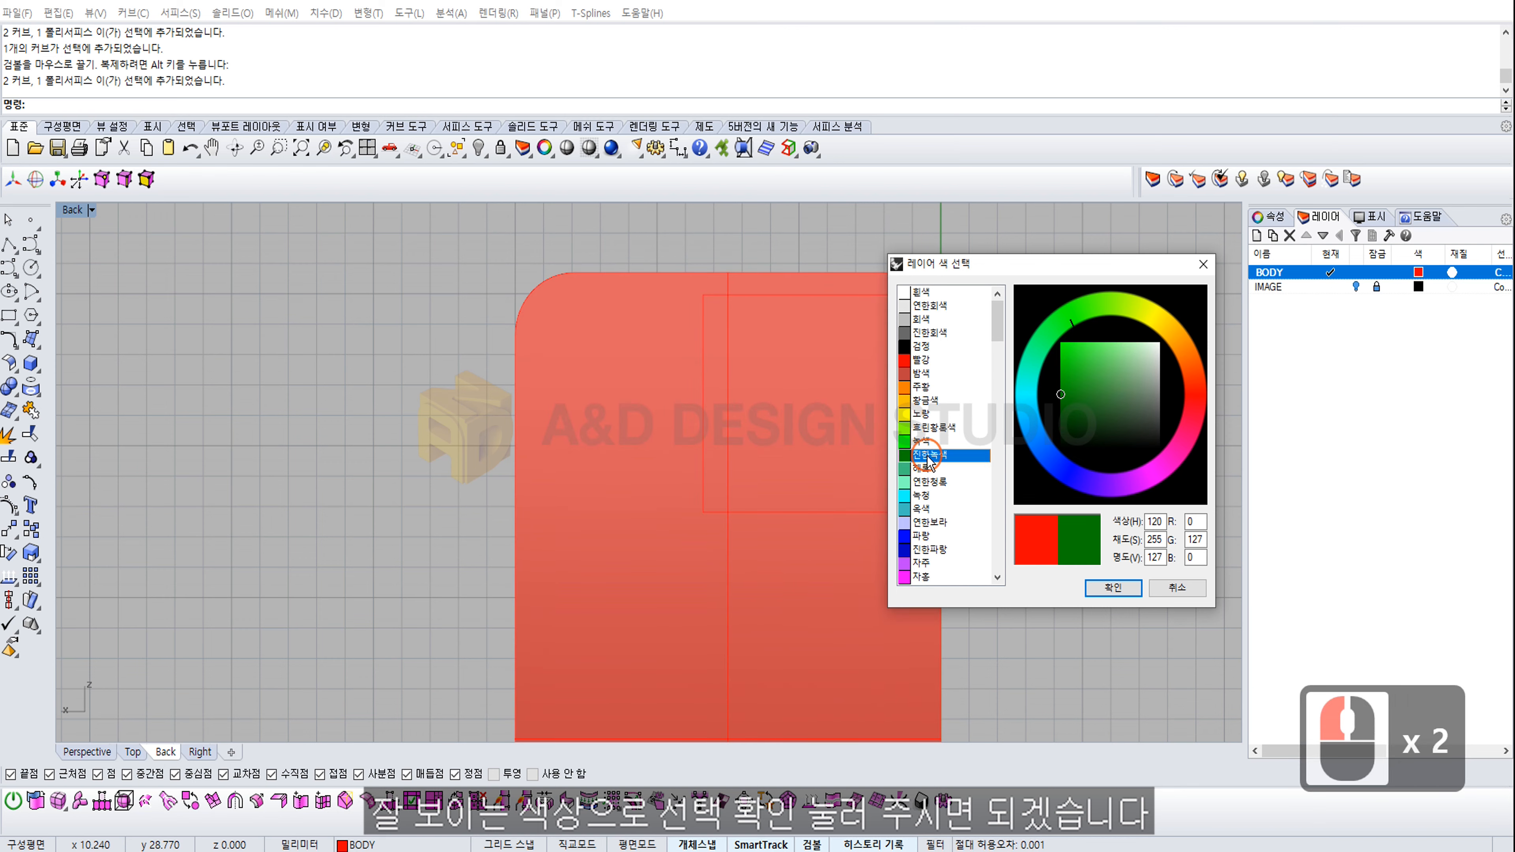
click(1064, 437)
Step: Draw a rounded rectangle with arc corners over the camera rectangle's opposite corners, matching the corner radius to the reference image
ctrl+right_drag(1040, 390, 995, 390)
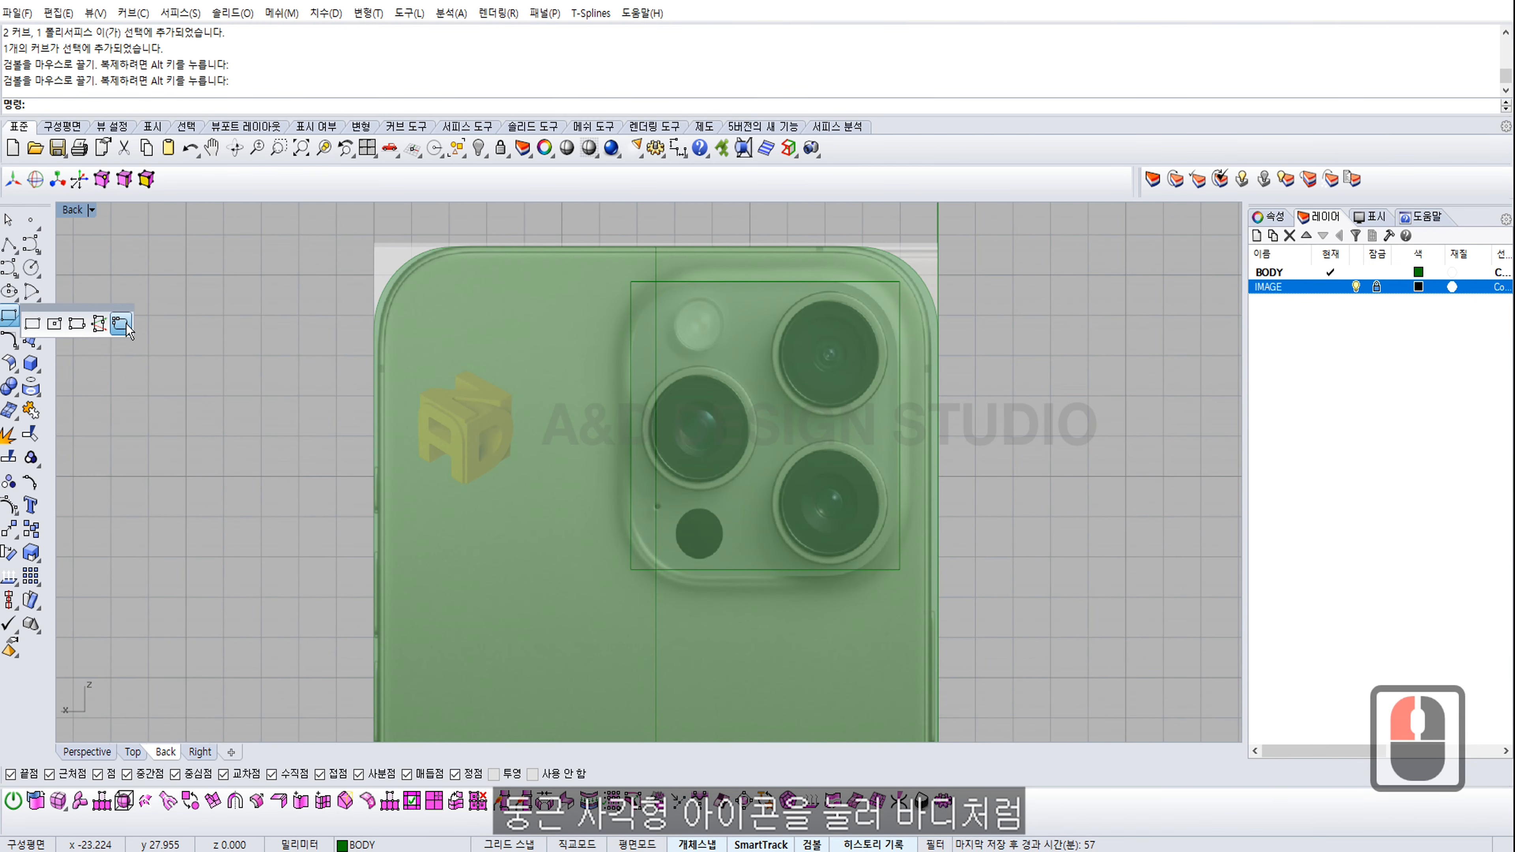
click(122, 325)
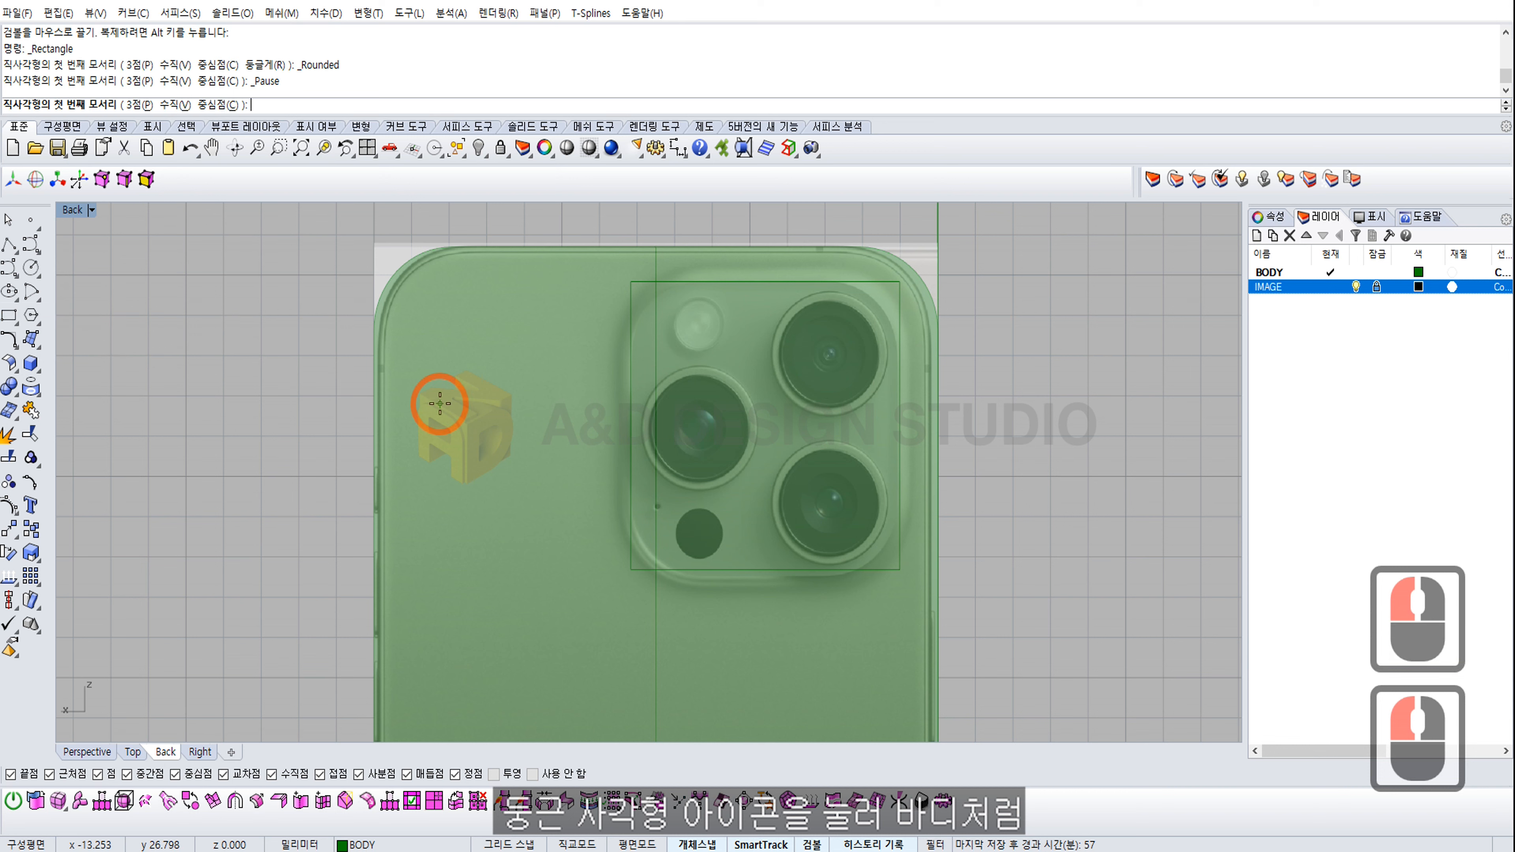
click(632, 280)
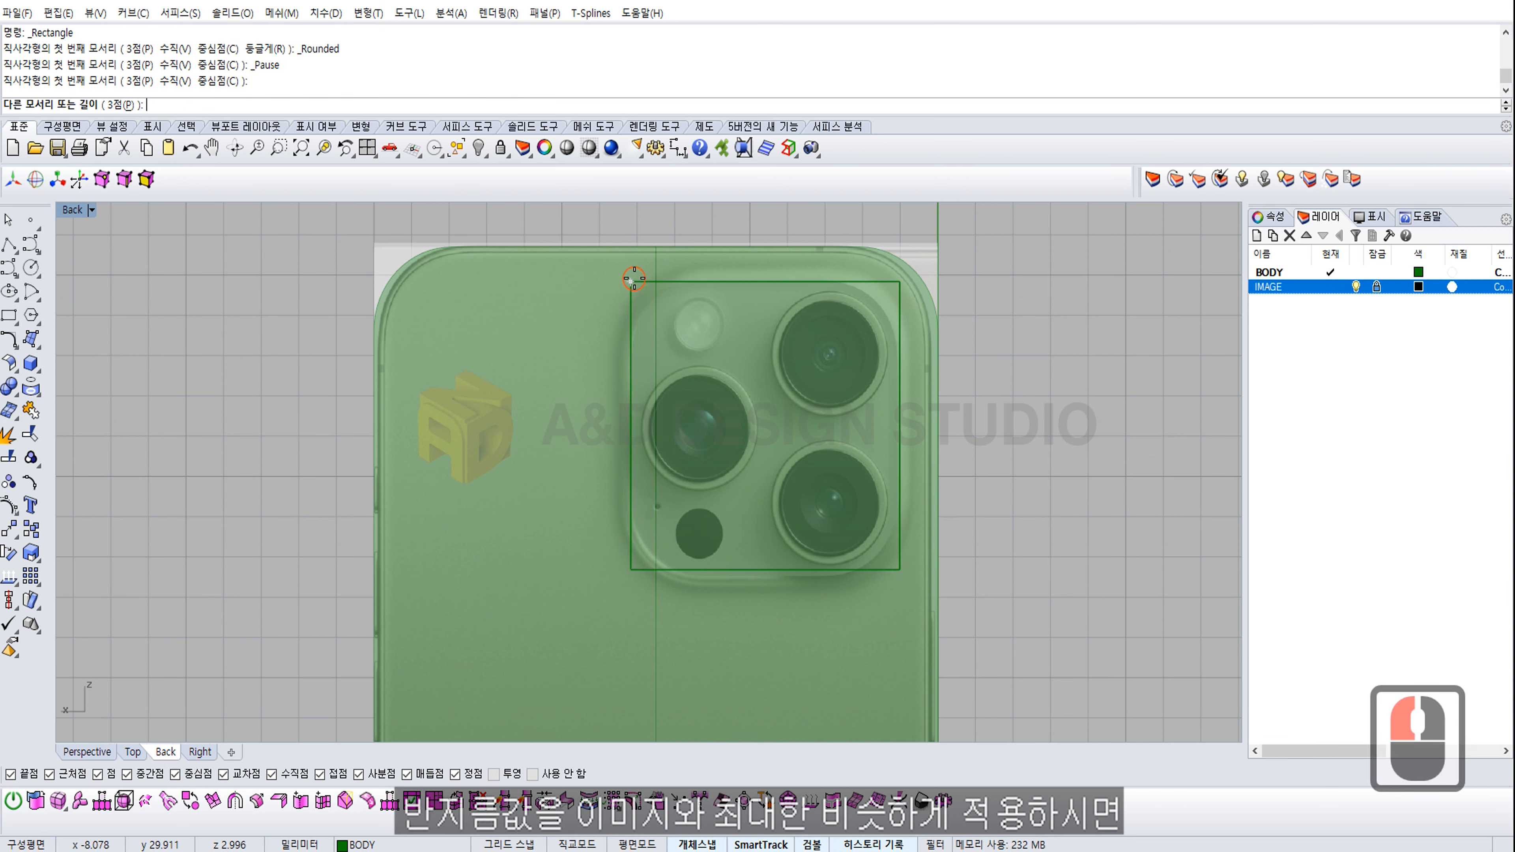
click(900, 569)
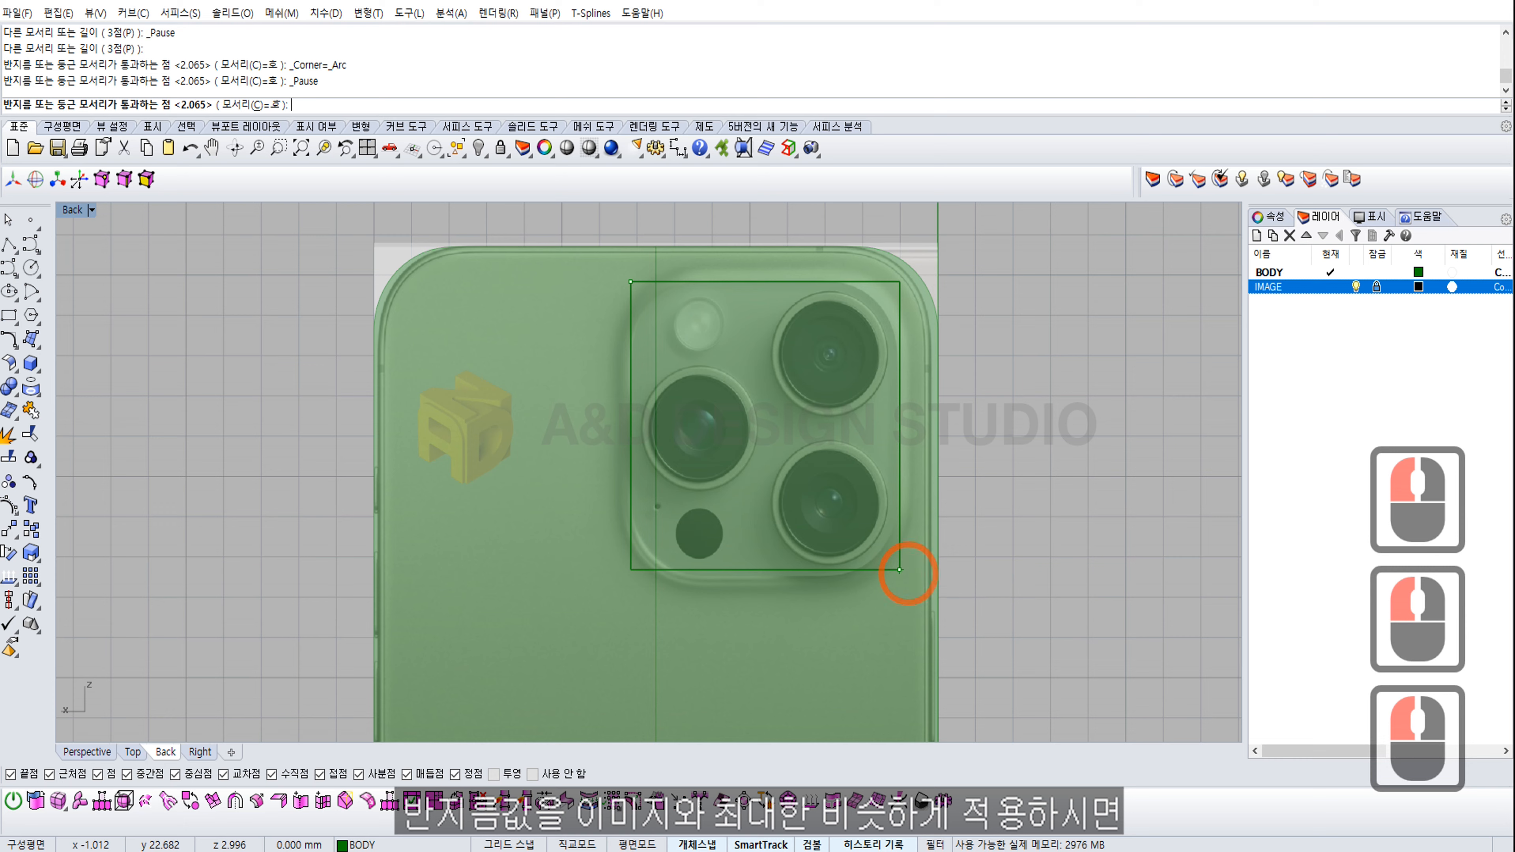
right_drag(905, 551, 713, 551)
click(766, 428)
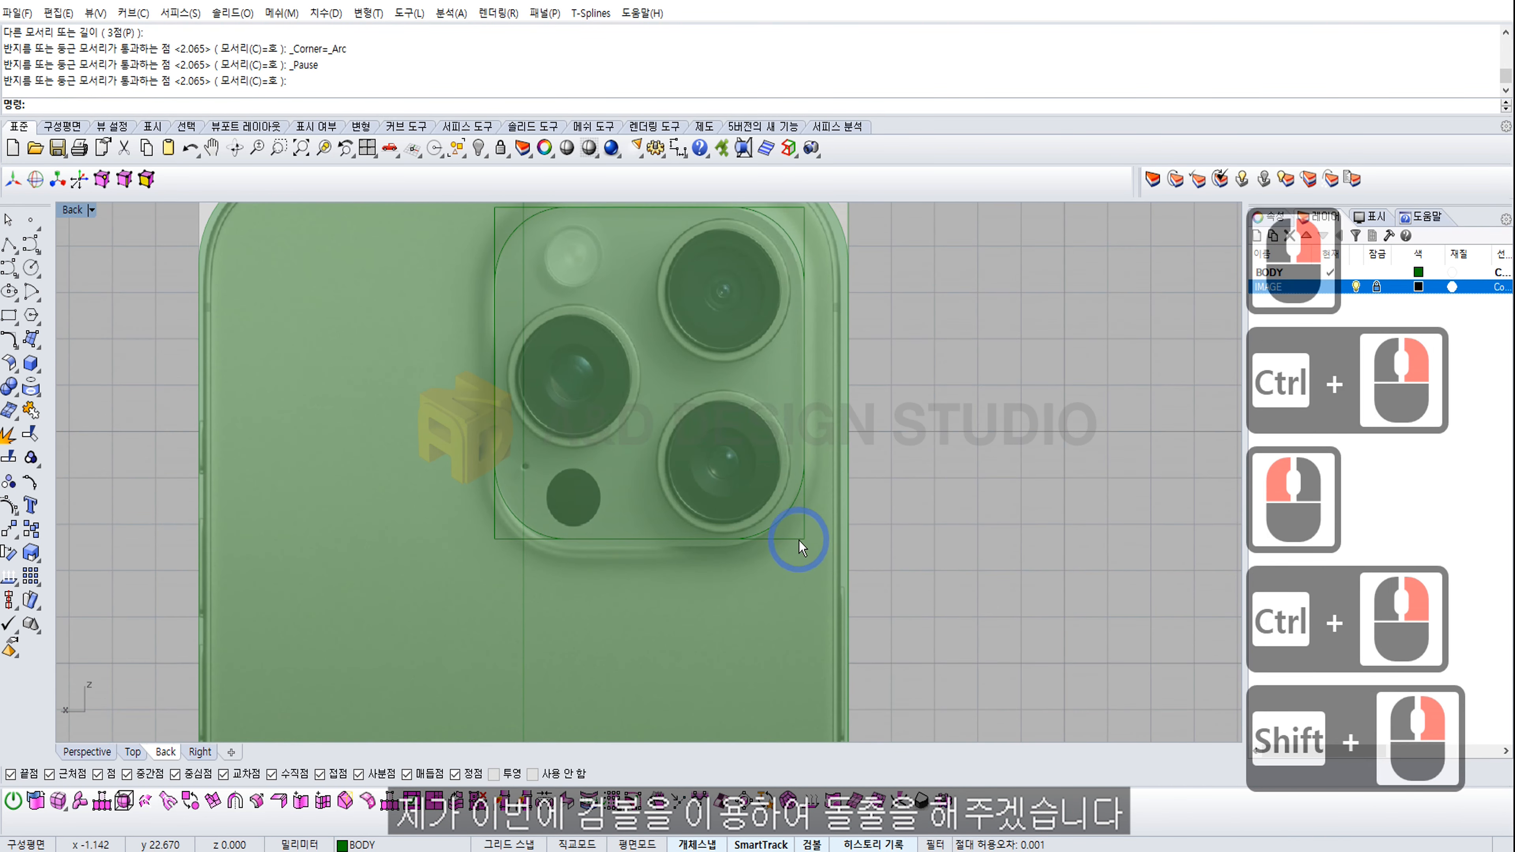
Step: Delete the sharp-cornered camera rectangle, keeping only the rounded one
click(798, 541)
key(Delete)
ctrl+right_drag(800, 528, 792, 566)
ctrl+right_drag(799, 466, 811, 421)
Step: Extrude the rounded camera curve about 3.27 mm through the phone body with the gumball in the Right view
click(811, 421)
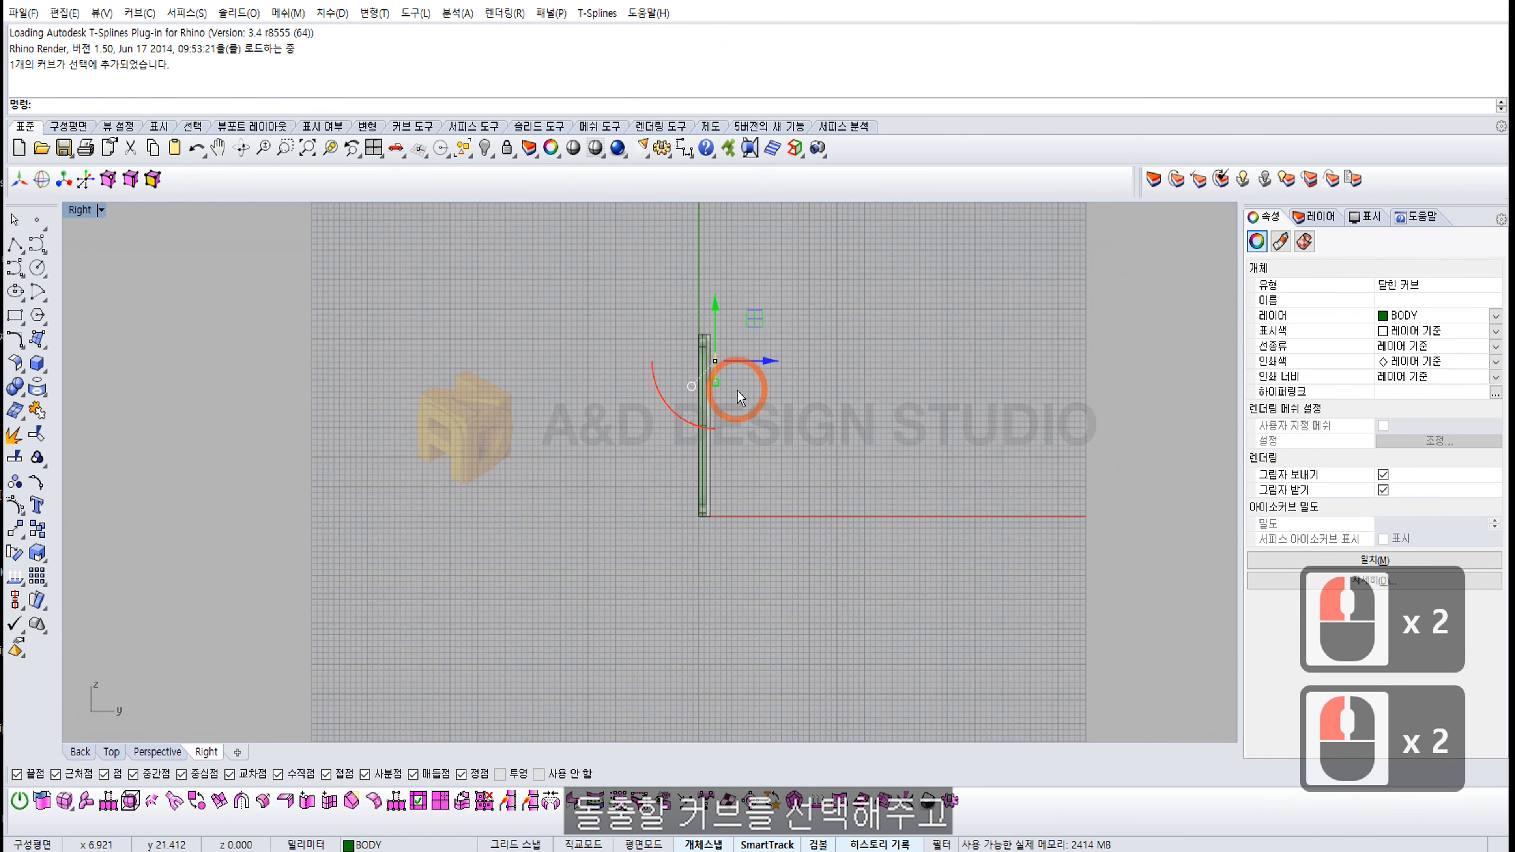
ctrl+right_drag(763, 394, 800, 263)
shift+right_drag(656, 286, 814, 385)
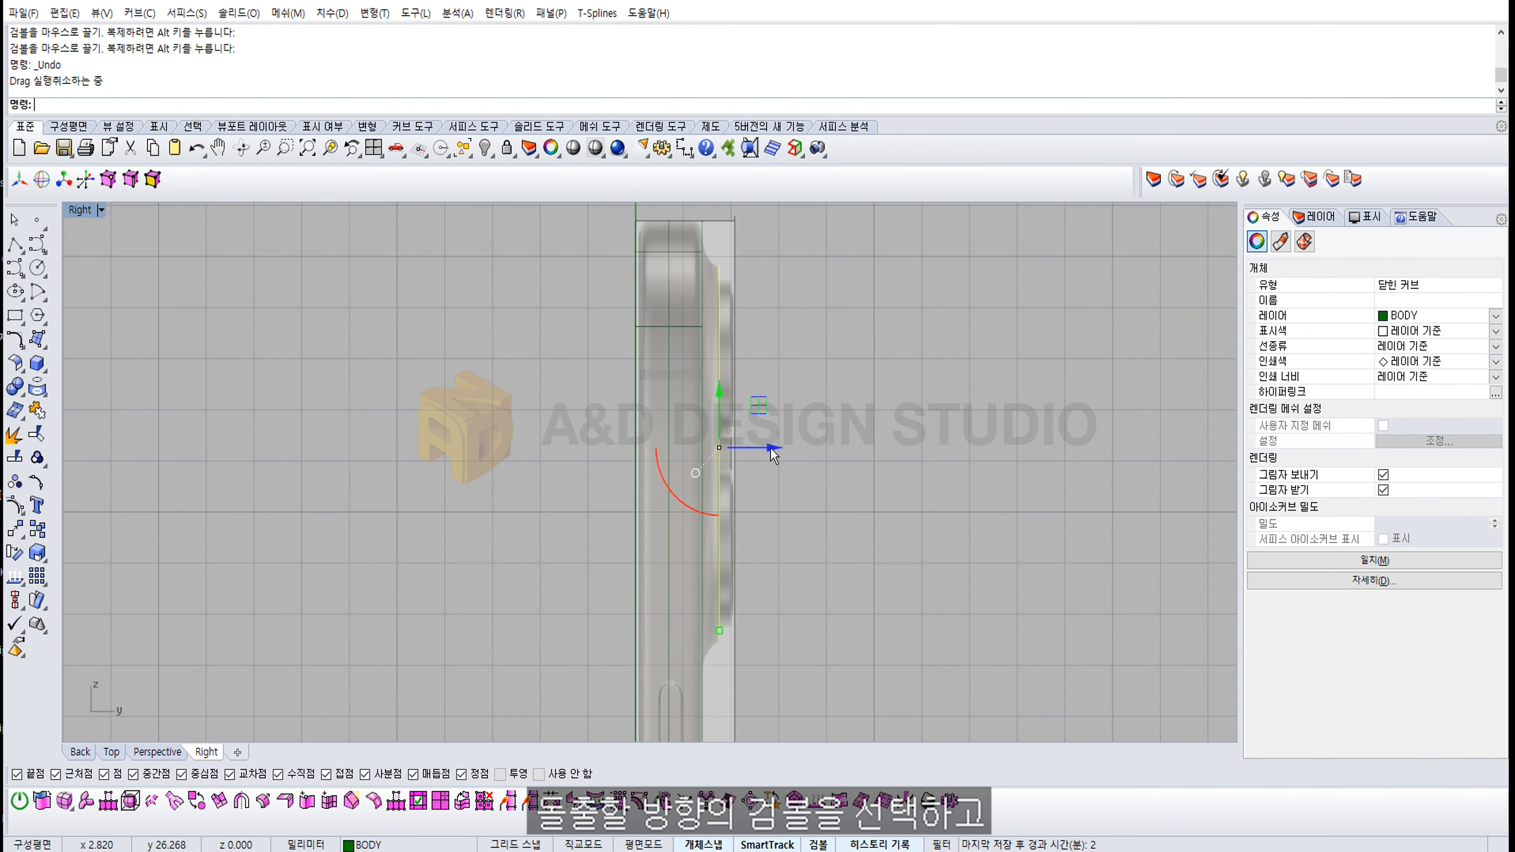
drag(772, 454, 614, 447)
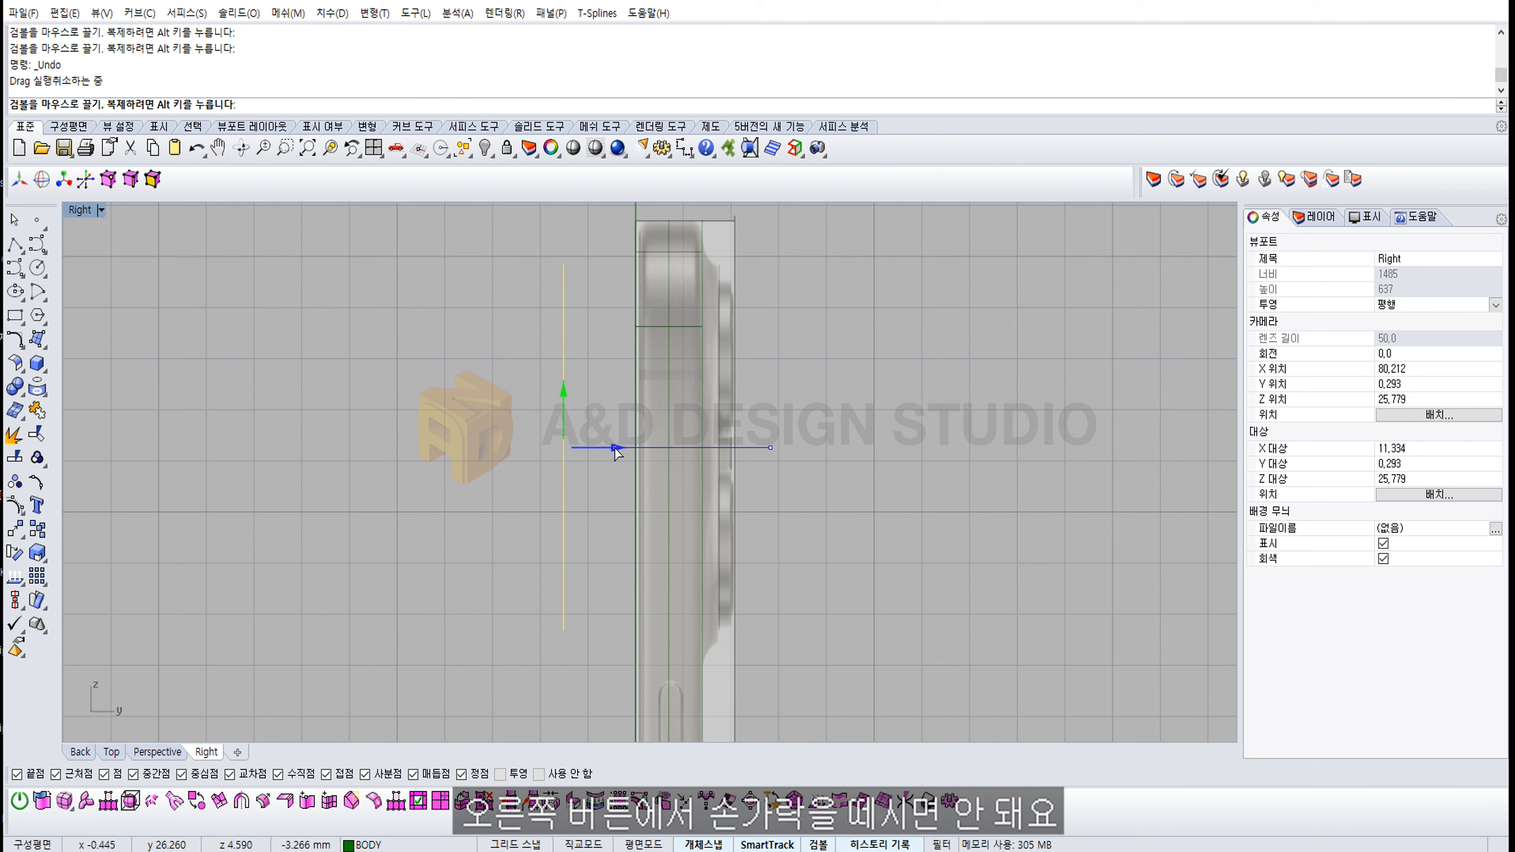
ctrl+drag(615, 447, 614, 447)
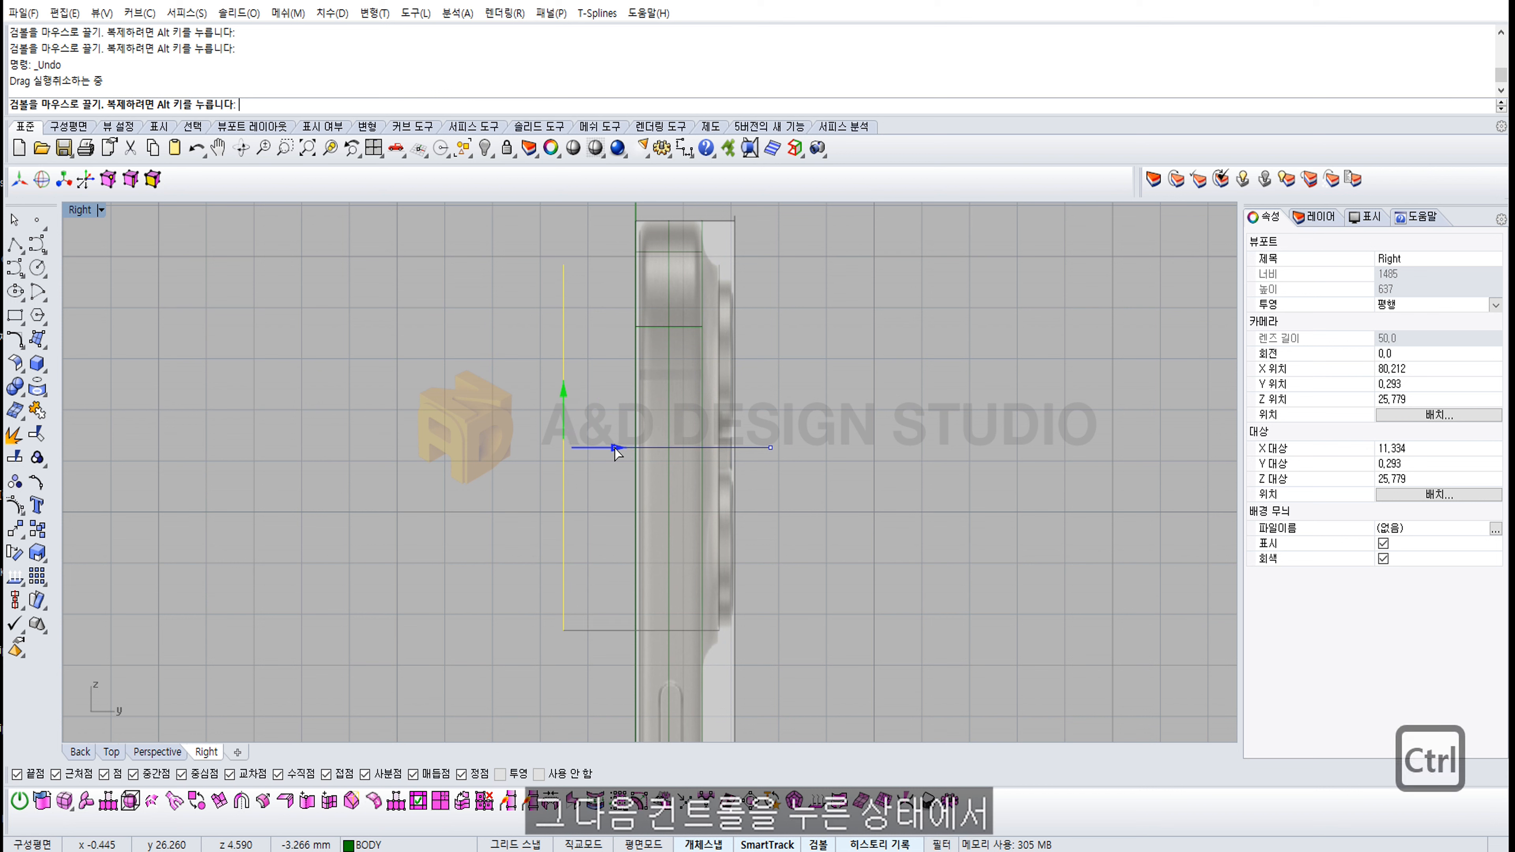
ctrl+drag(614, 447, 615, 447)
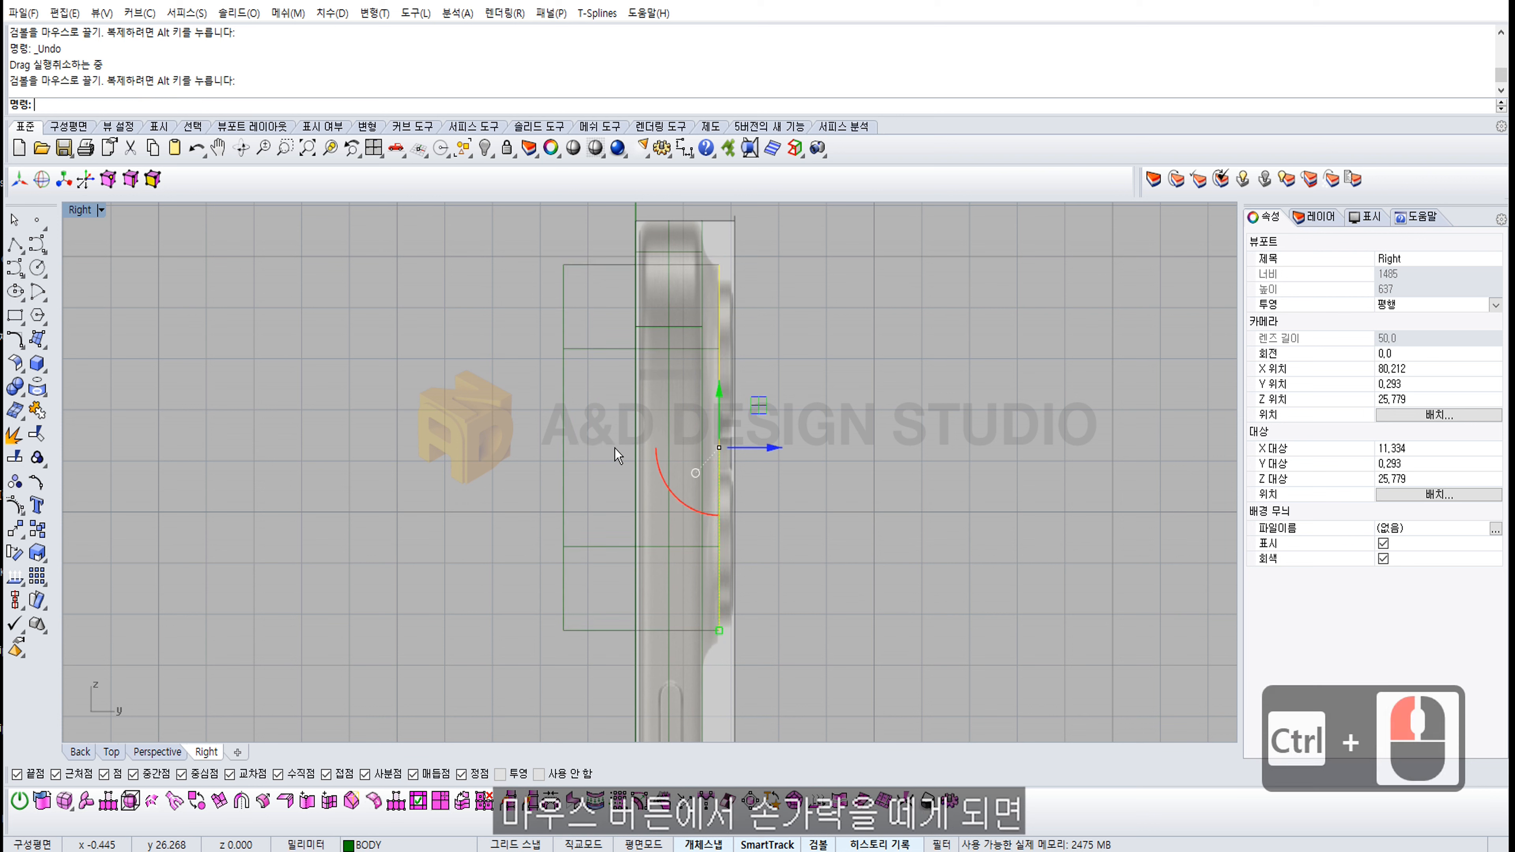
Step: Return to the Perspective view and hide the IMAGE layer to expose the body and camera extrusion
click(941, 398)
click(119, 220)
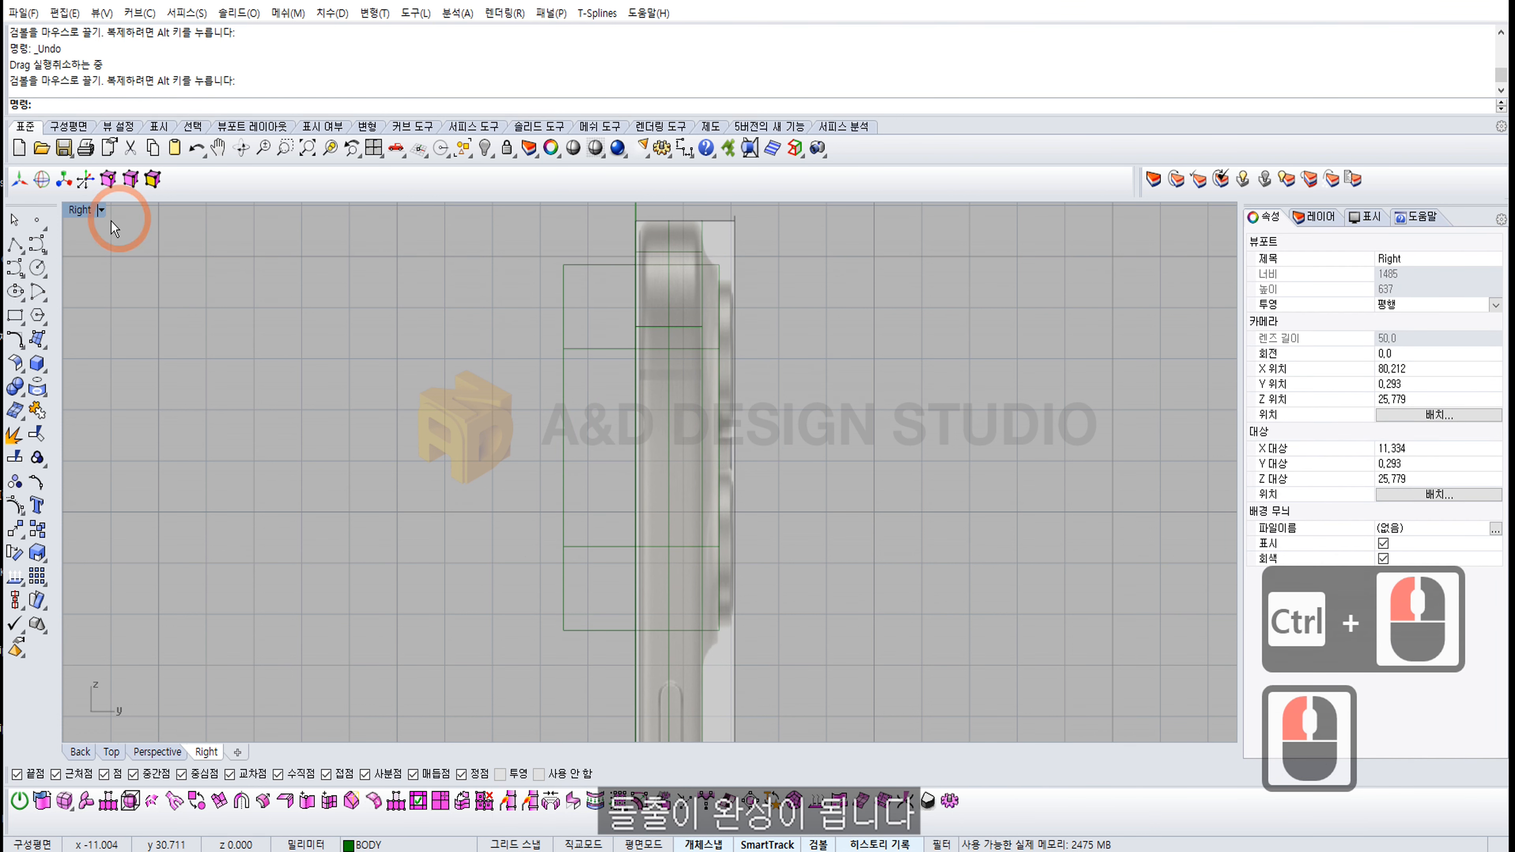
double_click(82, 212)
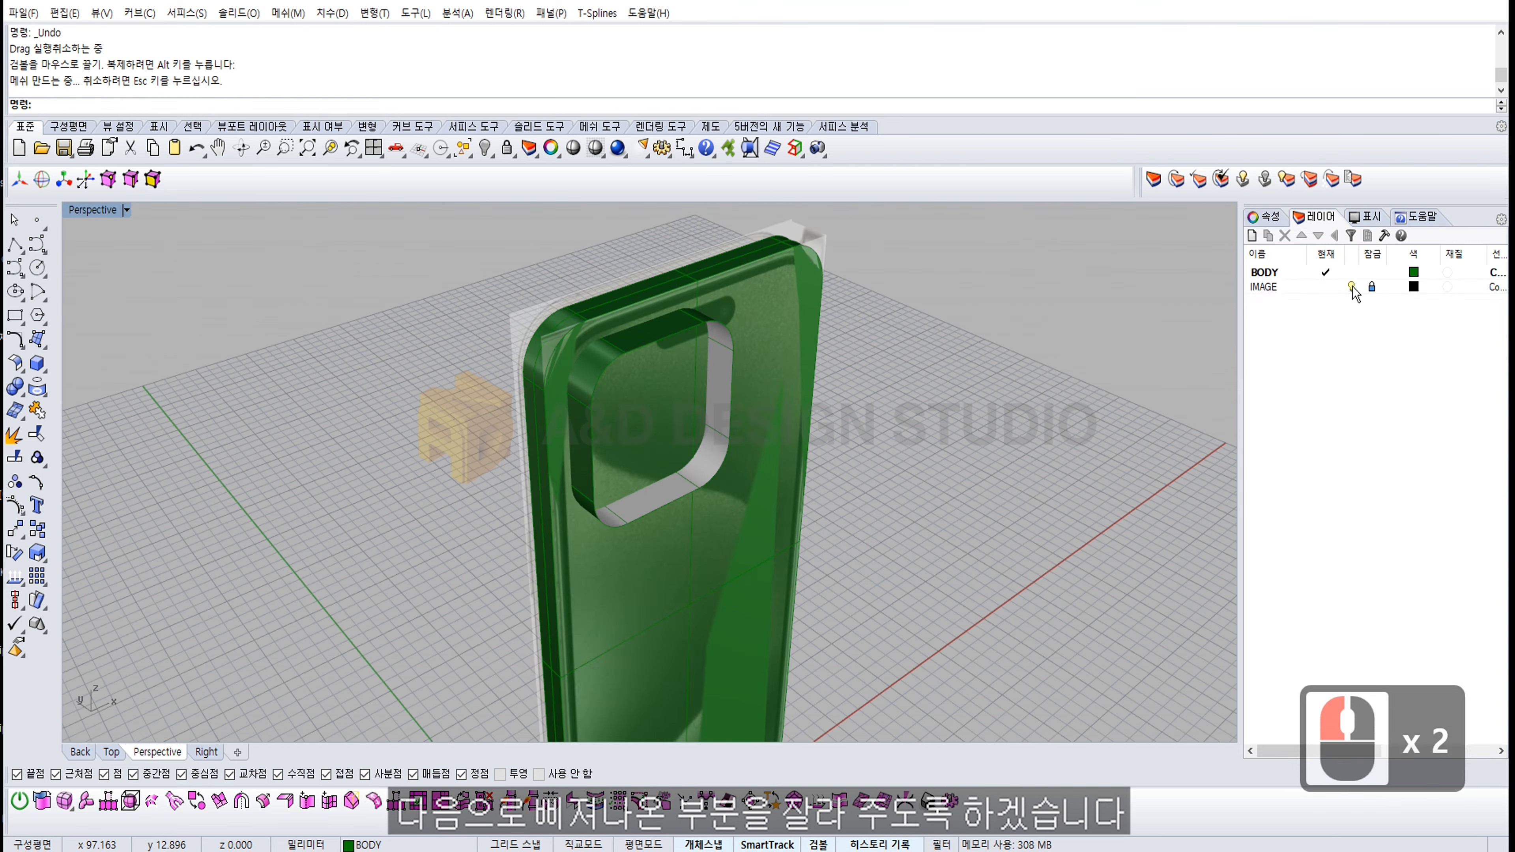
click(1351, 287)
click(898, 447)
right_drag(899, 448, 519, 558)
Step: Explode the joined phone body into separate surfaces
click(582, 616)
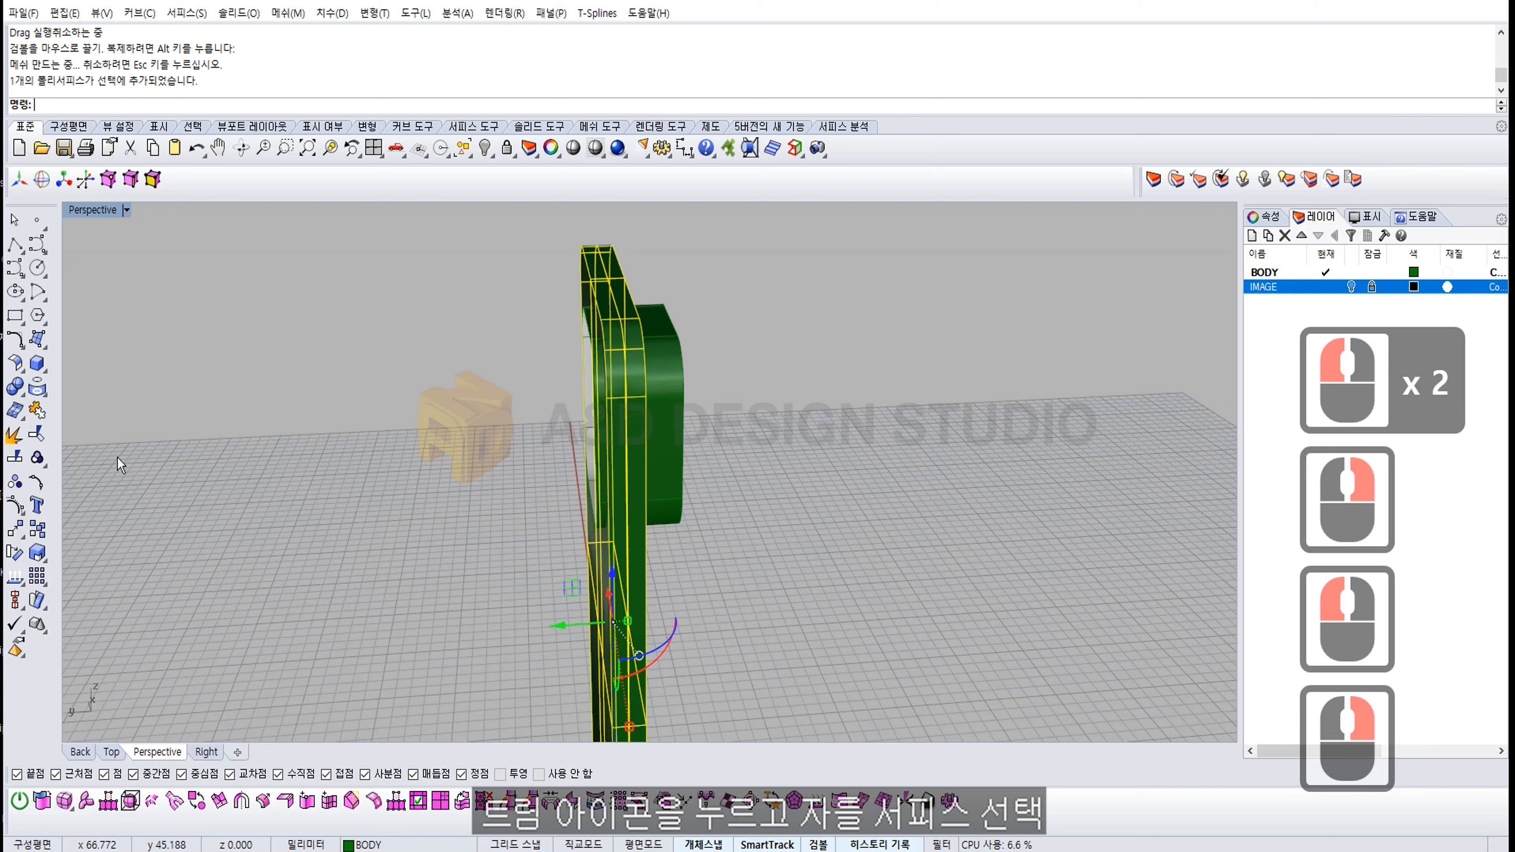
click(14, 438)
click(432, 431)
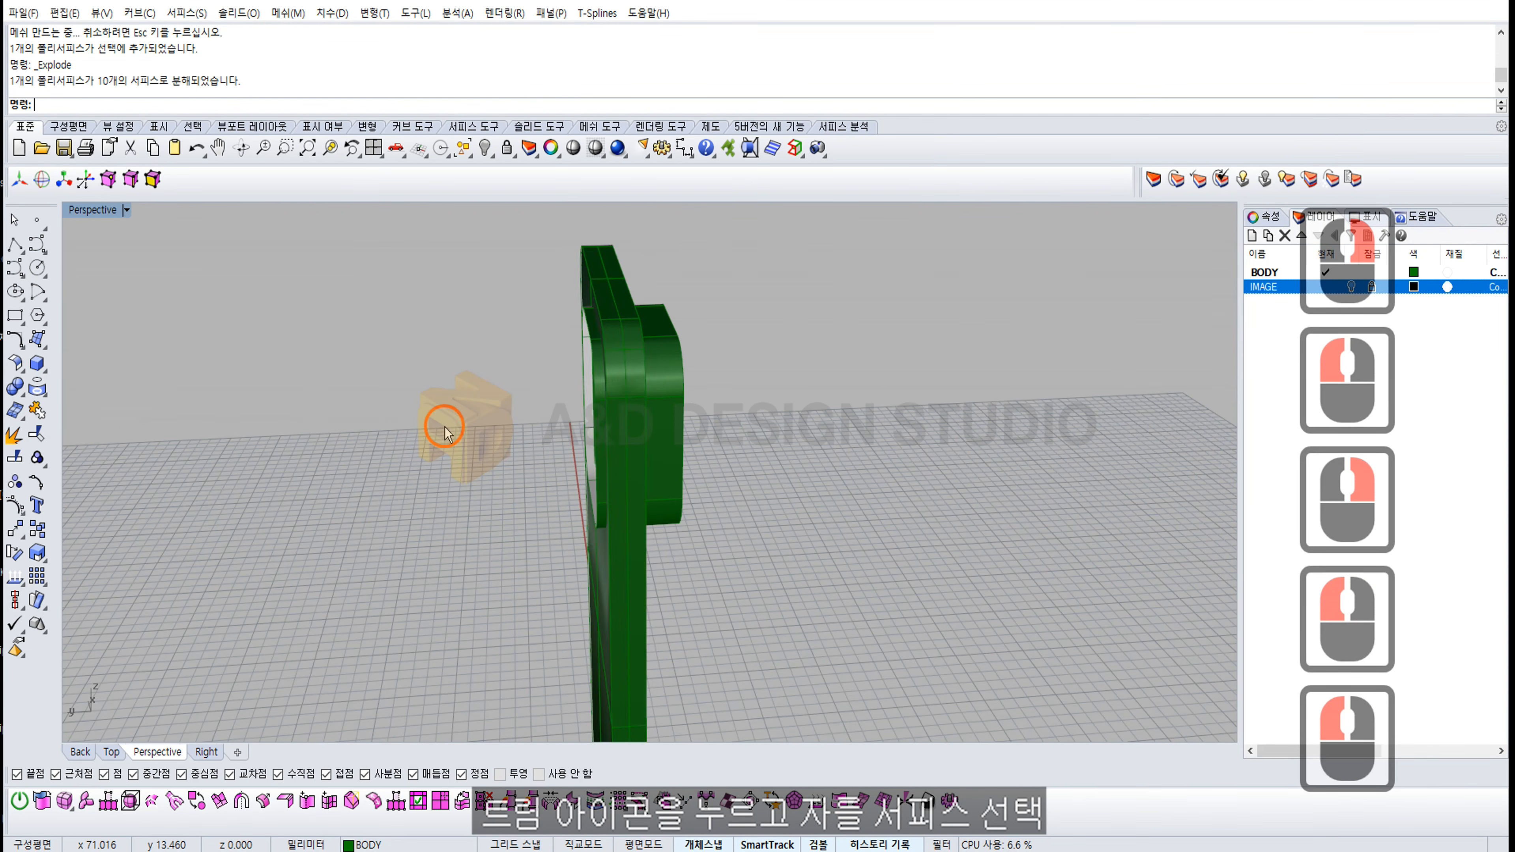
Step: Trim the camera extrusion against the body's large planar surface, using that surface as the cutting object
right_drag(439, 423, 558, 331)
click(558, 253)
click(603, 314)
click(37, 434)
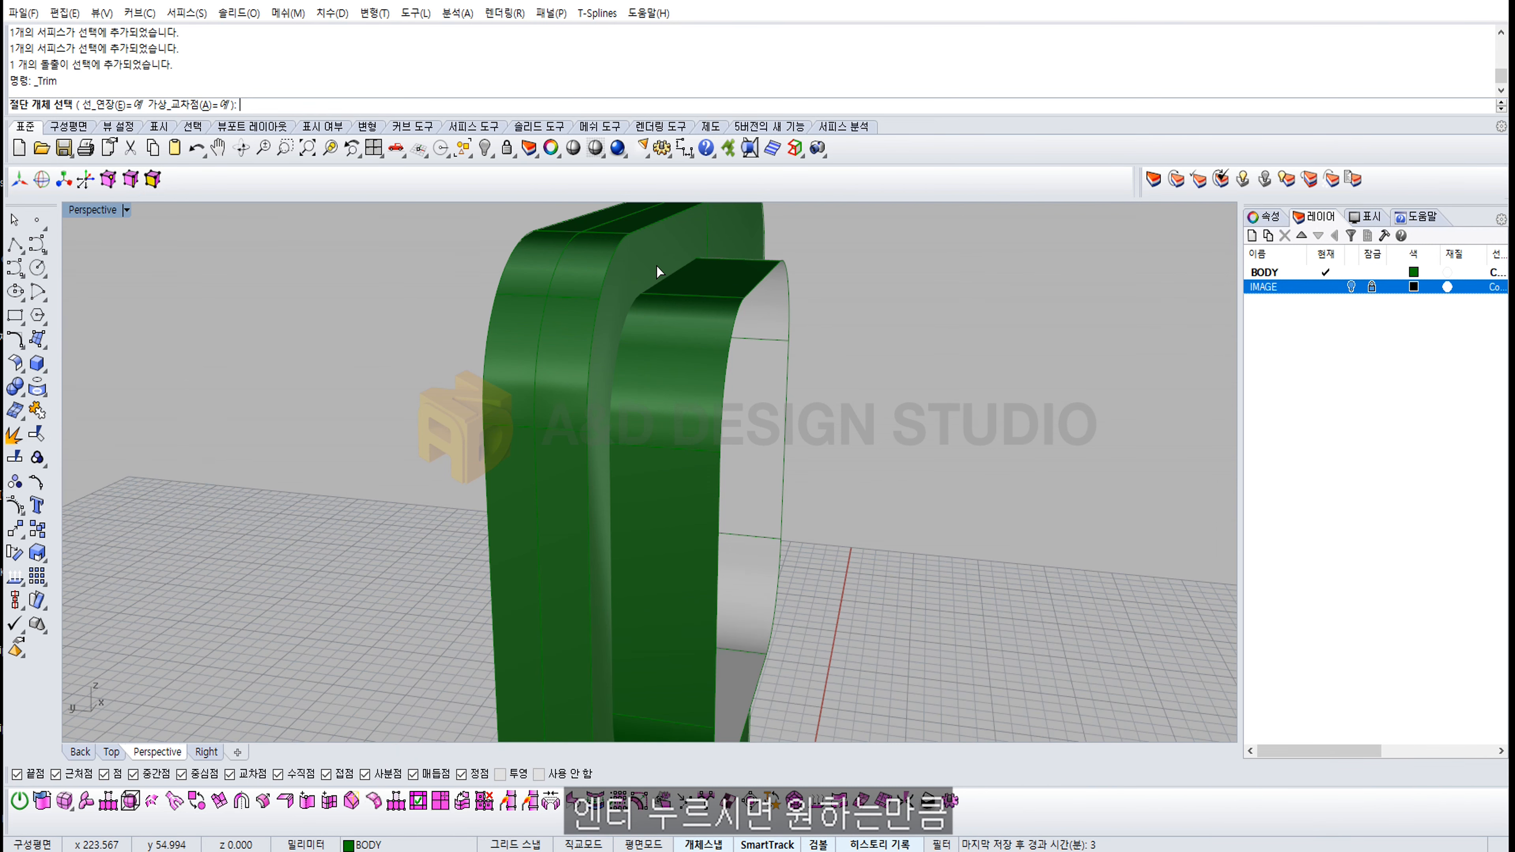
click(658, 267)
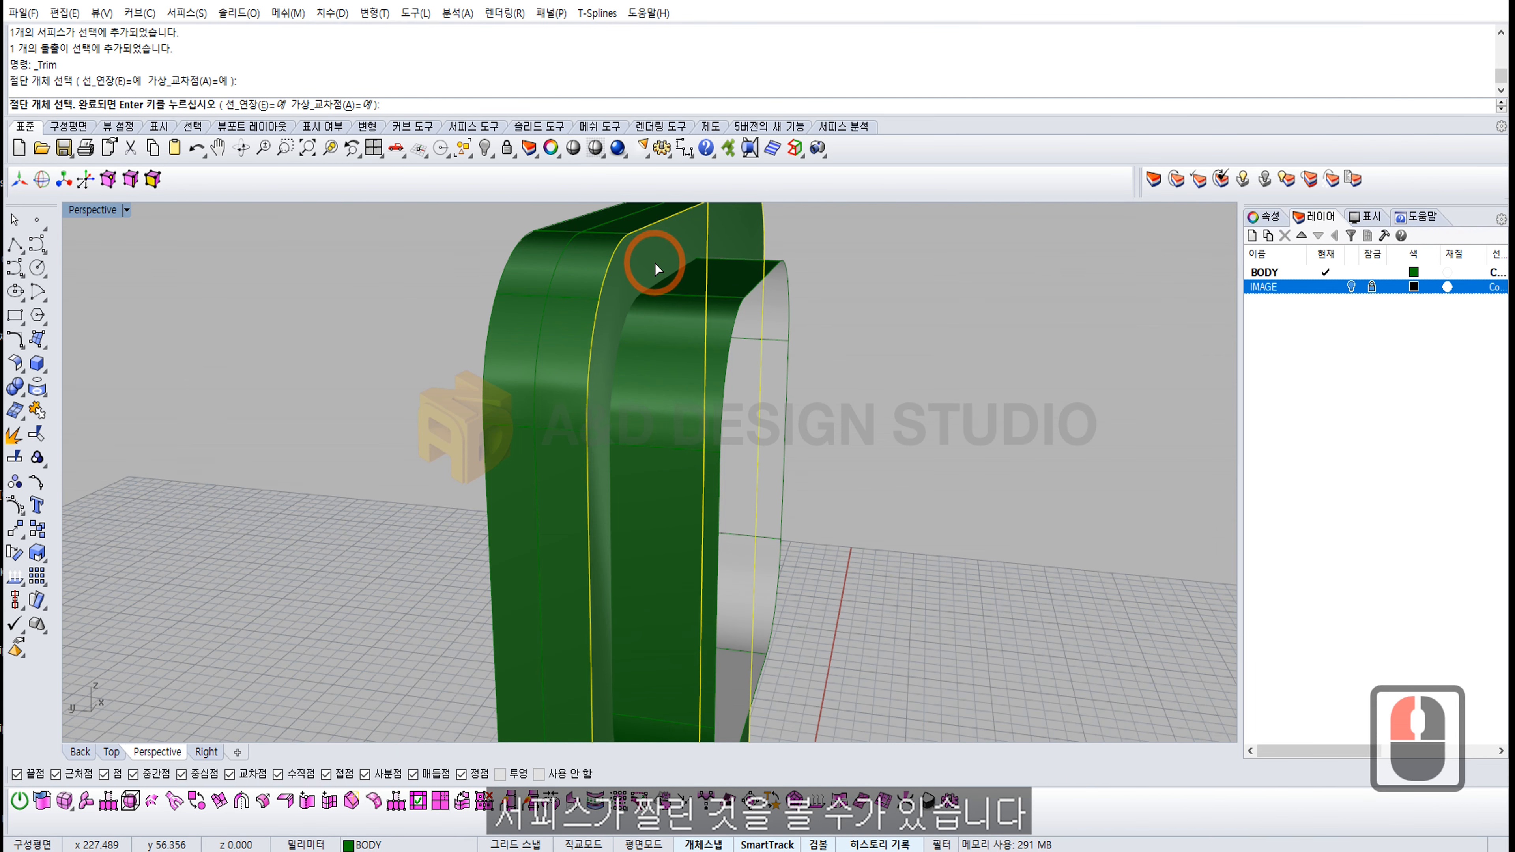
right_click(656, 268)
right_drag(656, 268, 593, 391)
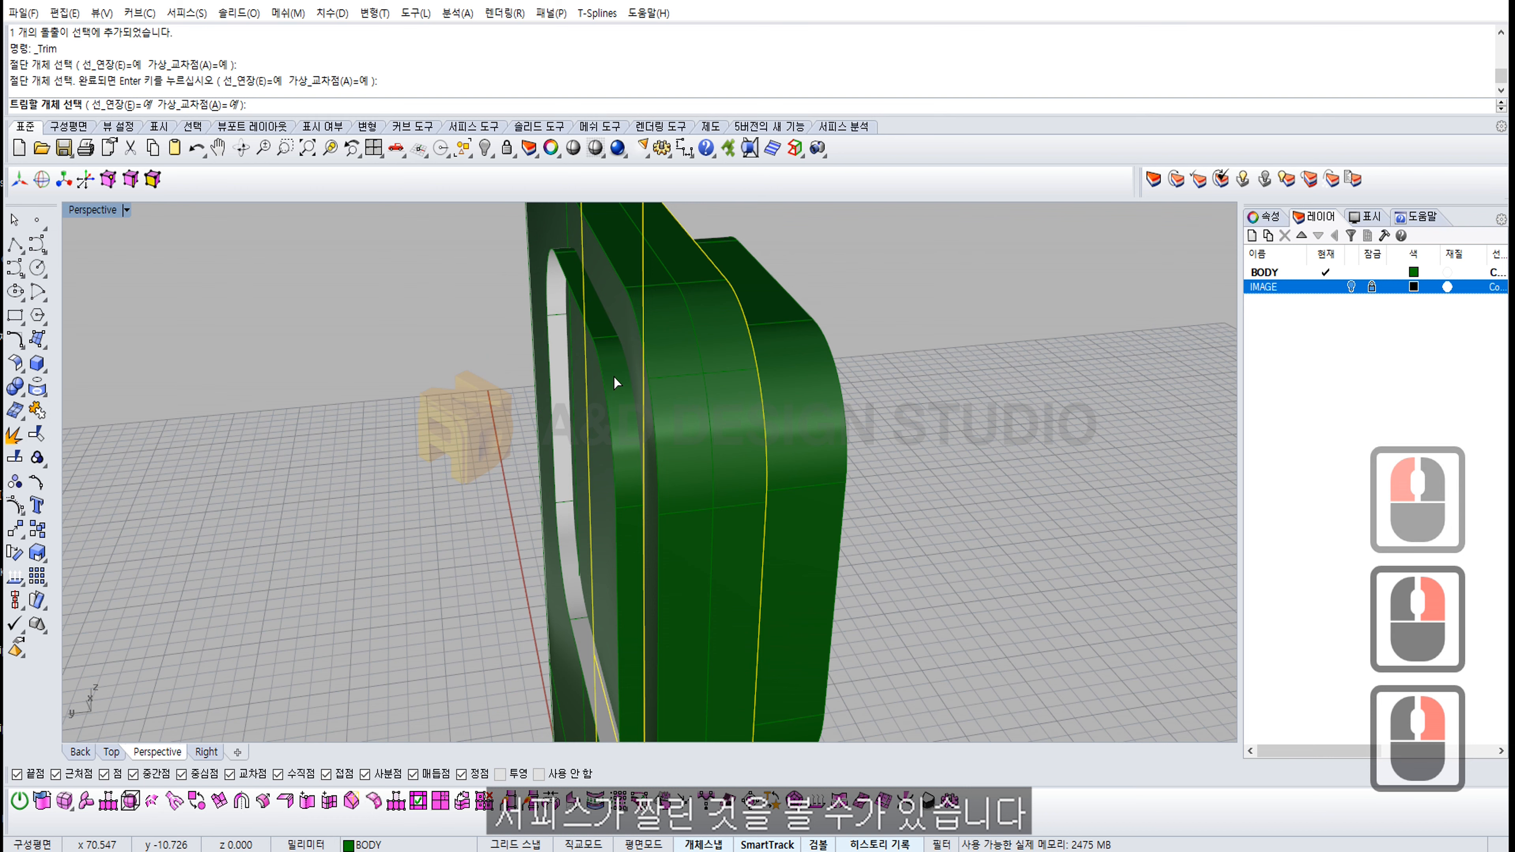
click(679, 347)
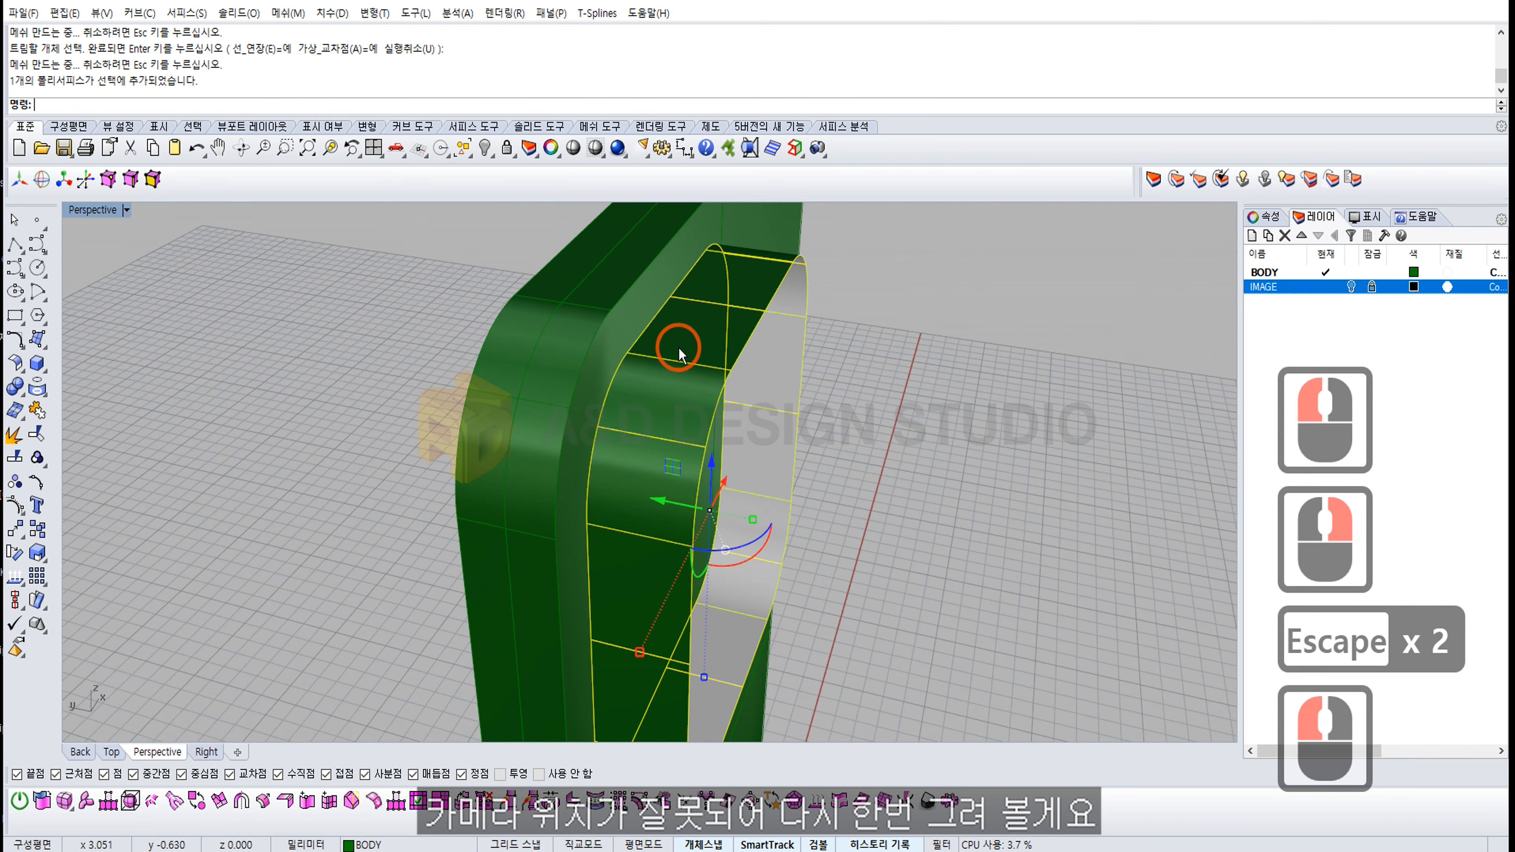
Step: Make IMAGE the current layer with its reference pictures shown, and hide the BODY layer
right_drag(887, 383, 730, 429)
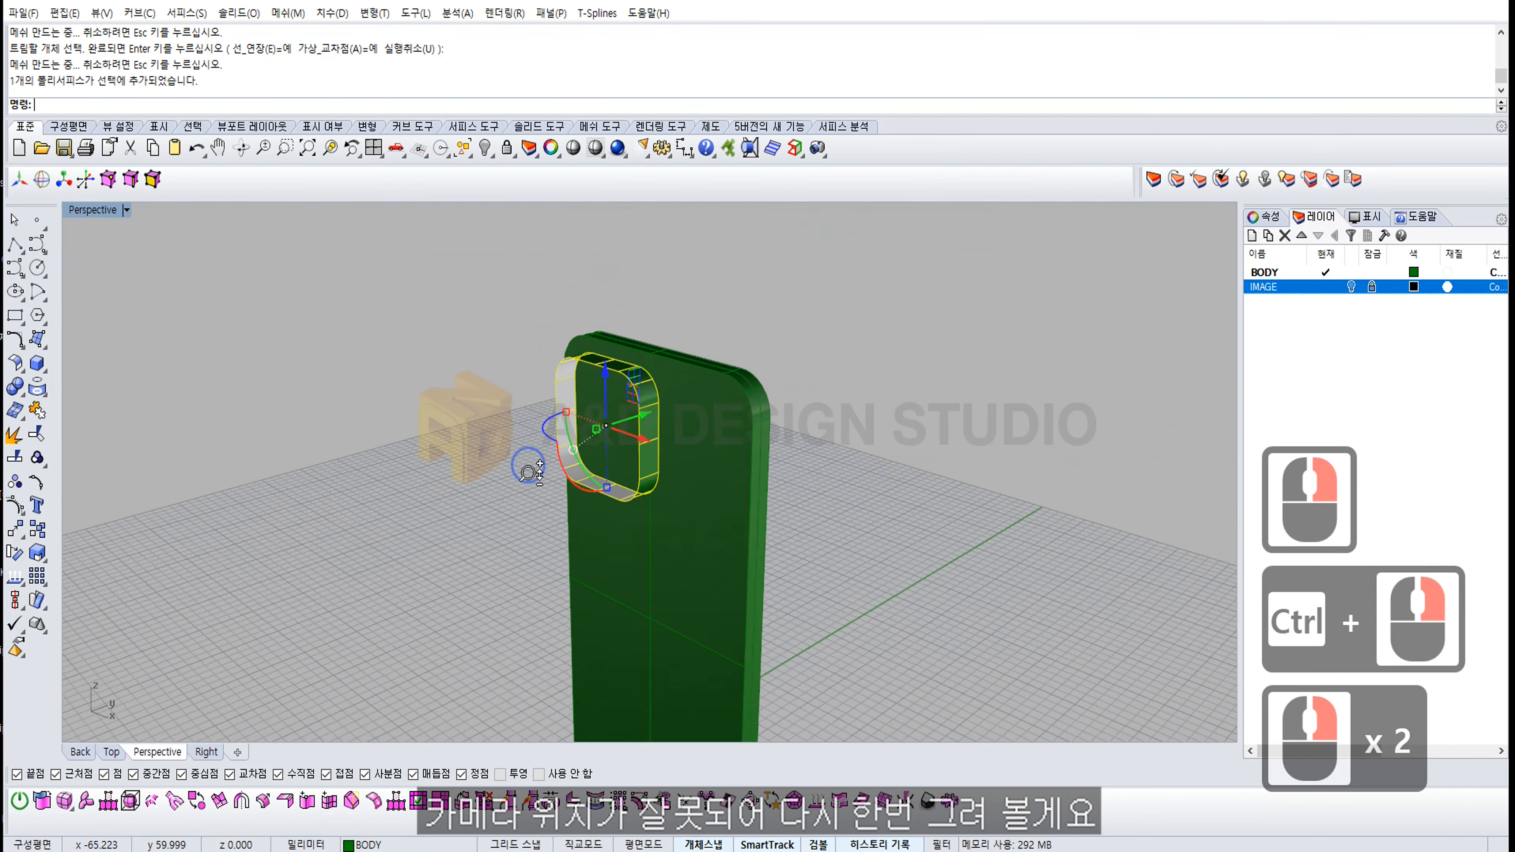
right_drag(531, 474, 786, 453)
click(710, 504)
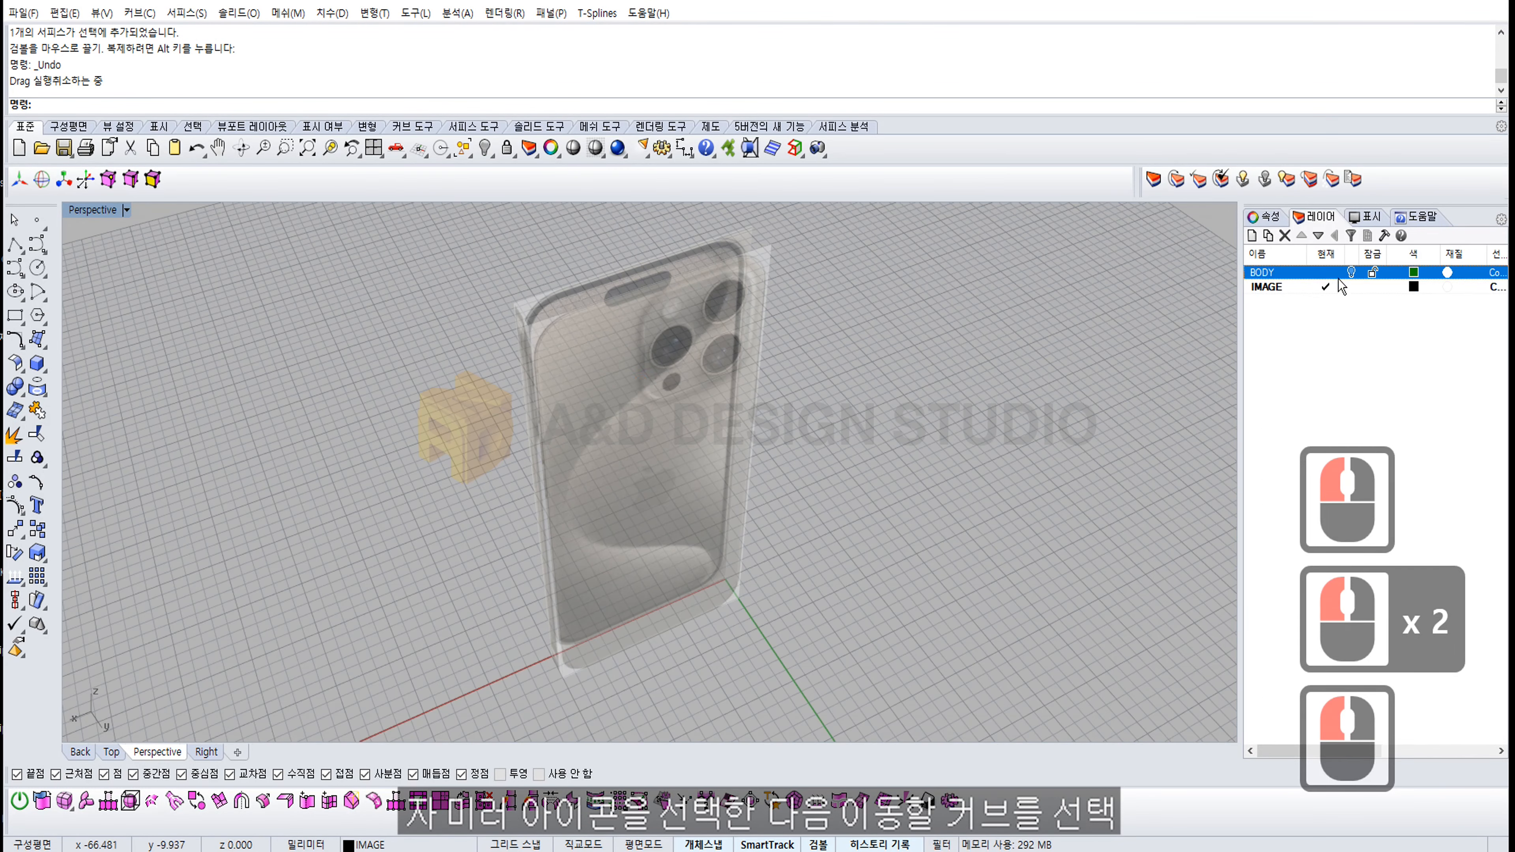
Step: In the Back view, mirror the rounded-rectangle camera curve across the phone's vertical centreline onto the pictured camera module
click(643, 388)
right_drag(686, 412, 717, 473)
drag(667, 411, 936, 525)
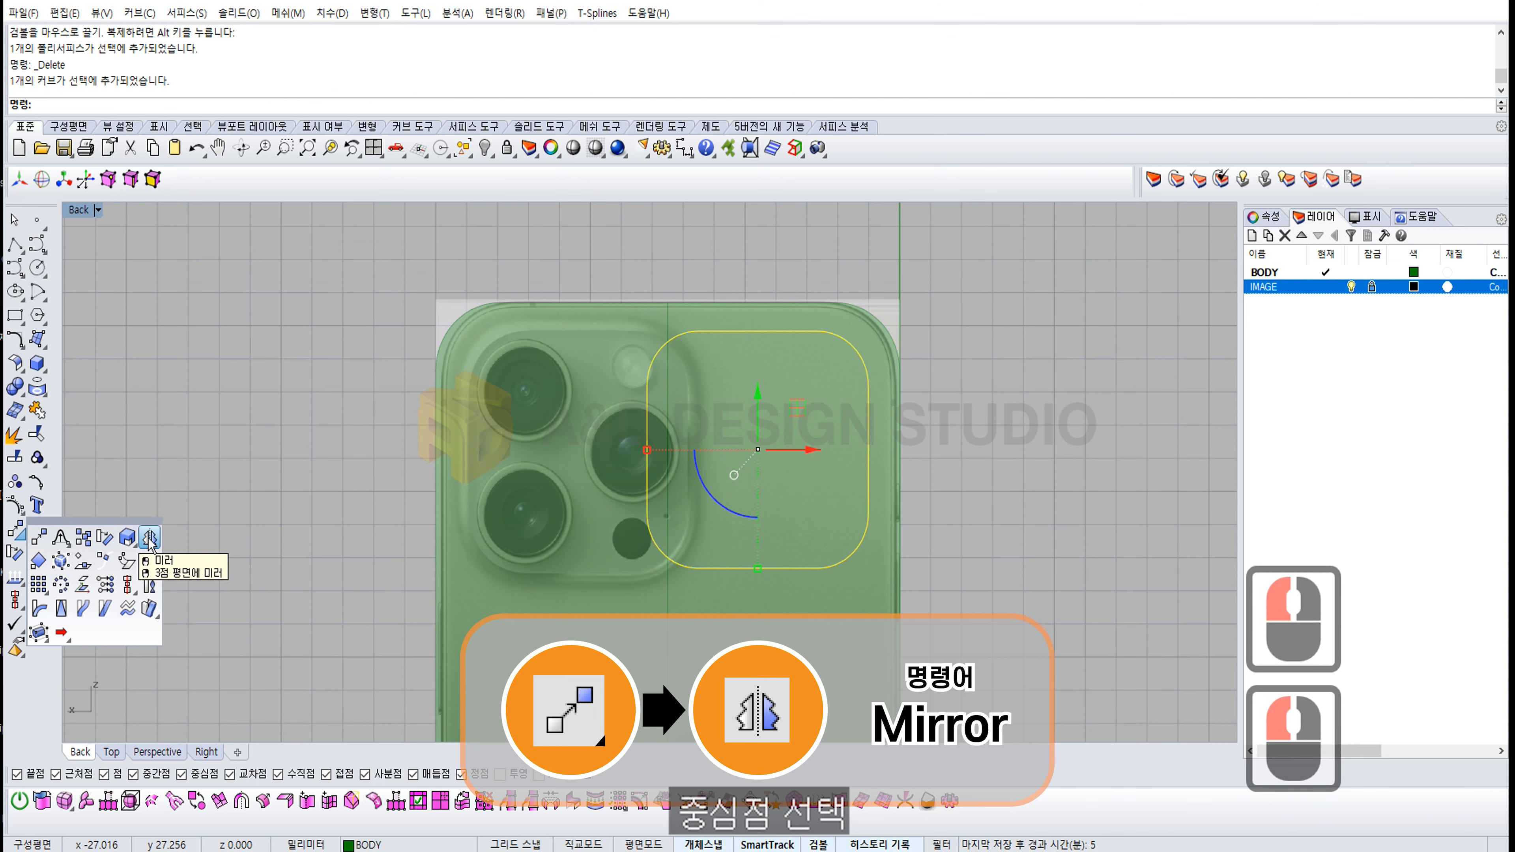
click(153, 540)
right_drag(669, 298, 669, 359)
click(672, 363)
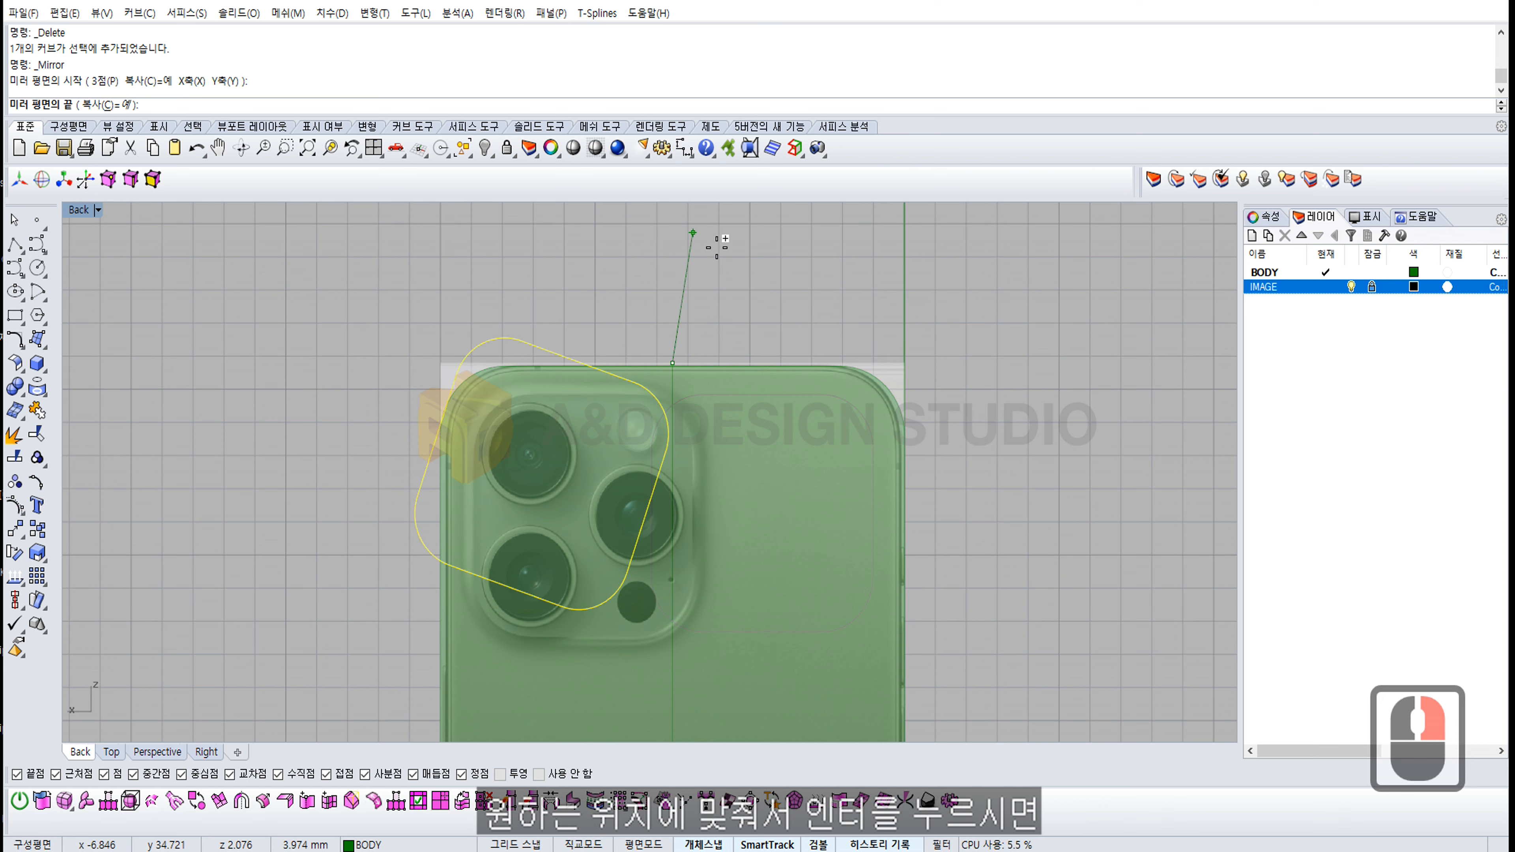
key(shift)
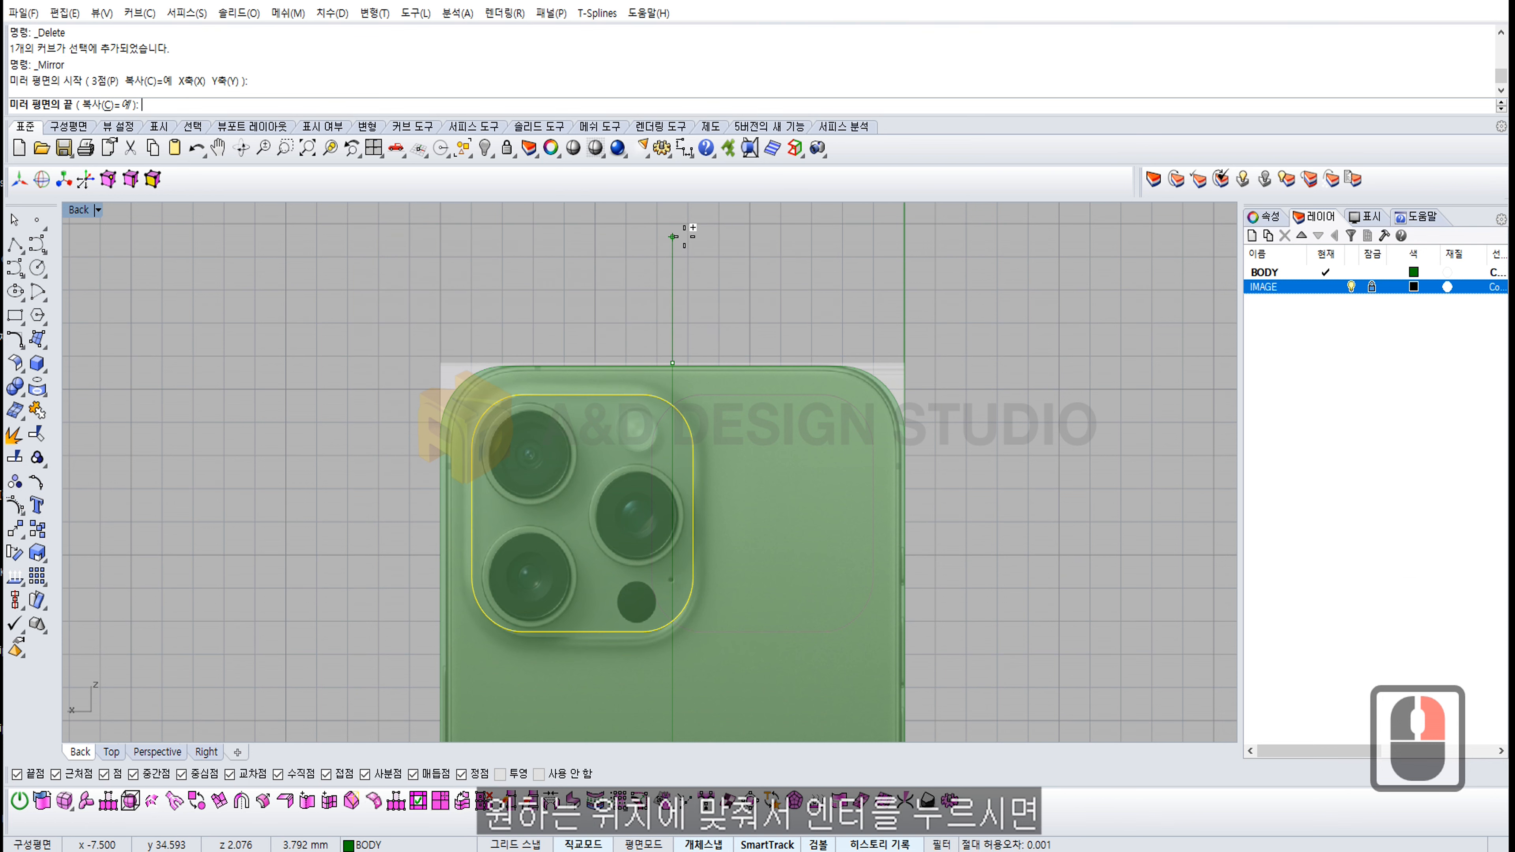
shift+click(674, 237)
Step: Delete the original rounded-rectangle curve on the side opposite the camera module
click(793, 271)
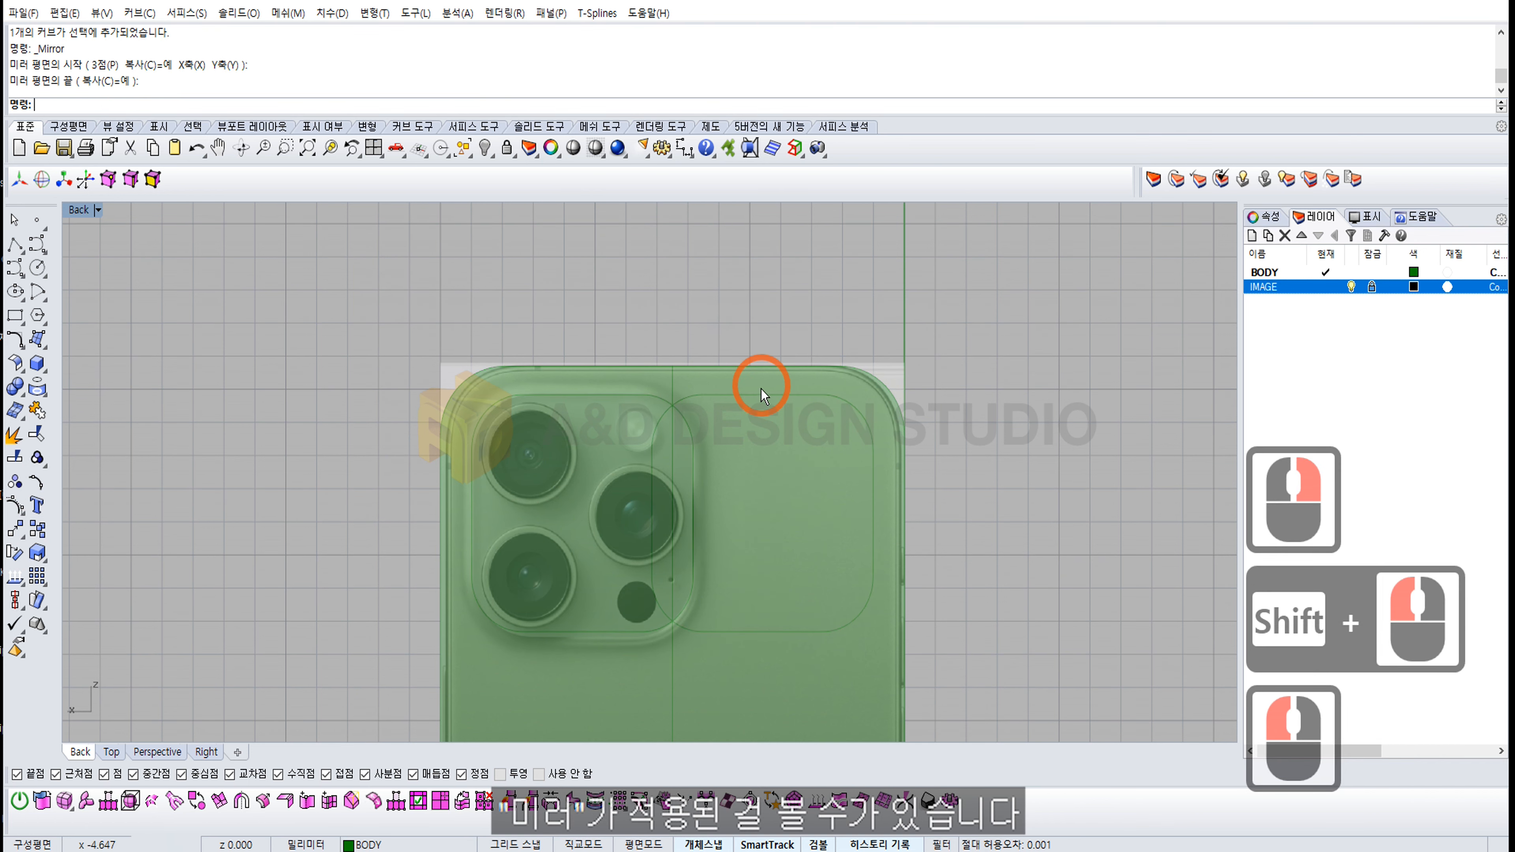
double_click(757, 399)
key(Delete)
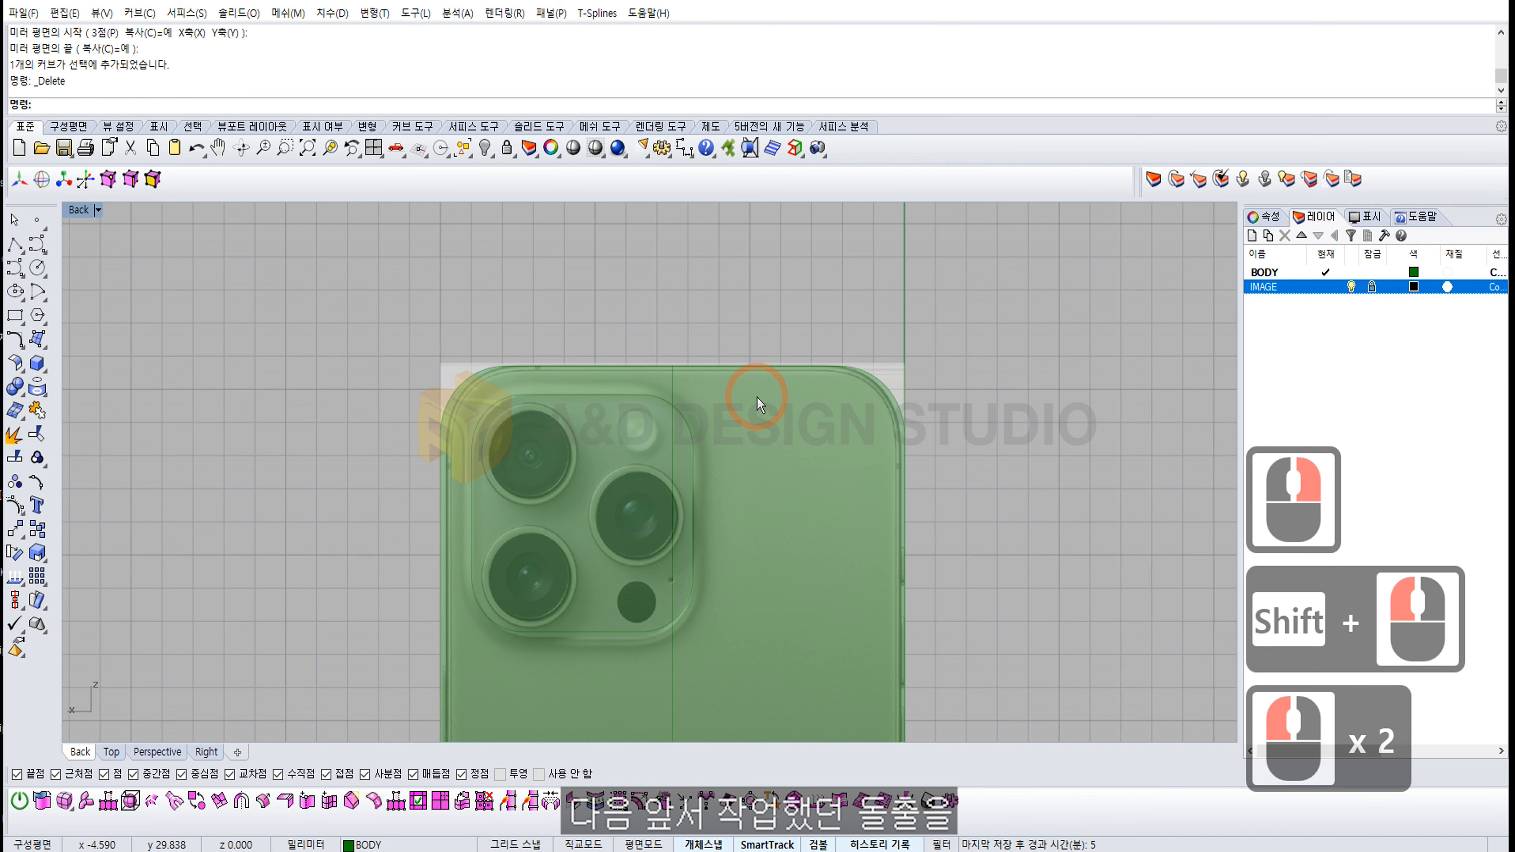
Step: Extrude the mirrored camera curve again, matching the bump's depth to the side reference in the Right view
click(662, 403)
right_drag(582, 410, 595, 359)
double_click(80, 209)
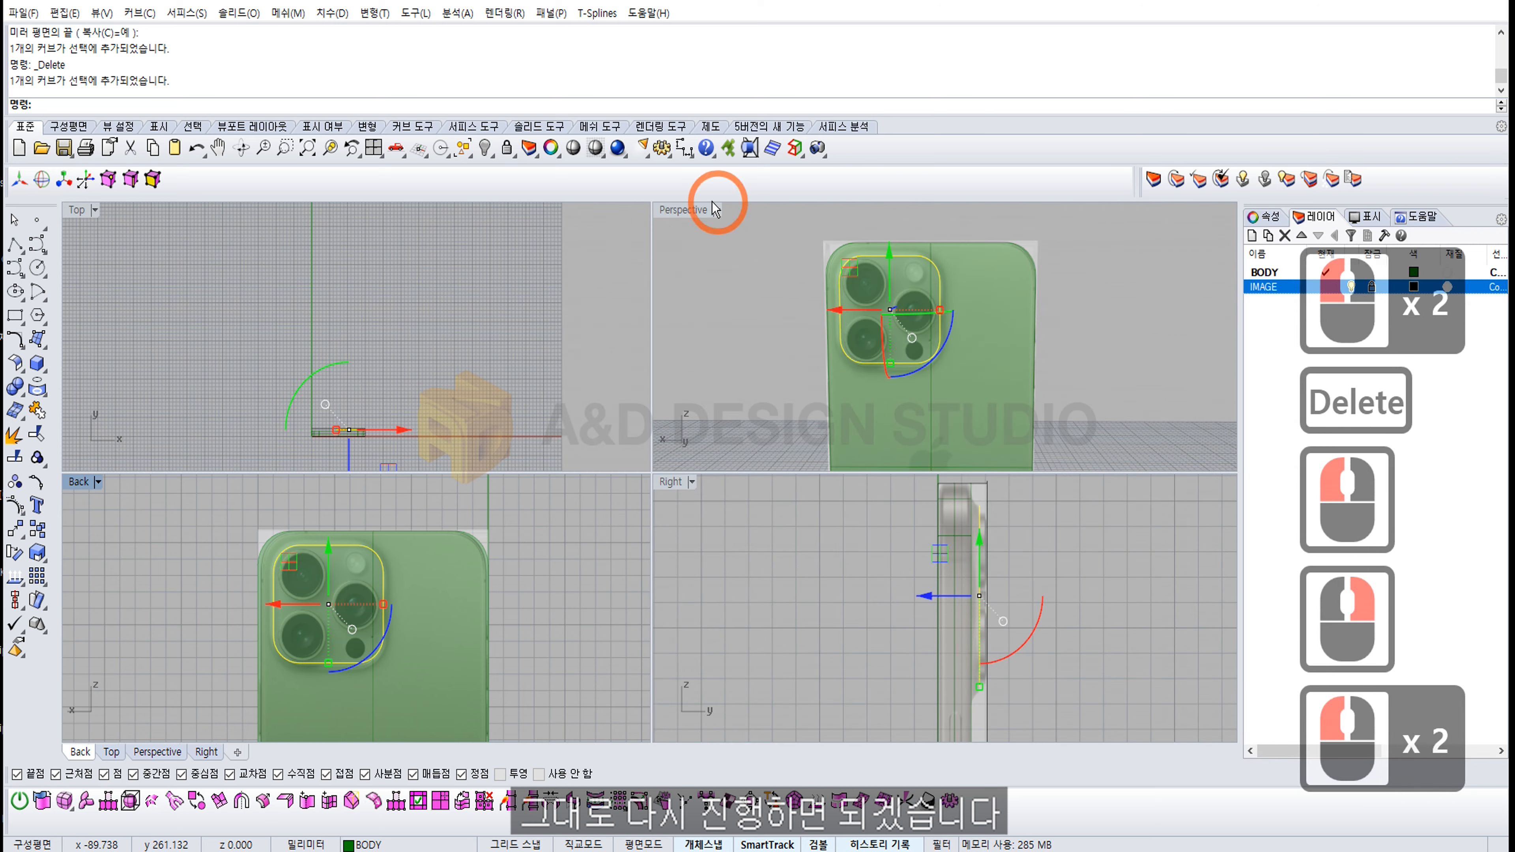
double_click(670, 481)
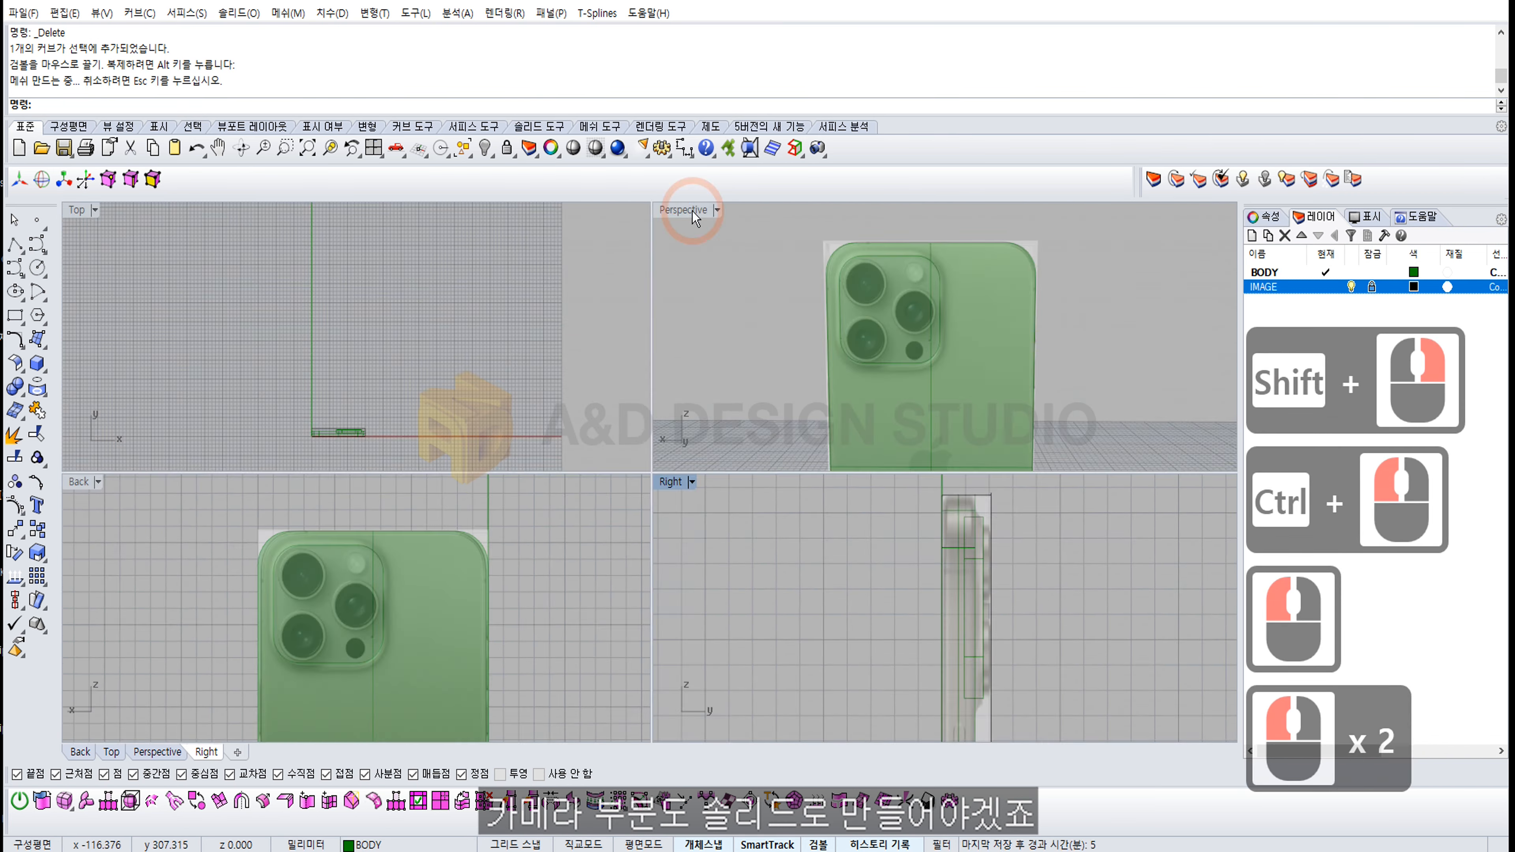
Step: Trim away the part of the camera extrusion inside the body, using the body's back surface as the cutting object
double_click(692, 210)
right_drag(715, 418, 734, 328)
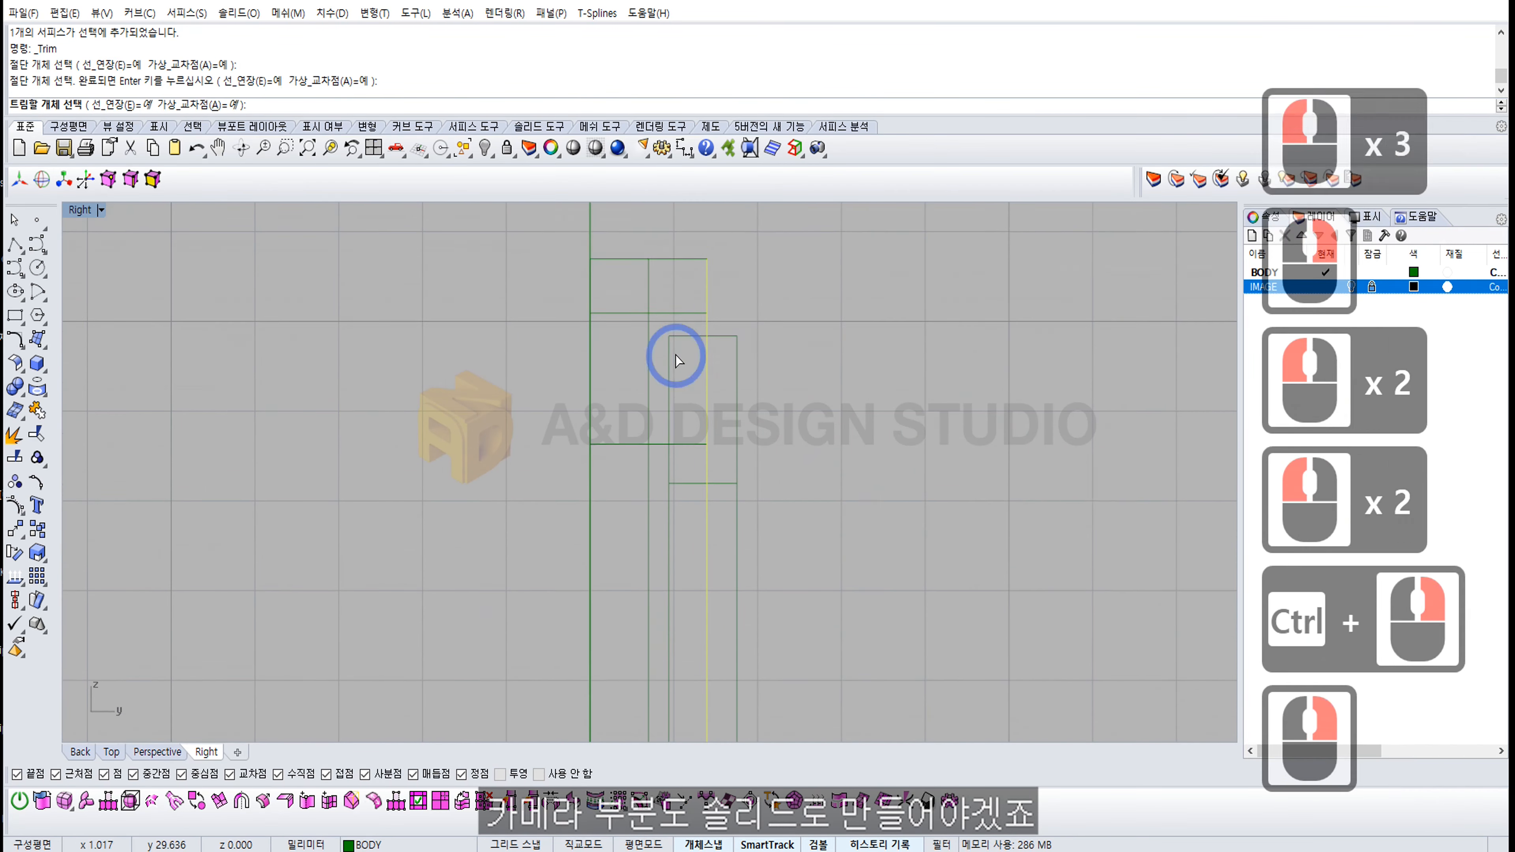
click(686, 335)
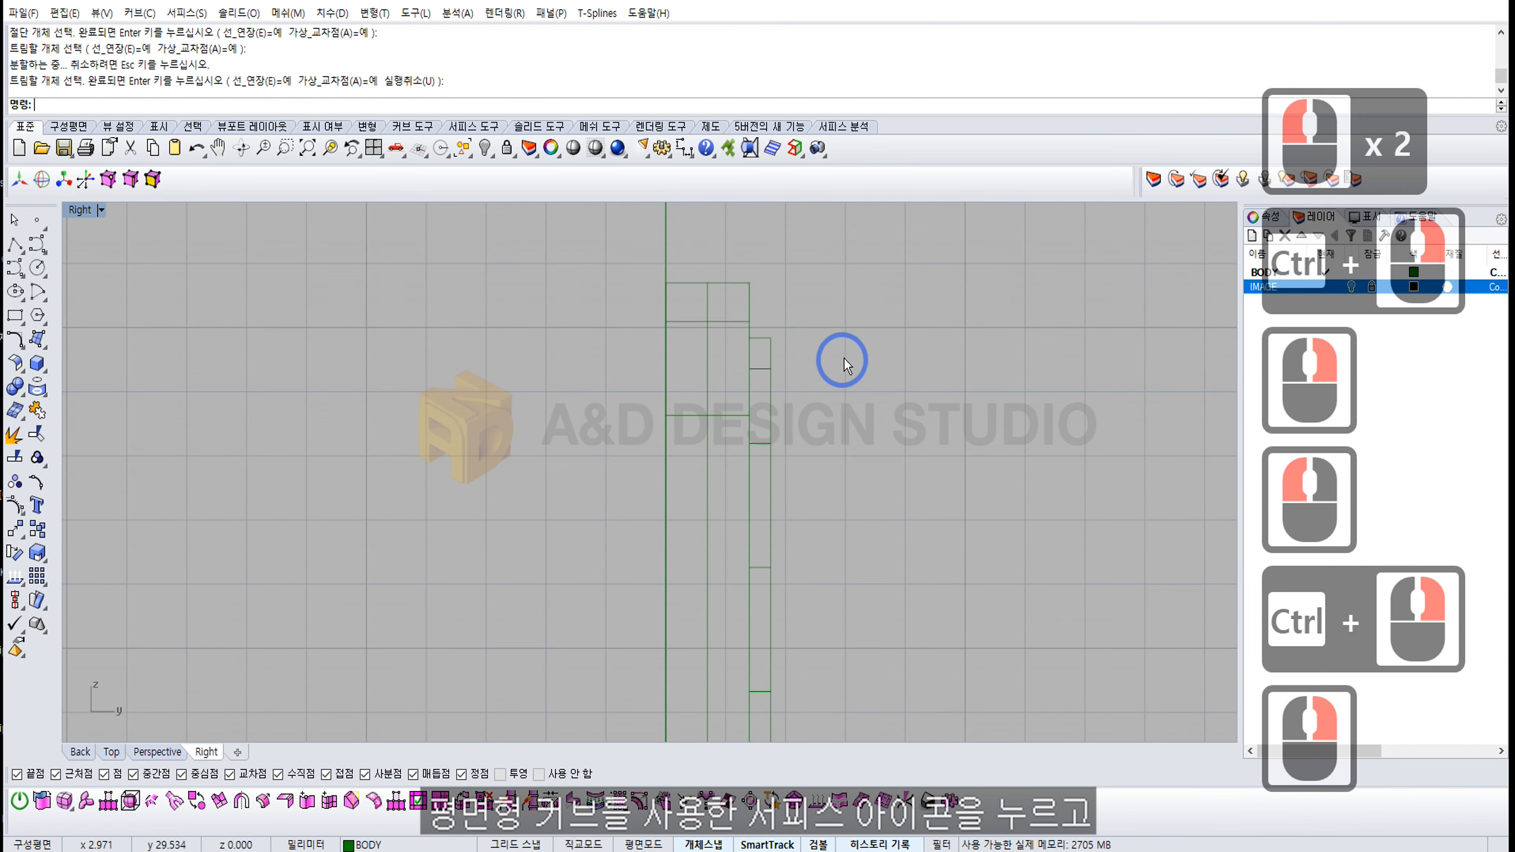
Step: Trim out the back surface inside the camera outline, using the camera extrusion as the cutting object
click(253, 247)
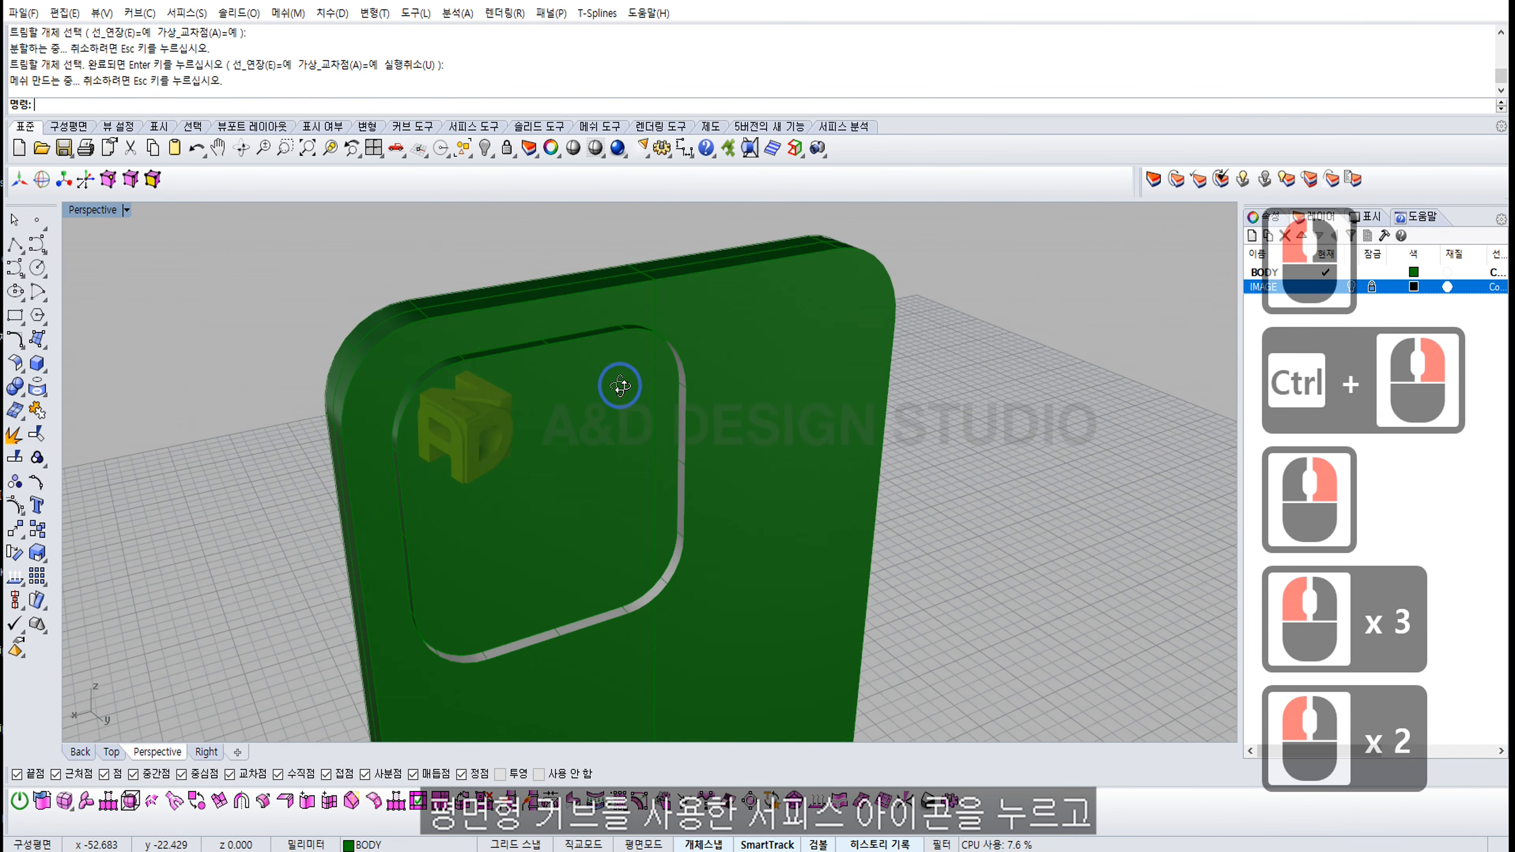
right_drag(620, 386, 629, 344)
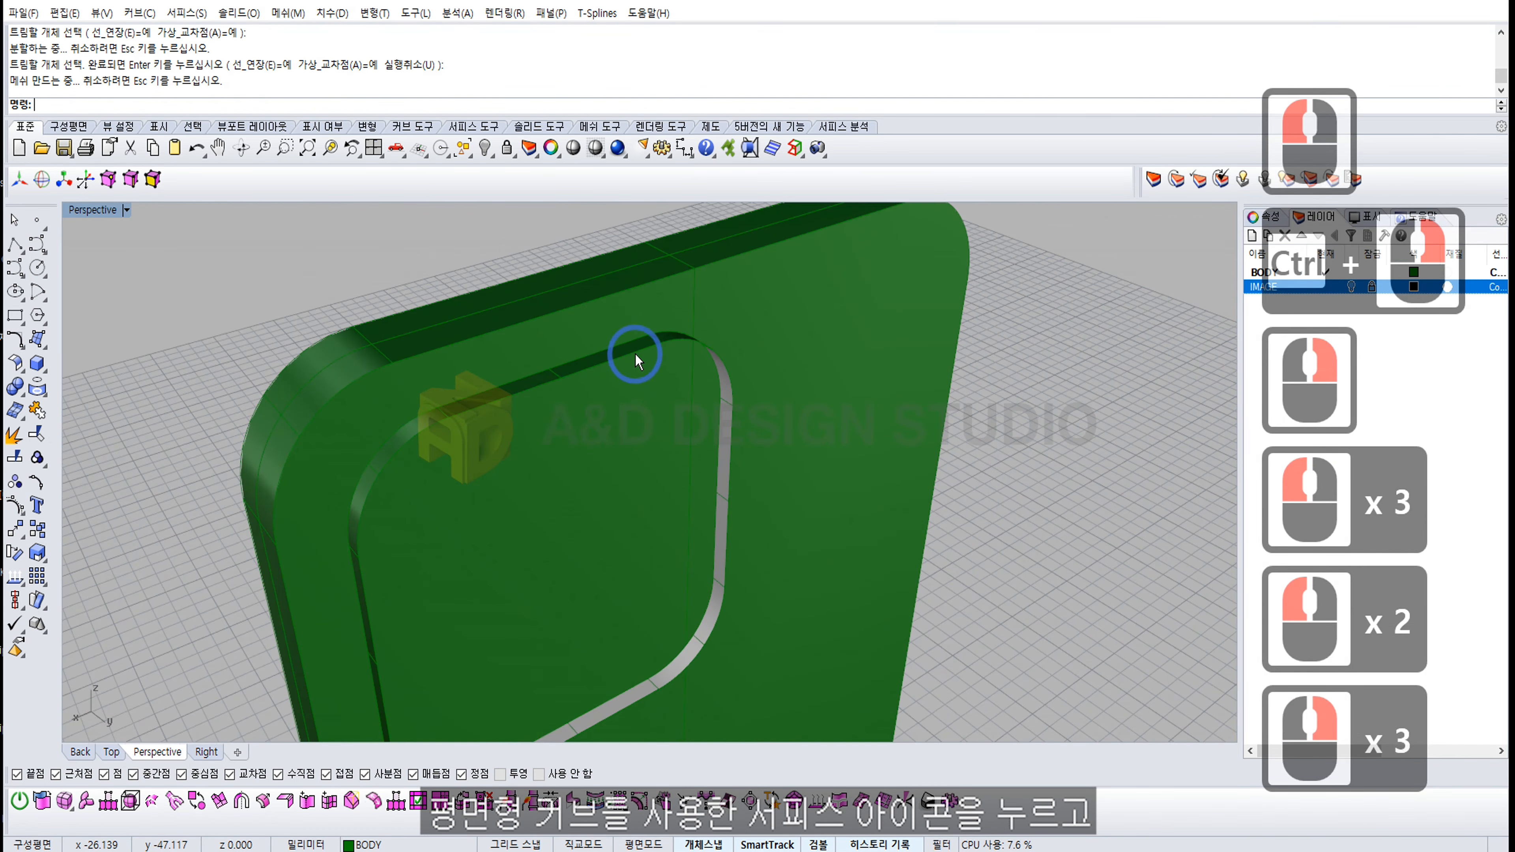
click(634, 351)
shift+click(769, 518)
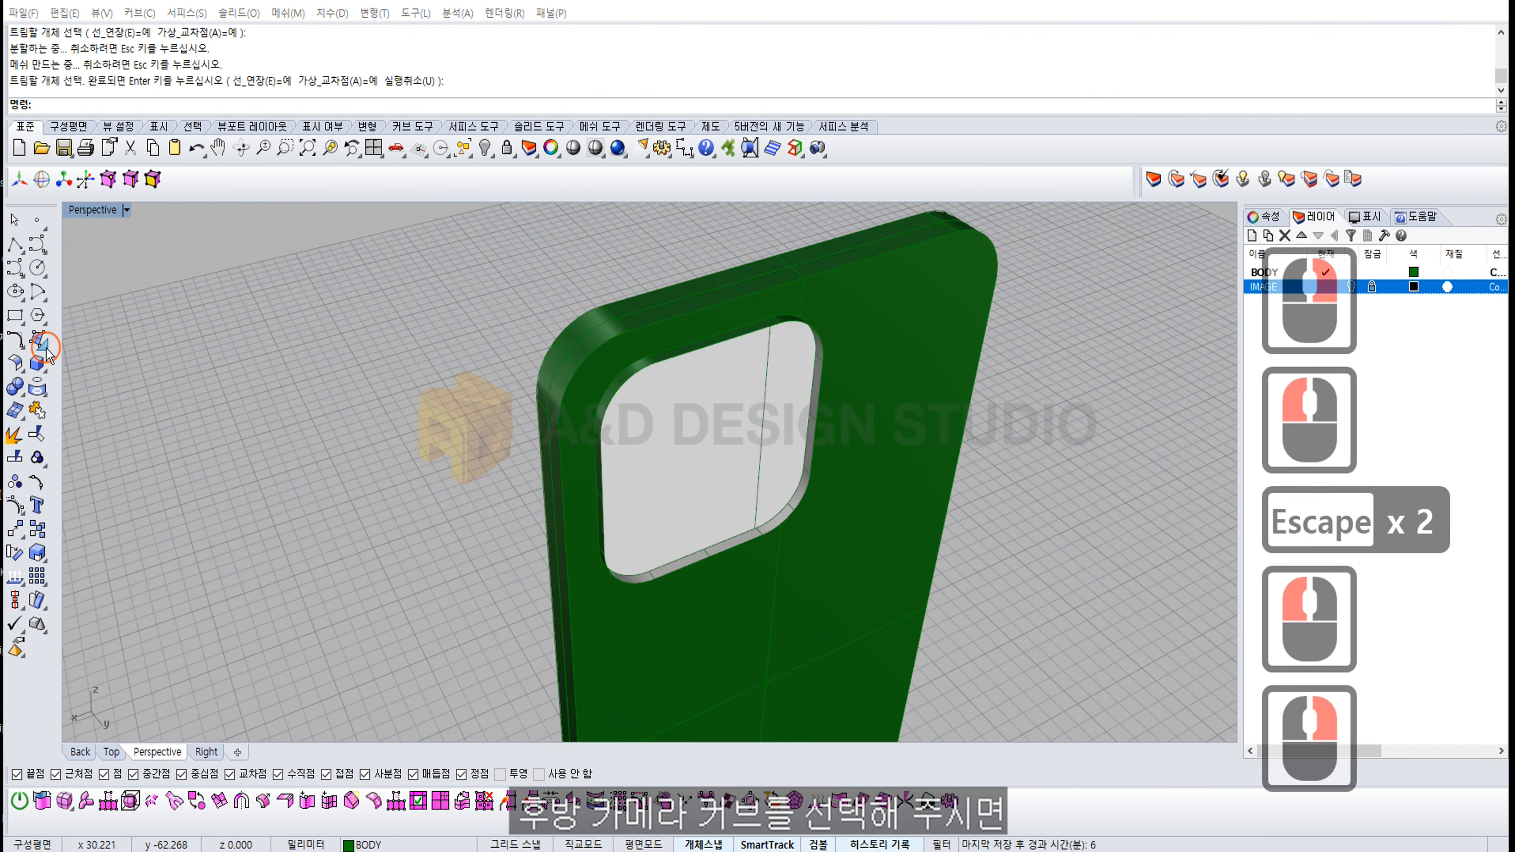
Step: Cap the camera bump with a planar surface built from its outer rounded-rectangle outline
click(37, 339)
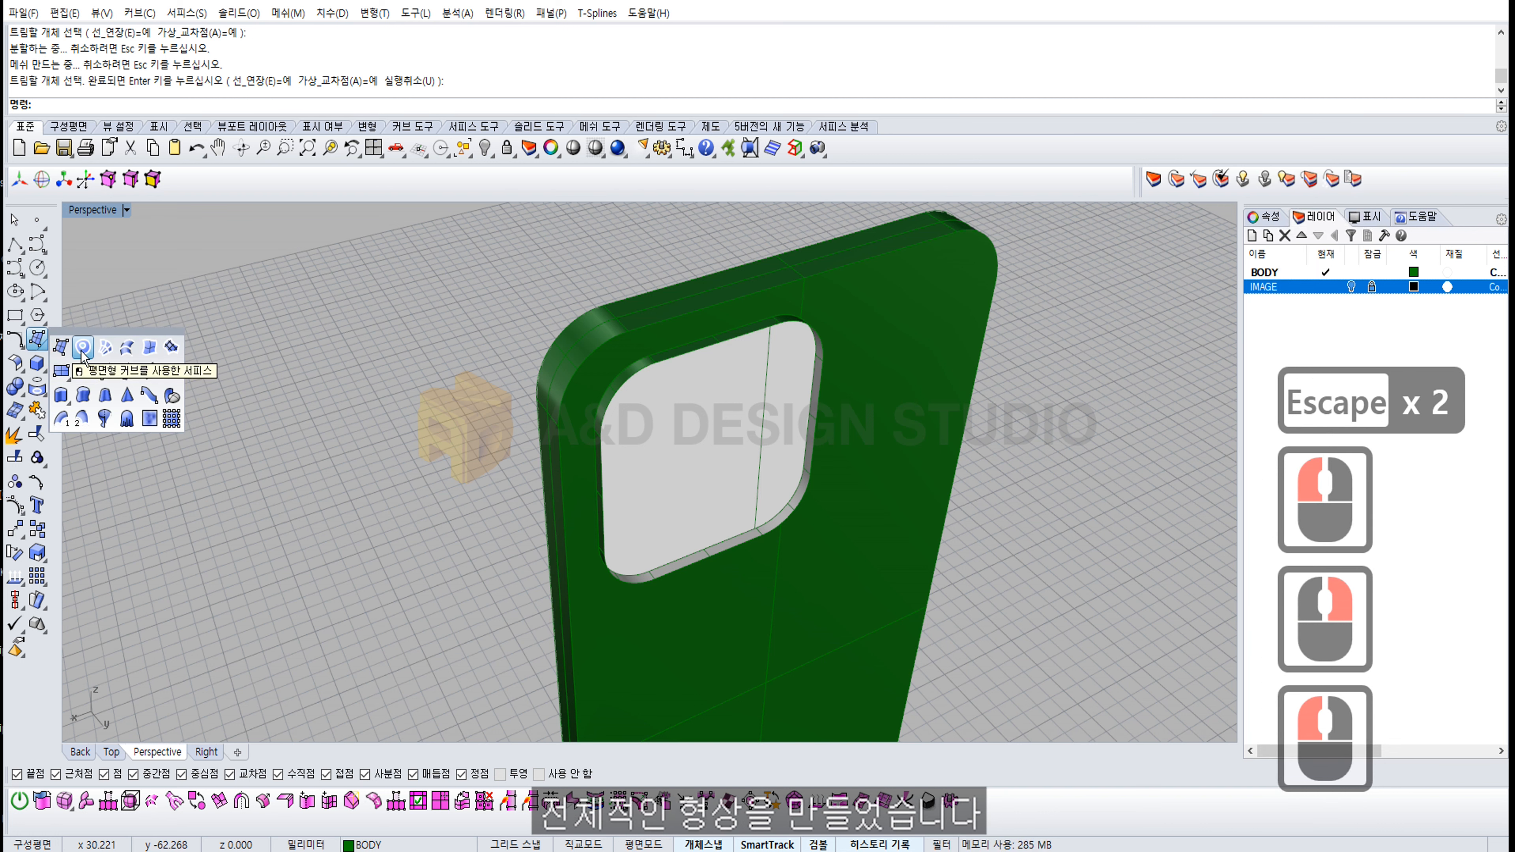
click(83, 346)
click(766, 447)
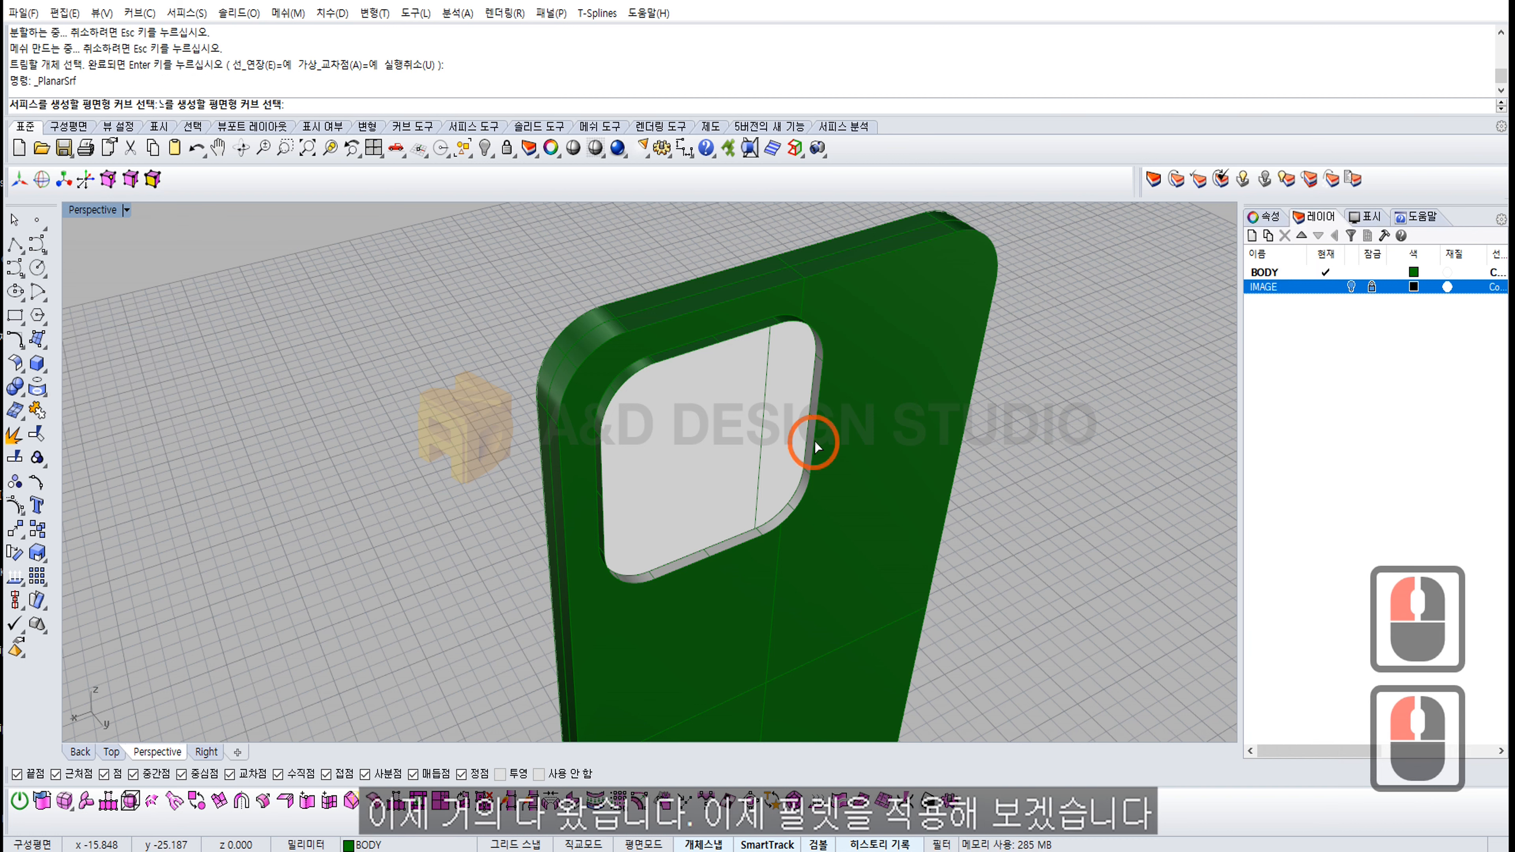
click(737, 345)
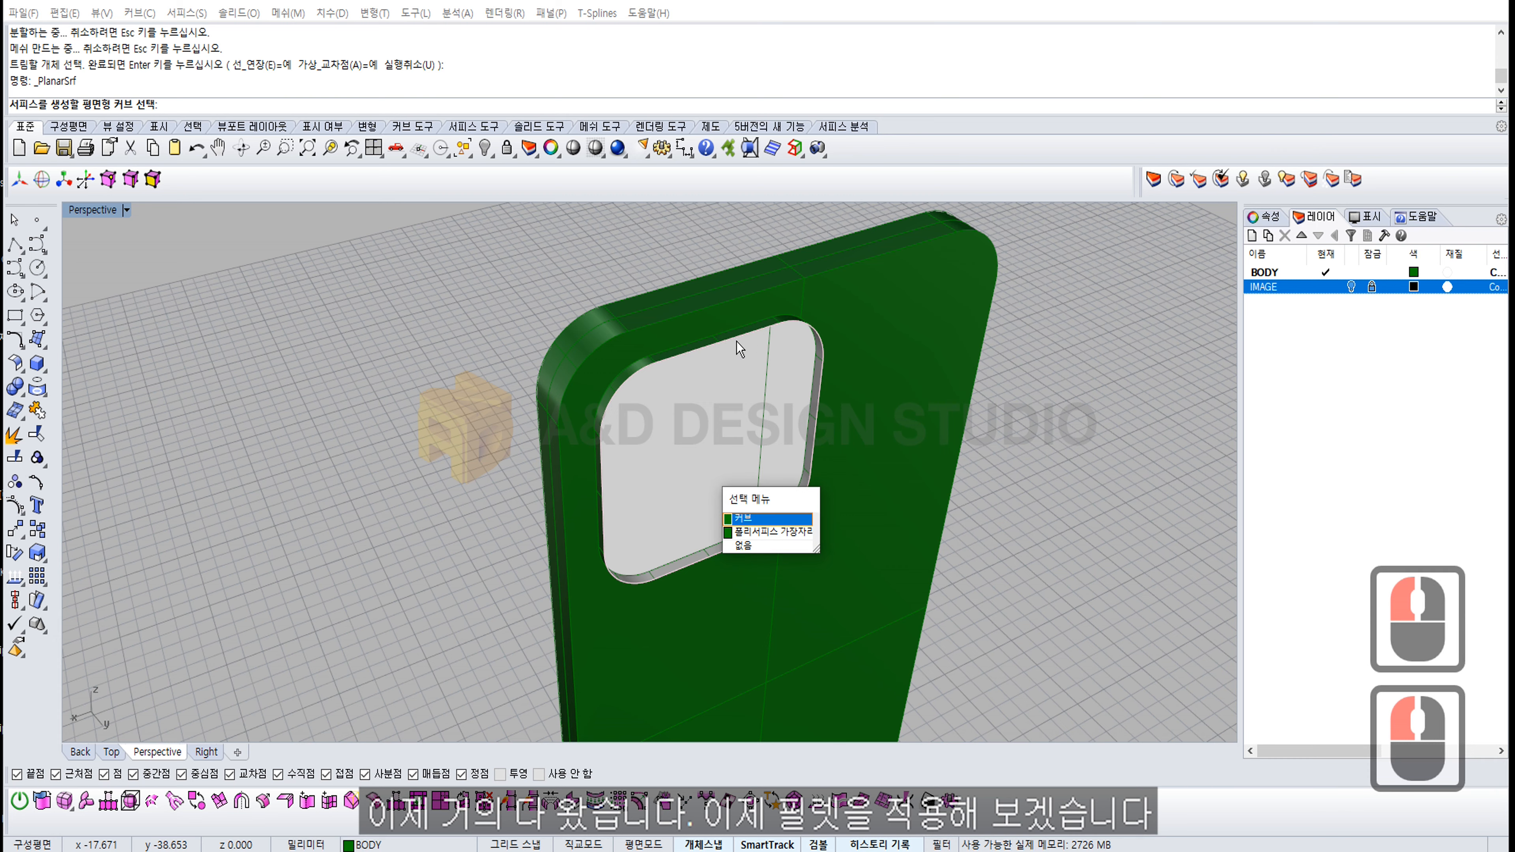
key(space)
right_drag(736, 341, 874, 420)
right_click(874, 420)
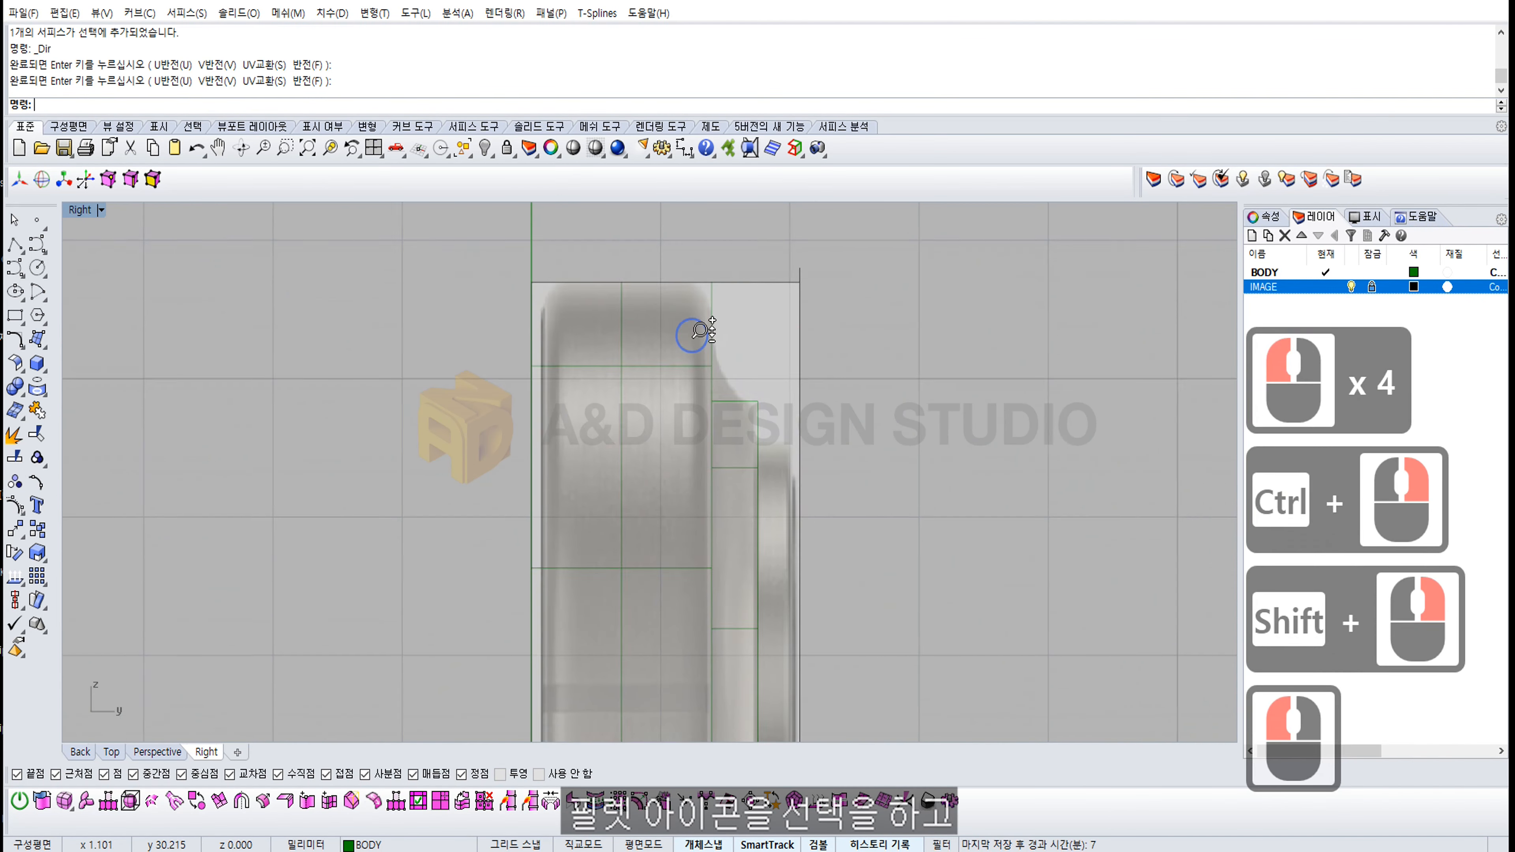
Step: Try to fillet the edge where the camera bump meets the back surface while the surfaces are still separate
ctrl+right_drag(686, 329, 714, 350)
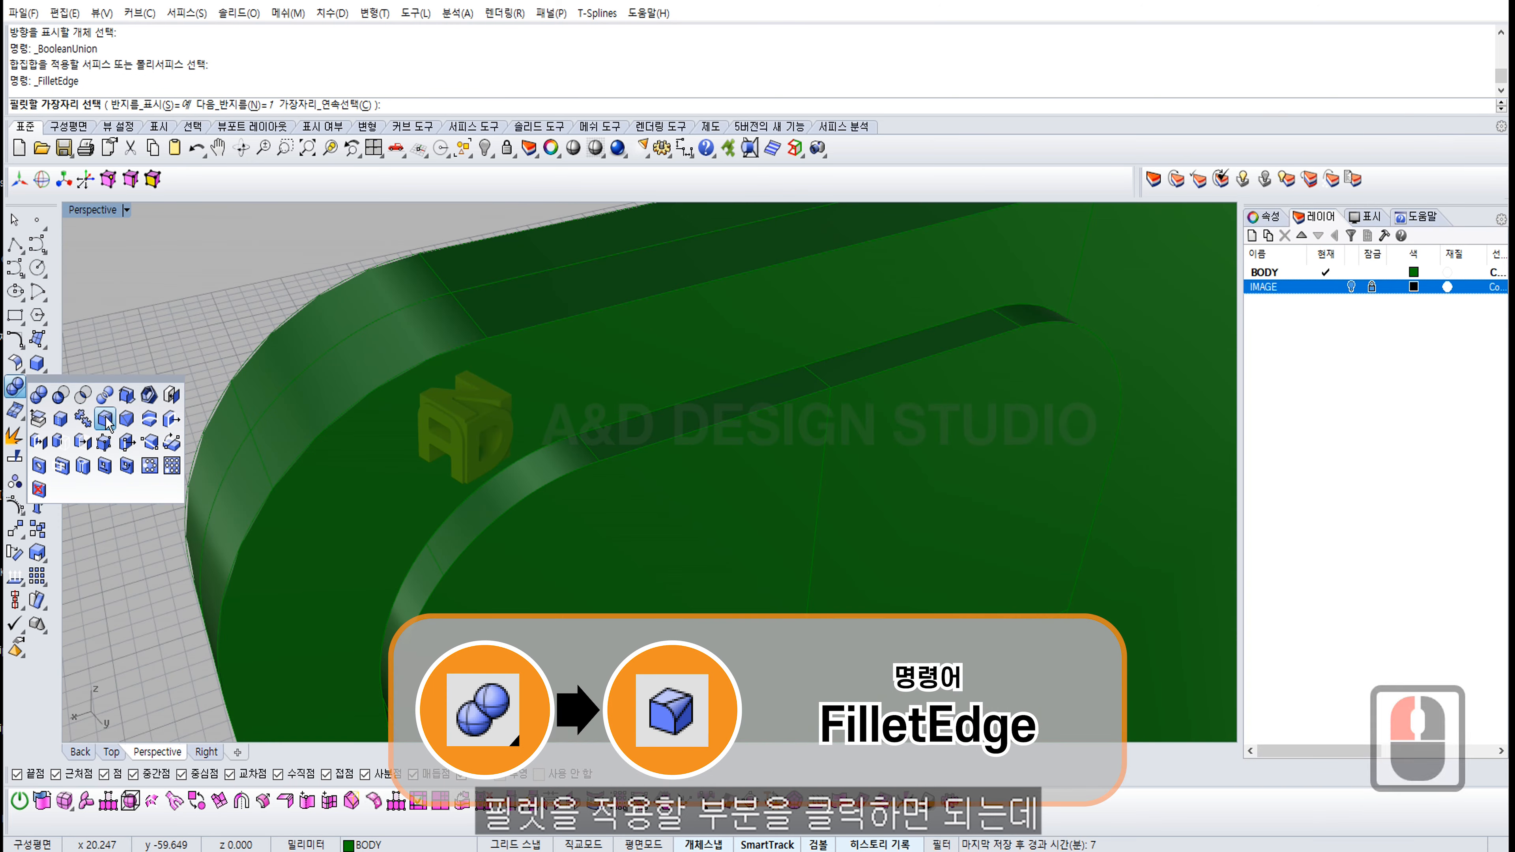
click(105, 420)
right_drag(698, 399, 667, 417)
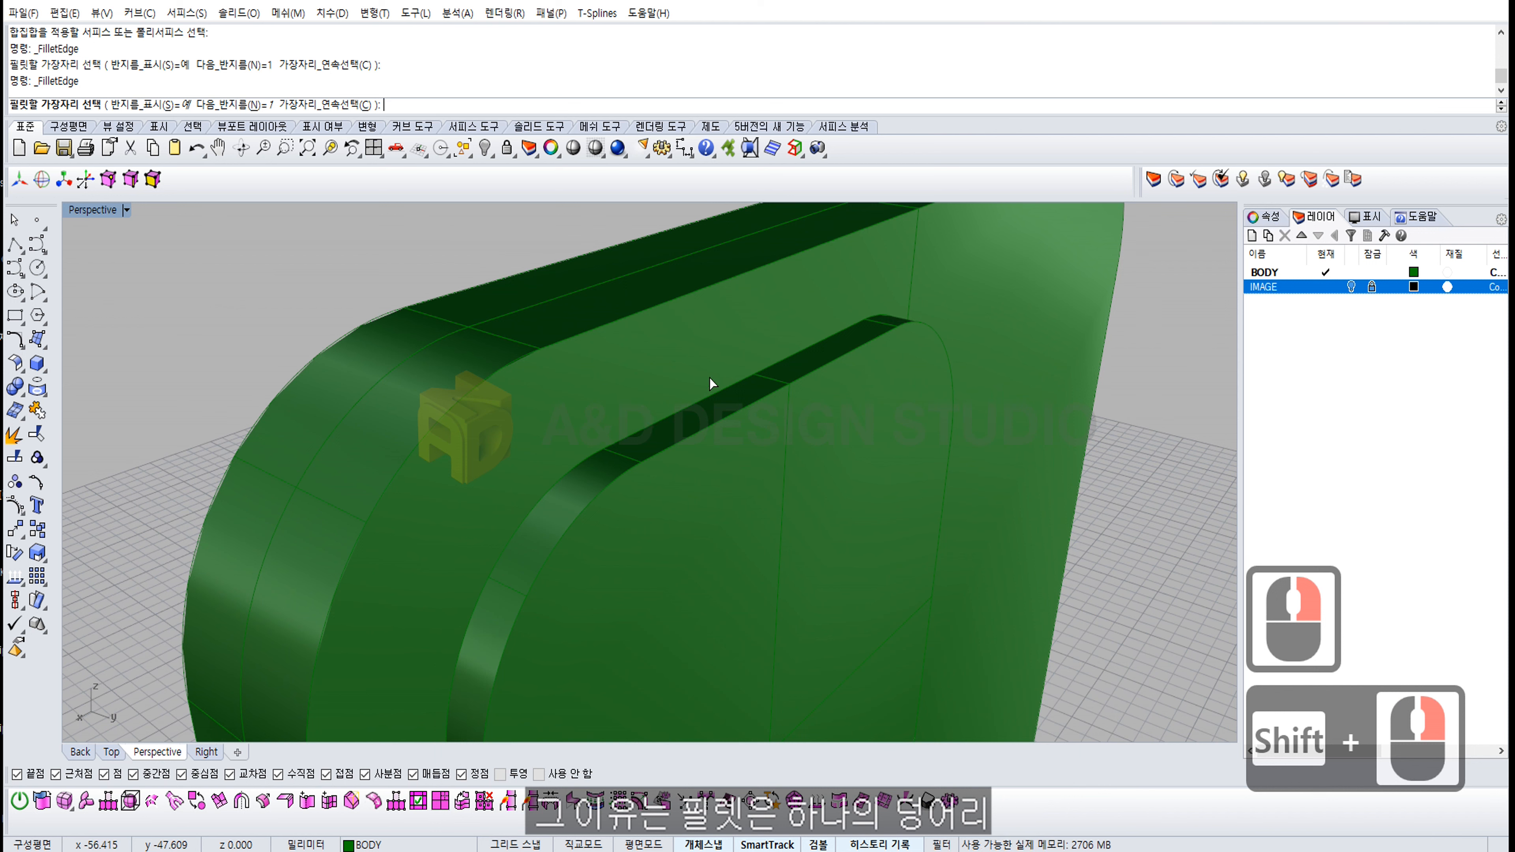
click(671, 416)
click(683, 413)
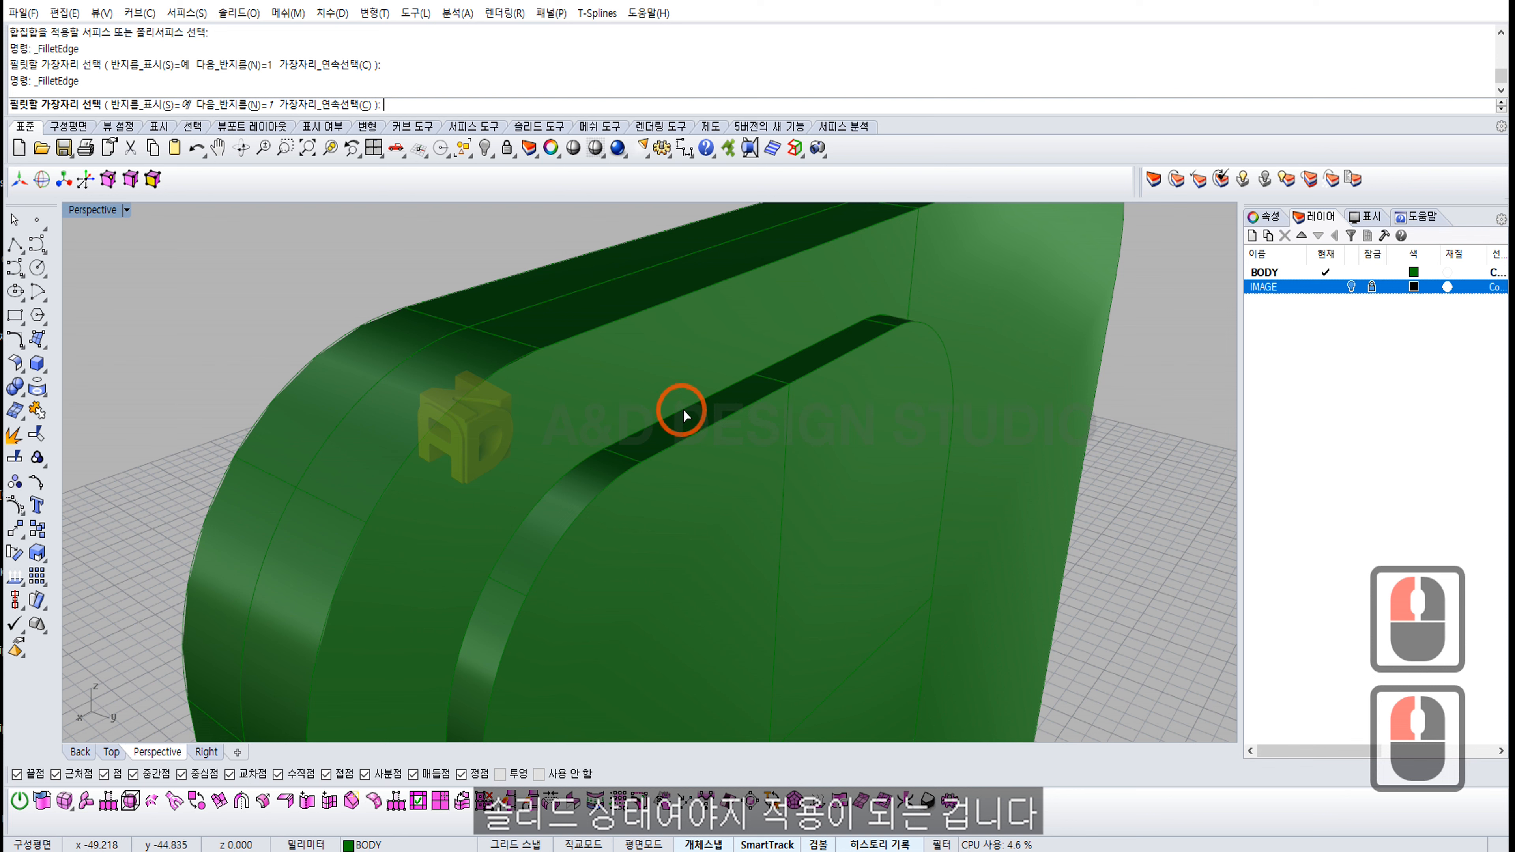
right_click(713, 392)
Step: Join all body and camera surfaces into a single closed polysurface
ctrl+right_drag(713, 392, 759, 341)
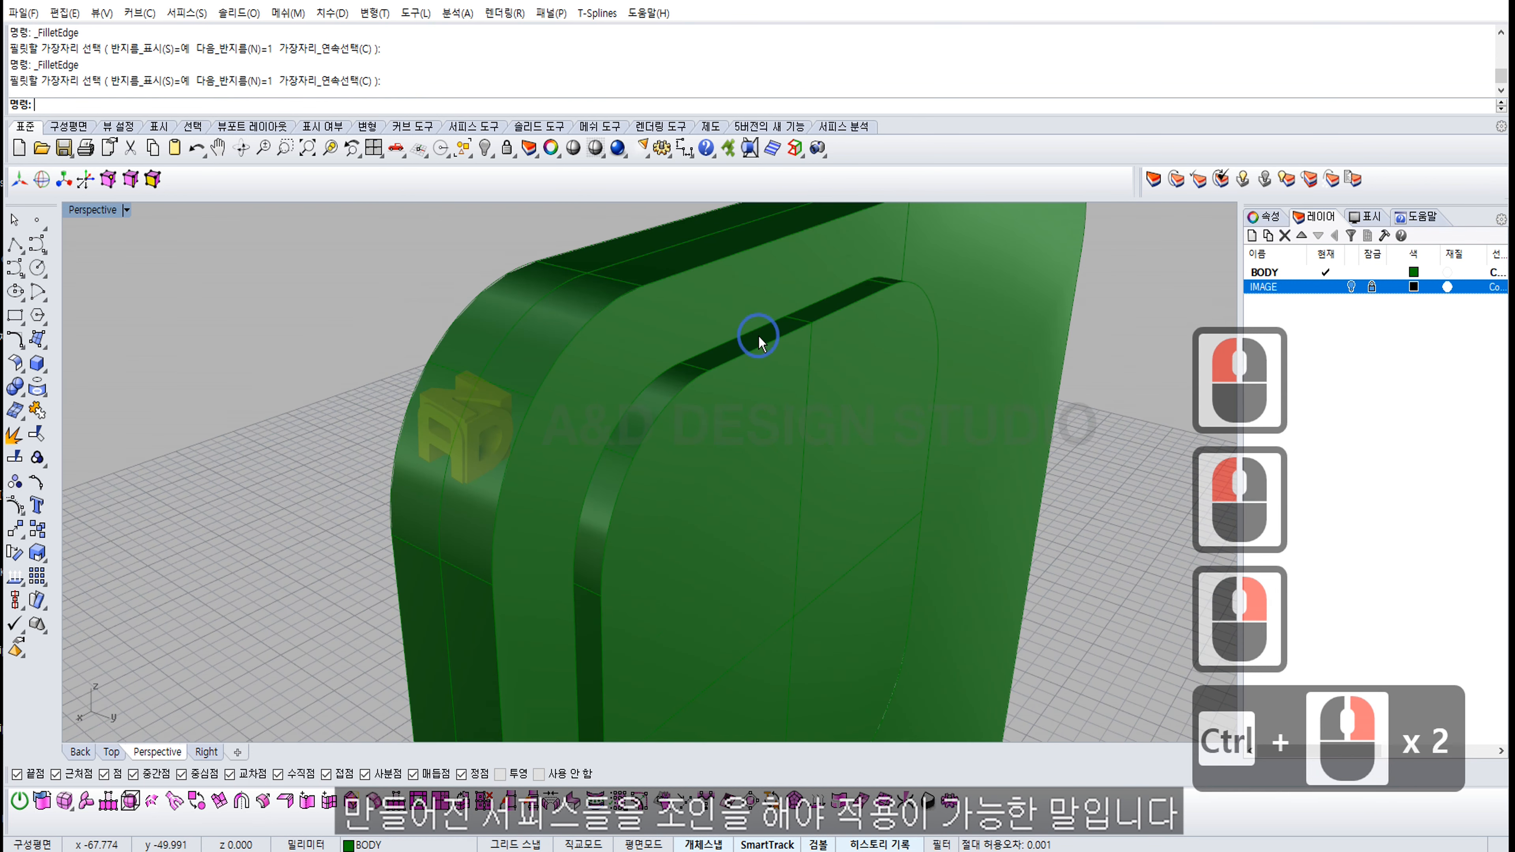
click(752, 344)
shift+click(738, 318)
scroll(737, 317, down, 5)
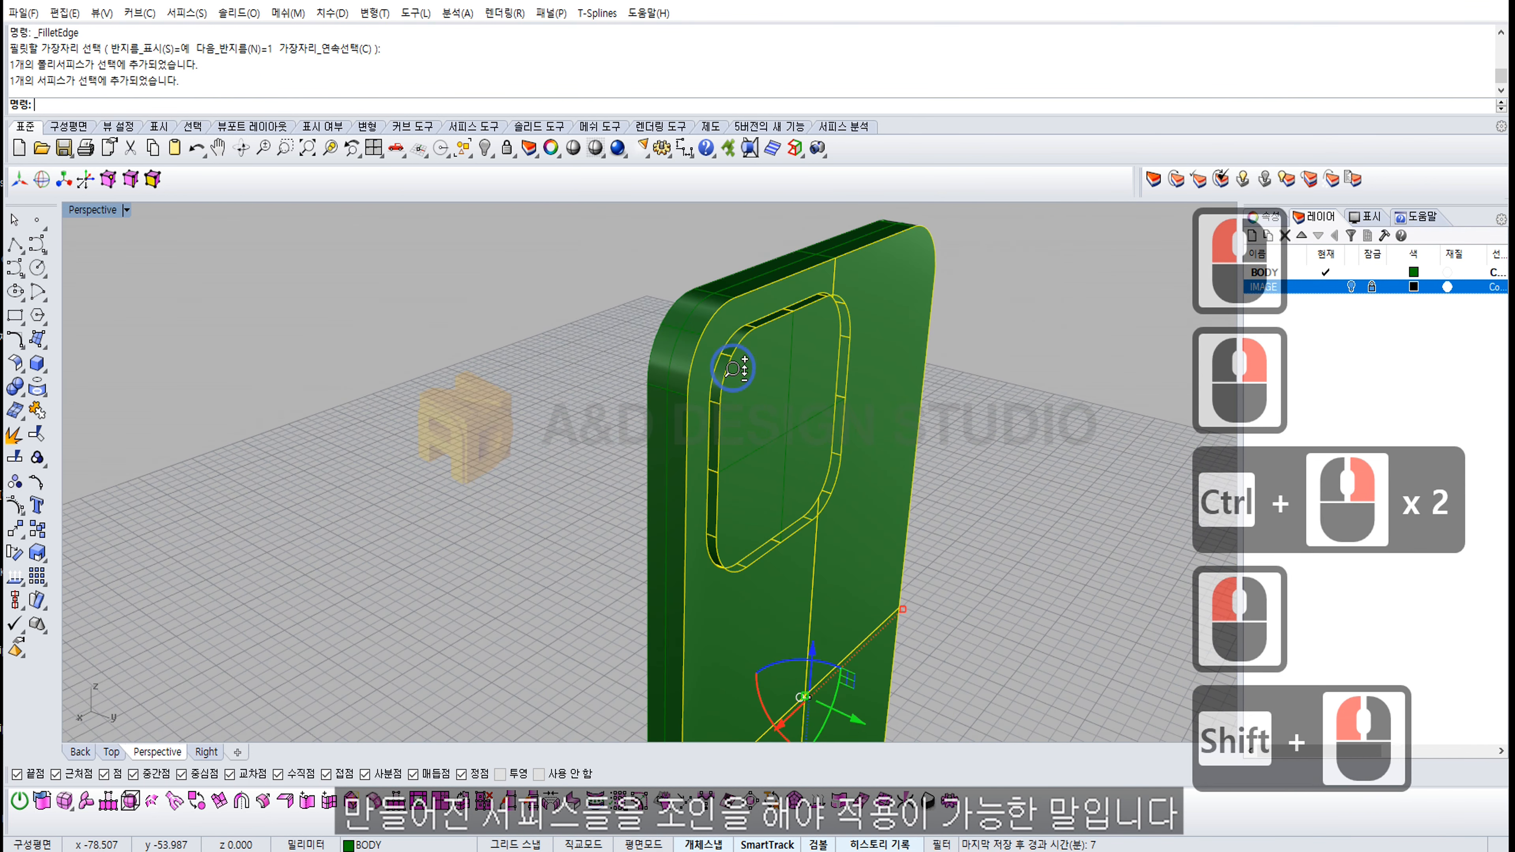
shift+right_drag(854, 370, 790, 349)
right_drag(790, 350, 802, 351)
ctrl+right_drag(802, 352, 817, 442)
drag(926, 277, 649, 663)
drag(1000, 253, 666, 638)
shift+right_drag(753, 563, 724, 574)
drag(896, 237, 609, 684)
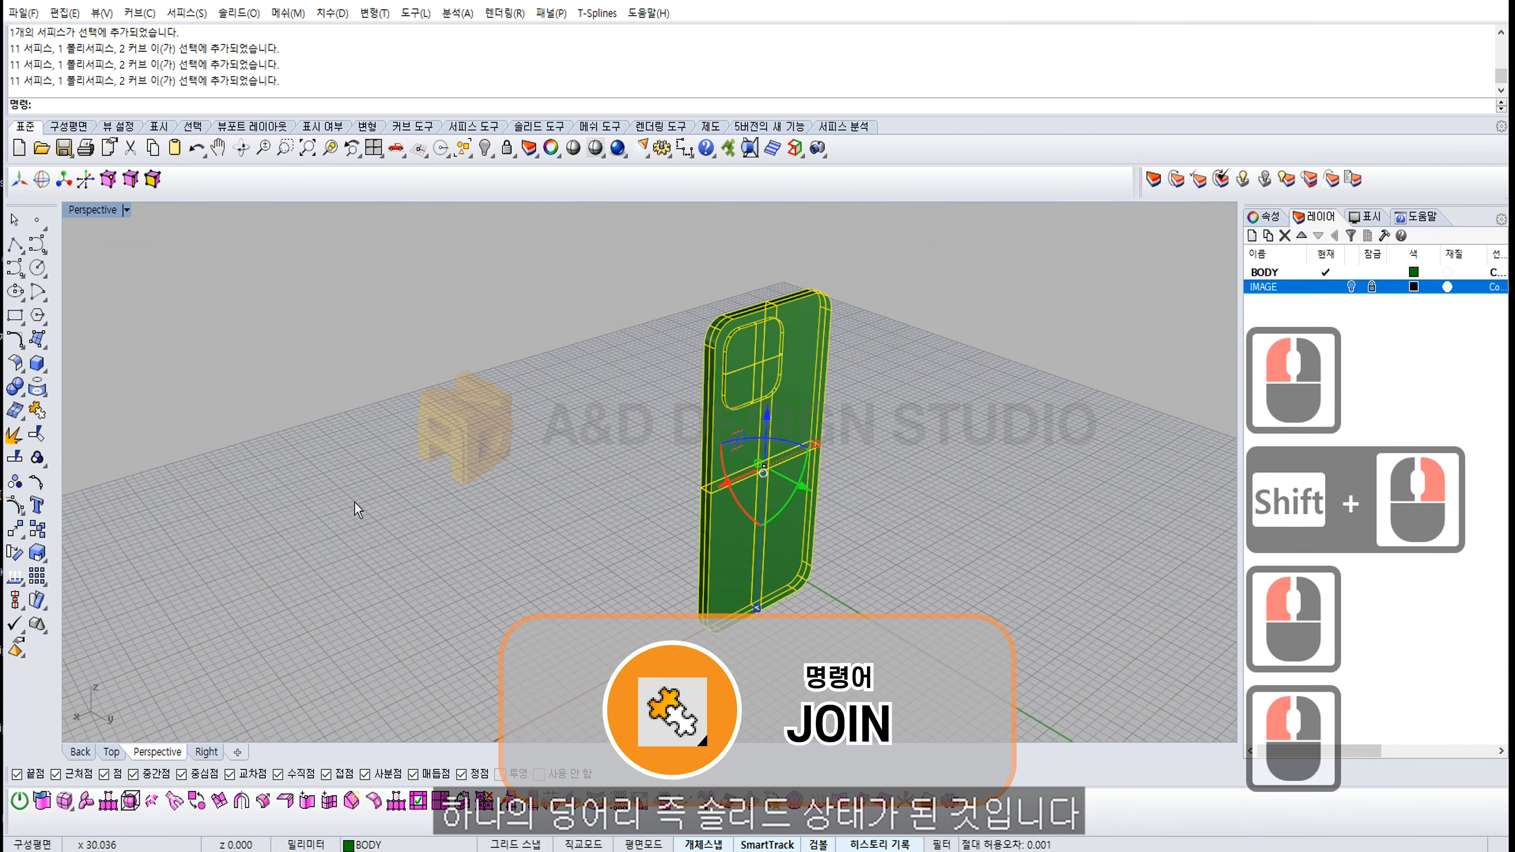
click(37, 409)
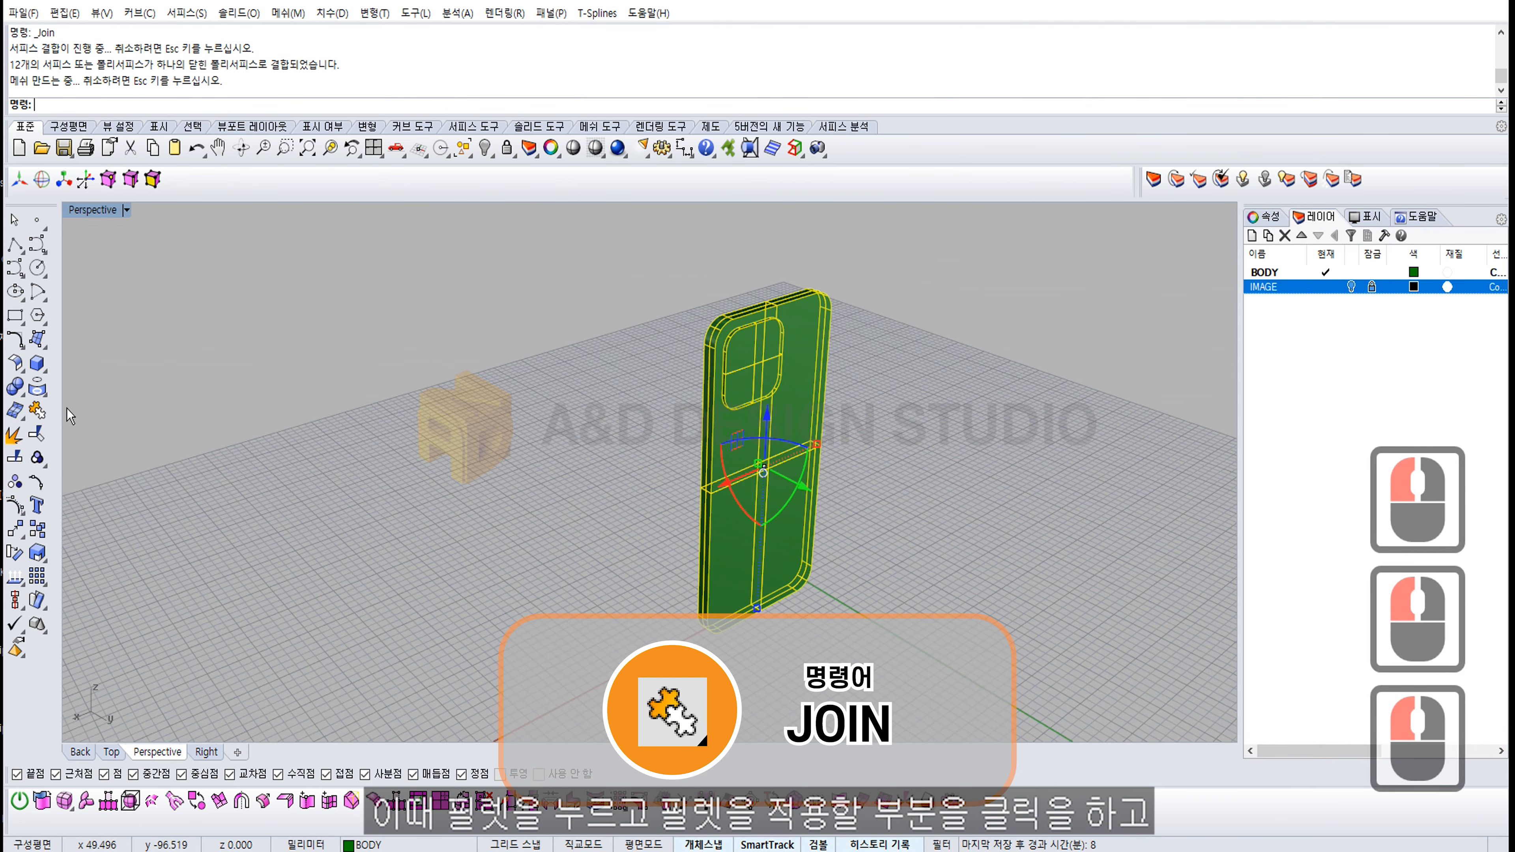
click(558, 435)
click(826, 433)
Step: Fillet the edge where the camera bump meets the phone's back, with radius 0.3 at both handles
ctrl+right_drag(902, 349, 908, 272)
click(884, 318)
shift+right_drag(489, 367, 598, 436)
ctrl+right_drag(411, 478, 383, 387)
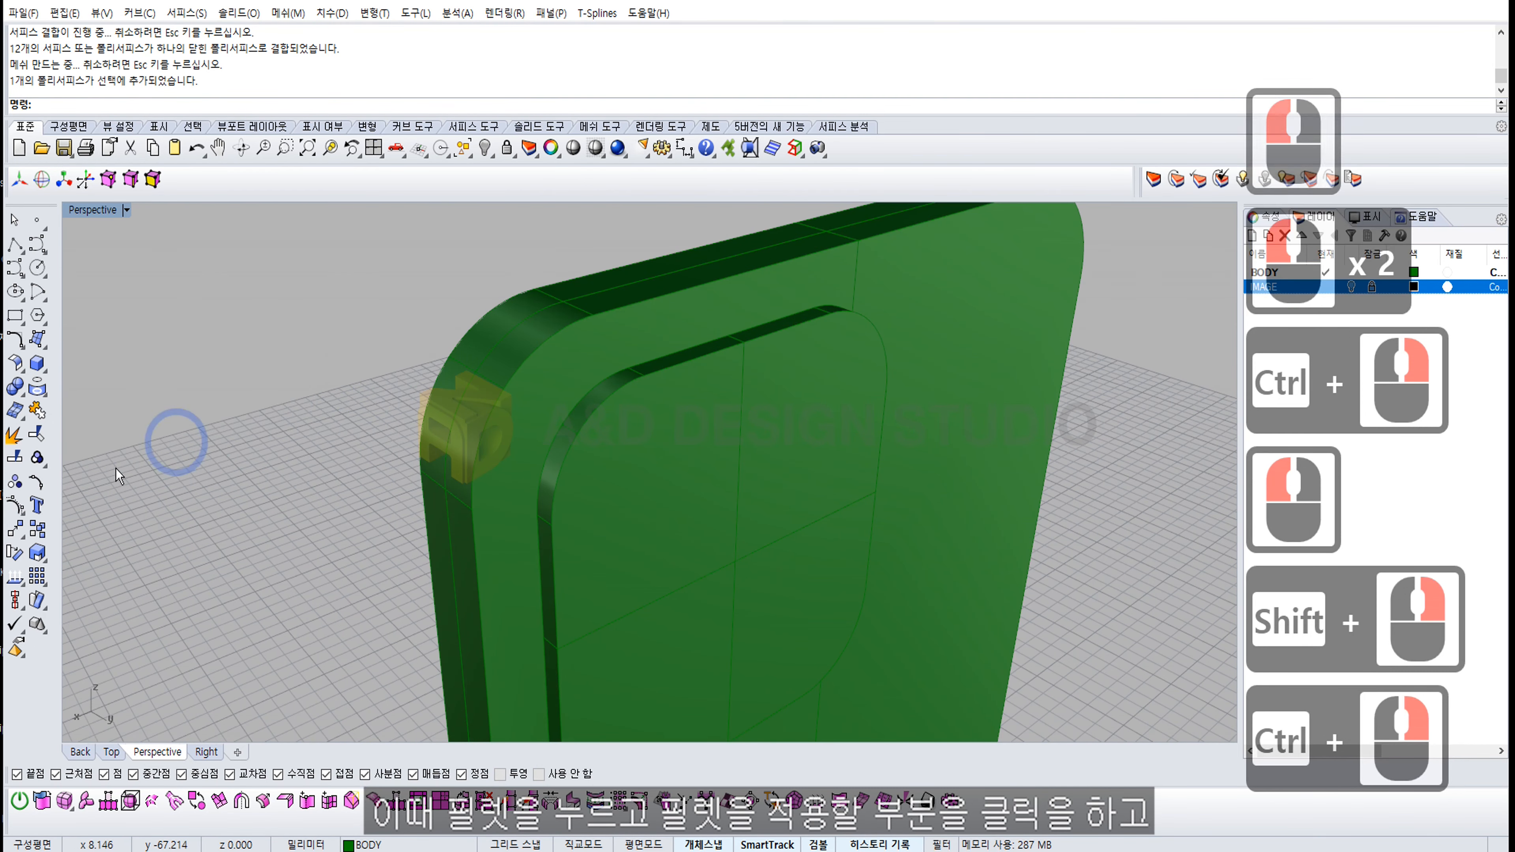
click(46, 397)
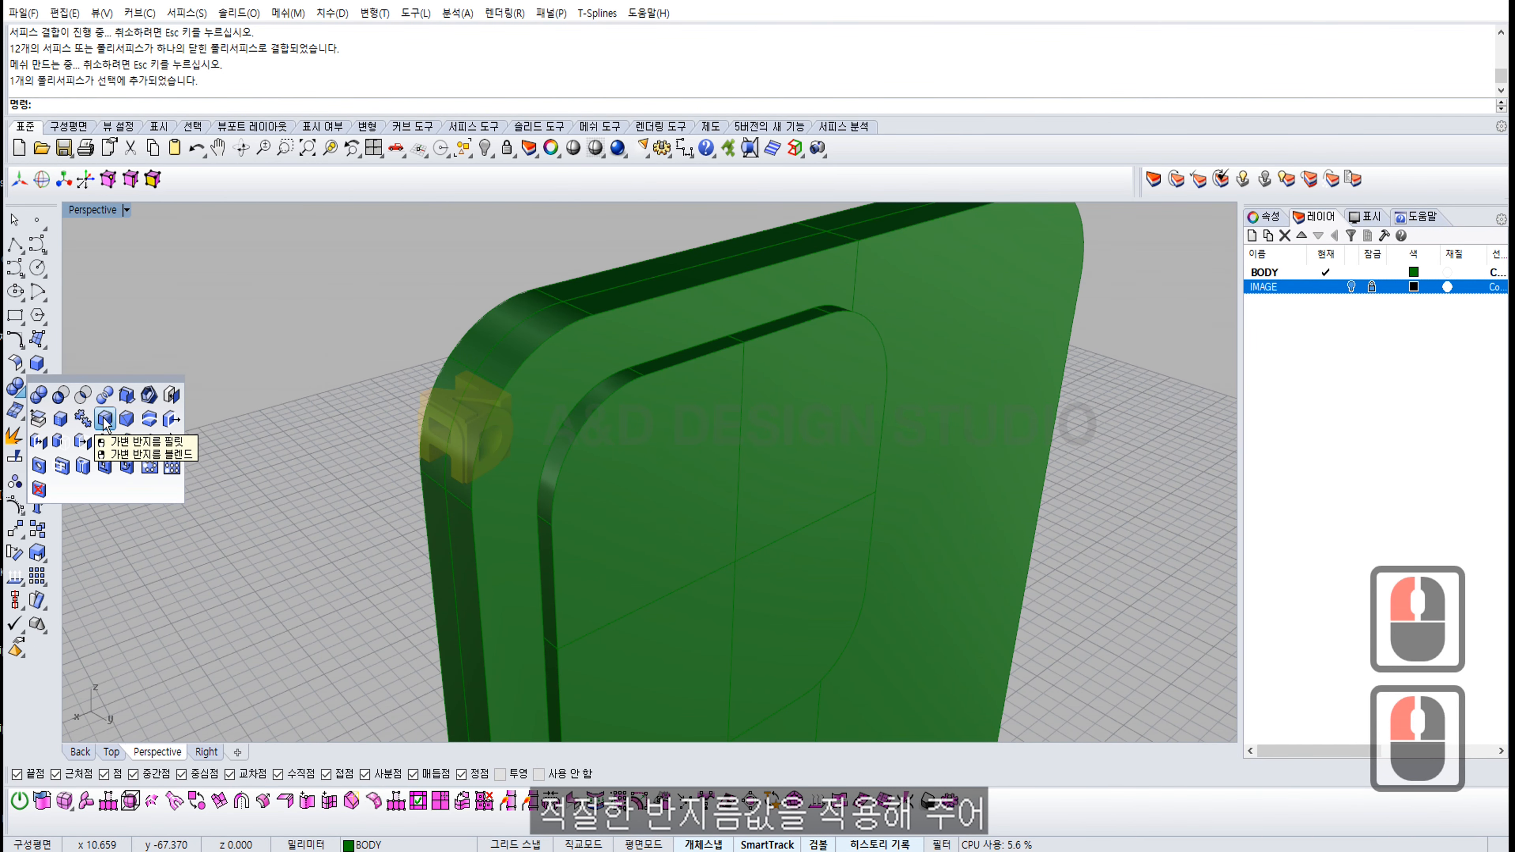
click(104, 420)
ctrl+right_drag(656, 454, 661, 370)
click(659, 364)
right_click(659, 364)
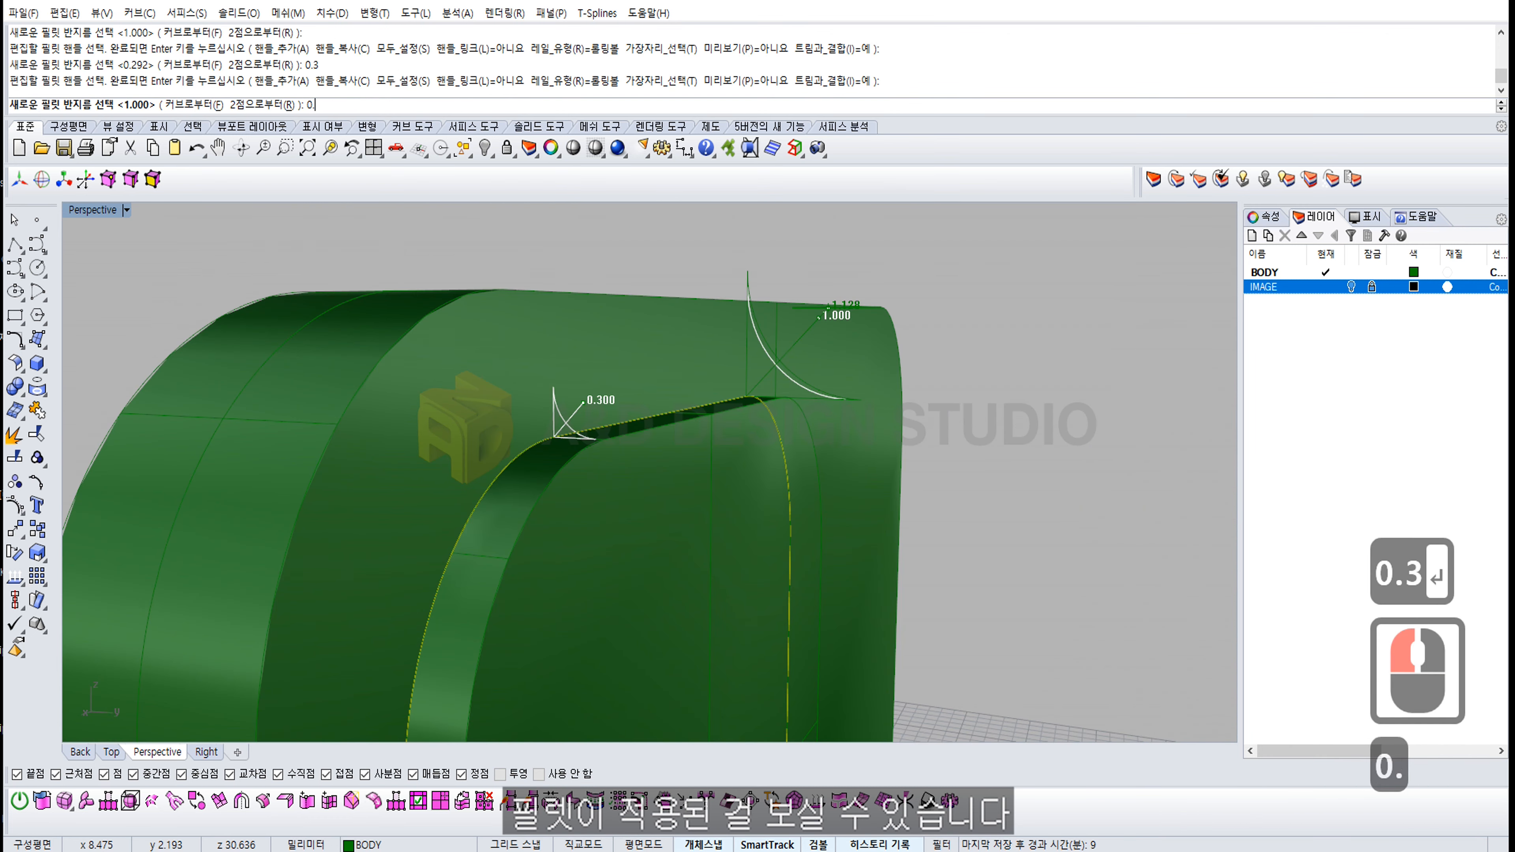
text(3)
key(Return)
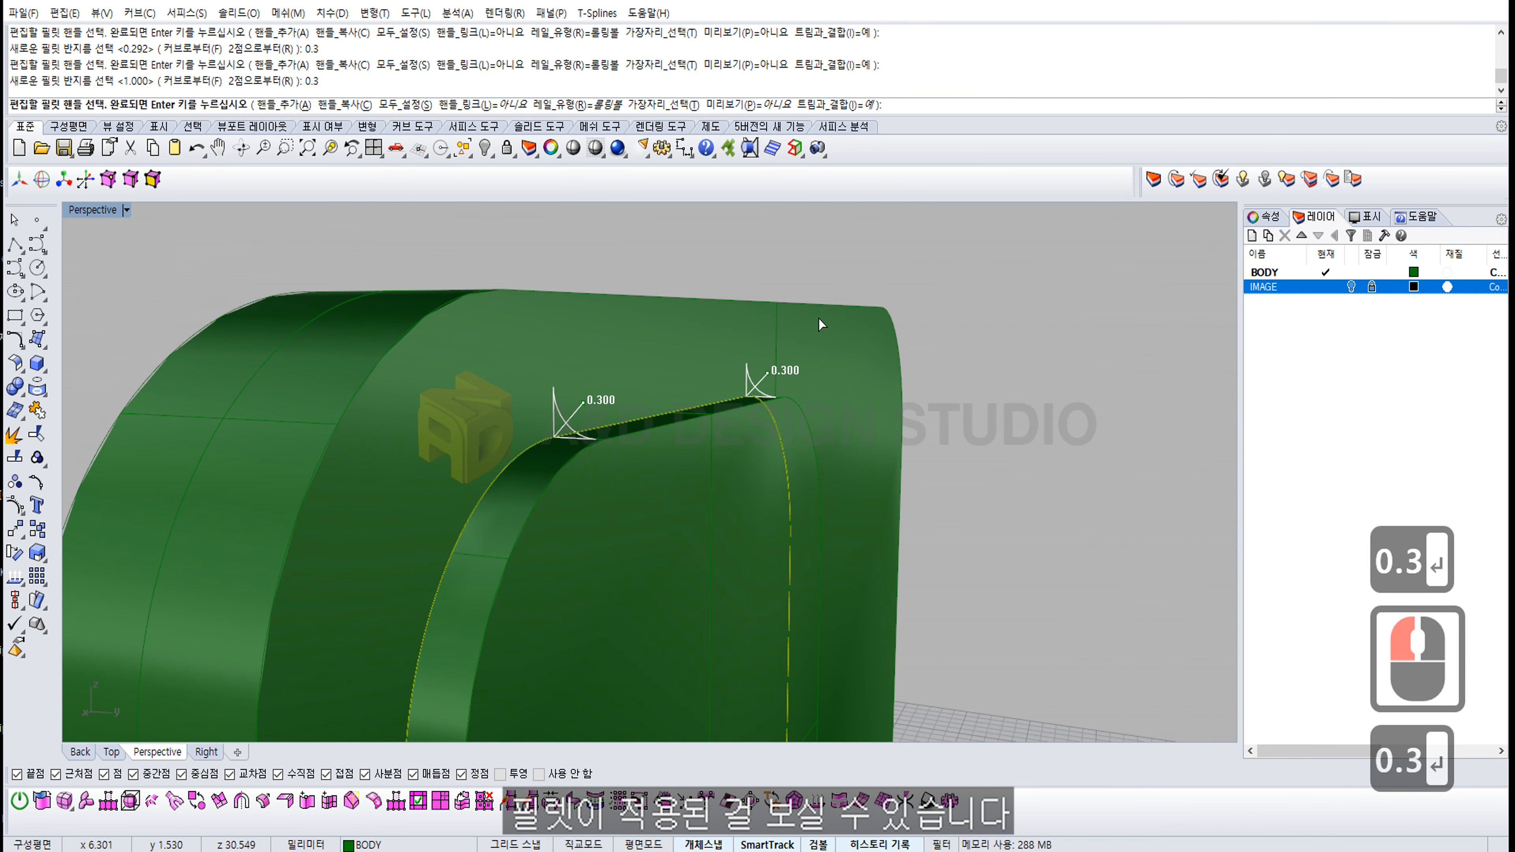
right_click(818, 314)
click(1025, 335)
Step: Show the IMAGE layer and view the back of the phone squarely, with the reference lenses overlaid on the camera bump
ctrl+right_drag(1025, 335, 462, 394)
right_drag(555, 412, 453, 412)
shift+right_drag(453, 412, 548, 429)
right_drag(596, 430, 669, 531)
scroll(543, 428, down, 8)
click(1351, 287)
ctrl+right_drag(704, 453, 704, 382)
right_drag(668, 417, 596, 430)
shift+right_drag(596, 406, 561, 465)
right_drag(560, 465, 501, 456)
shift+right_drag(501, 456, 525, 461)
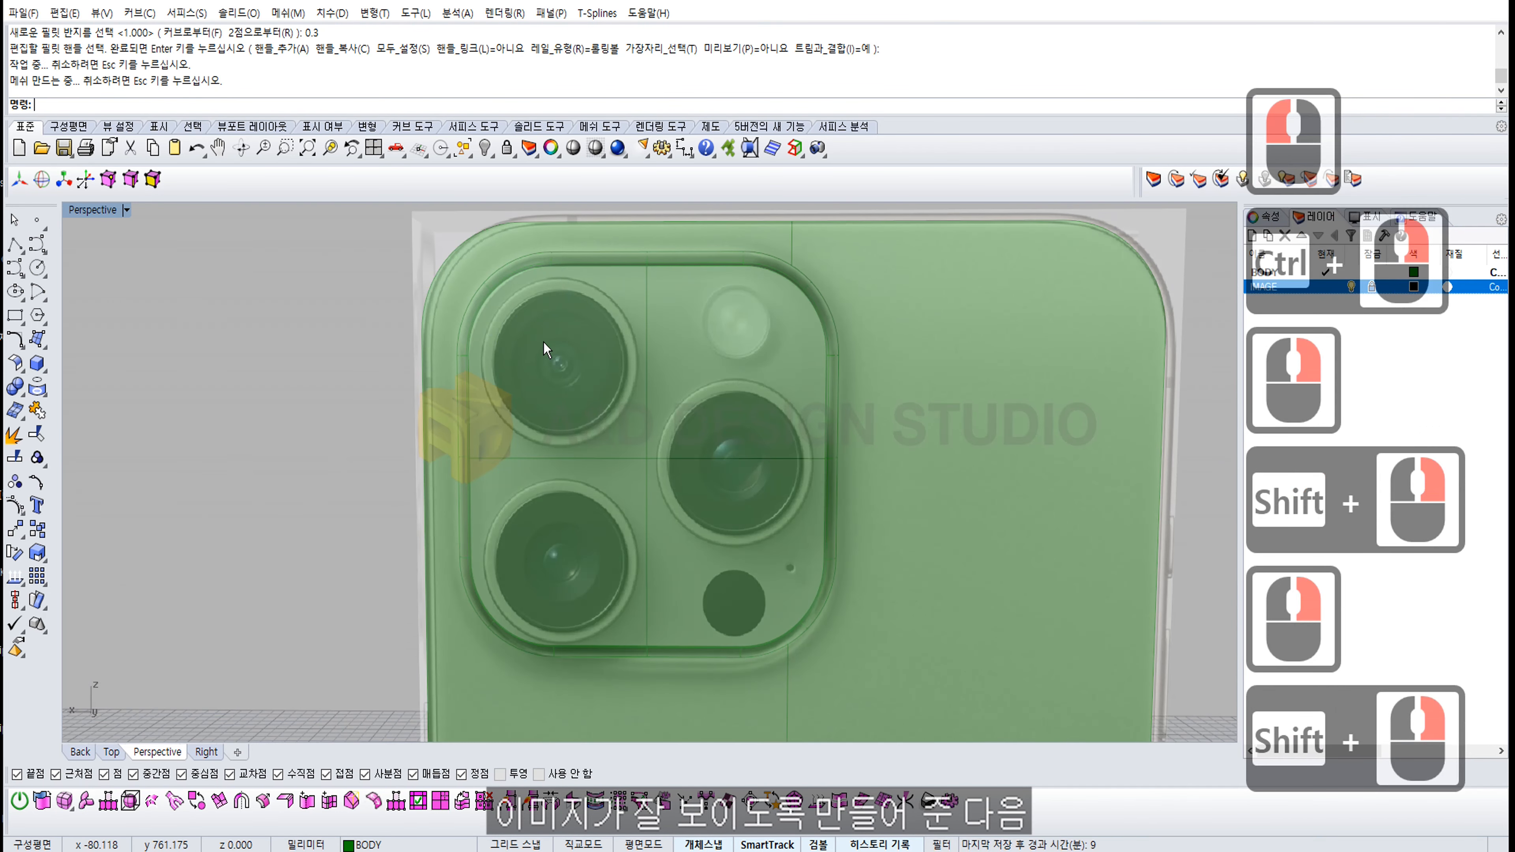
click(1111, 238)
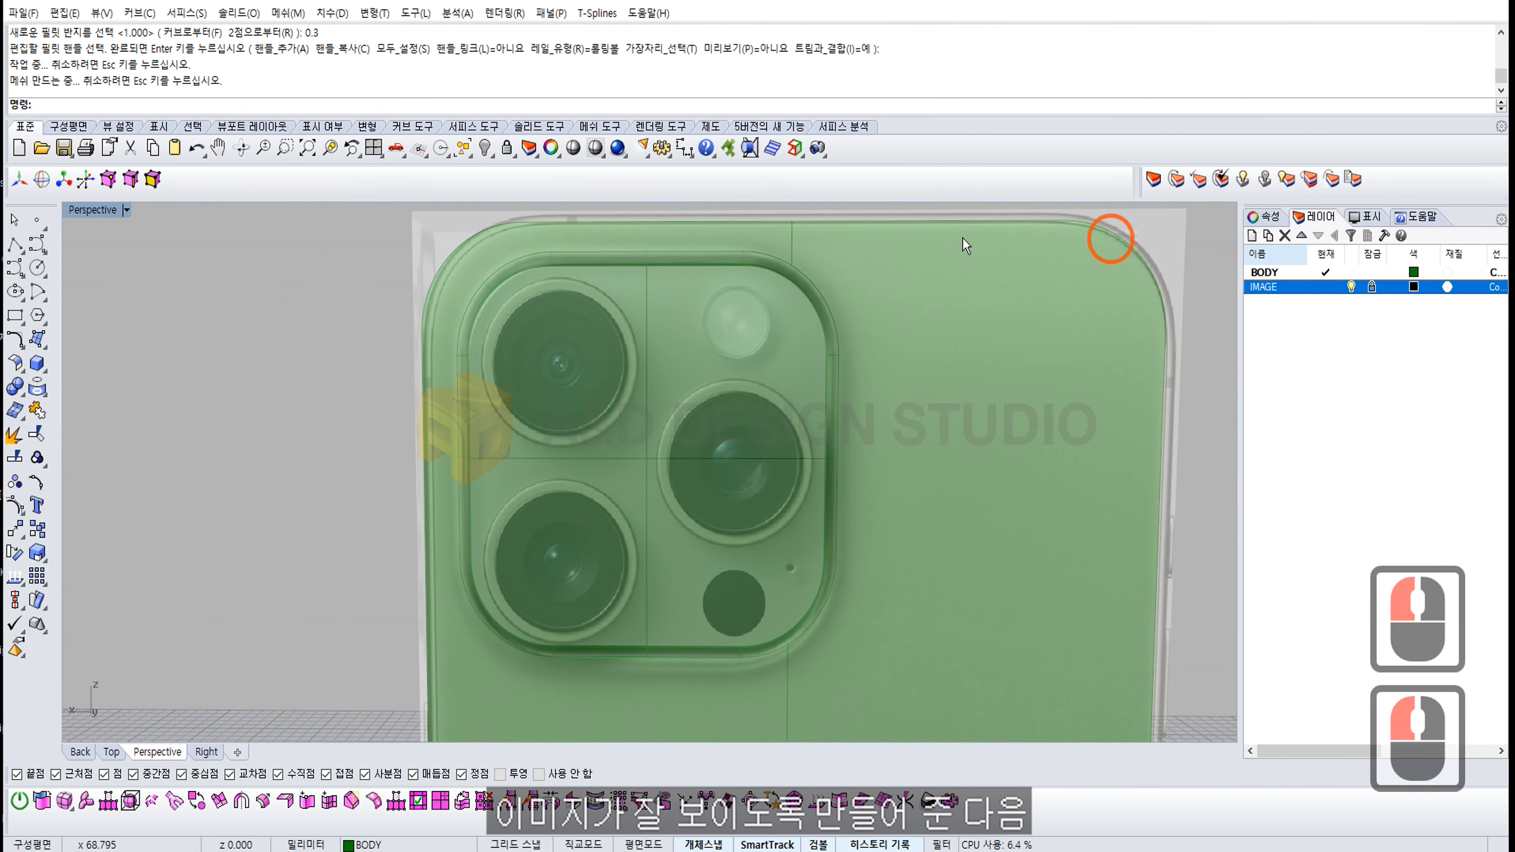
Step: In the Back view, draw a circle centred on the upper-left camera lens and sized to the reference picture
click(127, 407)
double_click(90, 212)
click(80, 486)
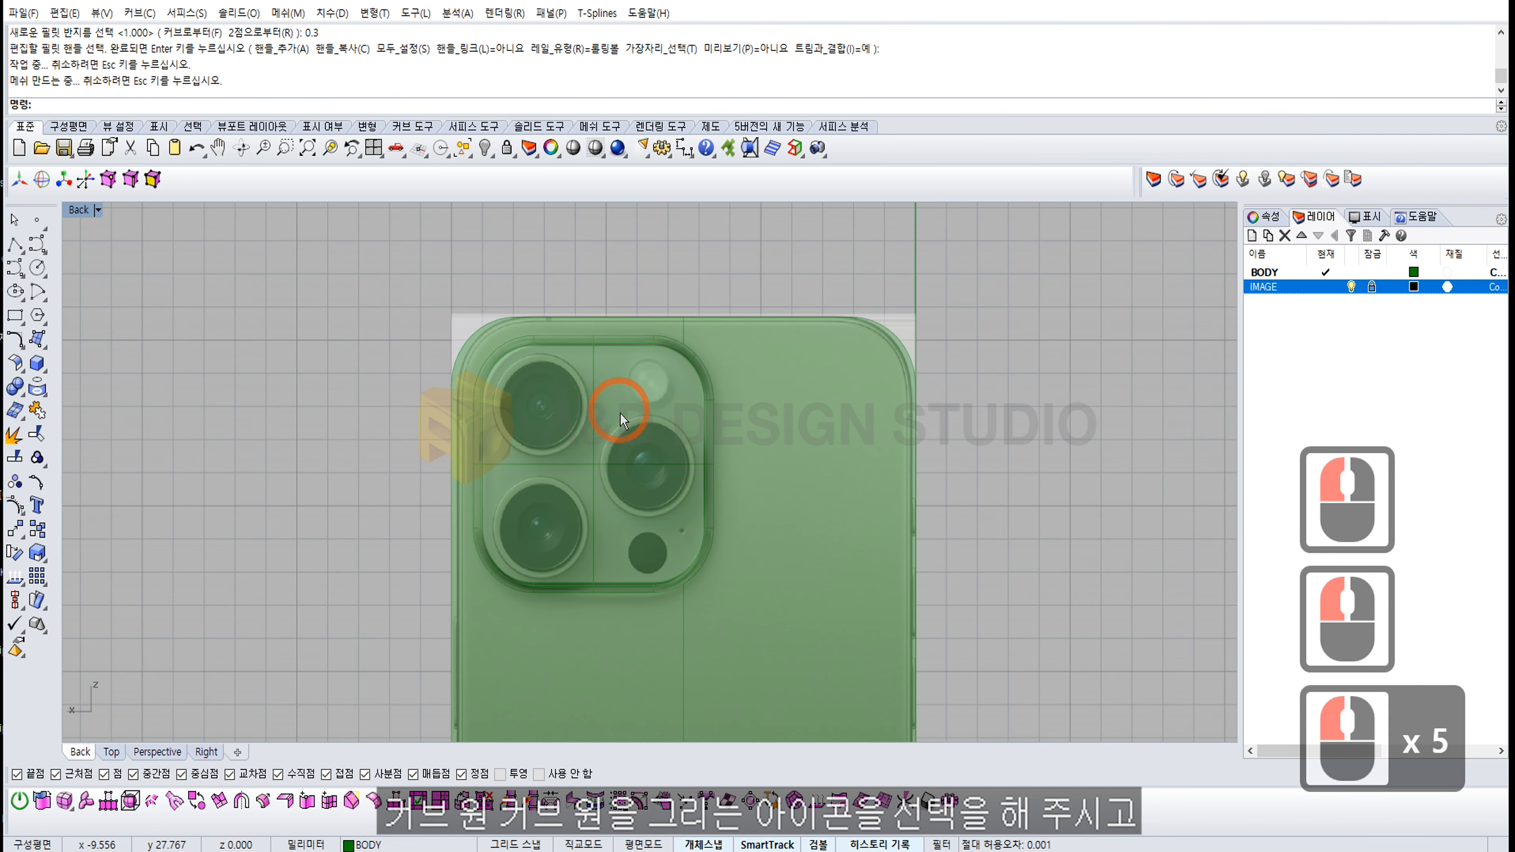
ctrl+right_drag(622, 477, 653, 452)
click(141, 318)
click(37, 266)
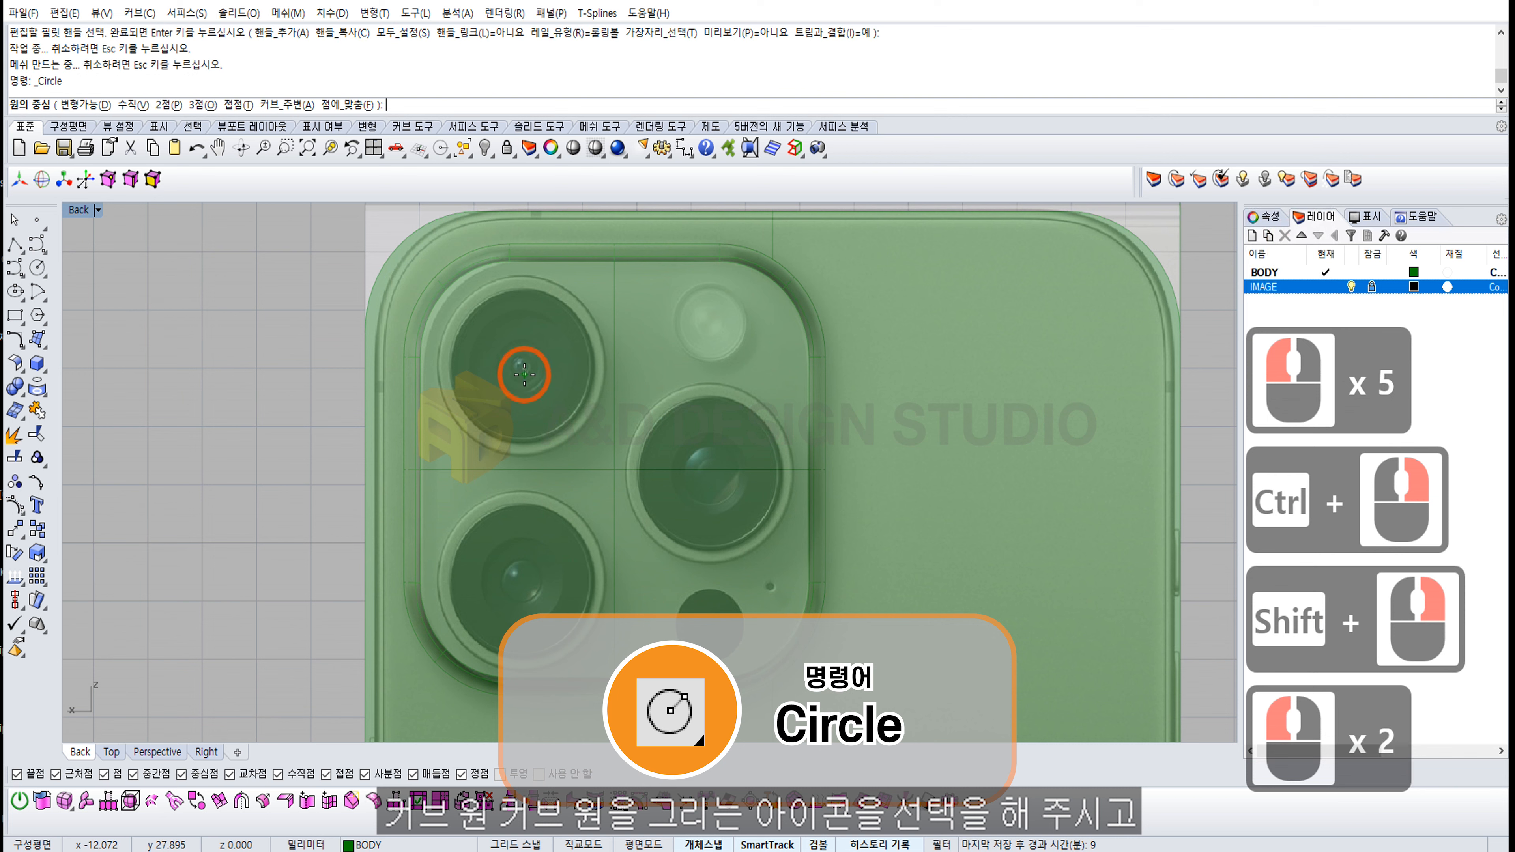
click(522, 367)
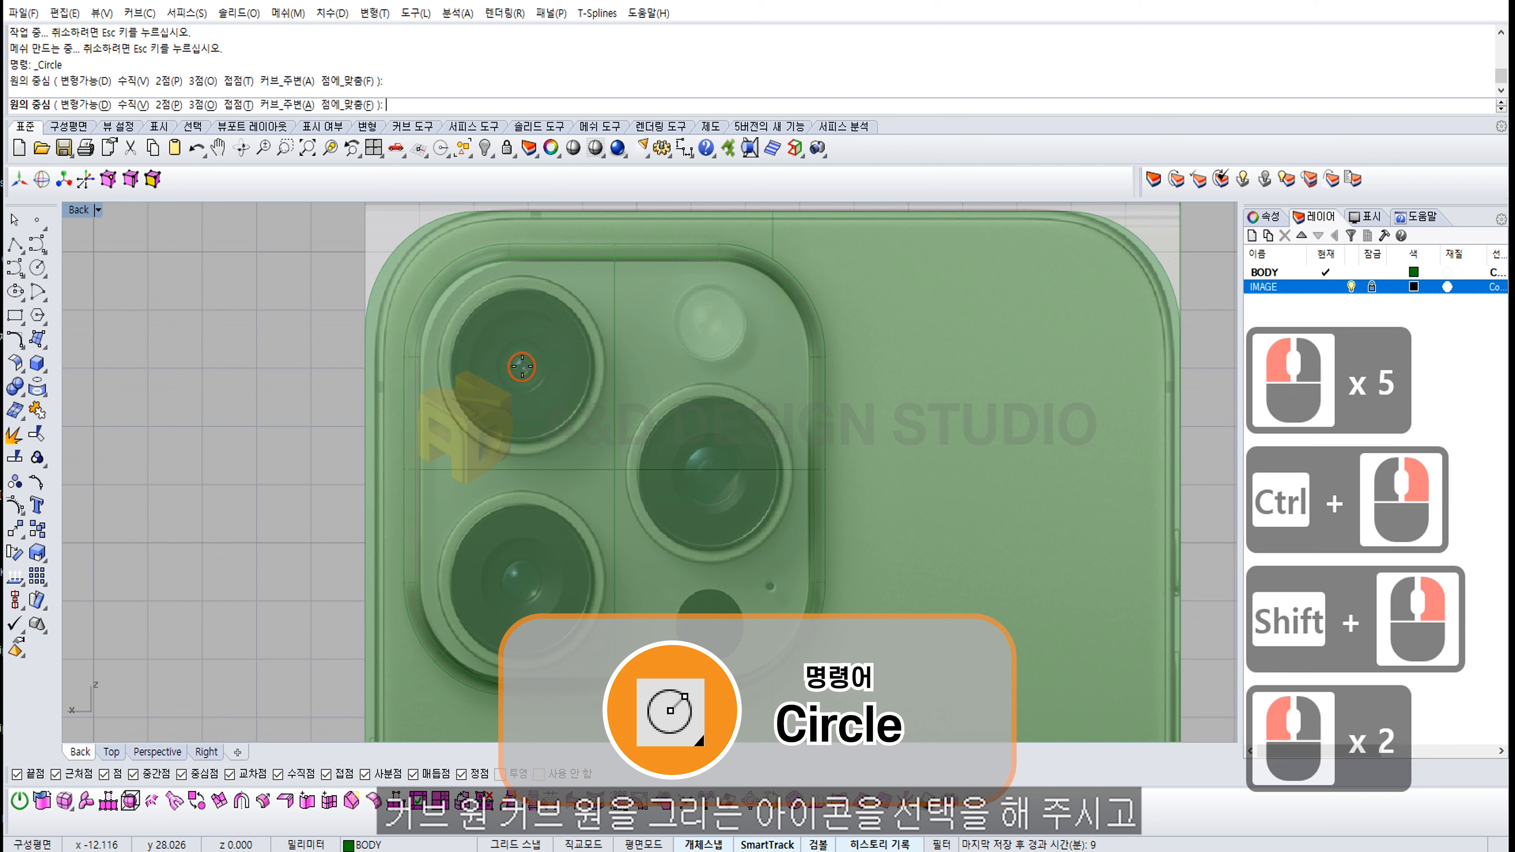
click(613, 417)
click(599, 408)
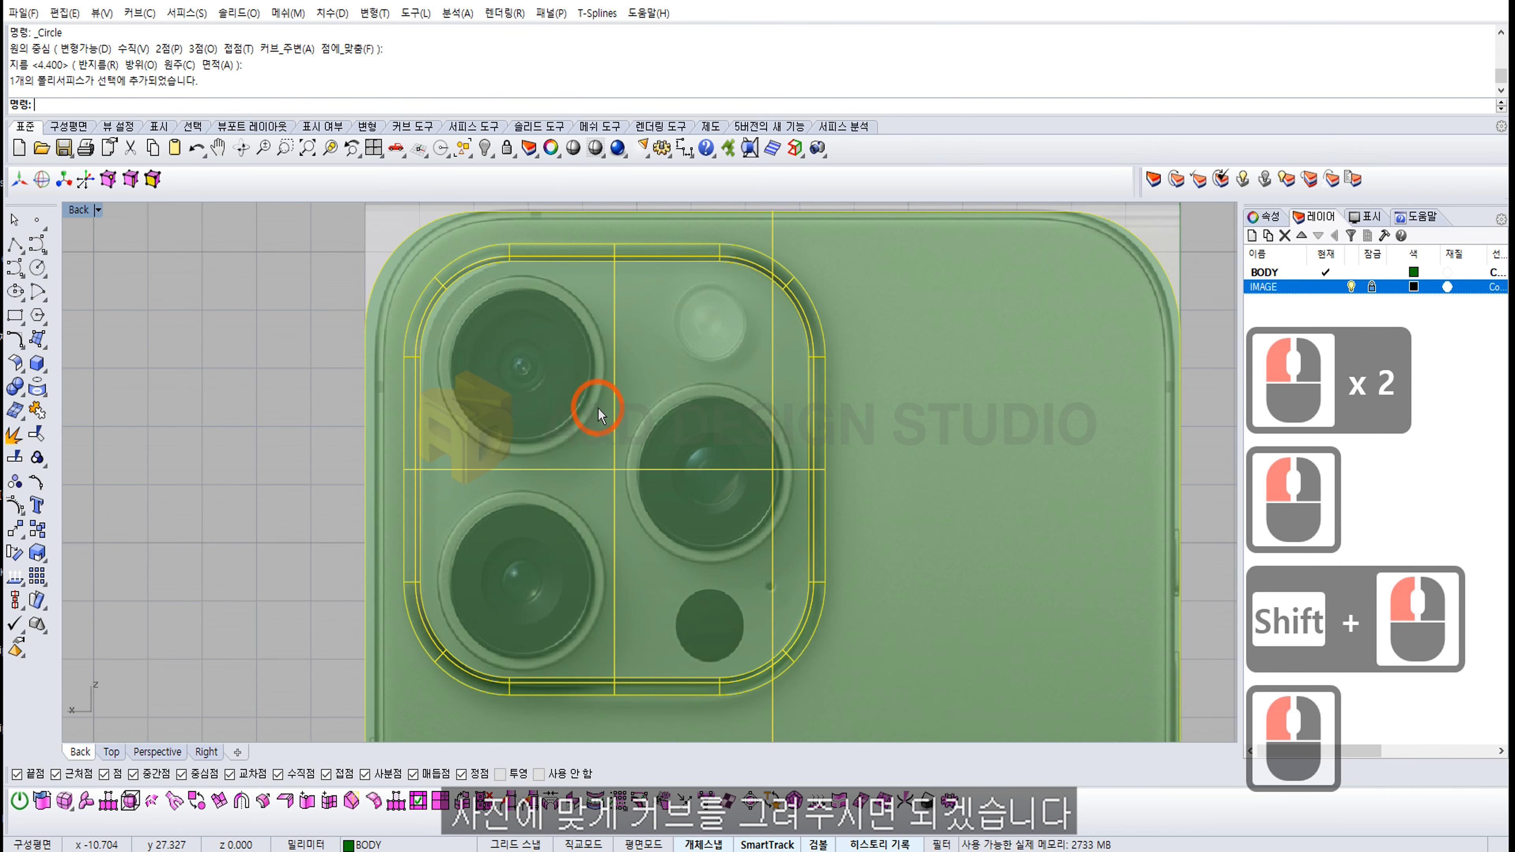
Step: Clear the selection and set the Back viewport's display mode to Wireframe
click(352, 391)
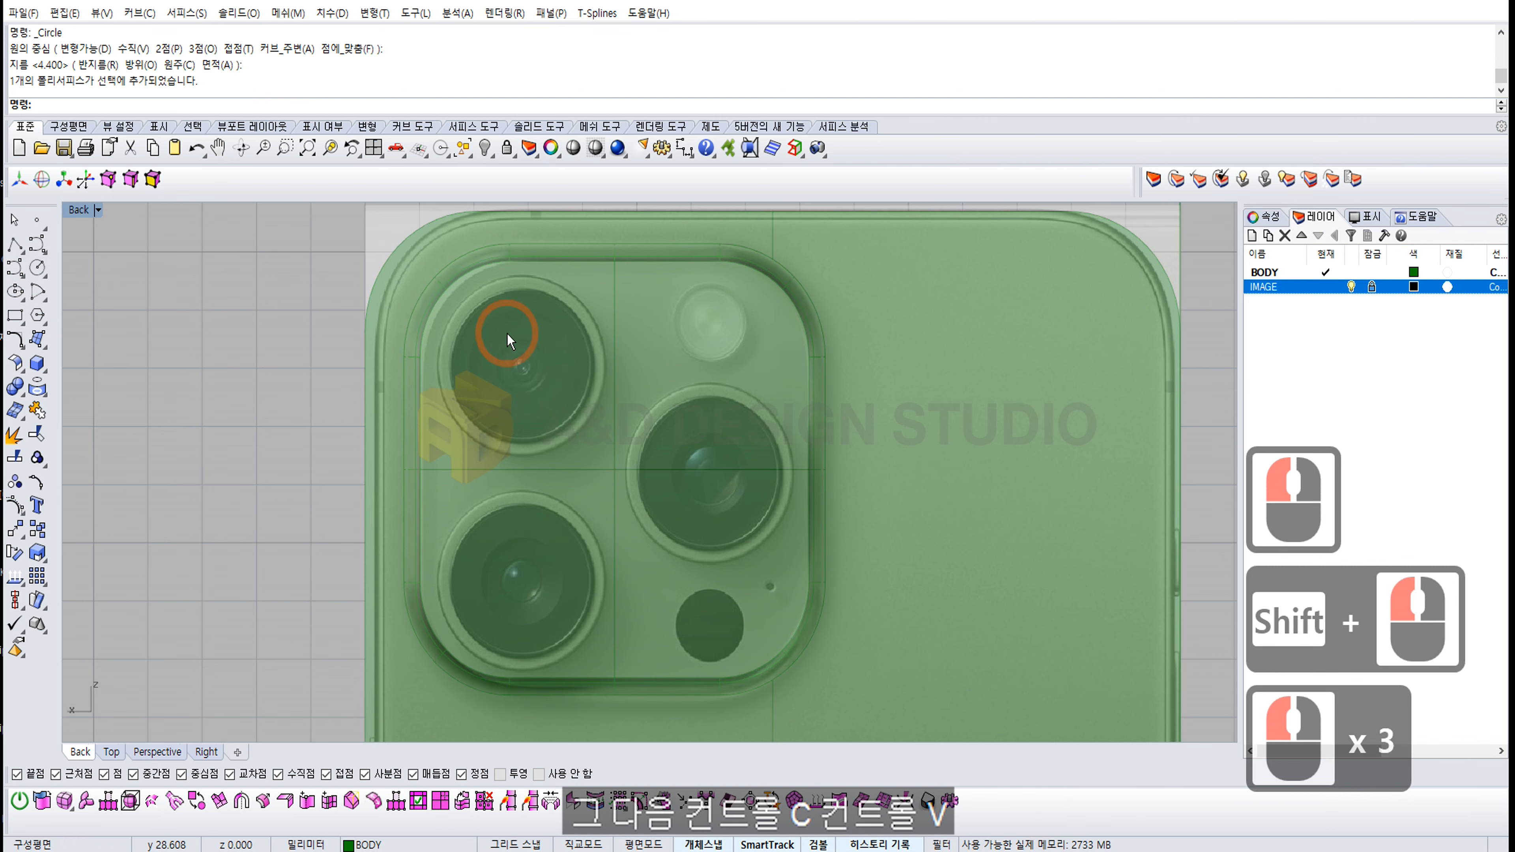
right_click(98, 210)
click(125, 244)
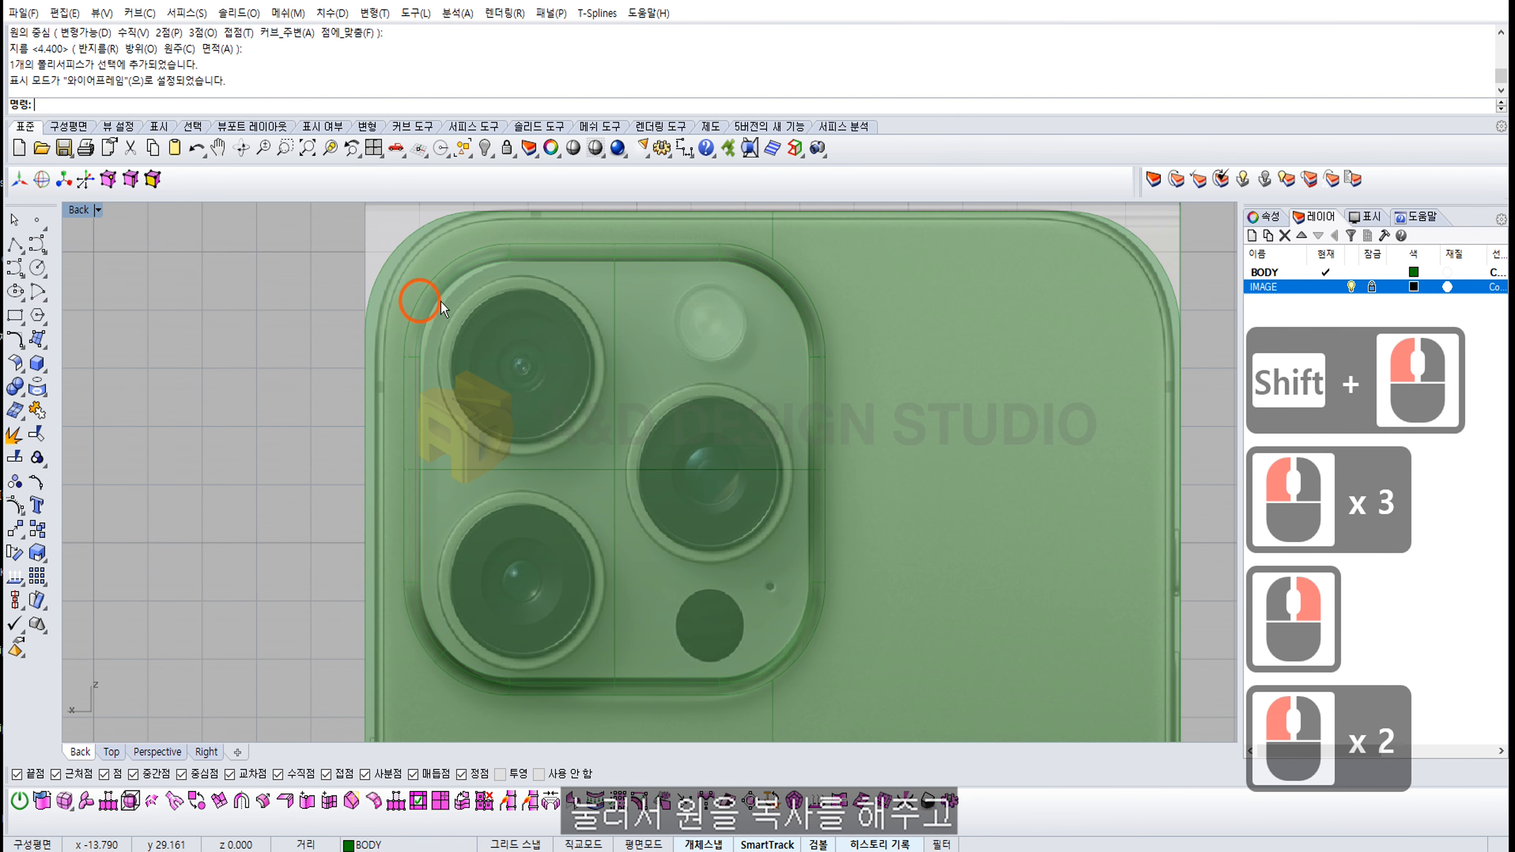
Step: Copy the upper-left lens circle and place the copies over the lower-left and right camera lenses in the Back view
click(481, 287)
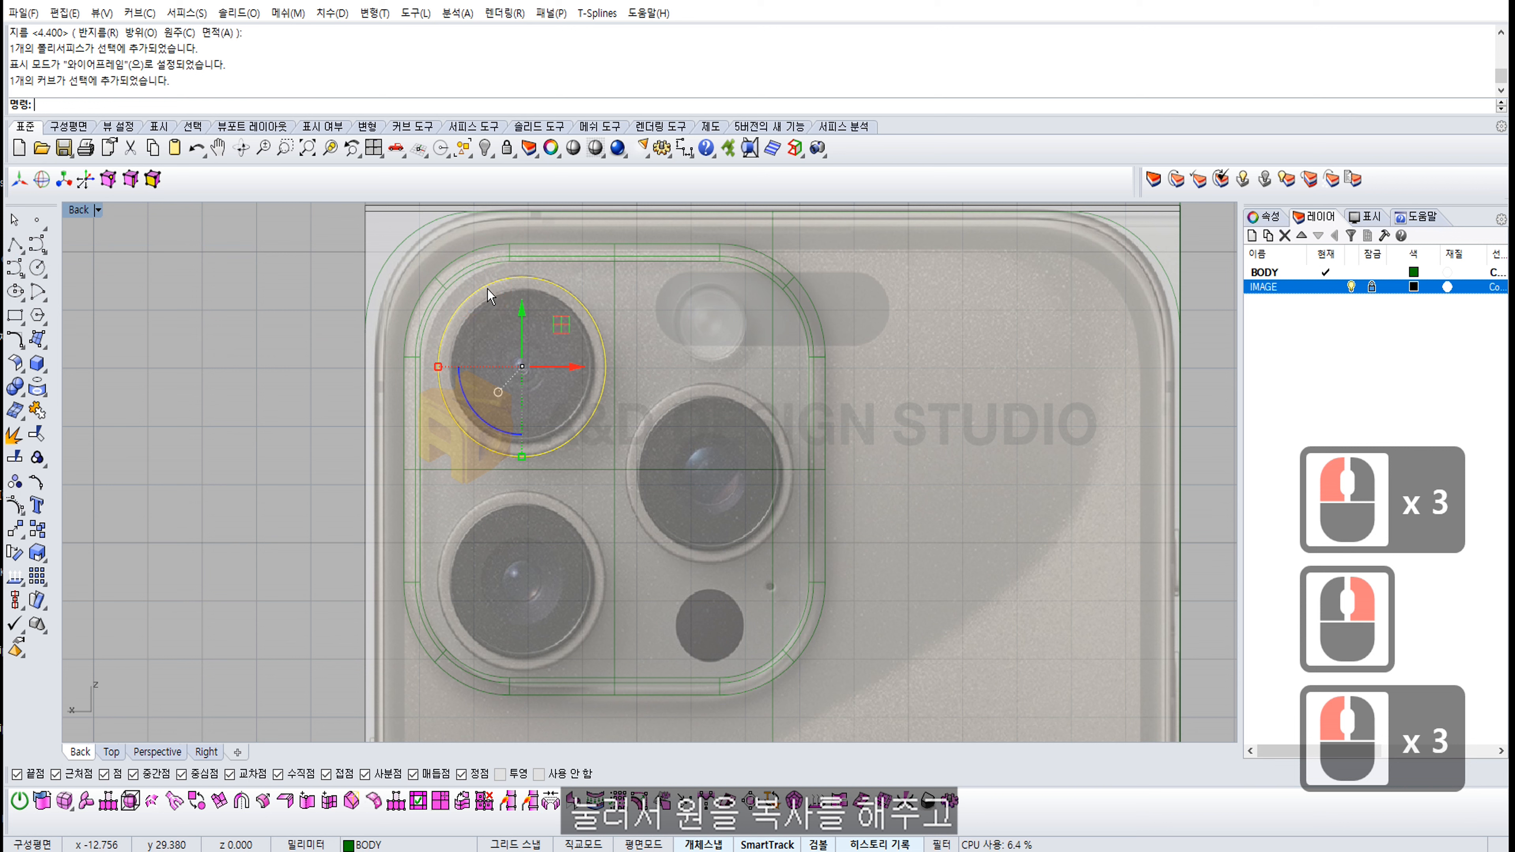
key(ctrl+c)
key(ctrl+v)
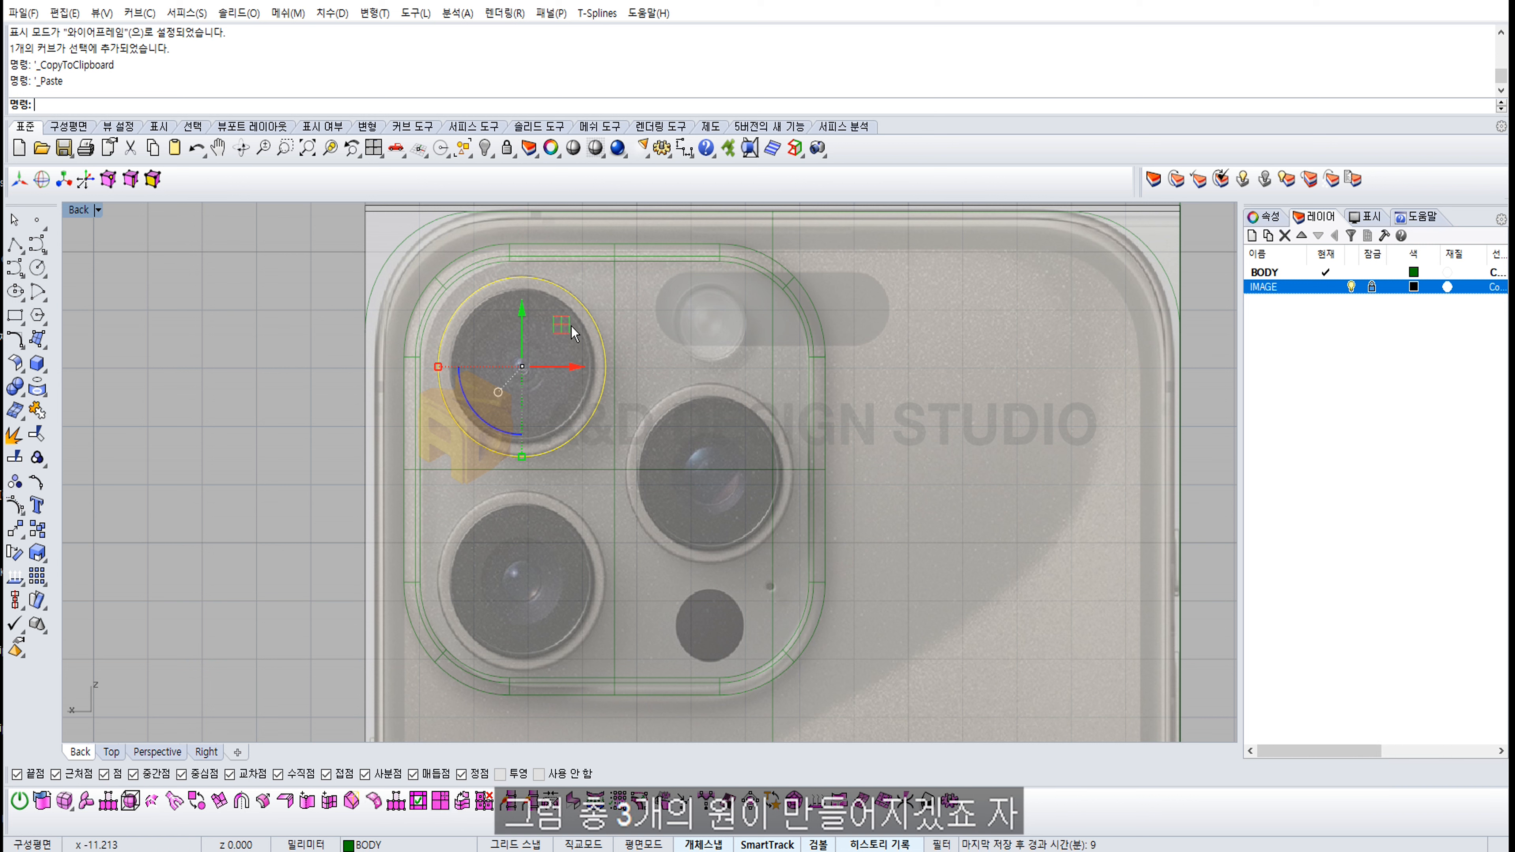
drag(563, 329, 561, 536)
key(ctrl+c)
key(ctrl+v)
click(251, 466)
click(610, 373)
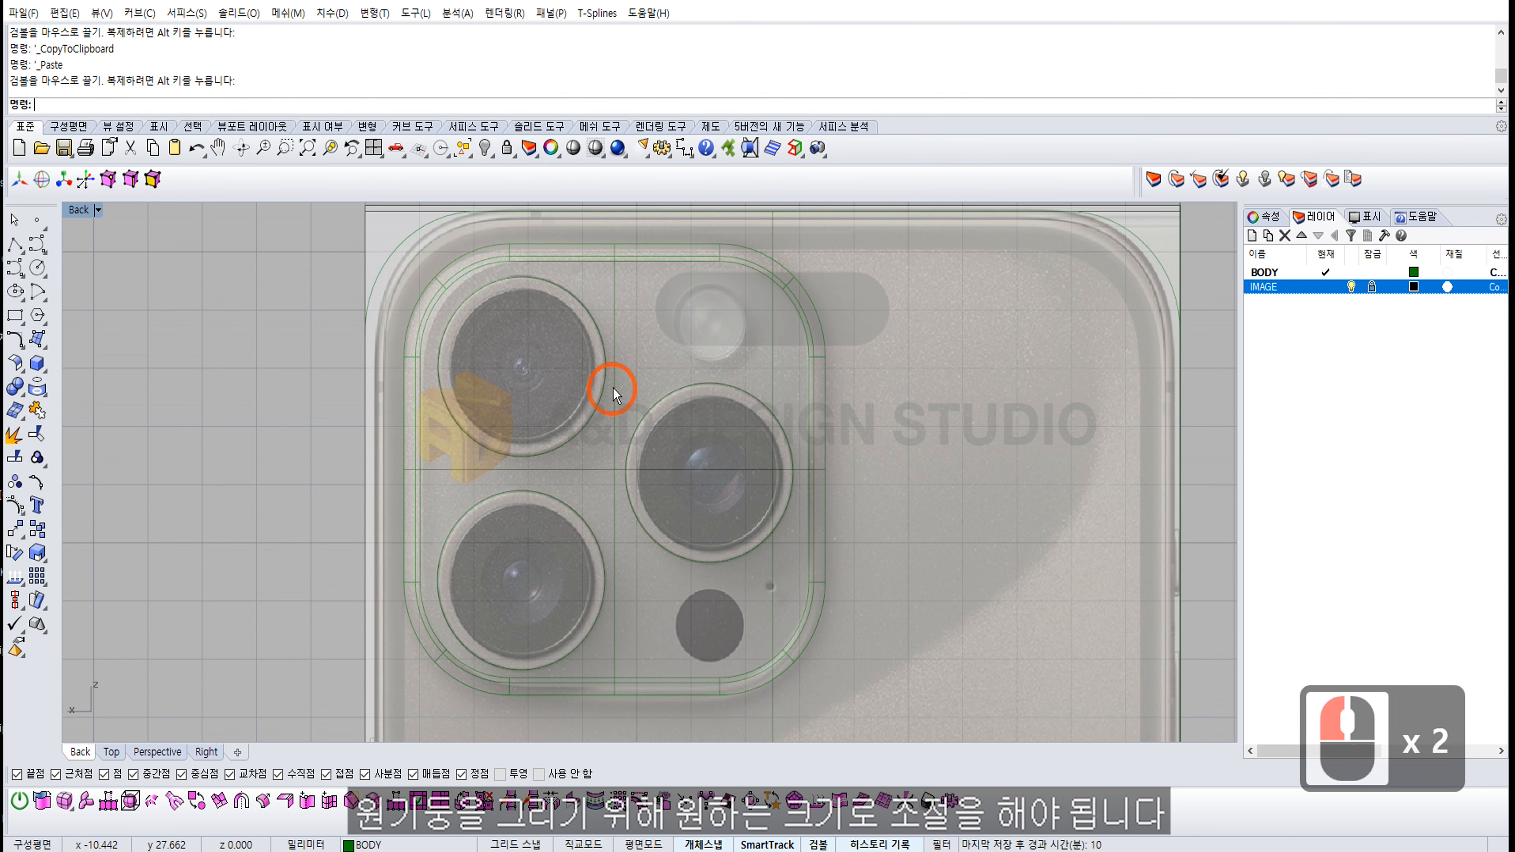
click(606, 374)
shift+click(558, 507)
shift+click(609, 469)
click(387, 464)
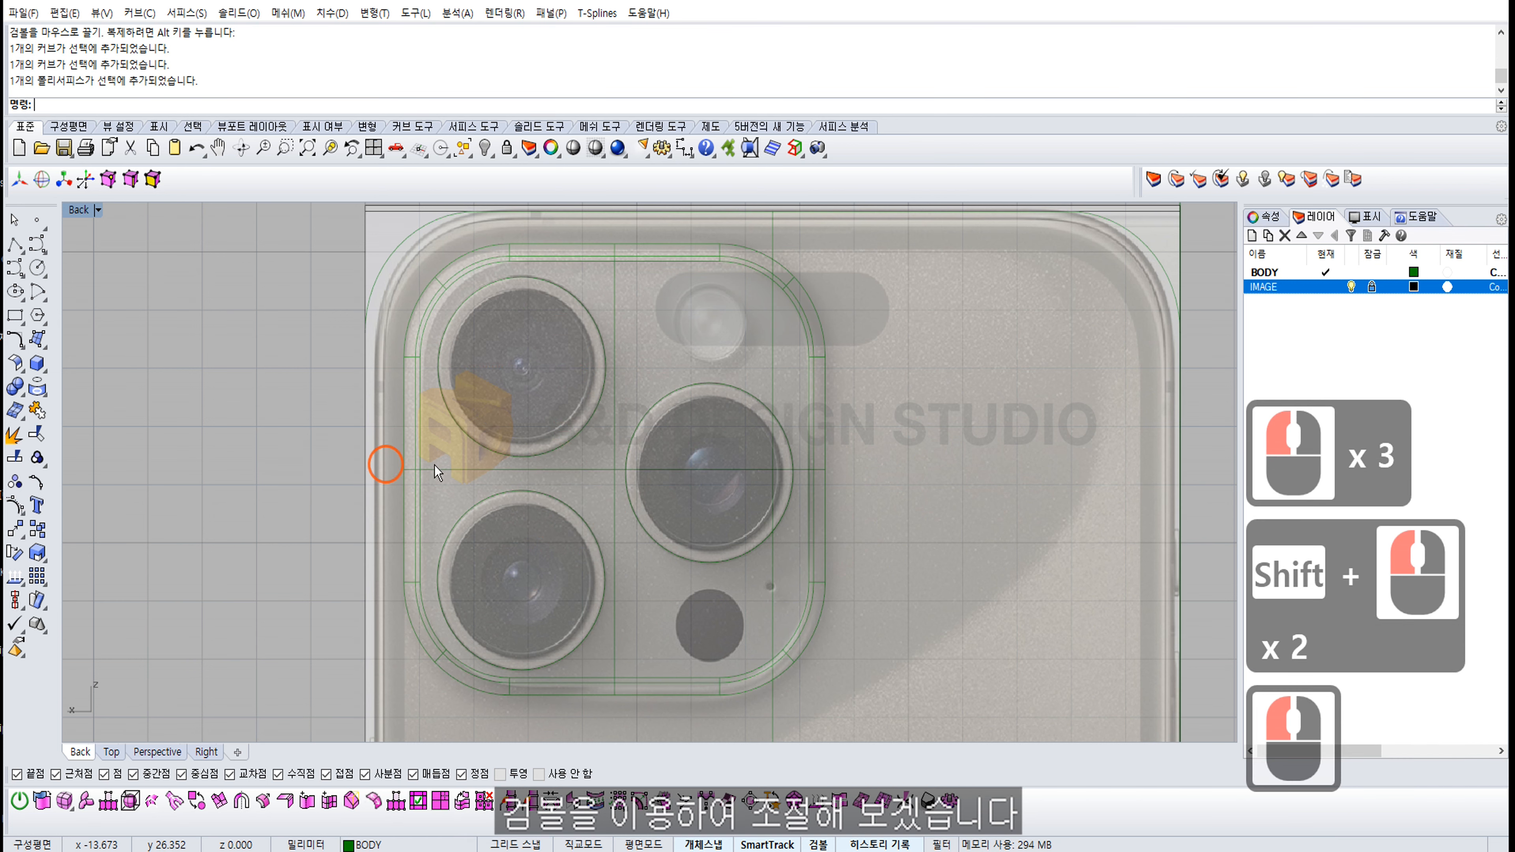
shift+click(627, 447)
click(460, 453)
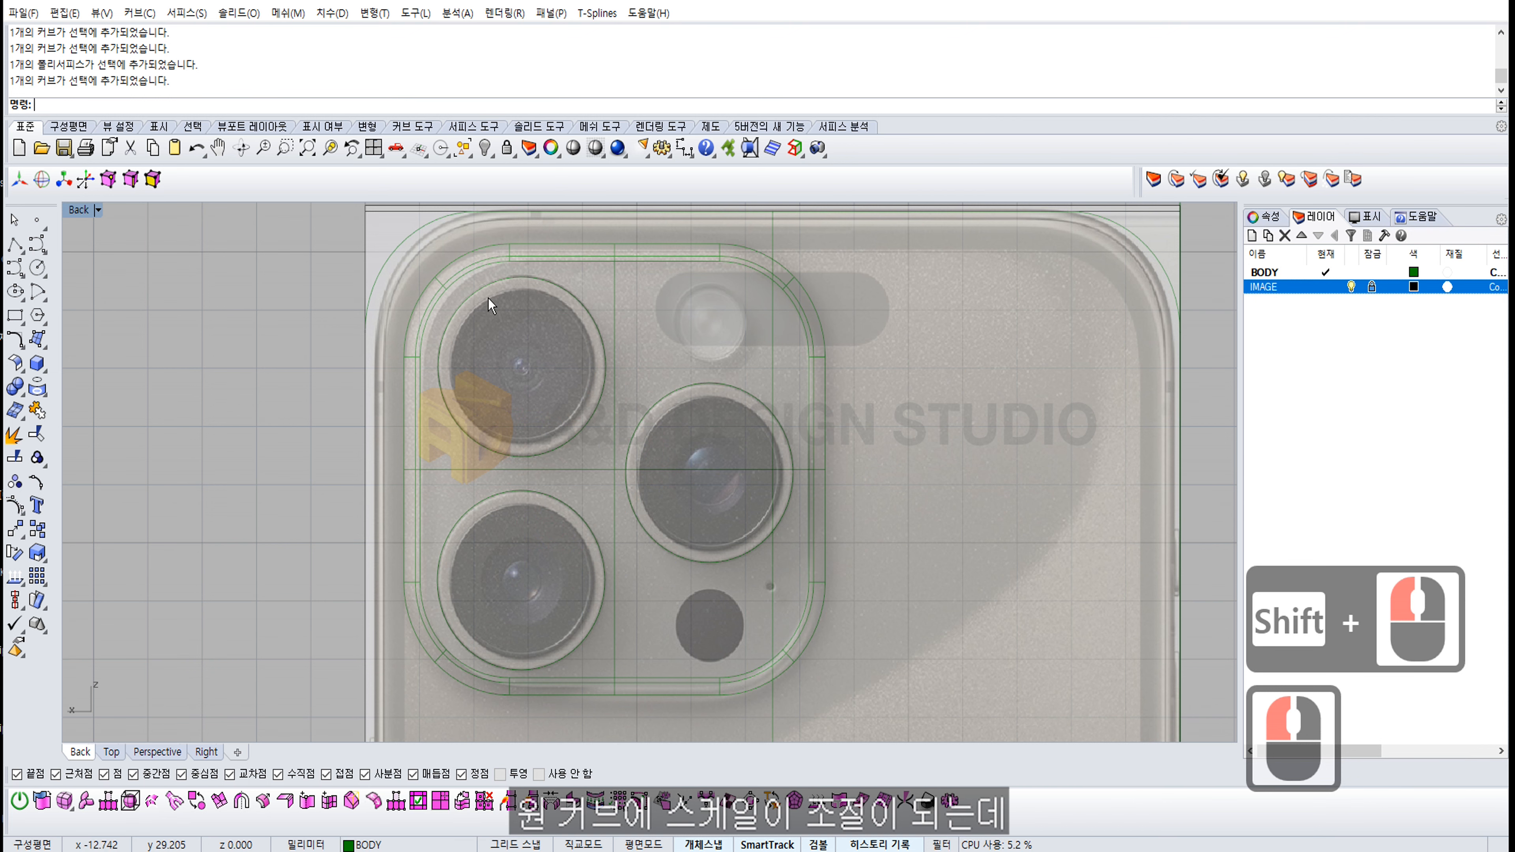
Step: Try scaling the upper-left lens circle first in height only and then proportionally, and undo these trial changes
scroll(593, 326, up, 2)
click(525, 629)
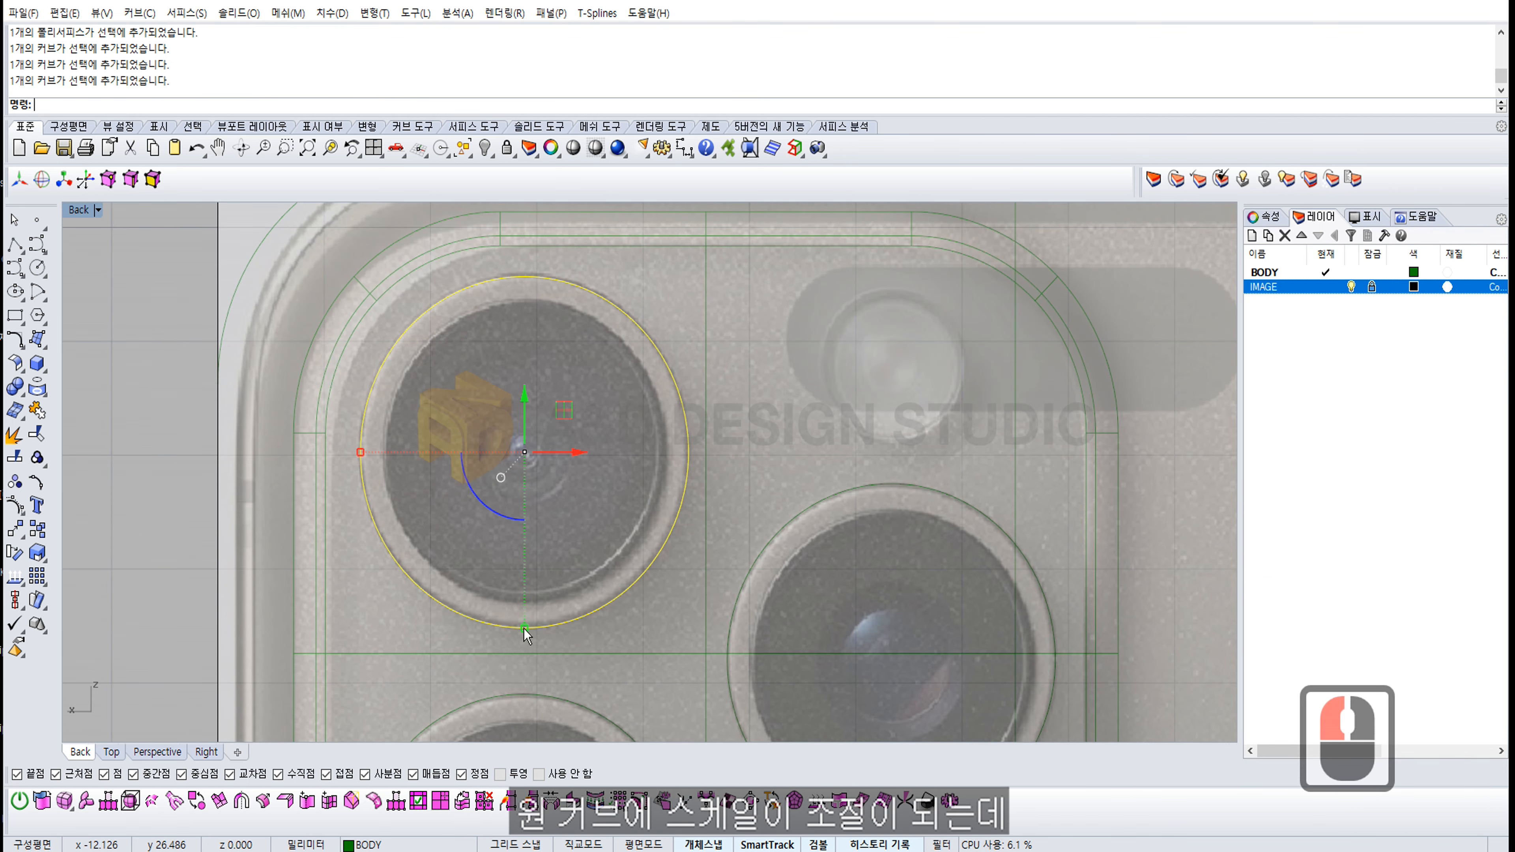
drag(524, 629, 524, 569)
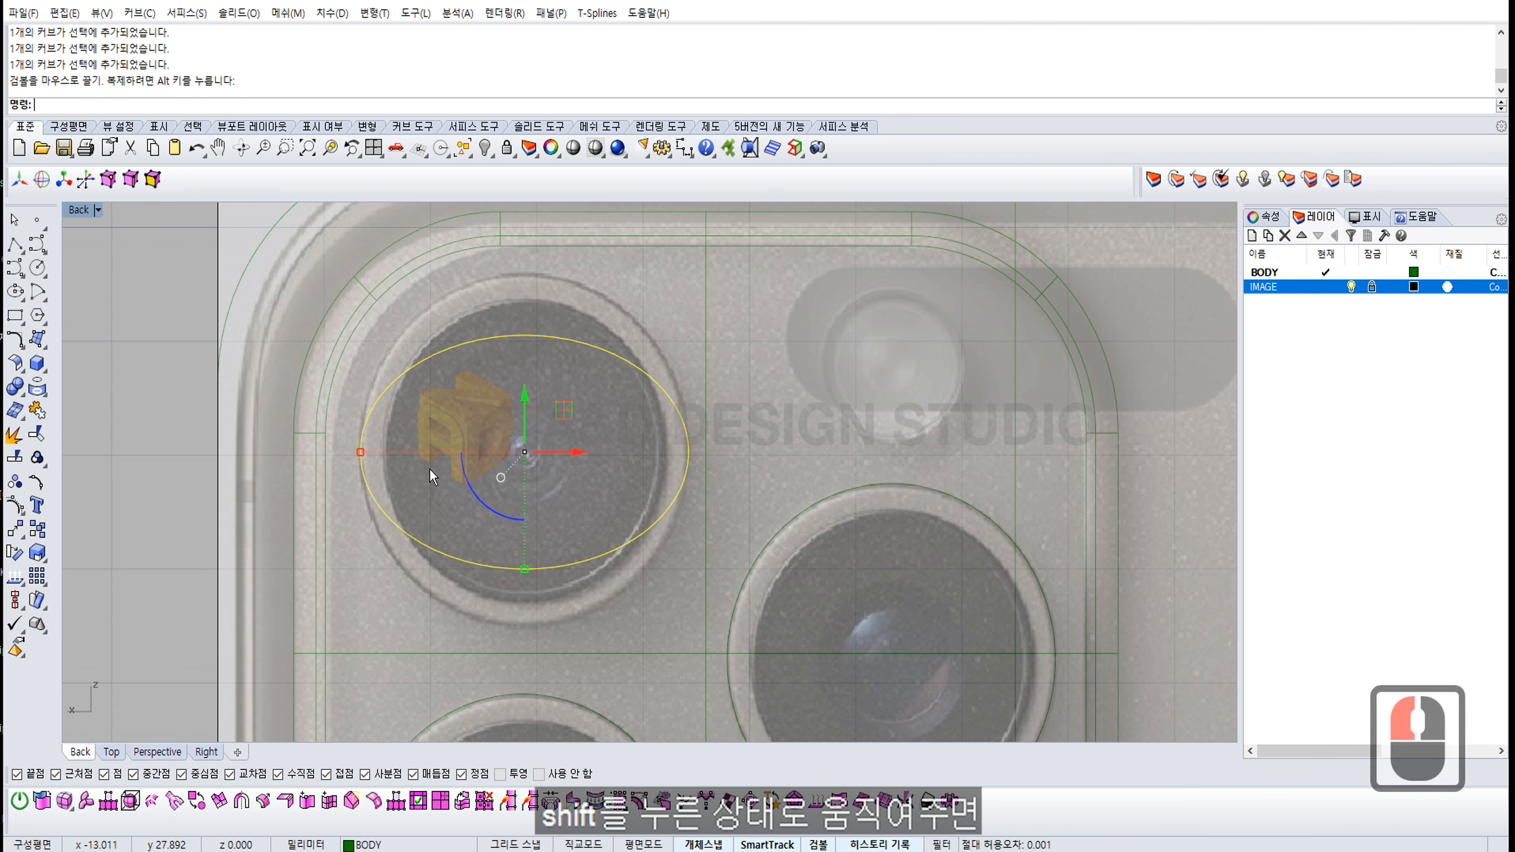
key(ctrl+z)
shift+drag(360, 453, 410, 459)
key(ctrl+z)
drag(361, 453, 440, 453)
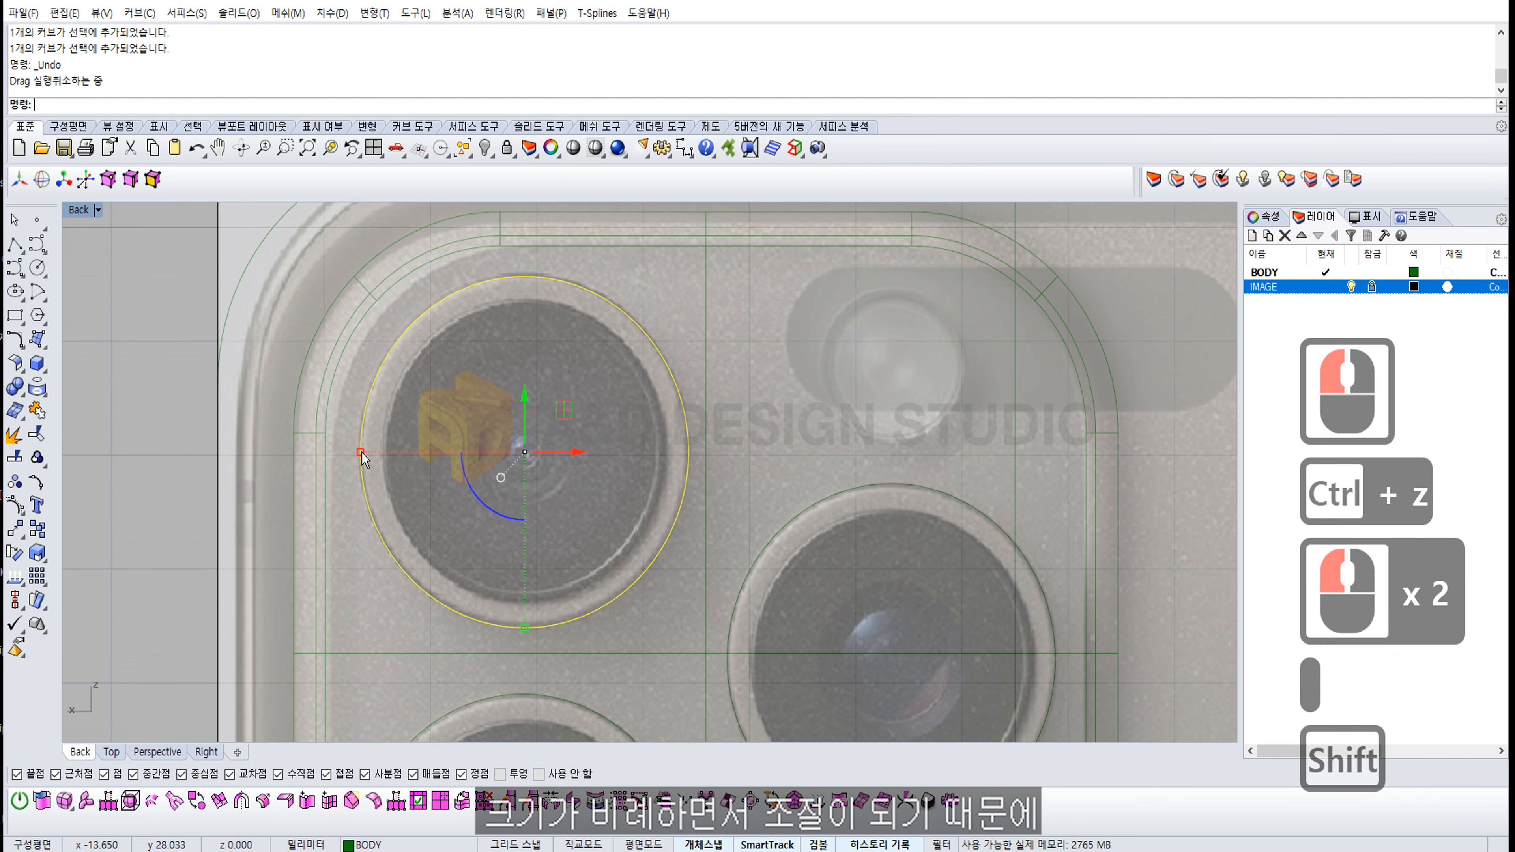
Step: Scale the upper-left lens circle down proportionally until it matches the dark inner lens in the reference picture
shift+drag(363, 455, 386, 454)
ctrl+right_drag(424, 447, 524, 531)
right_drag(536, 528, 532, 433)
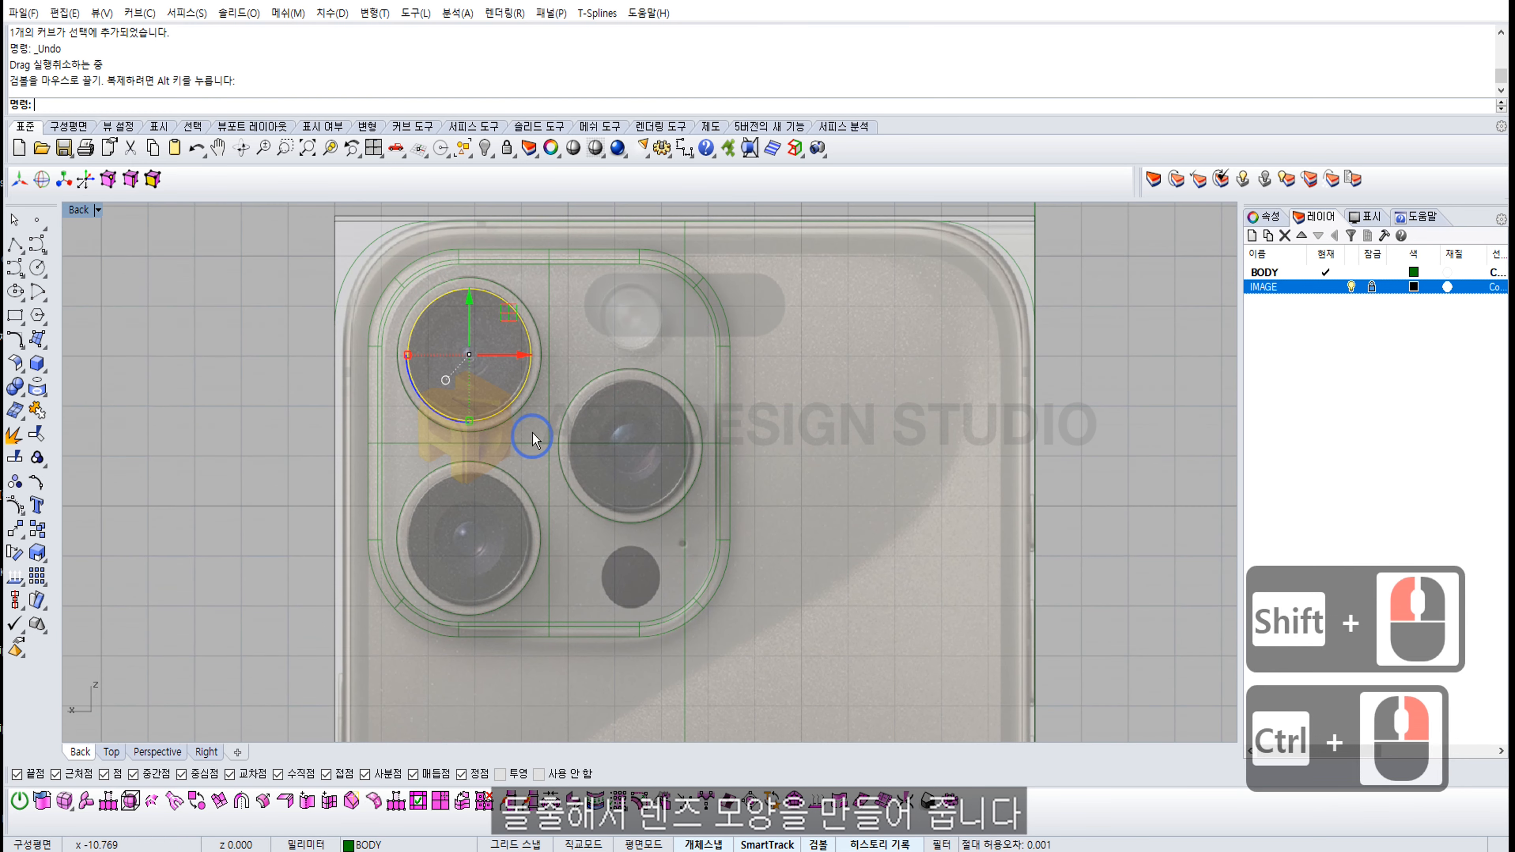
Step: Delete the two copied circles over the right and lower-left camera lenses
click(664, 376)
key(Delete)
click(333, 446)
key(Delete)
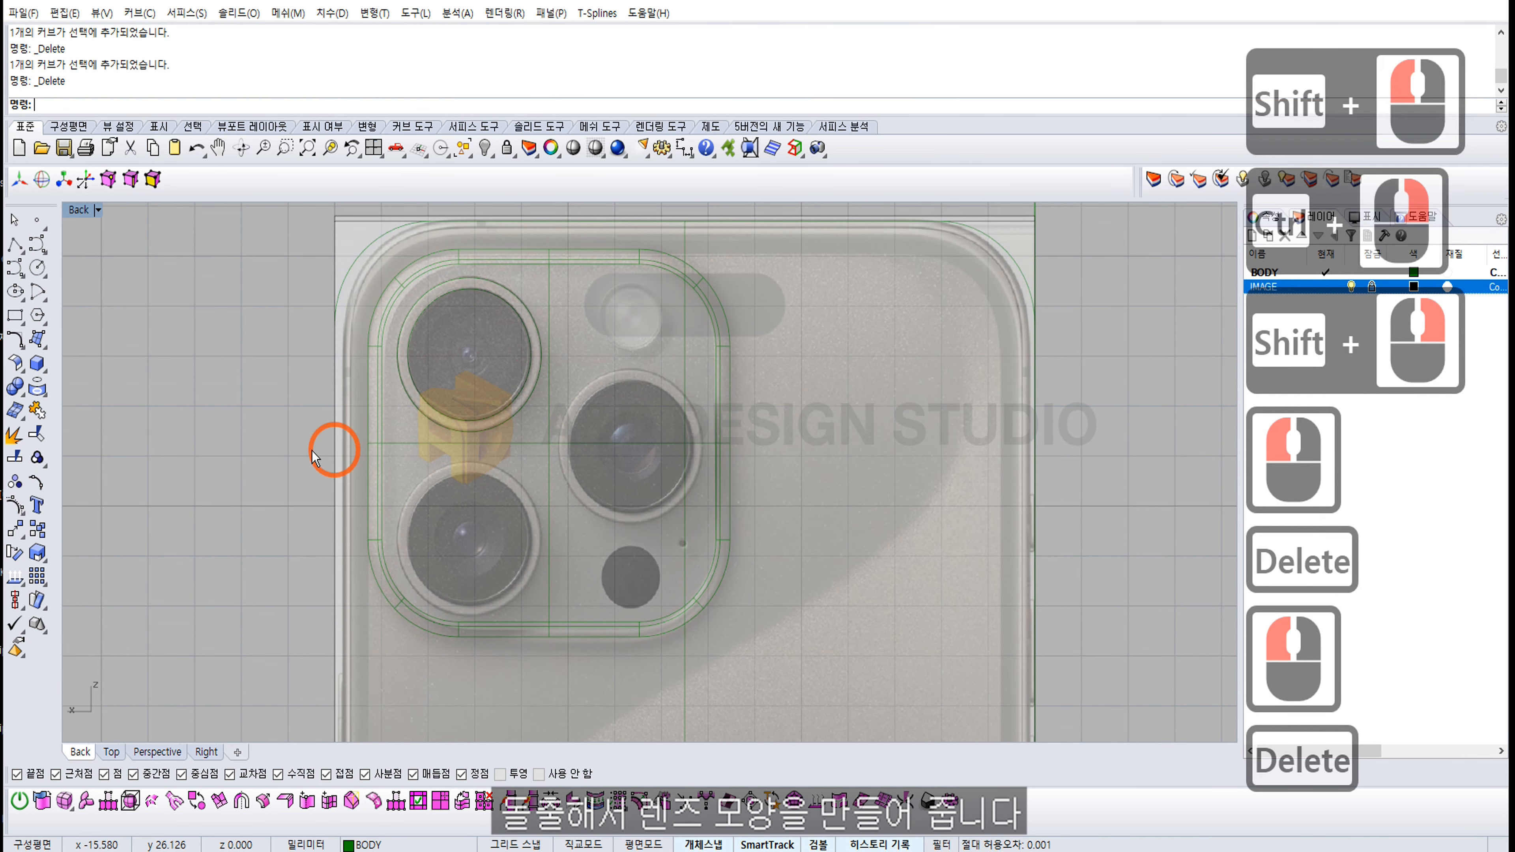
Step: In the Right view, move the upper-left lens circles to the phone's back and extrude them to the reference lens's height
scroll(518, 407, up, 3)
shift+right_drag(525, 370, 629, 403)
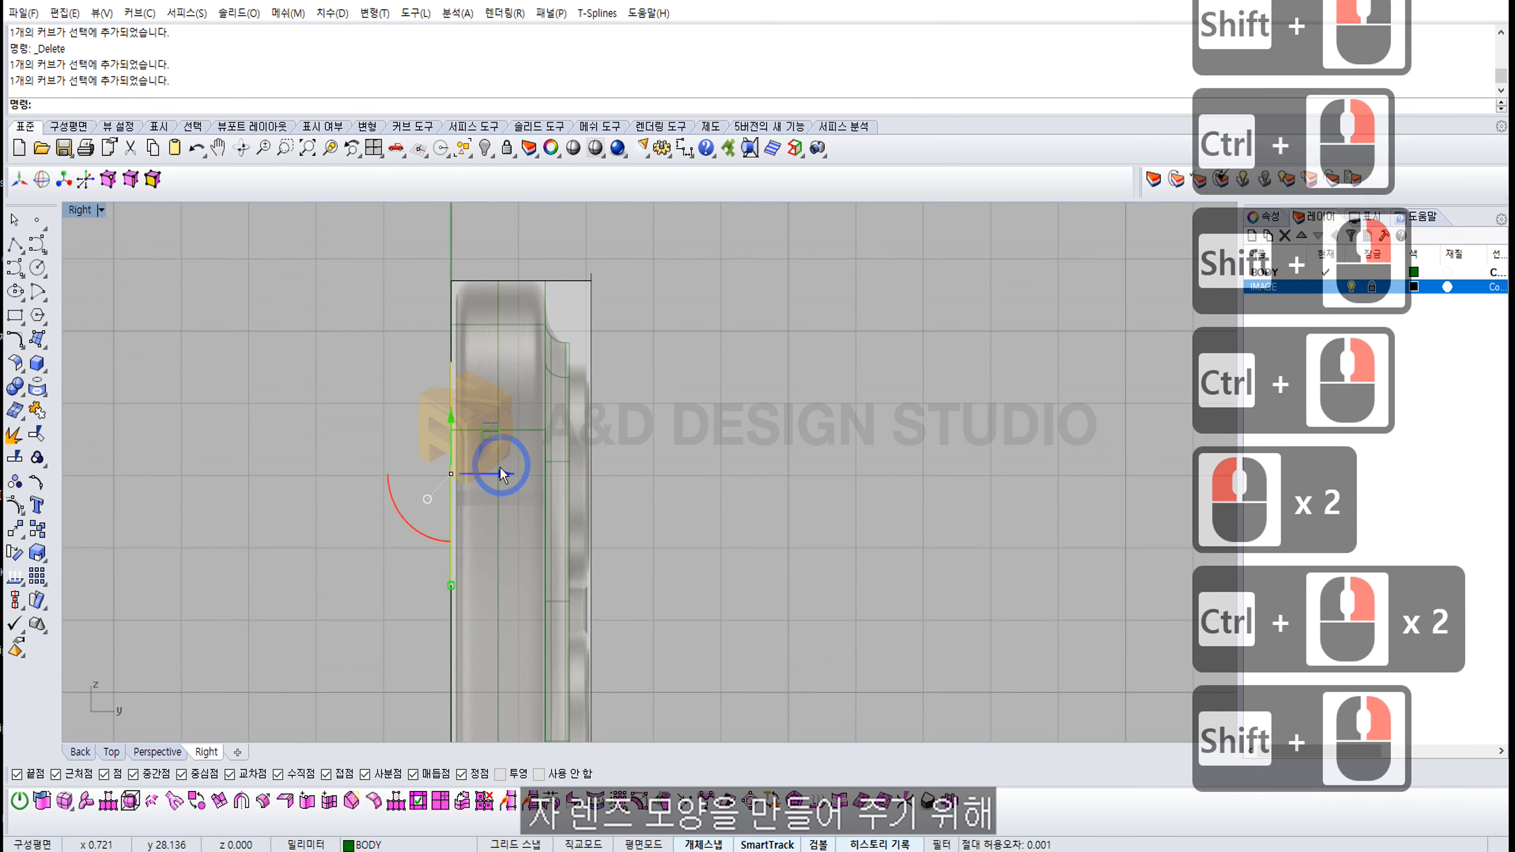
mouse_move(587, 472)
mouse_down()
mouse_move(701, 469)
mouse_move(587, 473)
mouse_up()
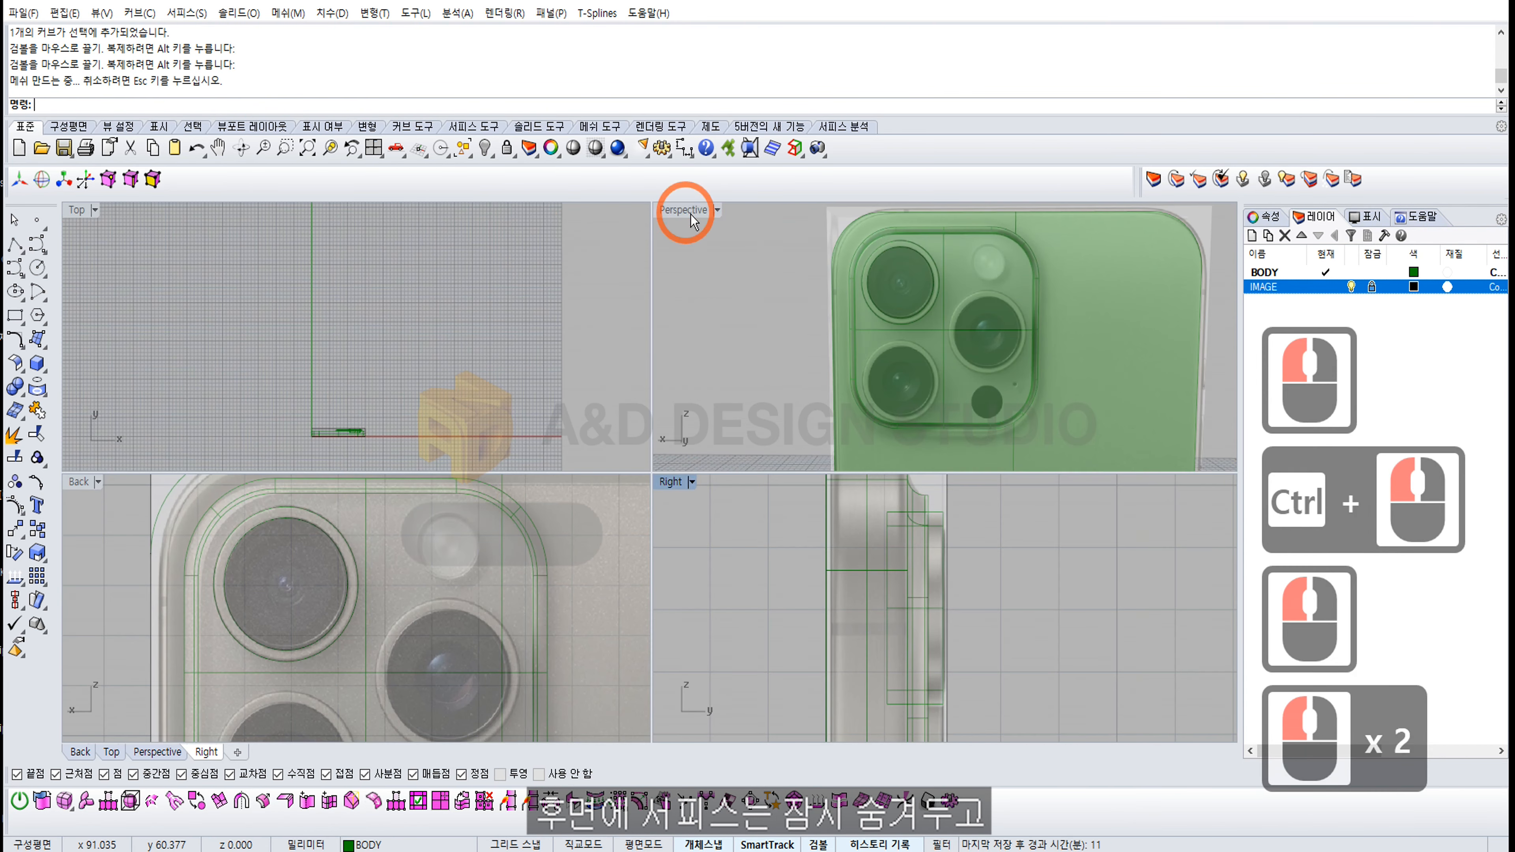
Step: Hide the IMAGE layer and the phone's back polysurface with the camera bump, working in the Perspective view
double_click(693, 210)
click(716, 412)
click(715, 410)
scroll(584, 453, down, 4)
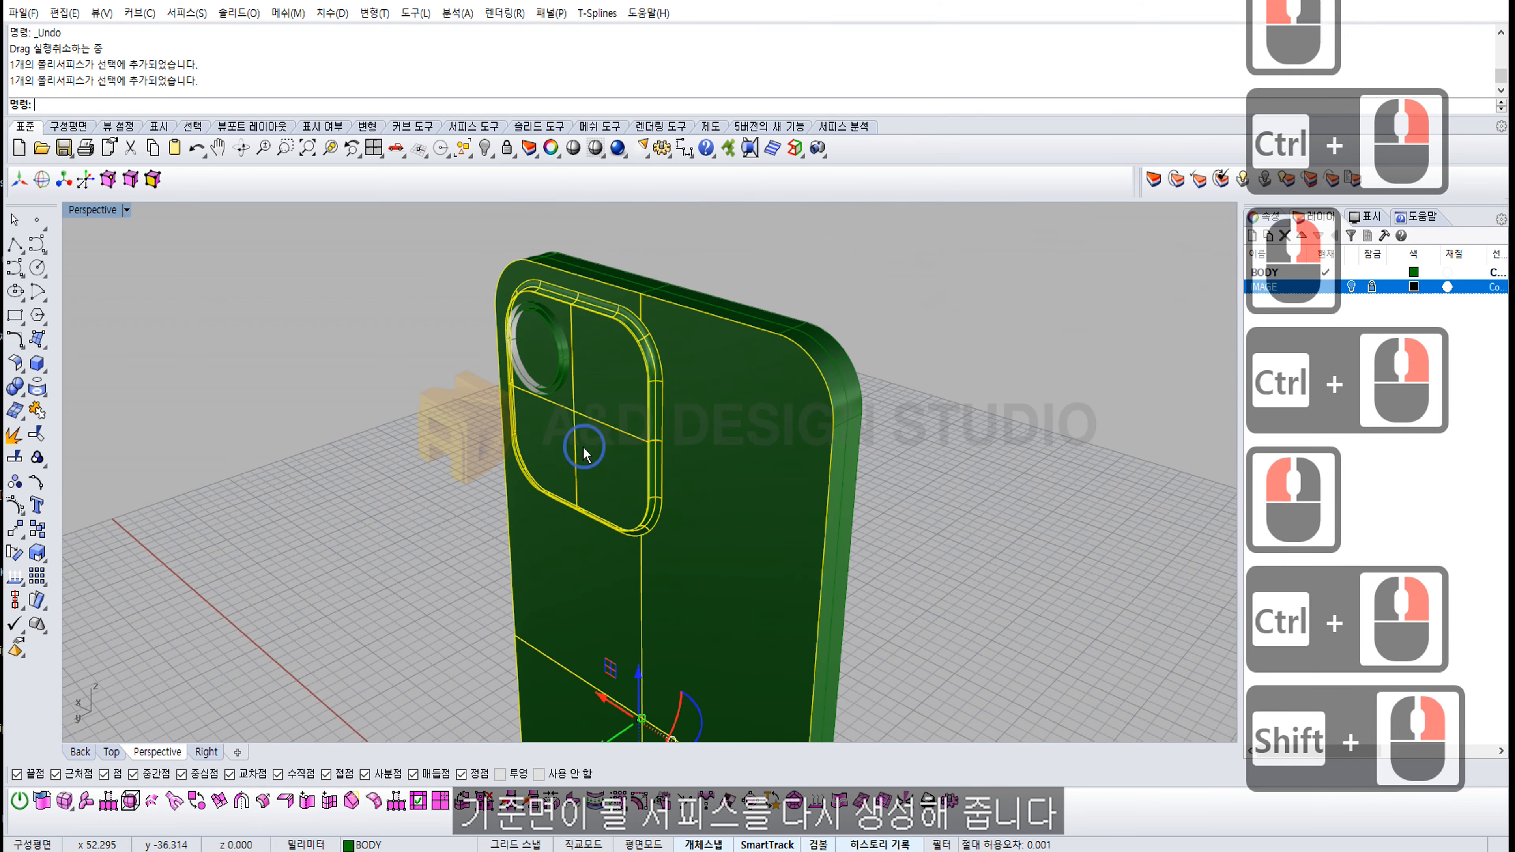
click(487, 152)
click(477, 410)
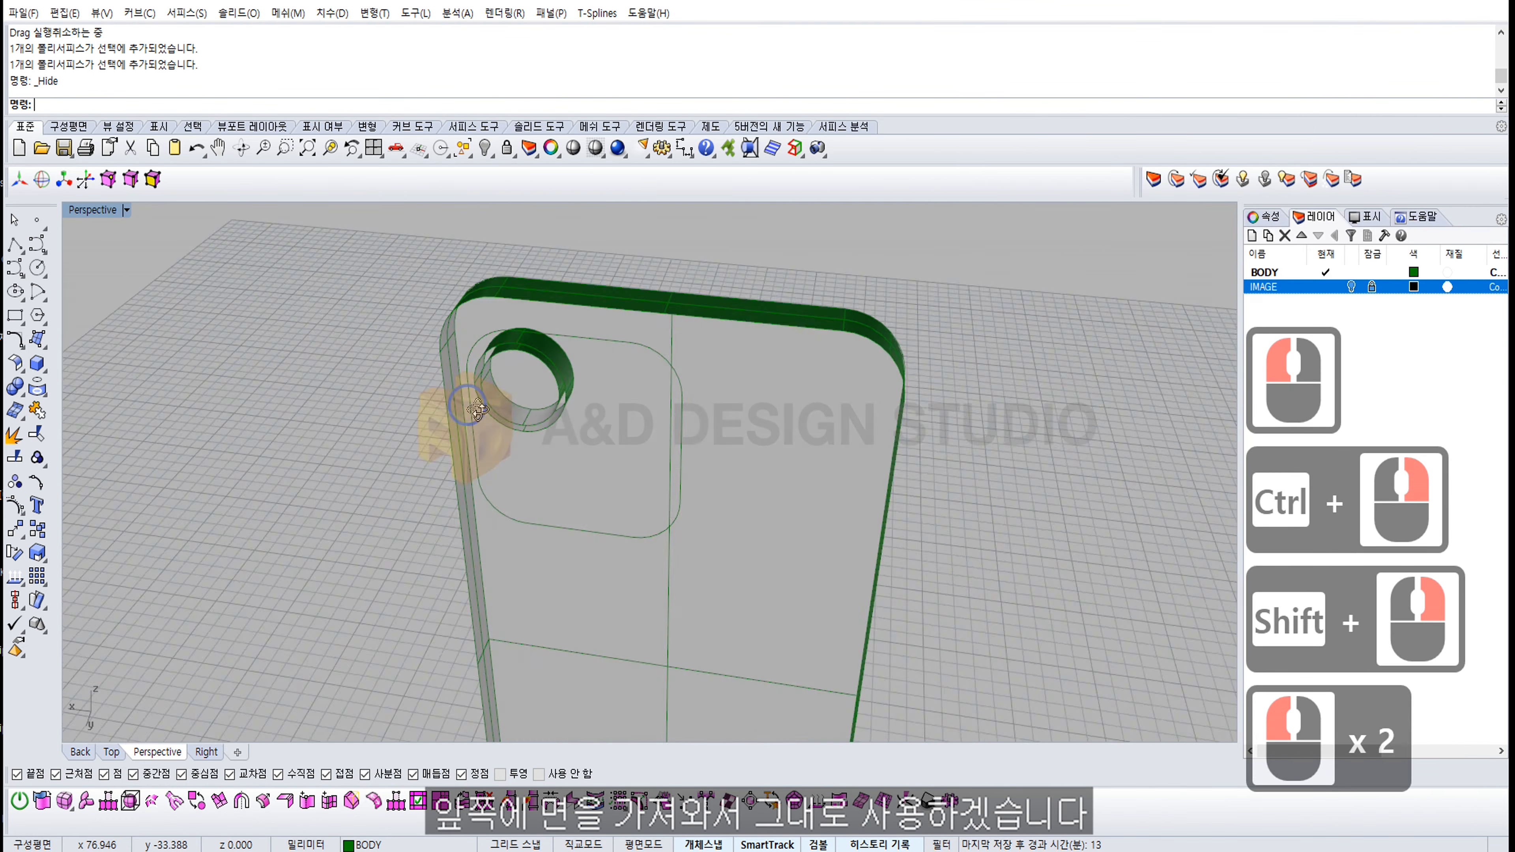
Step: Try to mirror the phone's flat front surface, and undo the hiding of the back polysurface
right_drag(477, 410, 526, 346)
ctrl+right_drag(526, 346, 528, 382)
shift+right_drag(527, 382, 656, 396)
click(667, 304)
click(788, 413)
right_drag(787, 413, 704, 435)
right_drag(704, 435, 727, 415)
click(703, 385)
click(634, 365)
ctrl+right_drag(590, 376, 667, 376)
shift+right_drag(560, 344, 563, 398)
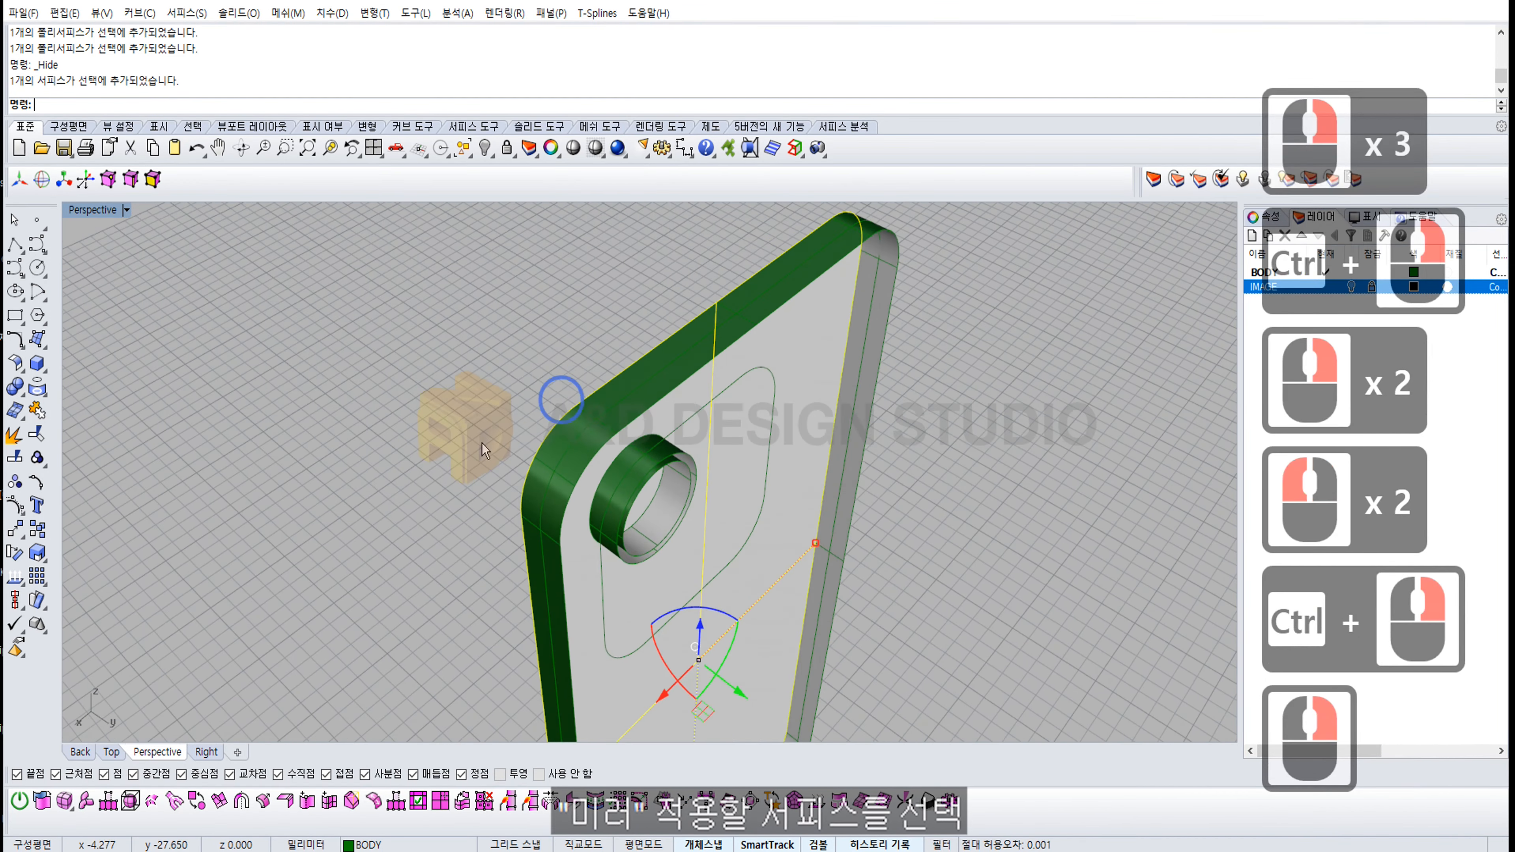
click(44, 561)
click(21, 535)
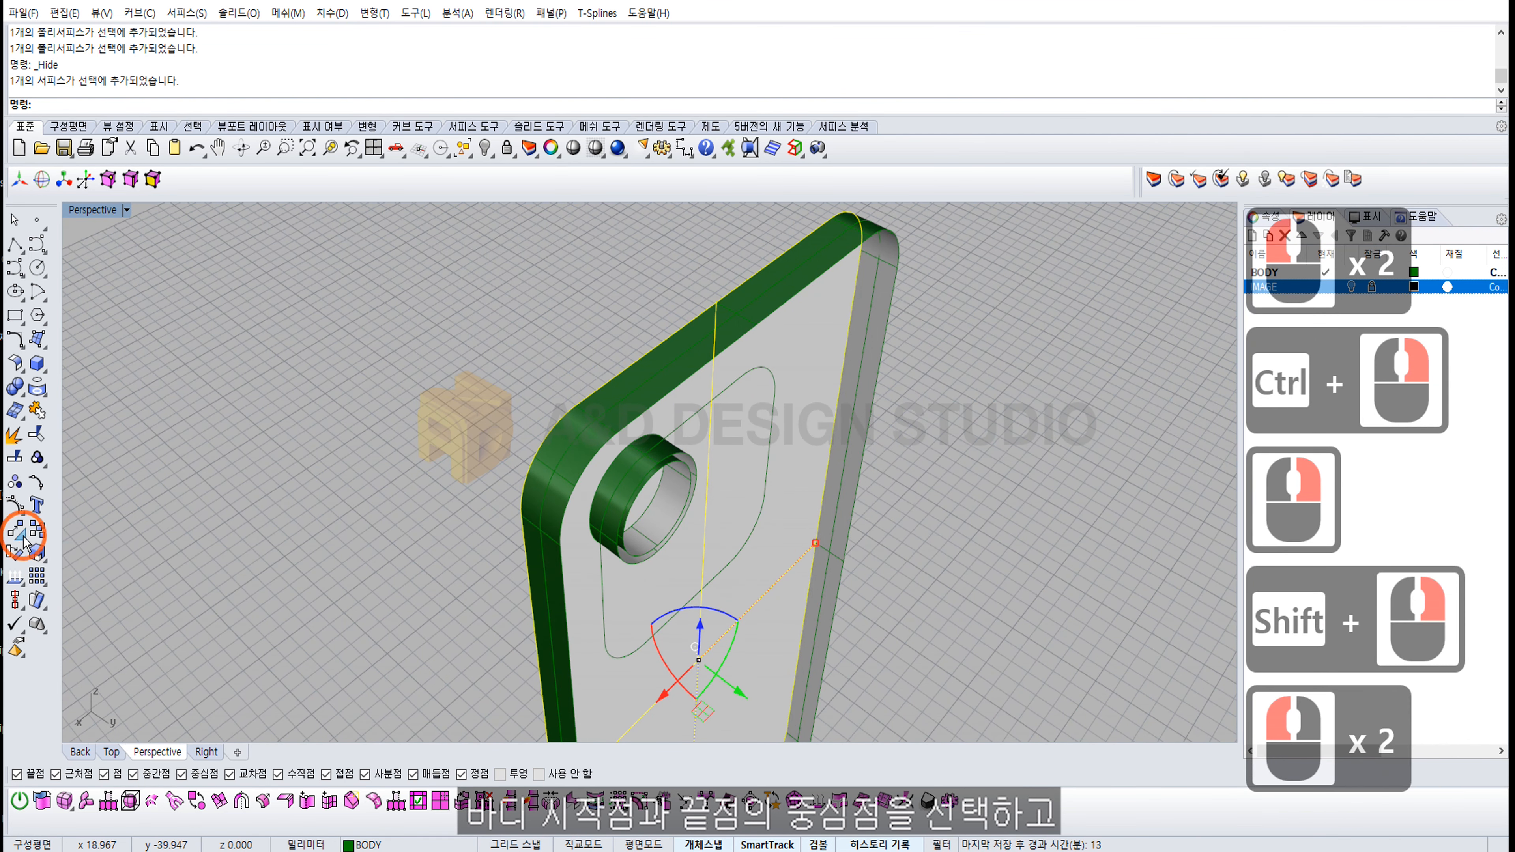
click(148, 540)
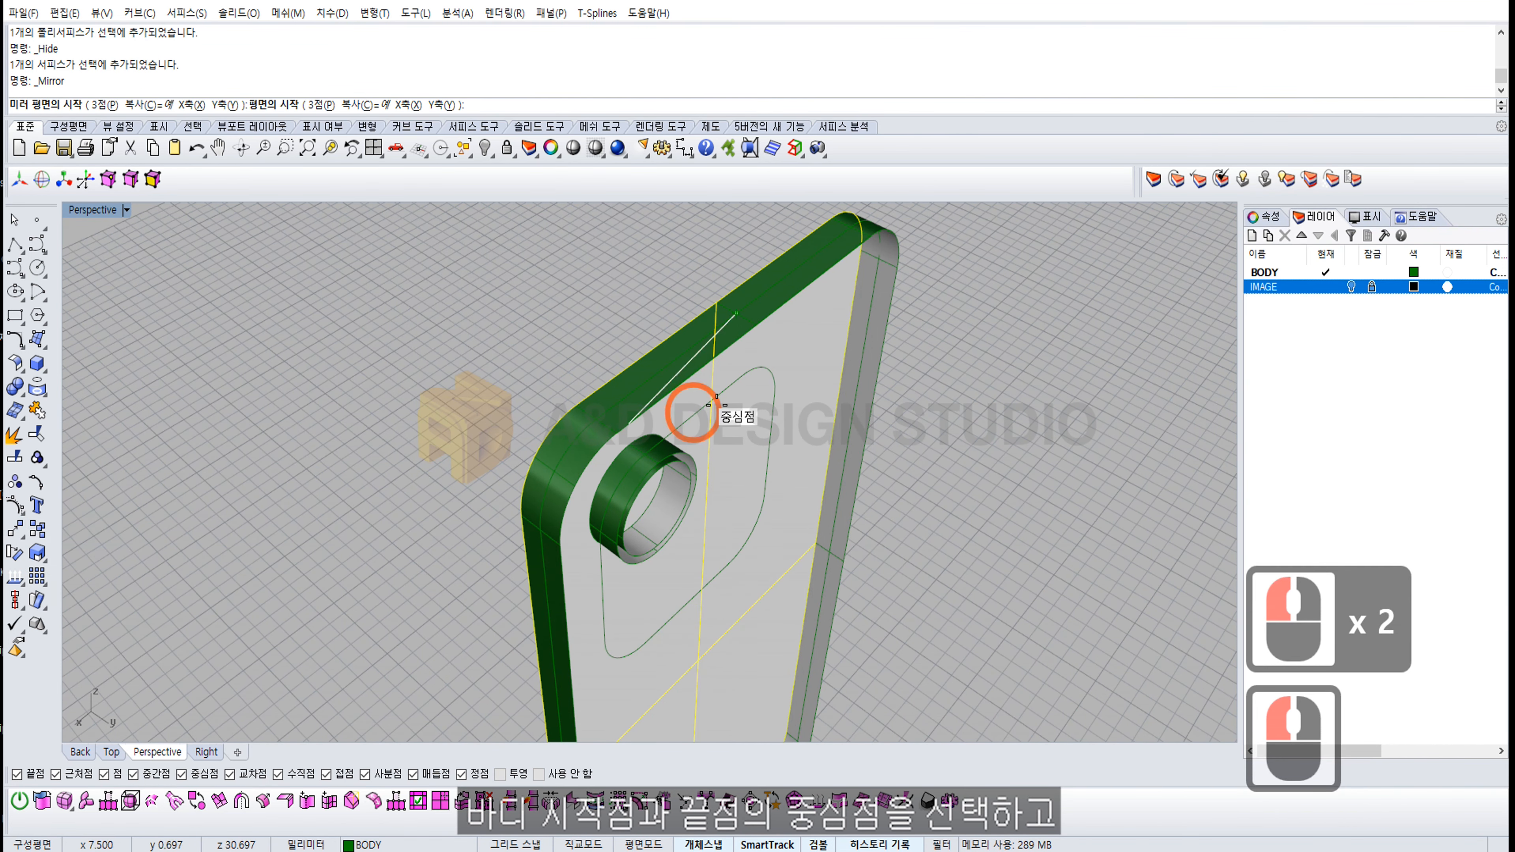
right_drag(885, 243, 686, 311)
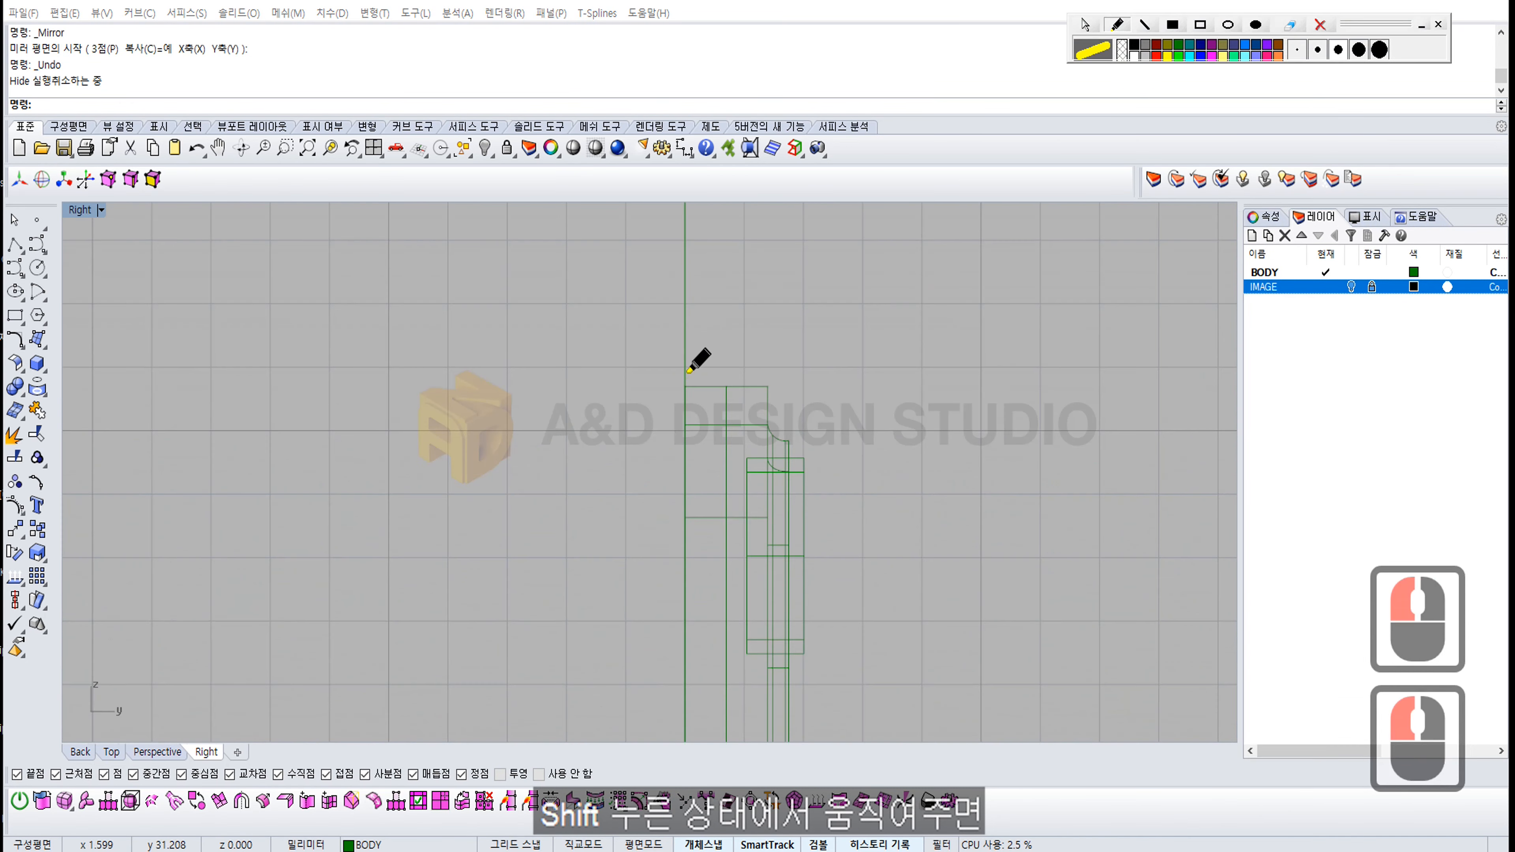
mouse_move(769, 371)
mouse_down()
mouse_move(768, 396)
mouse_move(737, 384)
mouse_up()
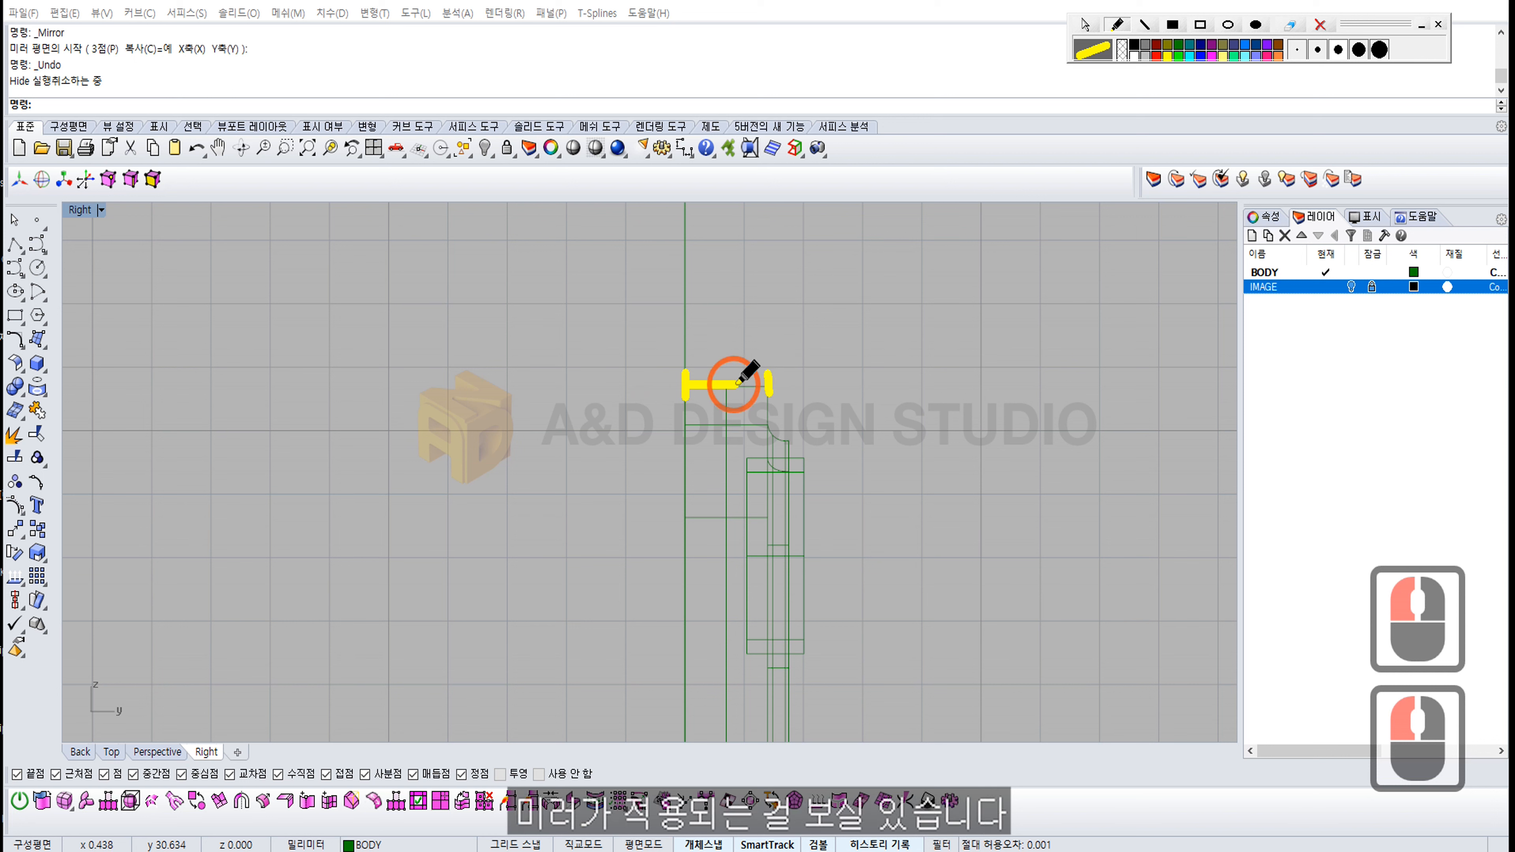
click(686, 340)
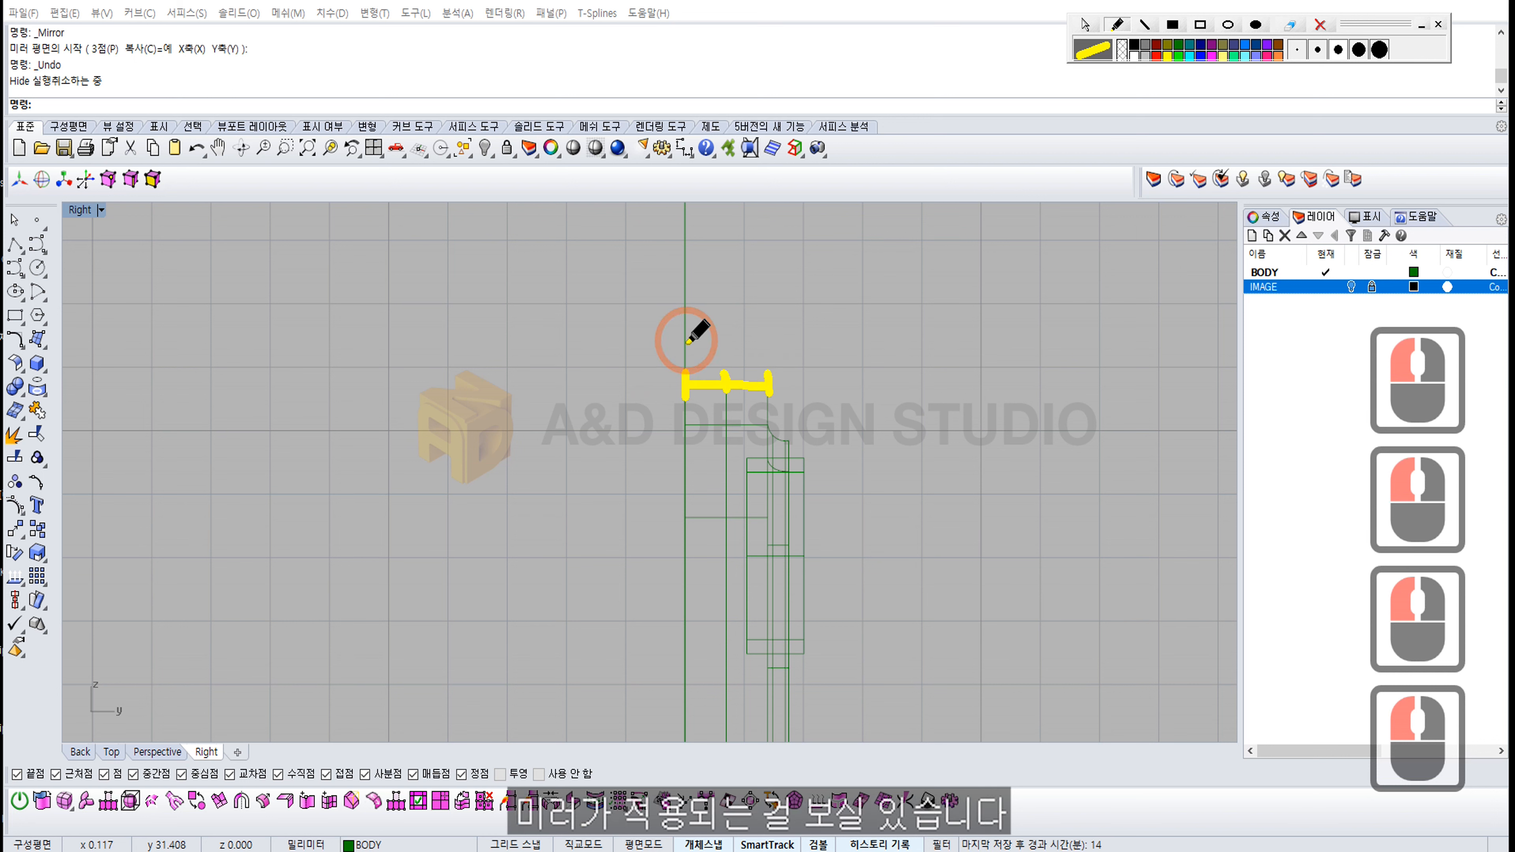
click(685, 365)
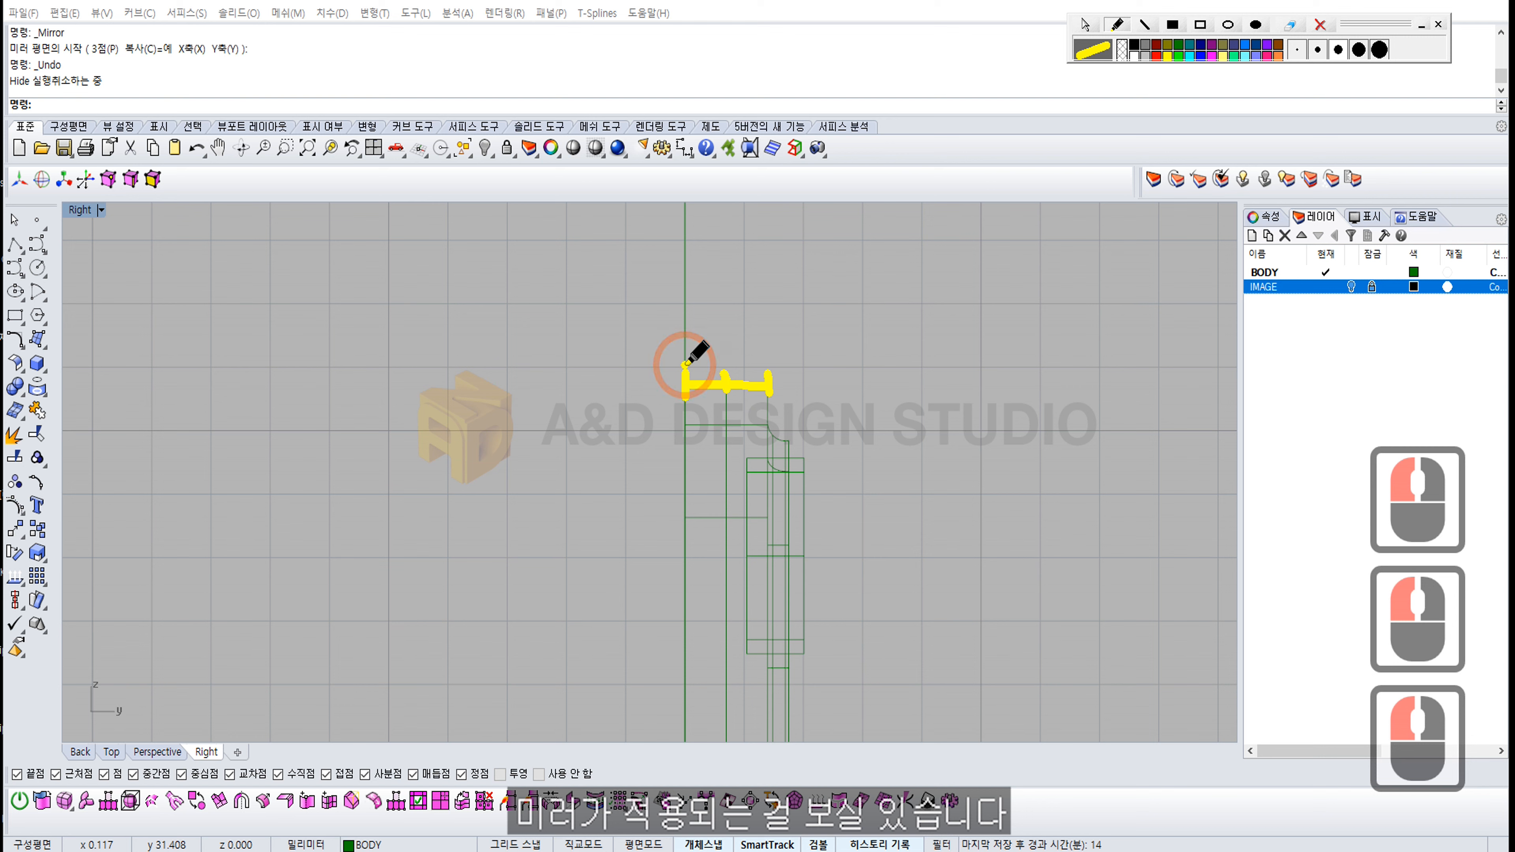
drag(754, 349, 788, 341)
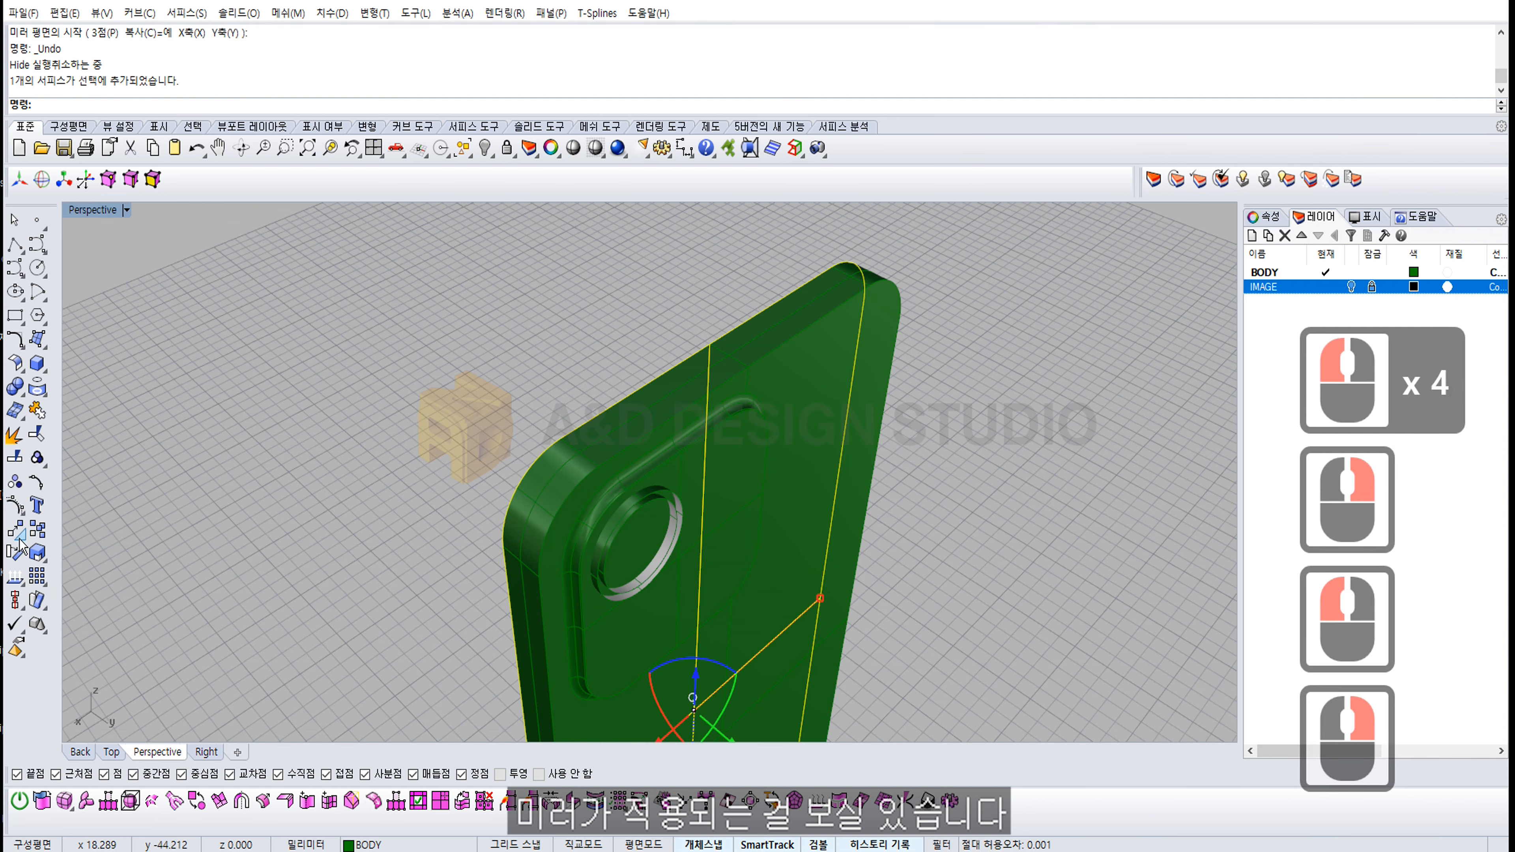
Step: Mirror the flat front surface across the middle of the body's thickness to create a matching surface at the back
click(14, 529)
click(141, 531)
click(598, 457)
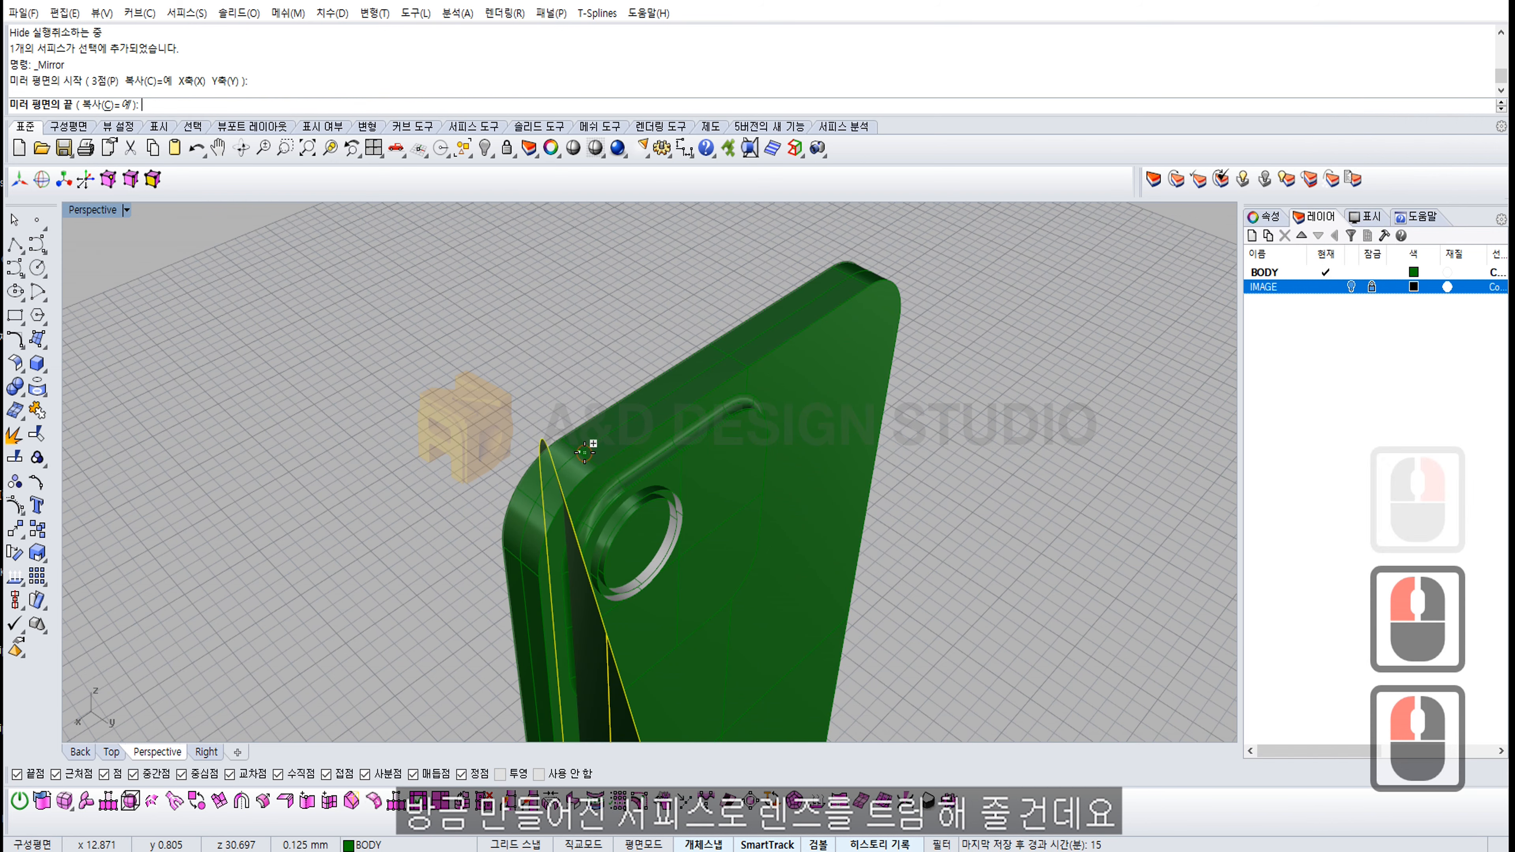
right_drag(335, 577, 270, 561)
shift+click(280, 558)
click(358, 551)
right_drag(493, 544, 603, 508)
click(784, 444)
right_click(693, 475)
Step: Hide the original back polysurface with the camera bump, leaving the mirrored back surface and the lens cylinders
right_drag(693, 474, 536, 456)
ctrl+right_drag(406, 406, 382, 477)
shift+right_drag(321, 483, 358, 471)
click(805, 478)
right_drag(775, 484, 622, 506)
click(724, 556)
click(750, 531)
click(484, 148)
click(758, 274)
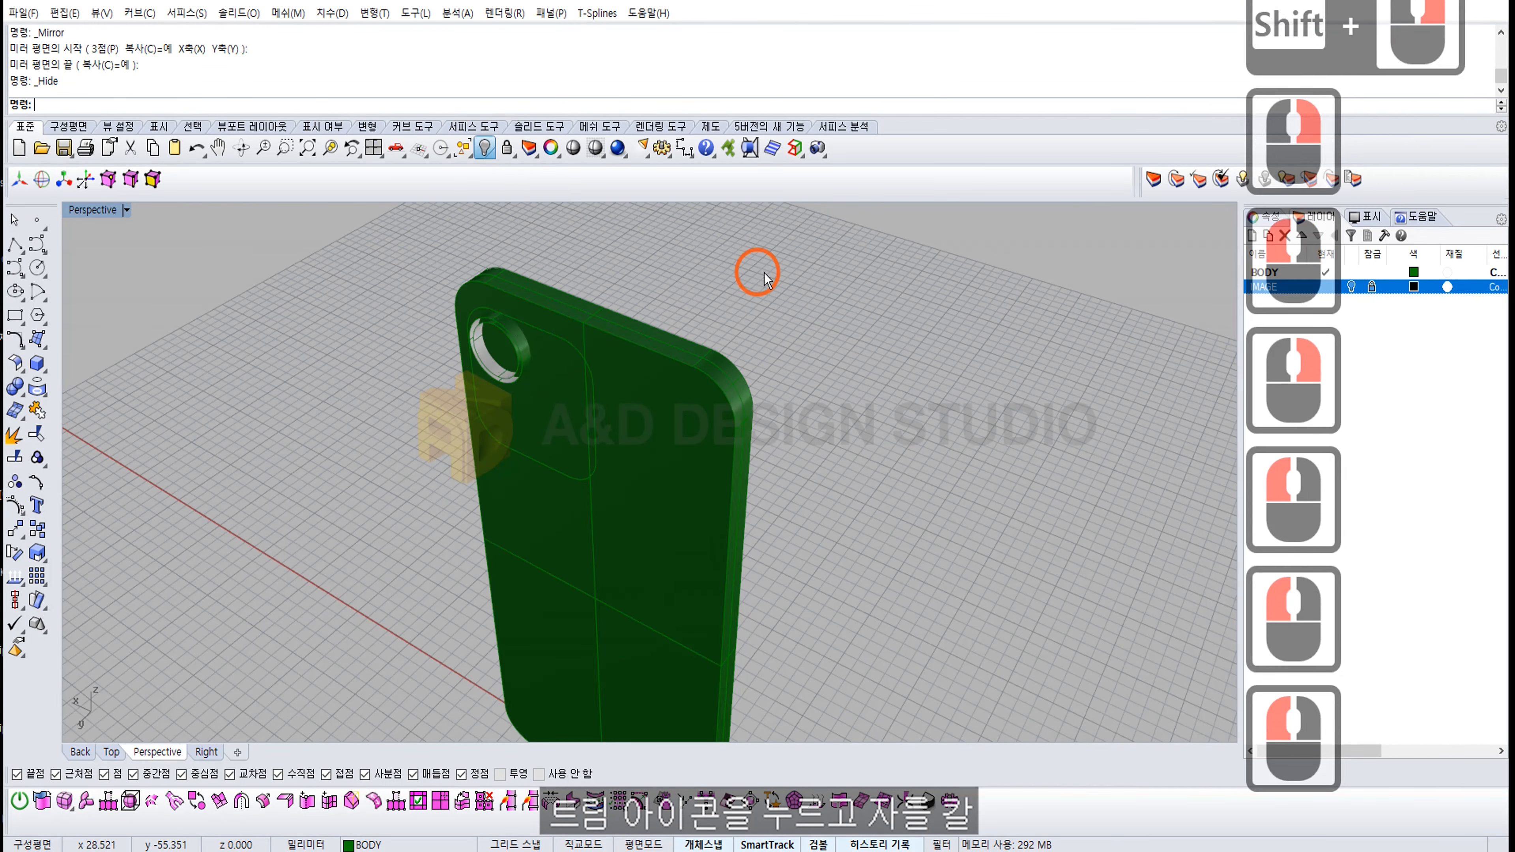
Step: Delete the leftover camera bump outline curve floating just behind the phone's back
right_drag(757, 280, 525, 382)
ctrl+right_drag(513, 507, 686, 453)
right_drag(686, 454, 805, 453)
mouse_move(806, 453)
ctrl+right_down()
mouse_move(810, 416)
mouse_move(796, 462)
ctrl+right_up()
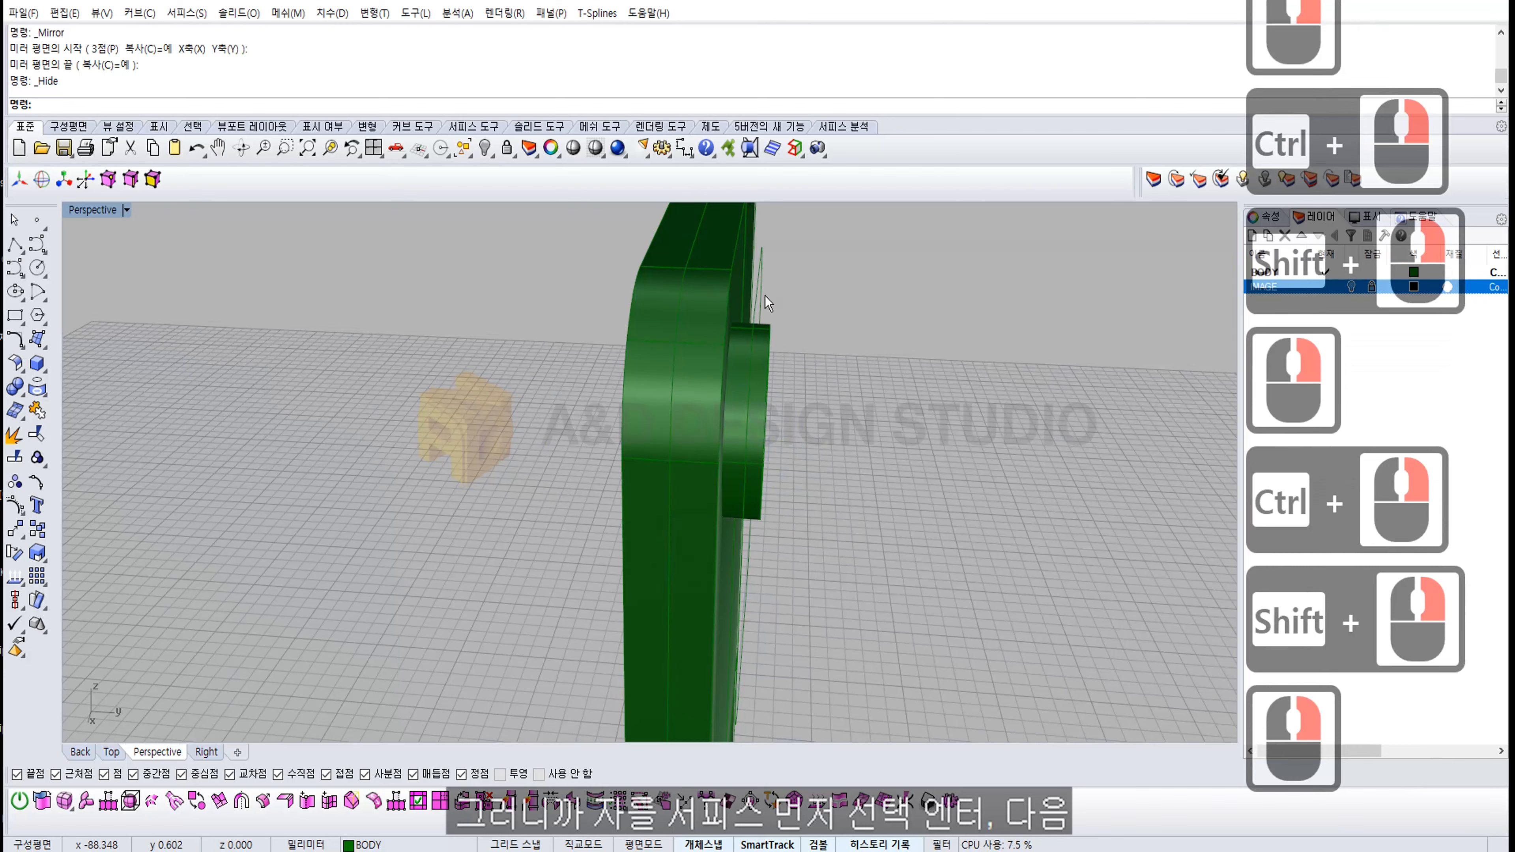
click(774, 339)
key(Delete)
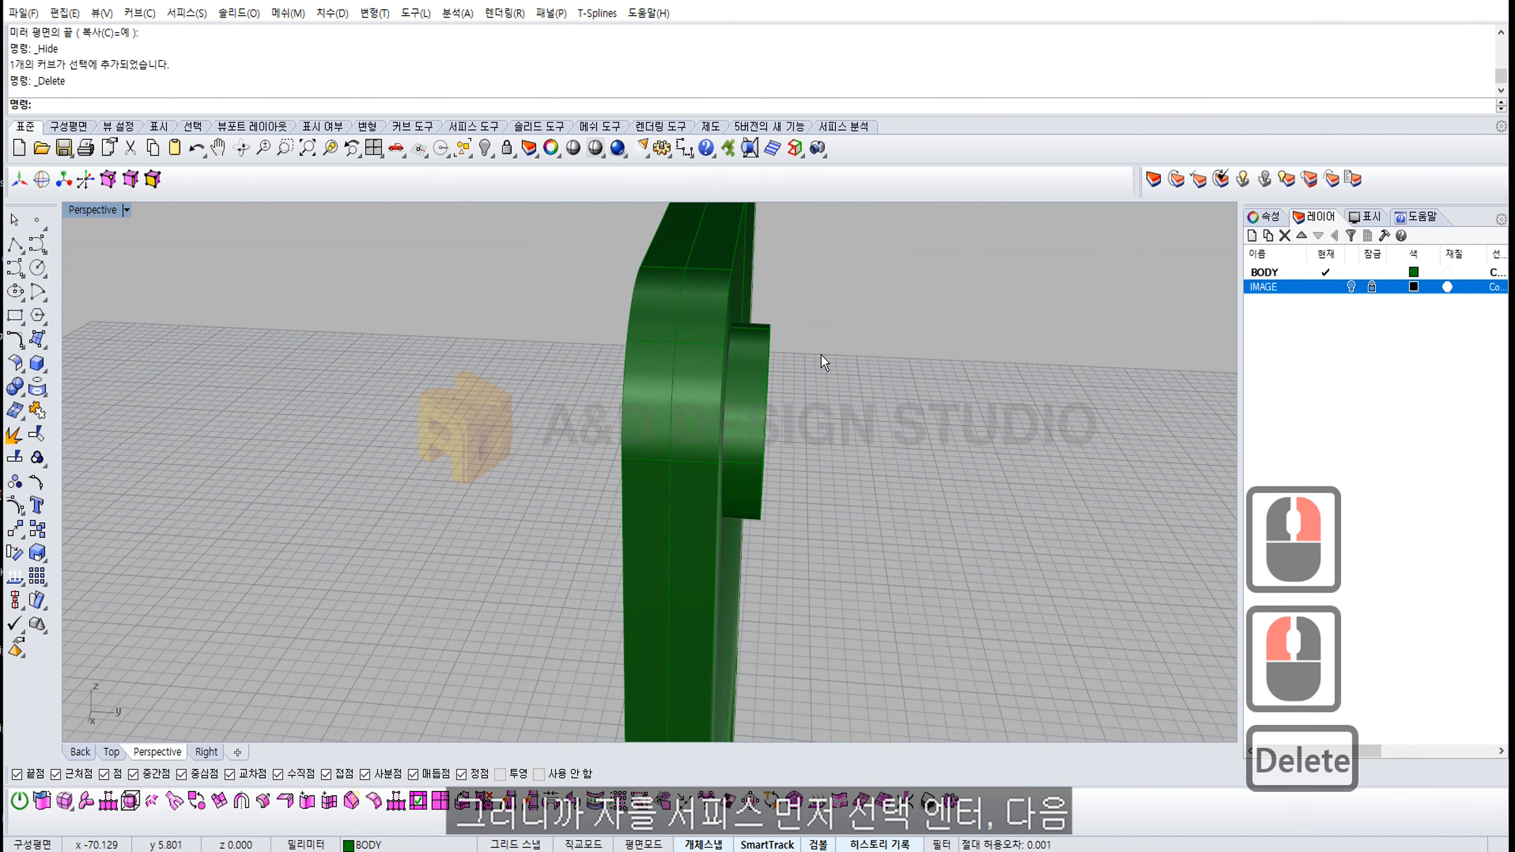
Step: Trim away the parts of both lens cylinders inside the phone body, using the mirrored back surface as the cutting object
right_drag(774, 354, 771, 324)
click(771, 325)
click(40, 437)
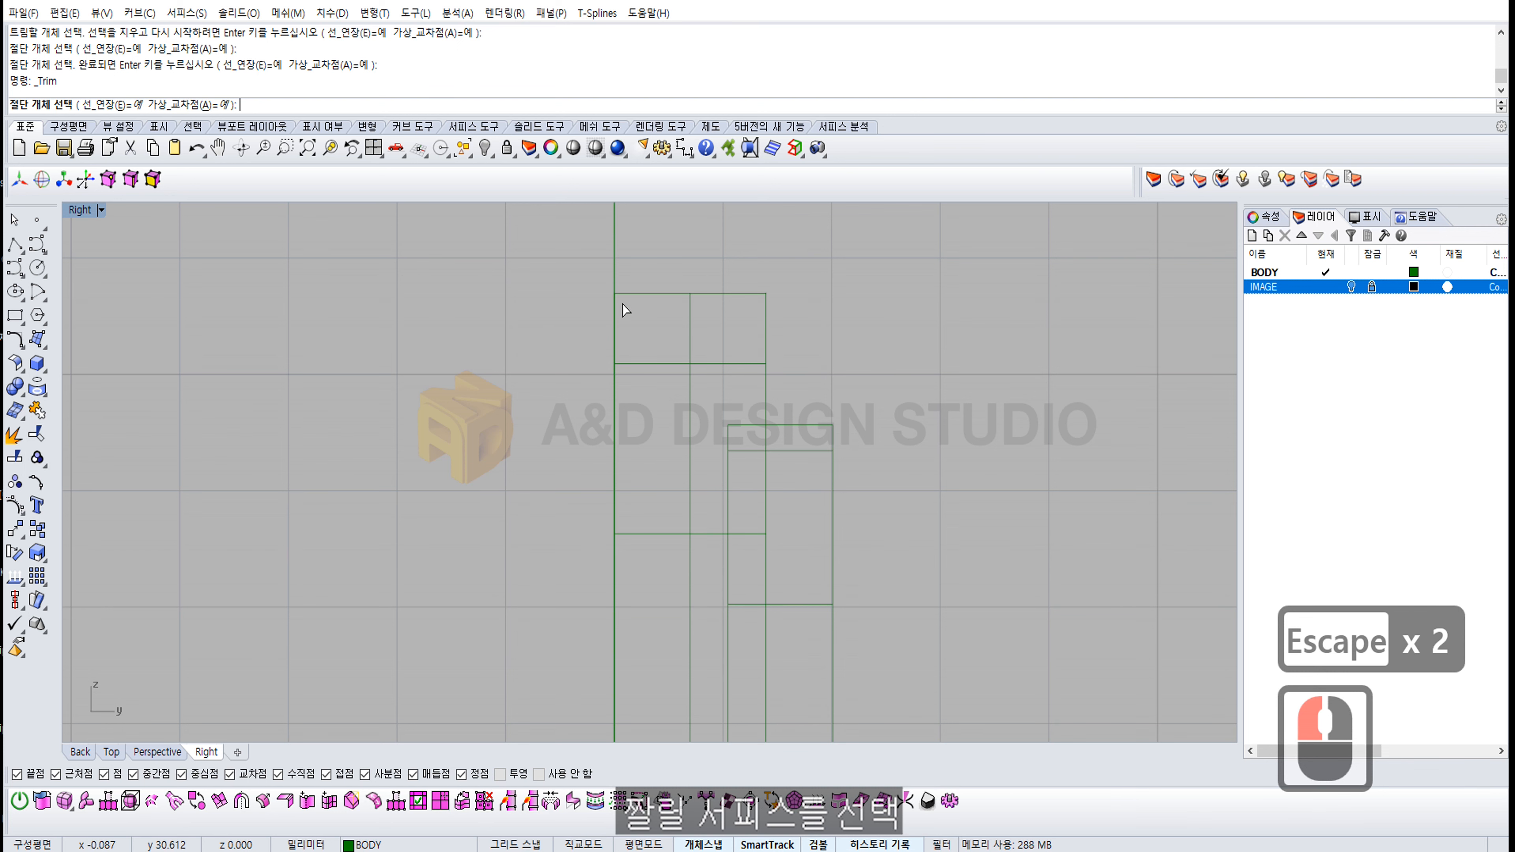
double_click(86, 210)
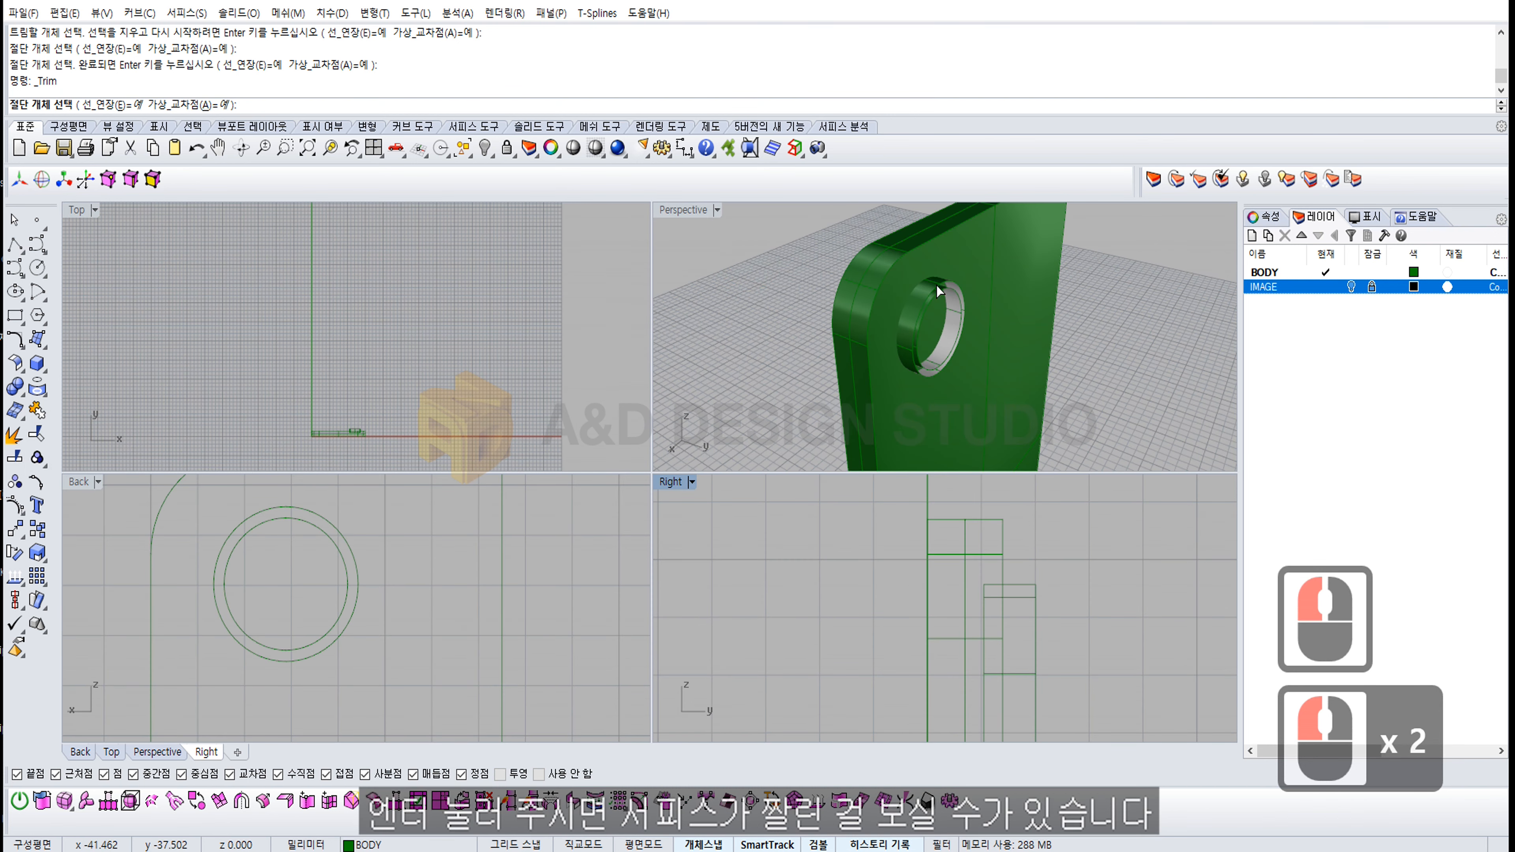
click(1012, 285)
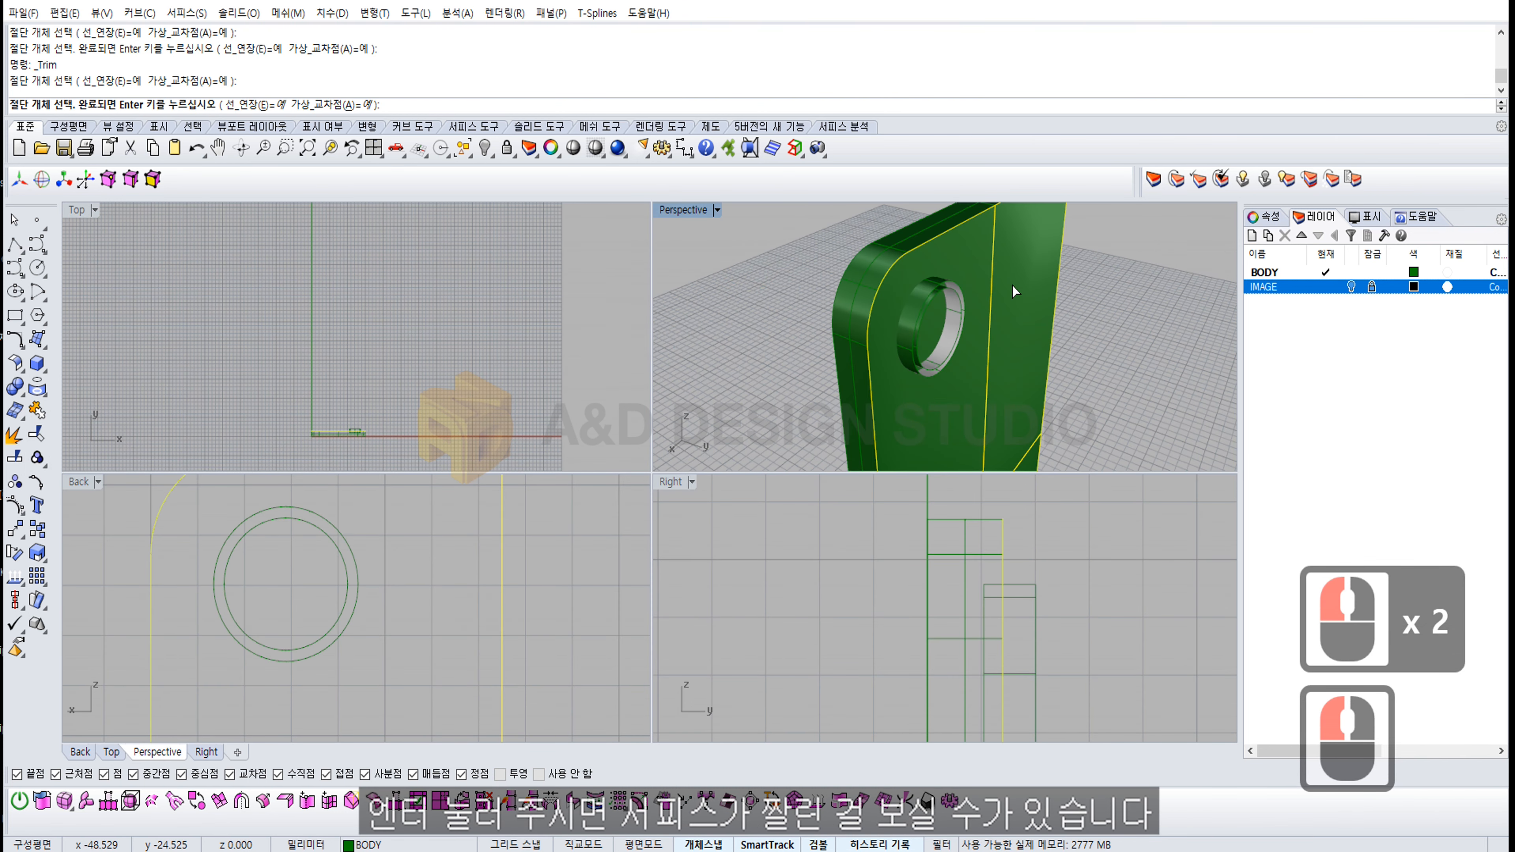
right_click(970, 323)
double_click(670, 482)
click(747, 416)
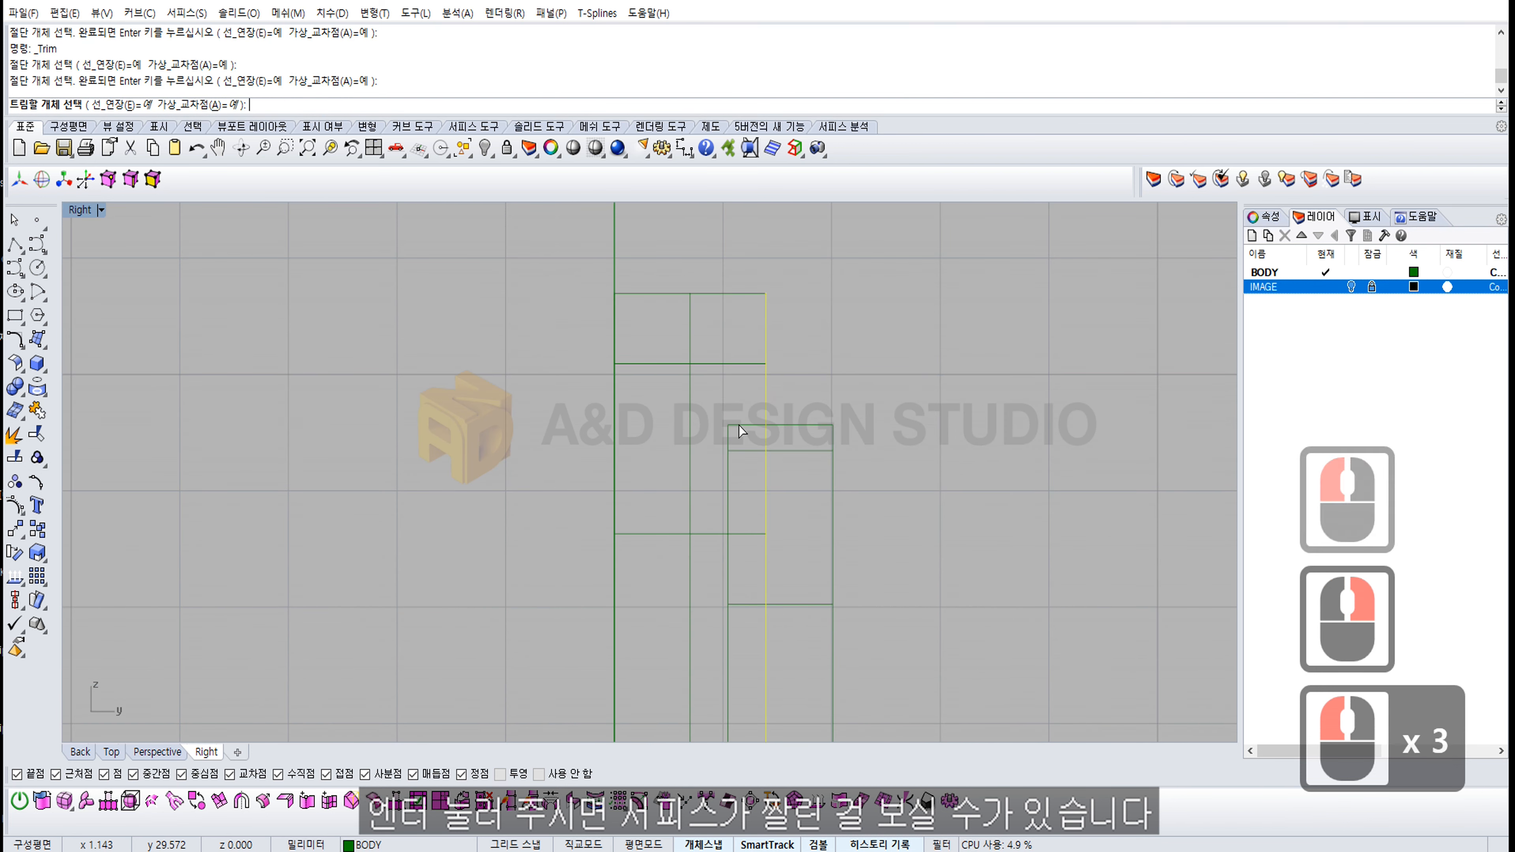
click(738, 426)
click(751, 455)
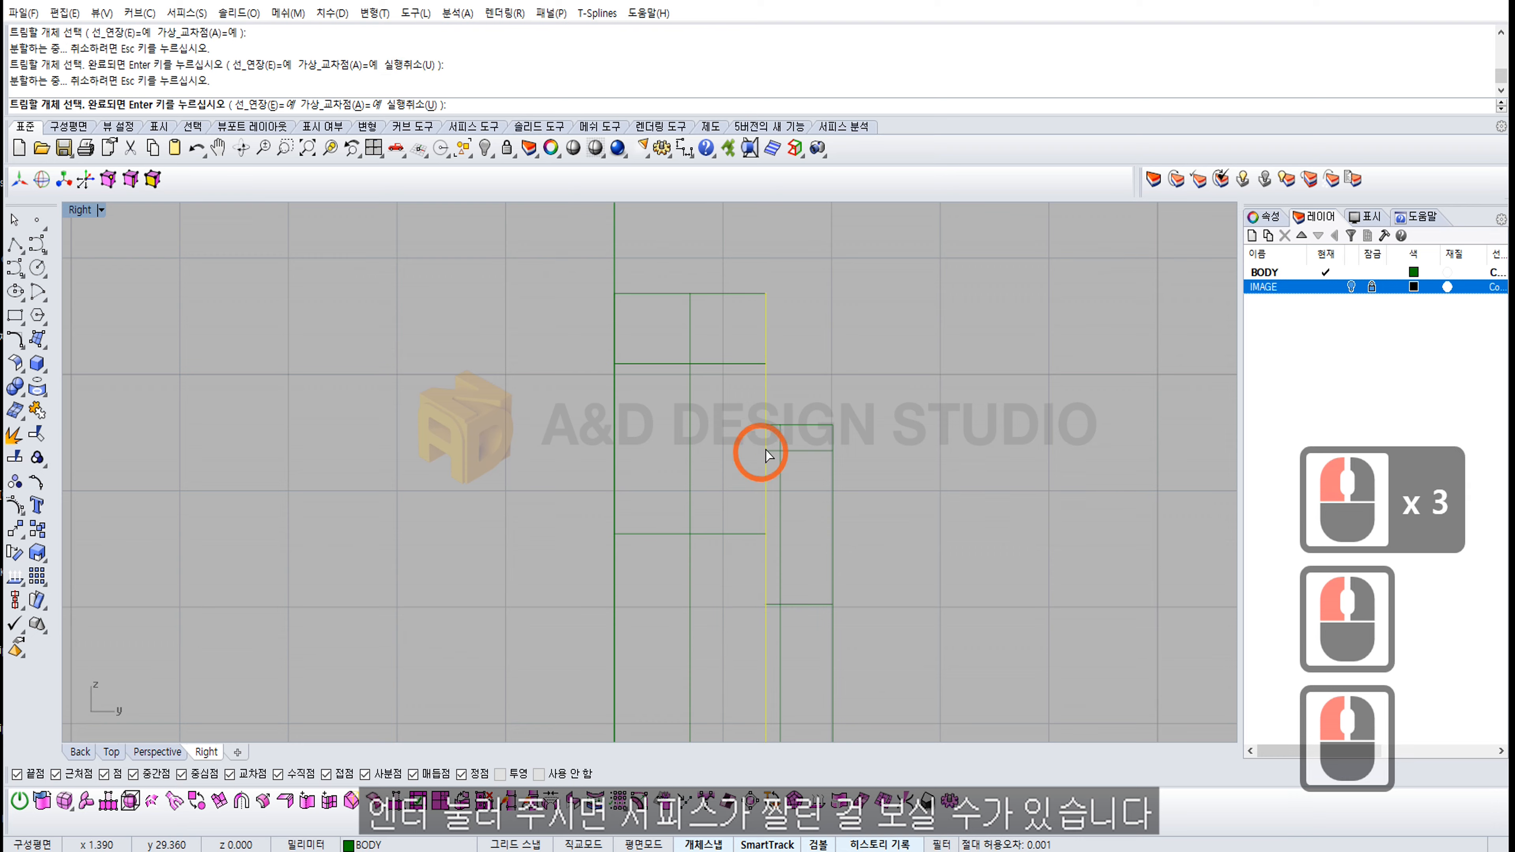
ctrl+right_drag(764, 394, 758, 507)
shift+right_drag(752, 648, 737, 543)
right_click(838, 518)
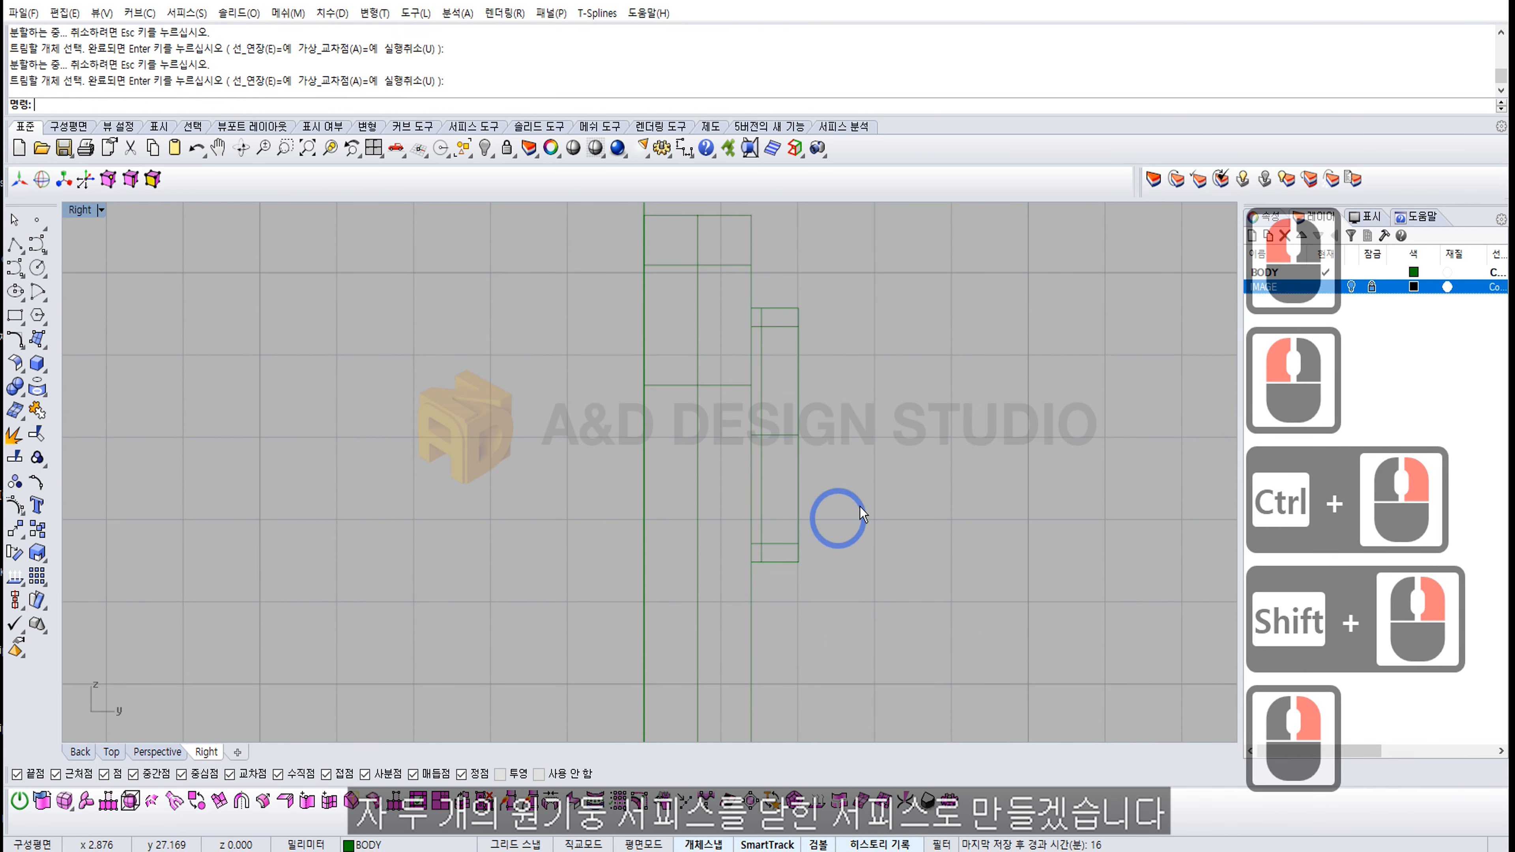
Step: Close the open front gap between the two lens cylinders with a planar surface, forming a flat ring face
click(881, 487)
double_click(80, 210)
click(746, 222)
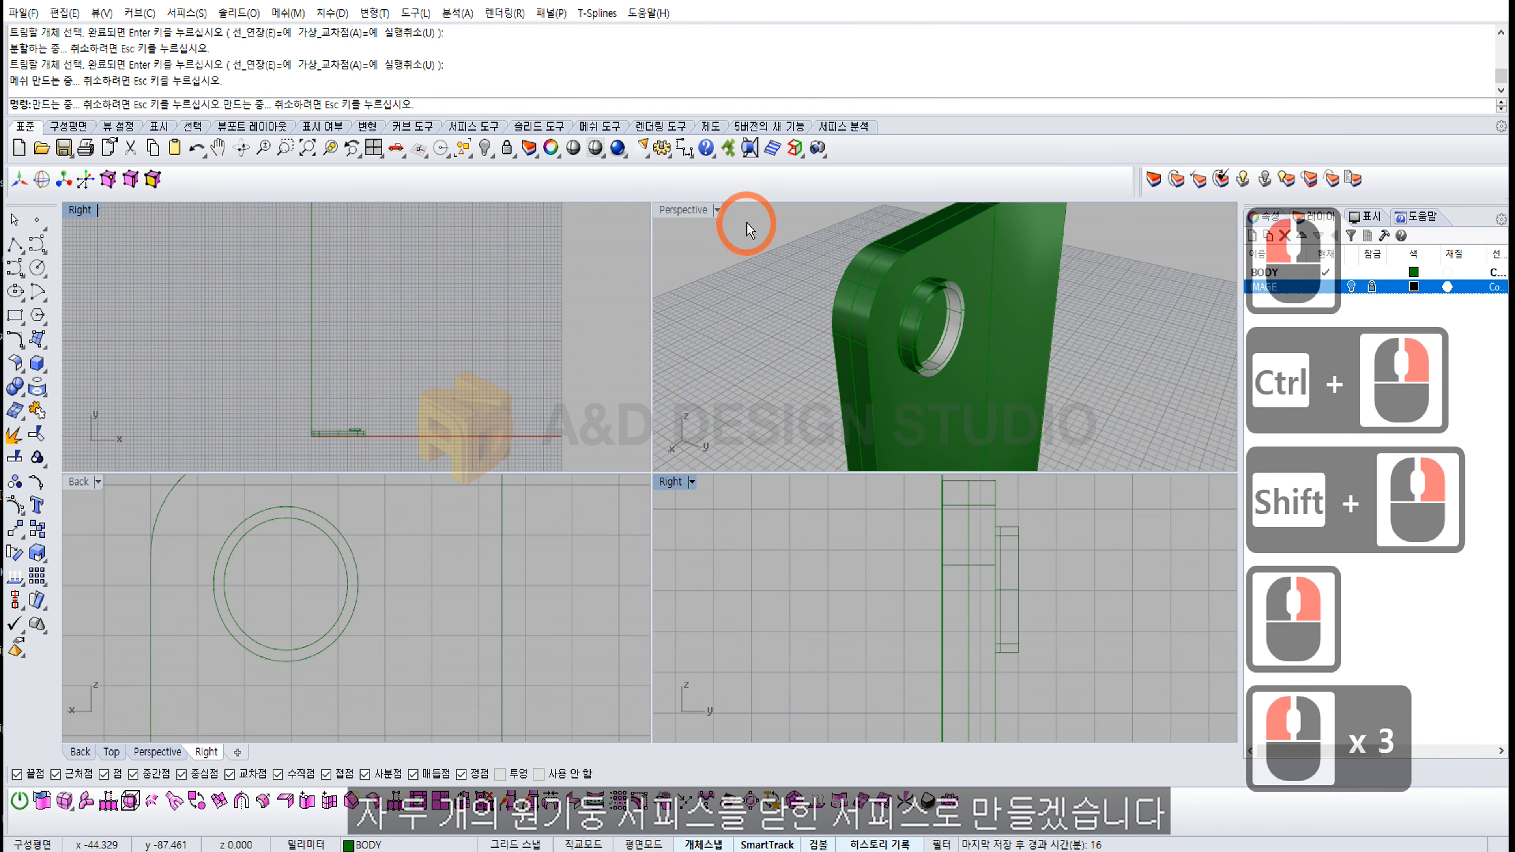
double_click(711, 210)
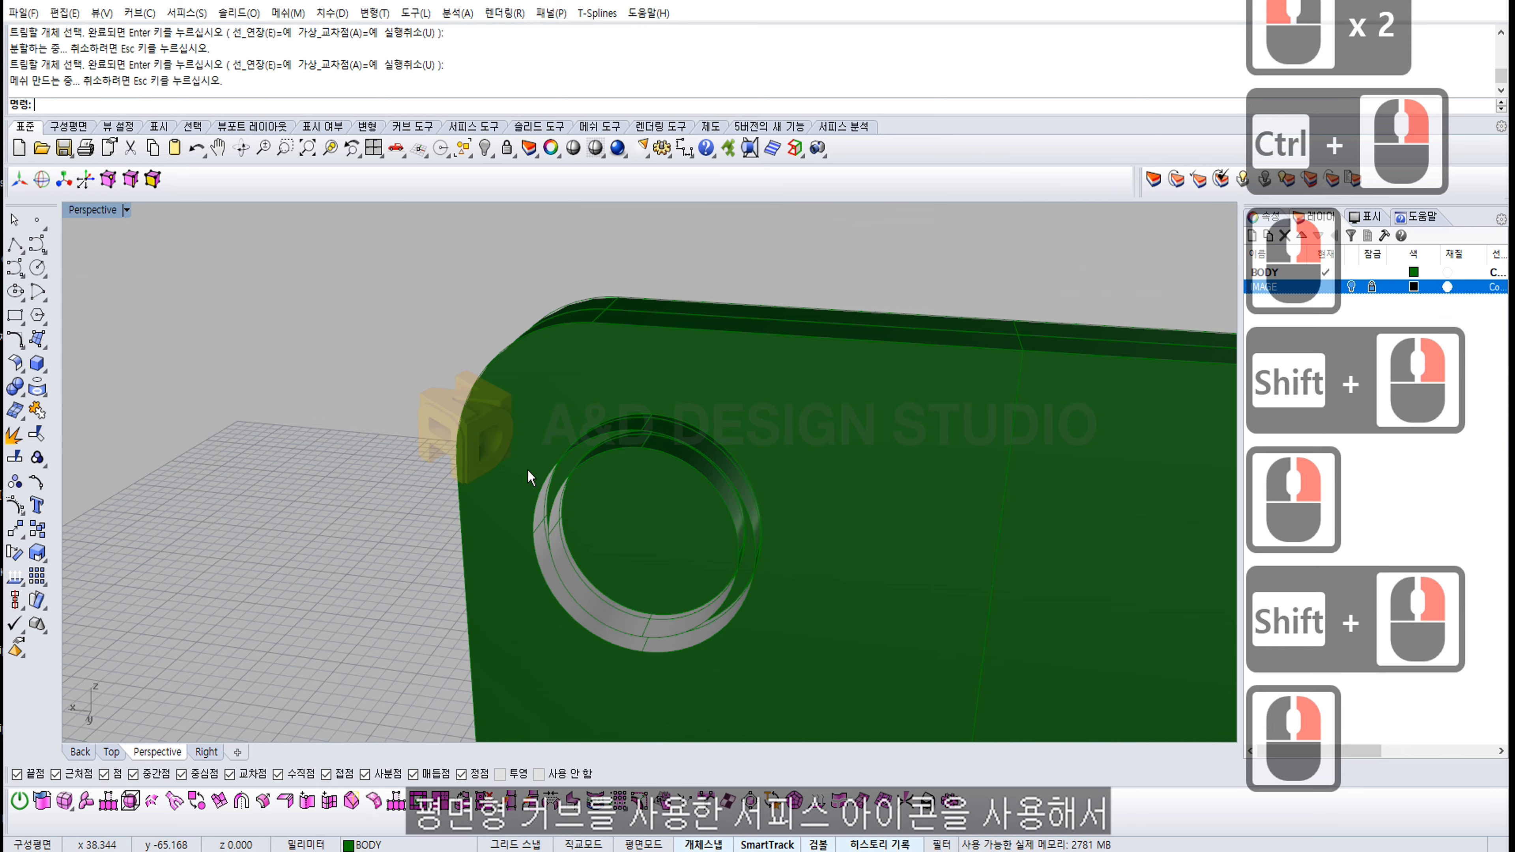
right_drag(527, 469, 724, 447)
click(560, 435)
shift+click(543, 414)
right_drag(725, 448, 441, 486)
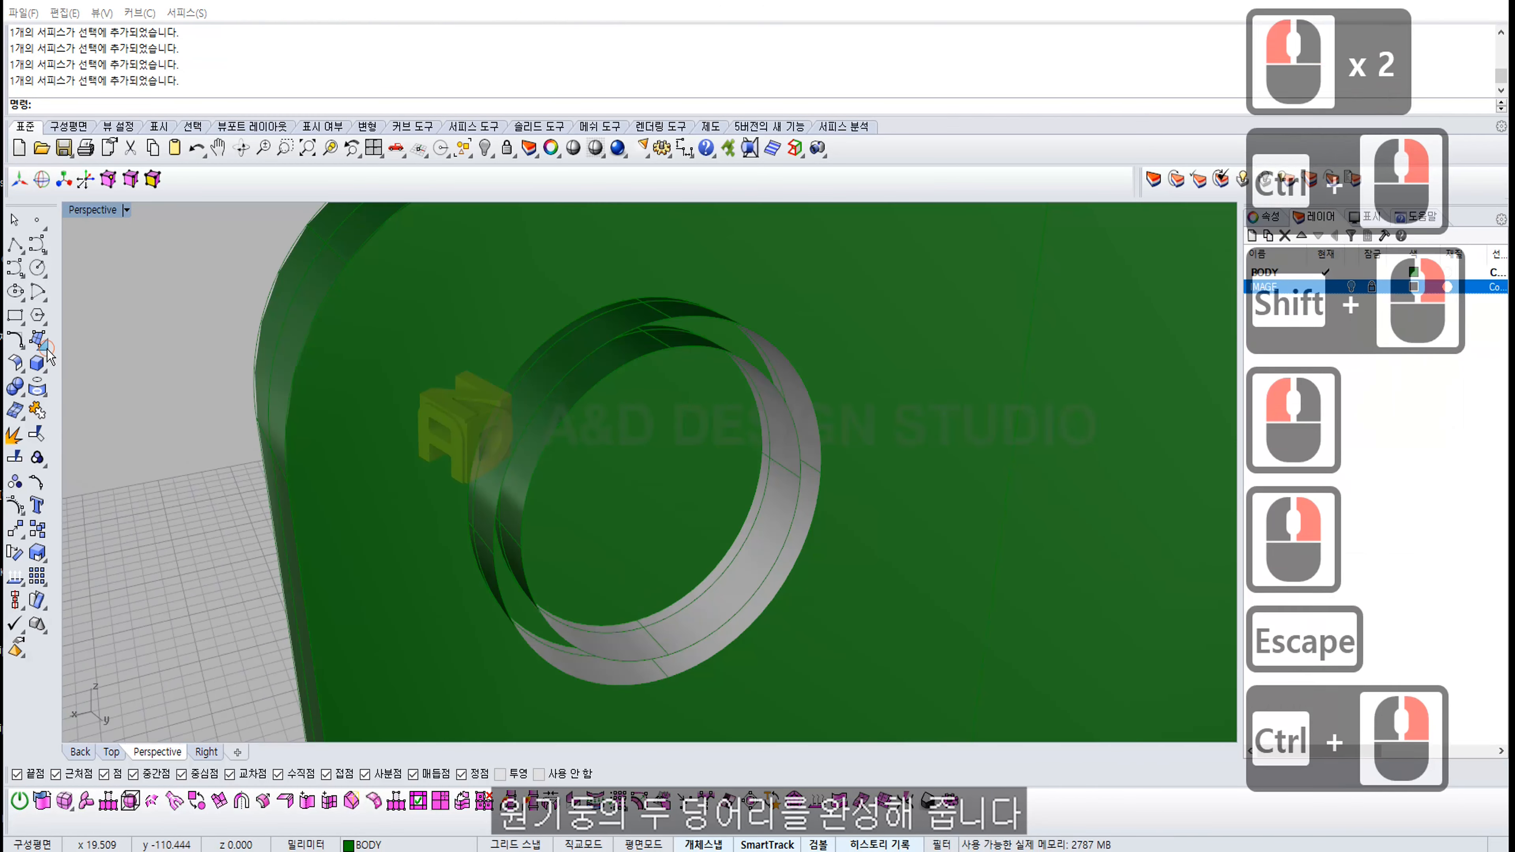
click(43, 345)
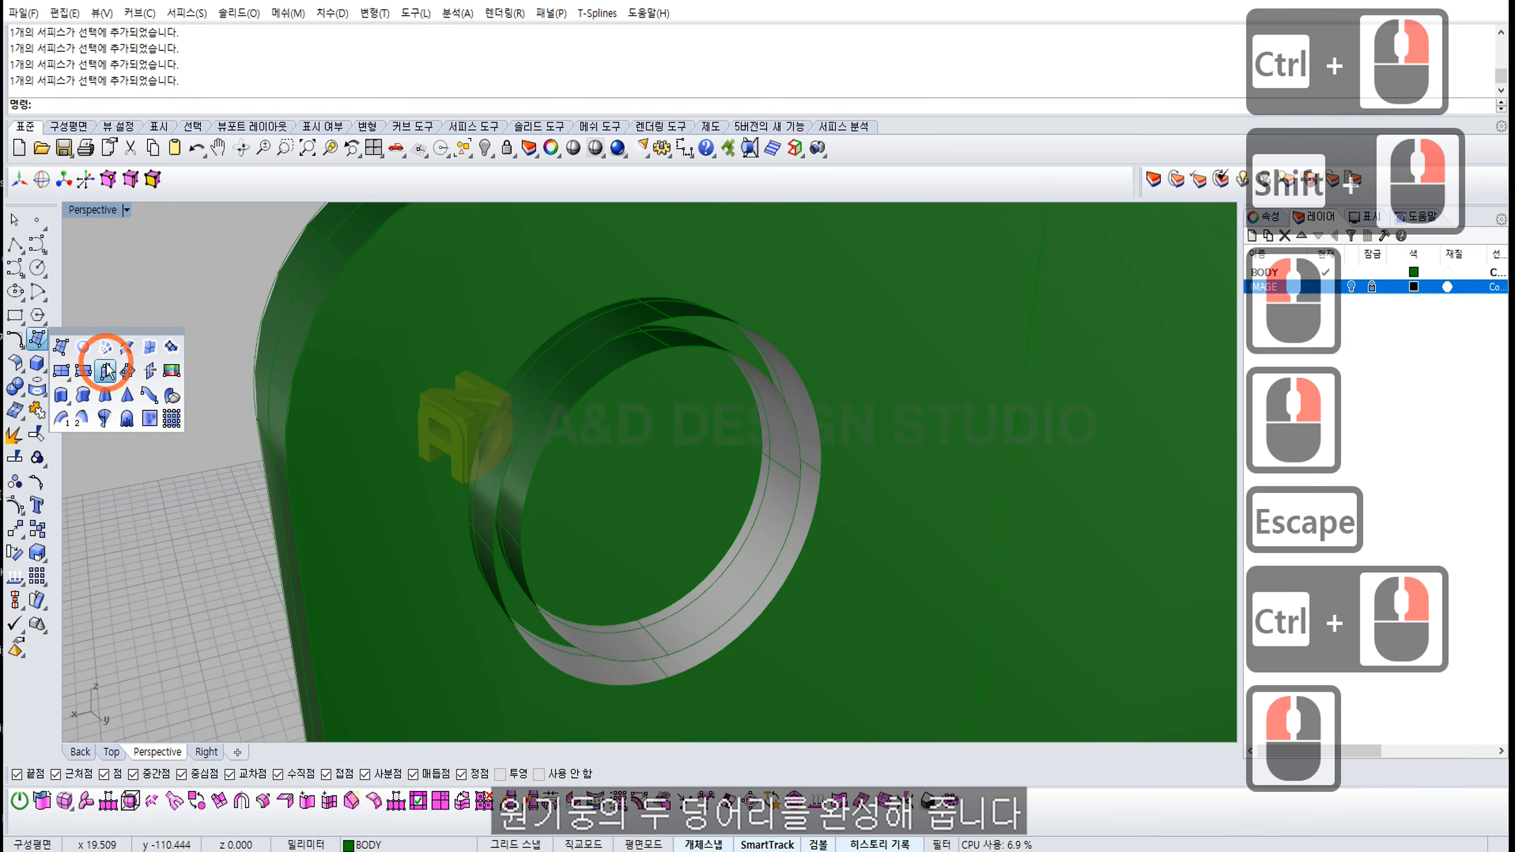
click(83, 347)
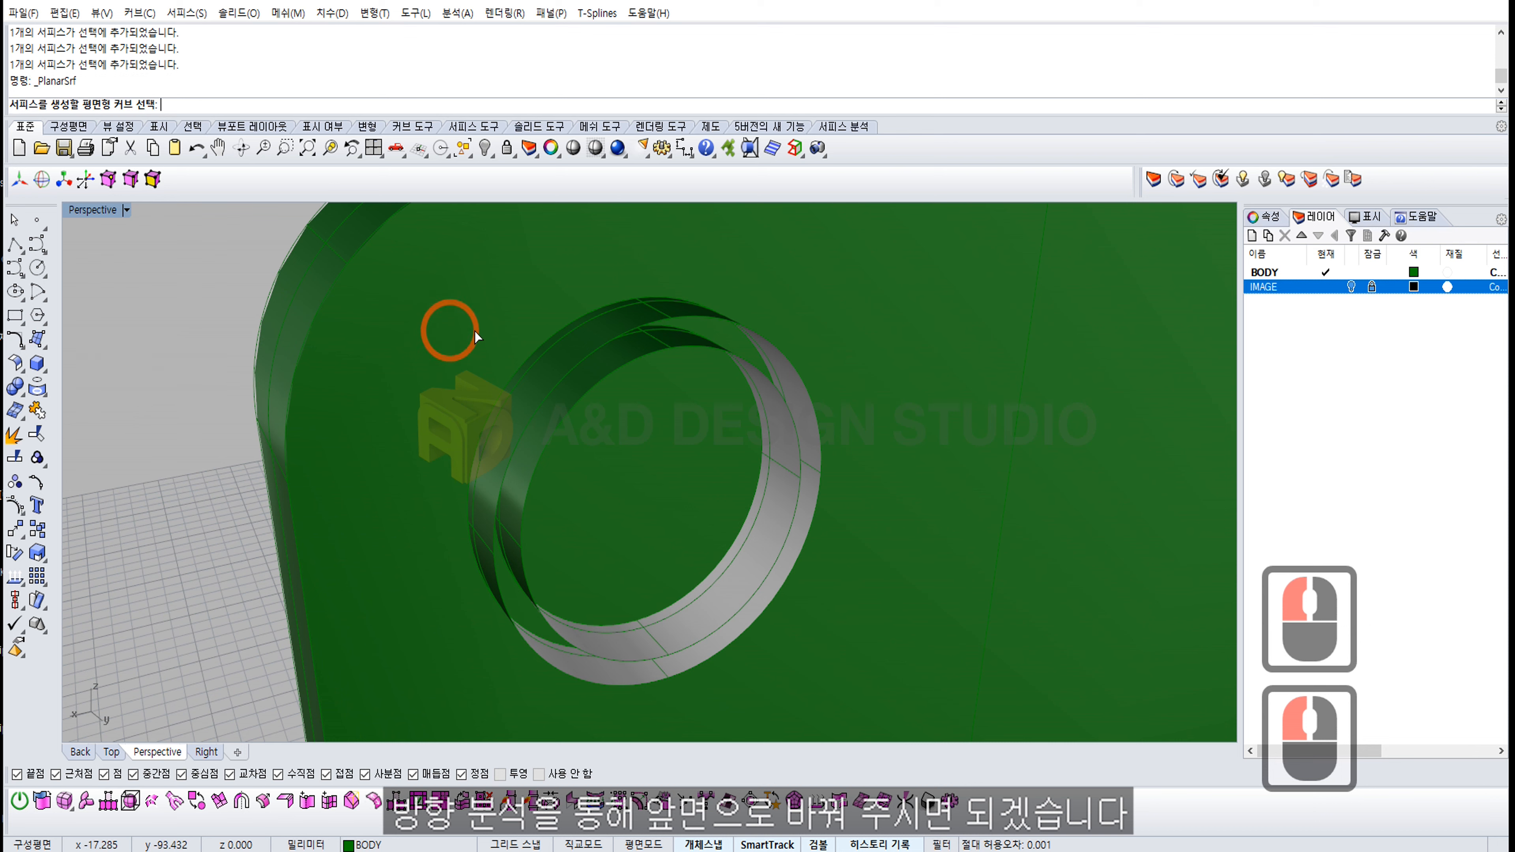
click(608, 341)
key(space)
click(611, 373)
right_click(611, 375)
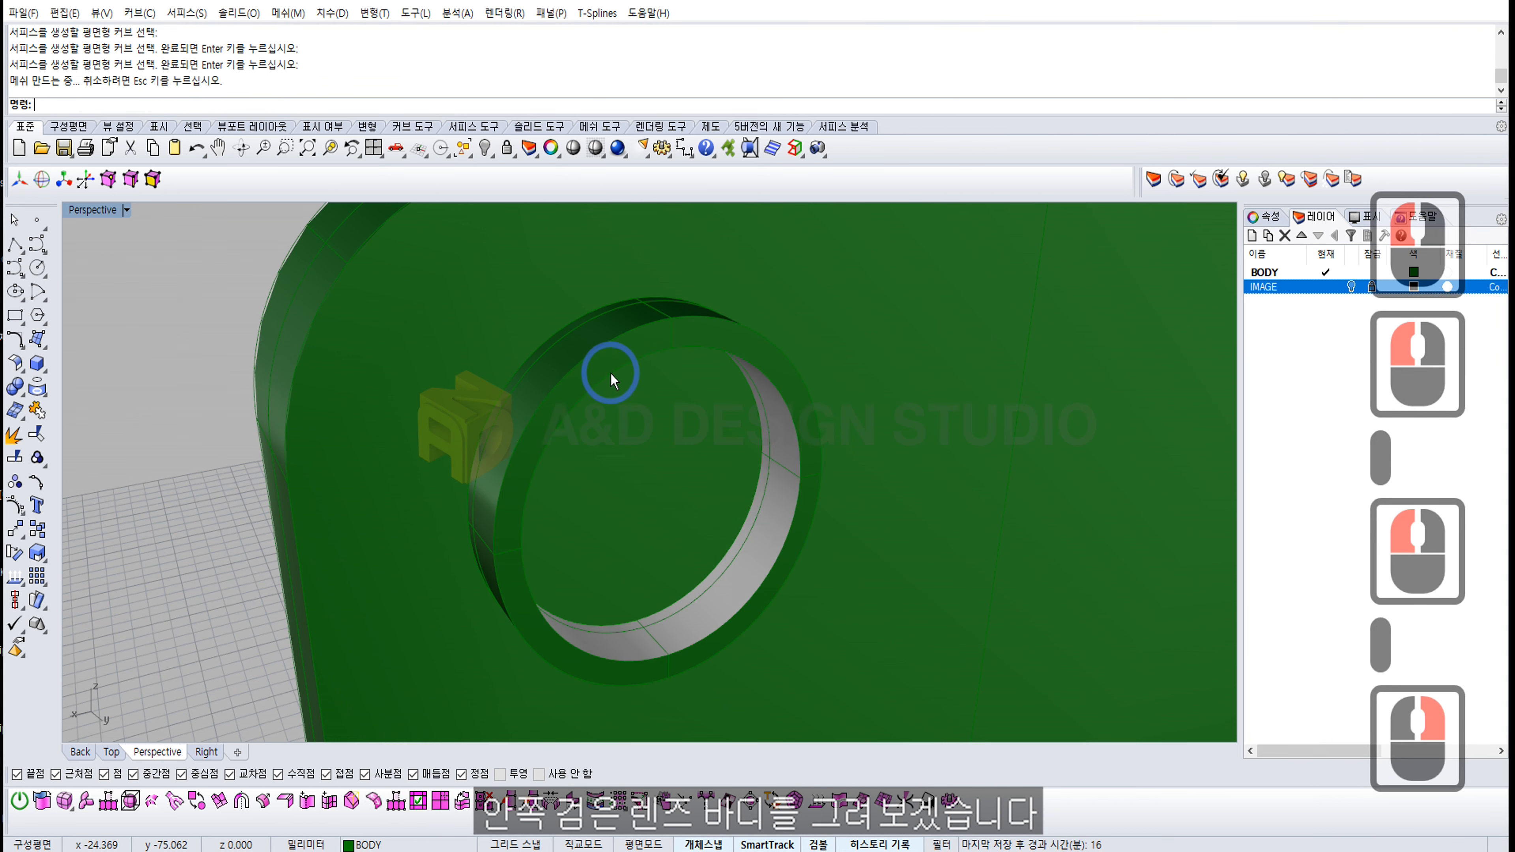
Step: Paste a copy of the lens ring in place and scale it in 2D about its centre to fit inside the original ring's inner circle
right_drag(241, 492, 433, 475)
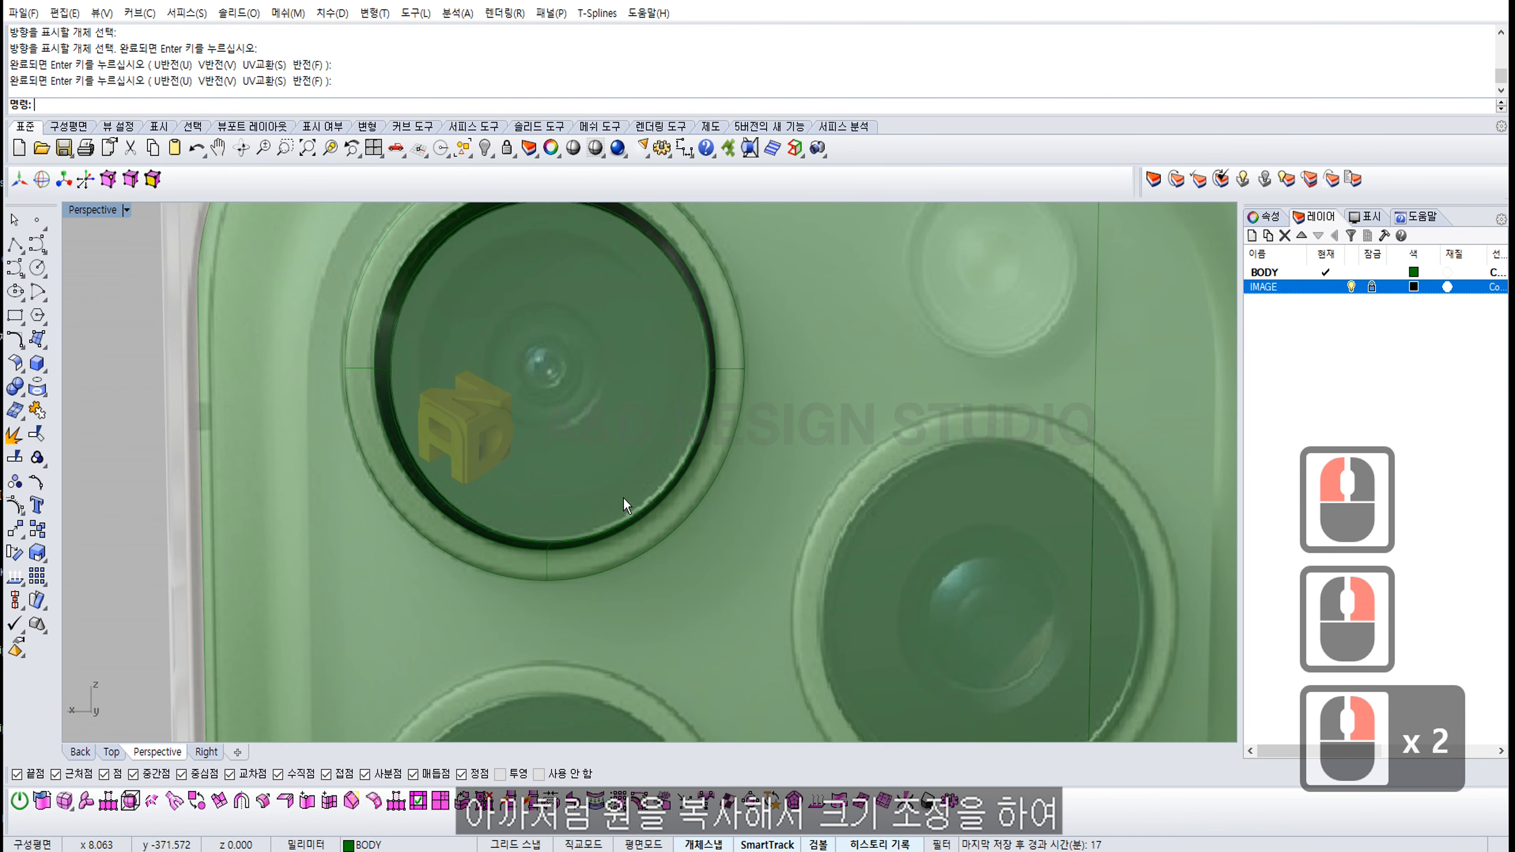
ctrl+right_drag(626, 406, 977, 386)
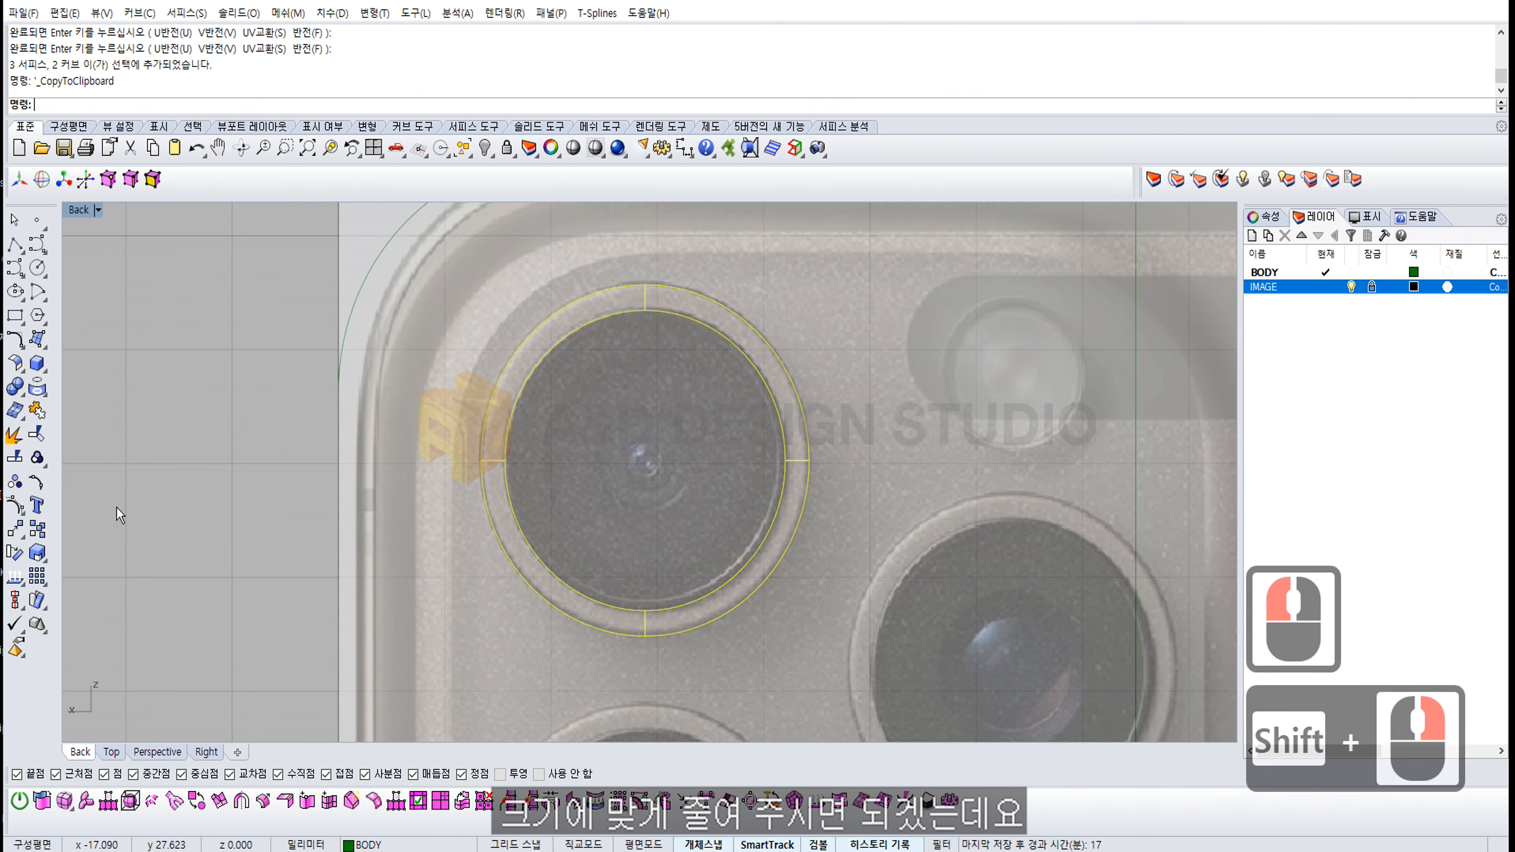
key(ctrl+c)
key(ctrl+v)
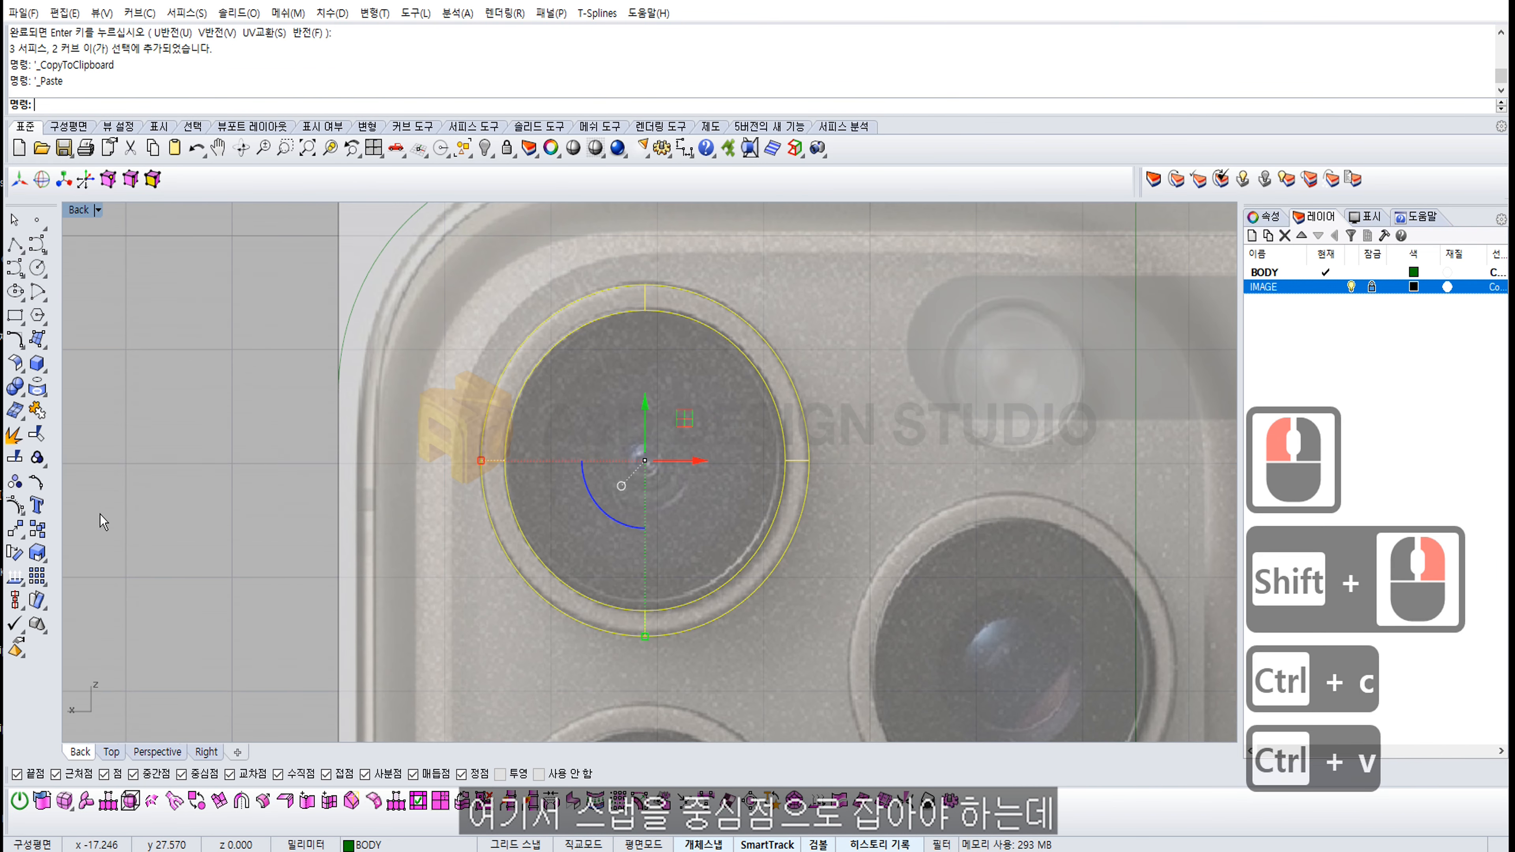
click(46, 565)
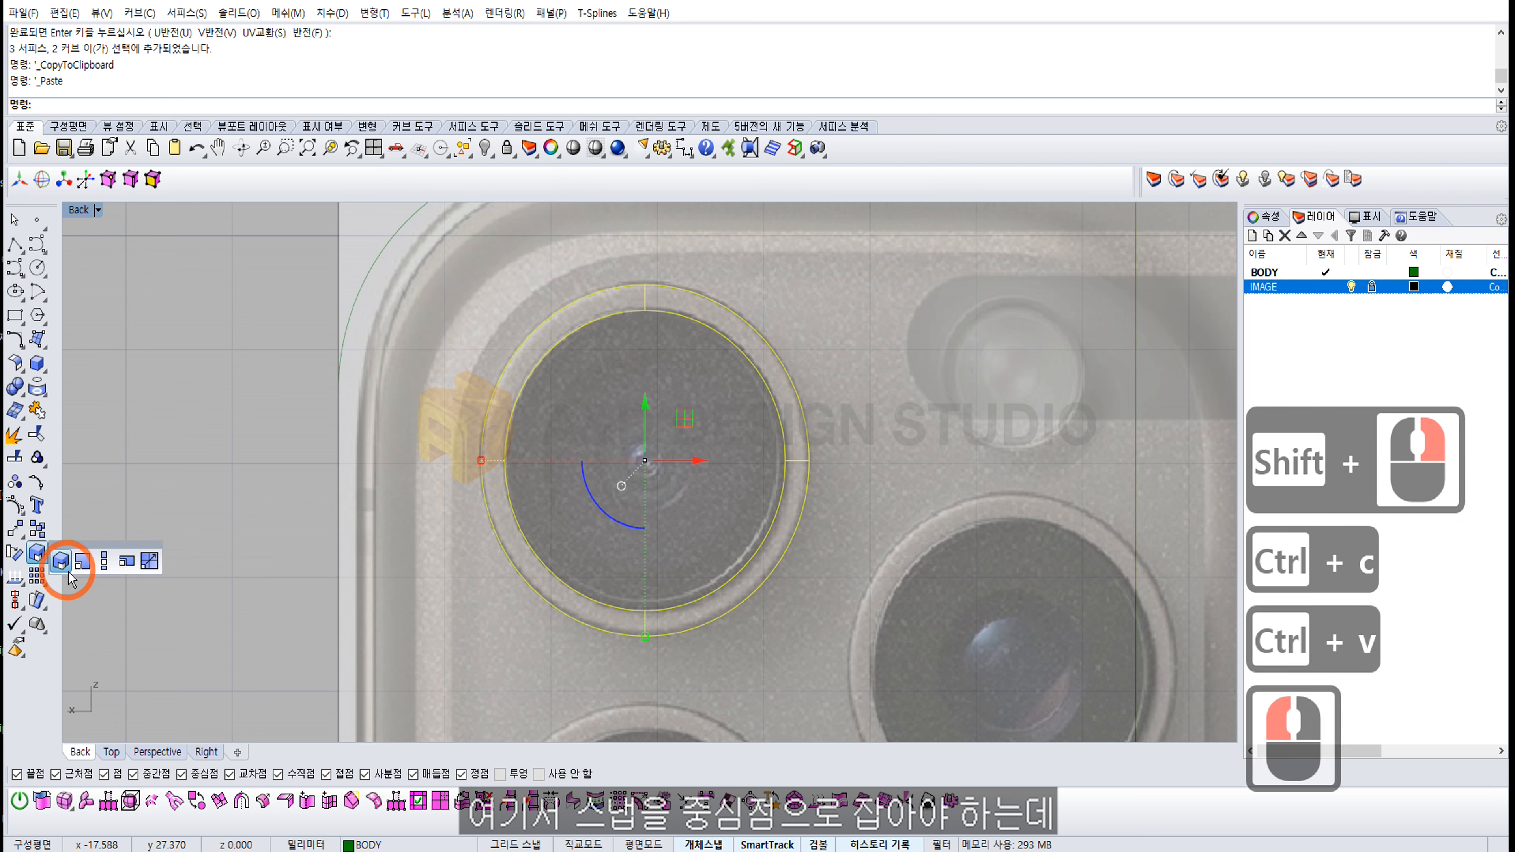
click(83, 565)
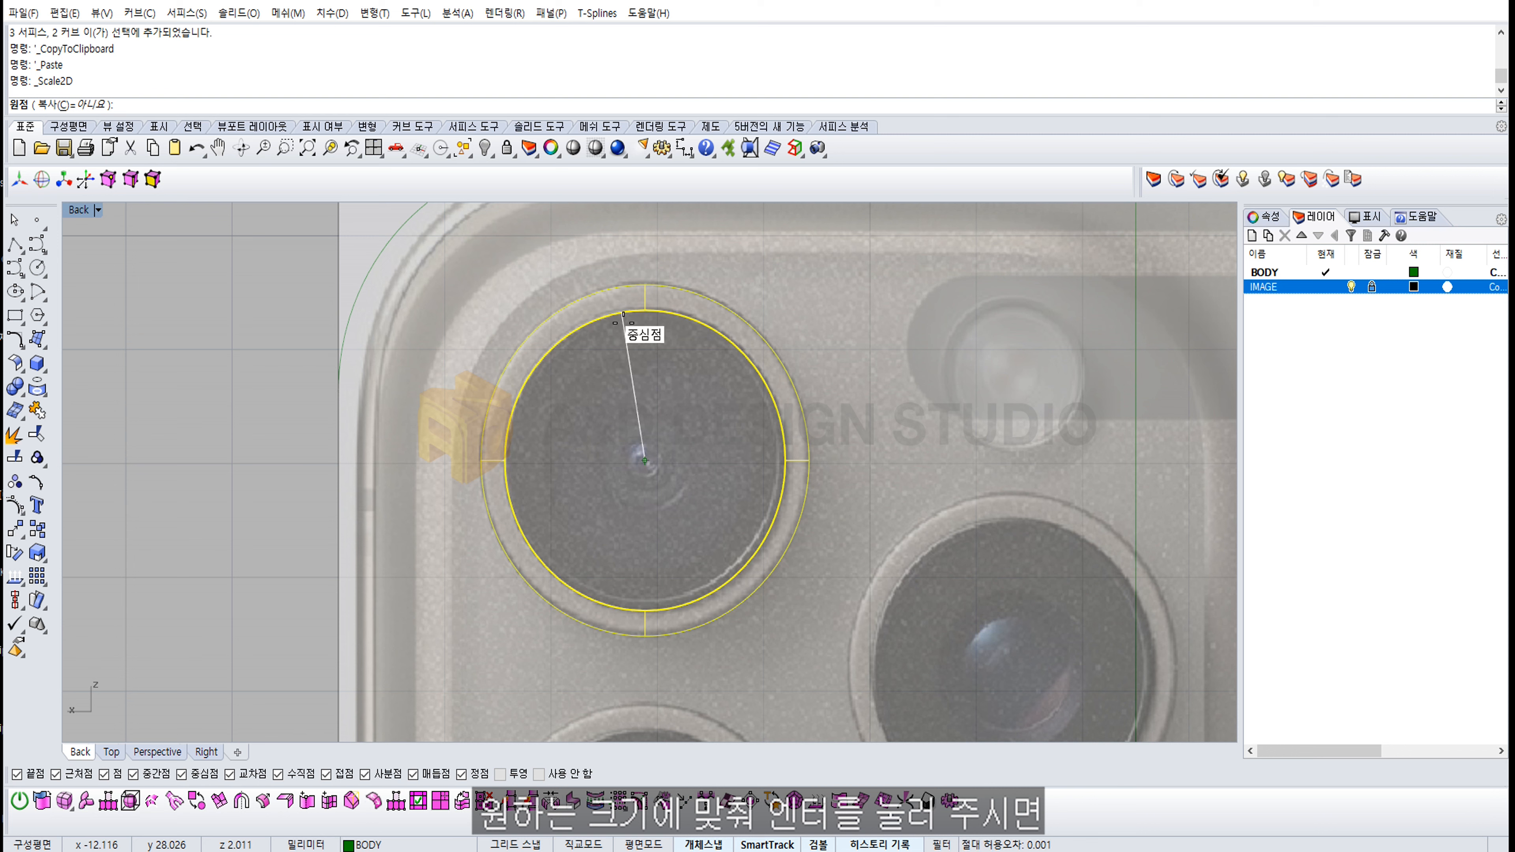
click(626, 334)
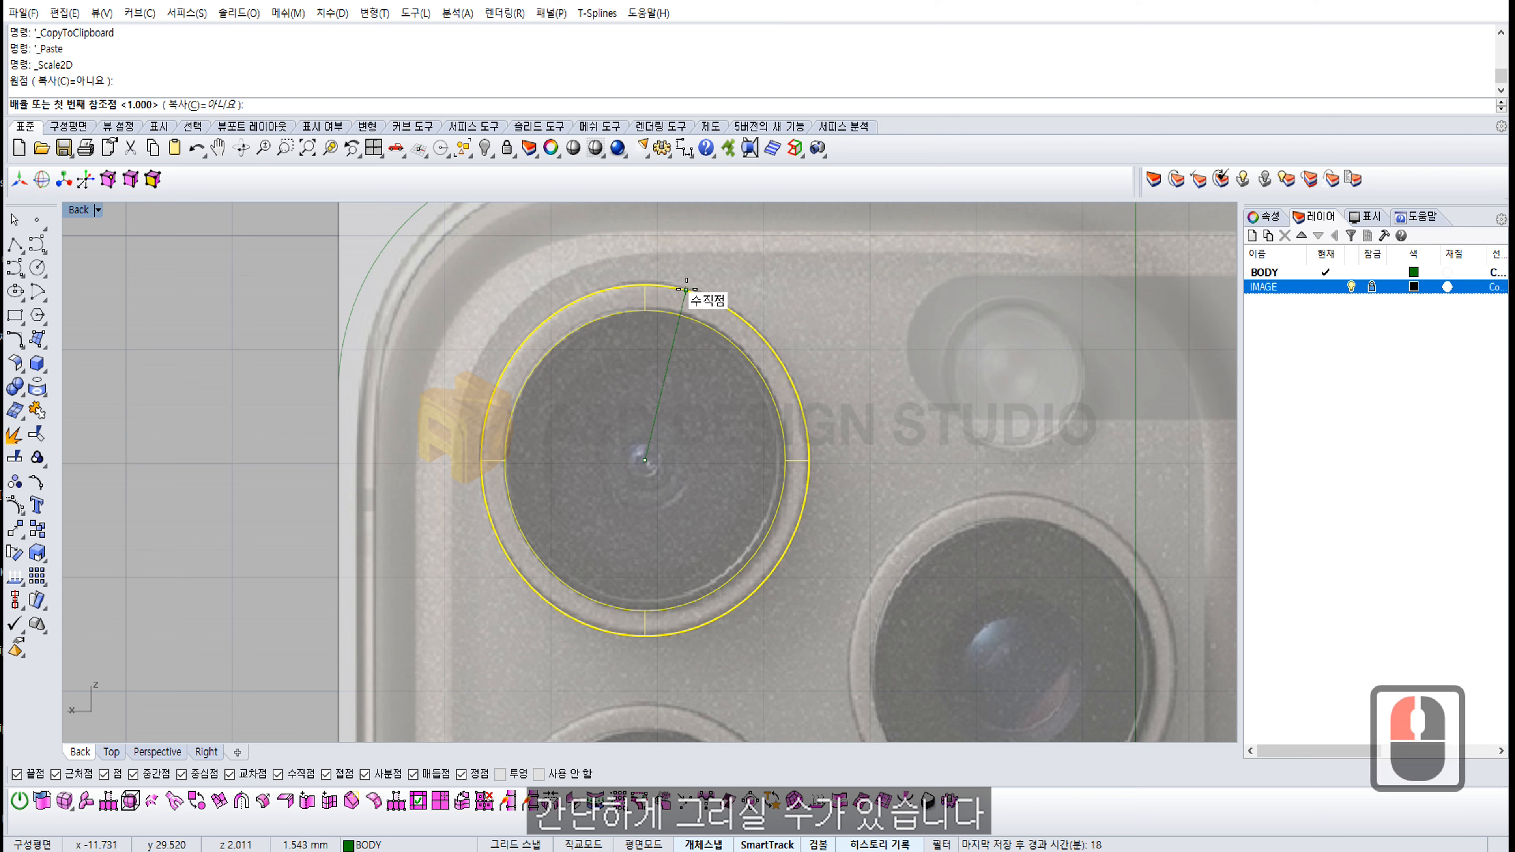
click(726, 310)
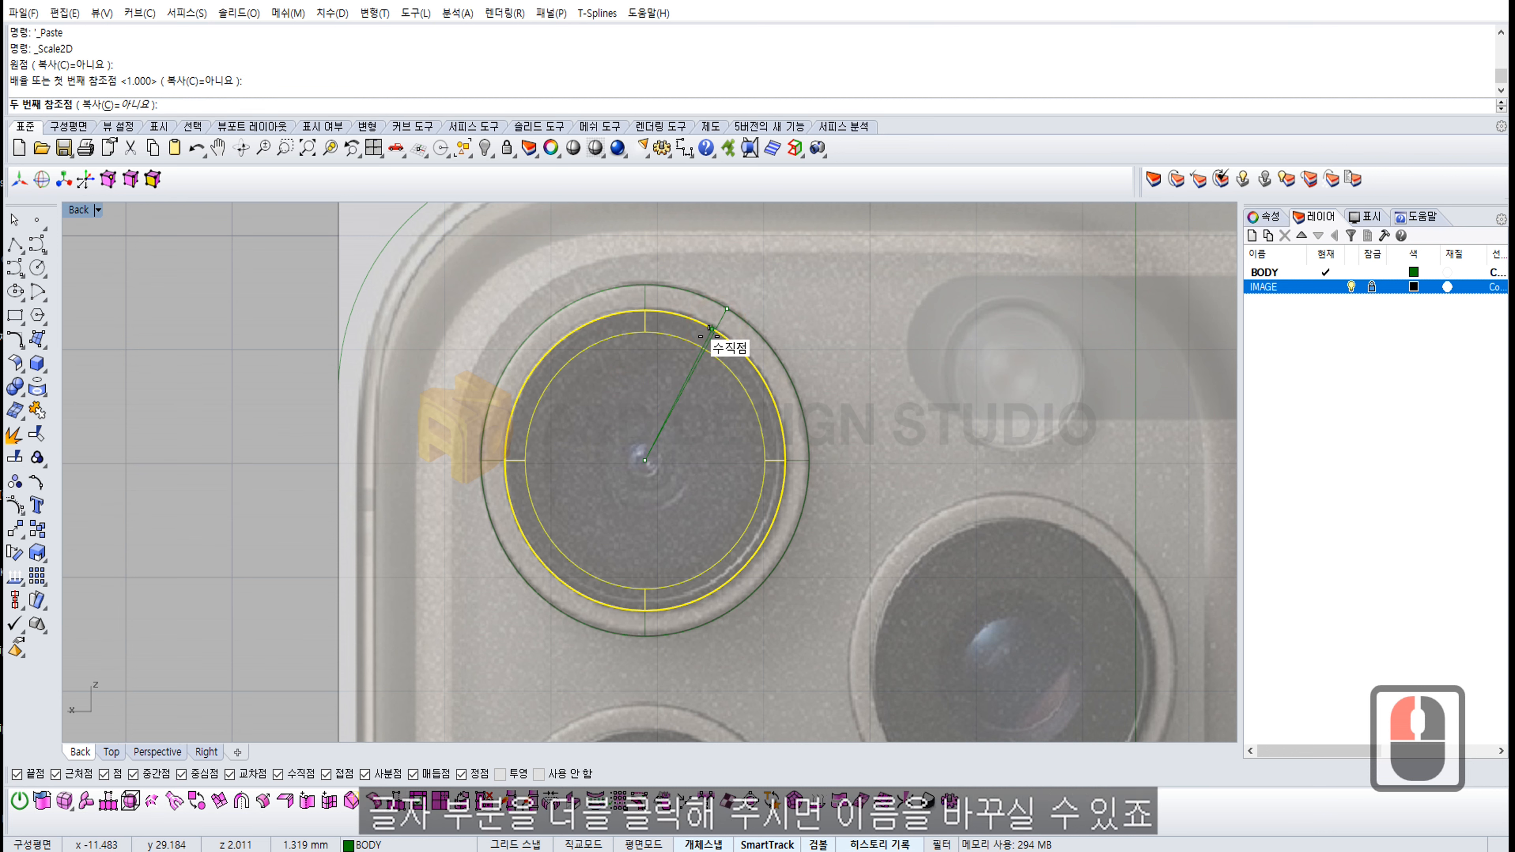
click(711, 328)
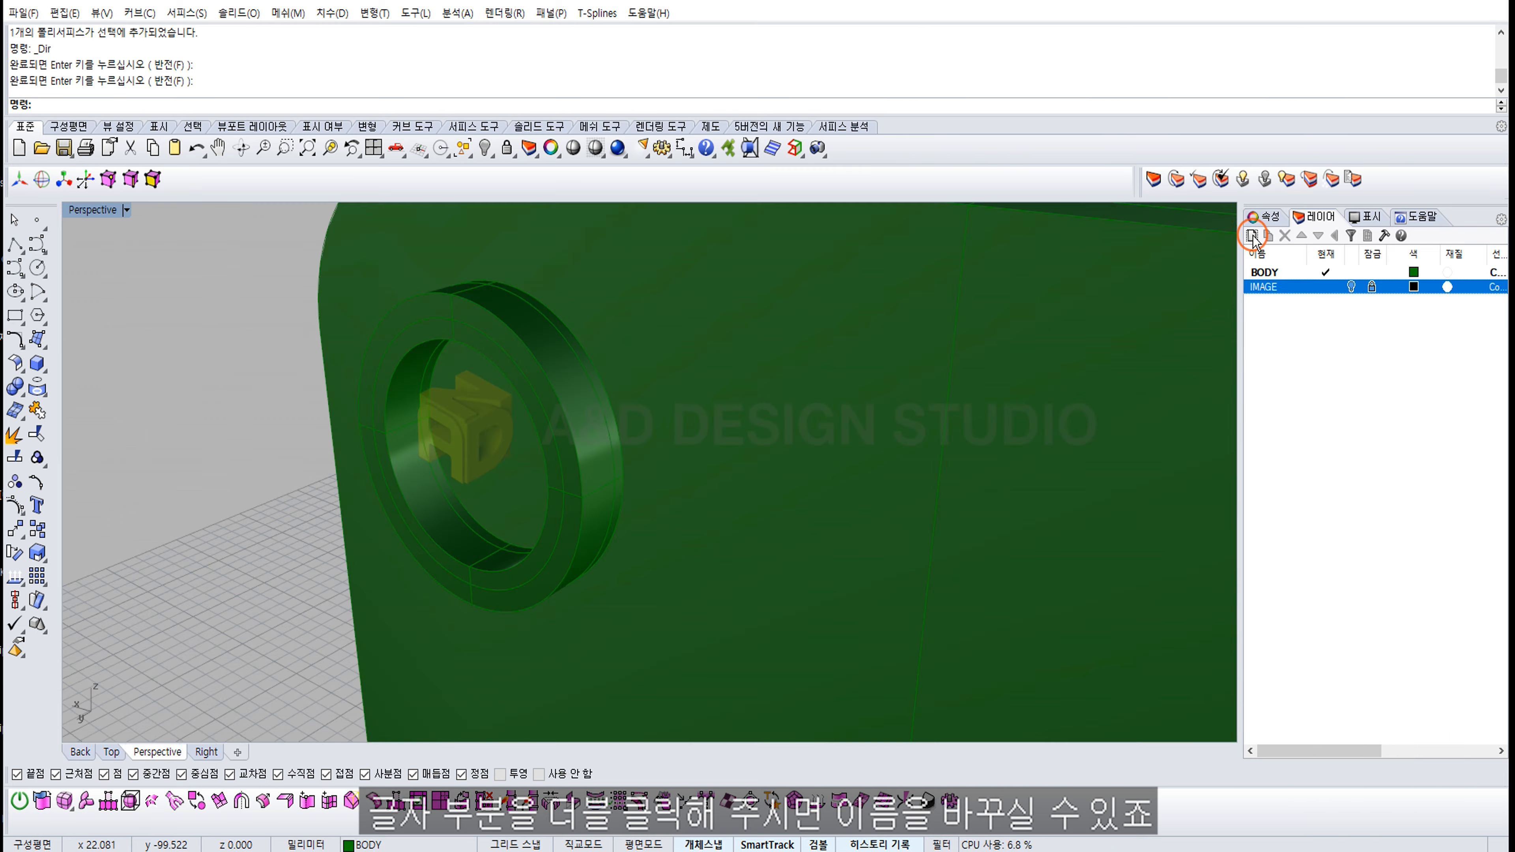
Step: Create a current layer named LENZ HOUSING with a light grey colour
double_click(1299, 296)
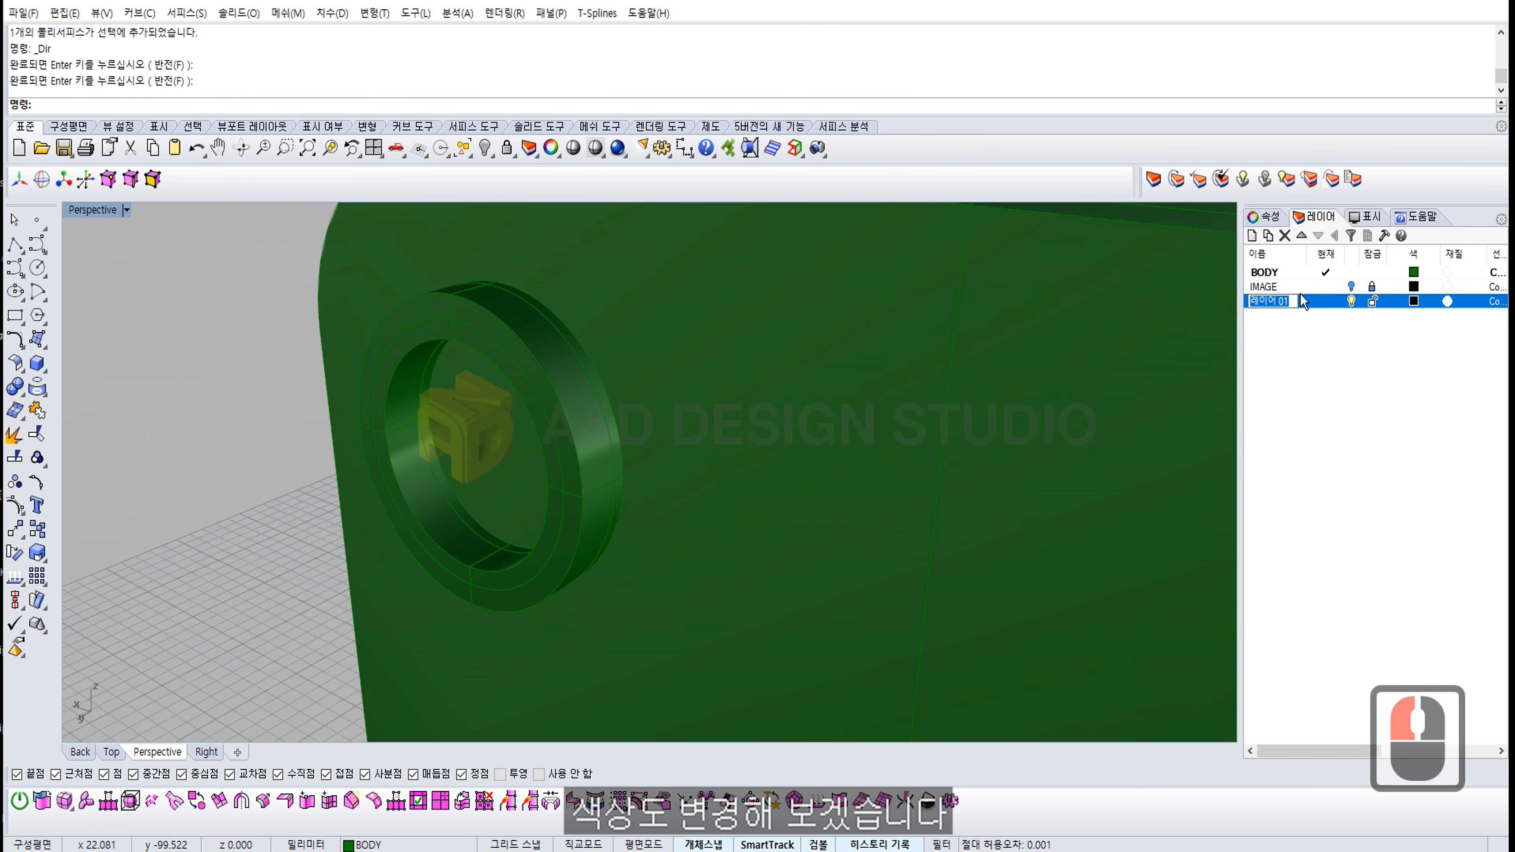
click(1270, 302)
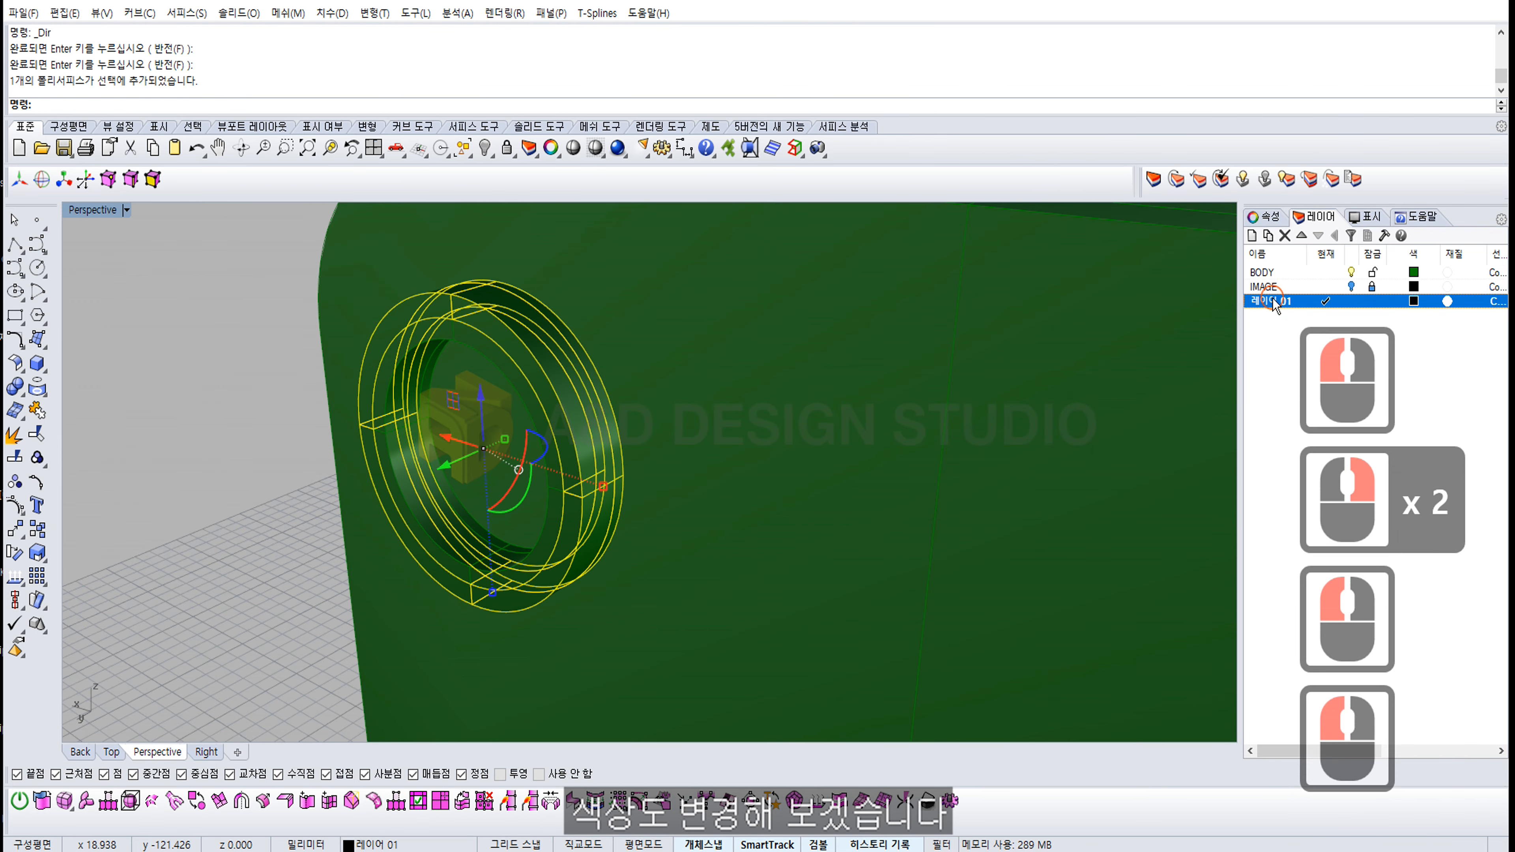
click(1276, 302)
double_click(1282, 302)
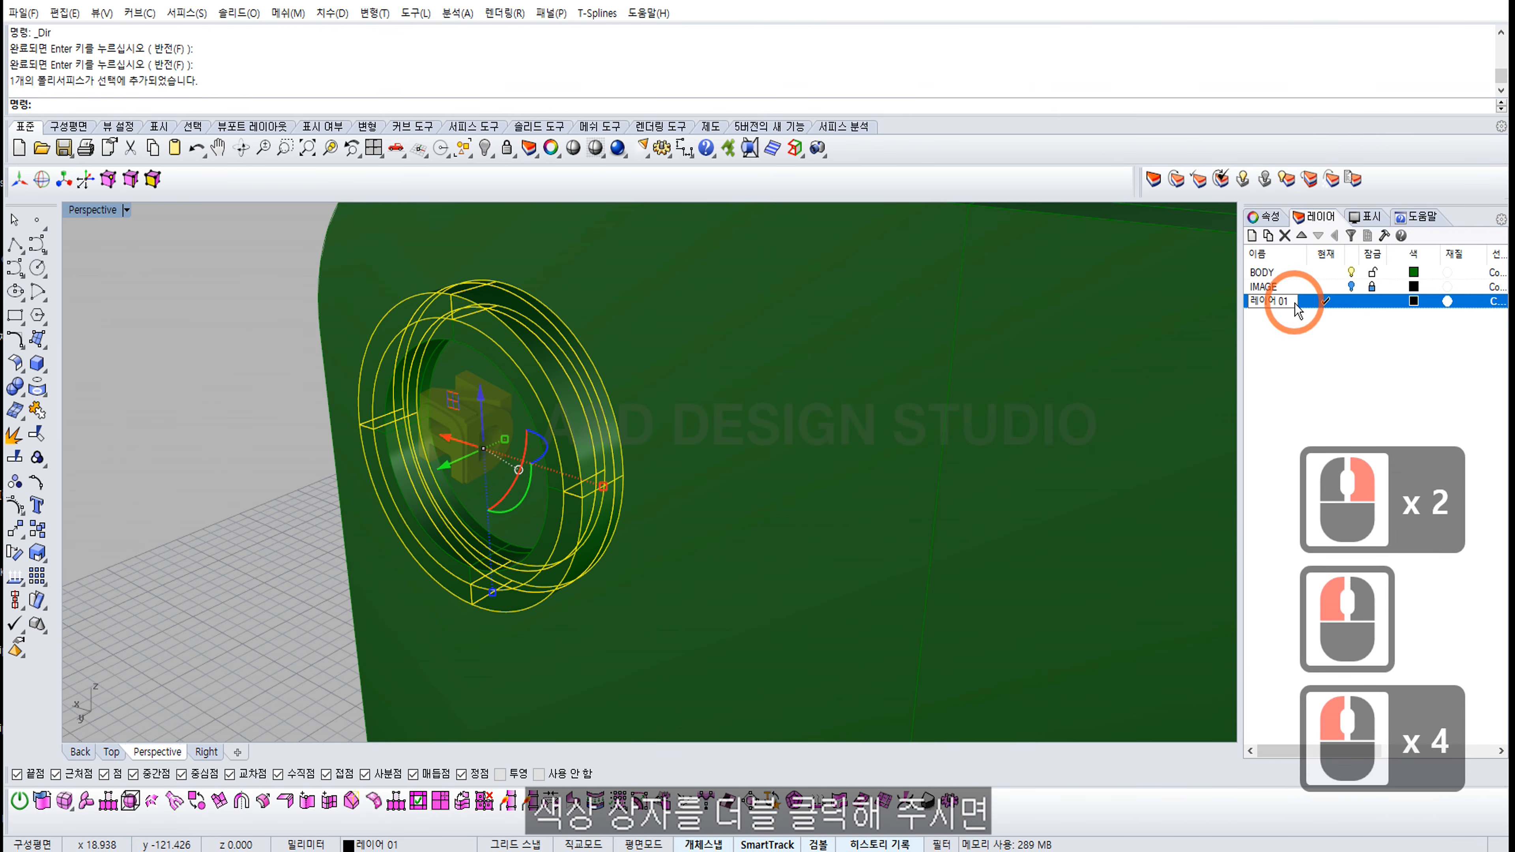
click(1238, 306)
text(LENZ HOUSING)
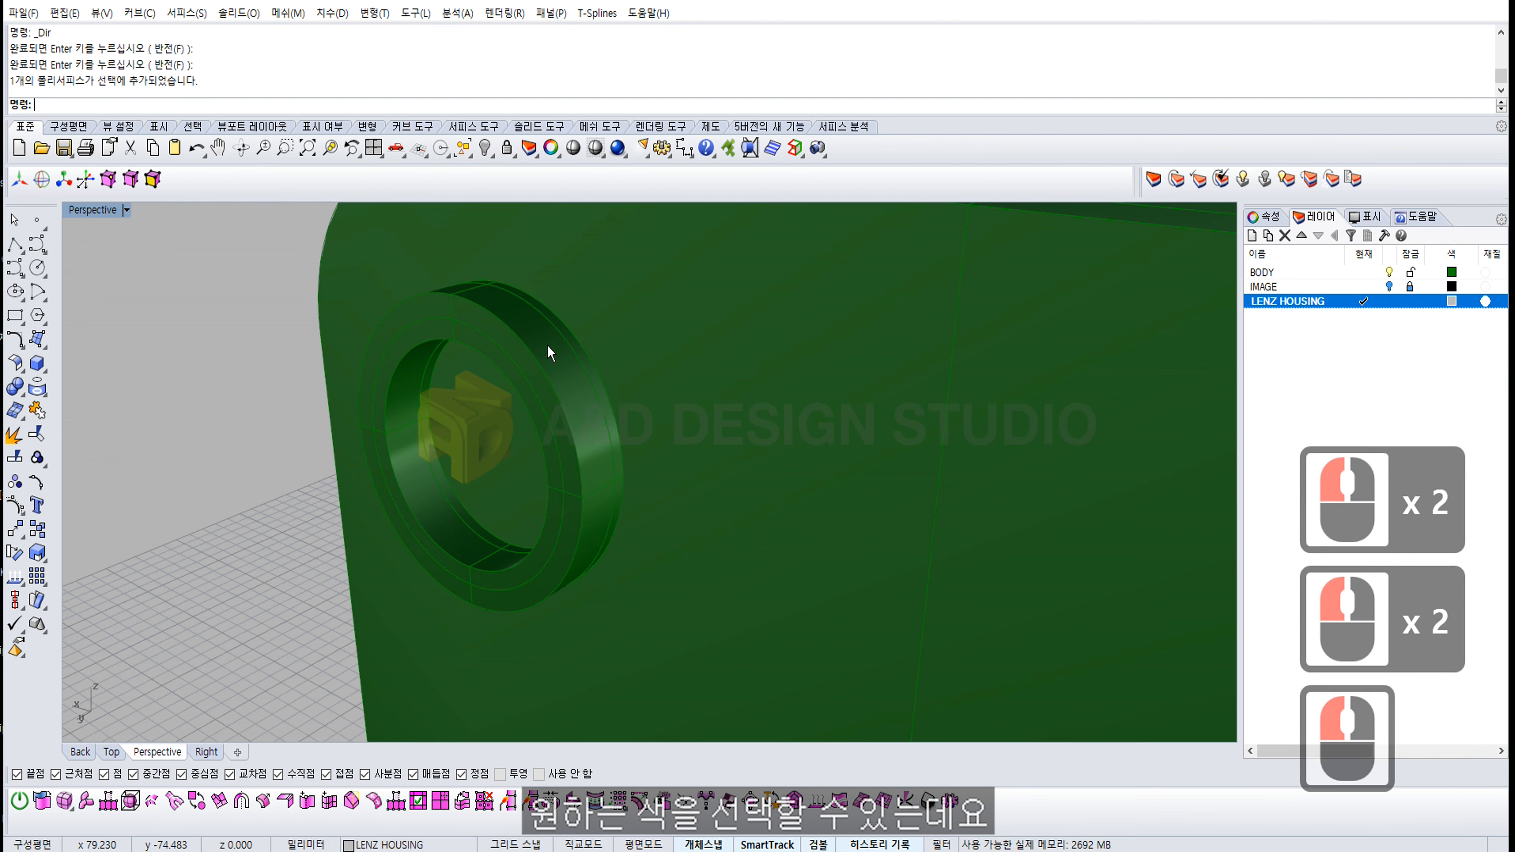
Step: Move the outer lens ring polysurface to the LENZ HOUSING layer
click(541, 342)
right_drag(541, 342, 573, 379)
click(520, 319)
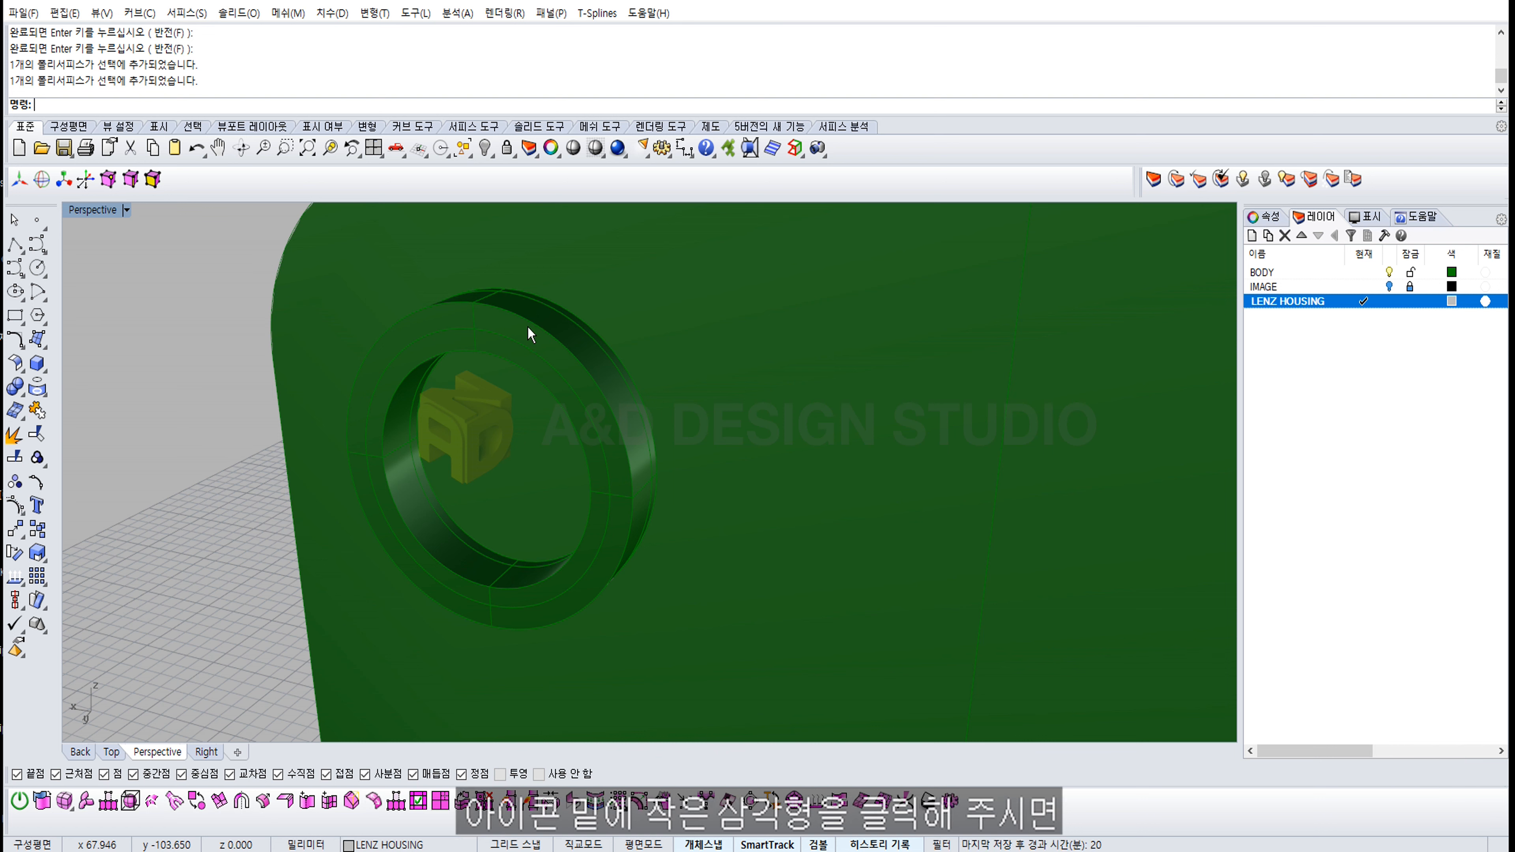
click(527, 326)
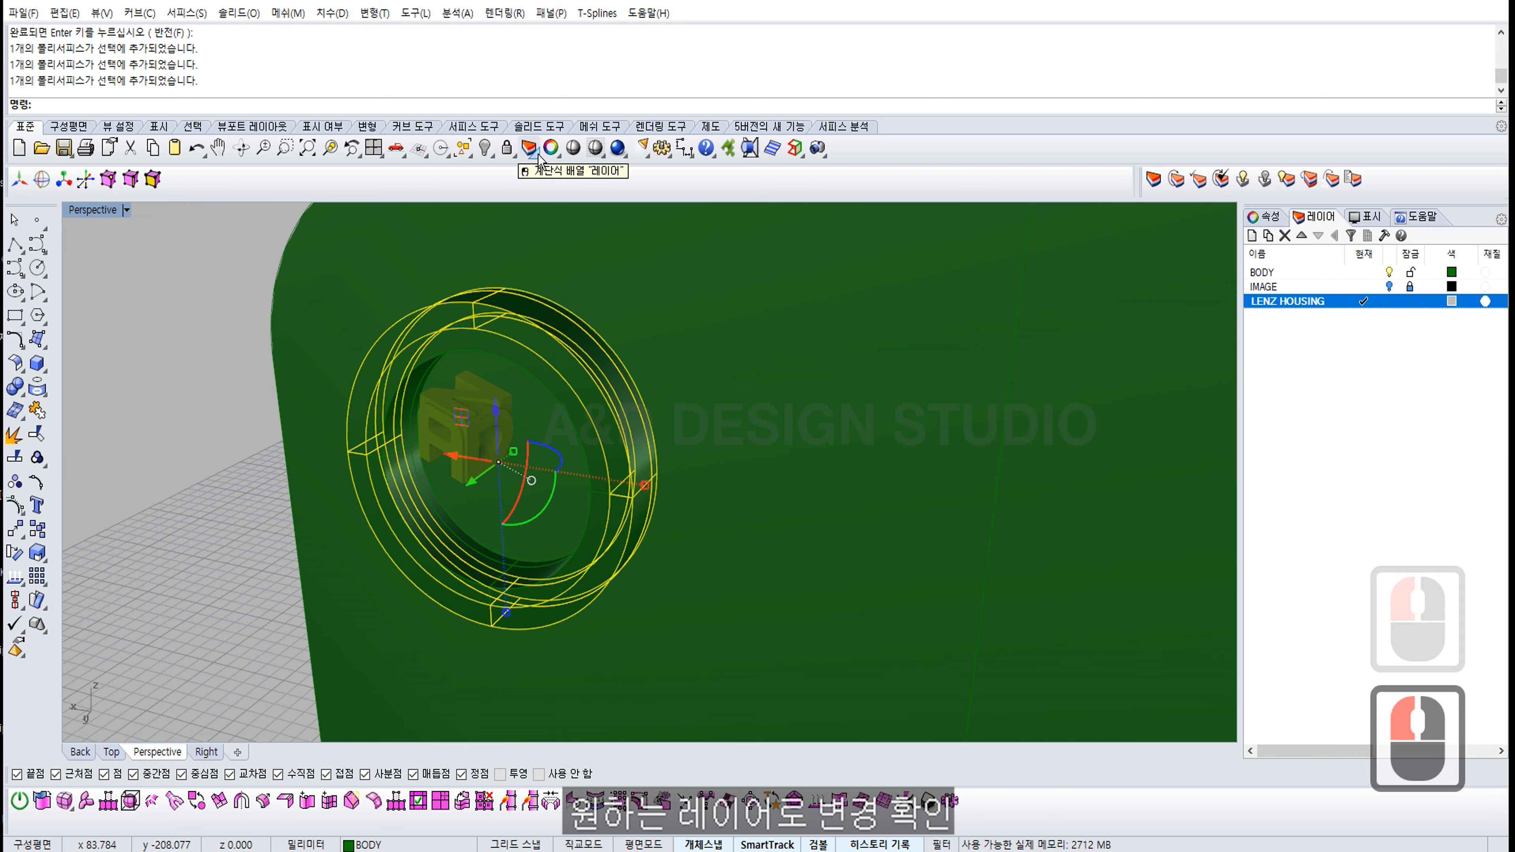
click(540, 166)
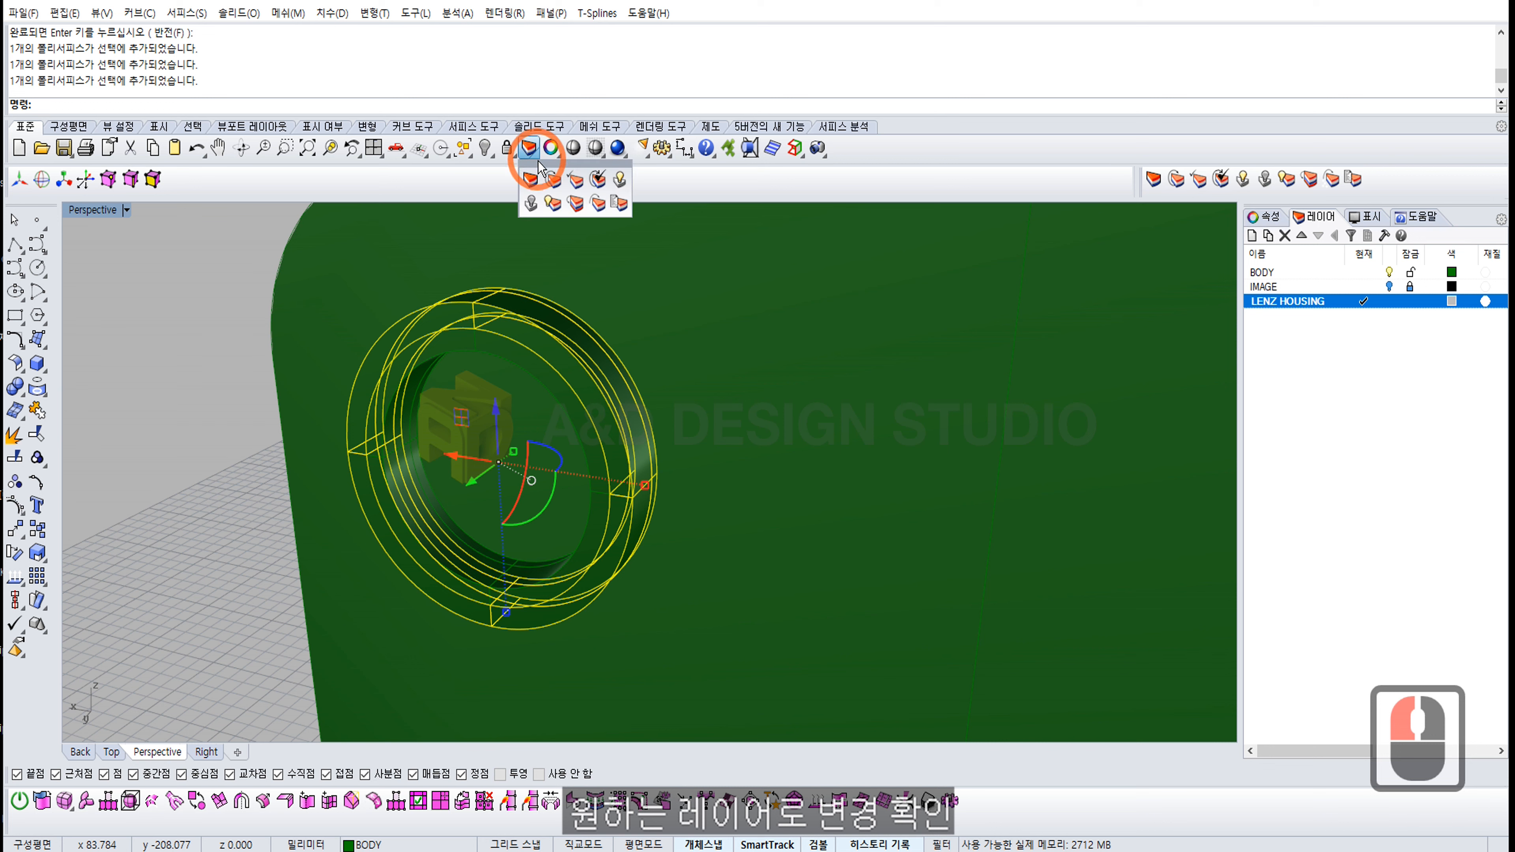
click(554, 180)
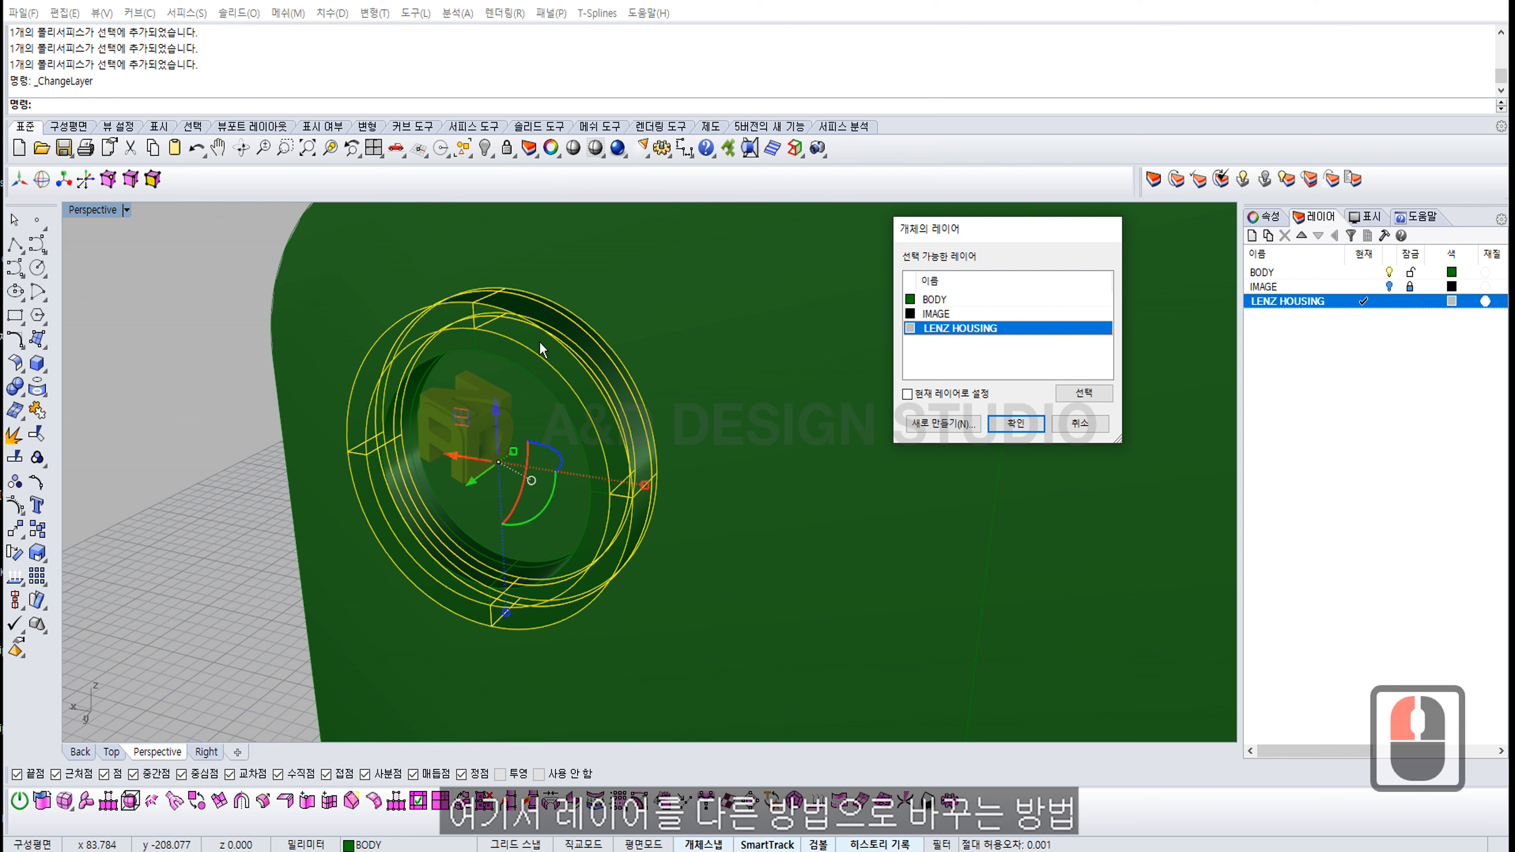
click(978, 330)
click(1019, 424)
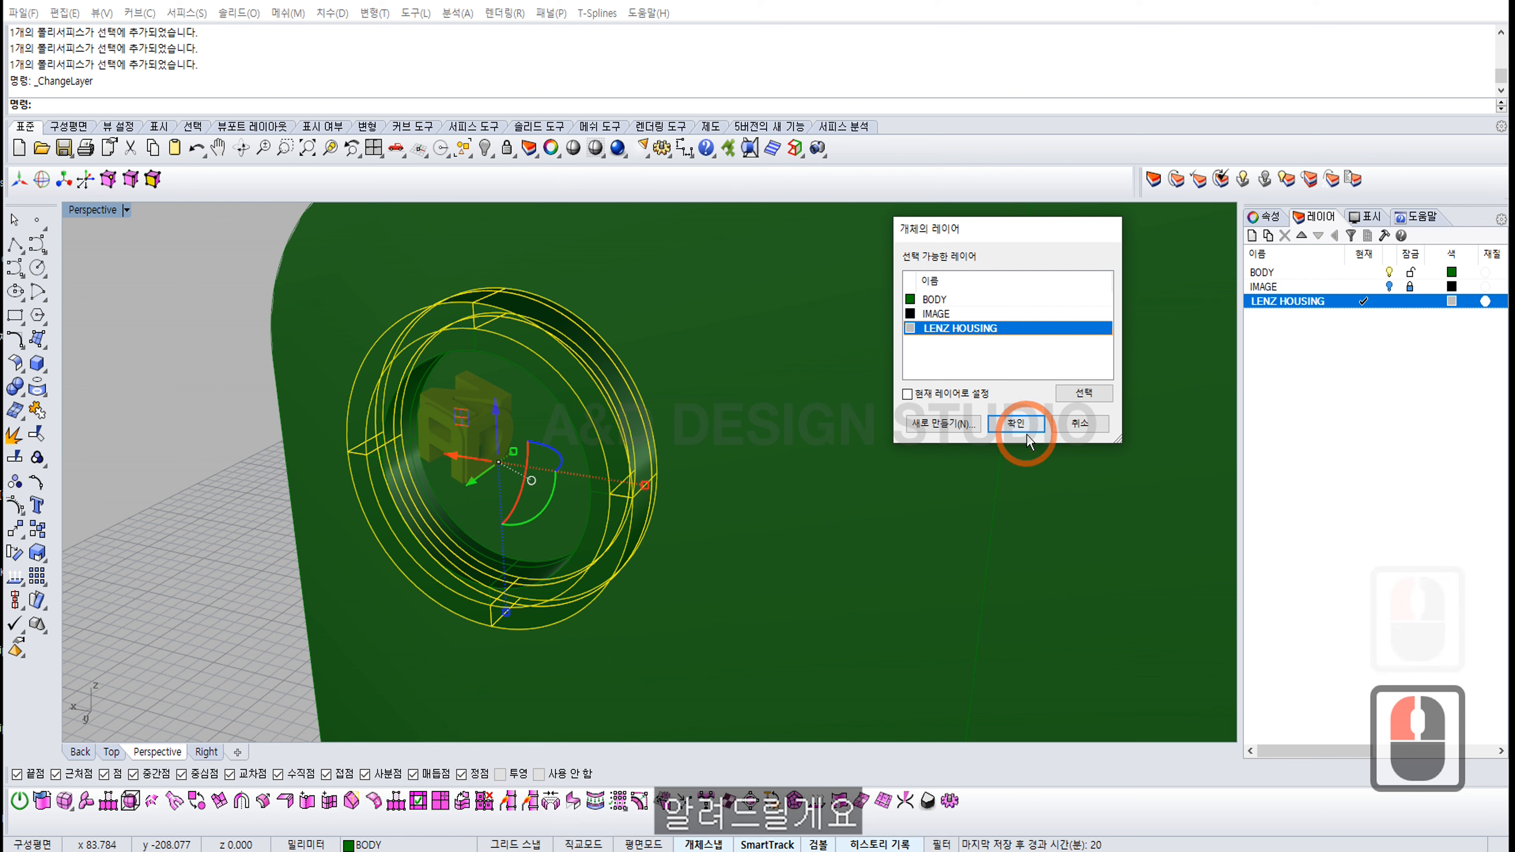
Step: Create an orange layer named LENZ HOUSING 2 and assign the inner lens ring to it
click(238, 420)
right_drag(504, 446, 453, 381)
click(416, 370)
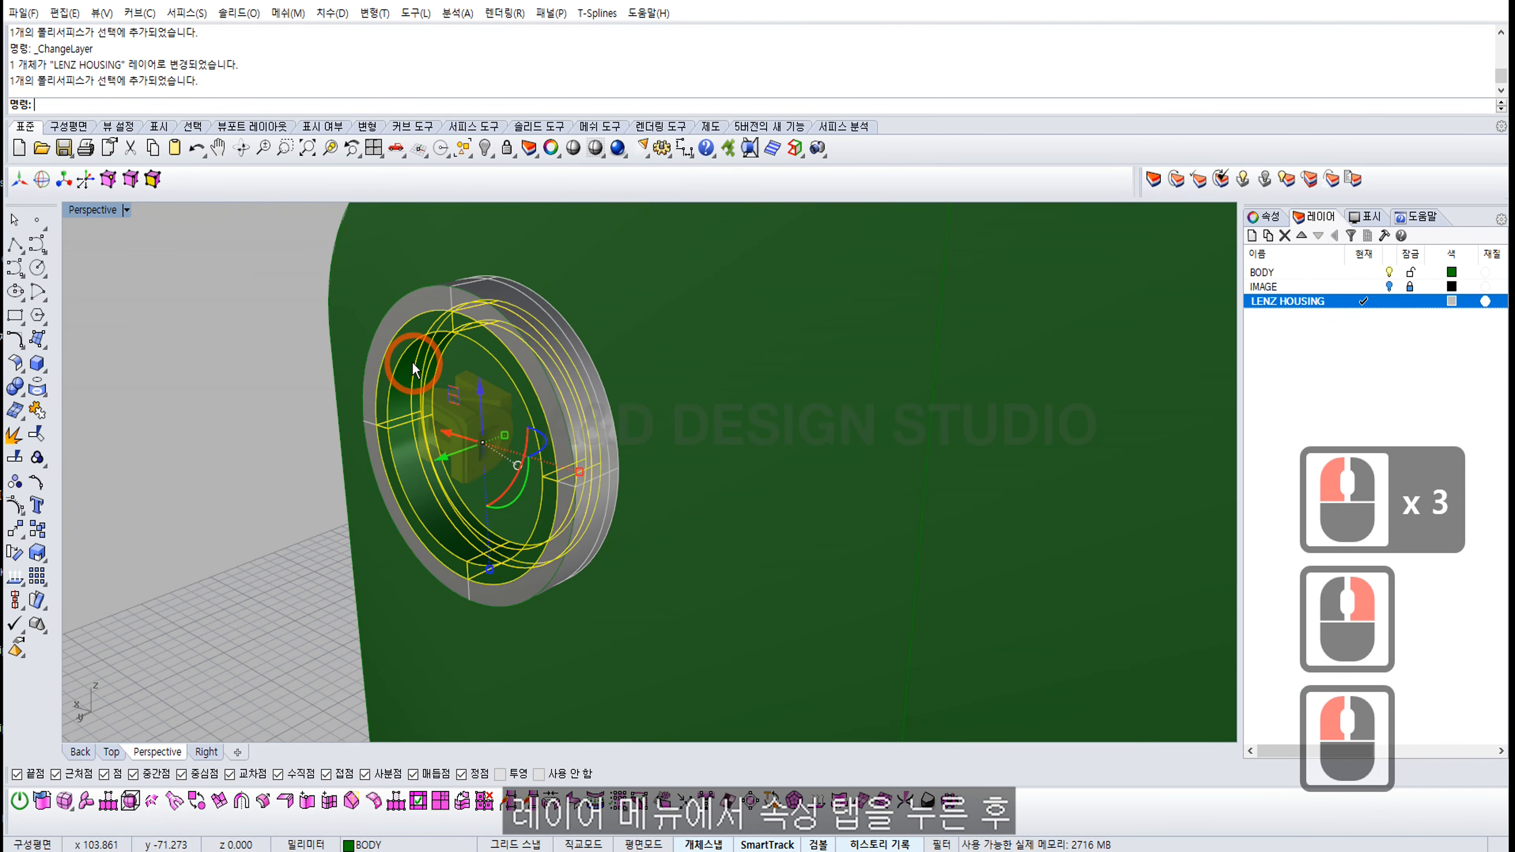
click(1301, 353)
click(1254, 232)
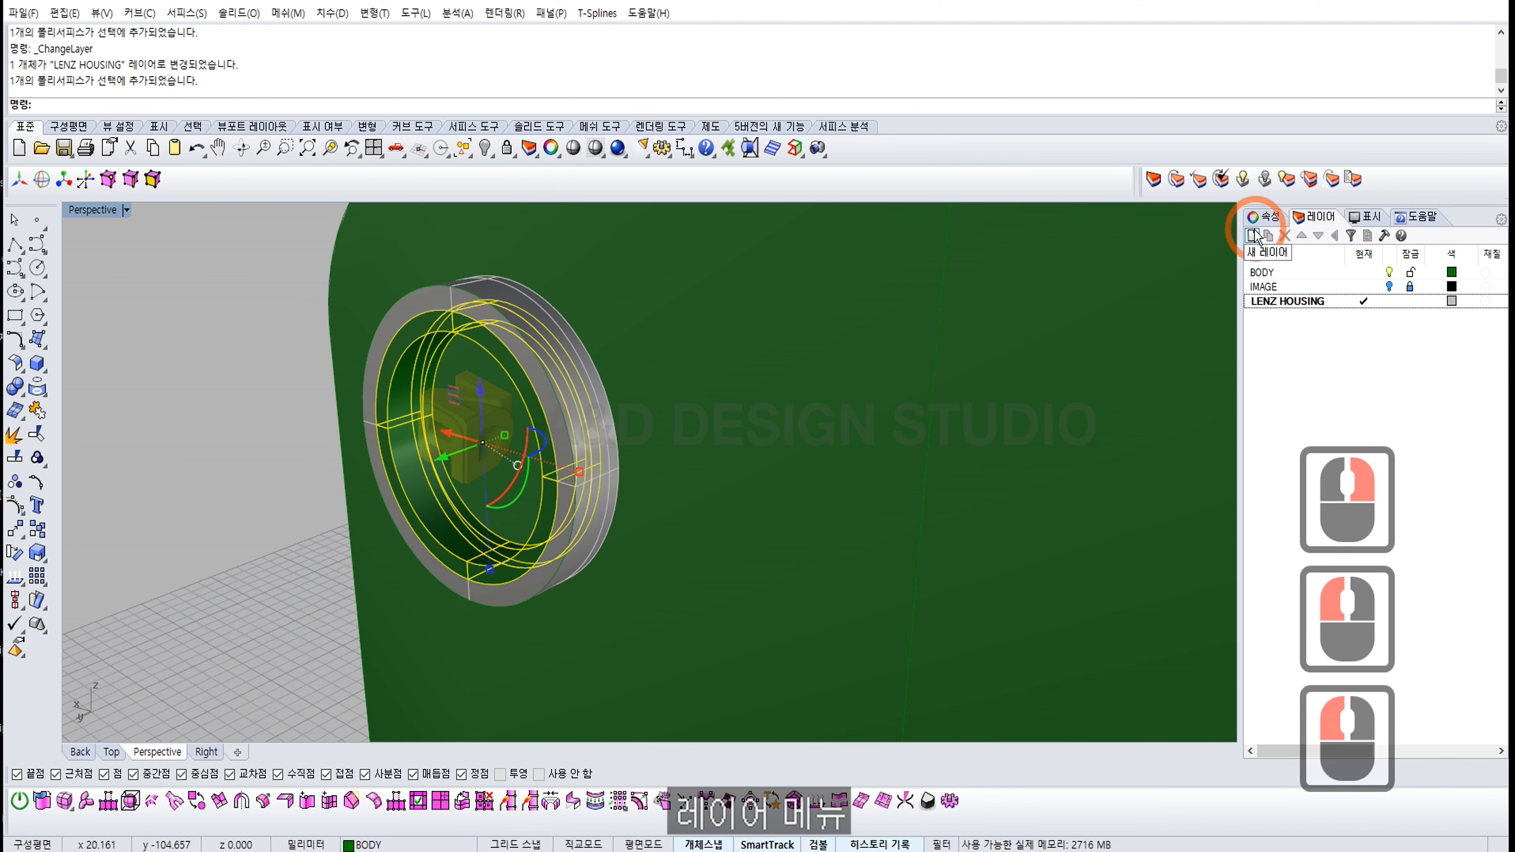
click(1261, 219)
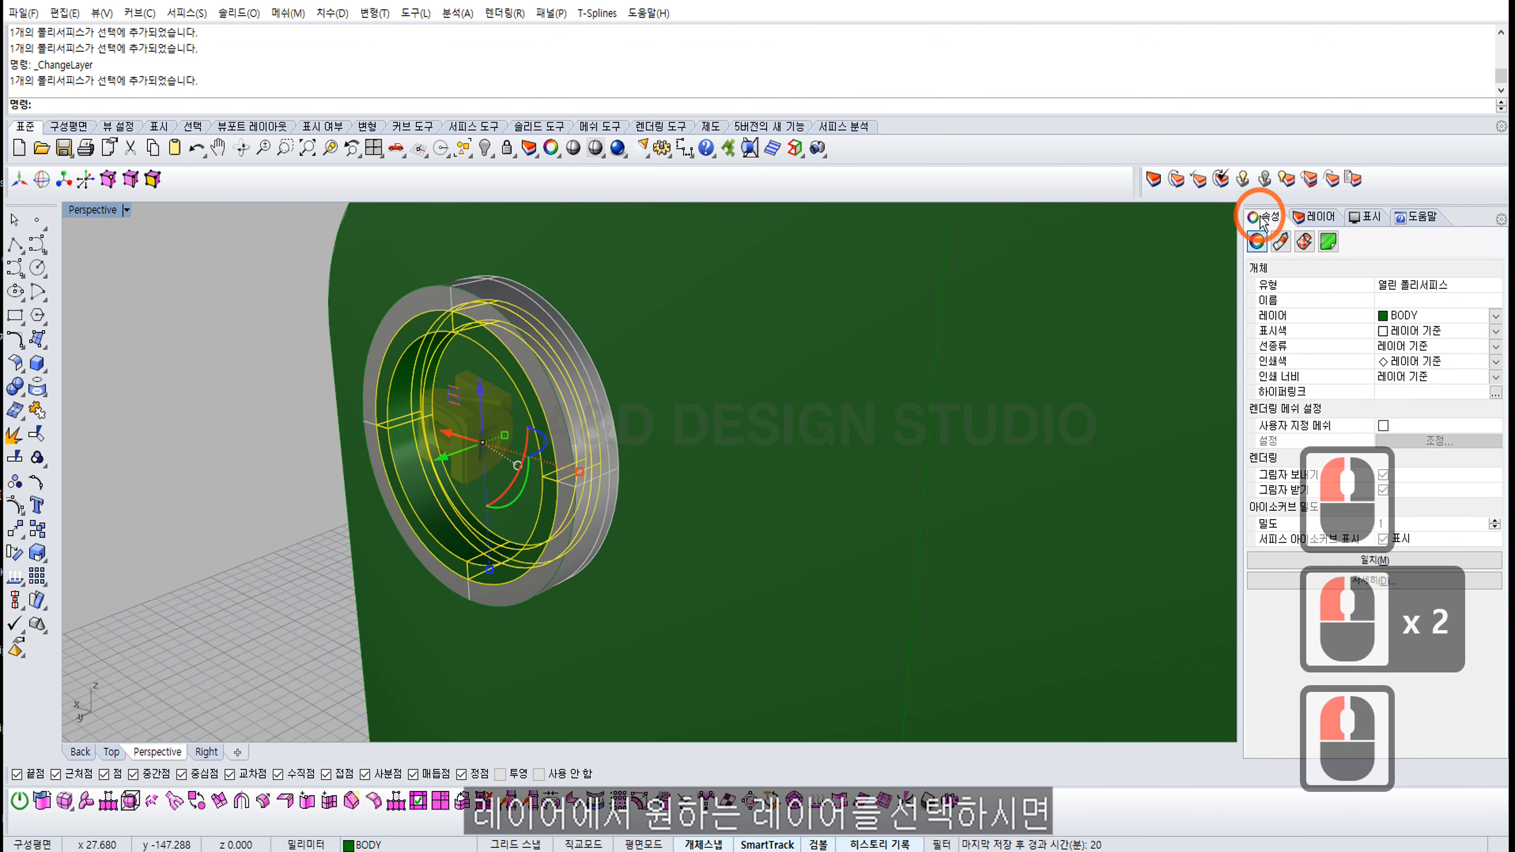
click(1494, 316)
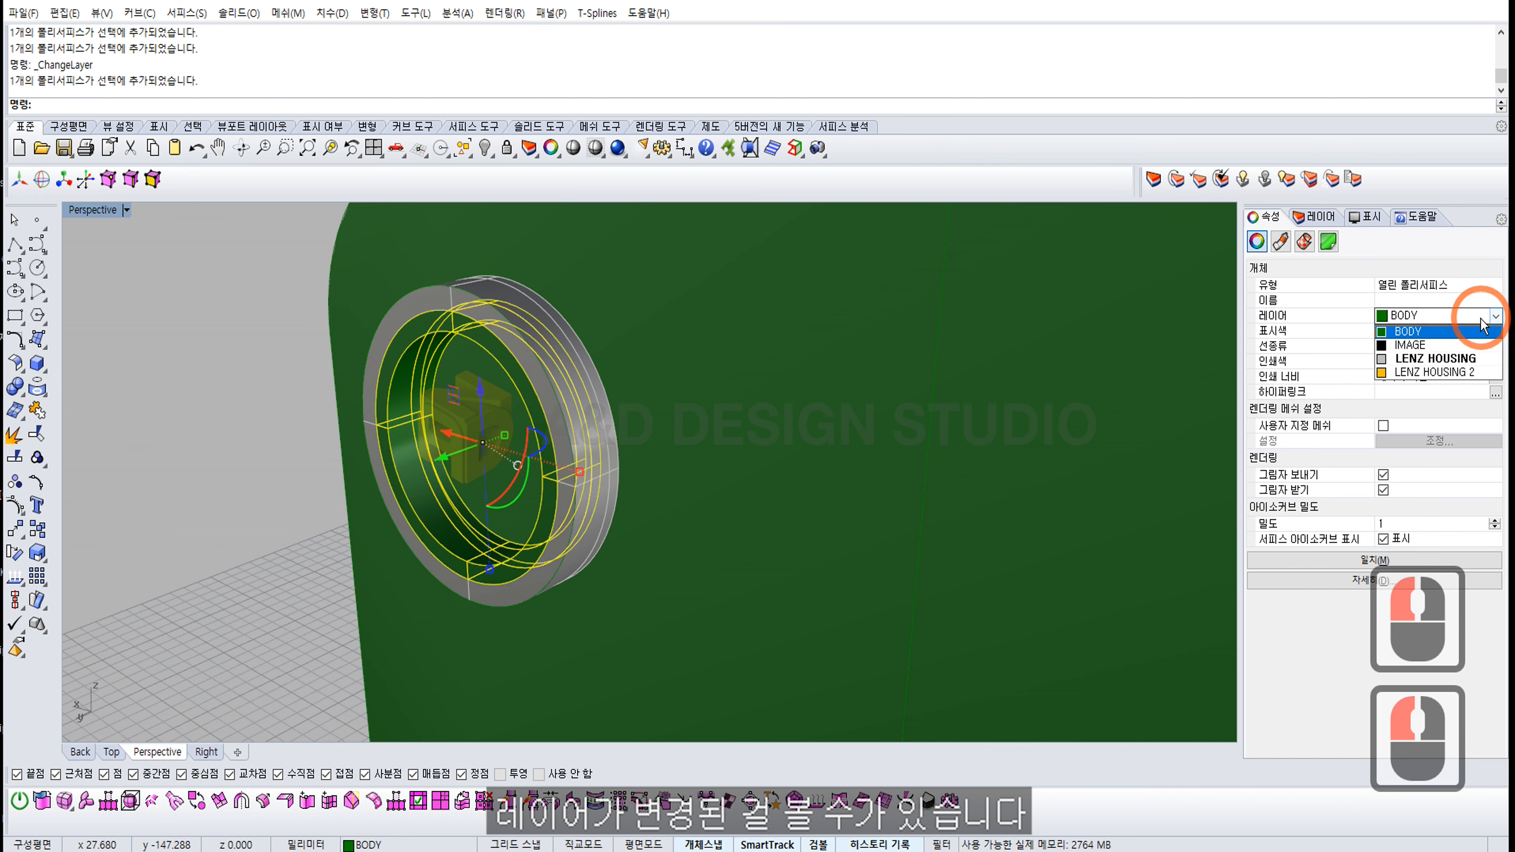
click(1438, 374)
click(241, 406)
right_drag(453, 414, 700, 399)
Step: Show the IMAGE layer to compare both lens rings with the reference photo, and hide it again
click(1321, 217)
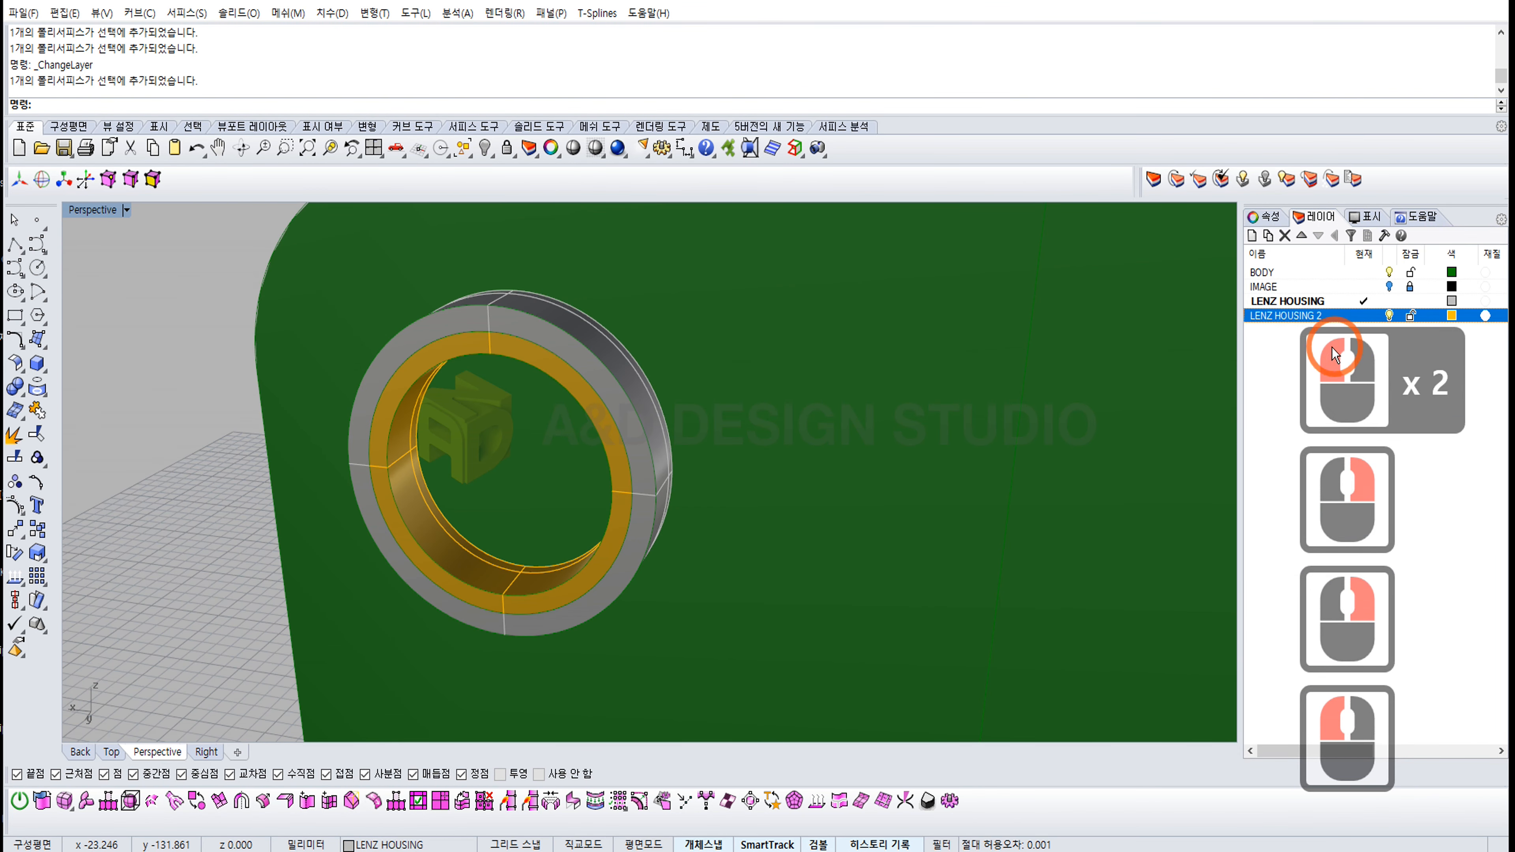
click(1389, 287)
click(570, 352)
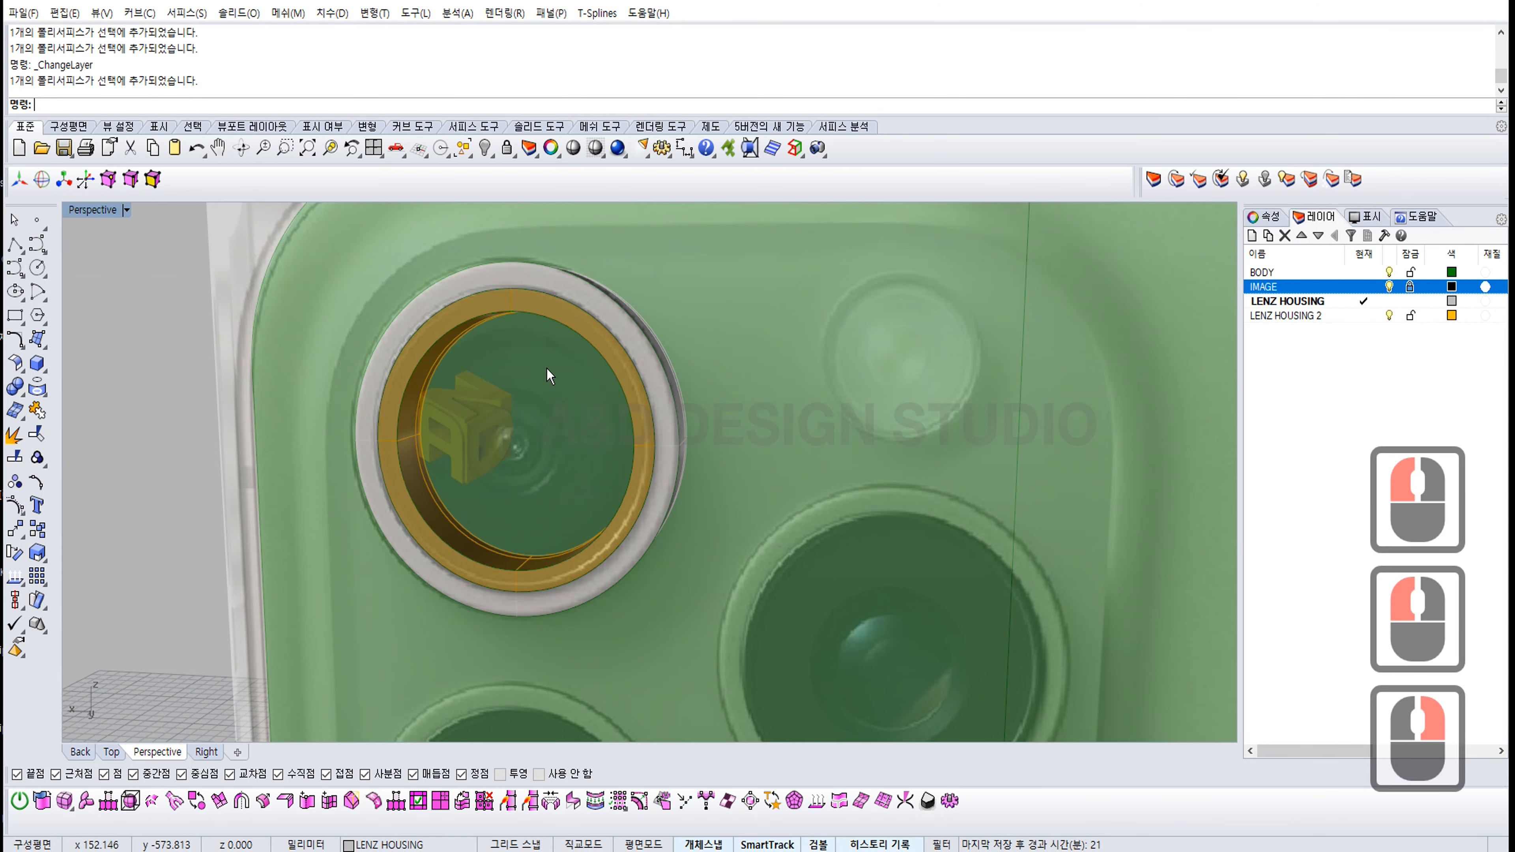
right_drag(547, 372, 595, 328)
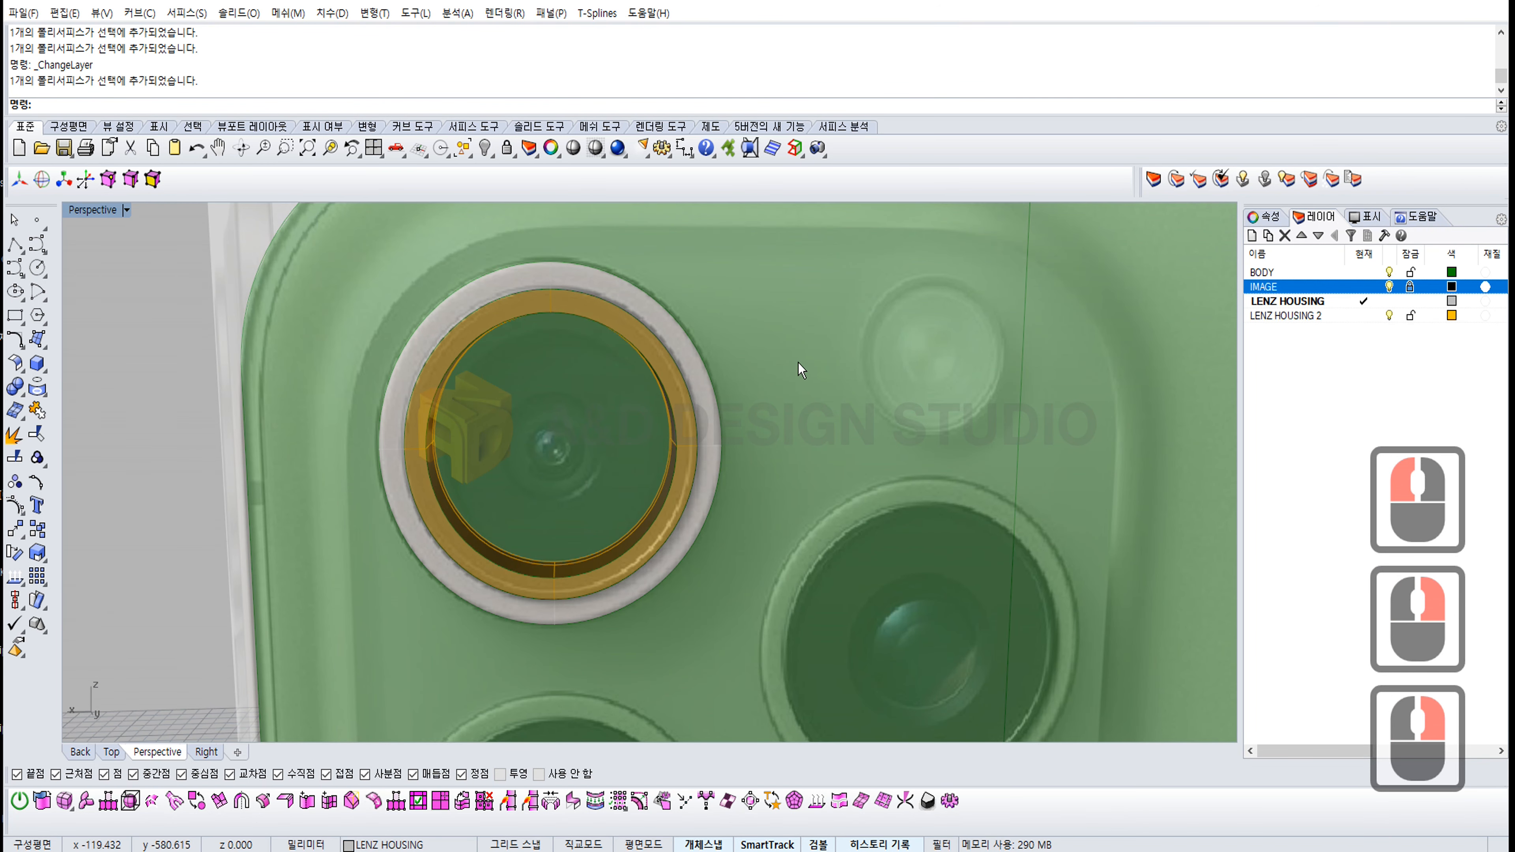
click(1388, 272)
Step: Move the orange inner ring slightly toward the phone body so it sits recessed within the outer ring
right_drag(1163, 311, 704, 382)
click(448, 358)
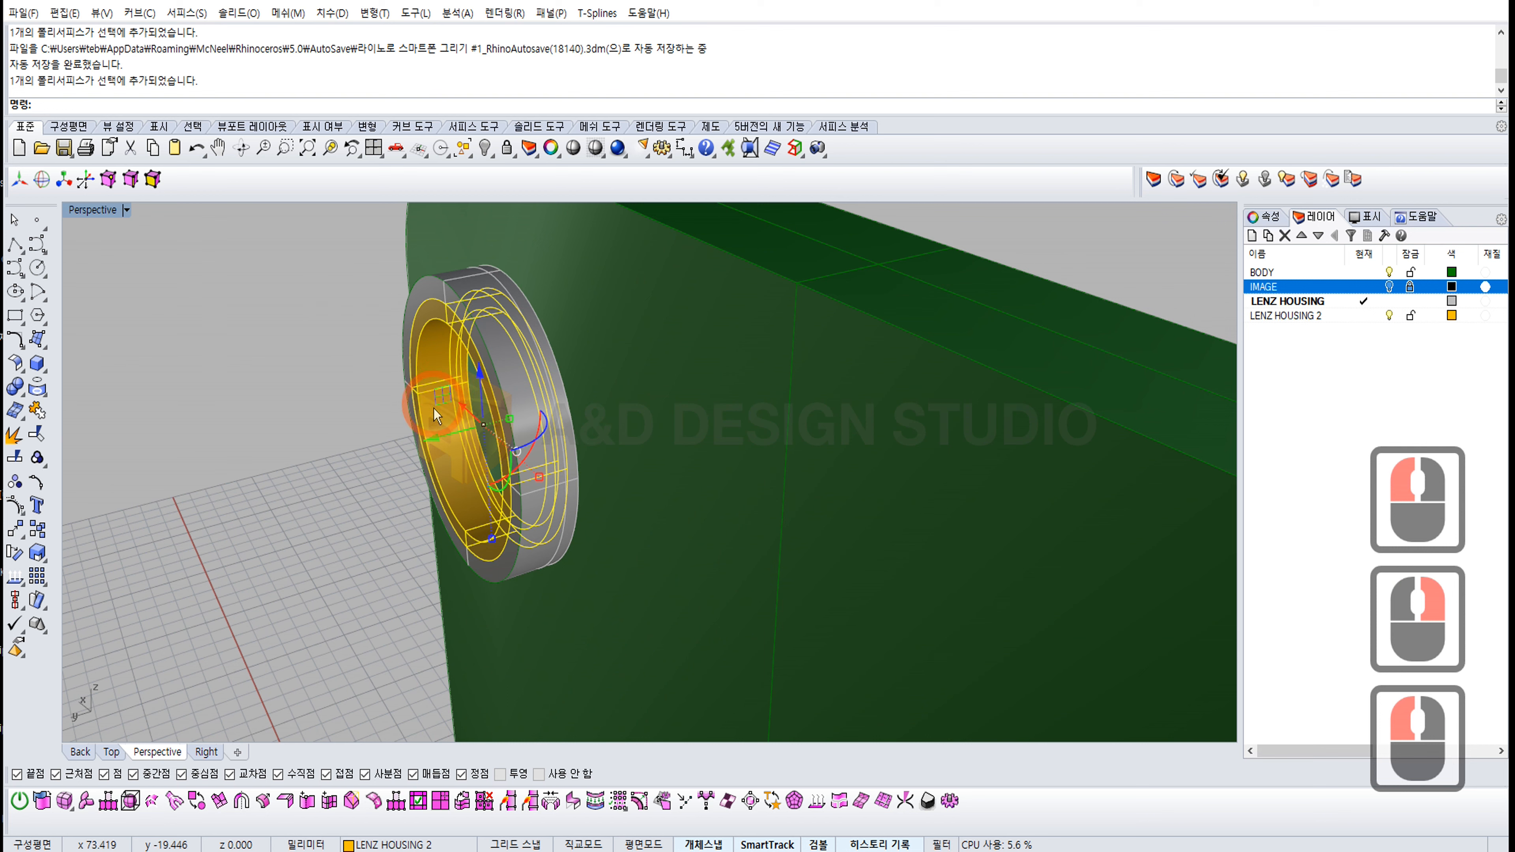
drag(440, 437, 450, 437)
click(382, 460)
Step: Delete the leftover circle curves around the front of the recessed inner lens ring
right_drag(420, 470, 233, 399)
click(290, 384)
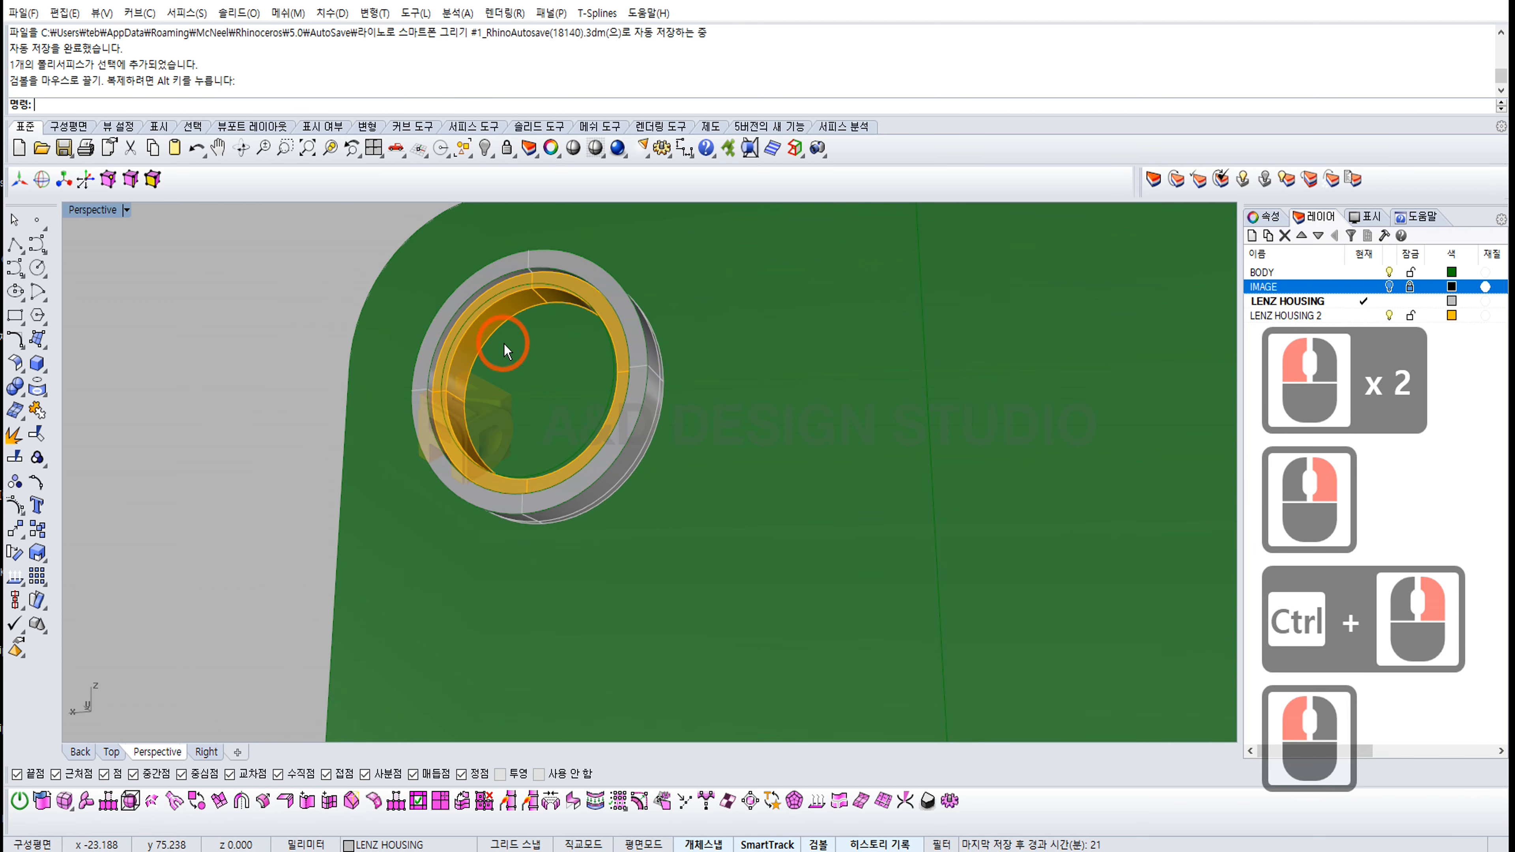
right_drag(623, 305, 602, 352)
click(518, 317)
key(Delete)
click(517, 314)
key(Delete)
right_drag(517, 317, 632, 382)
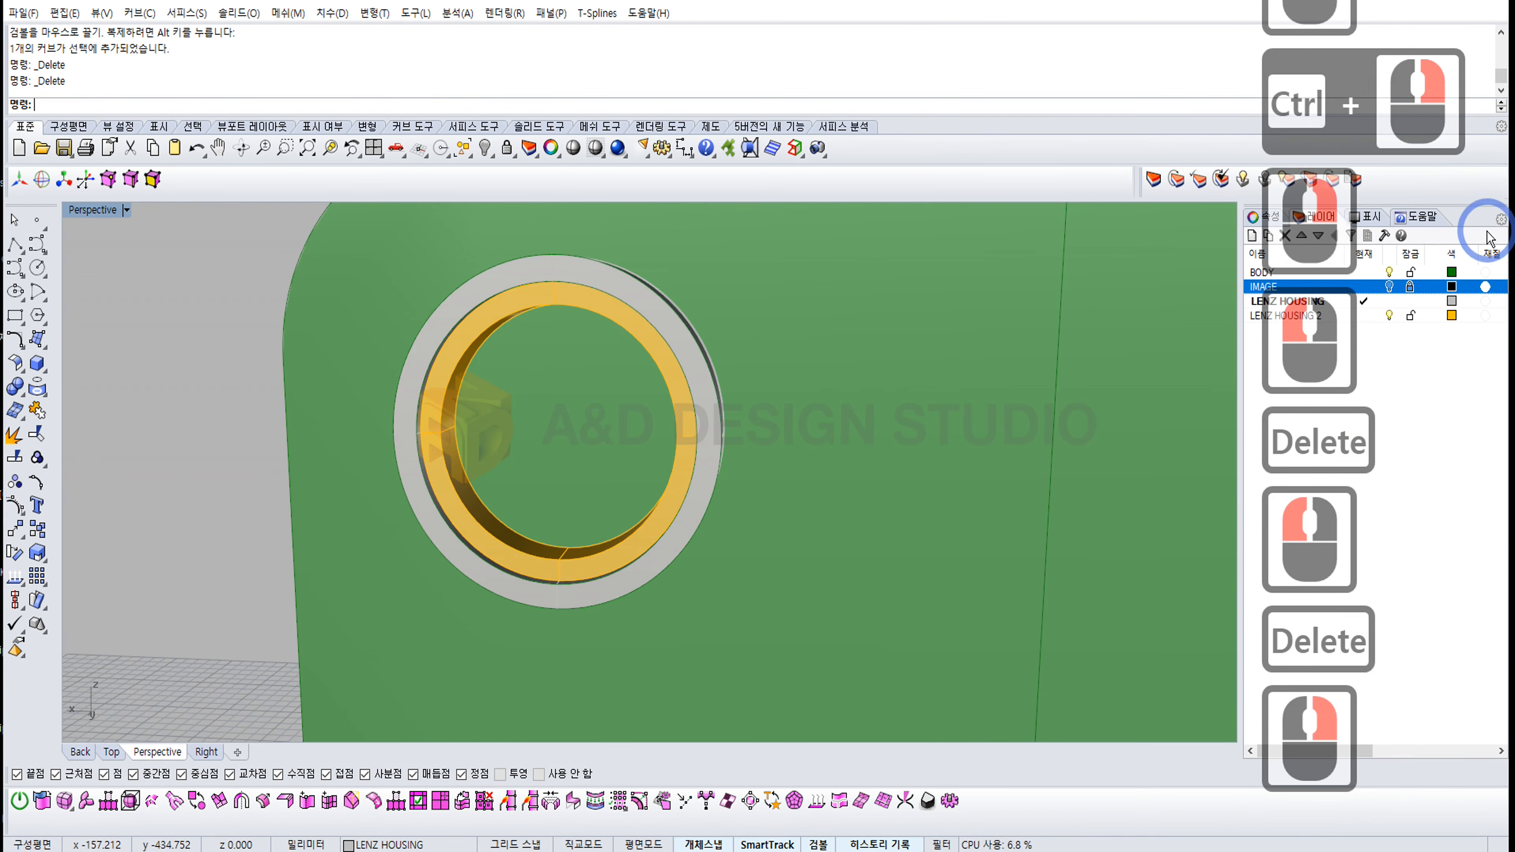
Step: Show the IMAGE layer and maximize the Back view on the upper lens to match the reference photo
click(1389, 287)
ctrl+right_drag(818, 262, 372, 254)
double_click(95, 210)
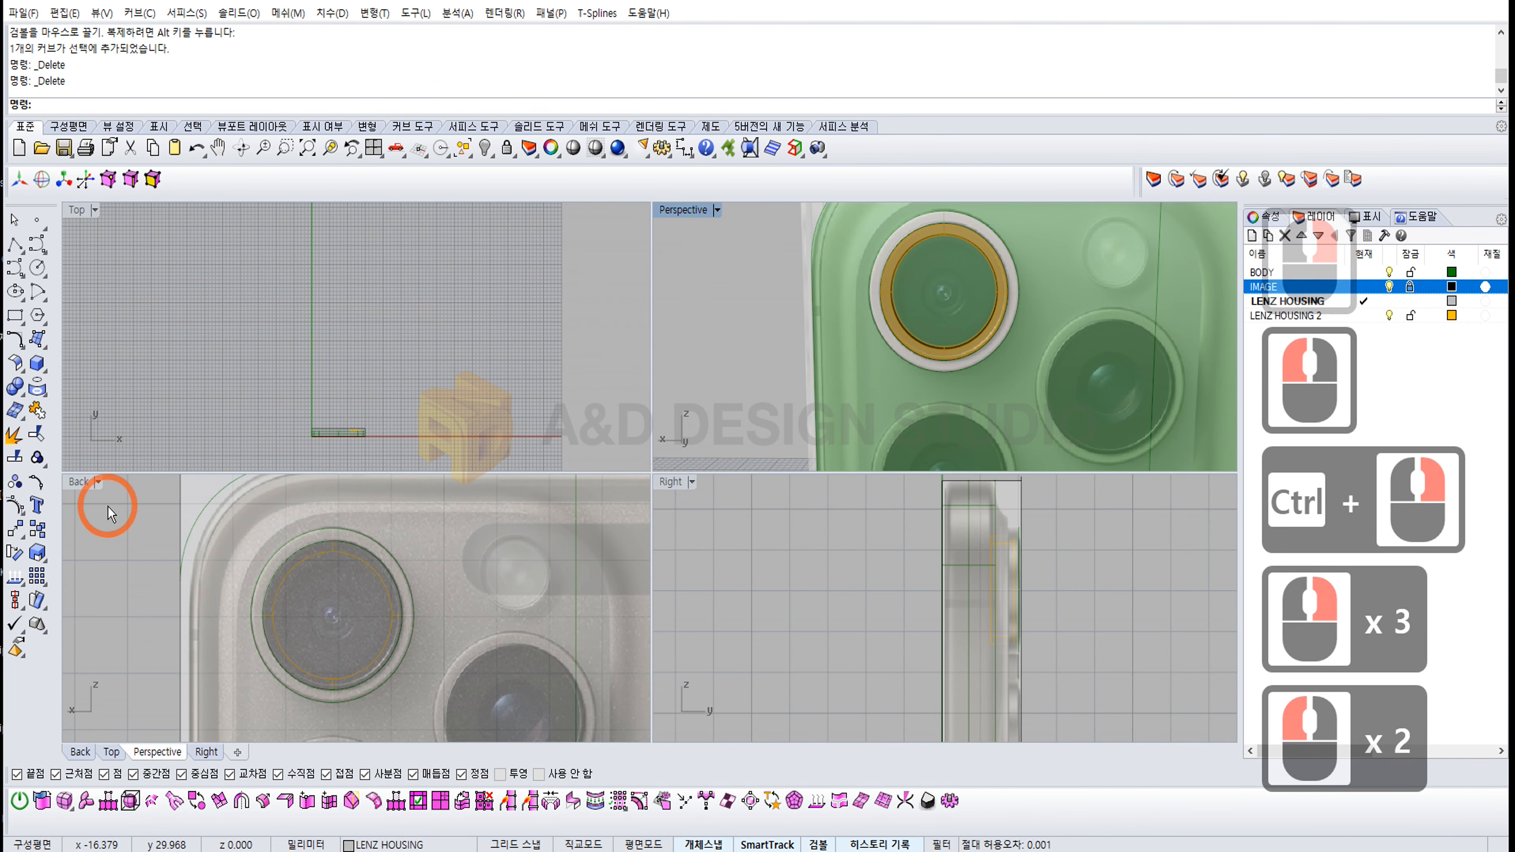
double_click(81, 482)
ctrl+right_drag(640, 459, 628, 364)
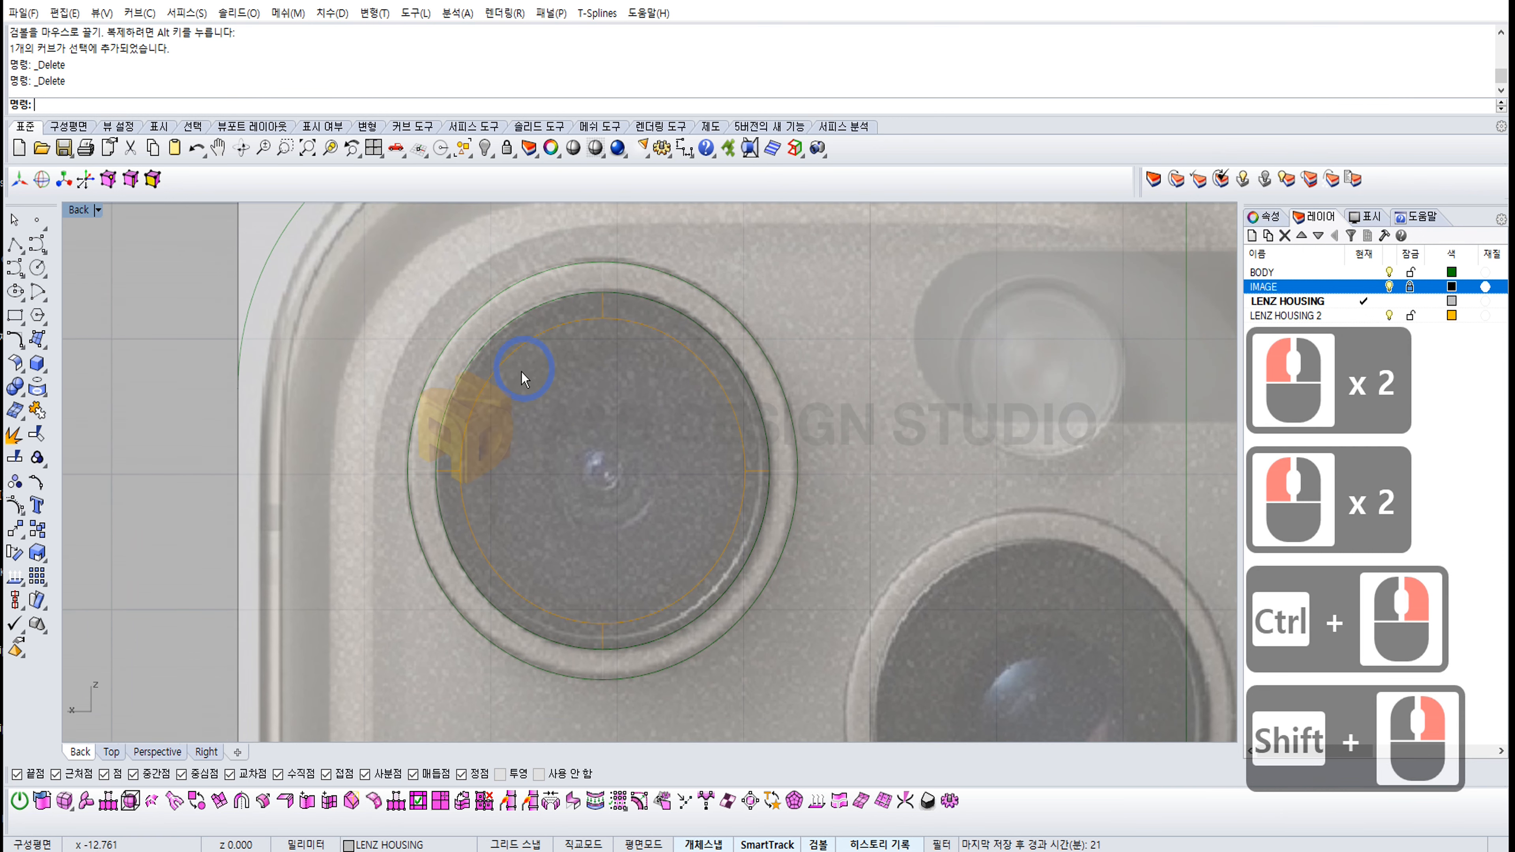
click(489, 385)
click(200, 451)
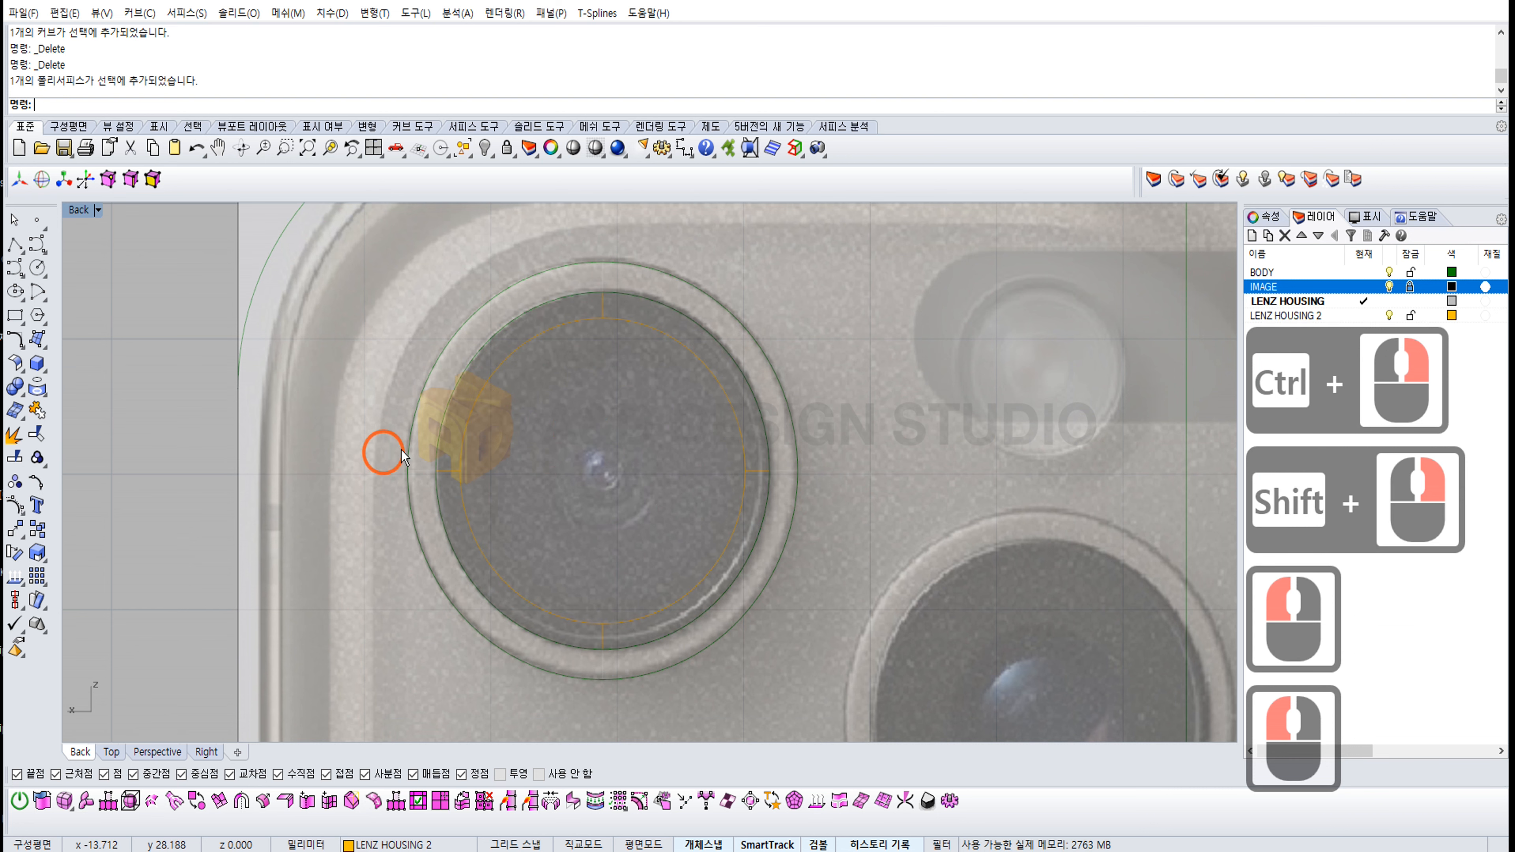
click(462, 468)
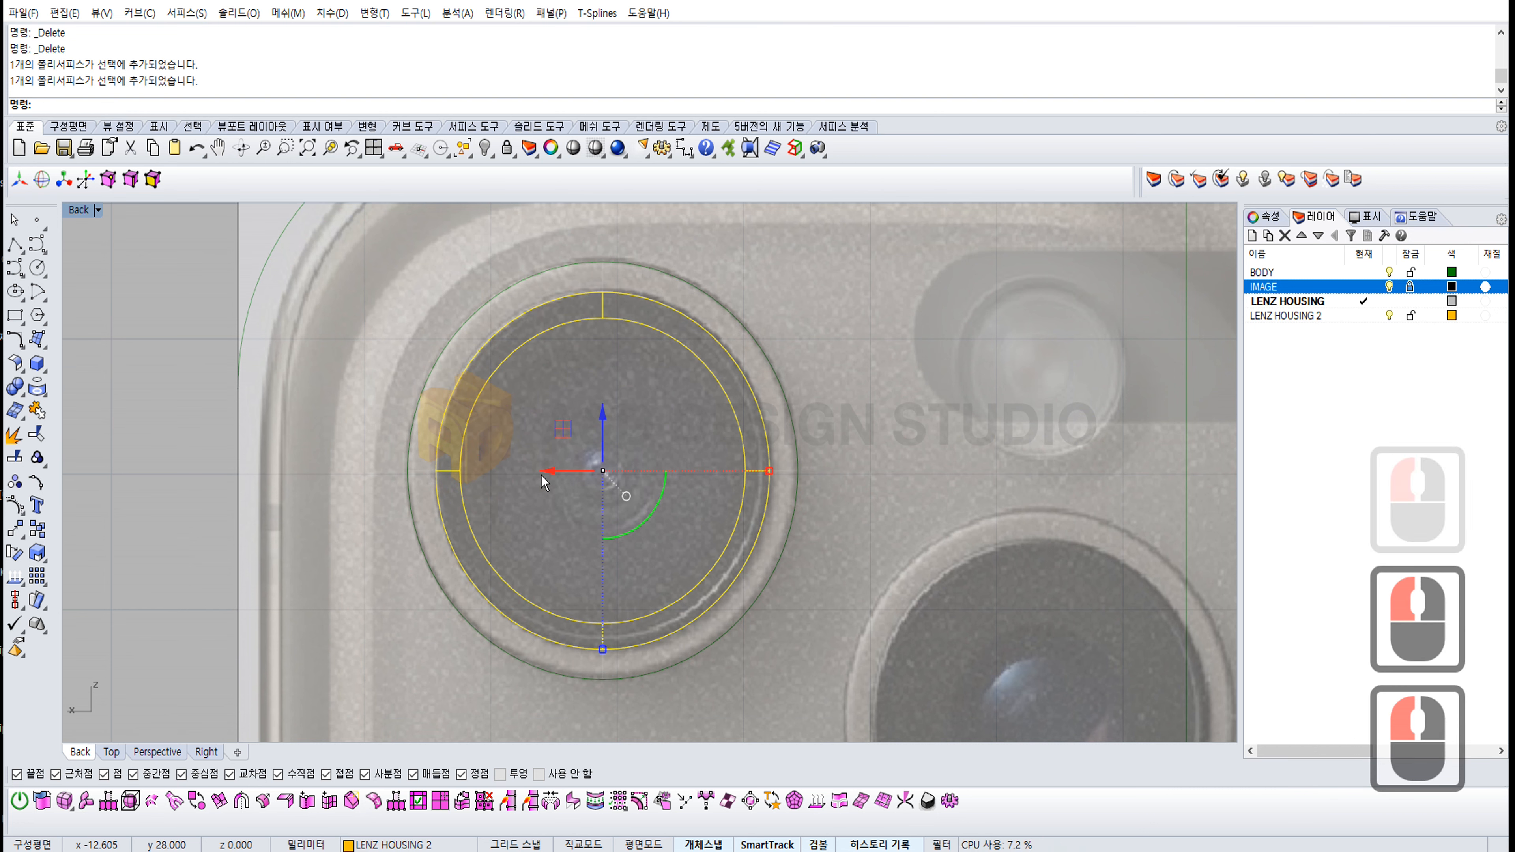
click(165, 459)
Step: Draw a circle about 0.87 mm in diameter around the centre glass of the upper lens, concentric with the housing rings
click(37, 268)
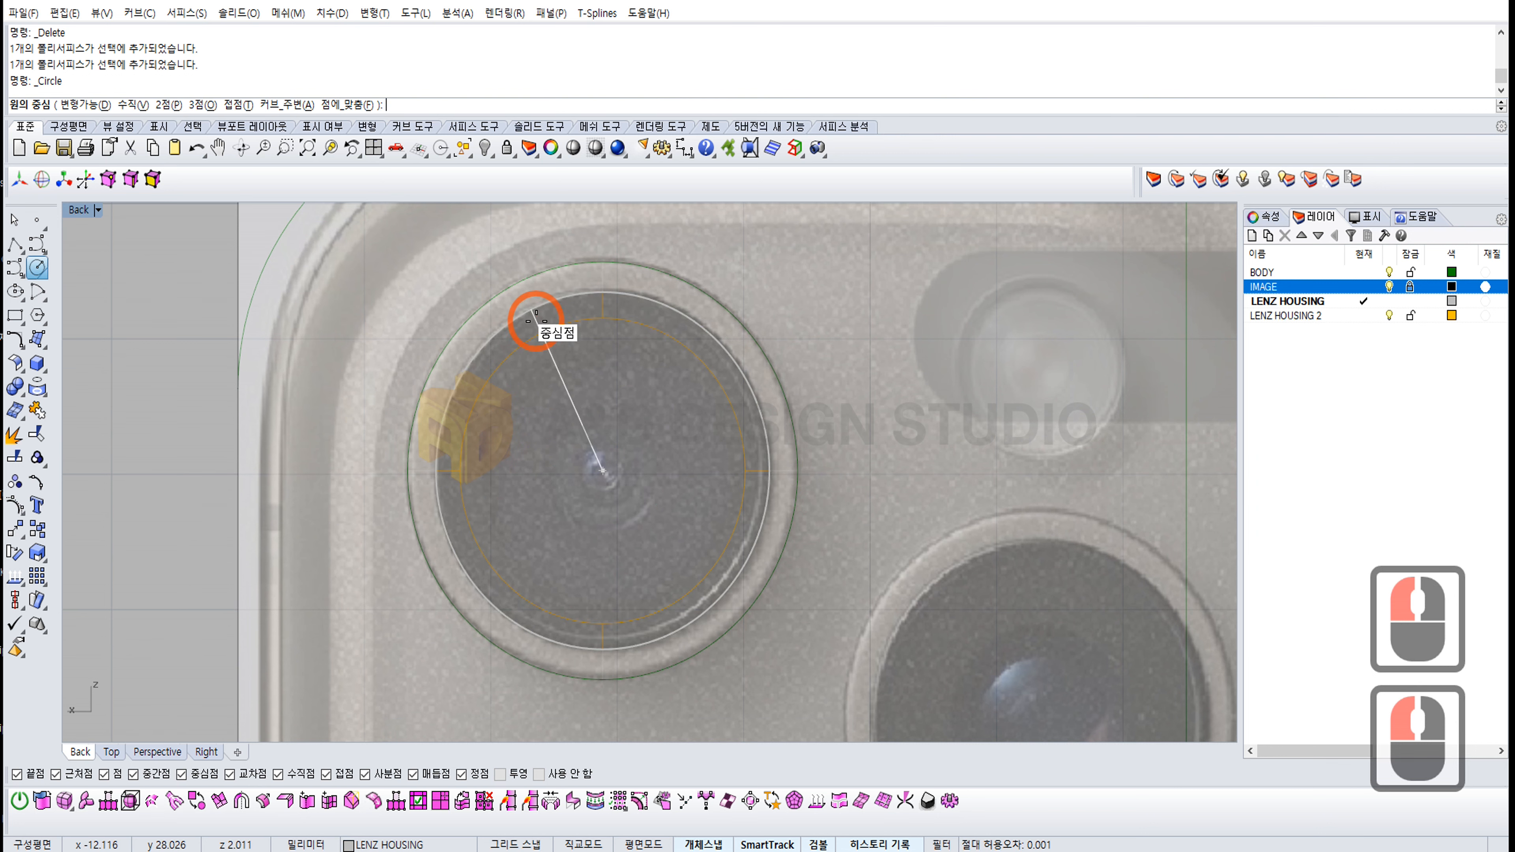
click(581, 344)
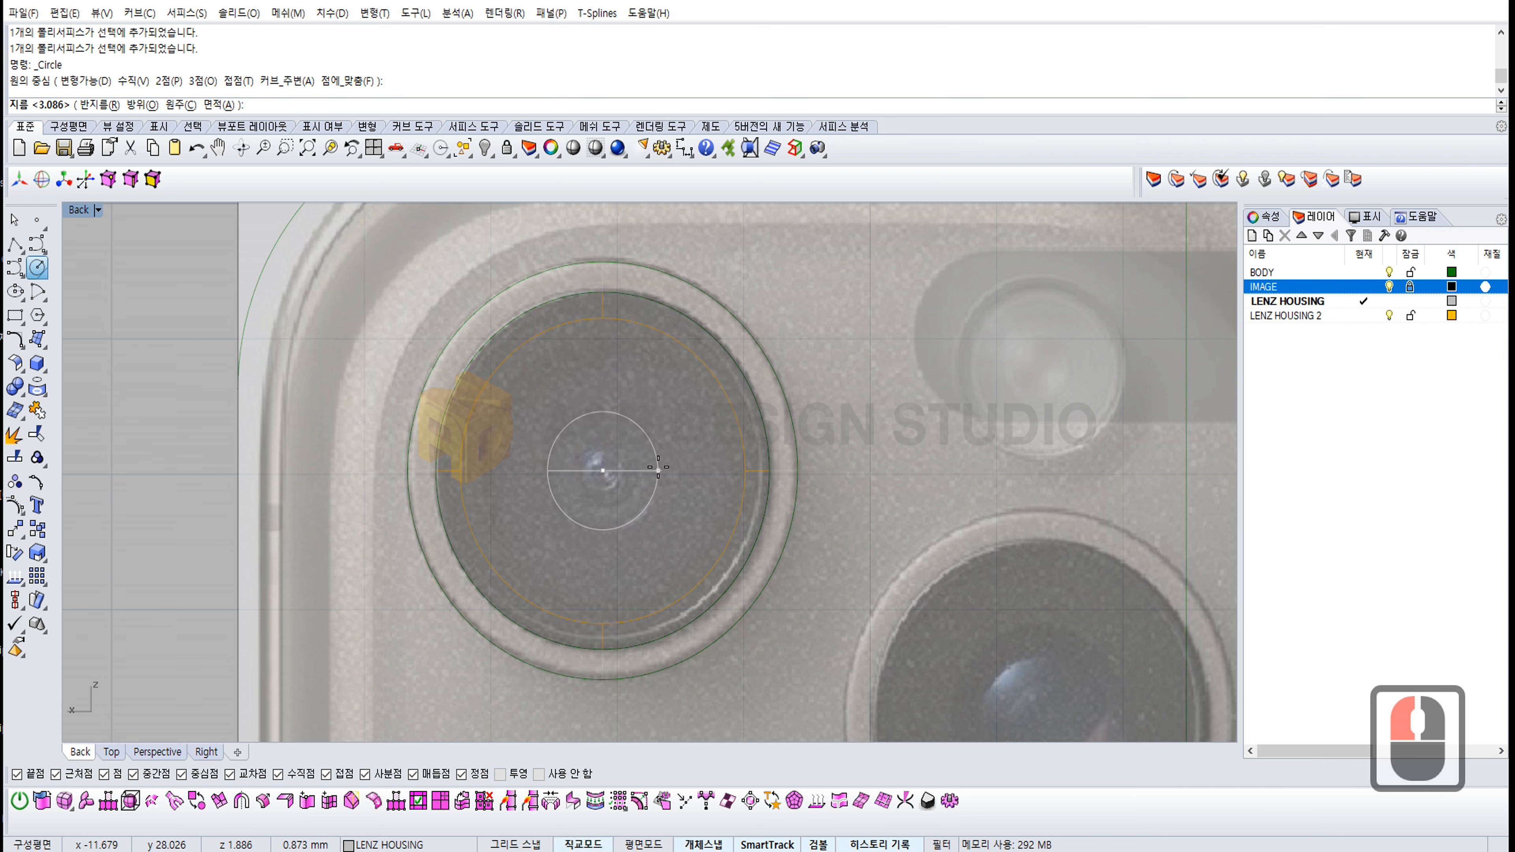
shift+click(658, 467)
Step: Duplicate the small centre circle in place and scale the copy about the lens centre
click(658, 464)
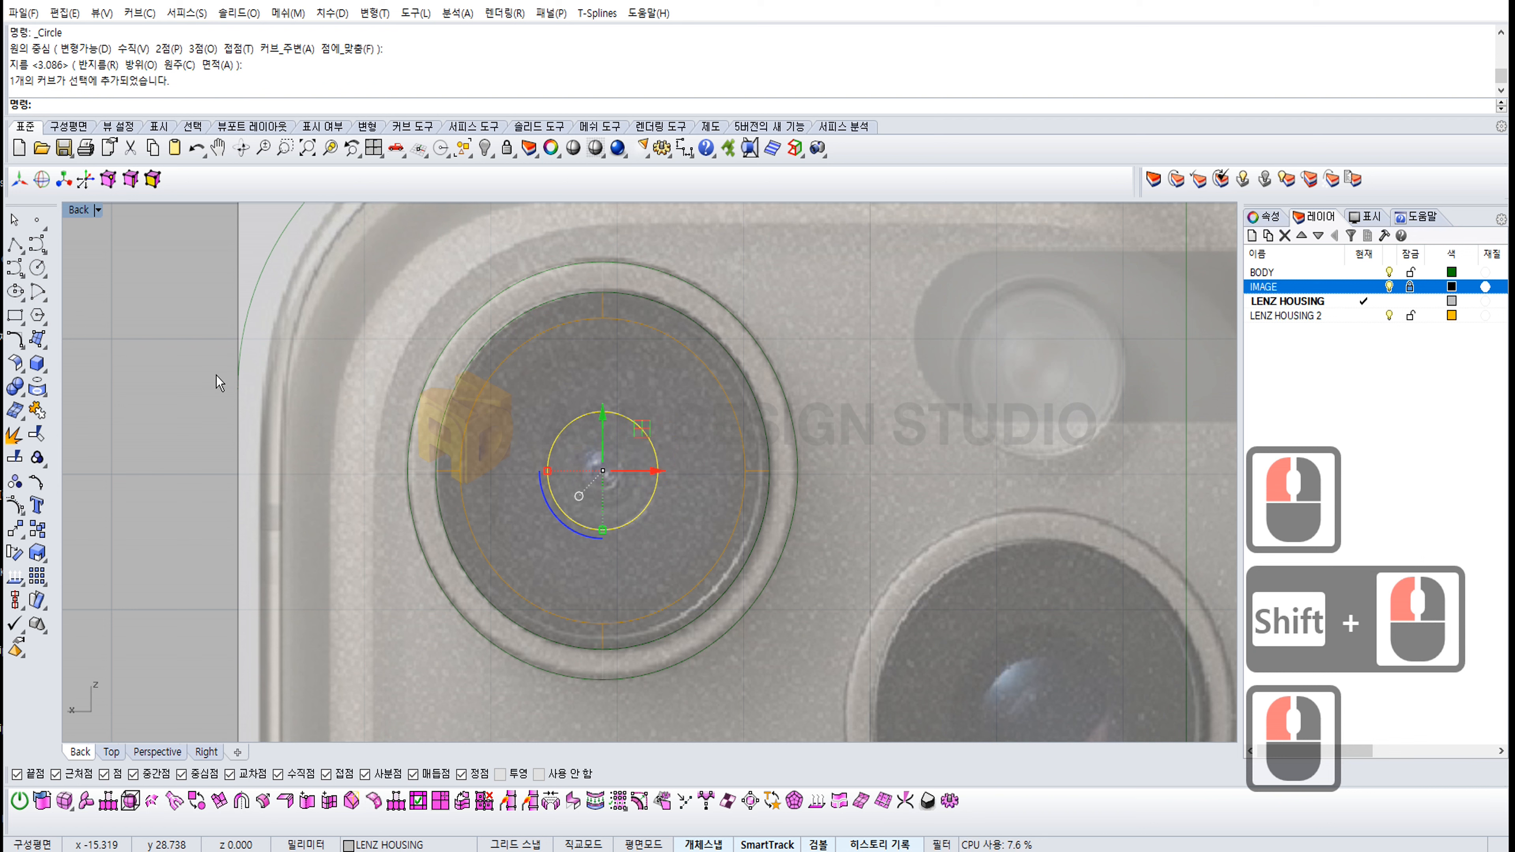
key(ctrl+c)
key(ctrl+v)
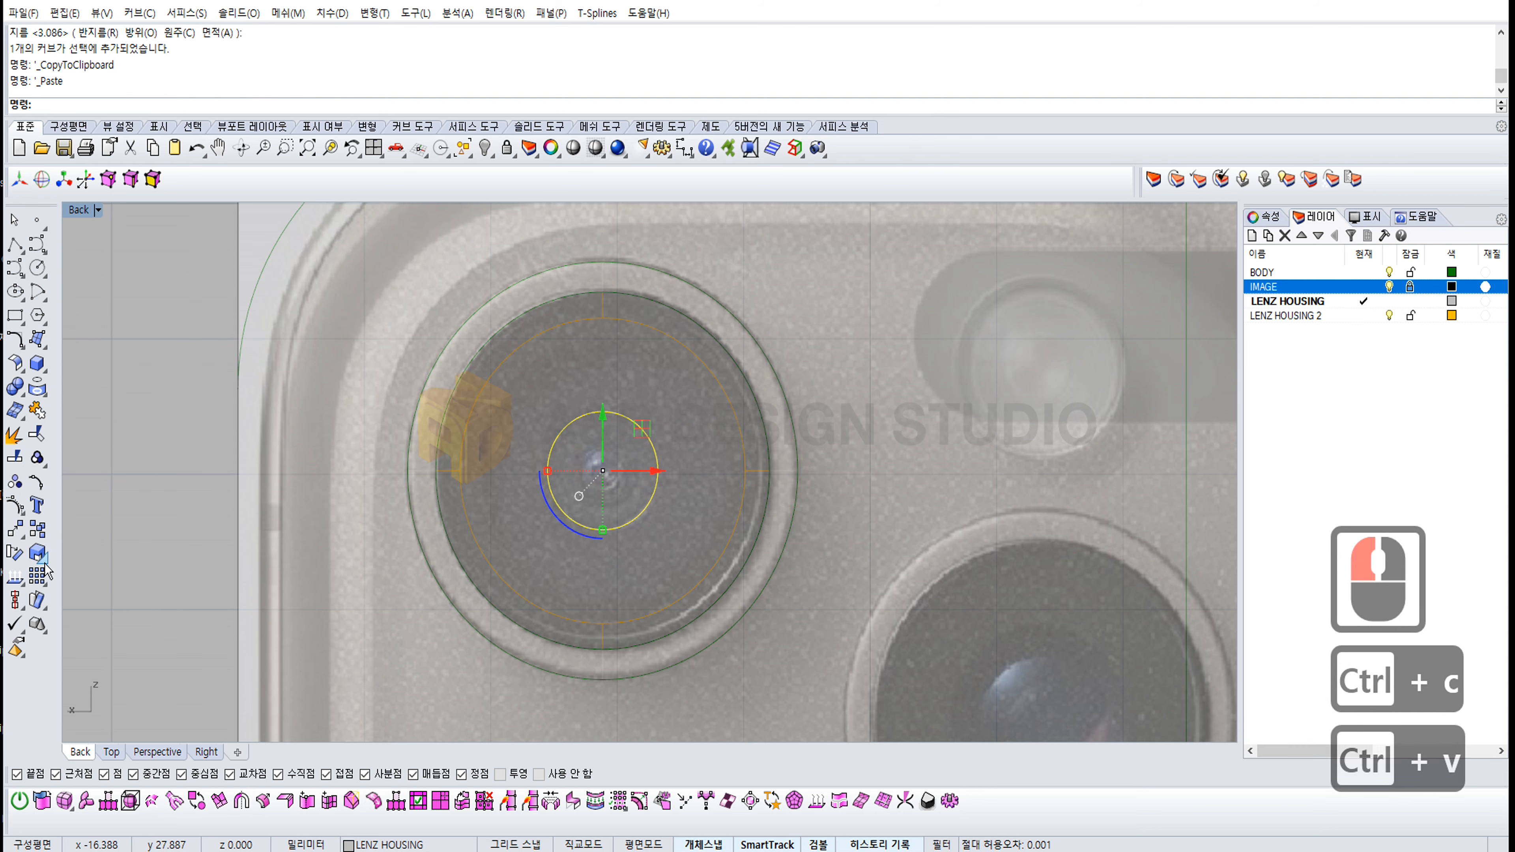
click(37, 554)
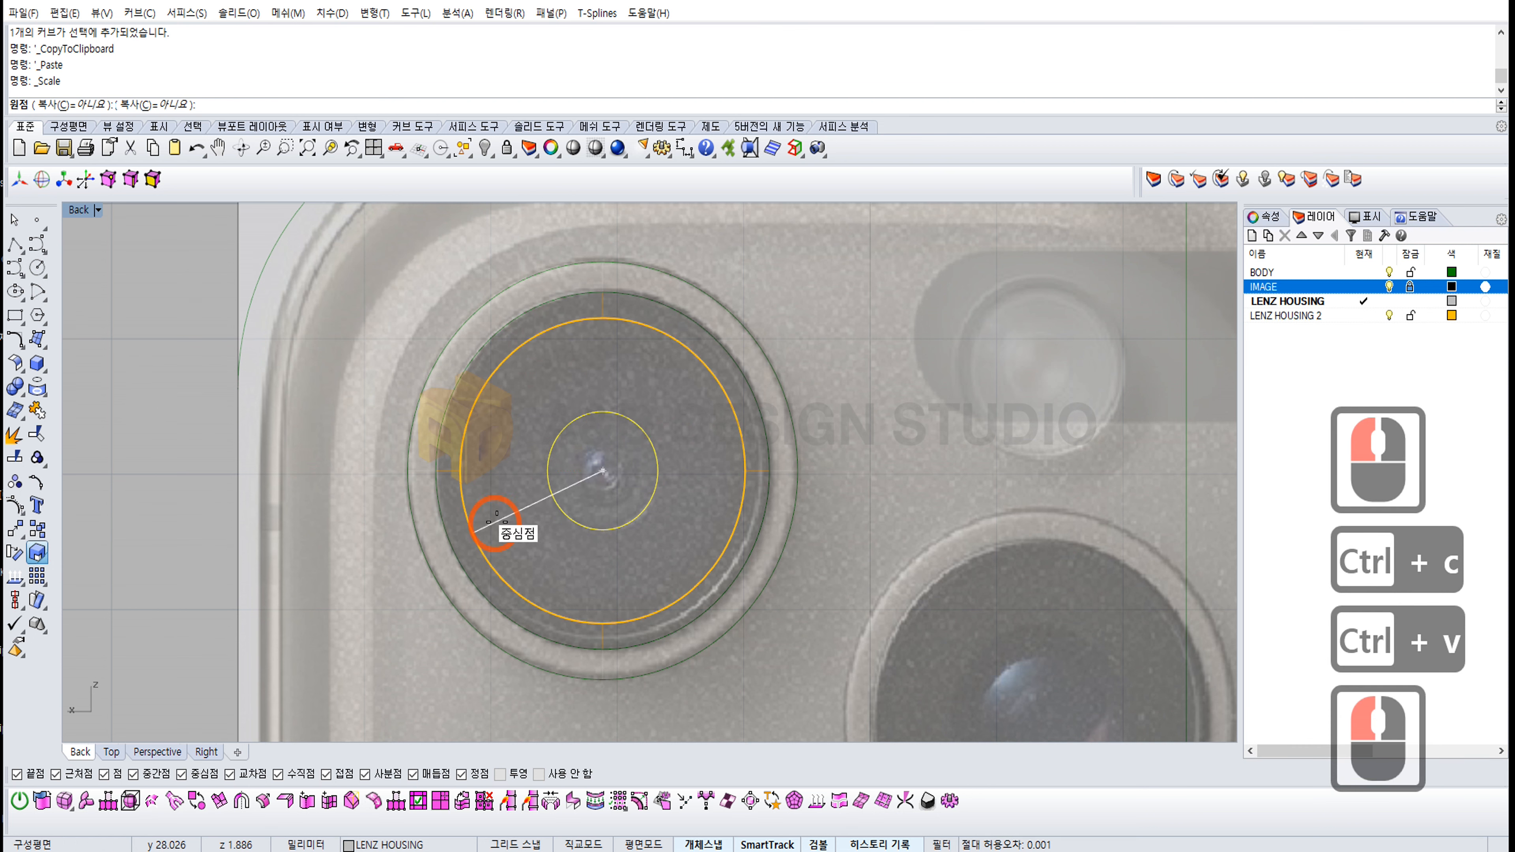
Step: Scale the pasted small circle about its centre until it reaches the inner edge of the orange ring
click(599, 444)
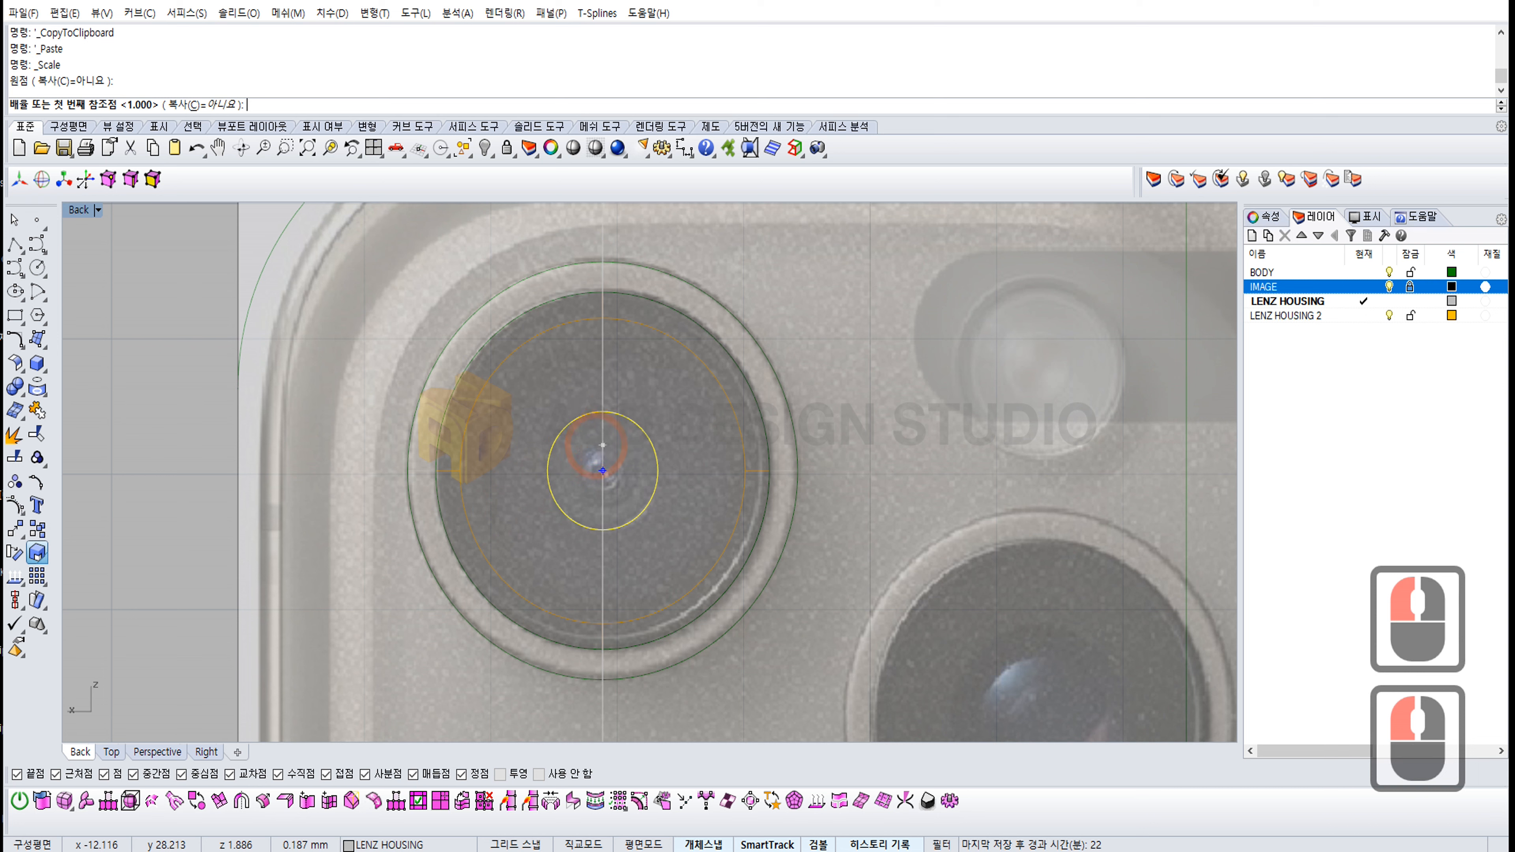
click(548, 471)
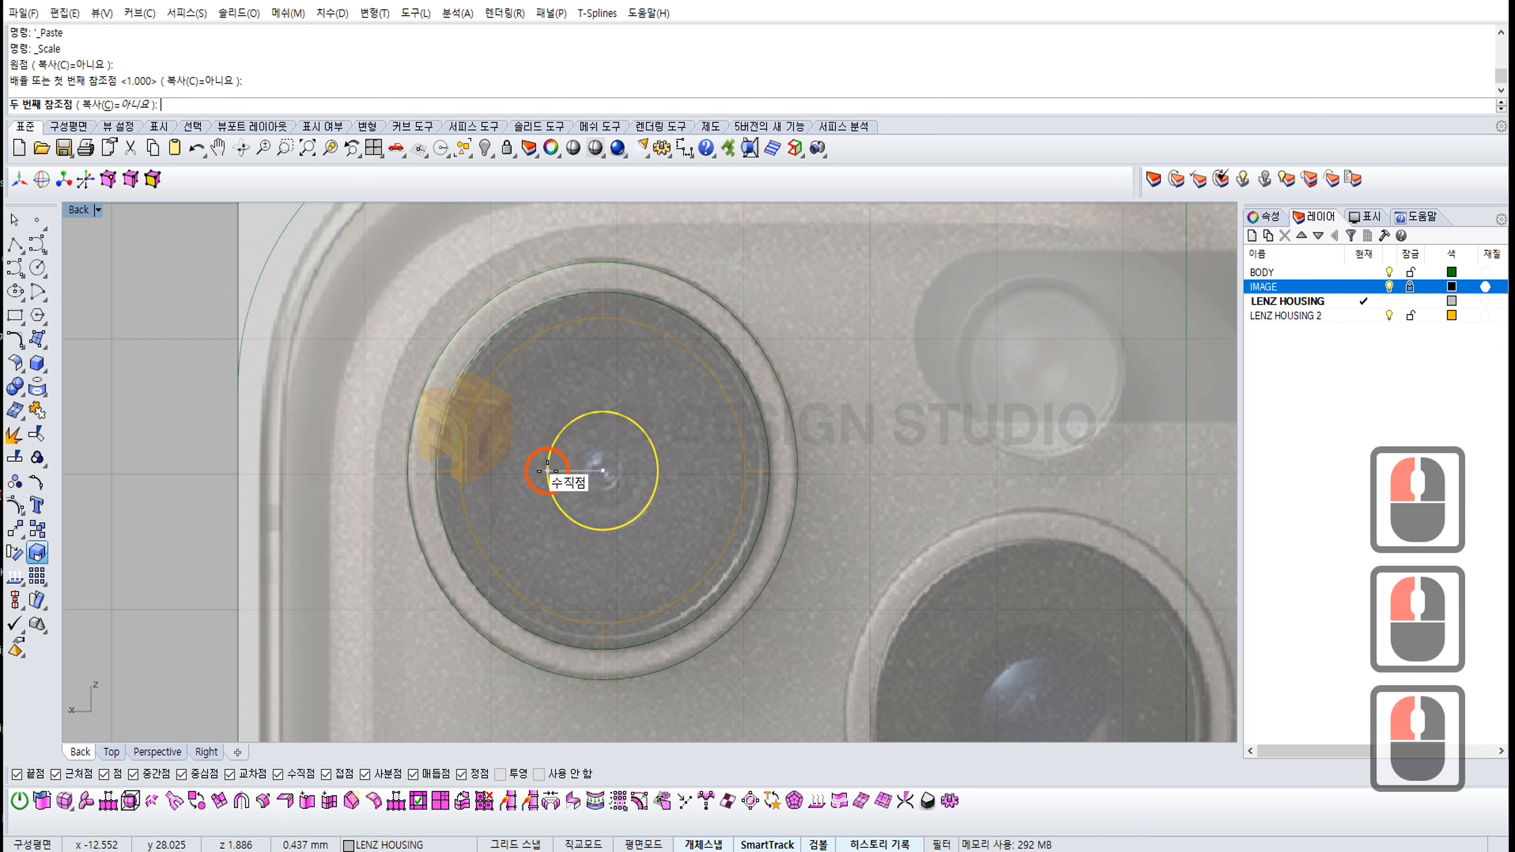
click(460, 470)
click(152, 415)
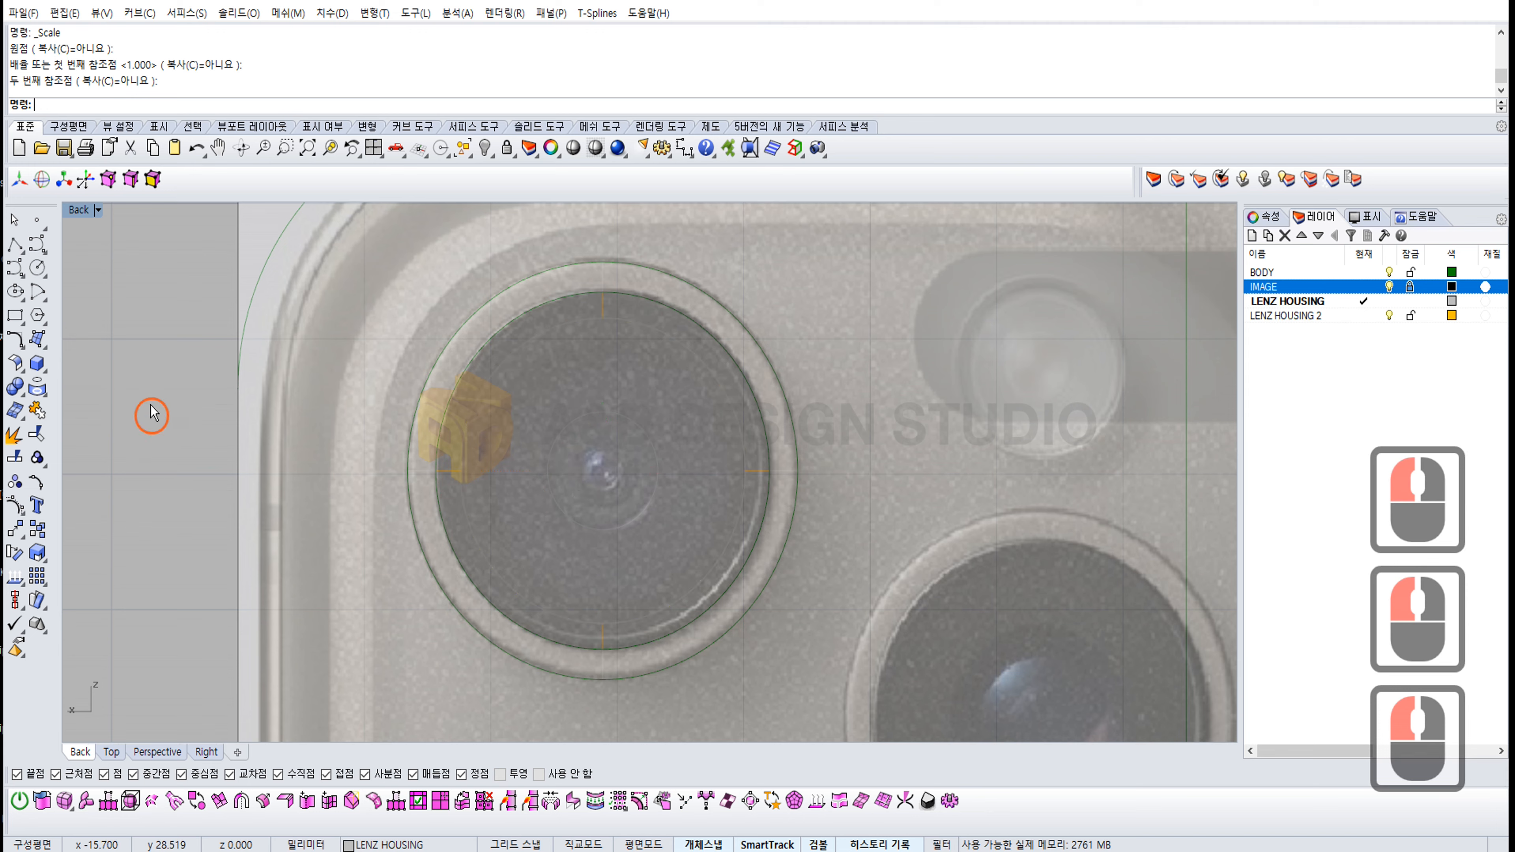
Step: In the Perspective view, select the large and small circles and move them slightly inward along the lens axis
double_click(76, 212)
click(693, 210)
double_click(693, 209)
right_drag(743, 352, 473, 363)
click(474, 359)
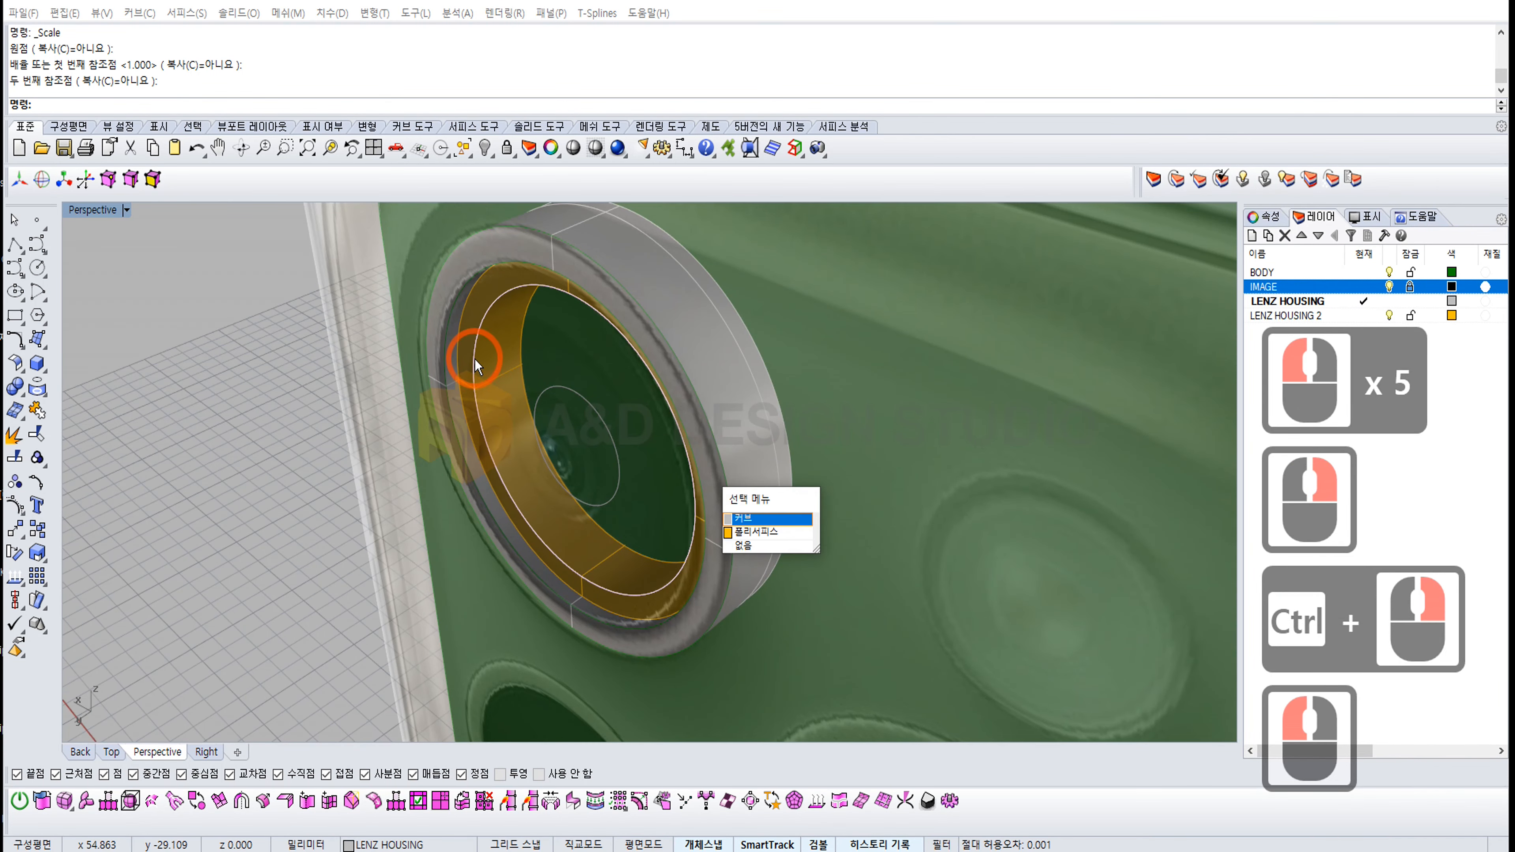
key(space)
shift+click(555, 387)
right_drag(729, 475, 583, 510)
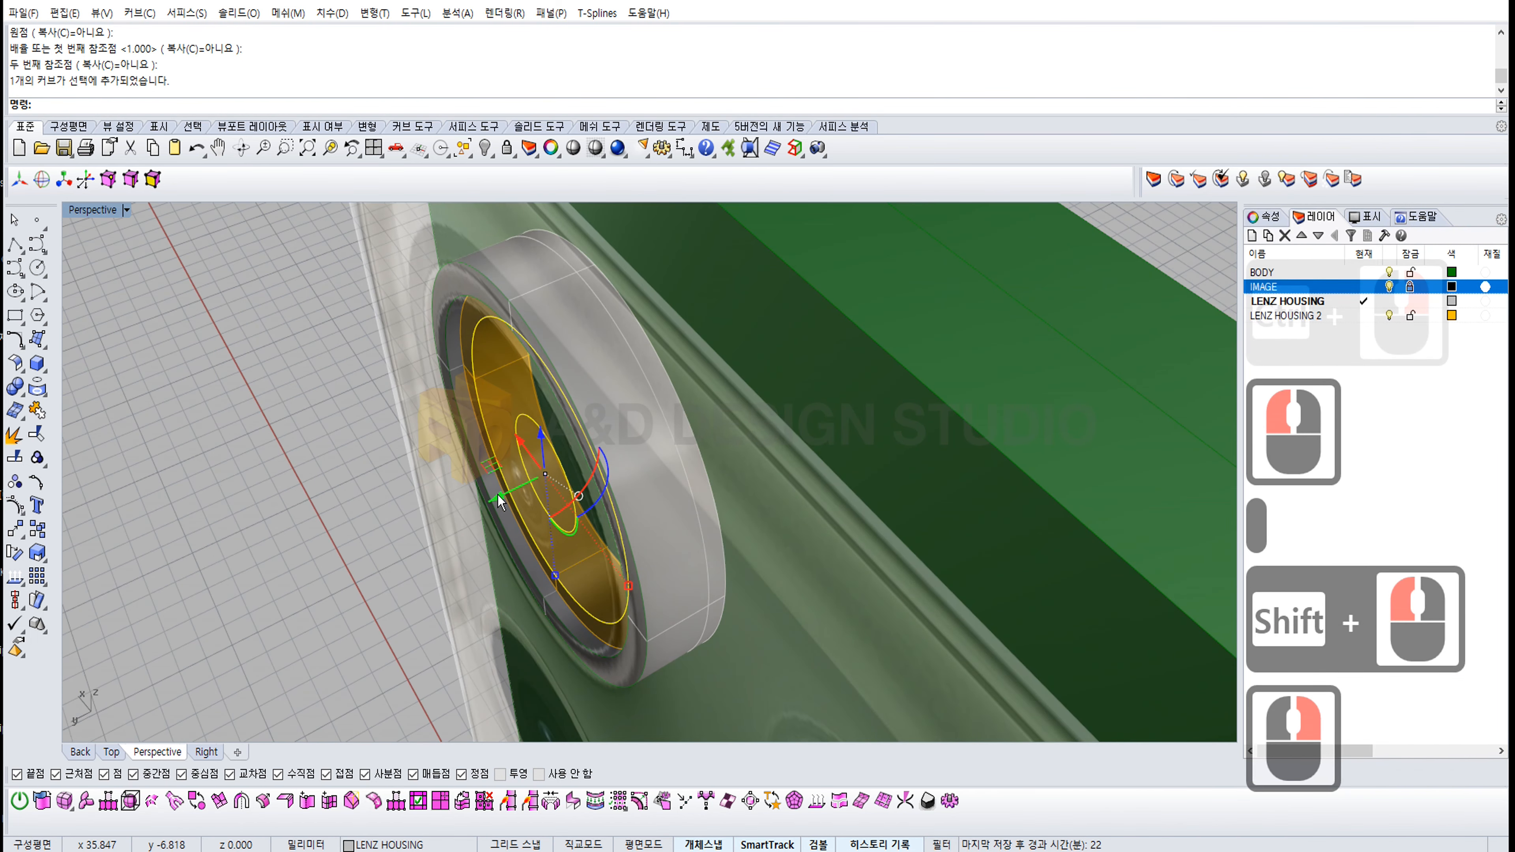
drag(498, 497, 509, 492)
Step: Extrude both circles about 1.07 mm inward along the lens axis as open cylindrical surfaces, then clear the selection
right_drag(509, 492, 527, 502)
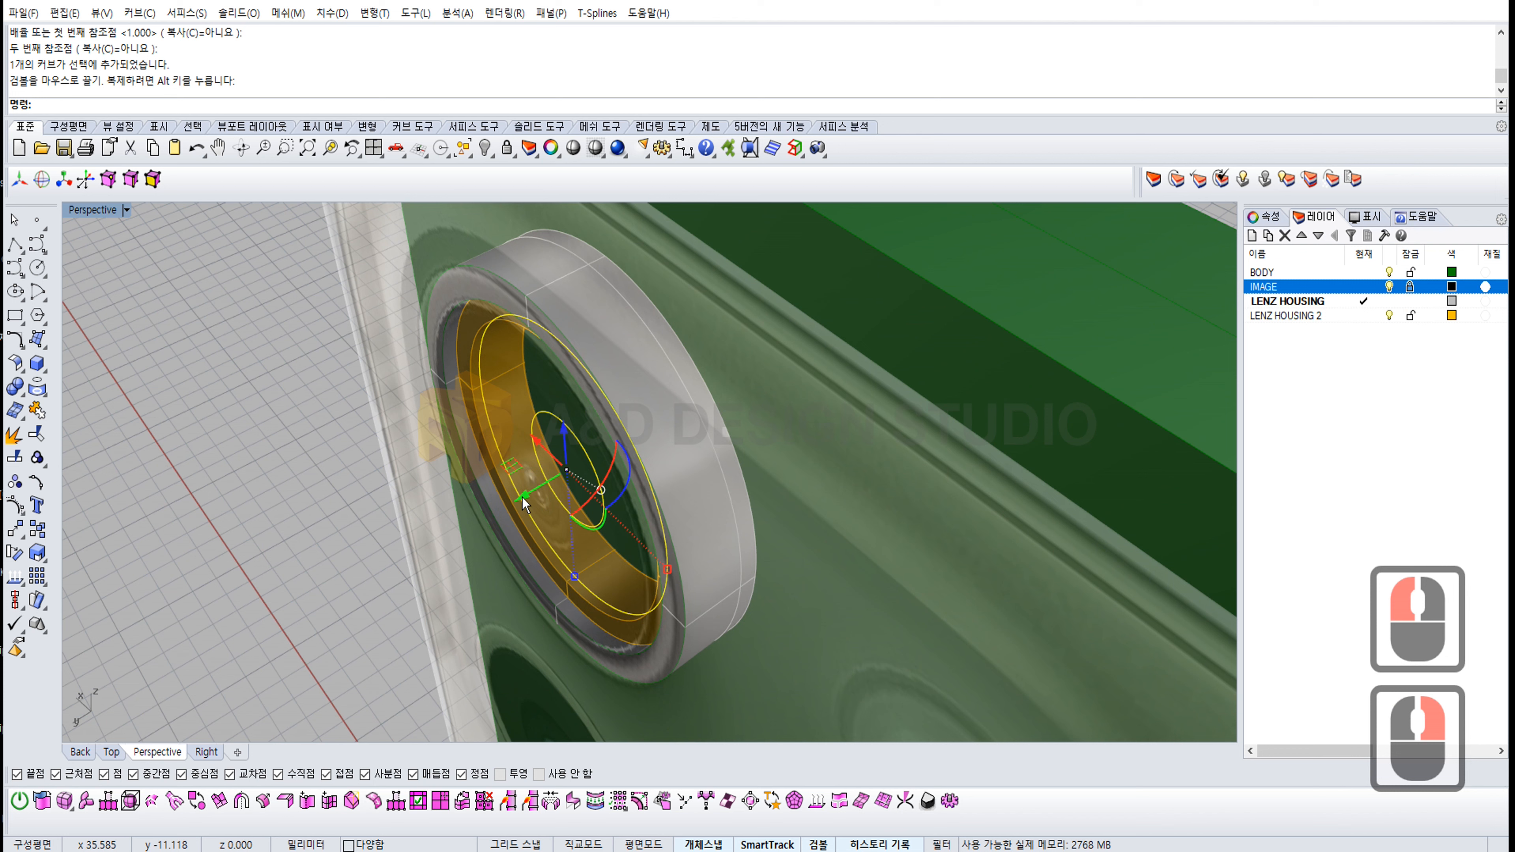
drag(523, 502, 655, 458)
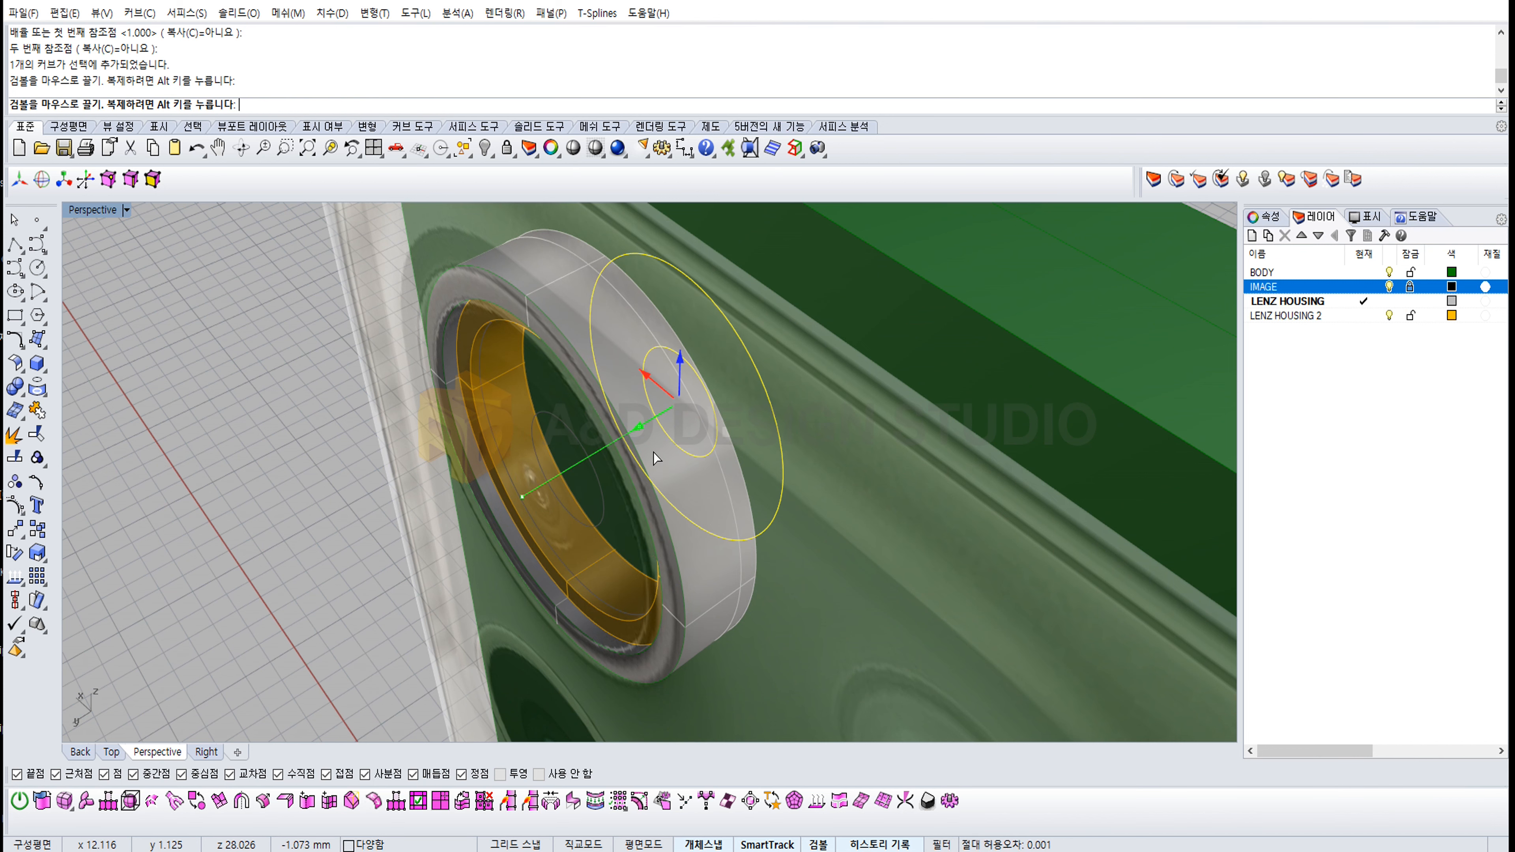
right_click(654, 452)
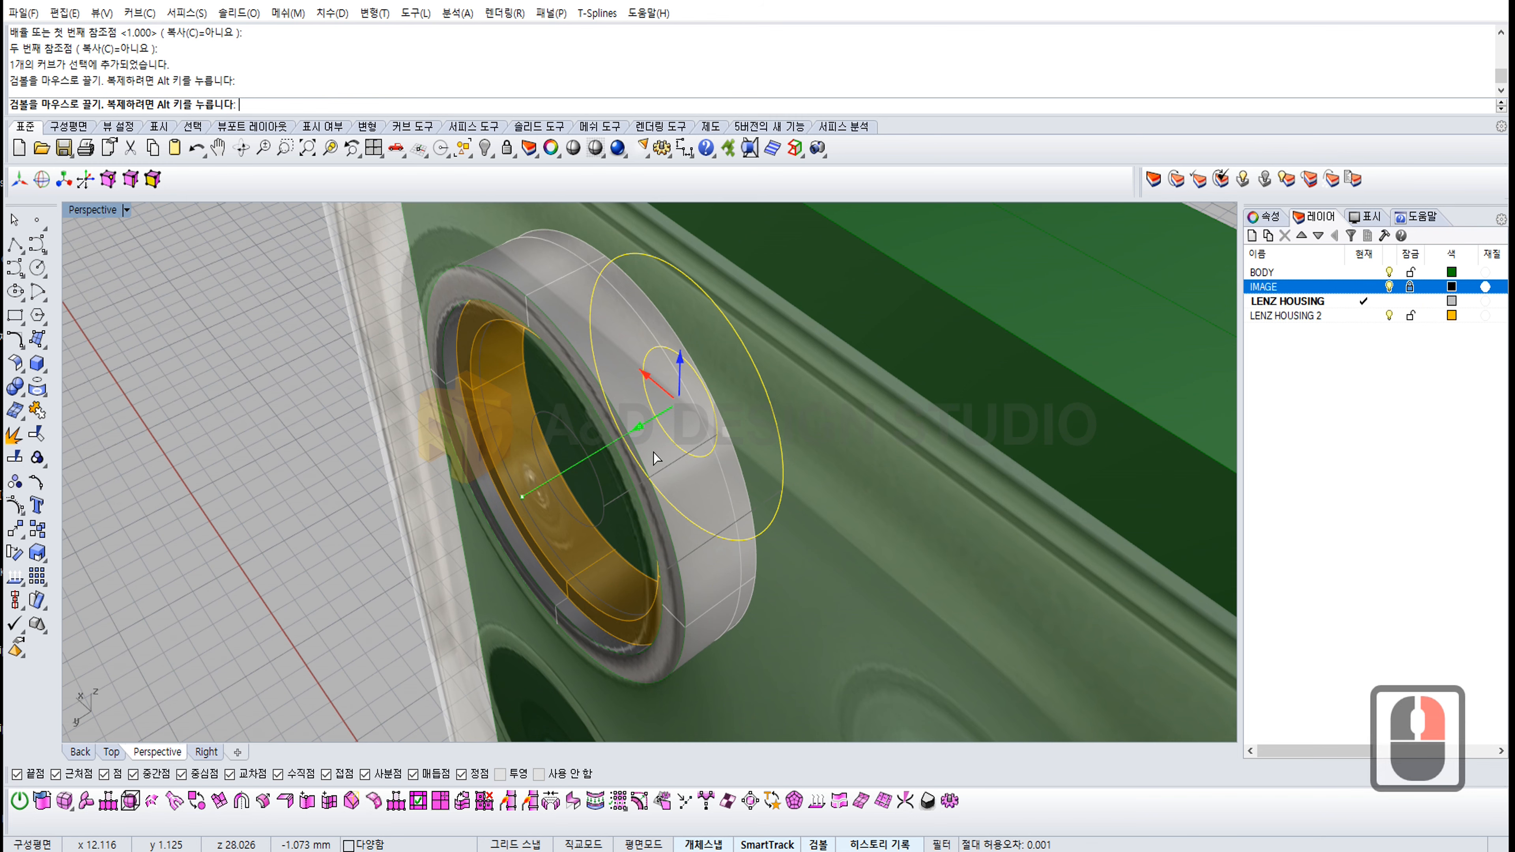
ctrl+click(653, 452)
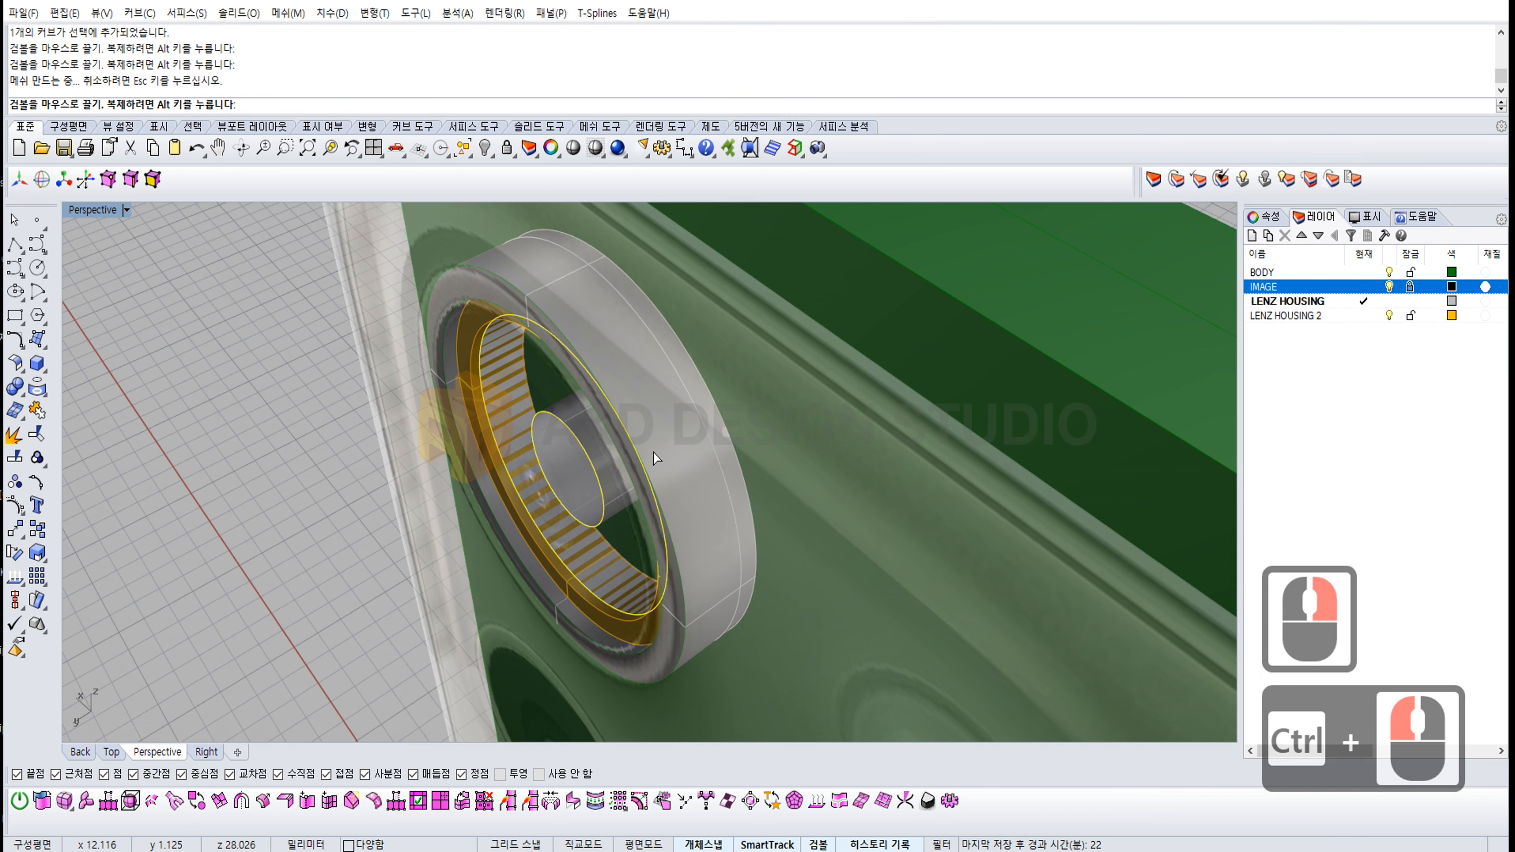
right_drag(537, 475, 519, 444)
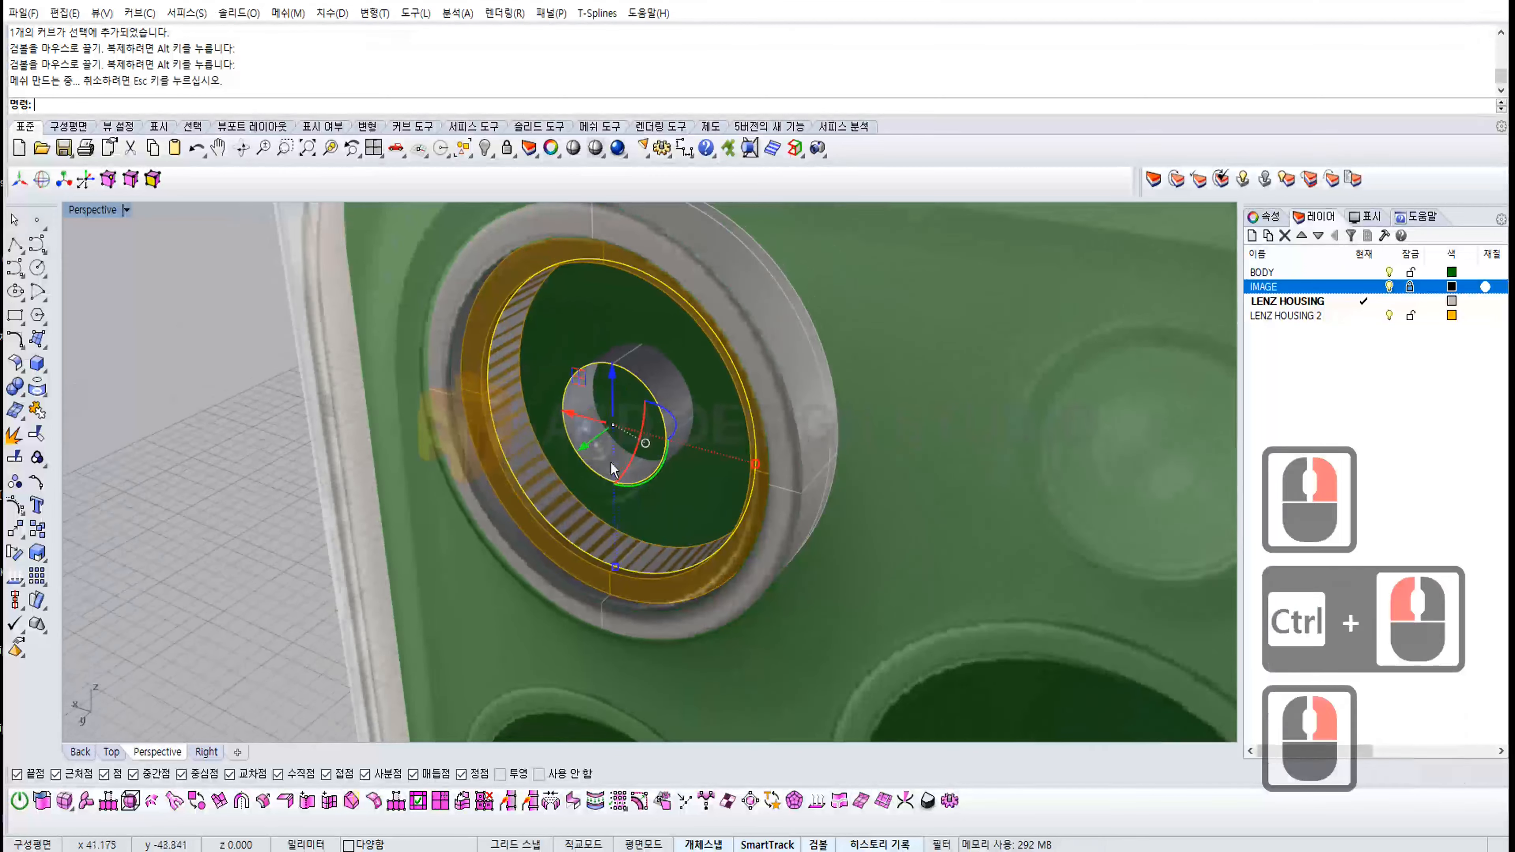
key(Escape)
key(Escape)
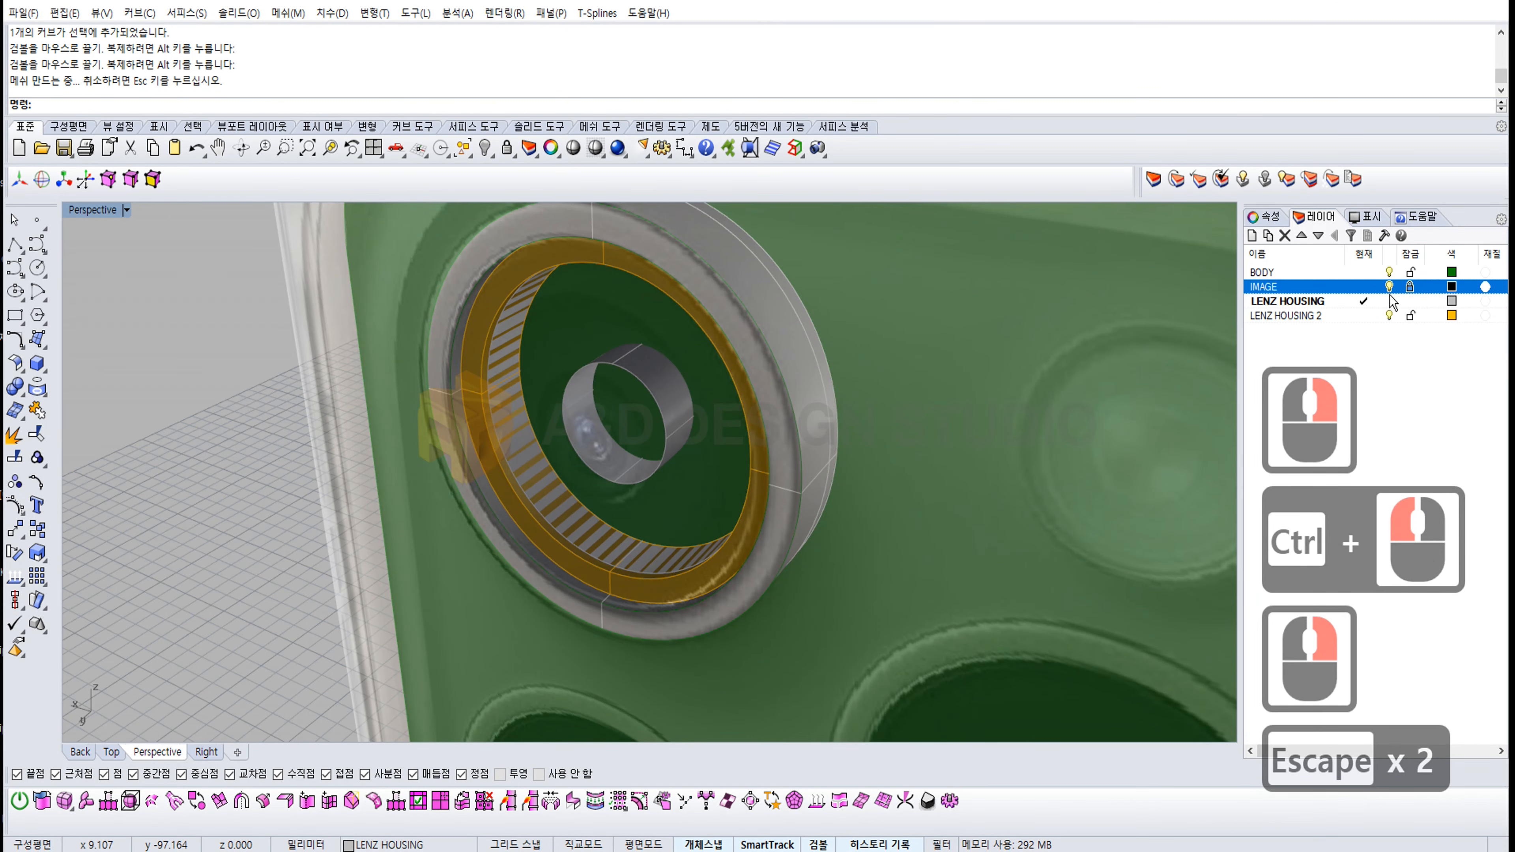
Step: Hide the IMAGE layer
click(1390, 287)
click(383, 518)
key(Escape)
right_drag(396, 522, 274, 542)
right_click(41, 385)
click(44, 369)
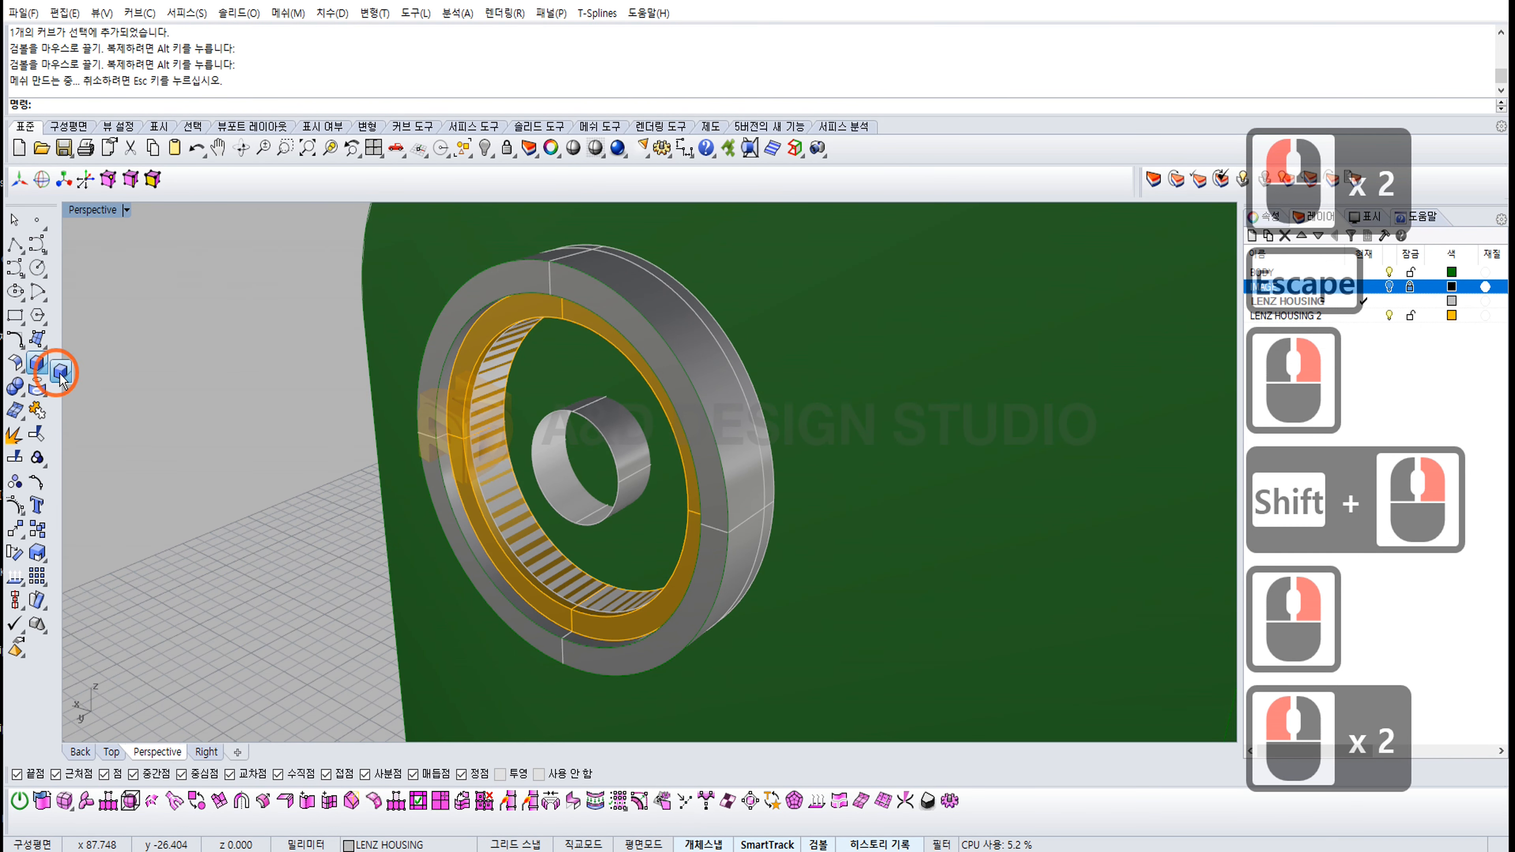
right_click(72, 382)
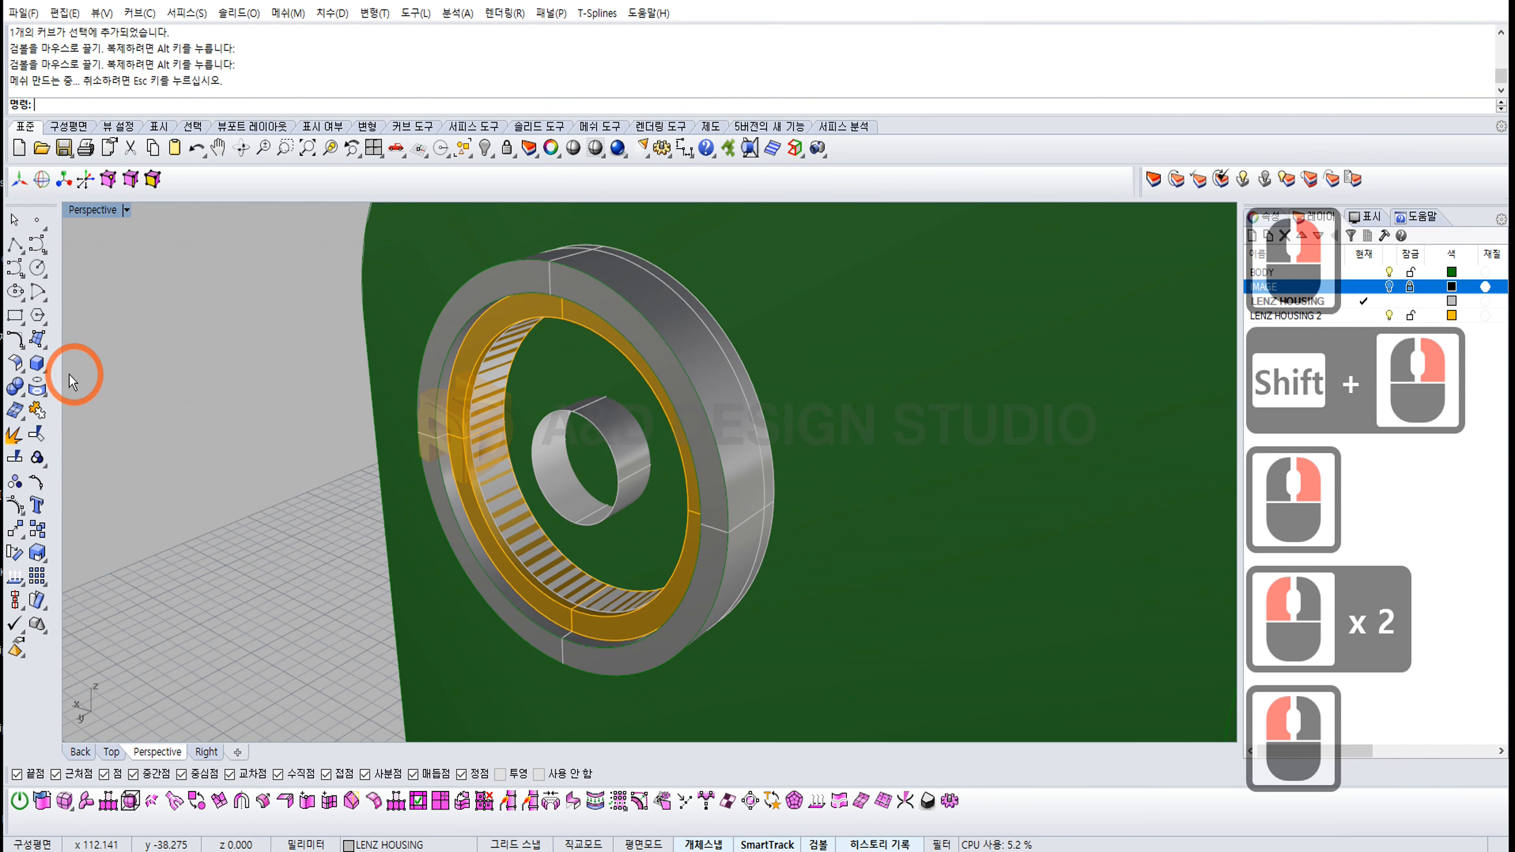
click(48, 351)
click(95, 338)
click(475, 391)
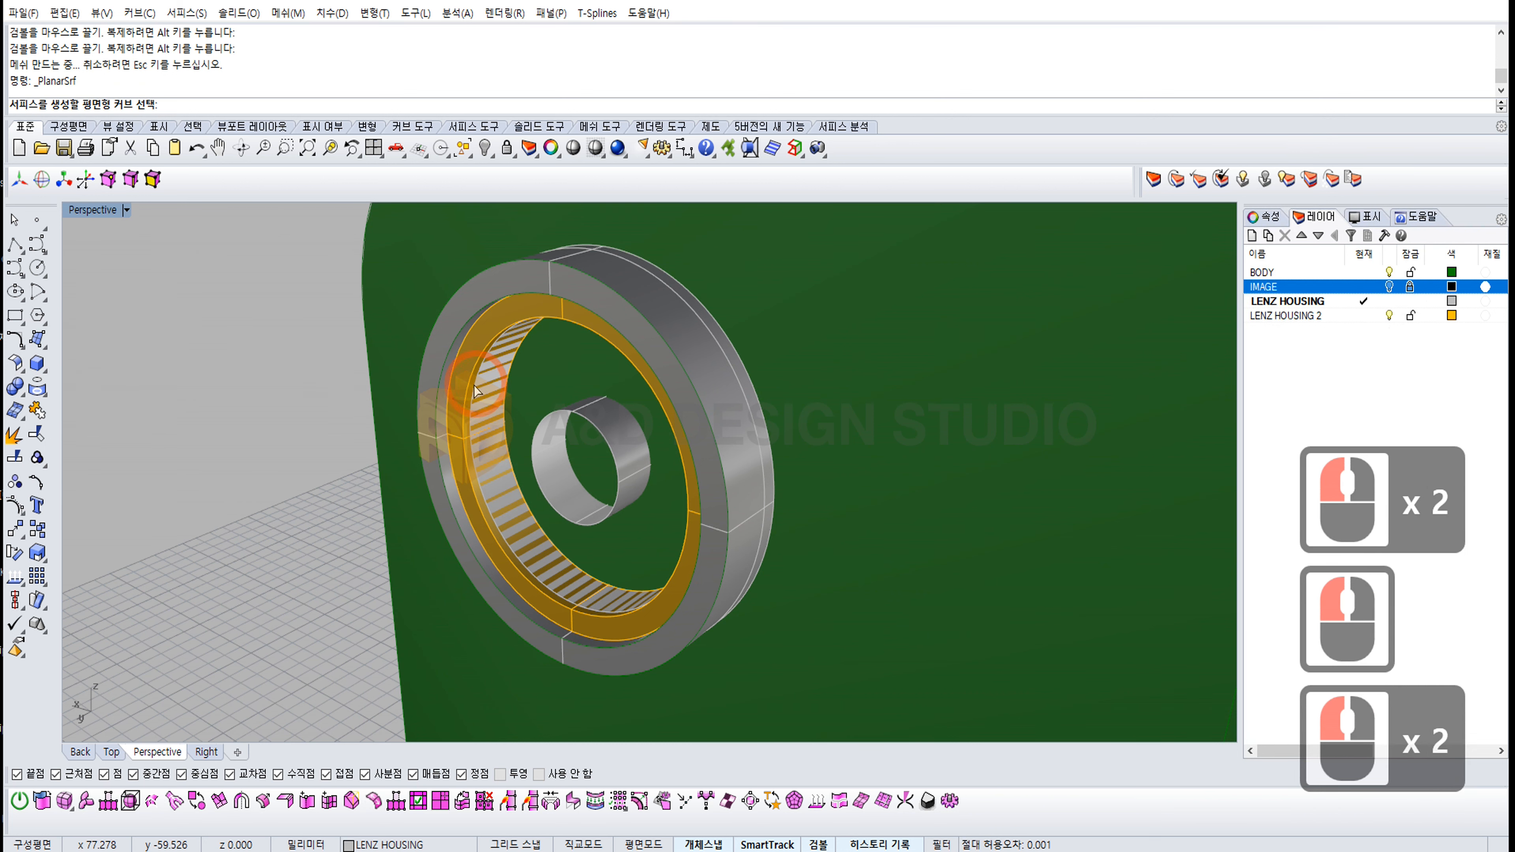
ctrl+right_drag(475, 389, 488, 378)
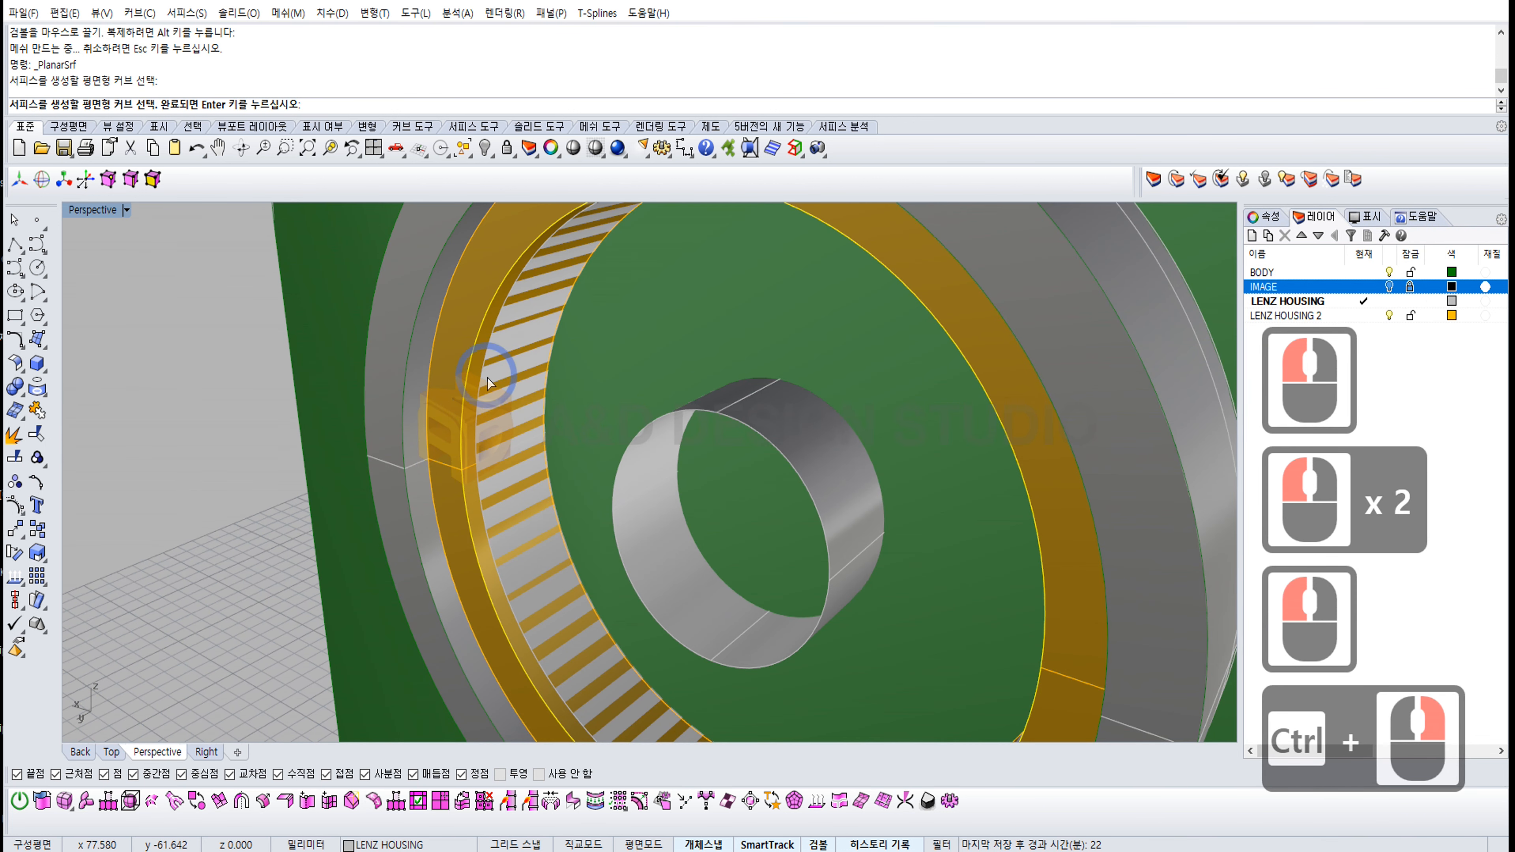
key(Escape)
Step: Create a planar surface between the large circle inside the orange ring and the small centre circle
right_click(478, 385)
click(479, 385)
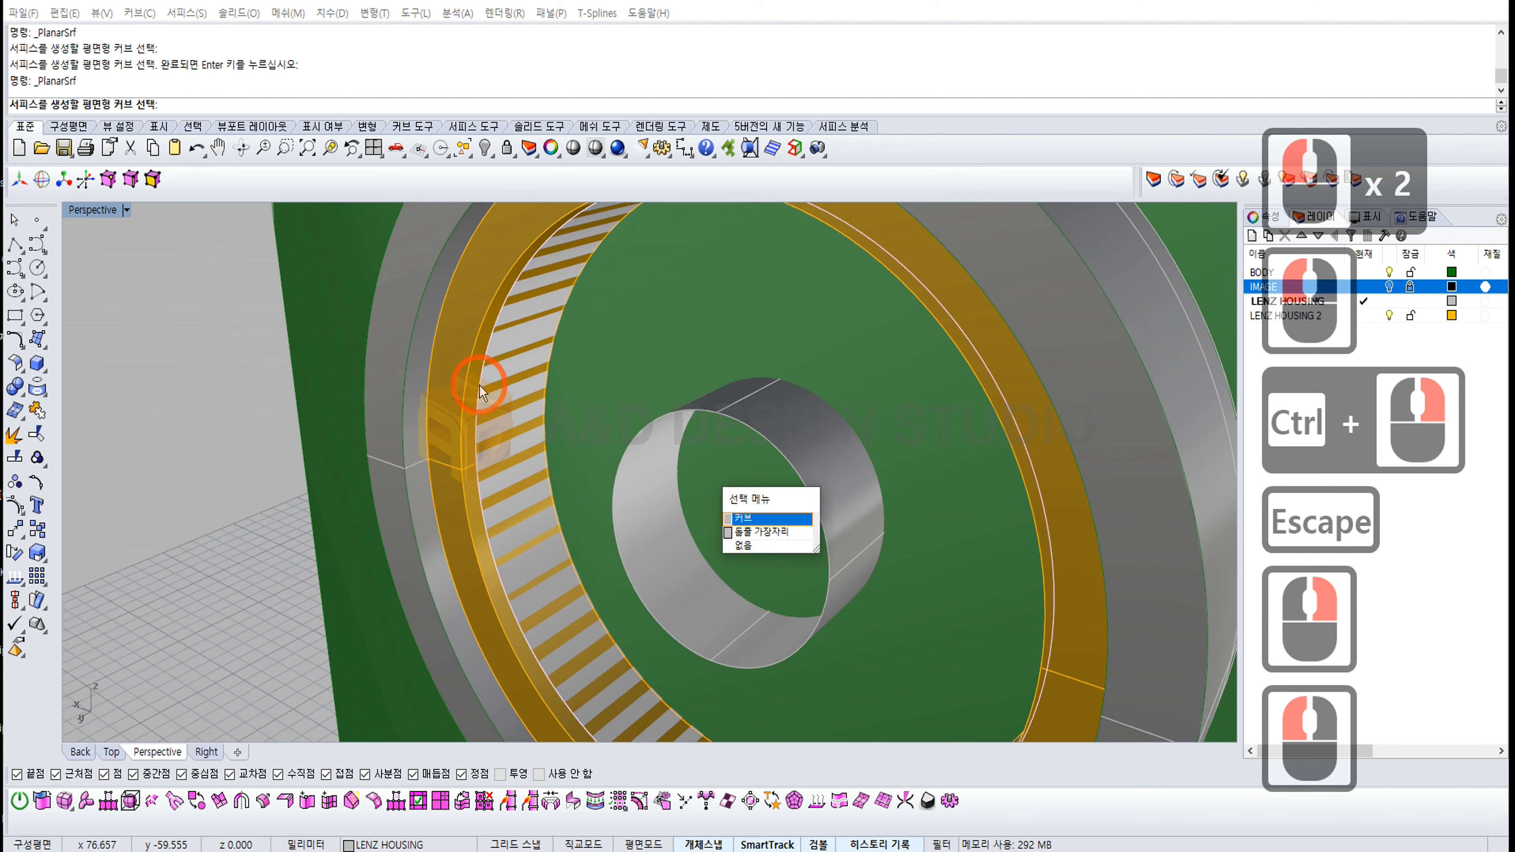
key(space)
click(637, 430)
key(space)
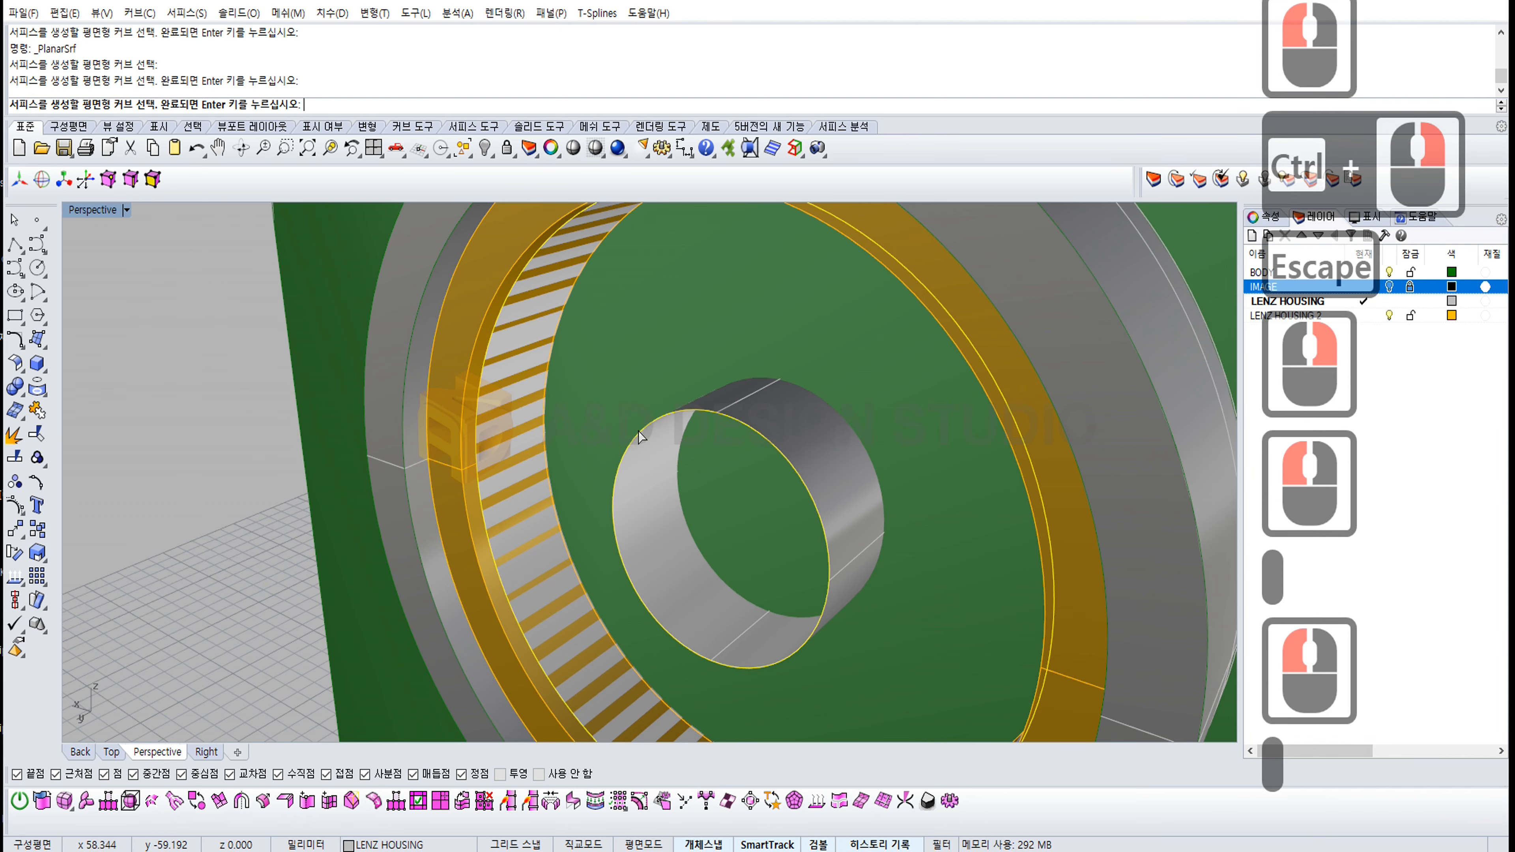
right_click(638, 430)
Step: Select the planar surface and the small cylindrical extrusion, and set the Perspective view to wireframe display
ctrl+right_drag(564, 438, 572, 397)
shift+right_drag(596, 391, 546, 422)
right_drag(547, 422, 601, 303)
click(612, 450)
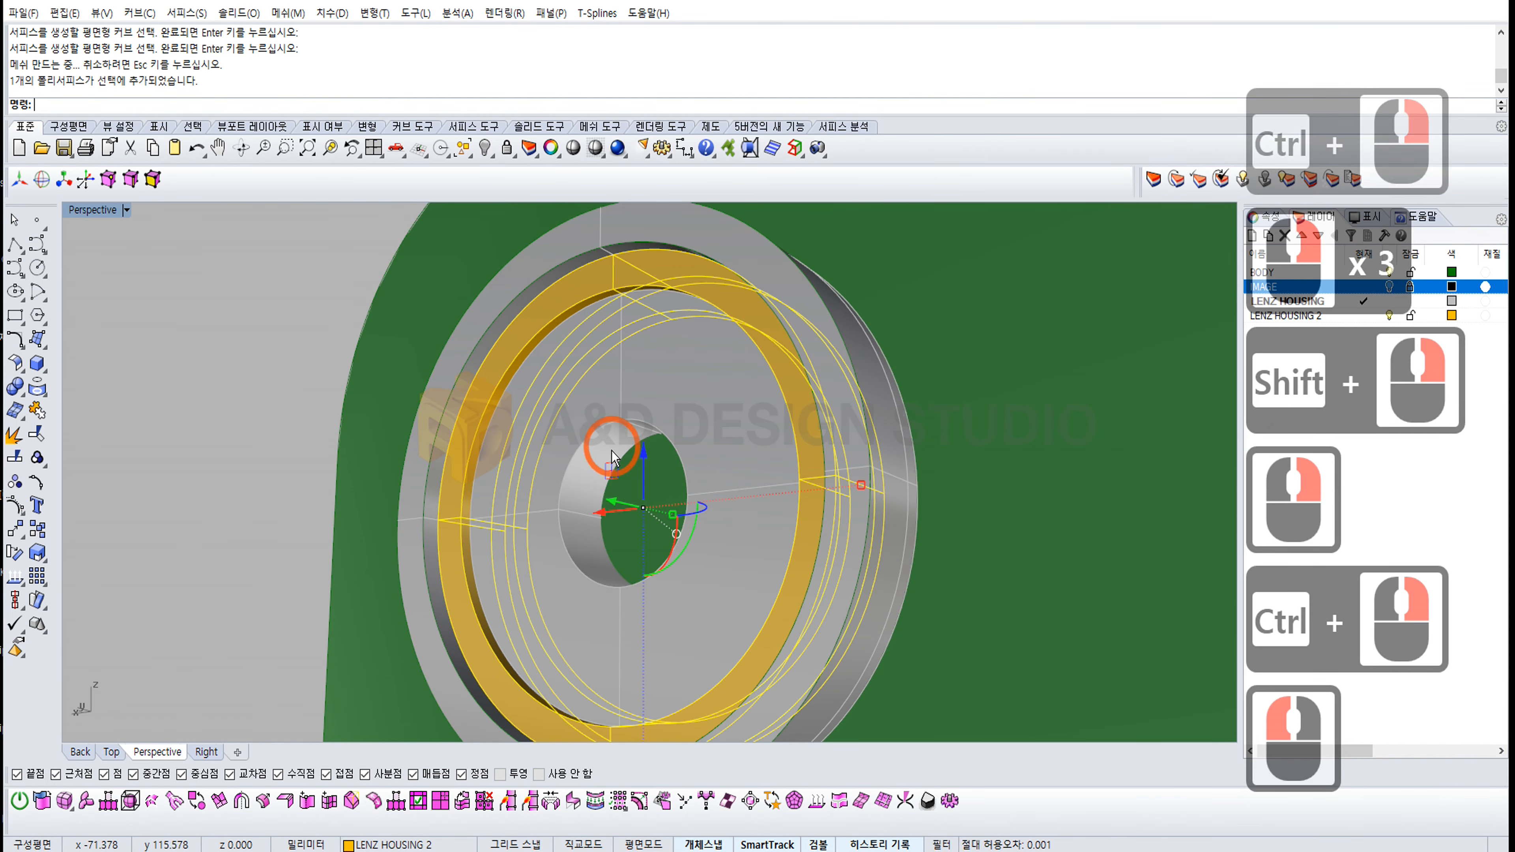
shift+click(612, 451)
right_drag(615, 392, 628, 382)
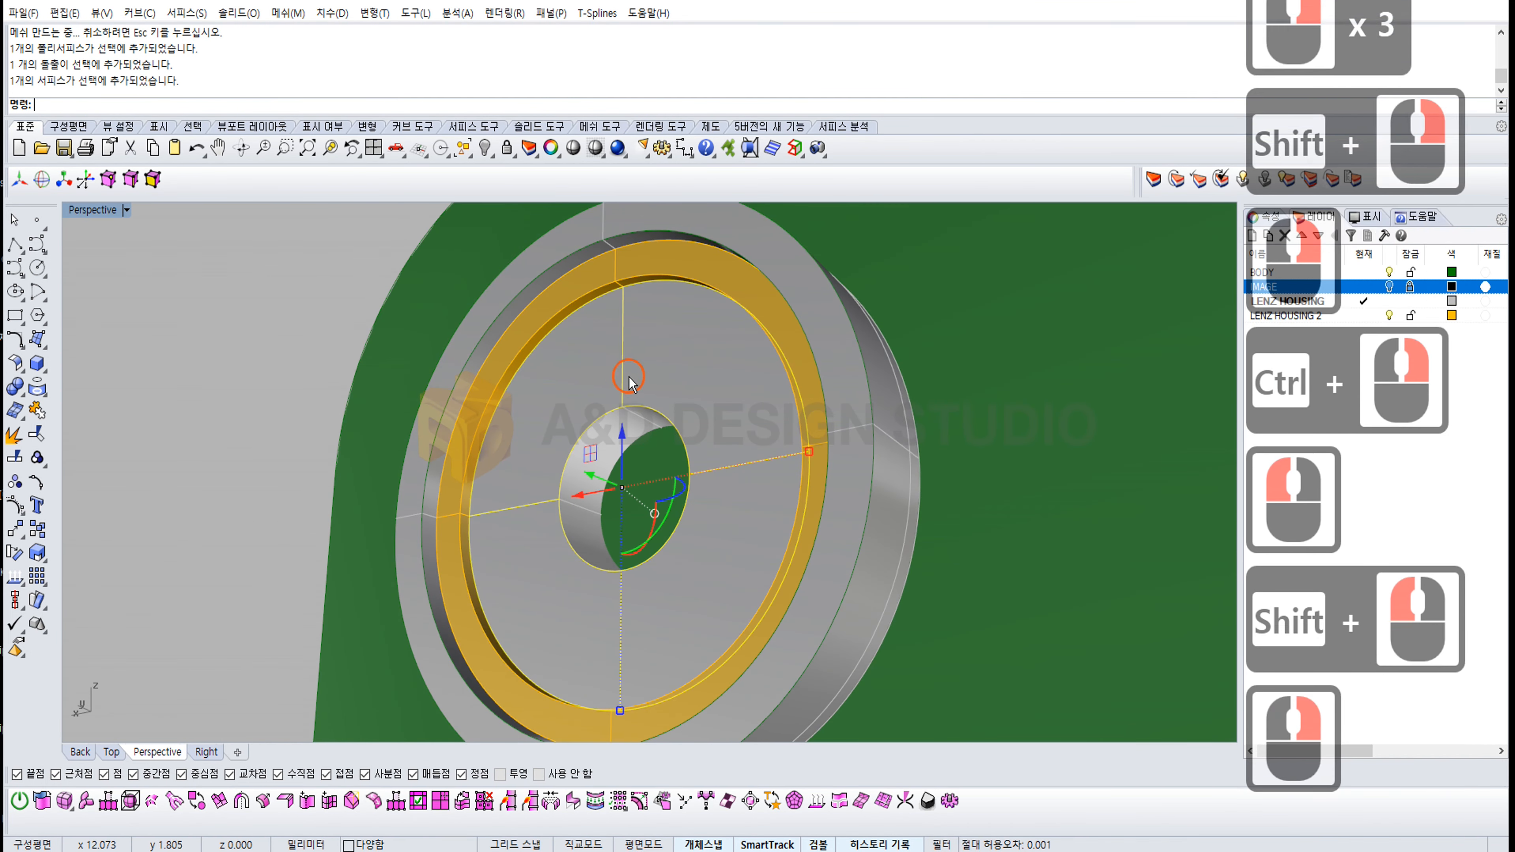
click(628, 382)
shift+click(619, 432)
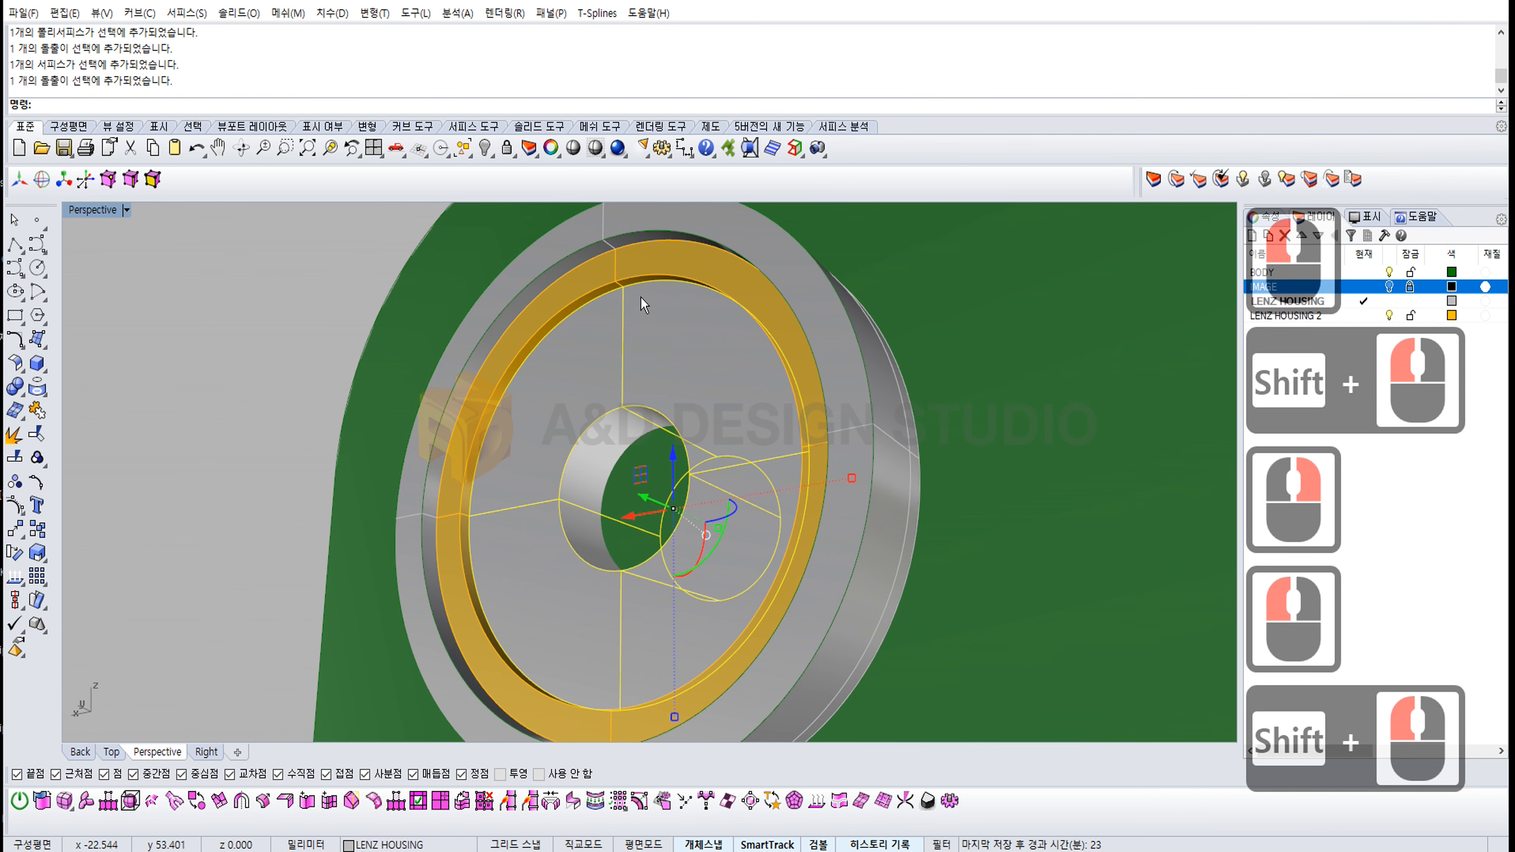
ctrl+right_drag(639, 303, 650, 282)
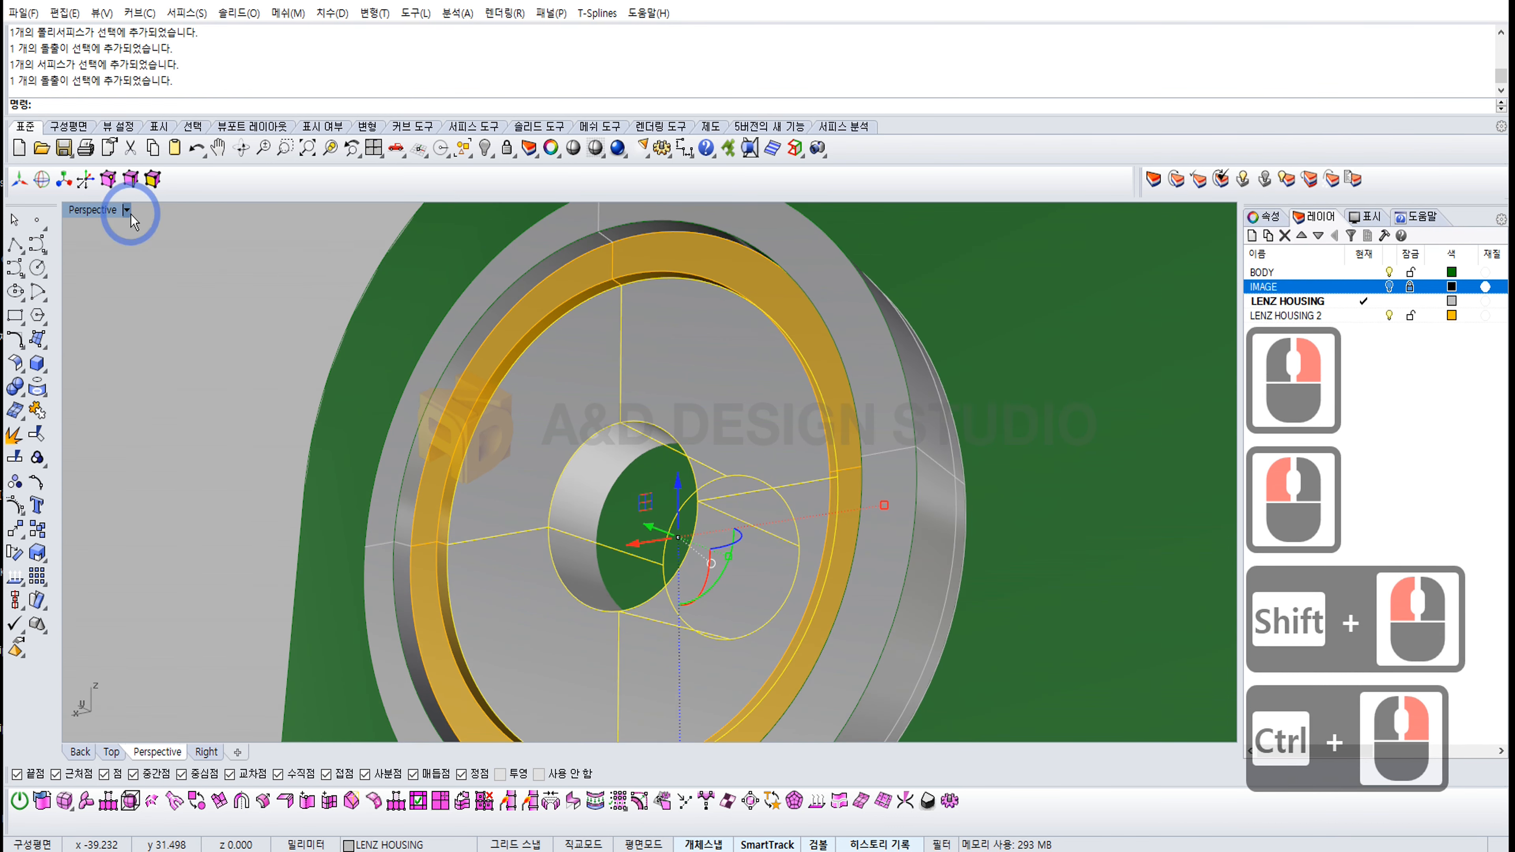
right_click(95, 212)
click(114, 251)
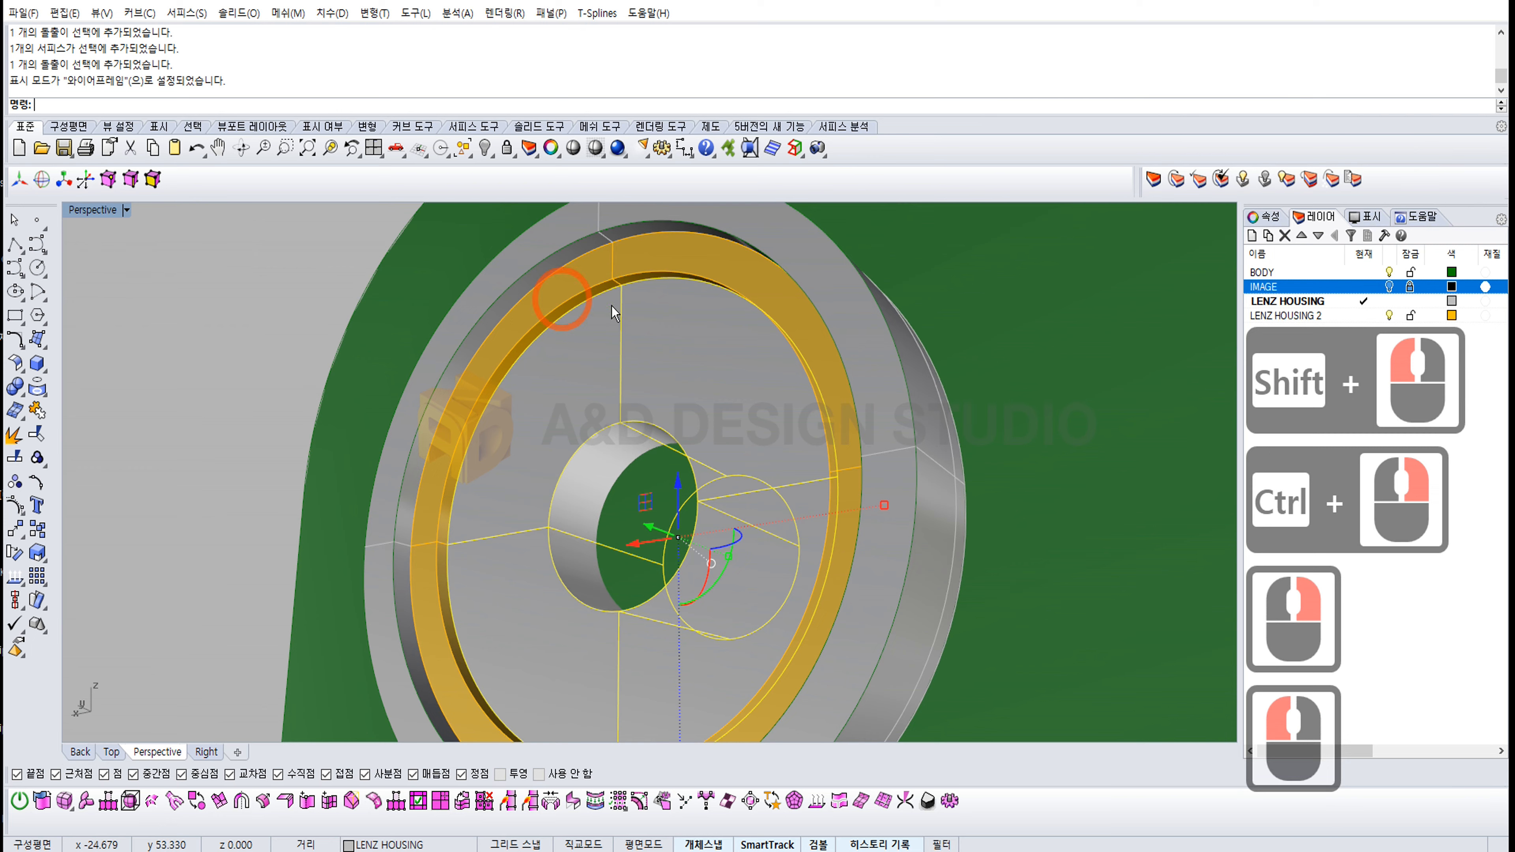
Step: Add the outer cylindrical extrusion to the selection and join the three surfaces into one polysurface
right_drag(641, 299, 654, 355)
shift+click(637, 345)
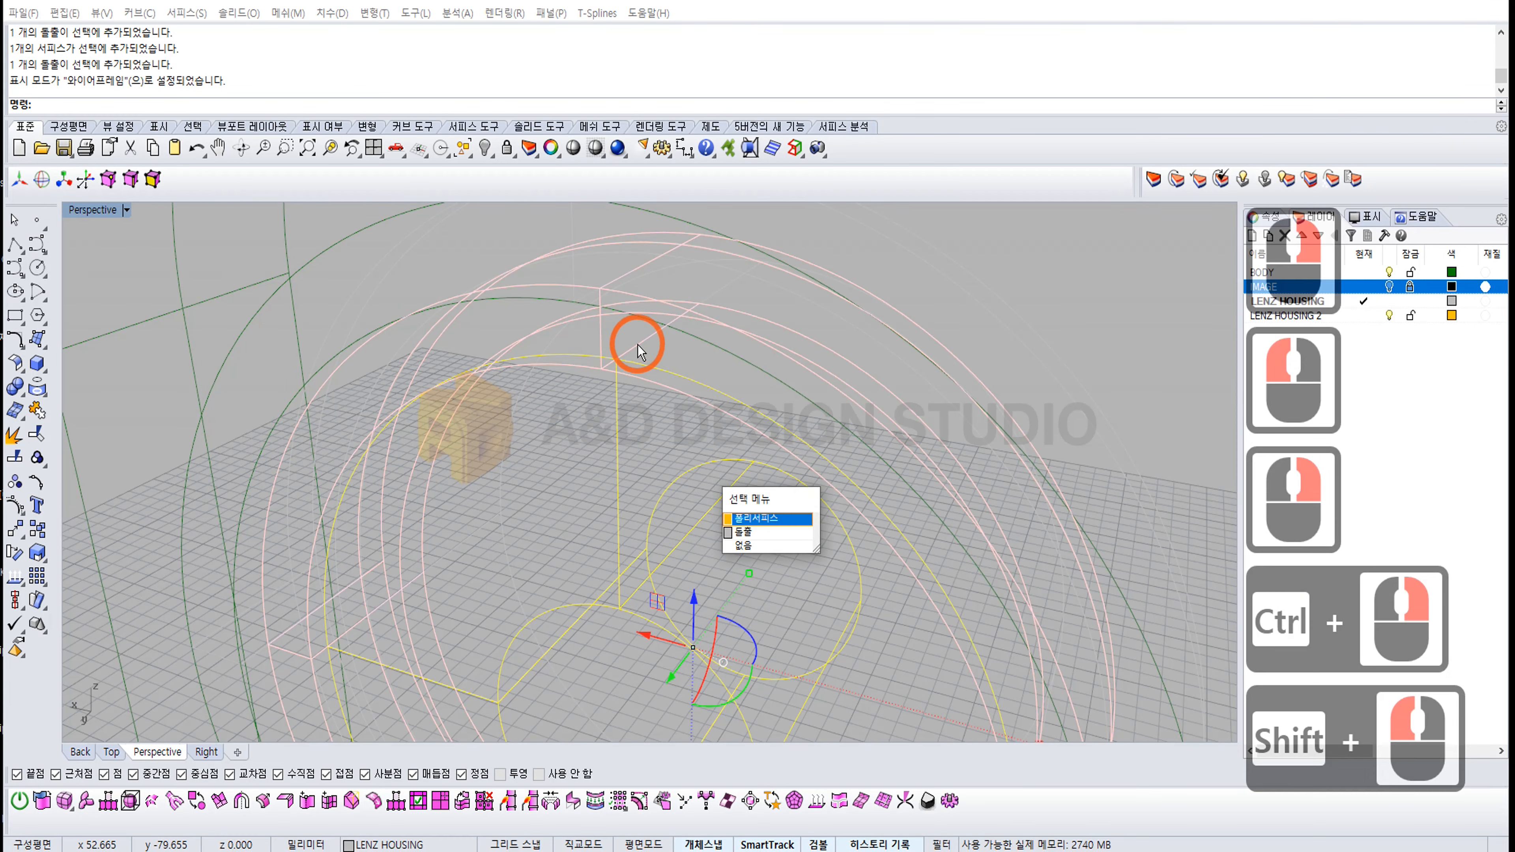
click(748, 531)
ctrl+right_drag(640, 352, 629, 513)
right_drag(629, 513, 570, 387)
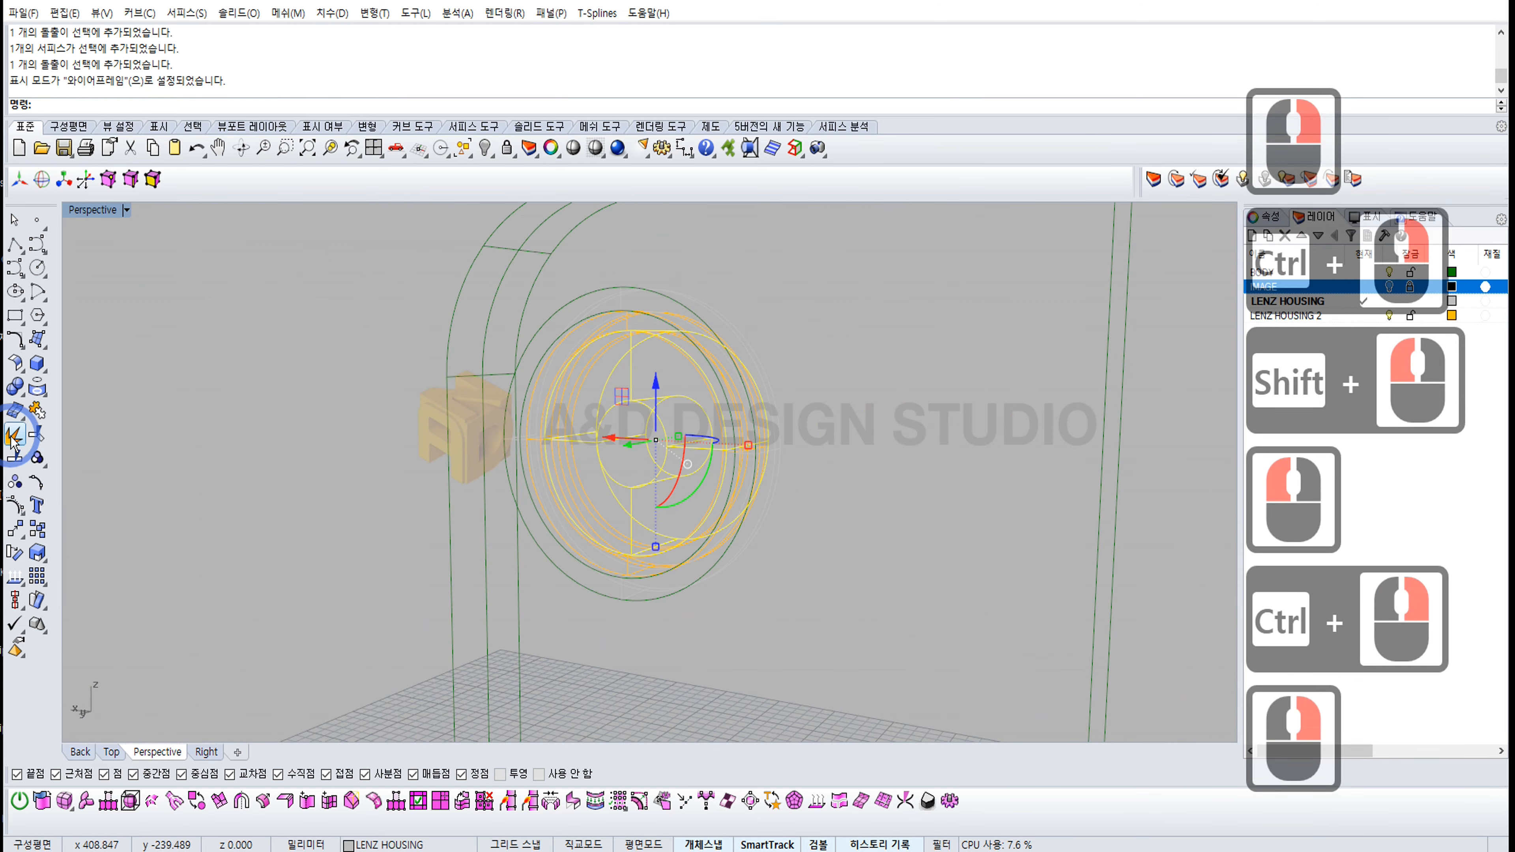
click(40, 412)
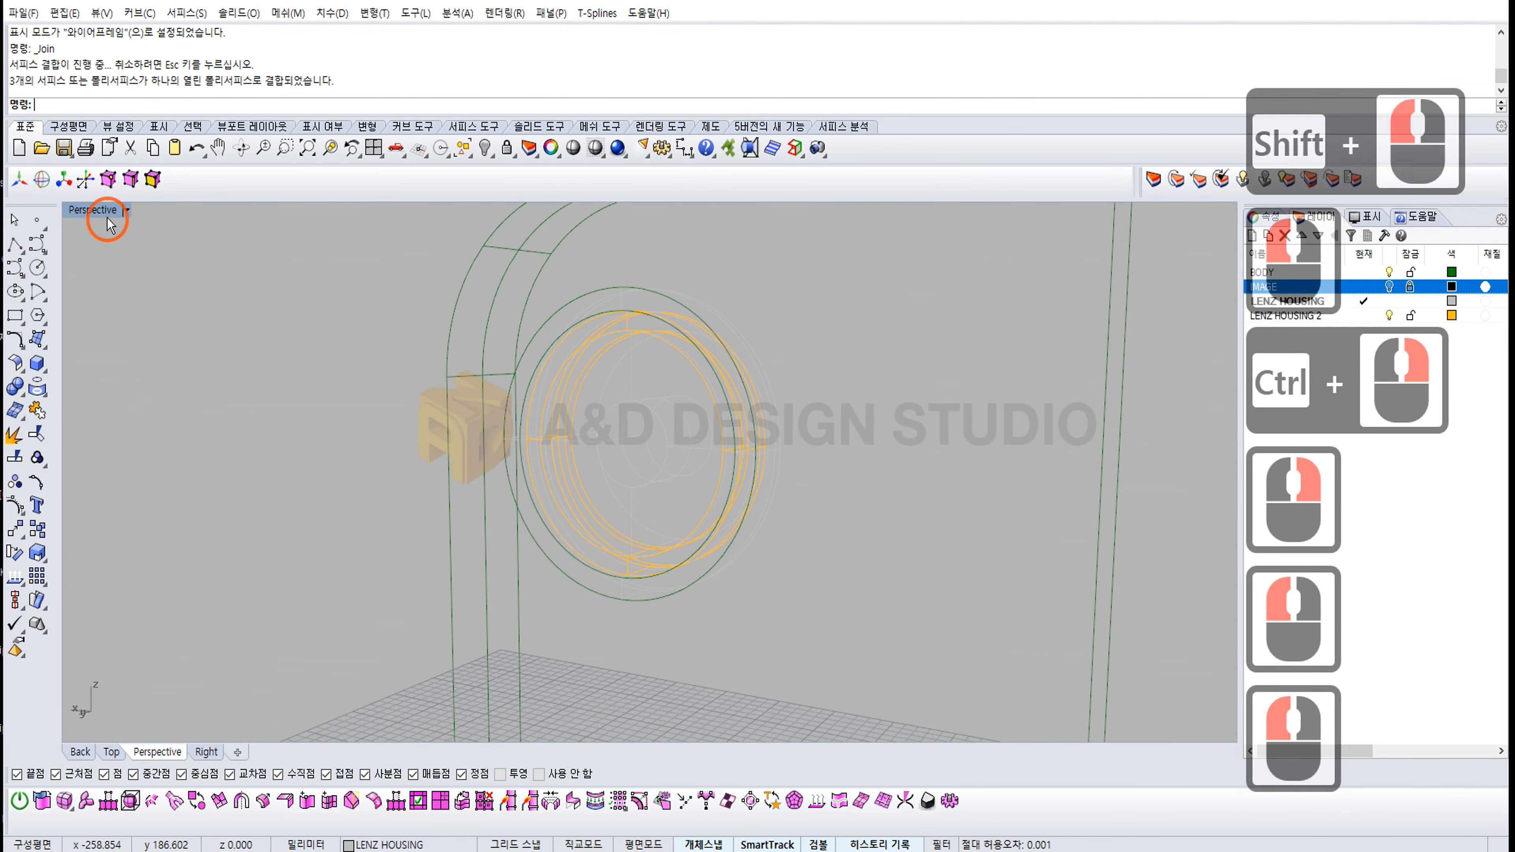
Step: Return the Perspective view to shaded display and assign the joined polysurface to the LENZ HOUSING 2 layer
click(98, 210)
click(127, 268)
mouse_move(375, 352)
right_down()
mouse_move(654, 365)
mouse_move(448, 373)
right_up()
shift+click(655, 371)
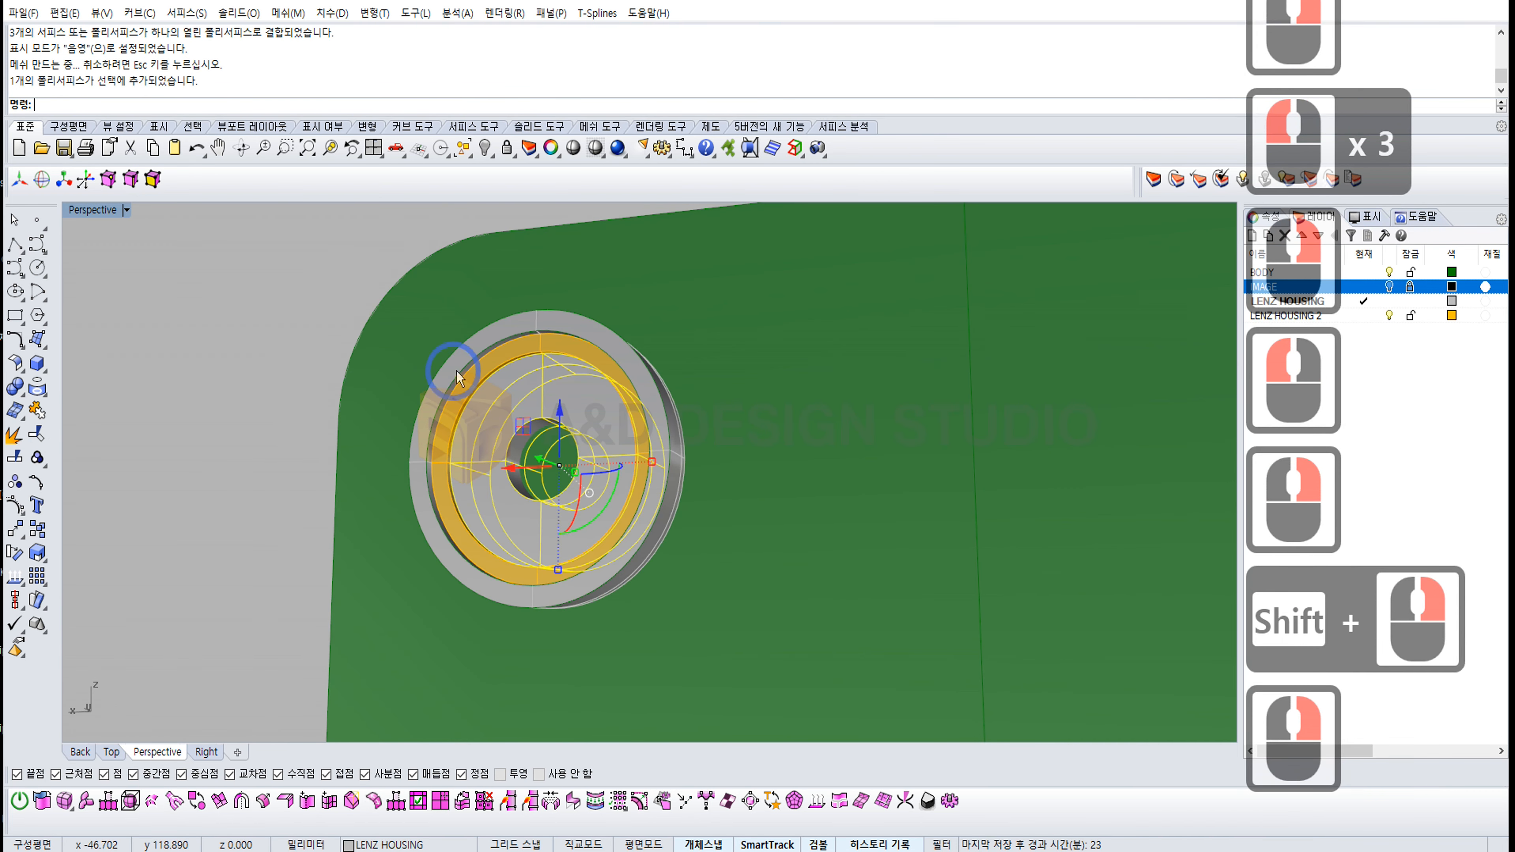
shift+click(484, 368)
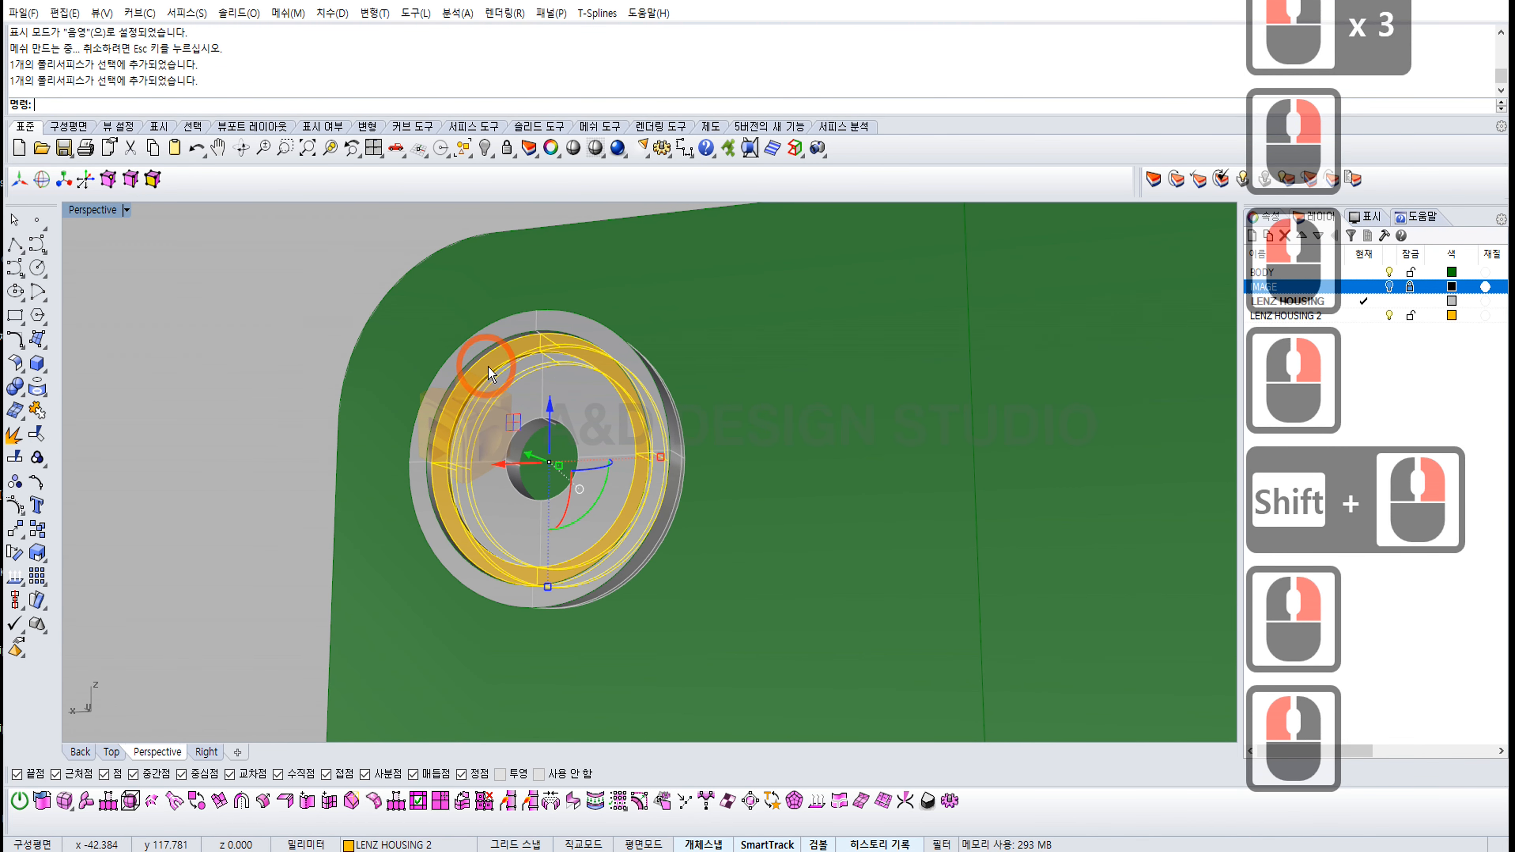
shift+click(551, 400)
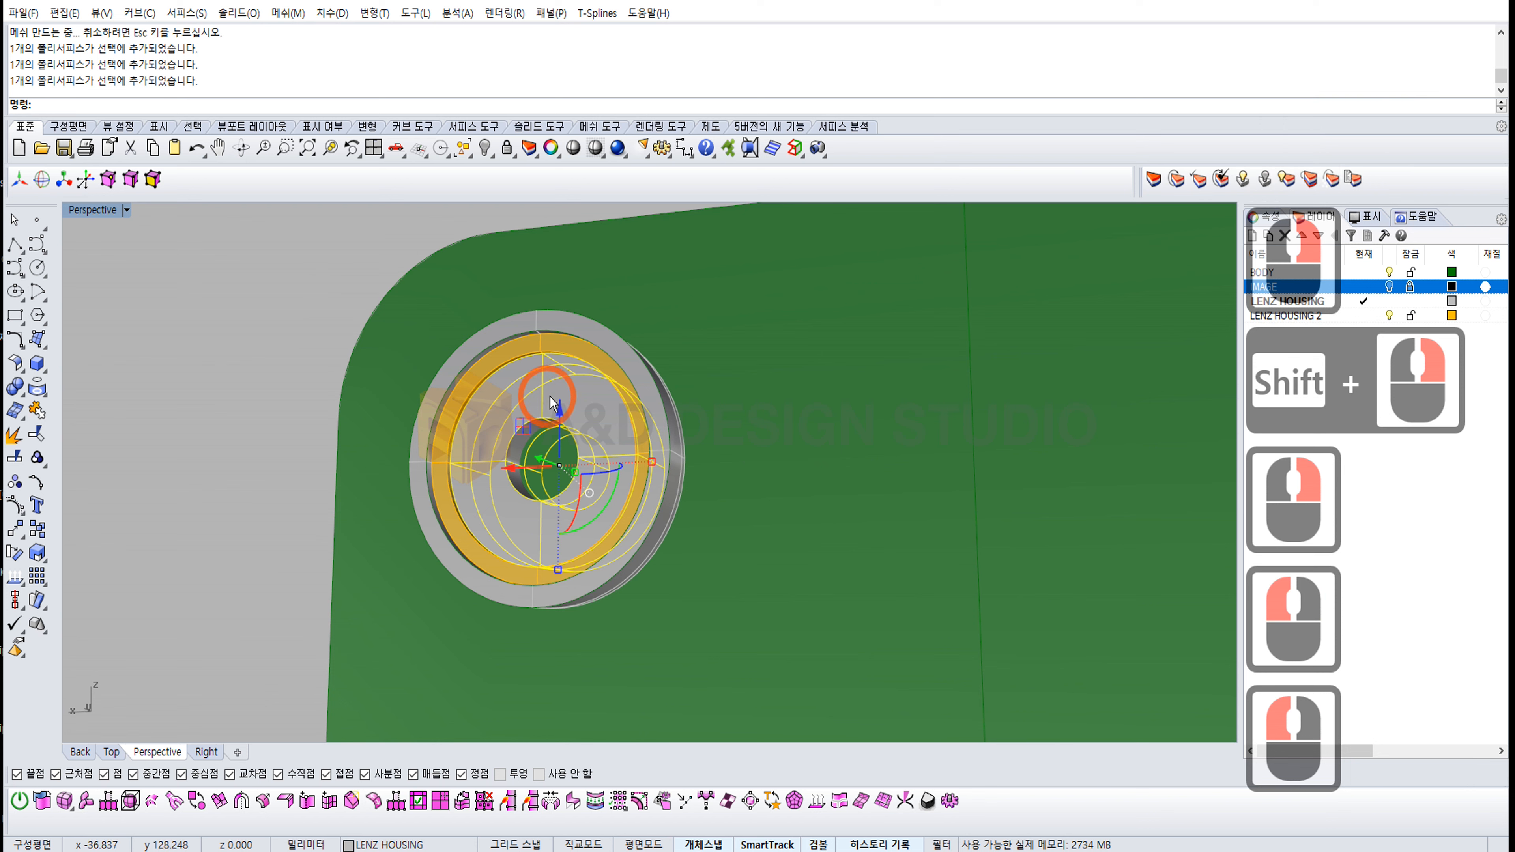
click(1263, 216)
click(1390, 262)
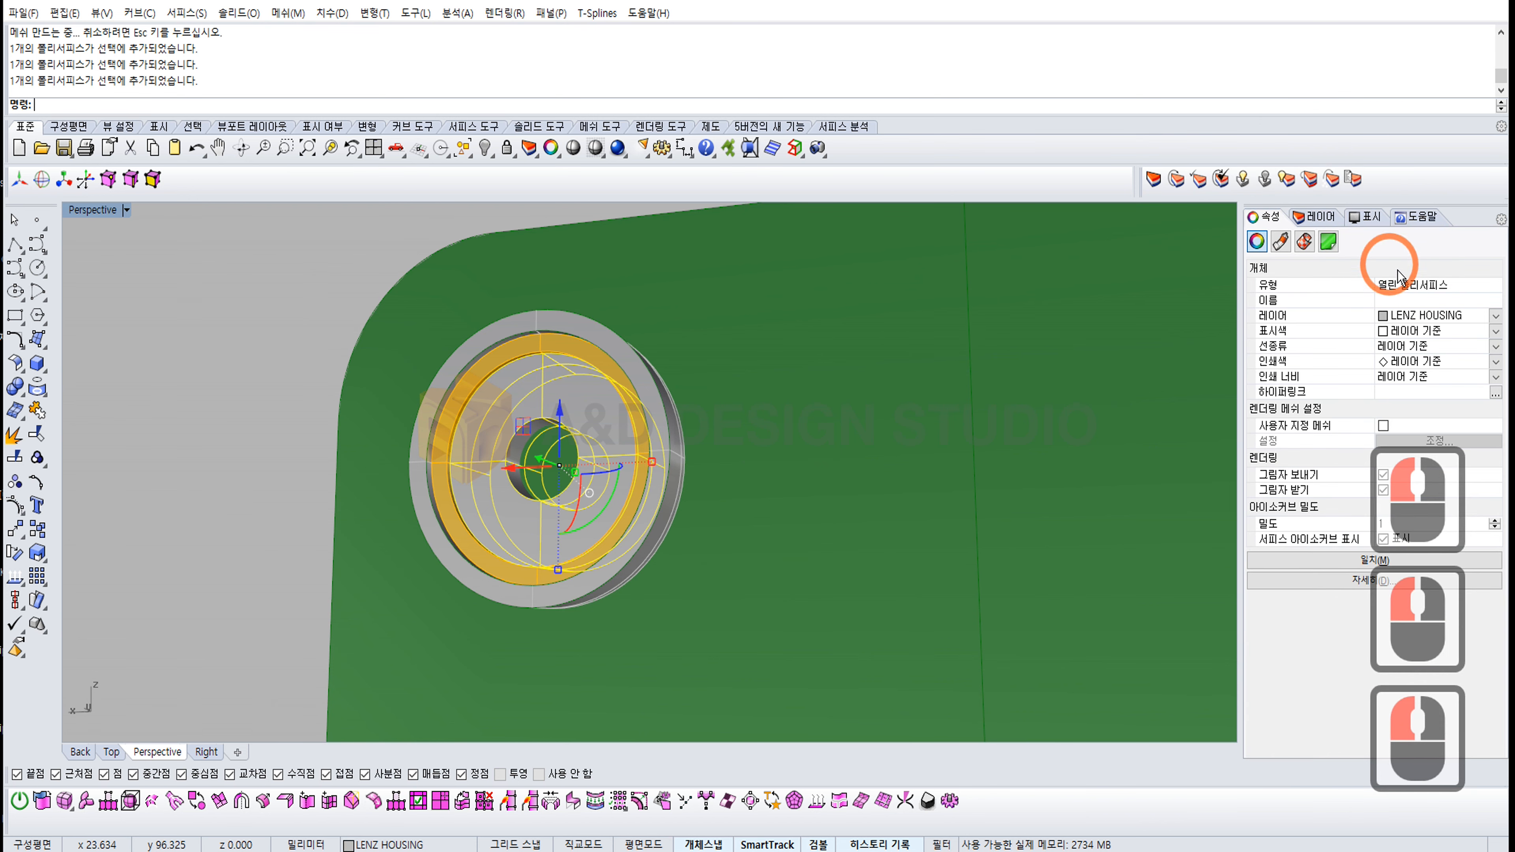
click(1494, 317)
click(1431, 347)
click(384, 324)
click(256, 338)
Step: Delete the leftover small circle curve at the edge of the centre hole
right_drag(473, 399, 599, 410)
scroll(599, 411, up, 4)
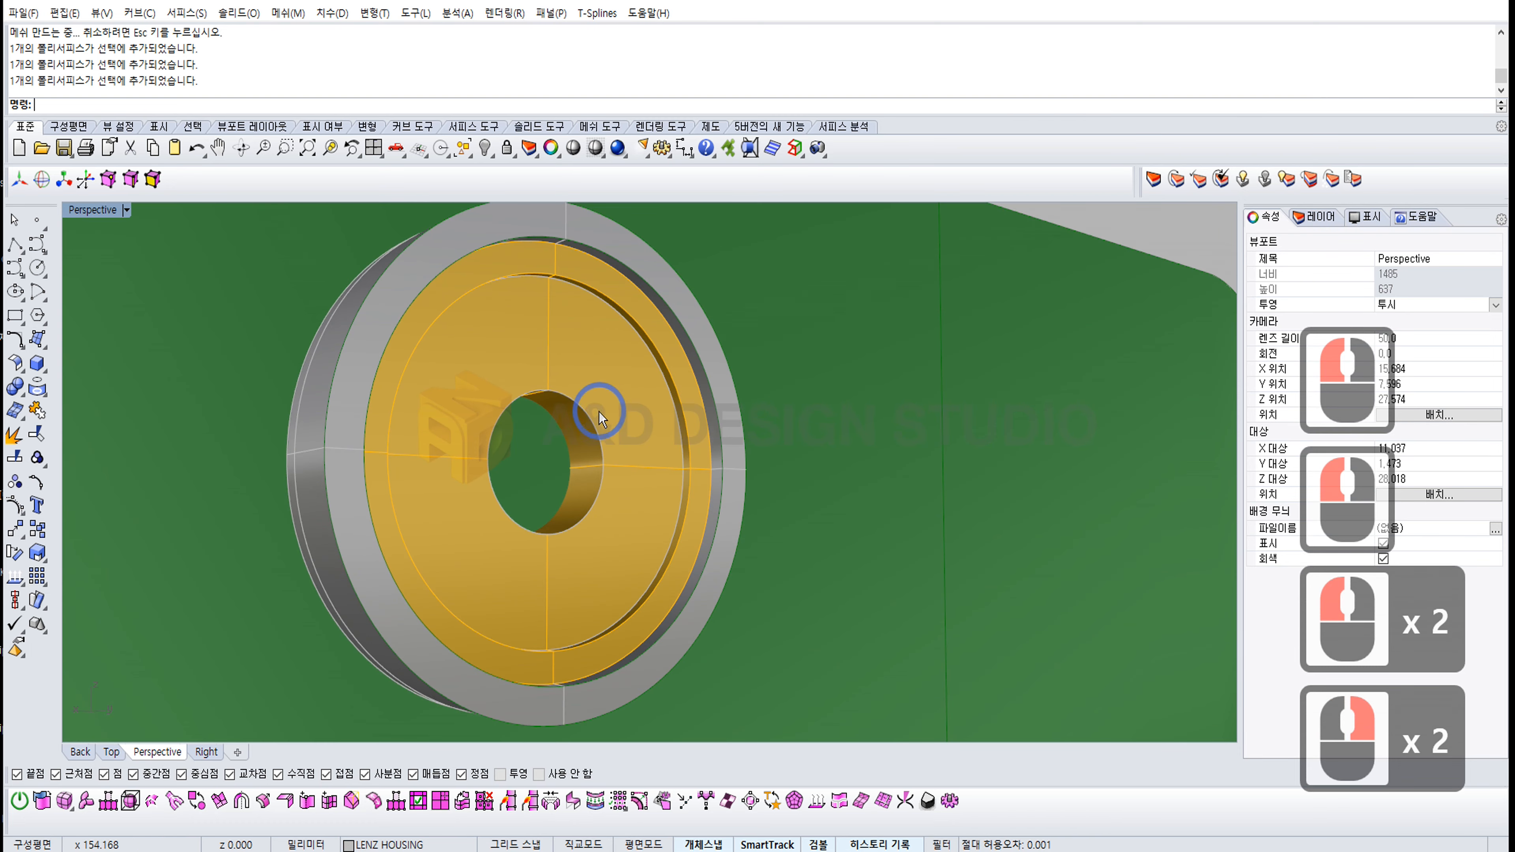
click(582, 405)
key(Delete)
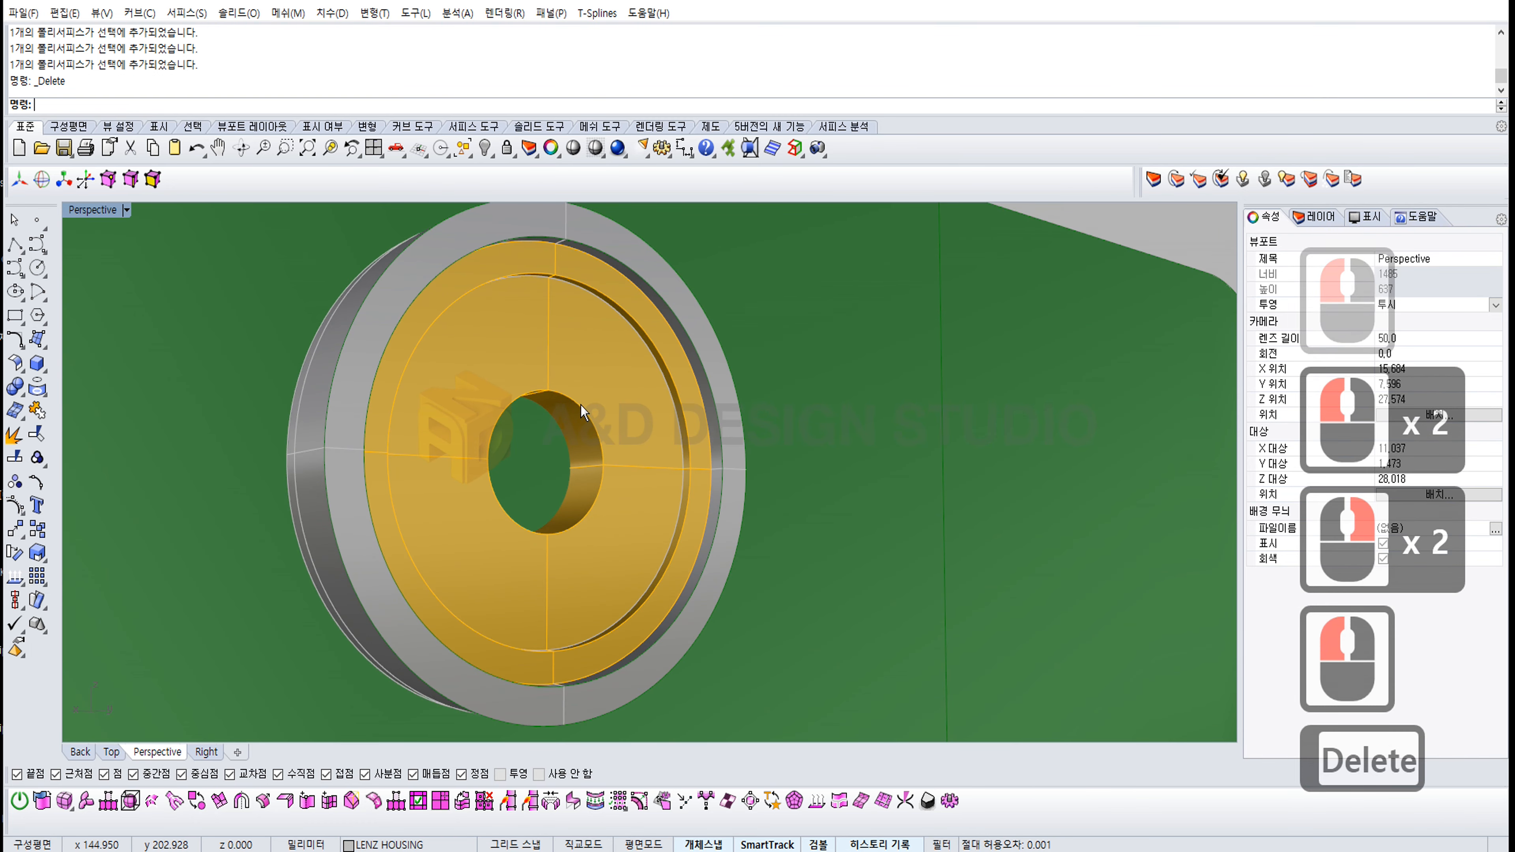
Step: Create a centre-radius sphere at the centre of the lens housing's hole, with a radius of about 0.44 mm reaching the hole's edge
scroll(547, 437, down, 3)
right_drag(547, 437, 534, 362)
click(356, 324)
ctrl+right_drag(578, 490, 530, 458)
shift+right_drag(299, 418, 283, 394)
right_drag(282, 394, 370, 412)
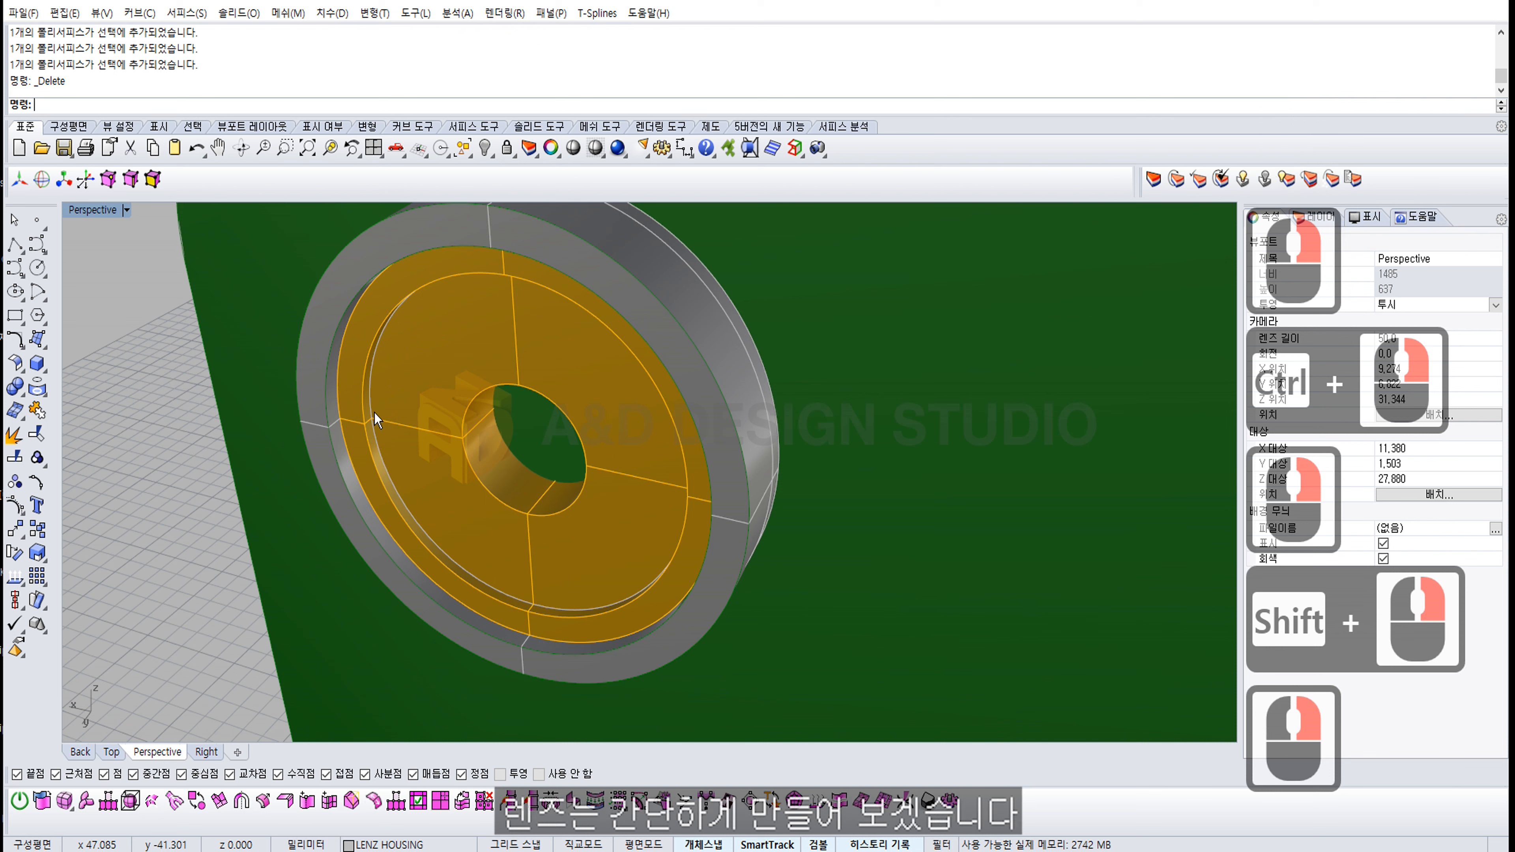
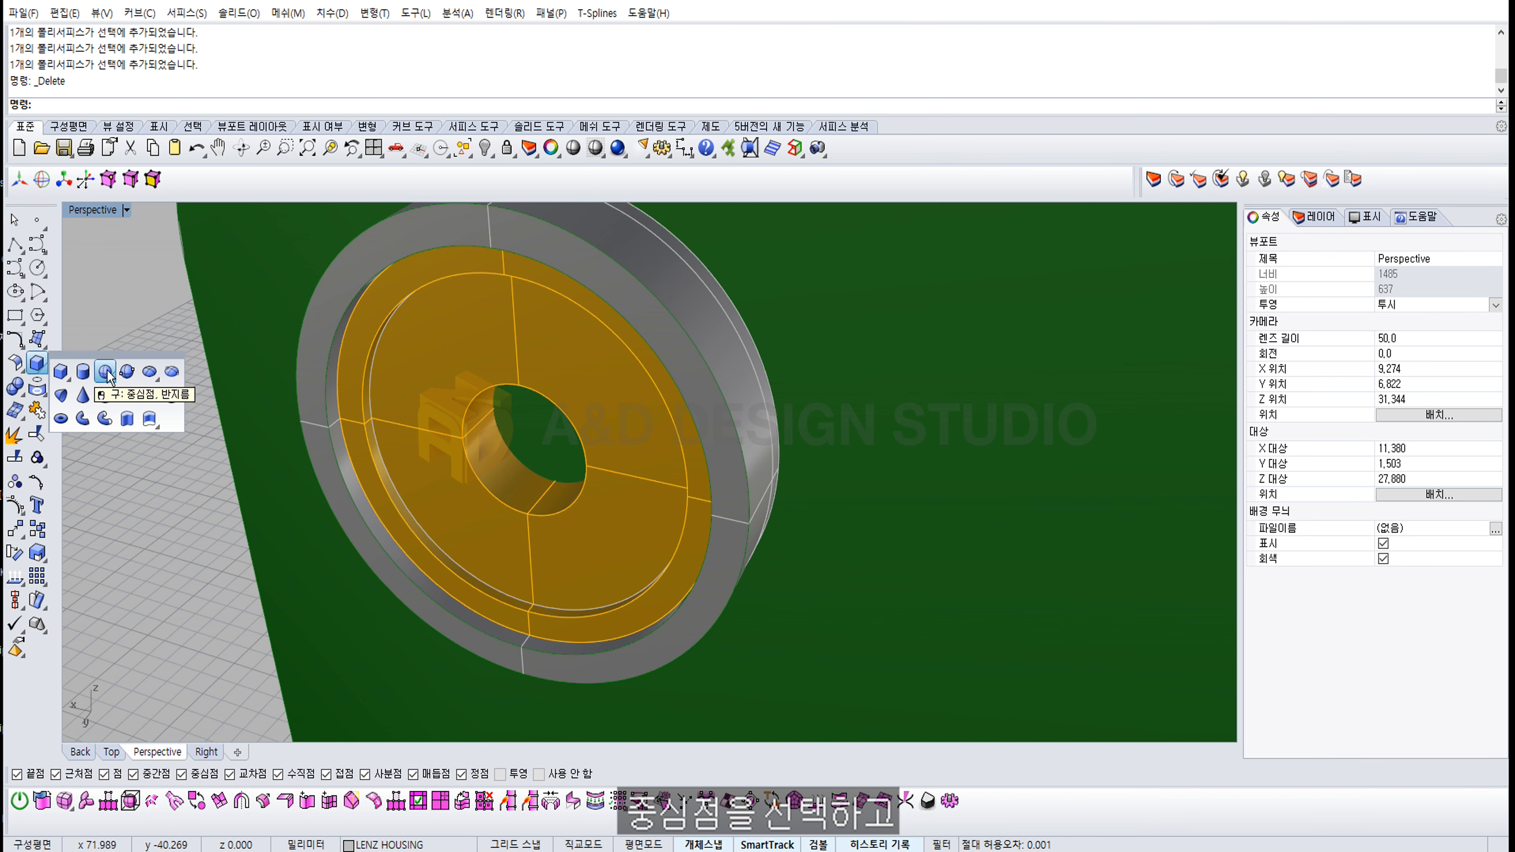
click(106, 372)
right_drag(575, 446, 525, 410)
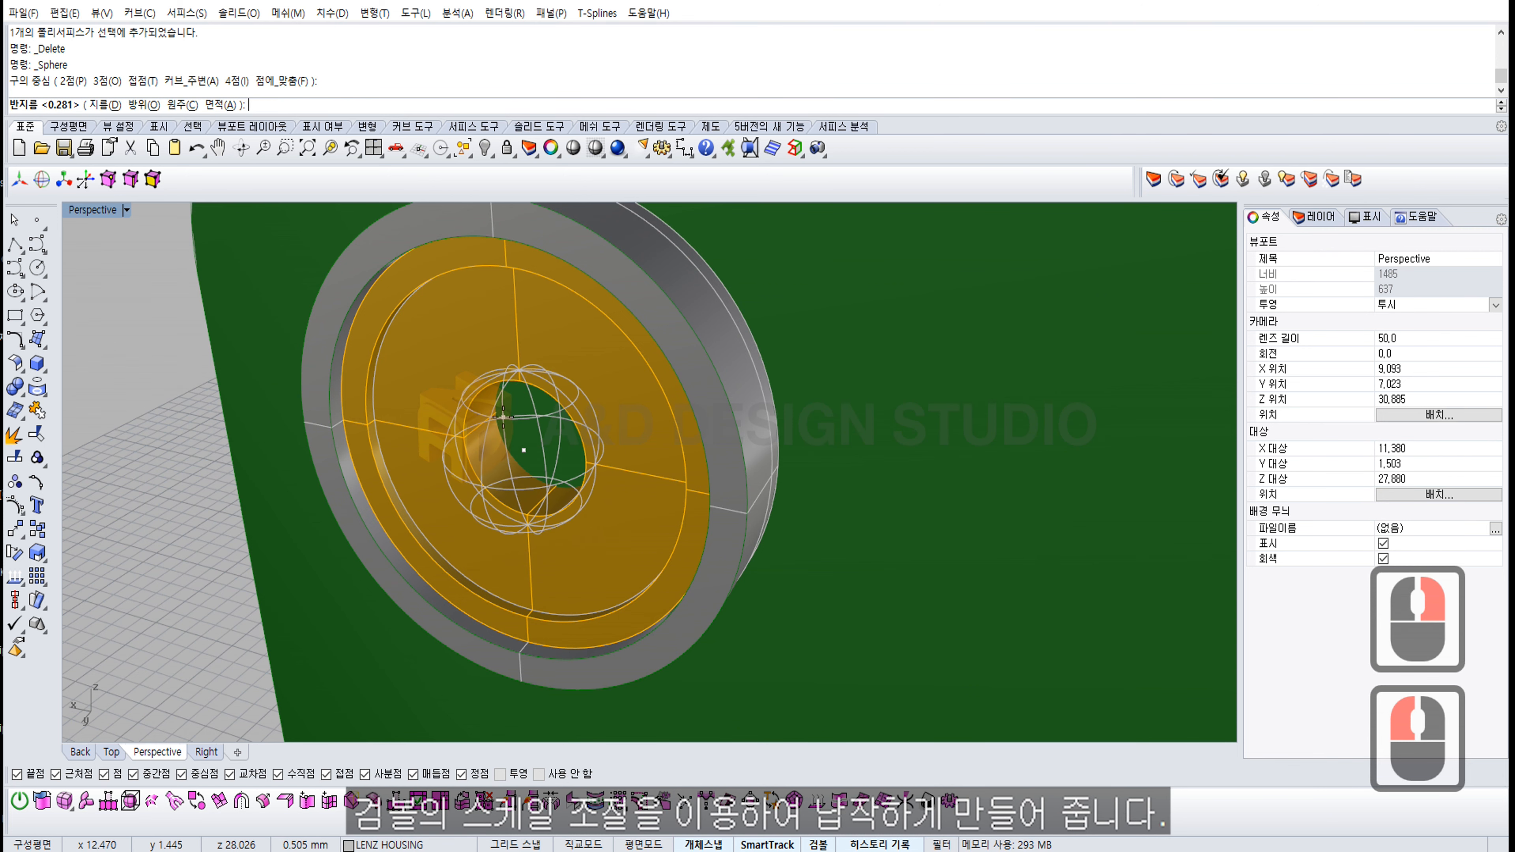
click(464, 437)
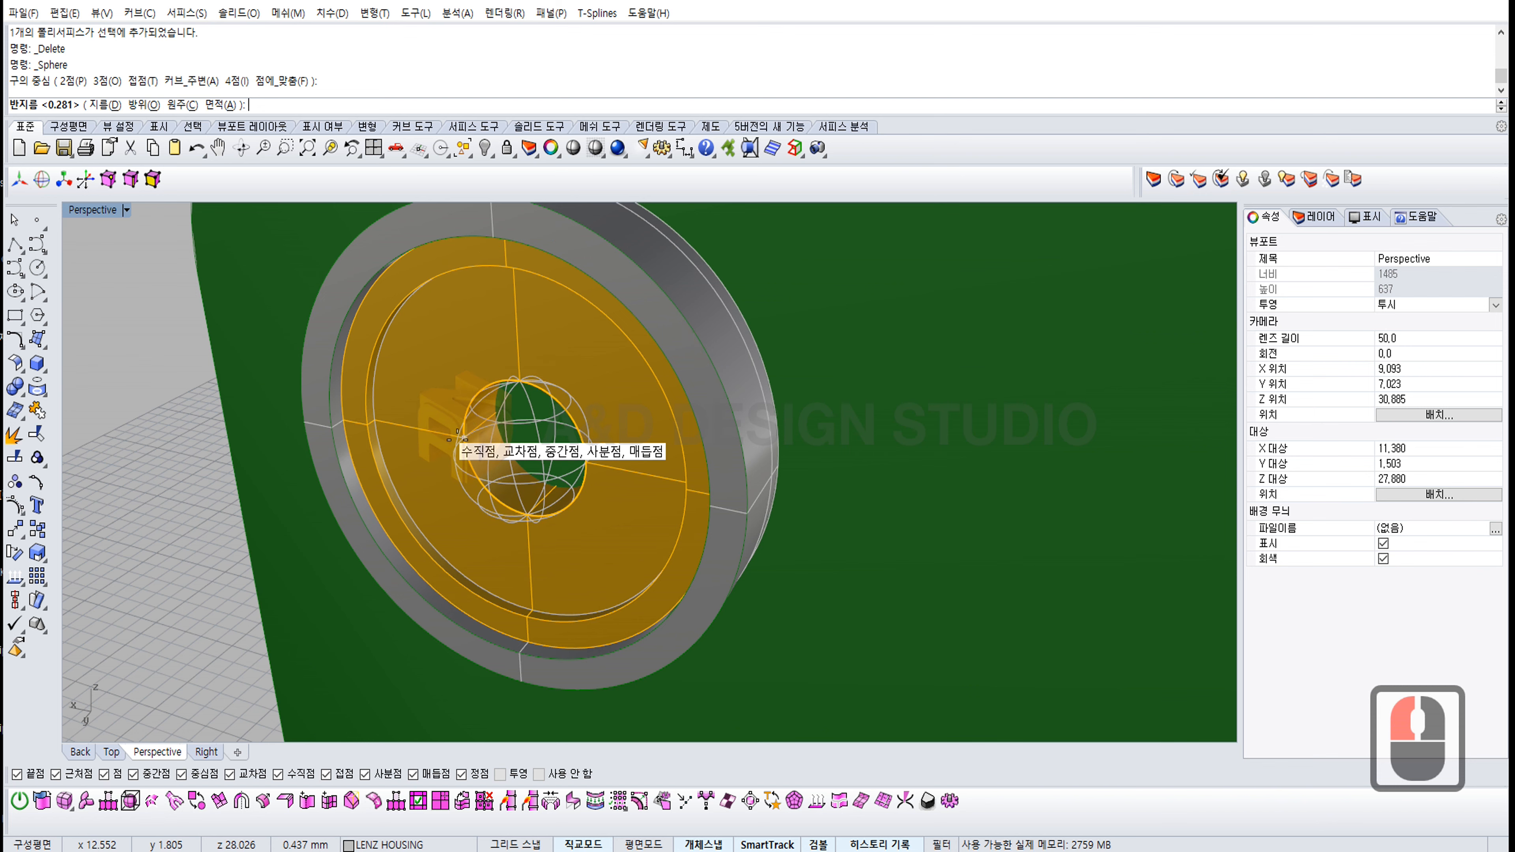
shift+click(457, 440)
Step: Flatten the sphere along the housing's axis with the gumball to form a thin lens in the centre hole
click(338, 527)
right_drag(656, 382, 586, 521)
click(531, 423)
drag(608, 418, 562, 447)
drag(495, 484, 508, 477)
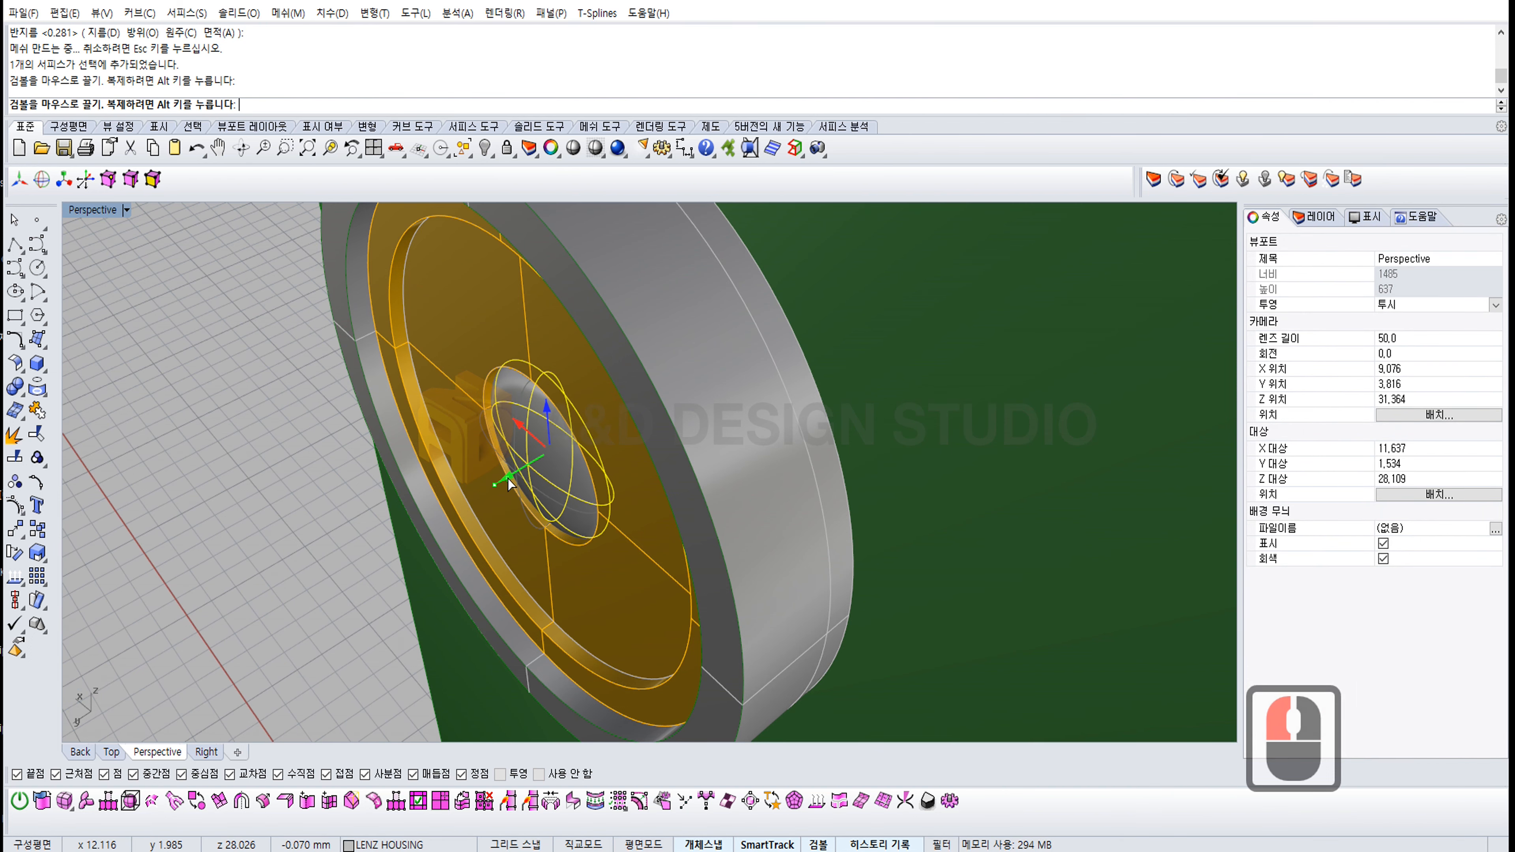
double_click(336, 533)
right_drag(335, 533, 668, 451)
right_drag(667, 451, 571, 527)
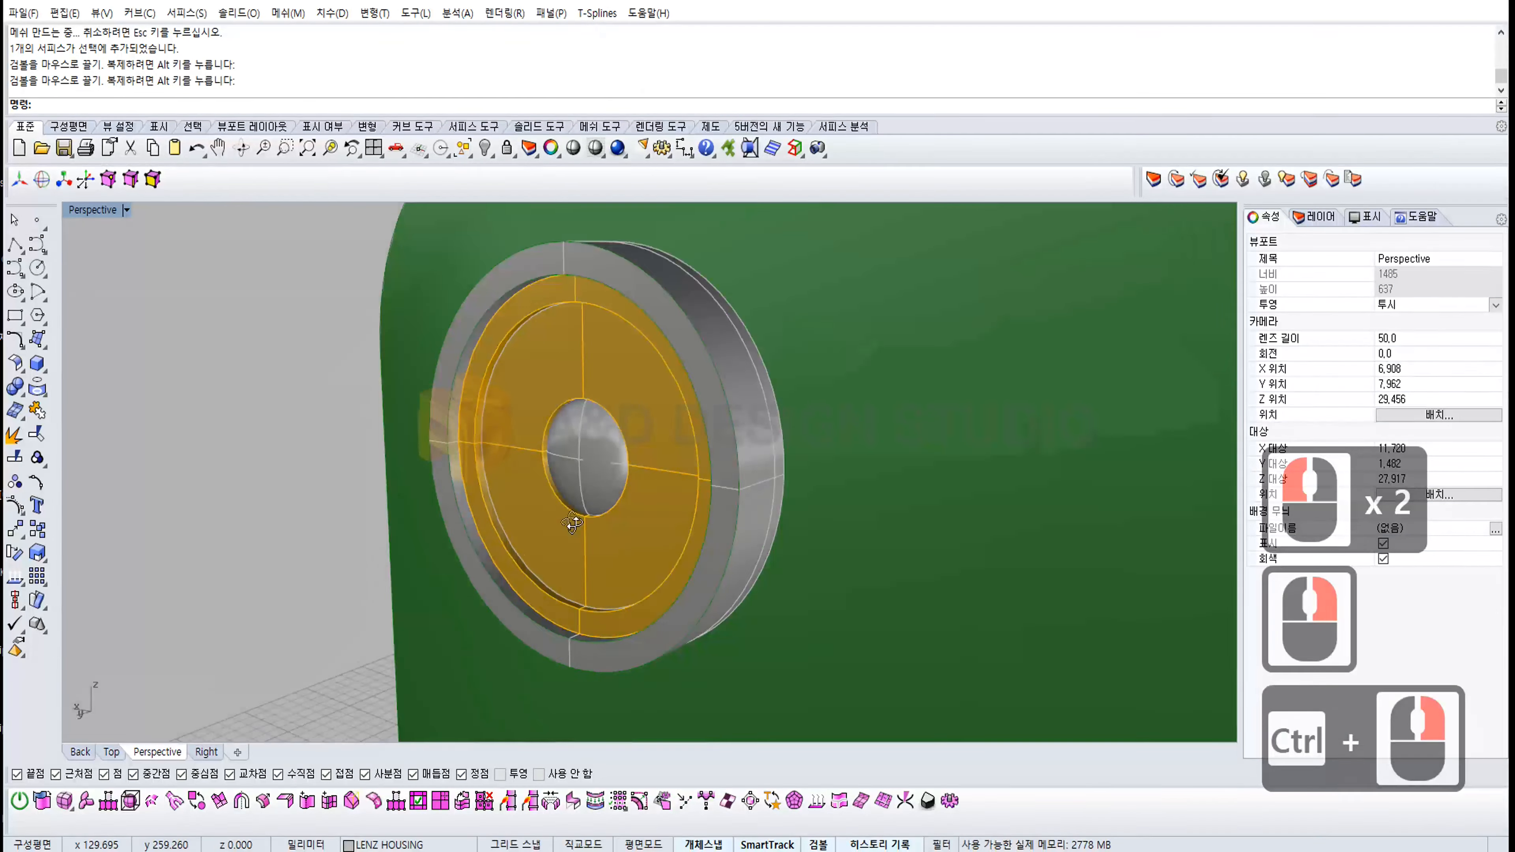
Step: Create a layer named ORI LENZ and set its colour to purple
click(1314, 220)
click(1251, 236)
text(ORI)
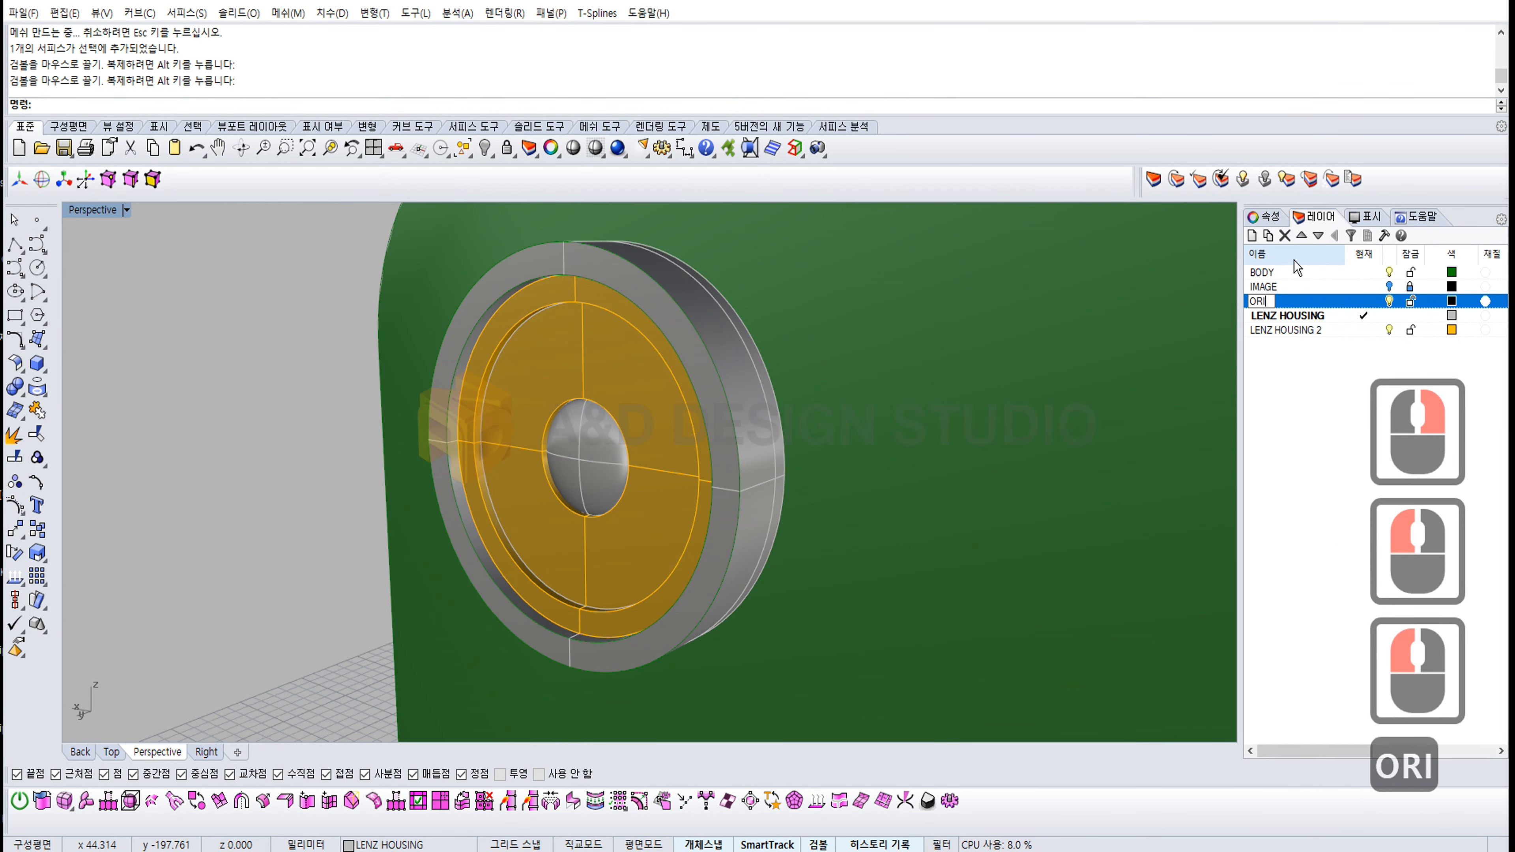
text( LENZ)
key(Return)
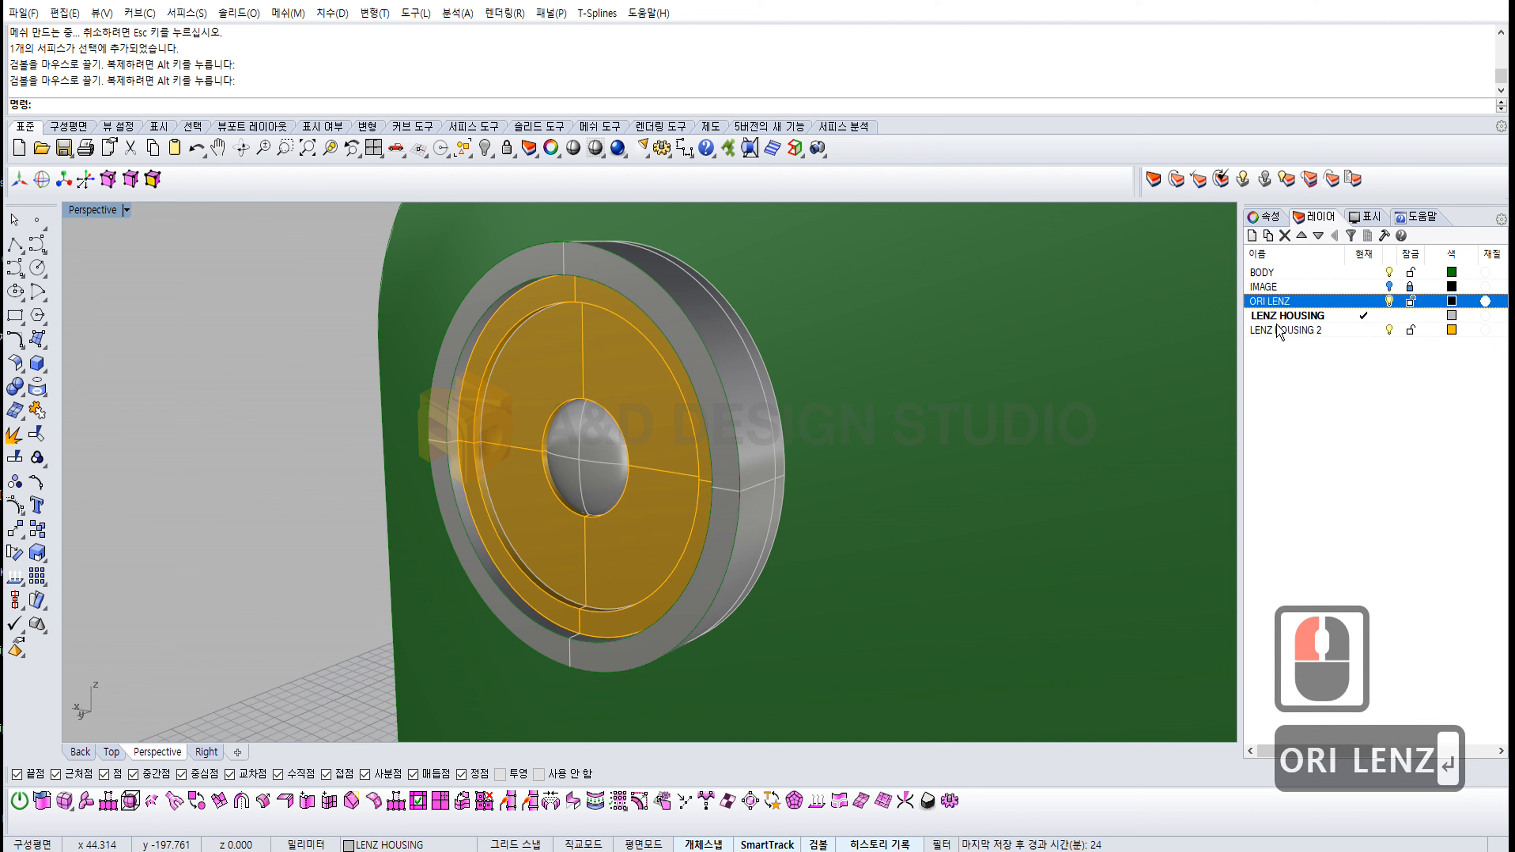
double_click(1452, 302)
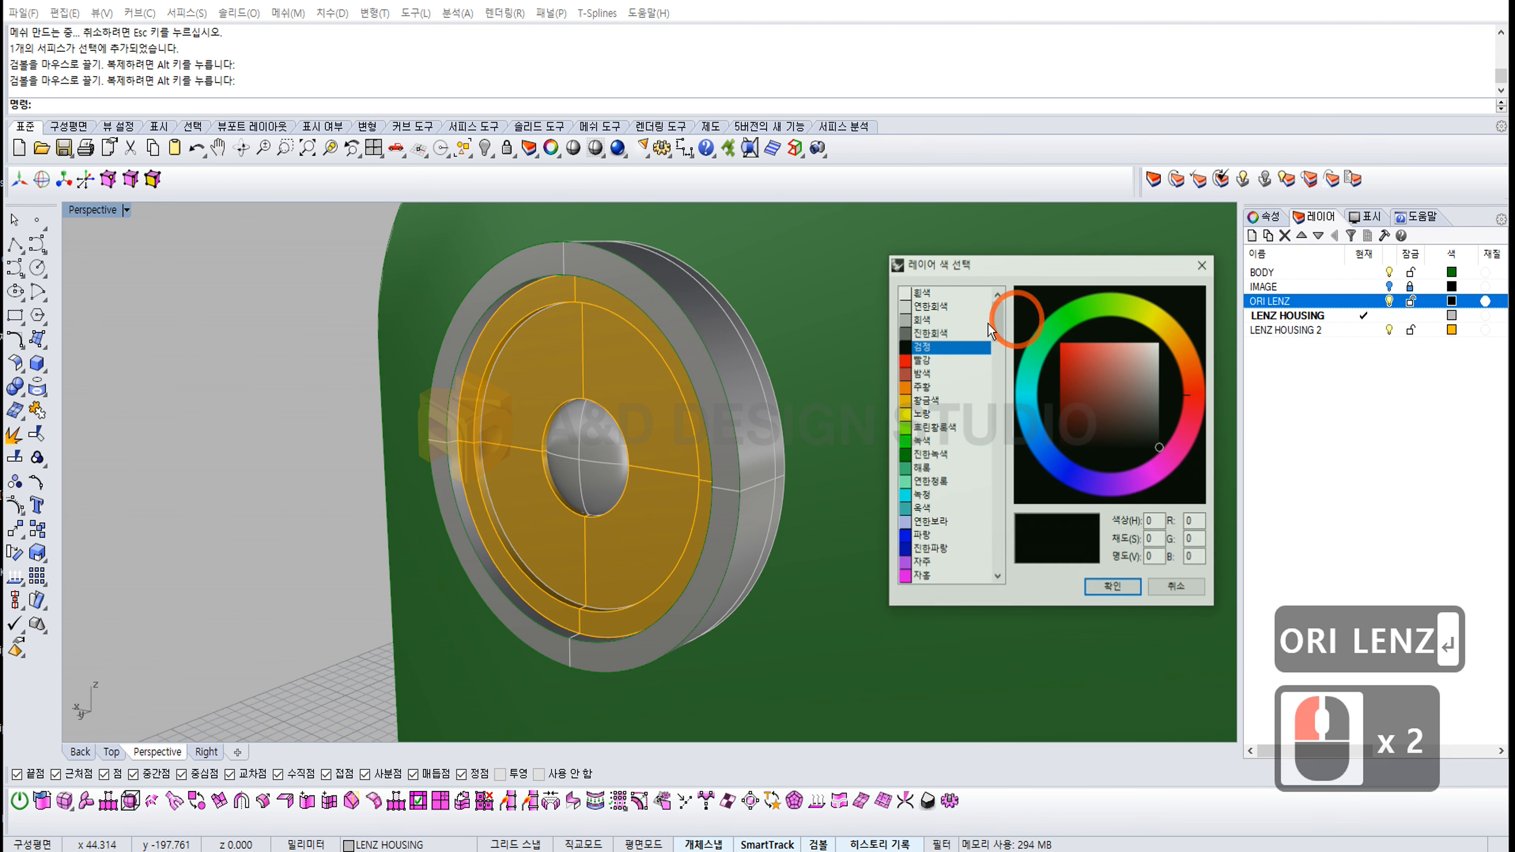
triple_click(922, 564)
Step: Assign the flattened lens in the centre hole to the ORI LENZ layer and clear the selection
click(596, 438)
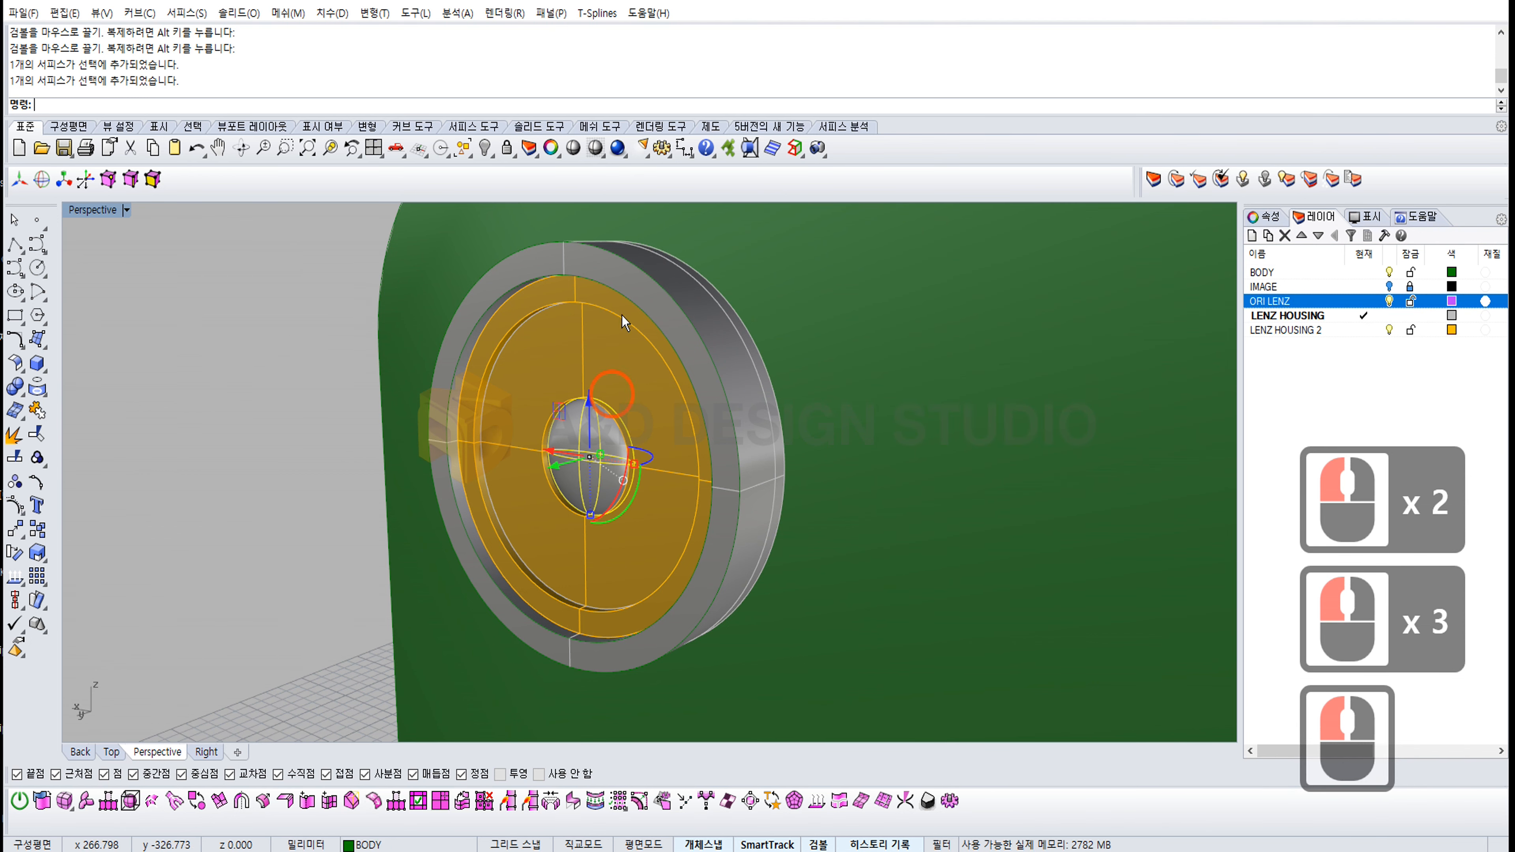
click(1264, 216)
click(1485, 316)
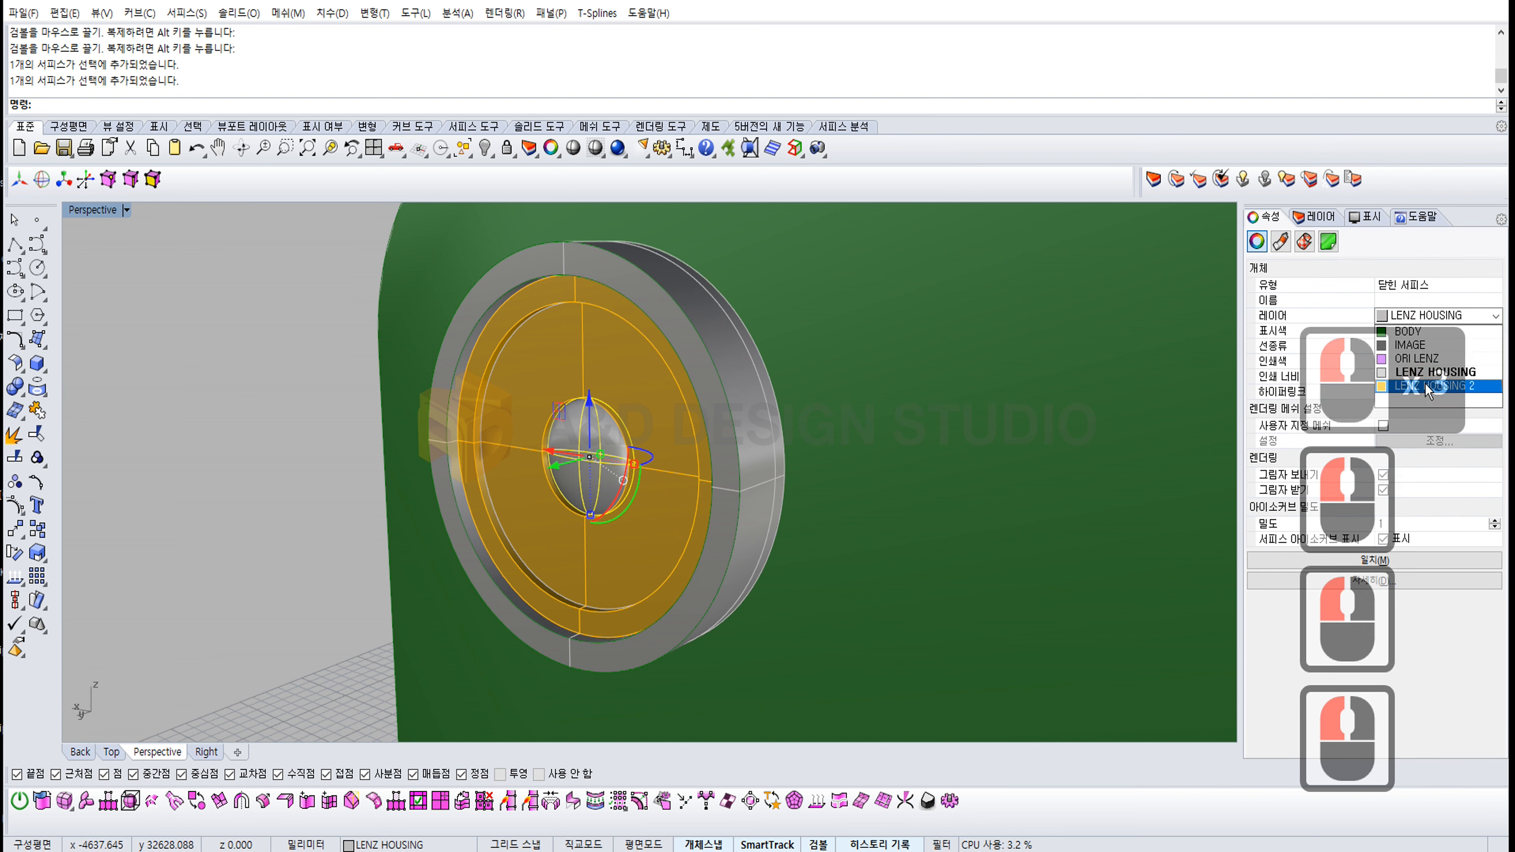
click(1418, 358)
click(1487, 316)
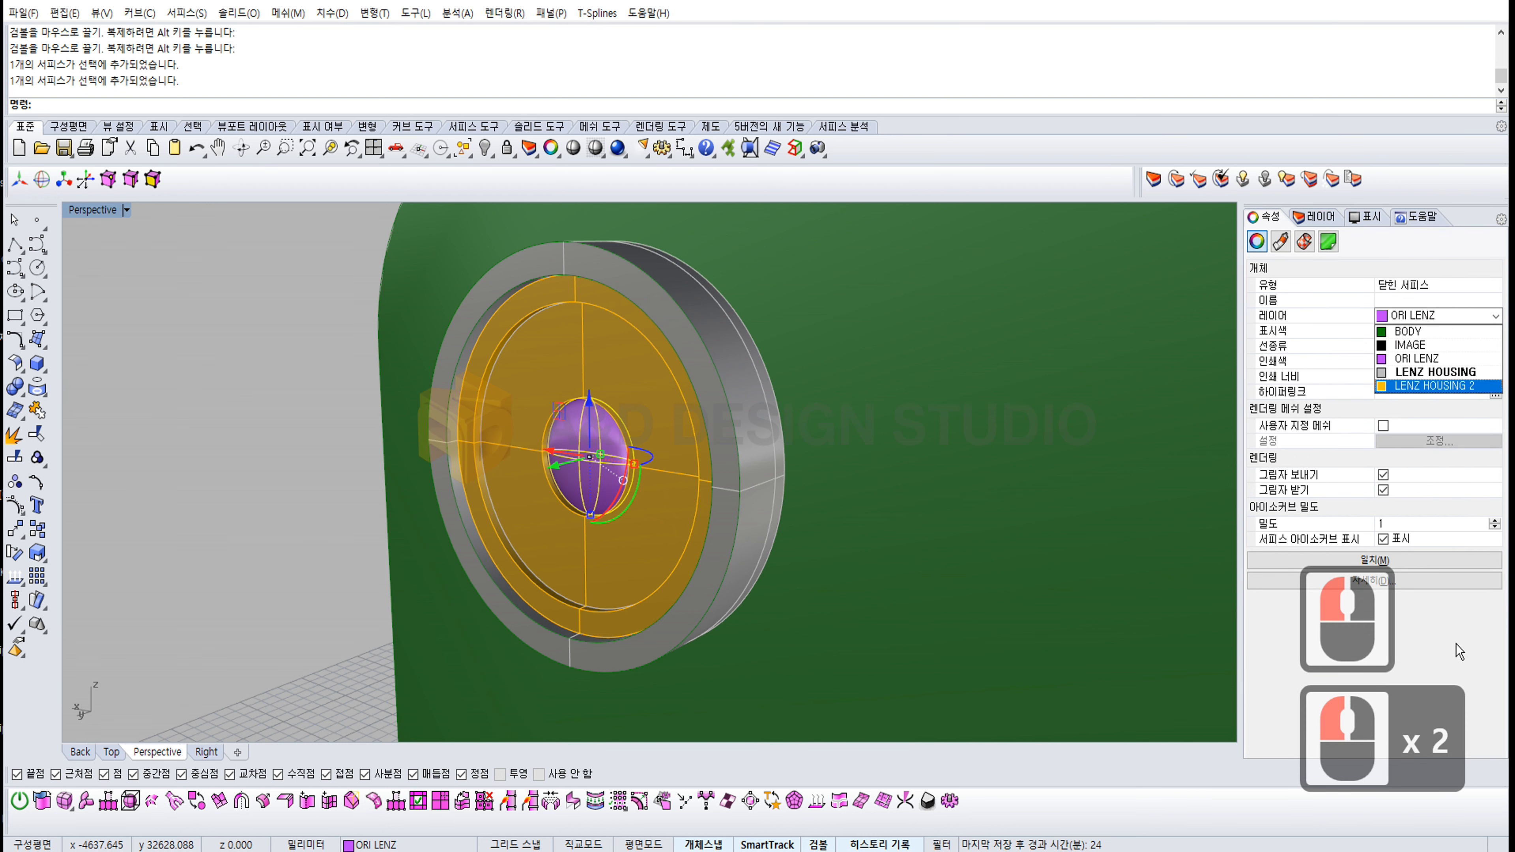
click(296, 482)
click(295, 482)
click(287, 433)
key(Escape)
click(288, 411)
click(587, 454)
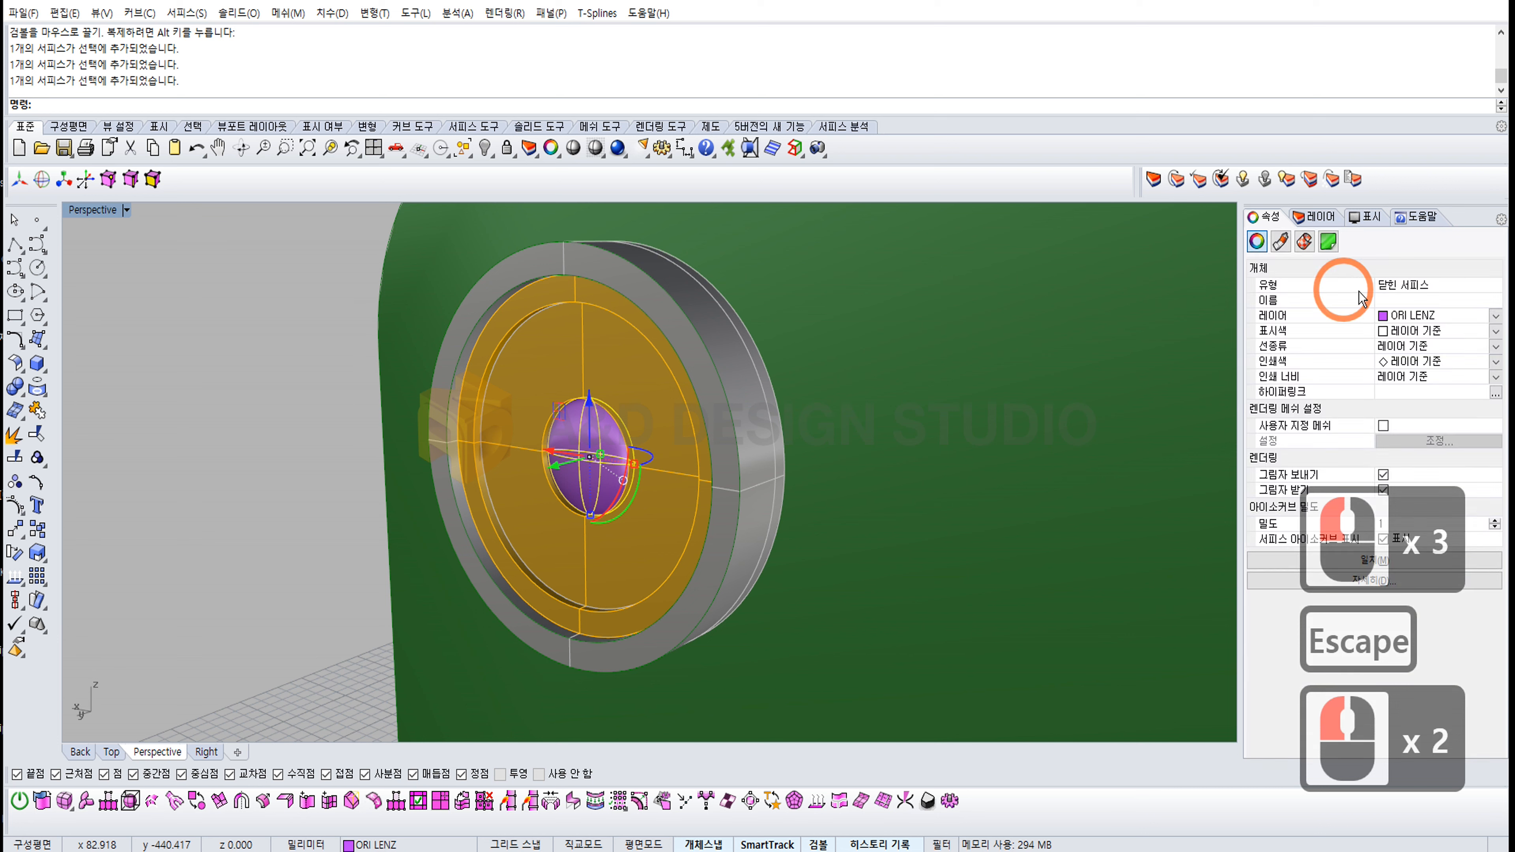
click(1488, 316)
click(91, 589)
key(Escape)
key(Escape)
Step: Show the IMAGE layer's reference photo and undo both the accidental object move and the layer visibility change
right_drag(268, 508, 485, 476)
ctrl+right_drag(602, 444, 632, 460)
click(1329, 220)
click(1389, 286)
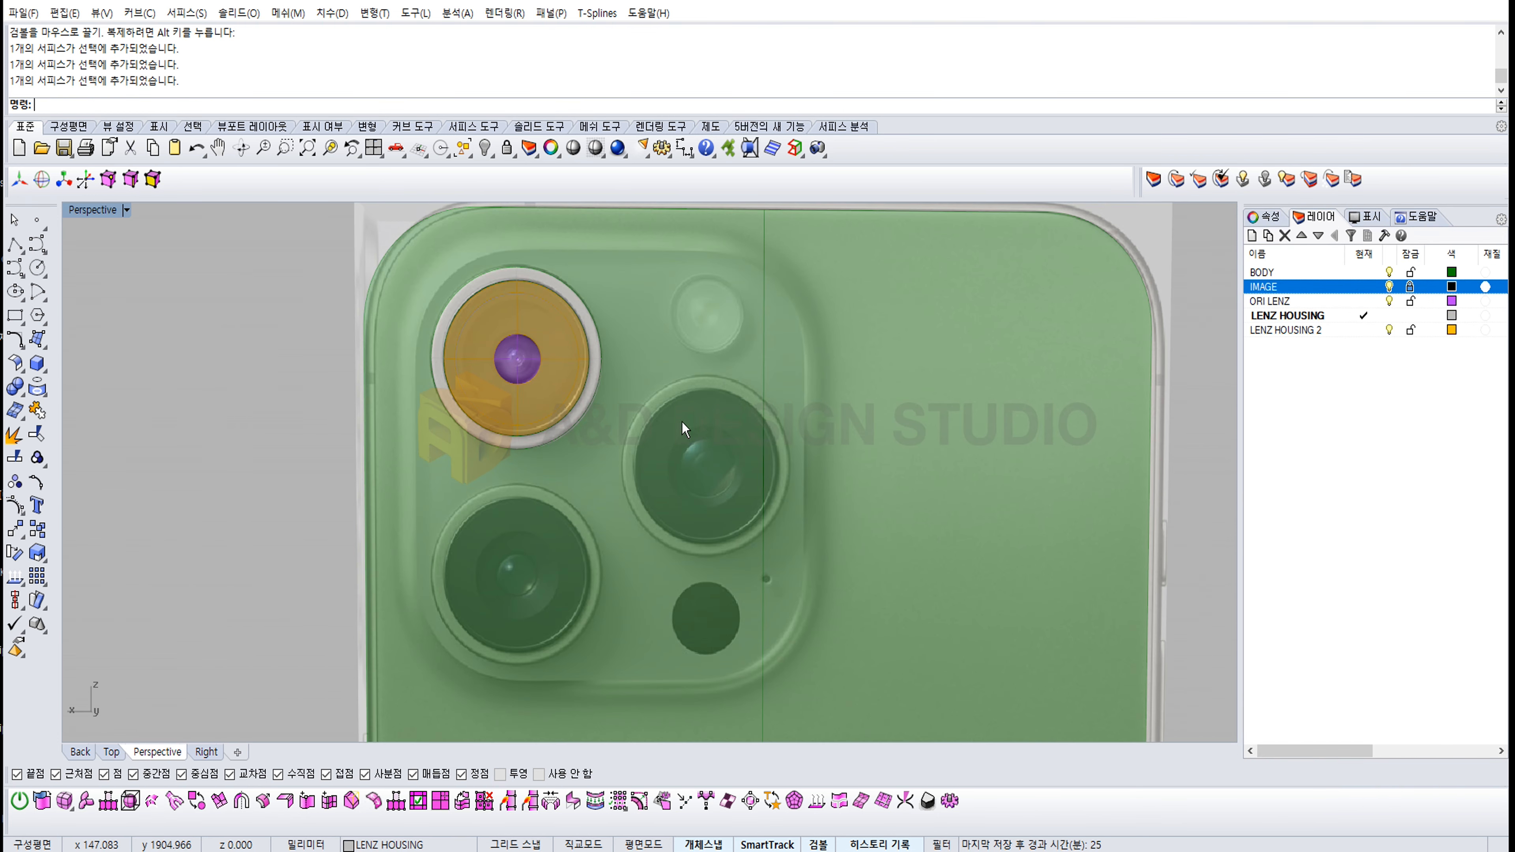
shift+right_drag(707, 422, 180, 357)
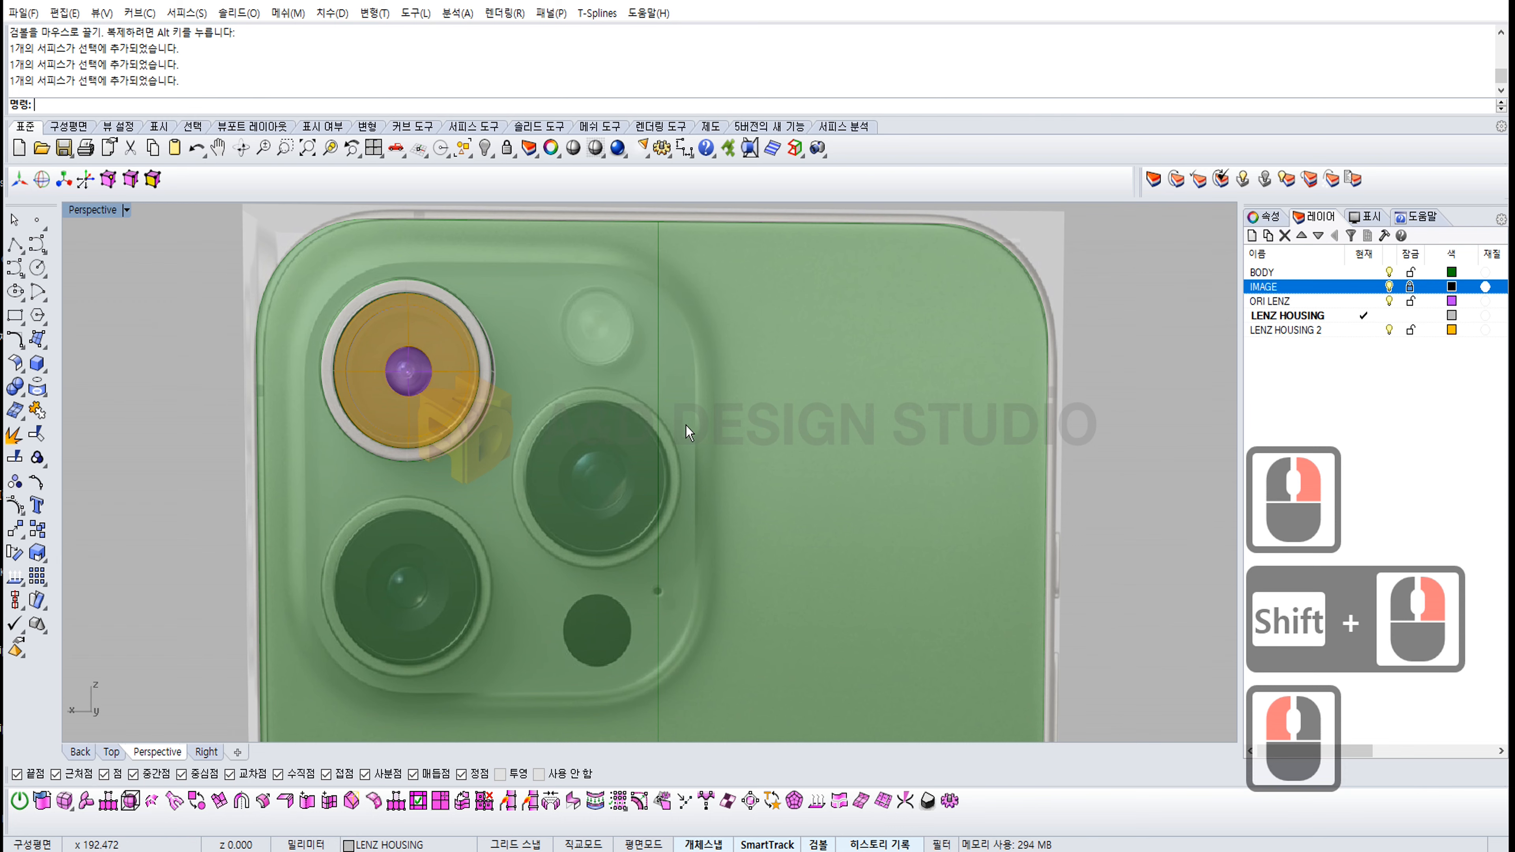
drag(292, 249, 360, 328)
key(ctrl+z)
click(308, 385)
ctrl+right_click(282, 394)
key(ctrl+z)
key(Escape)
key(Escape)
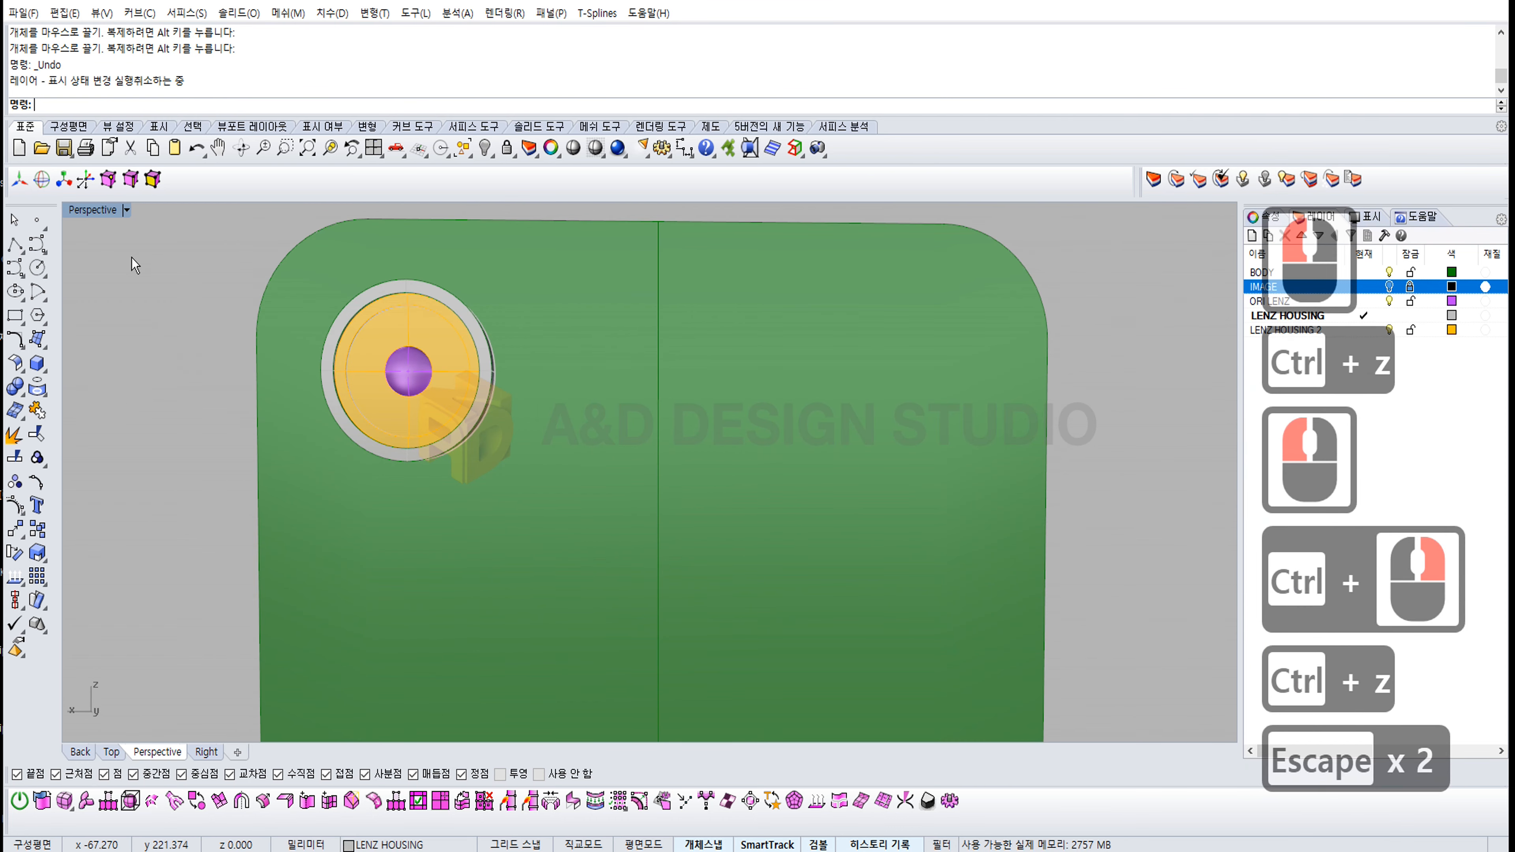
right_drag(517, 340, 471, 382)
ctrl+right_drag(471, 382, 471, 352)
shift+right_drag(471, 352, 515, 429)
click(645, 406)
shift+click(495, 382)
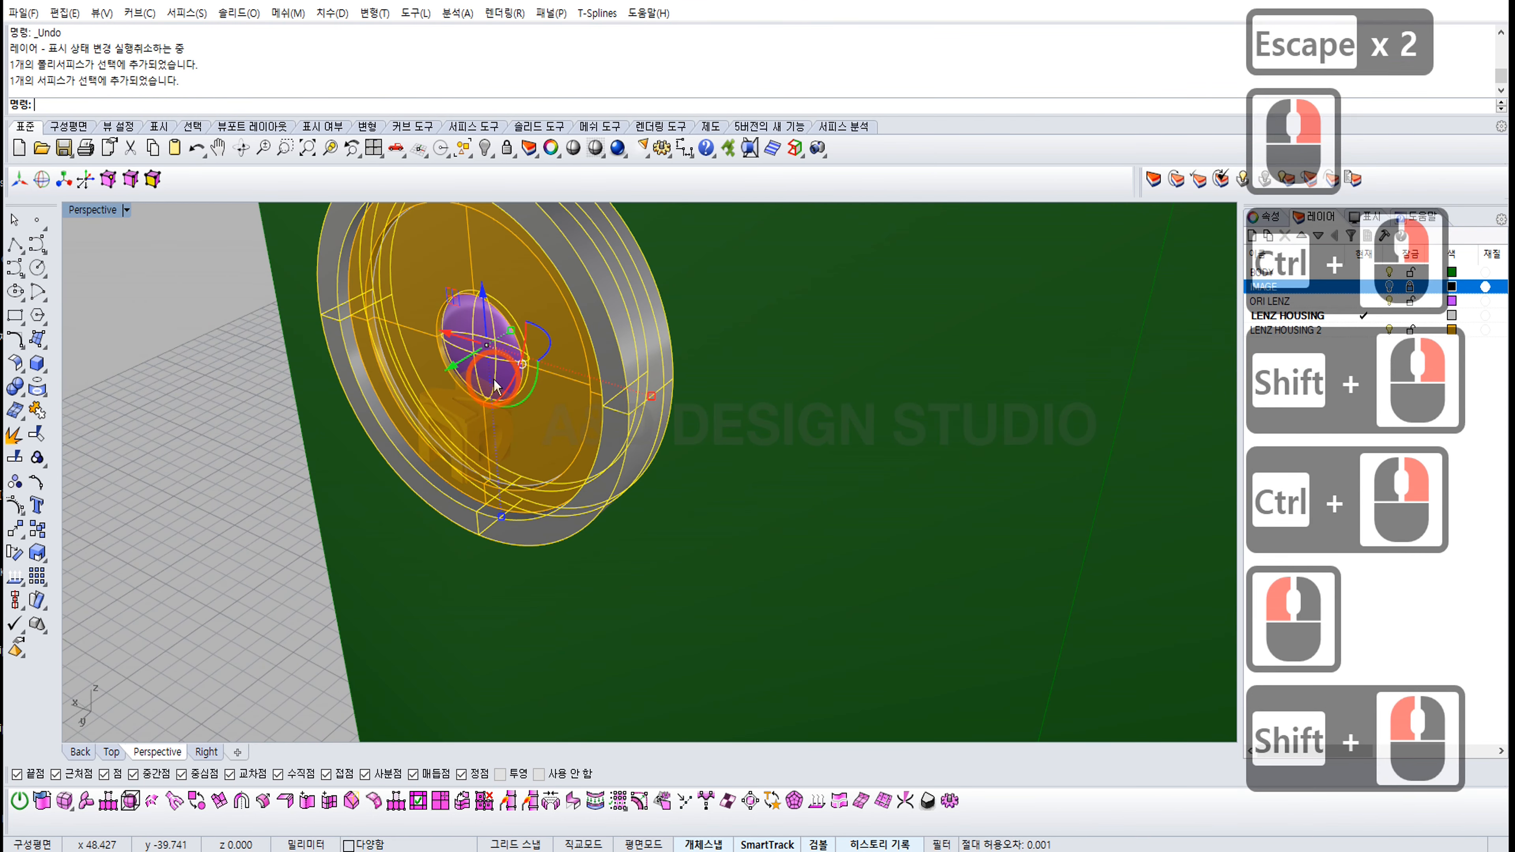
double_click(101, 212)
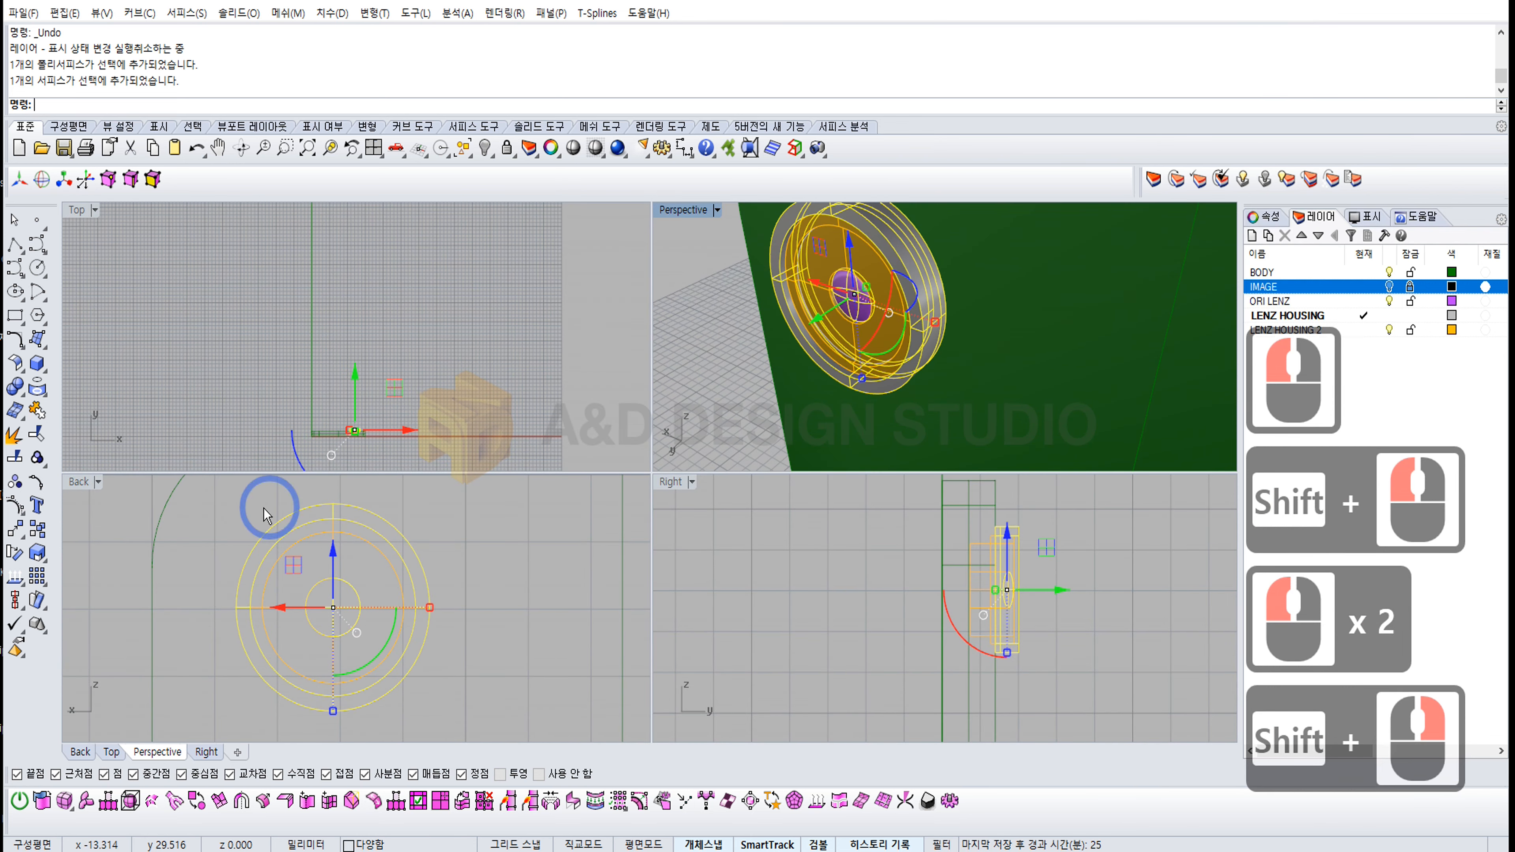
click(81, 483)
click(930, 268)
key(Escape)
Step: Show the IMAGE layer and compare the modelled lens with the three camera lenses in the reference photo
double_click(699, 212)
right_drag(710, 373, 799, 382)
ctrl+right_drag(799, 382, 805, 406)
shift+right_drag(805, 406, 864, 367)
right_drag(864, 367, 920, 349)
click(1387, 288)
ctrl+right_drag(484, 352, 656, 418)
shift+right_drag(656, 418, 590, 371)
ctrl+right_drag(589, 371, 592, 341)
click(589, 339)
click(554, 478)
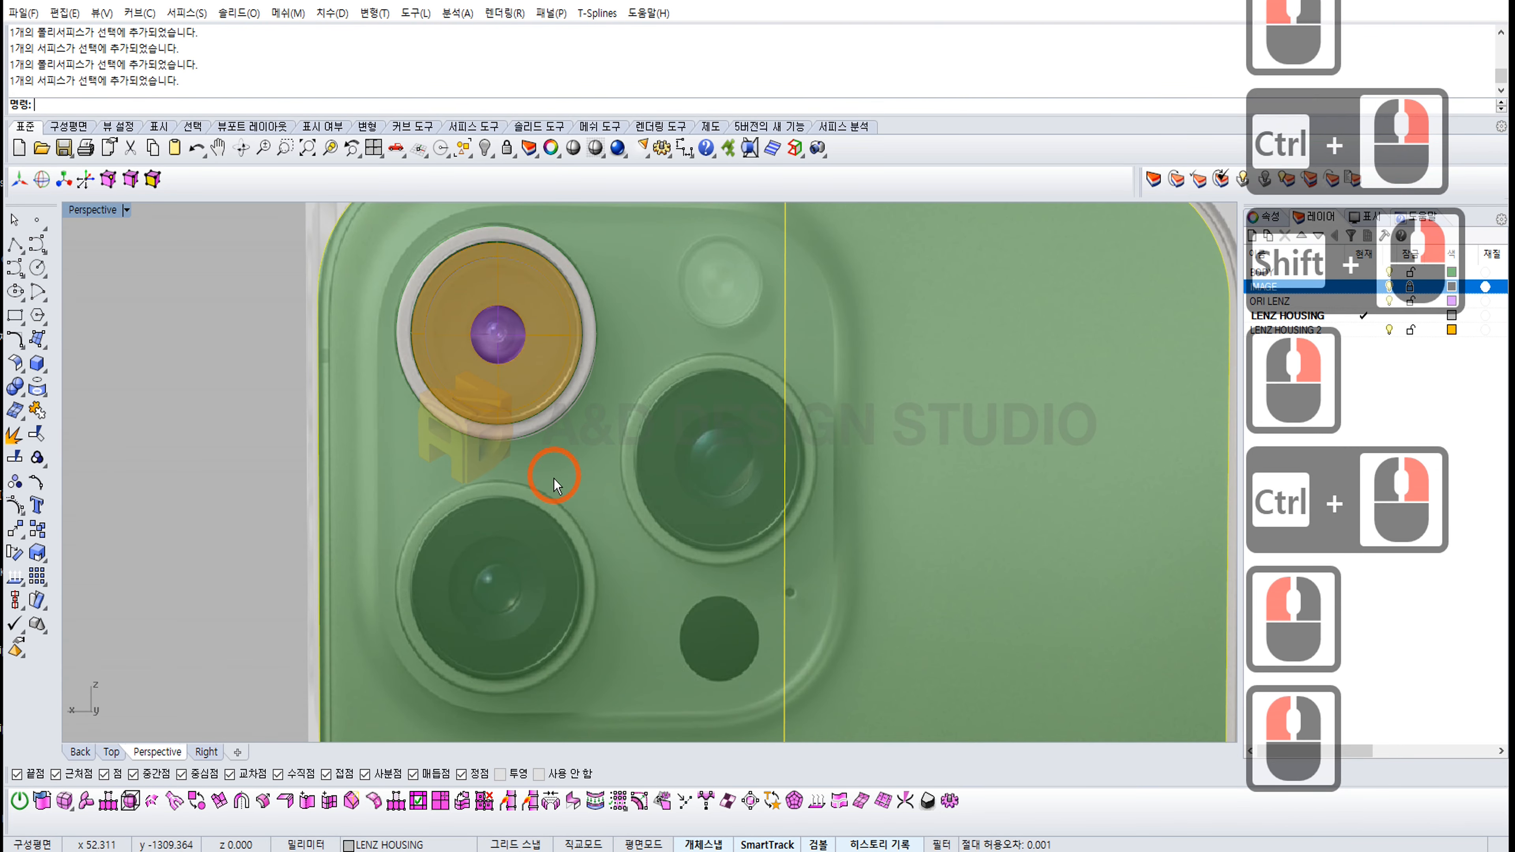
click(512, 360)
click(723, 461)
click(507, 568)
click(501, 583)
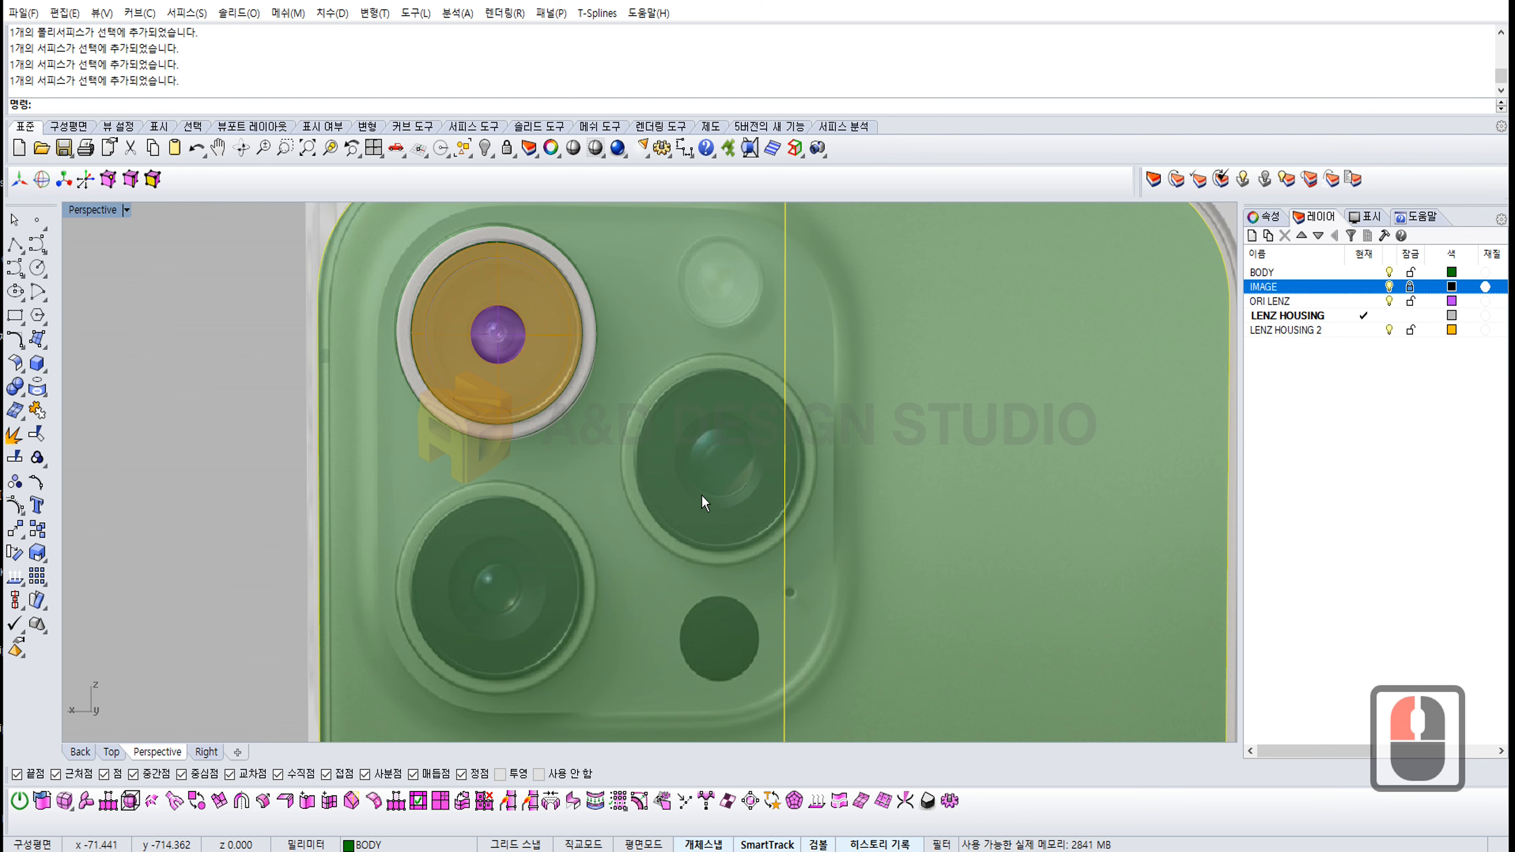
ctrl+right_drag(587, 395, 587, 380)
click(587, 365)
click(583, 338)
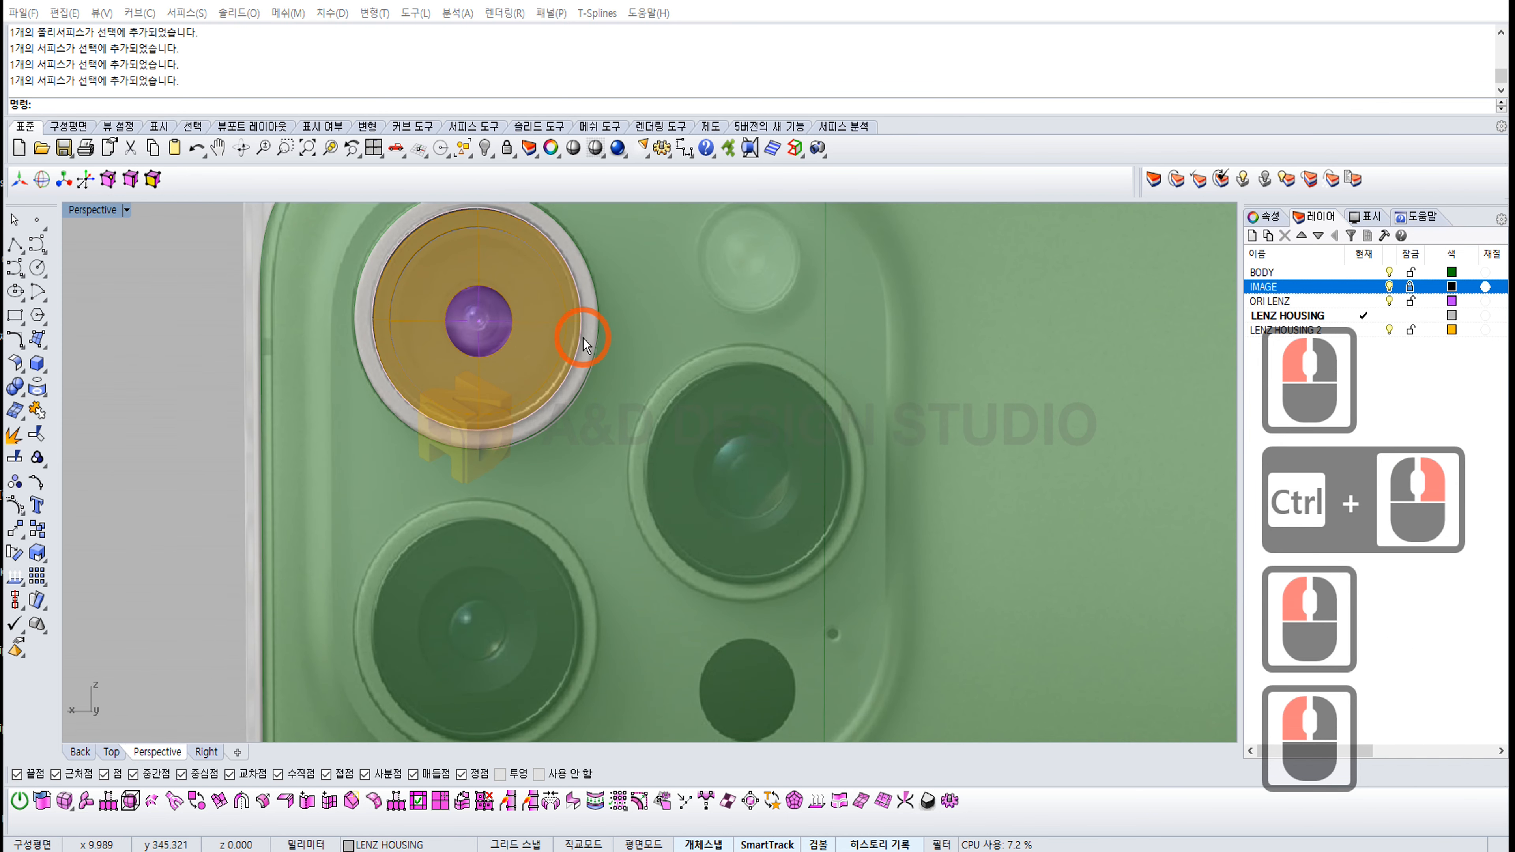
click(488, 316)
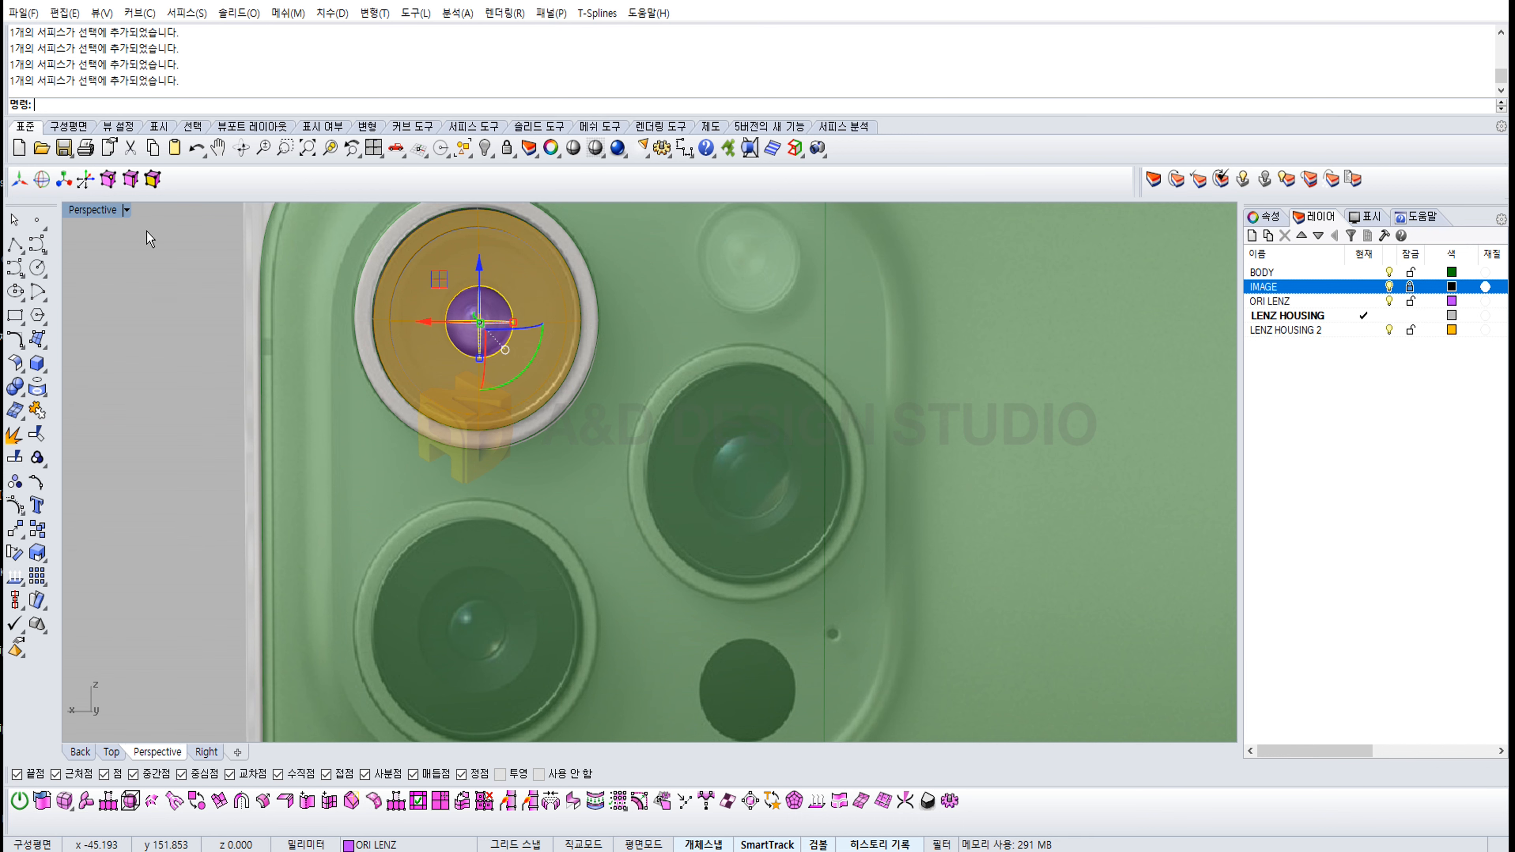
double_click(92, 210)
double_click(192, 460)
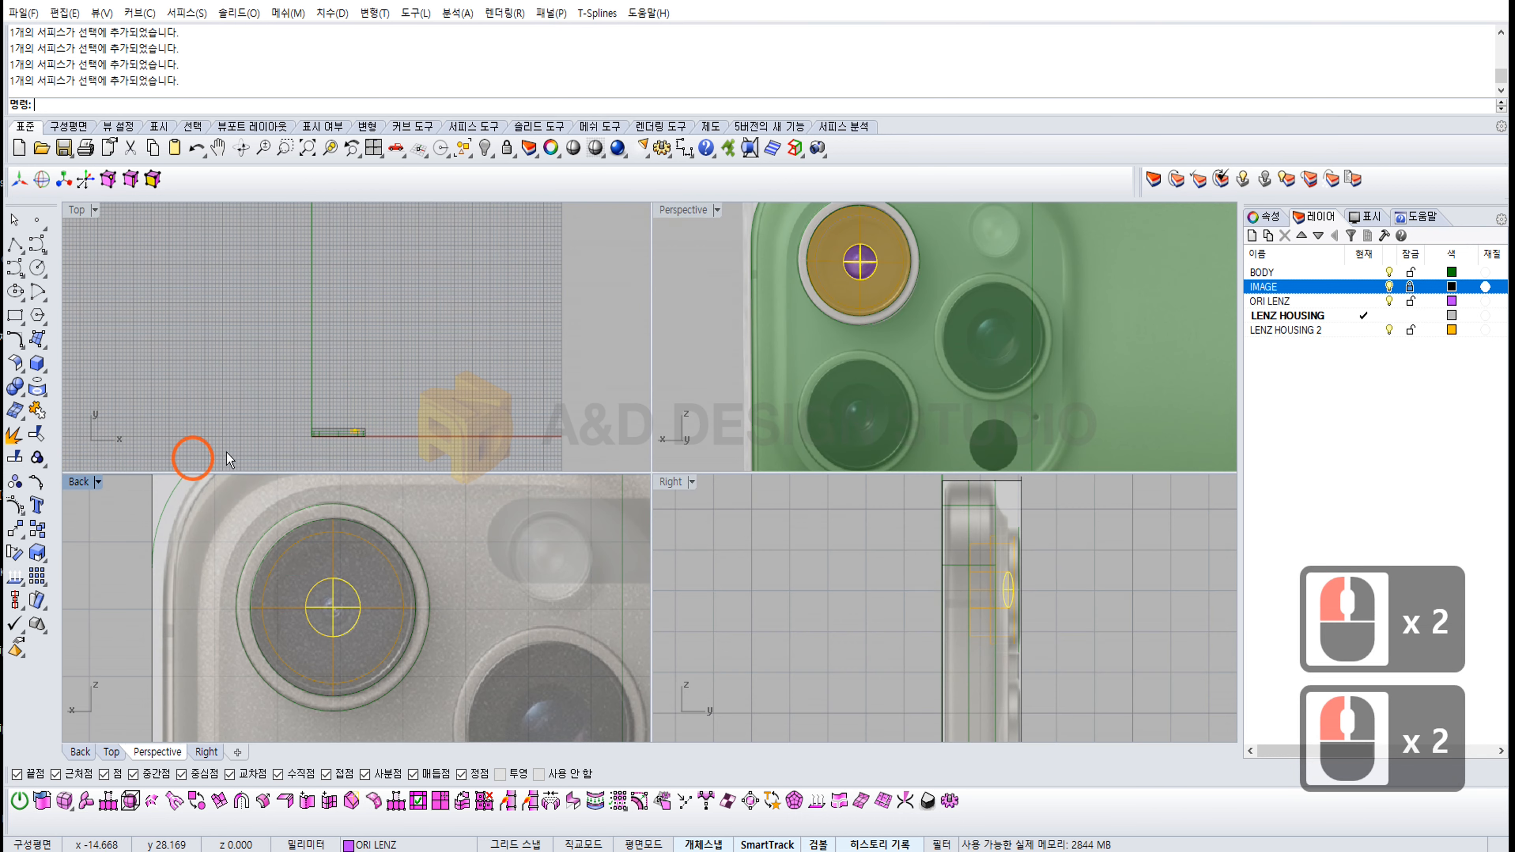
Step: Hide the IMAGE layer and try selecting the outer lens housing together with the lens in the Perspective view
shift+right_drag(786, 408, 569, 355)
double_click(81, 210)
right_drag(945, 230, 847, 358)
right_drag(847, 358, 894, 352)
click(1388, 286)
ctrl+right_drag(801, 316, 798, 296)
click(788, 373)
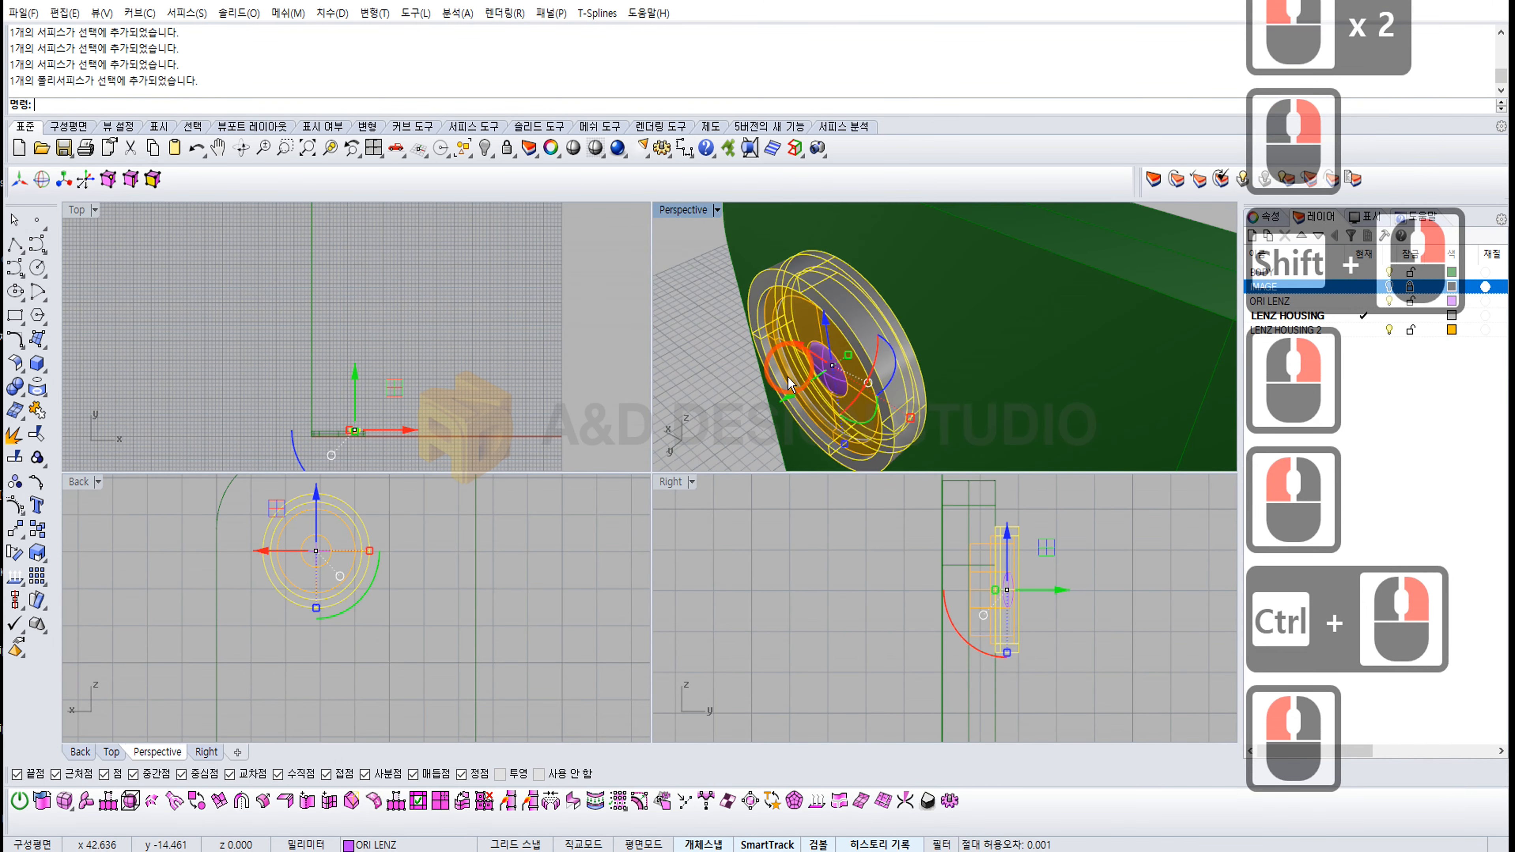
shift+right_drag(790, 372, 850, 296)
ctrl+right_drag(850, 296, 859, 262)
shift+click(917, 292)
right_drag(724, 348, 728, 349)
click(728, 349)
key(Escape)
key(Escape)
Step: Copy the outer lens housing and lens in the Back view onto the photo's middle camera lens, with the IMAGE layer shown
click(1045, 304)
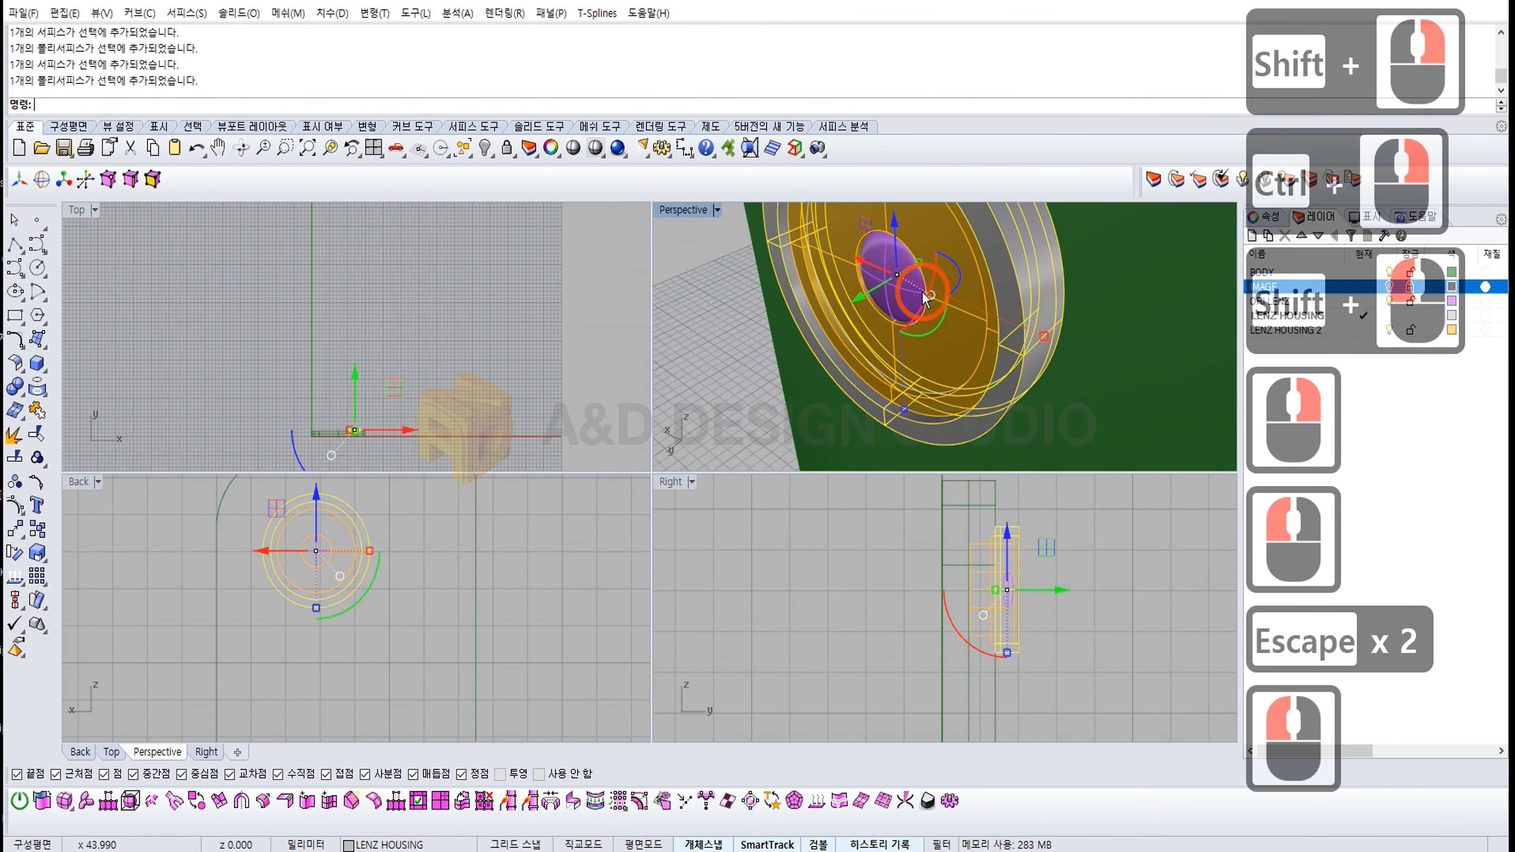
shift+click(909, 285)
double_click(80, 482)
ctrl+right_drag(839, 373, 838, 418)
shift+right_drag(839, 418, 820, 387)
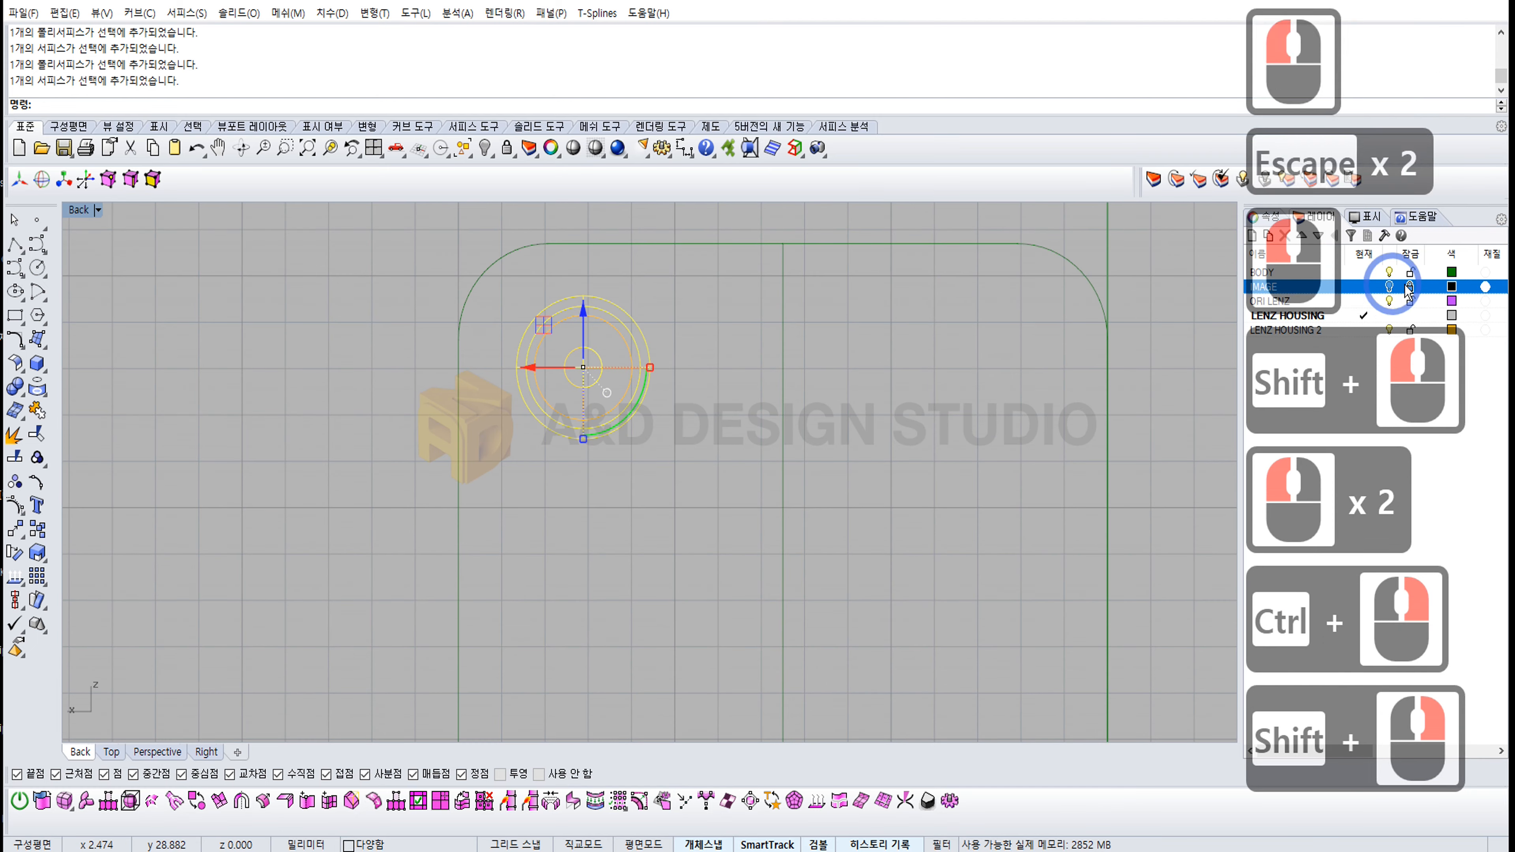
click(1389, 286)
shift+right_drag(634, 424, 615, 406)
key(ctrl+c)
key(ctrl+v)
drag(604, 311, 754, 398)
Step: Paste another copy of the outer housing and lens and move it onto the photo's lower camera lens, below the original
key(ctrl+c)
key(ctrl+v)
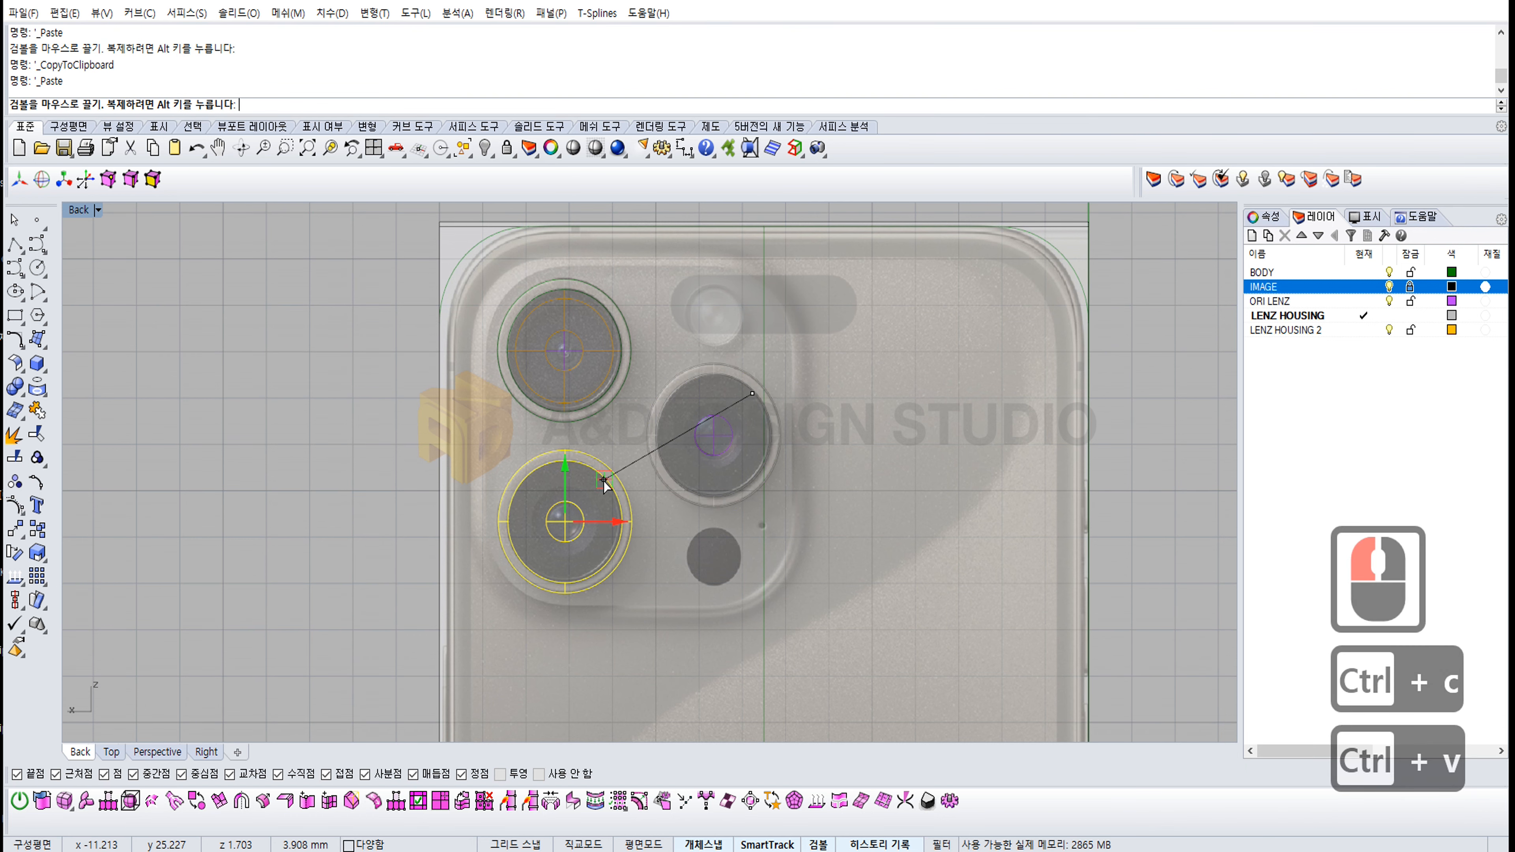
drag(603, 480, 603, 479)
click(785, 484)
Step: Enlarge the middle camera's lens copy uniformly with the gumball to match the lens in the reference photo
ctrl+right_drag(757, 484, 619, 409)
shift+right_drag(452, 532, 636, 425)
click(634, 445)
ctrl+right_drag(723, 393, 805, 465)
shift+right_drag(1014, 269, 786, 452)
ctrl+right_drag(786, 453, 739, 382)
click(735, 440)
shift+drag(753, 462, 760, 463)
ctrl+right_drag(704, 360, 649, 429)
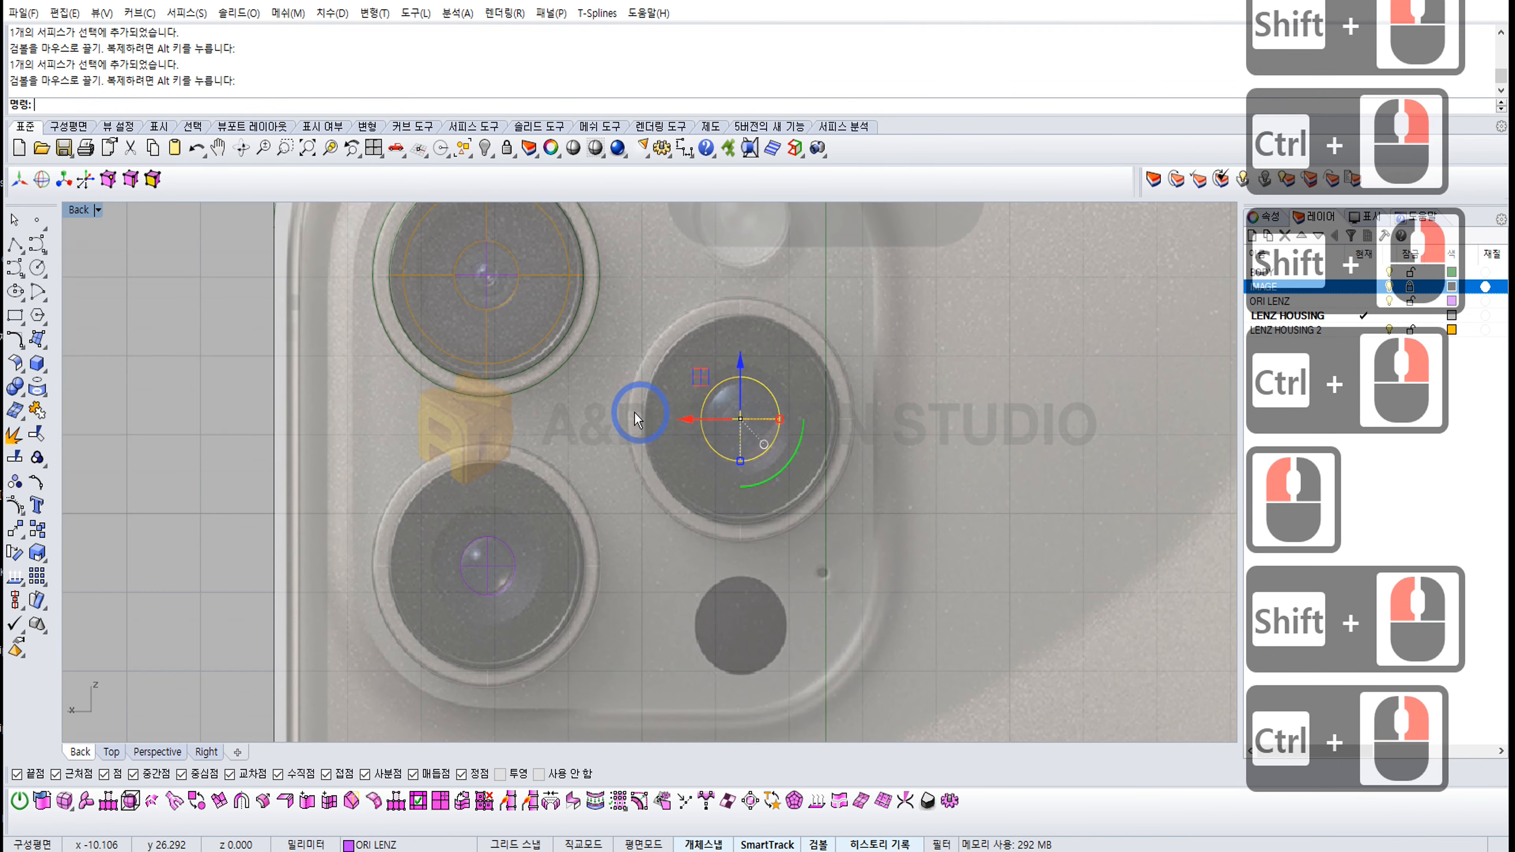
click(476, 389)
Step: Examine the three lens assemblies in the Perspective view, with the IMAGE layer hidden
double_click(80, 211)
double_click(679, 215)
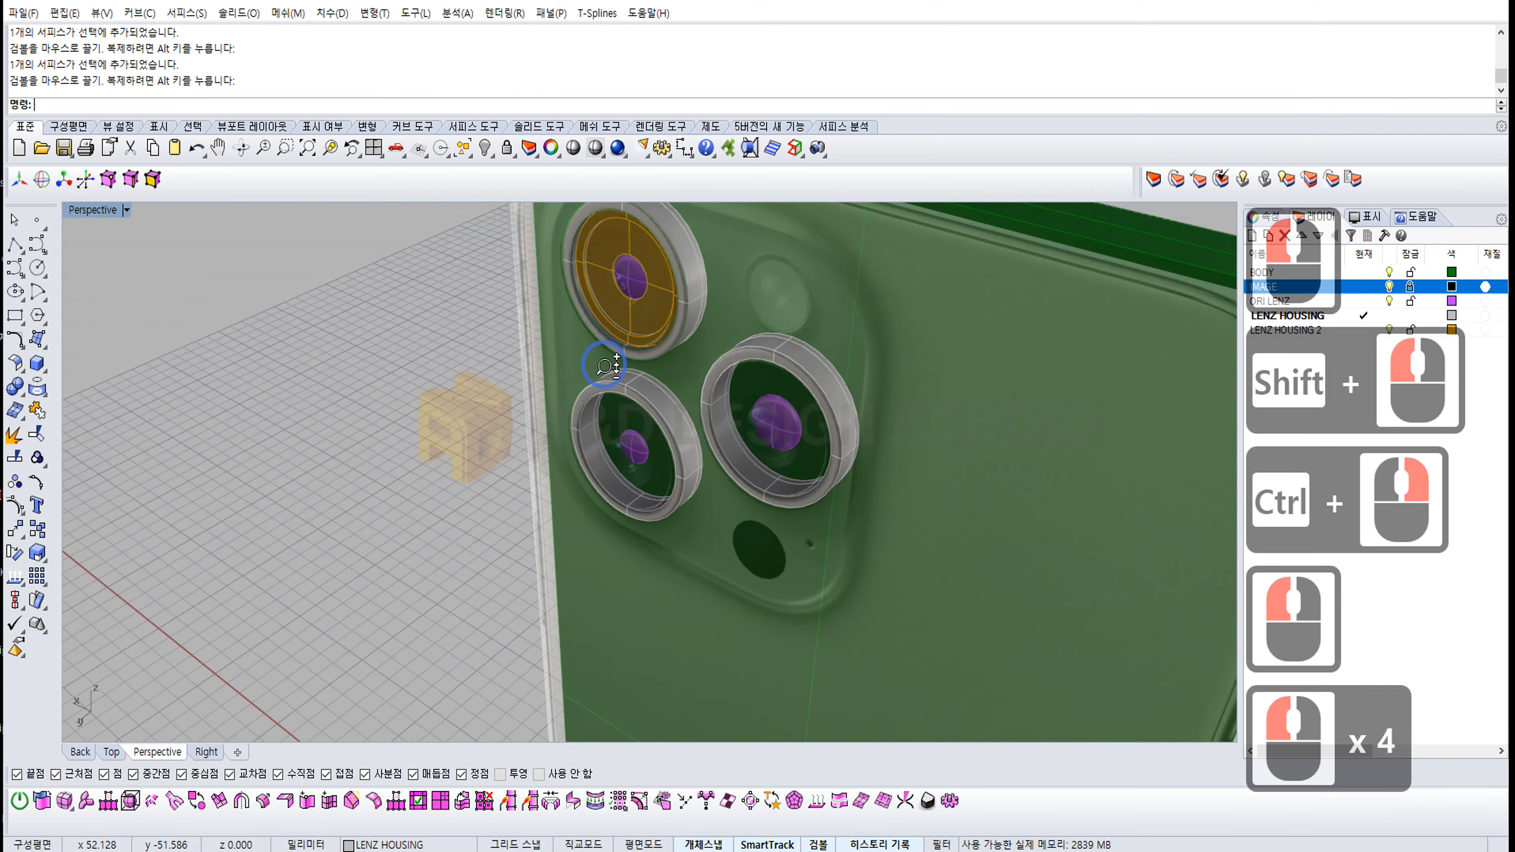
ctrl+right_drag(638, 302, 637, 406)
right_drag(764, 352, 706, 349)
double_click(77, 212)
ctrl+right_drag(531, 525, 531, 558)
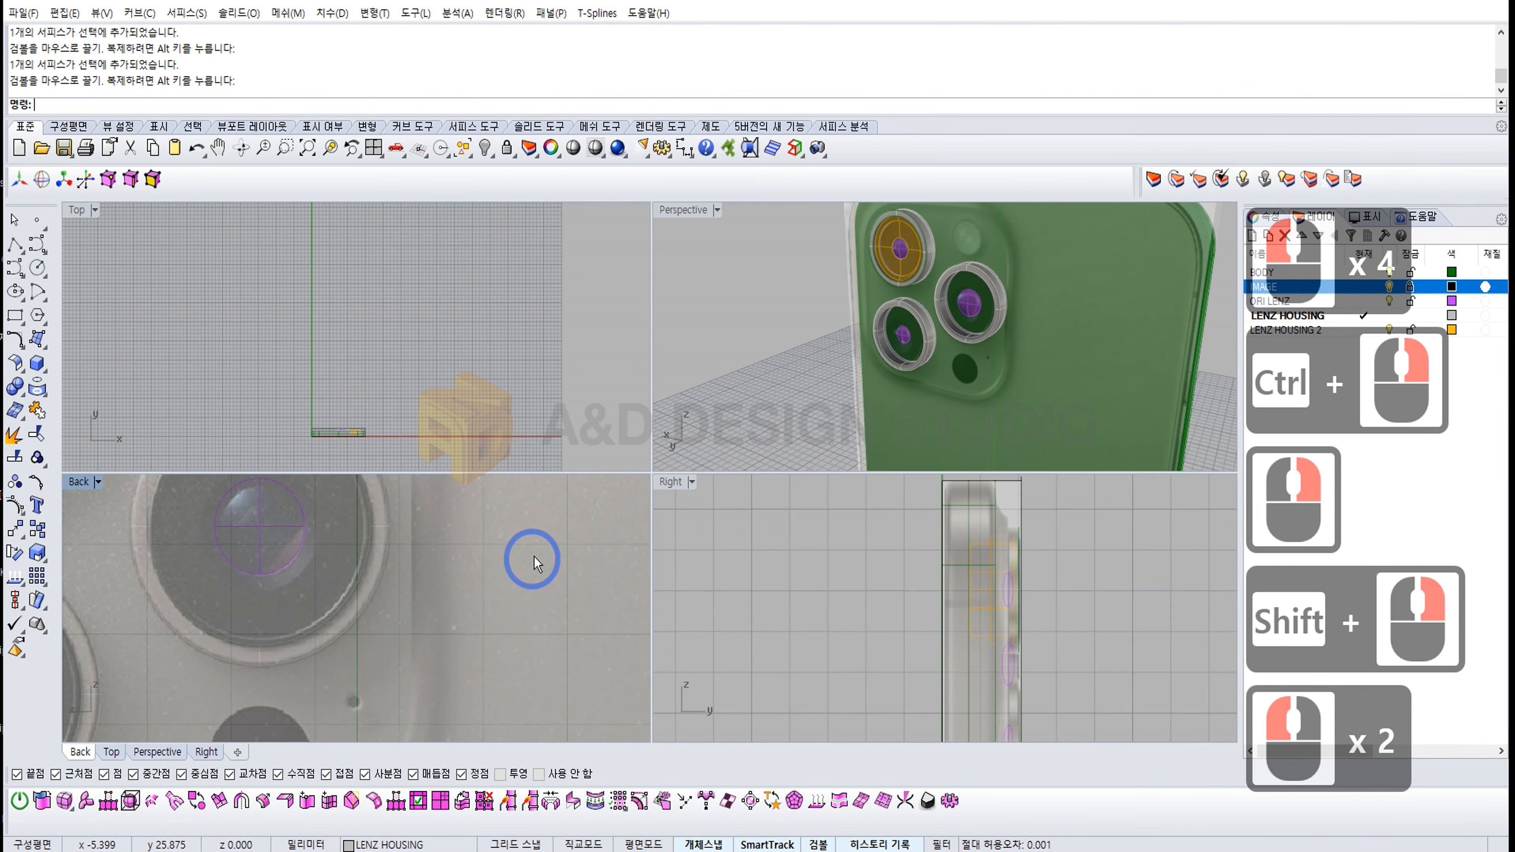
double_click(686, 213)
ctrl+right_drag(696, 419, 769, 334)
shift+right_drag(769, 334, 693, 416)
click(1389, 286)
shift+right_drag(585, 362, 558, 334)
key(Escape)
key(Escape)
Step: Show the IMAGE layer and draw a circle about 2.64 mm in diameter in the Back view, centred on the middle camera's lens
double_click(90, 209)
double_click(85, 483)
ctrl+right_drag(670, 381, 681, 443)
ctrl+right_drag(681, 443, 693, 311)
click(1389, 286)
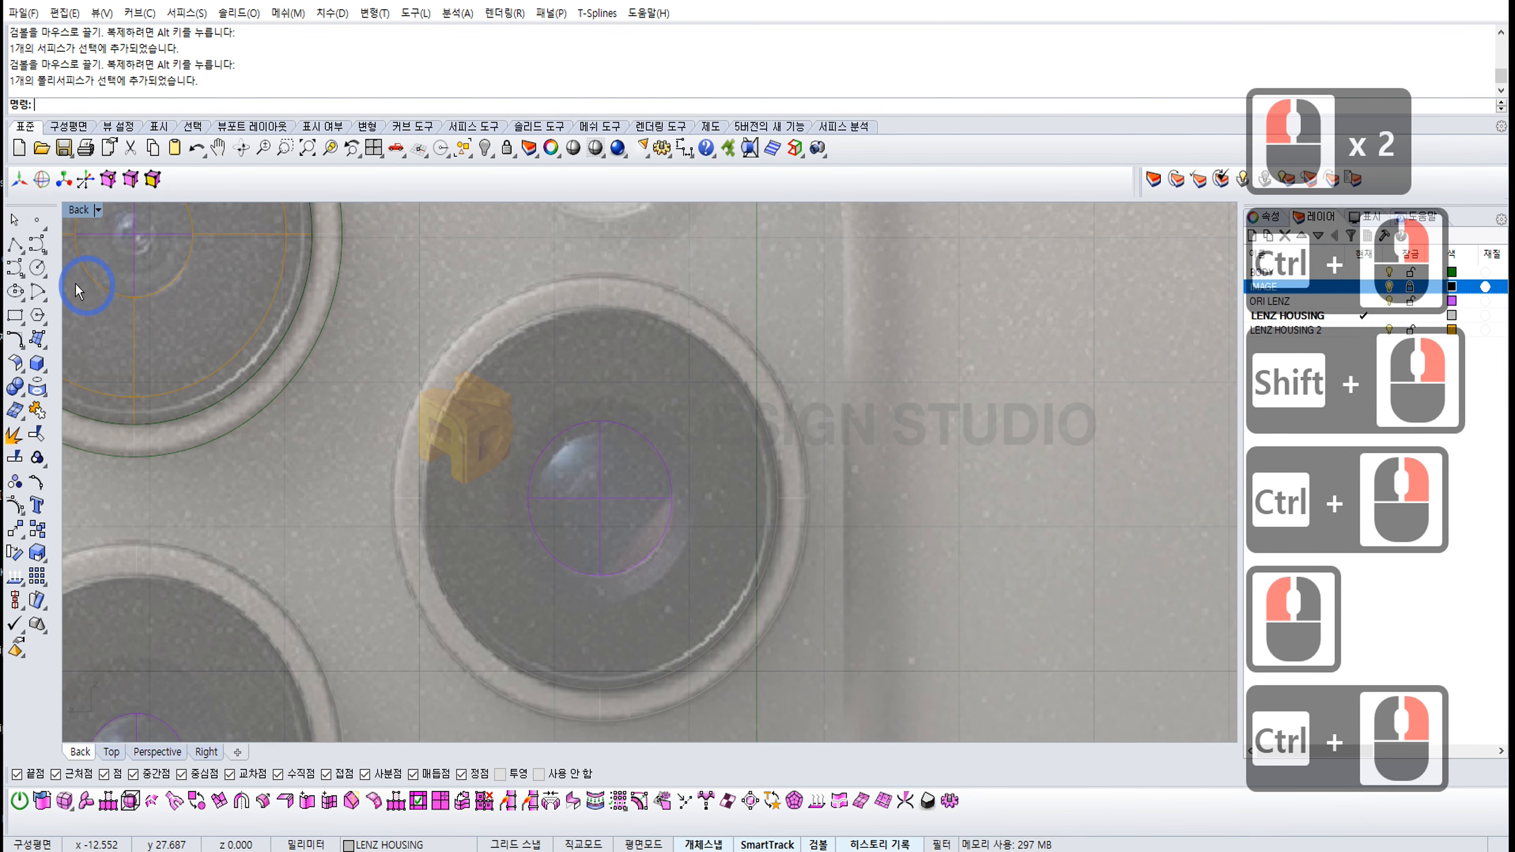
click(37, 268)
click(599, 497)
click(495, 353)
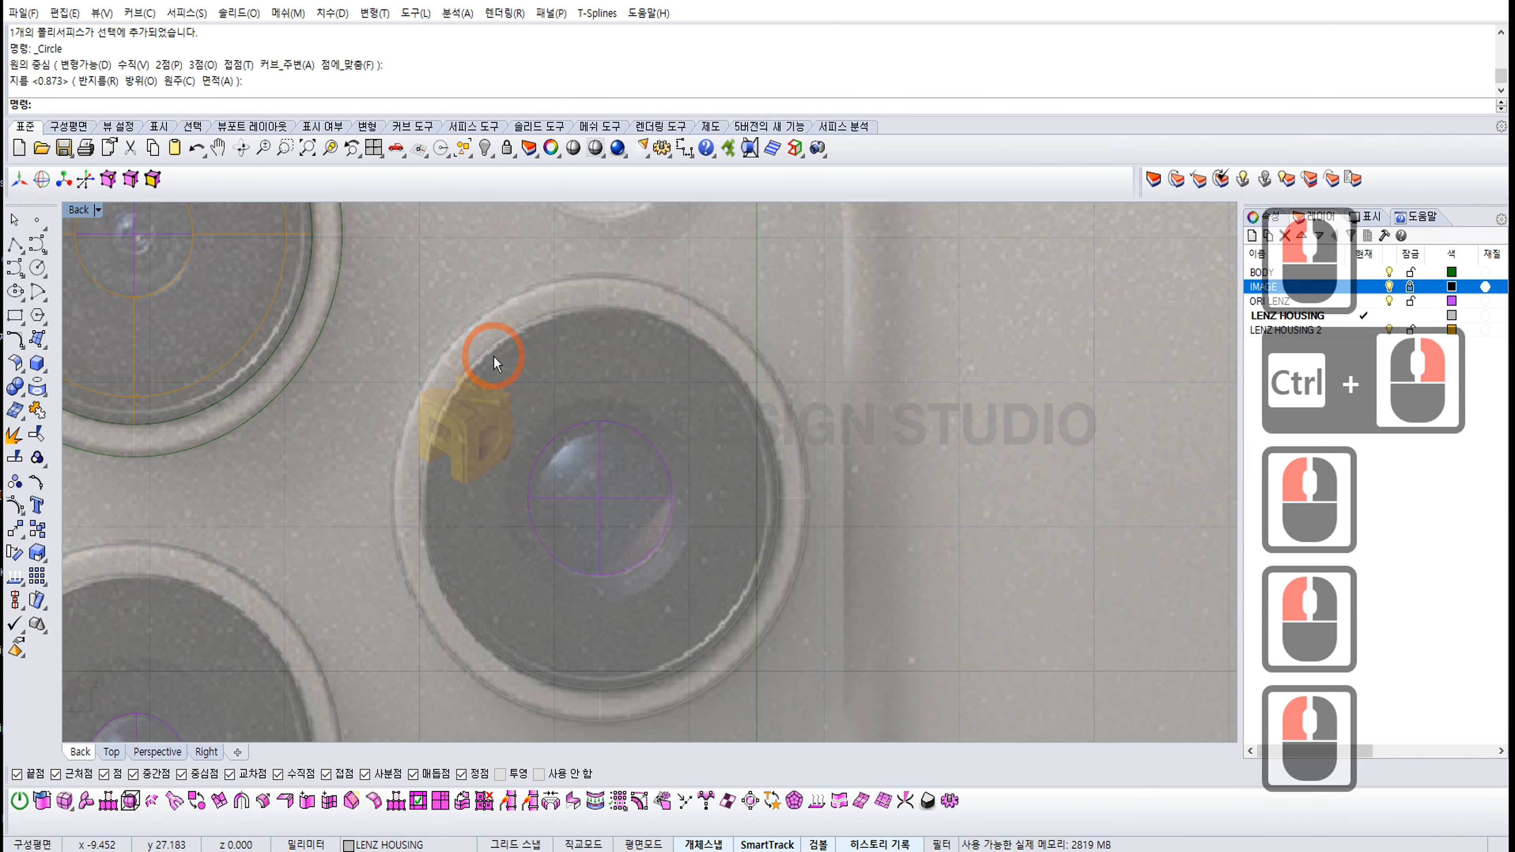
key(Escape)
Step: Draw a smaller concentric circle around the middle camera's lens in the Back view
click(37, 268)
click(599, 497)
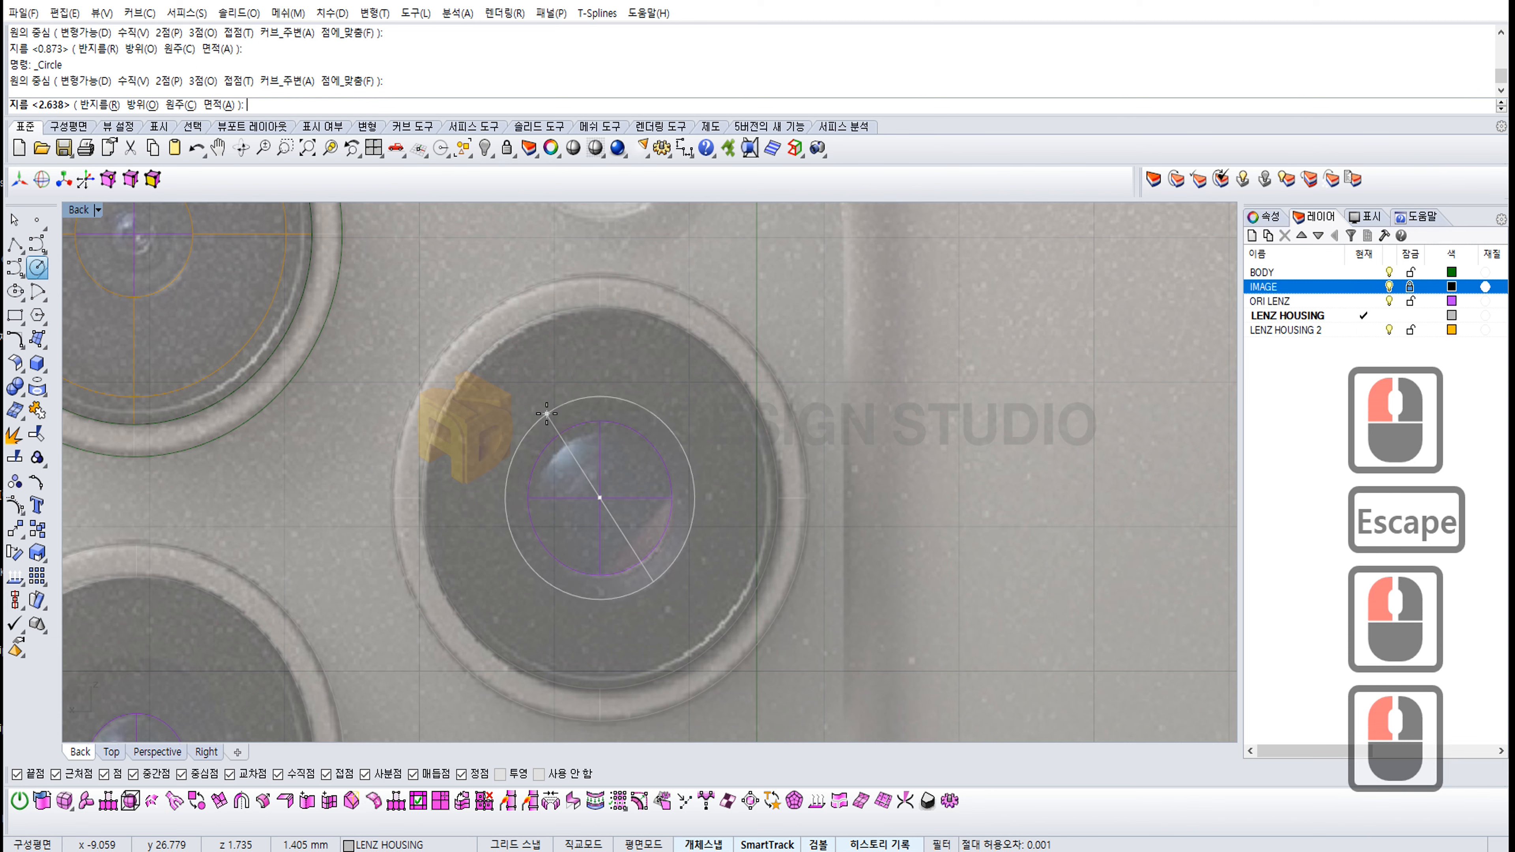
click(547, 434)
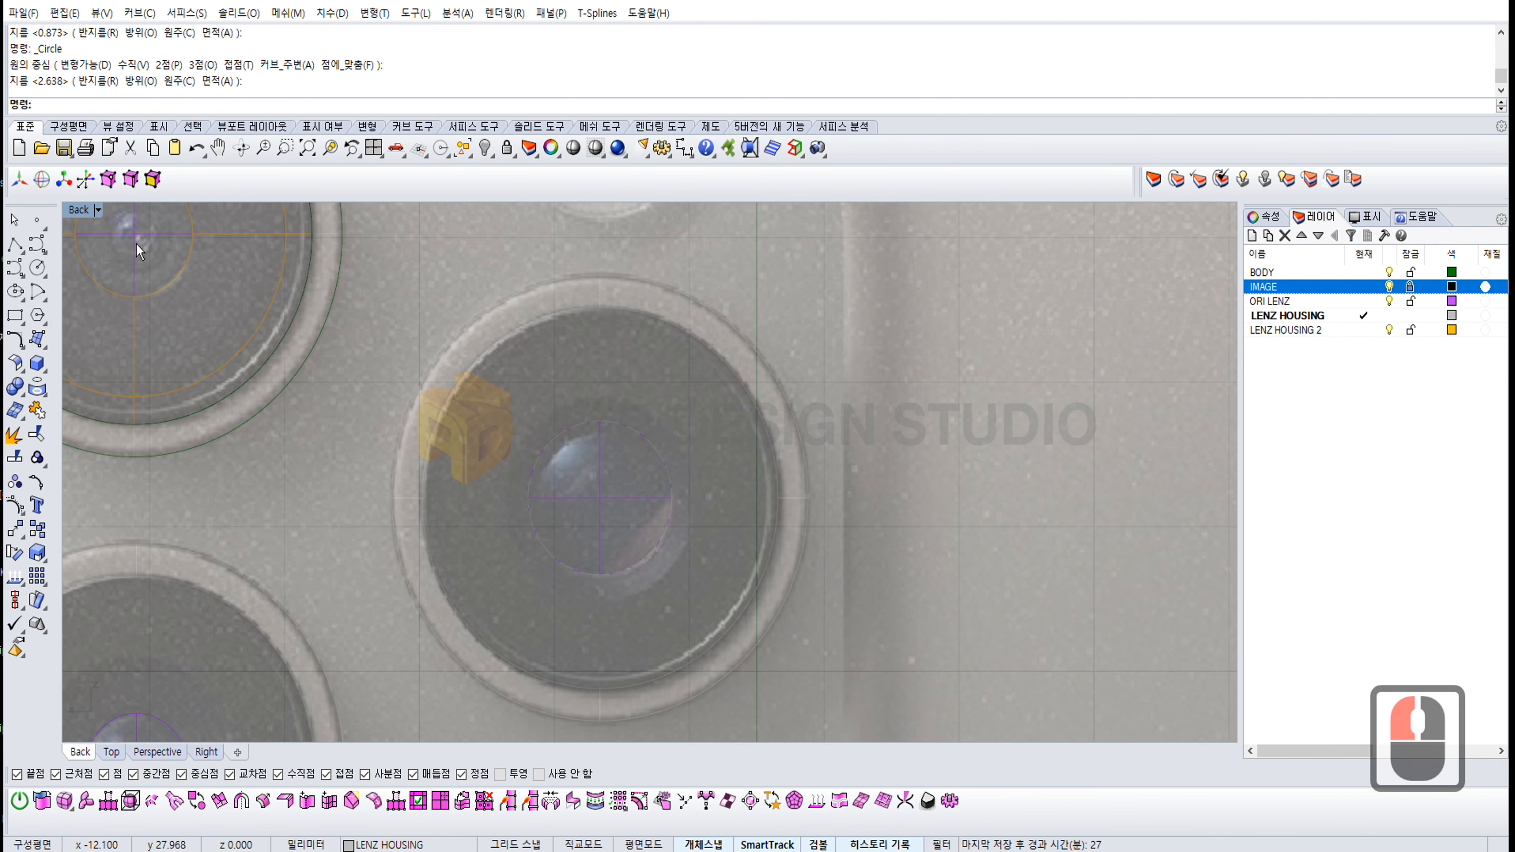
Step: Align the middle camera's two concentric circles to the same depth by setting their points in Y only
double_click(83, 209)
double_click(679, 210)
right_drag(769, 394, 578, 418)
click(610, 387)
click(608, 382)
key(space)
shift+click(570, 271)
key(space)
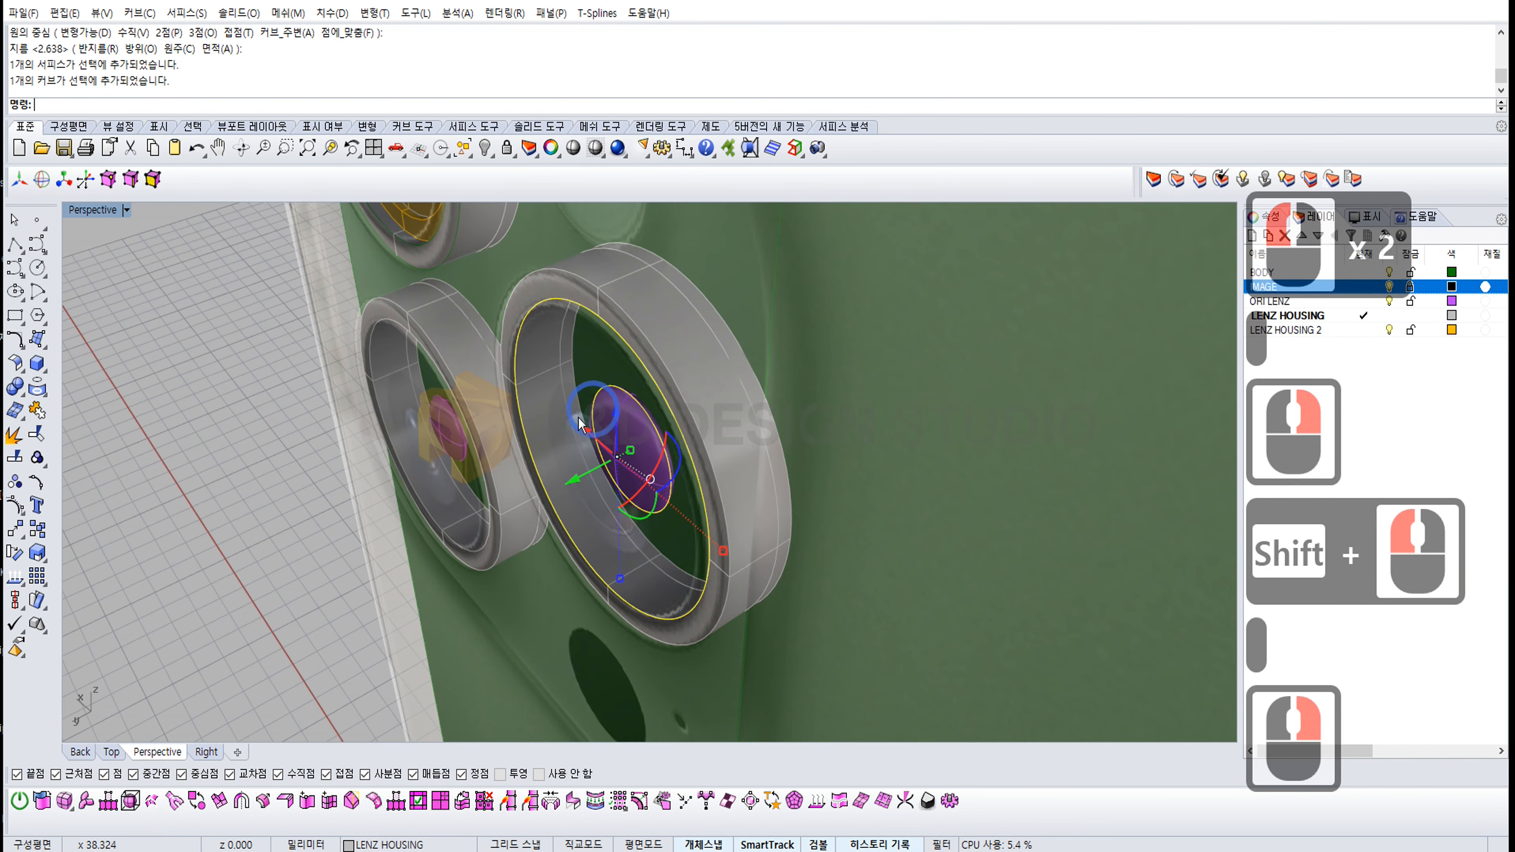
click(20, 533)
click(108, 588)
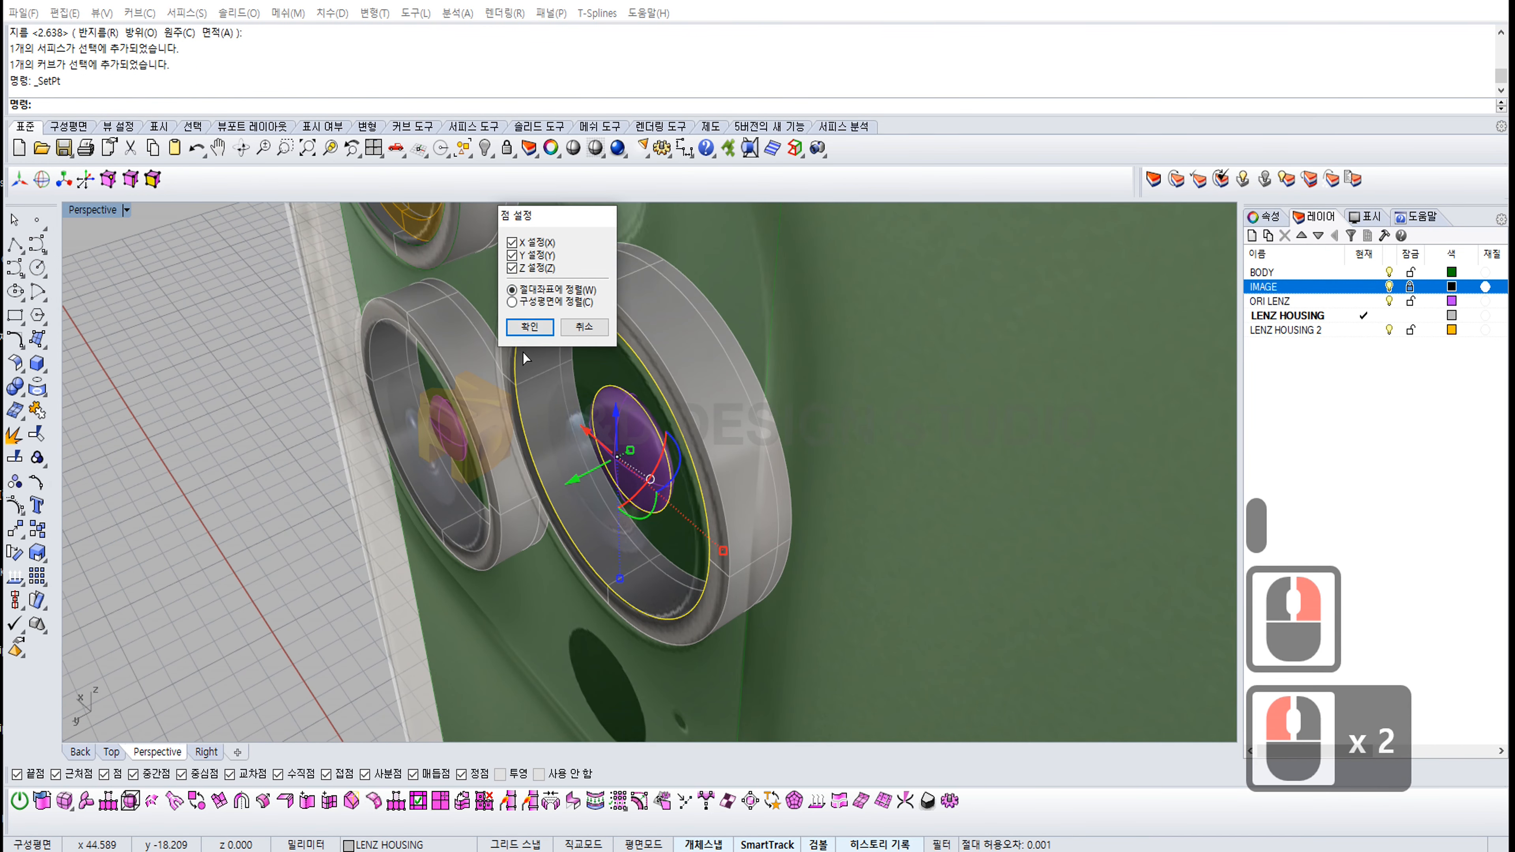
click(512, 267)
click(529, 326)
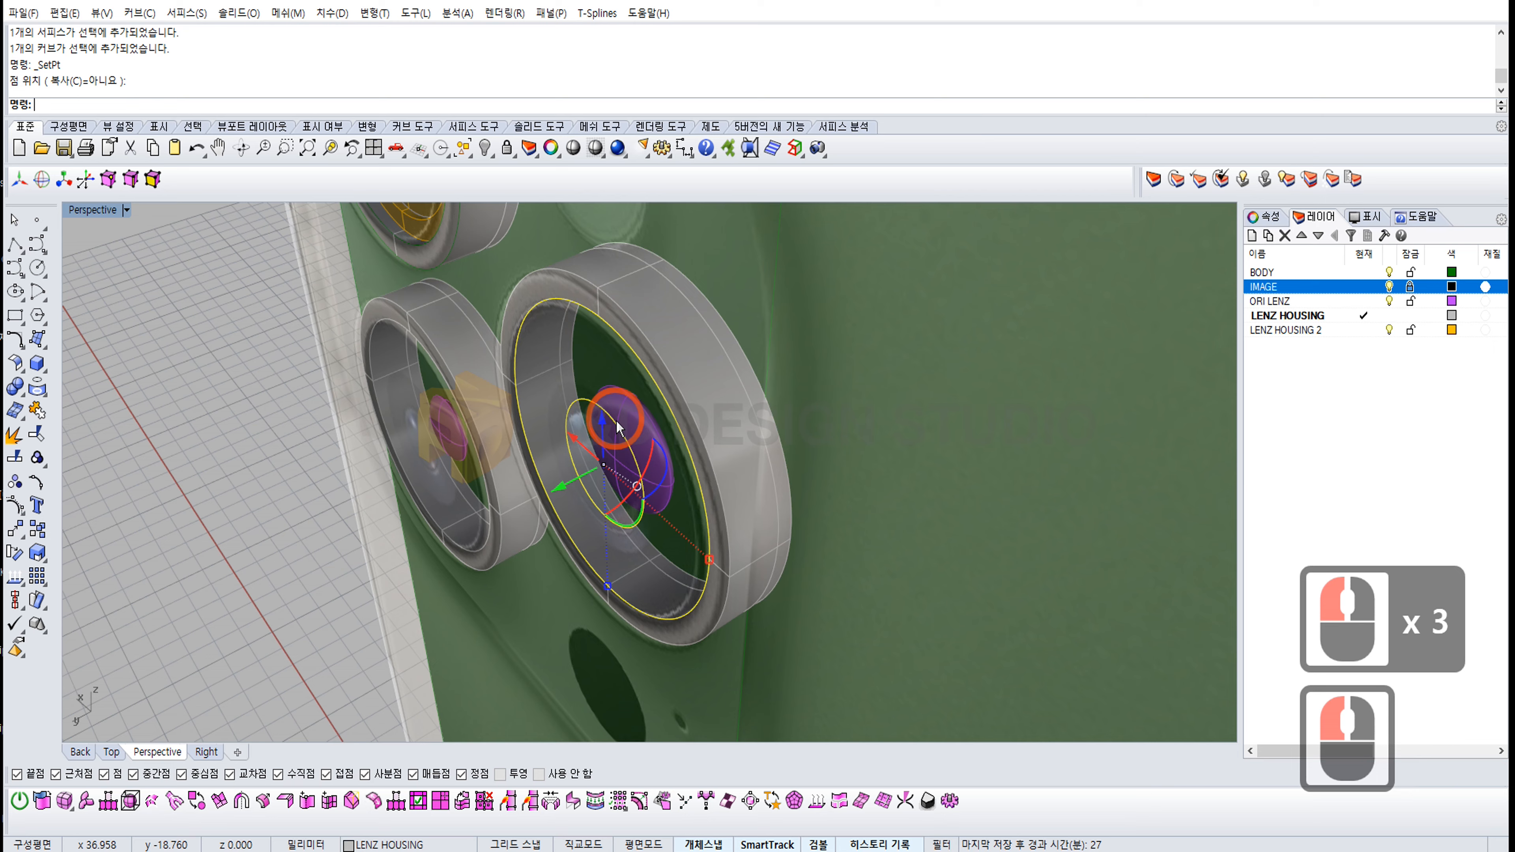
Step: Extrude the two aligned circles into cylindrical walls inside the middle camera's housing with the gumball
right_drag(617, 428, 593, 490)
drag(591, 489, 598, 484)
right_drag(626, 479, 566, 488)
drag(567, 488, 800, 420)
click(362, 566)
right_drag(399, 563, 34, 353)
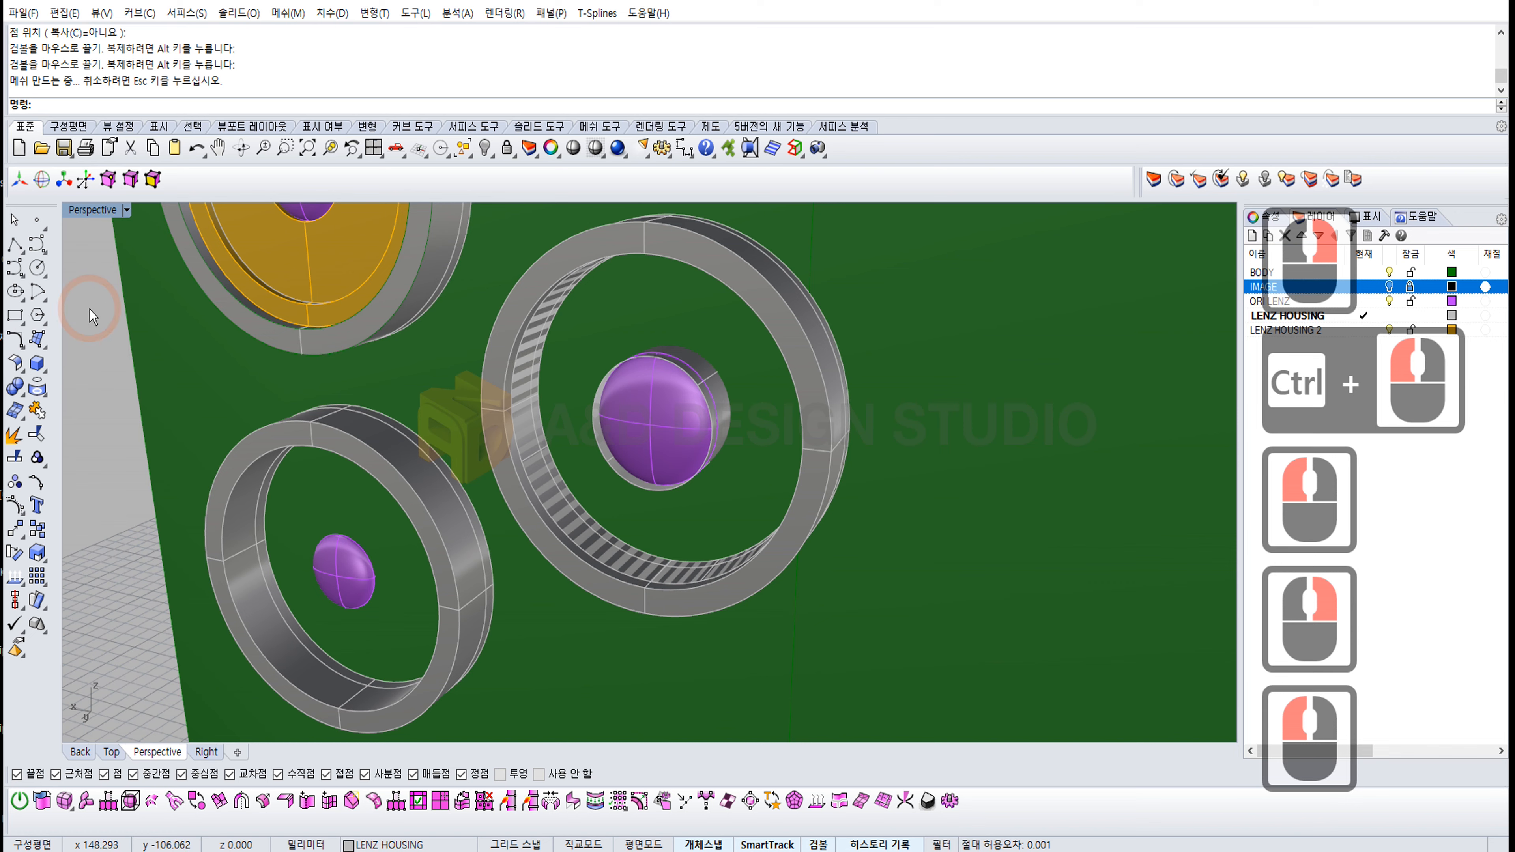
Step: Create a planar surface between the inner and outer circles to close the front of the middle camera's ring
click(37, 338)
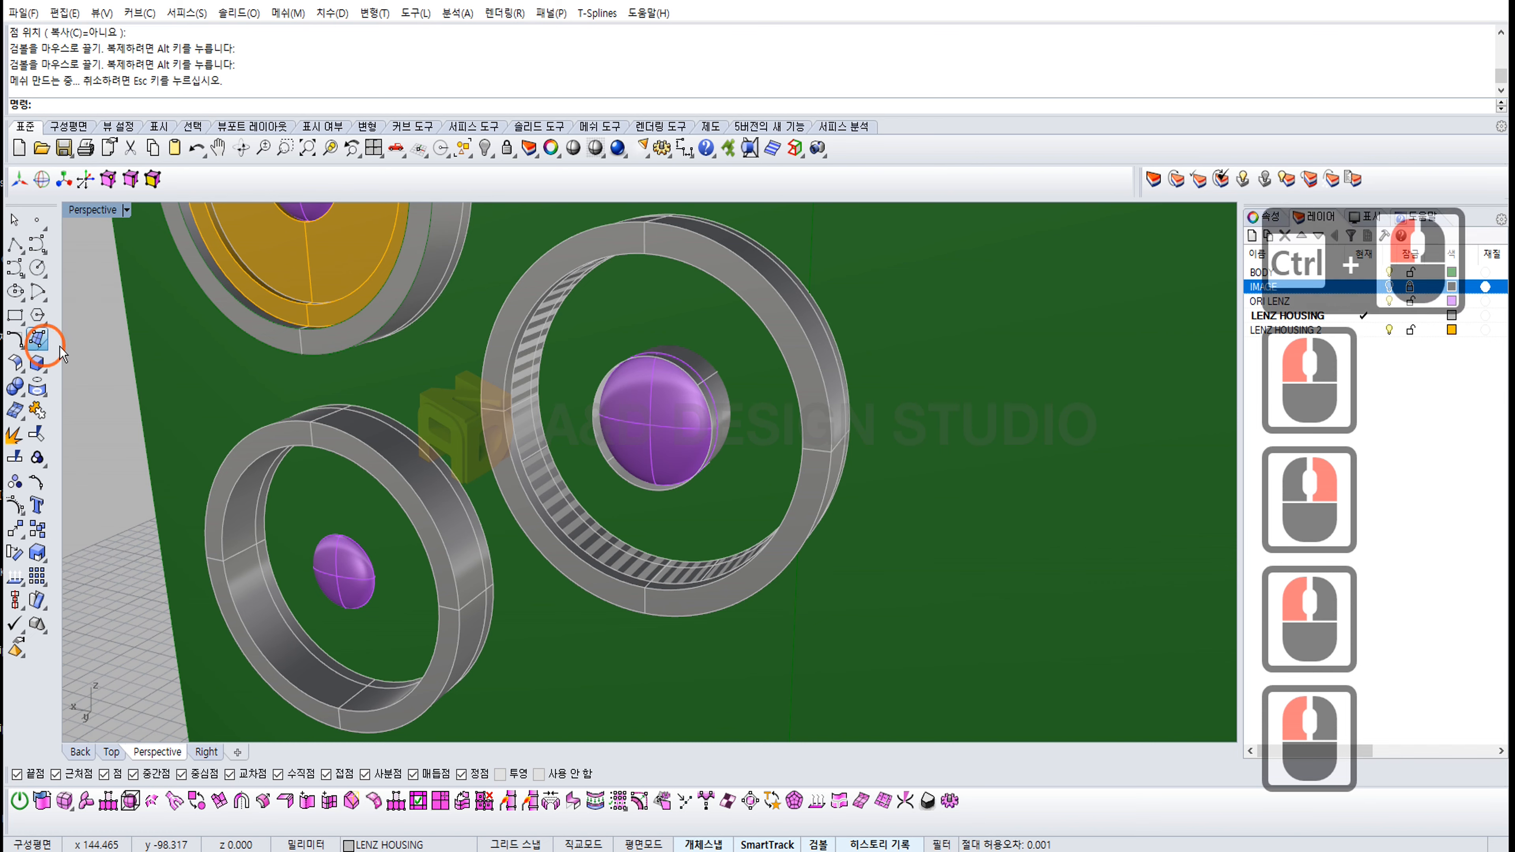
click(619, 361)
right_drag(619, 361, 601, 394)
ctrl+right_drag(601, 394, 601, 372)
click(603, 387)
key(space)
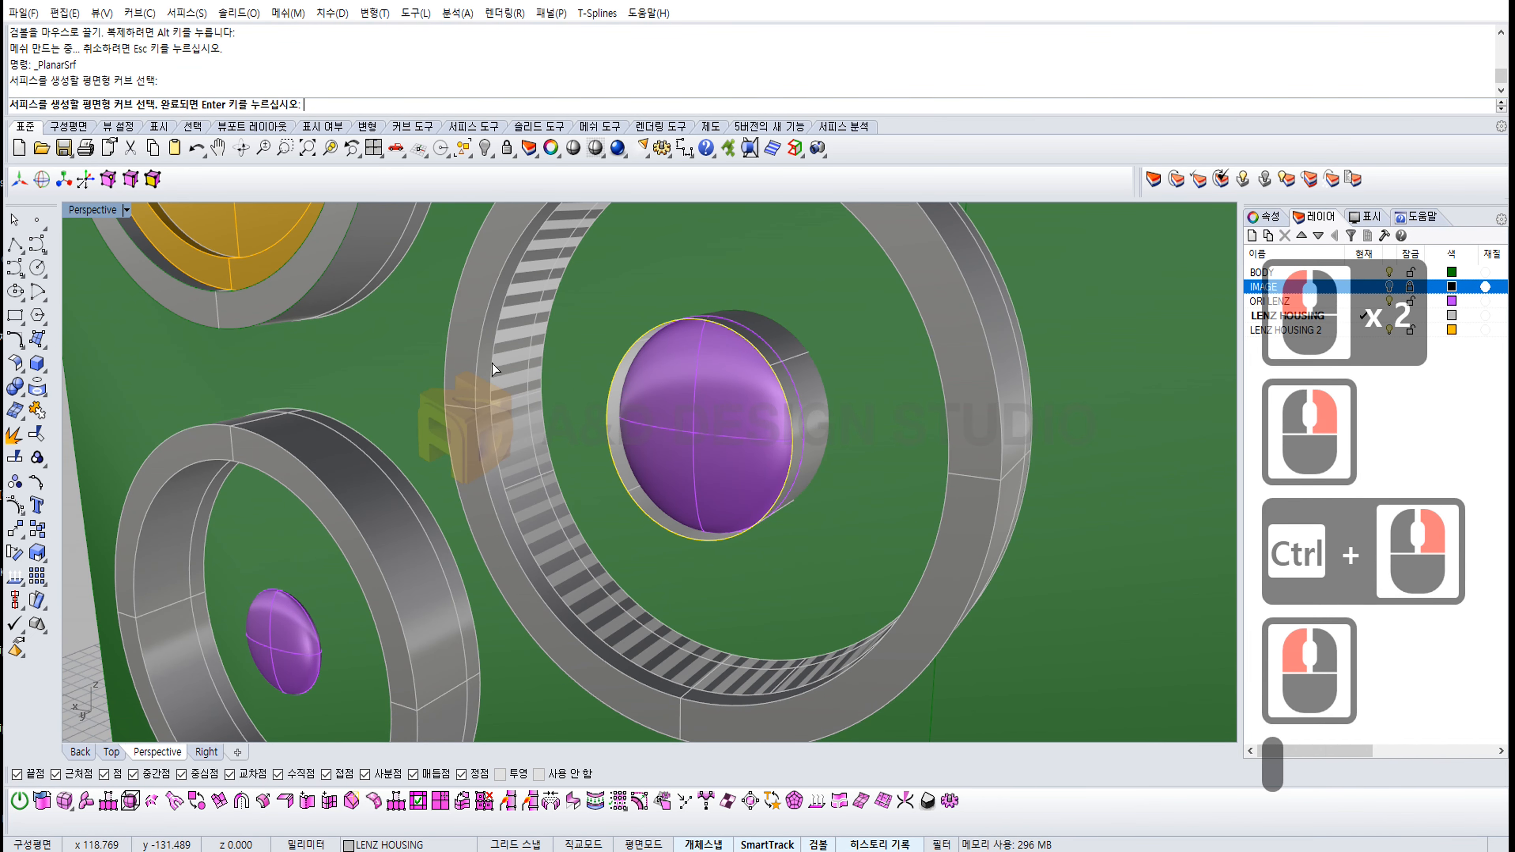
click(492, 364)
right_click(491, 364)
right_click(491, 362)
right_click(537, 368)
click(564, 376)
shift+click(619, 473)
right_click(618, 473)
mouse_move(633, 506)
ctrl+right_down()
mouse_move(628, 485)
mouse_move(645, 540)
mouse_move(650, 525)
ctrl+right_up()
shift+click(646, 490)
right_drag(650, 525, 650, 573)
right_click(90, 209)
click(112, 251)
ctrl+right_drag(668, 304, 629, 243)
shift+click(622, 237)
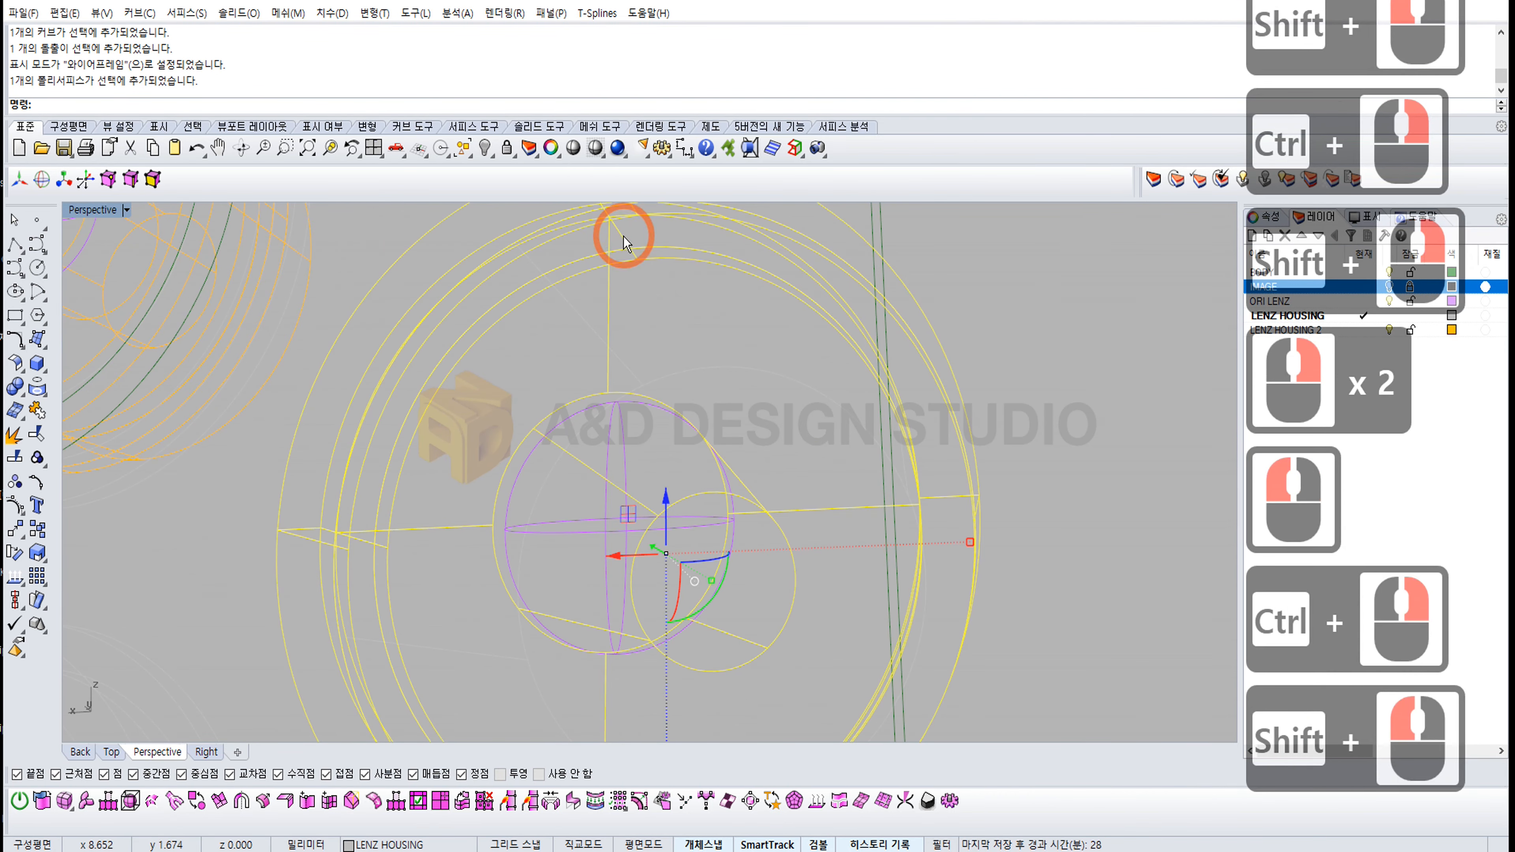
shift+click(619, 238)
shift+click(466, 218)
ctrl+click(446, 213)
shift+right_drag(507, 298, 575, 418)
ctrl+right_drag(576, 418, 588, 352)
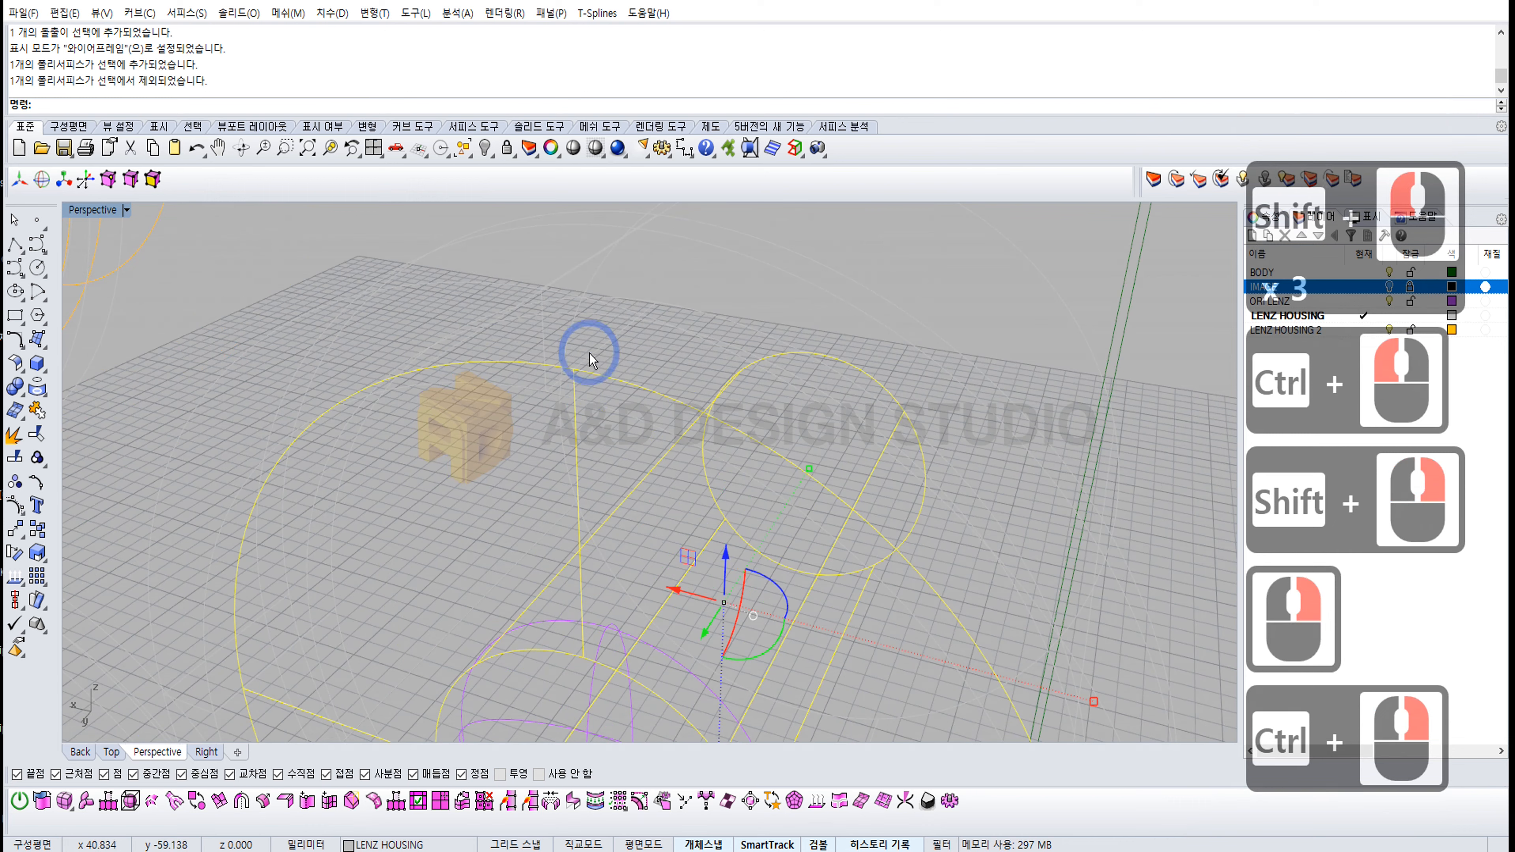
shift+click(586, 364)
ctrl+click(527, 342)
shift+click(590, 356)
ctrl+click(598, 379)
key(Escape)
click(101, 217)
click(102, 261)
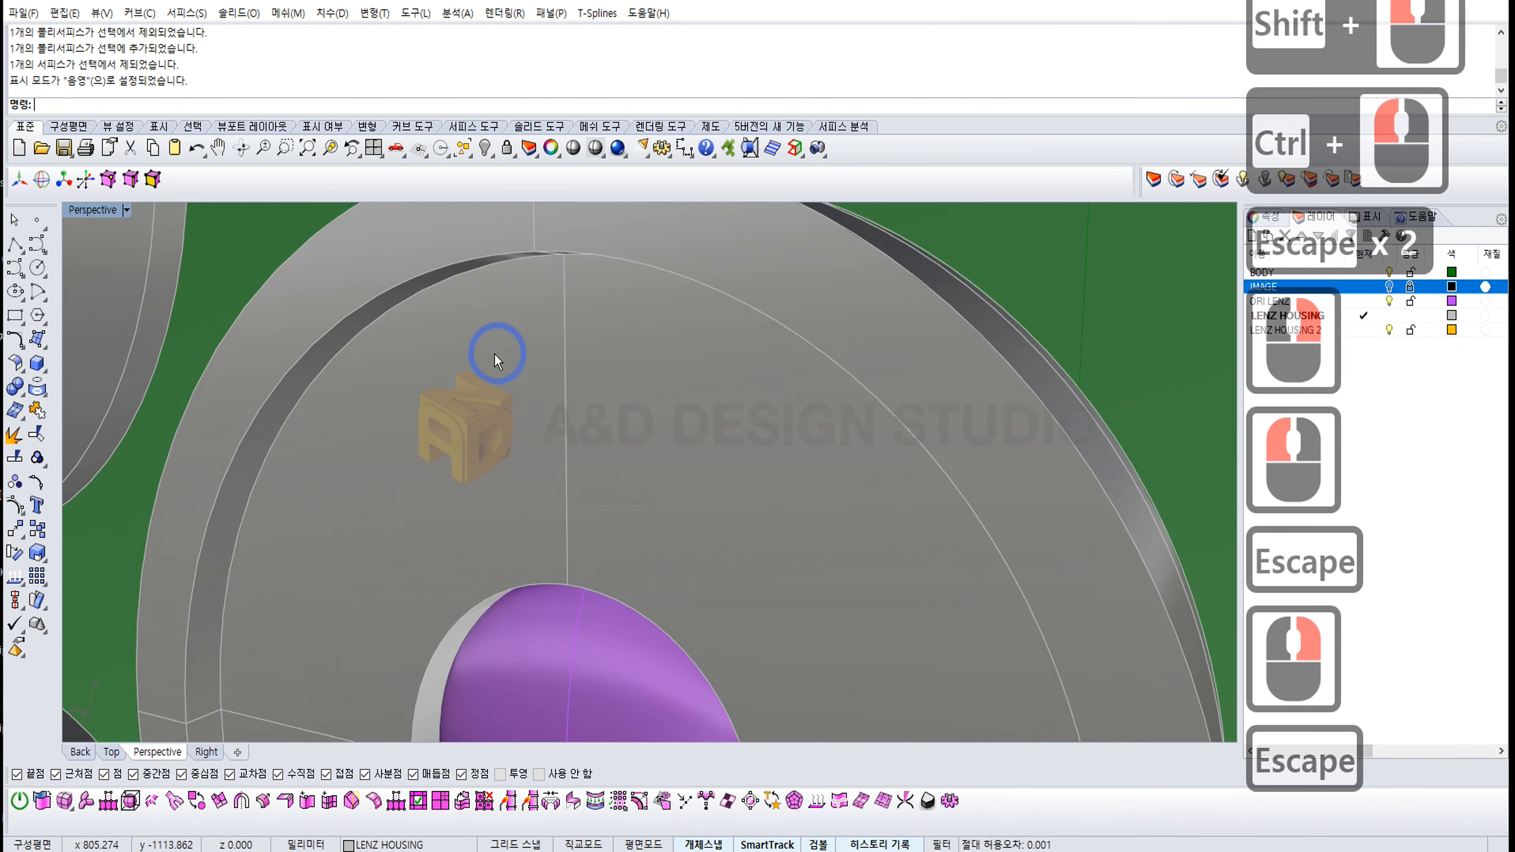
Step: Hide the middle camera's outer housing to expose the new inner ring surfaces
click(496, 351)
click(485, 148)
click(526, 387)
right_drag(486, 257, 596, 372)
key(Escape)
key(Escape)
Step: Join the planar face and the two extruded walls of the middle camera's inner ring
click(481, 475)
click(507, 376)
shift+click(527, 436)
ctrl+right_drag(525, 680, 519, 570)
shift+click(517, 567)
ctrl+right_drag(636, 407, 632, 519)
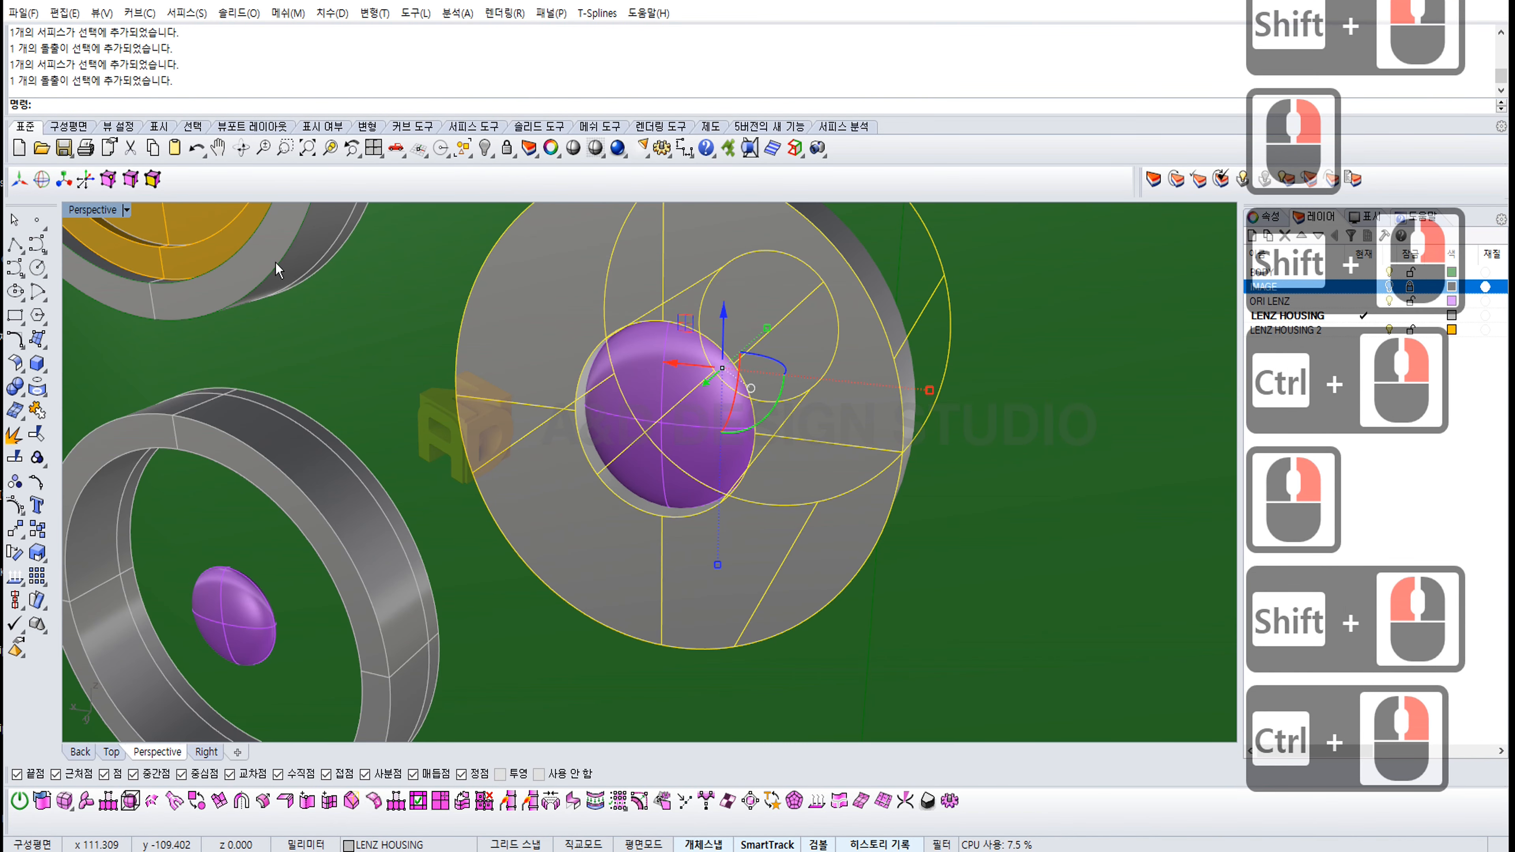
click(37, 410)
shift+right_drag(670, 348, 614, 406)
key(Escape)
key(Escape)
Step: Restore the hidden objects and hide a single selected polysurface again
right_drag(615, 405, 591, 441)
shift+right_drag(408, 253, 413, 319)
click(463, 158)
ctrl+right_drag(505, 245, 560, 382)
right_click(485, 150)
click(674, 297)
click(486, 153)
Step: Assign the middle camera's joined inner ring to the LENZ HOUSING 2 layer and show the IMAGE layer
shift+right_drag(560, 381, 575, 406)
right_drag(576, 406, 599, 411)
click(606, 417)
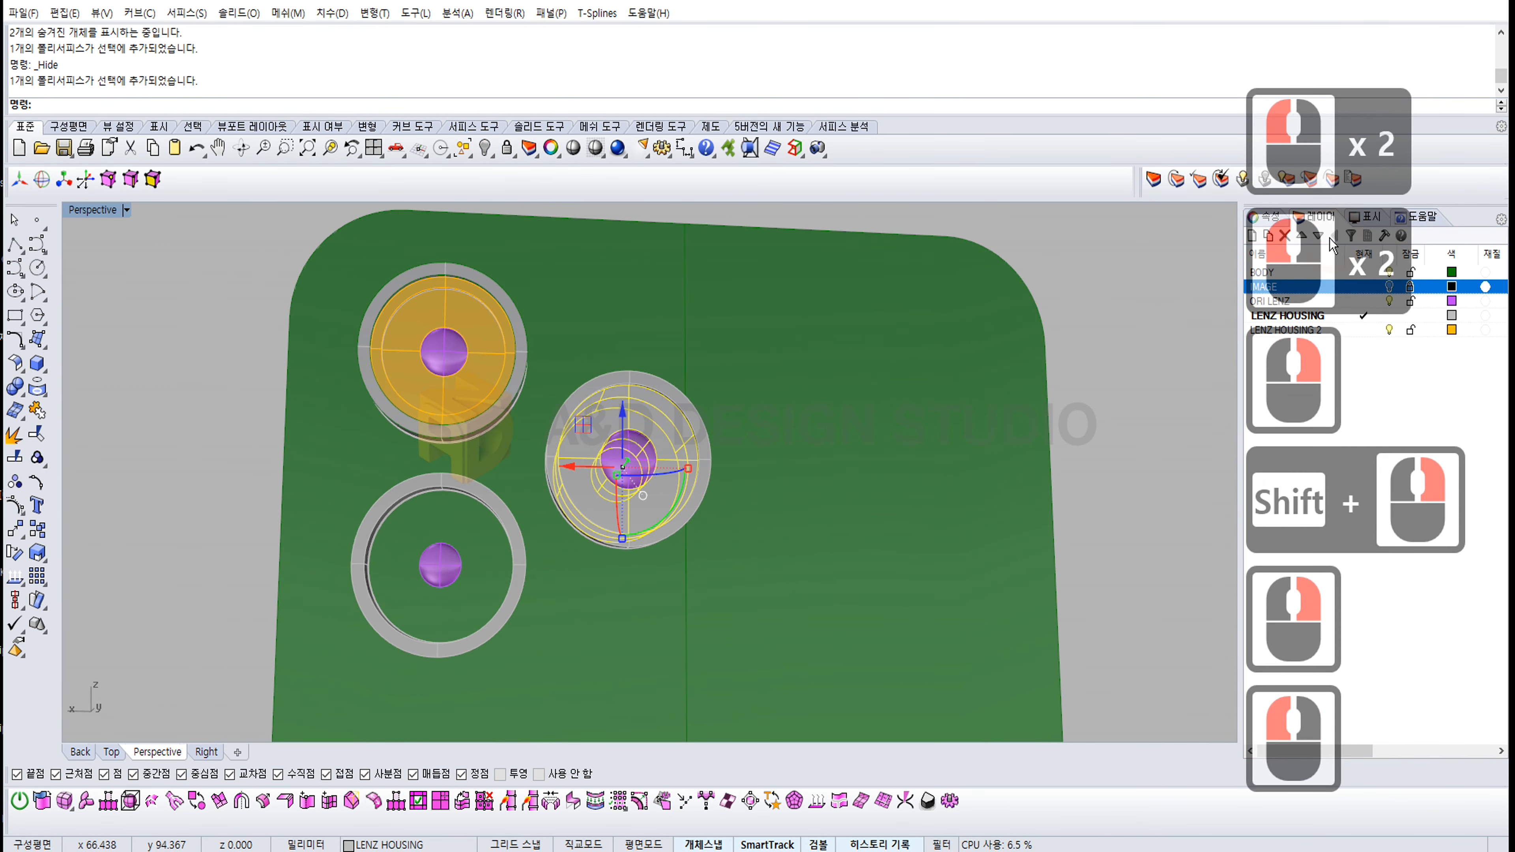
click(1263, 216)
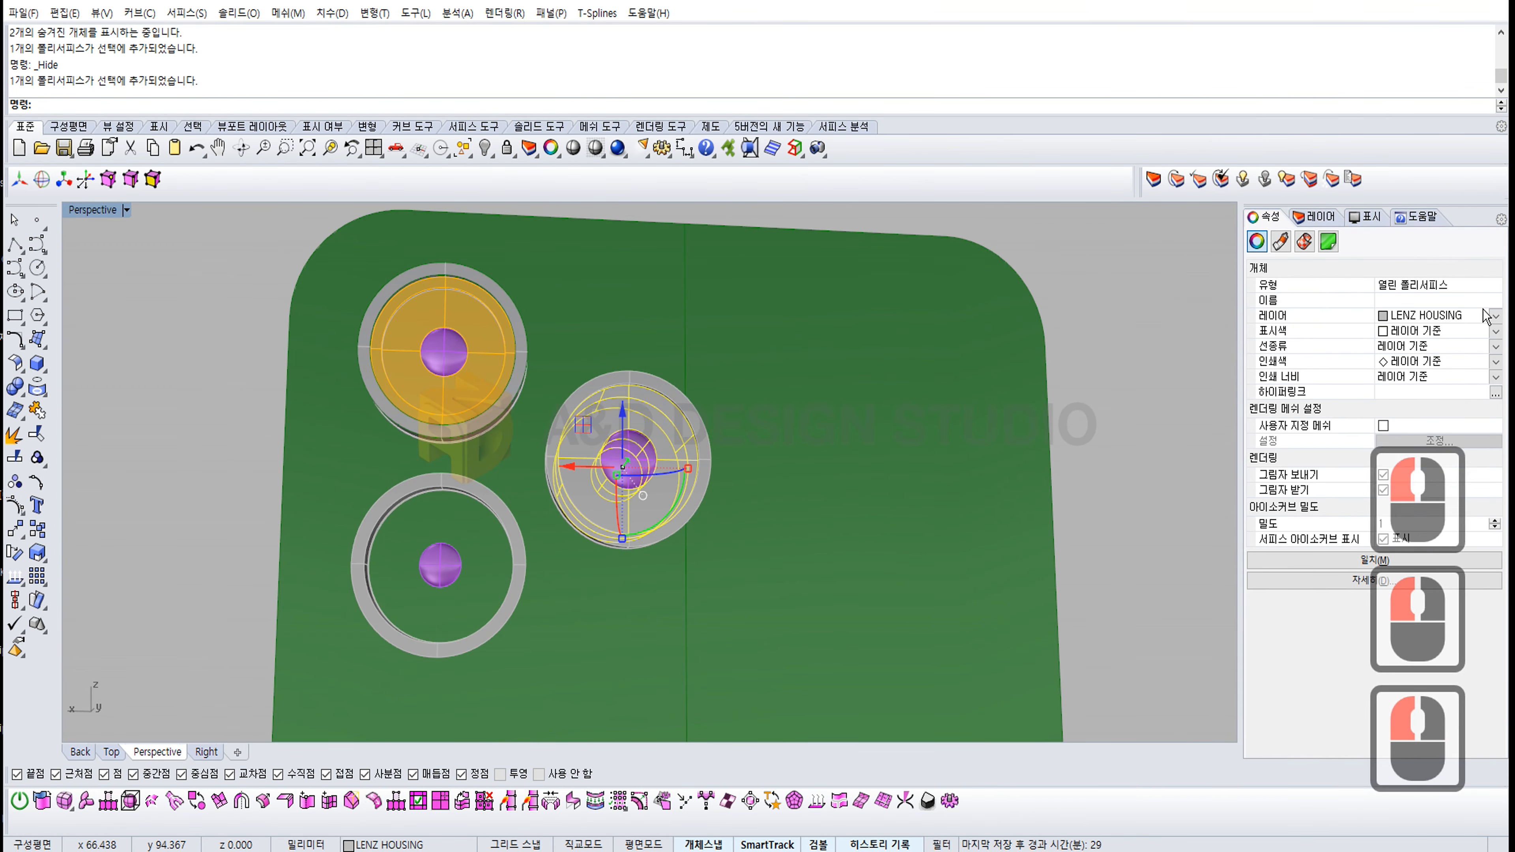
click(1157, 389)
right_drag(723, 405, 695, 325)
right_drag(695, 325, 731, 328)
click(1316, 216)
click(1388, 287)
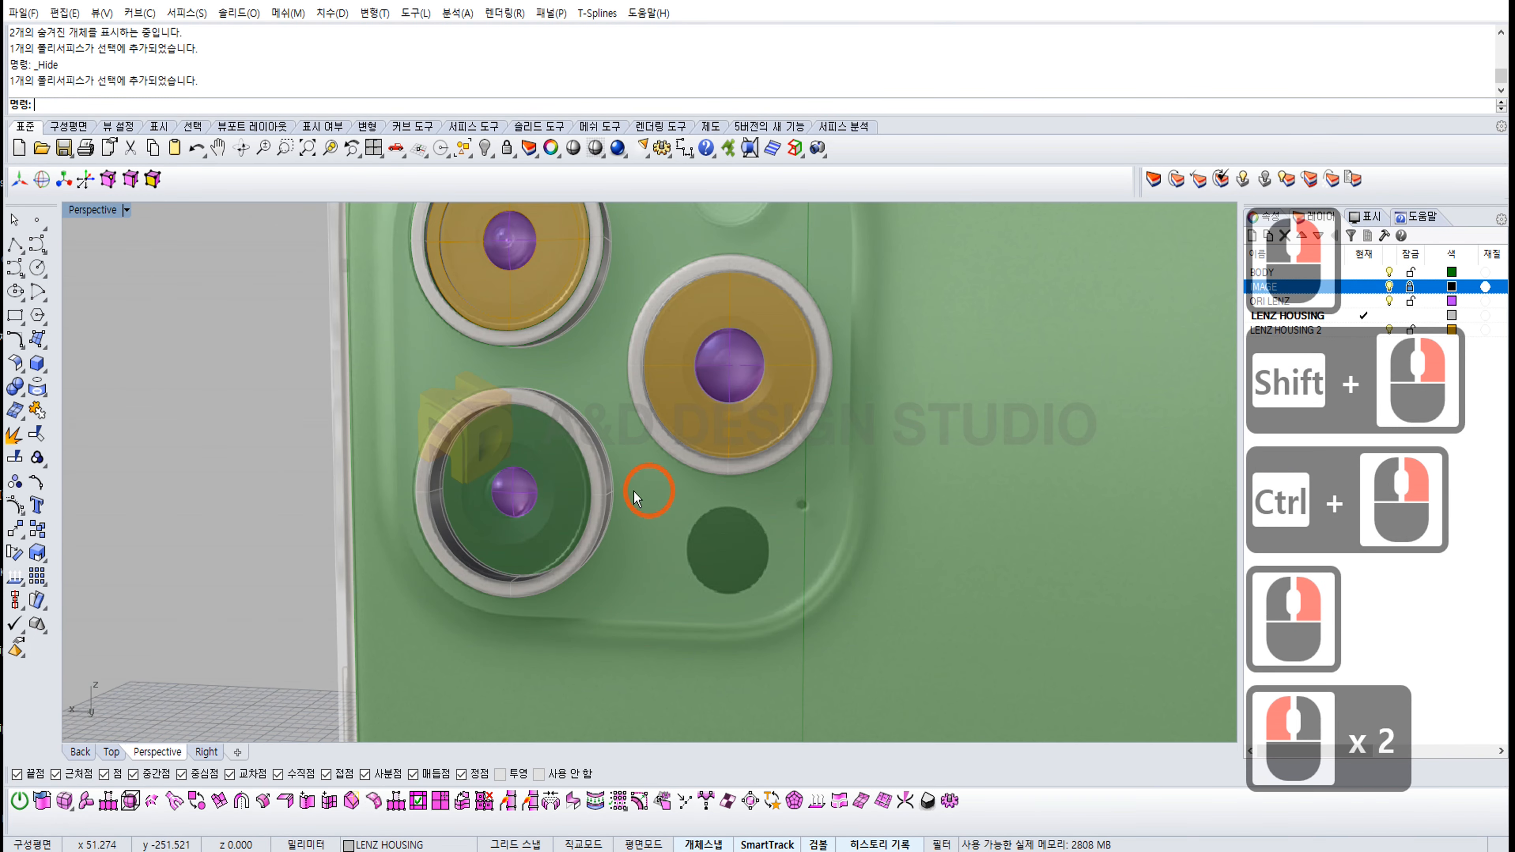
Step: Examine the inner rings and lenses against the reference photo in the Perspective view
click(679, 325)
right_drag(690, 325, 507, 385)
right_drag(209, 474, 432, 460)
click(690, 438)
ctrl+right_drag(693, 435, 629, 385)
shift+right_drag(630, 386, 581, 537)
right_drag(582, 537, 546, 471)
shift+right_drag(545, 470, 507, 454)
click(635, 460)
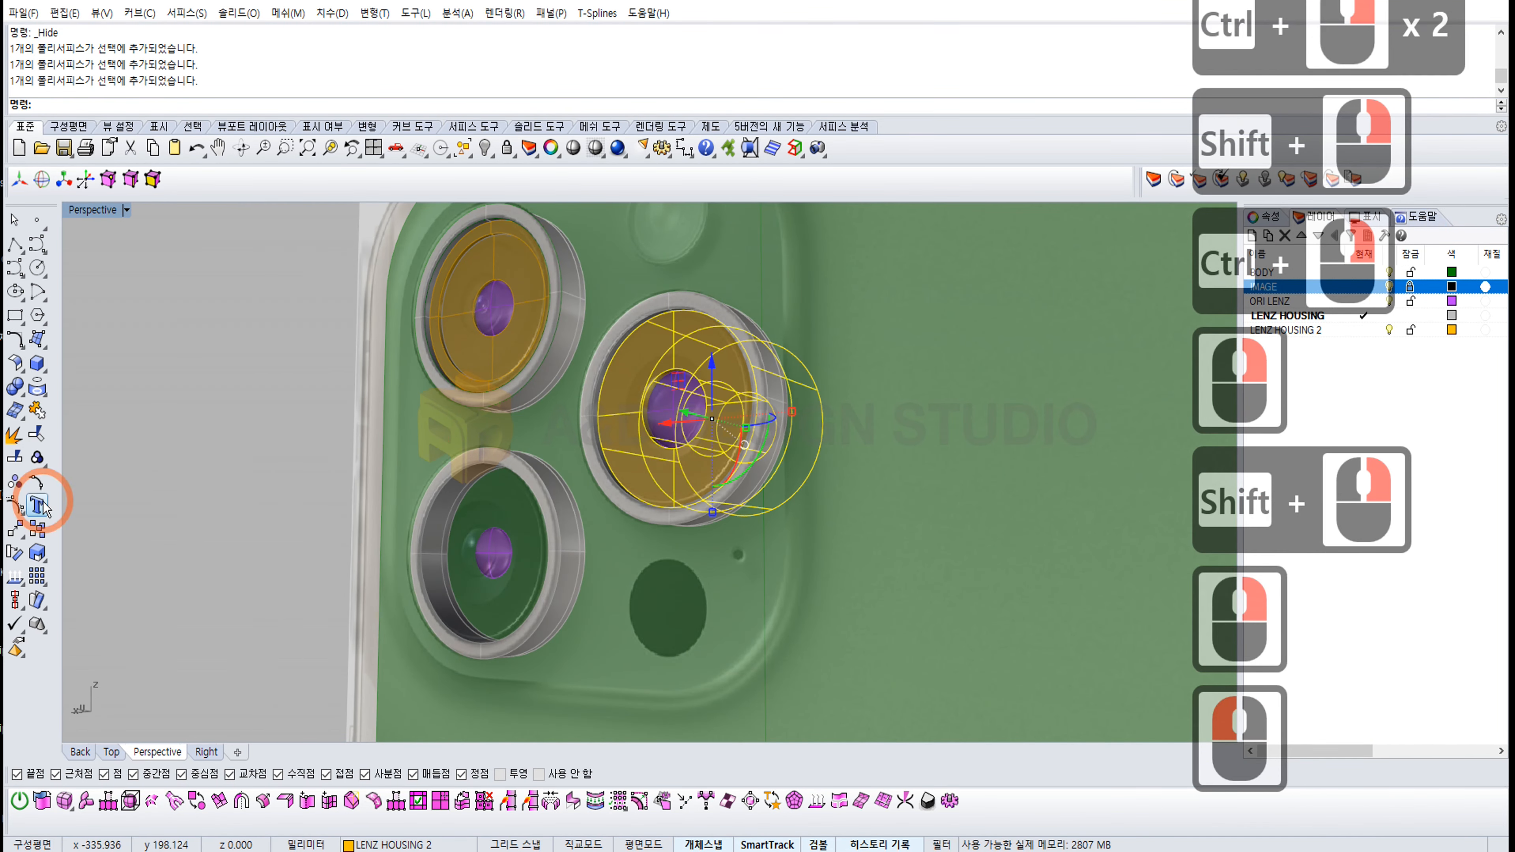
double_click(92, 209)
click(276, 317)
double_click(96, 483)
shift+right_drag(370, 412, 602, 358)
ctrl+right_drag(603, 358, 730, 322)
click(37, 268)
right_click(585, 385)
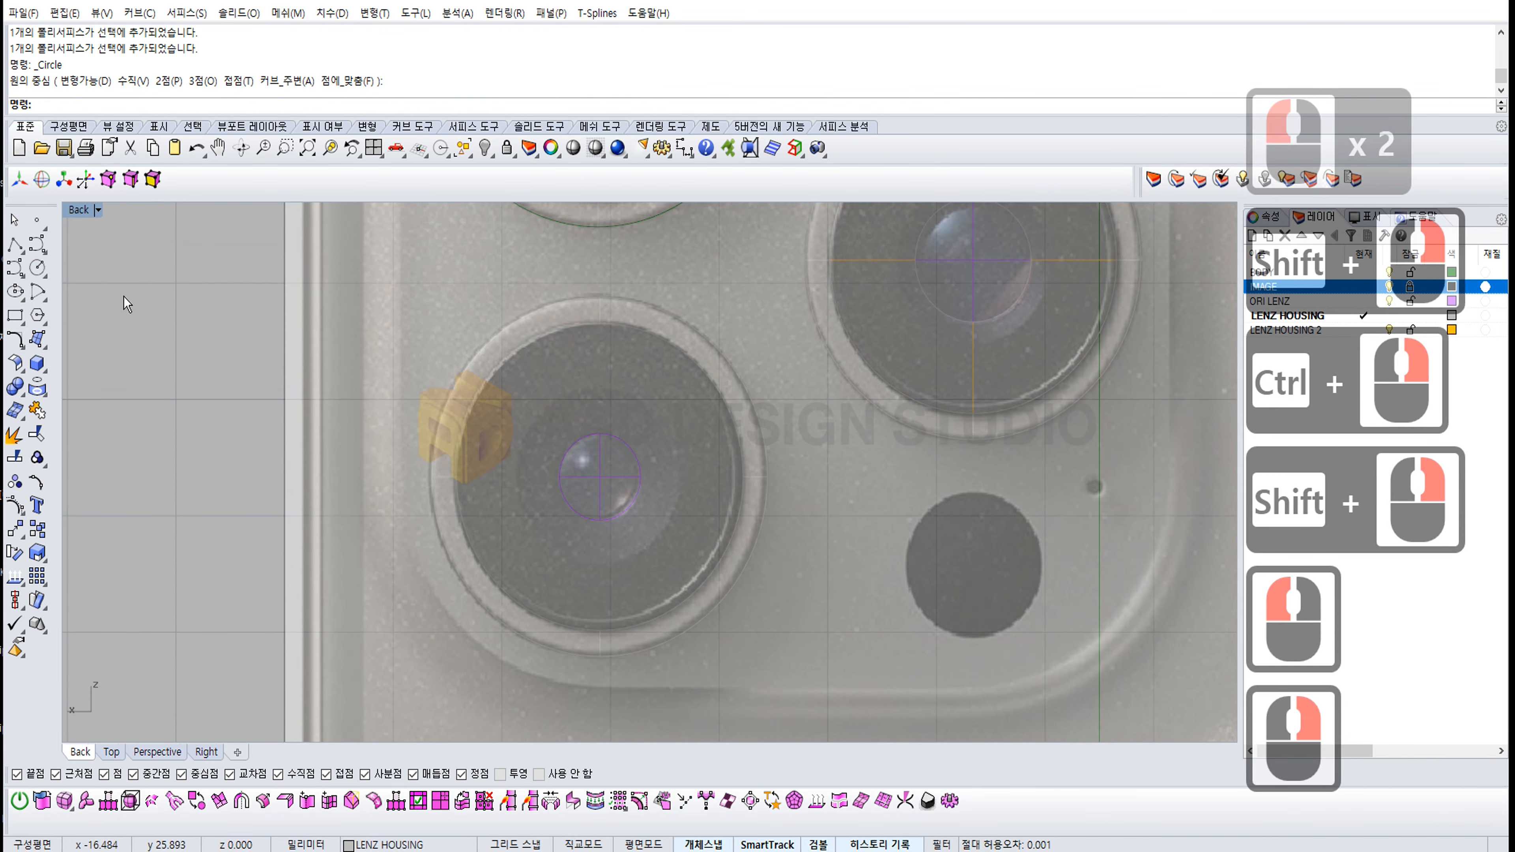
double_click(84, 213)
double_click(669, 214)
right_drag(577, 338, 597, 356)
ctrl+right_drag(596, 356, 603, 391)
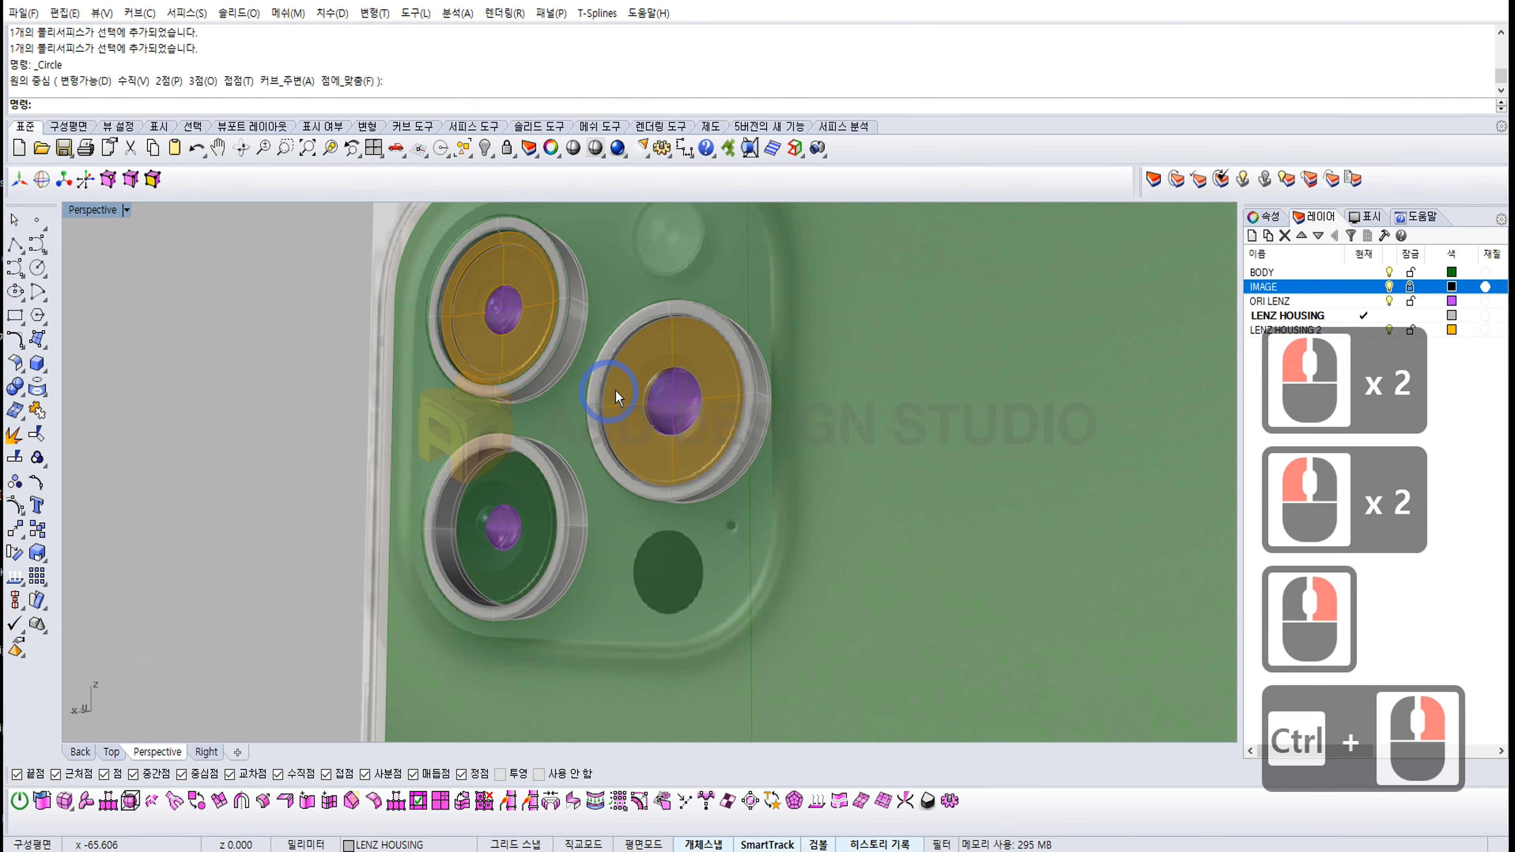
click(617, 389)
click(215, 387)
mouse_move(392, 419)
shift+right_down()
mouse_move(358, 454)
mouse_move(385, 421)
shift+right_up()
click(599, 430)
click(450, 520)
scroll(588, 453, up, 3)
right_drag(588, 452, 625, 416)
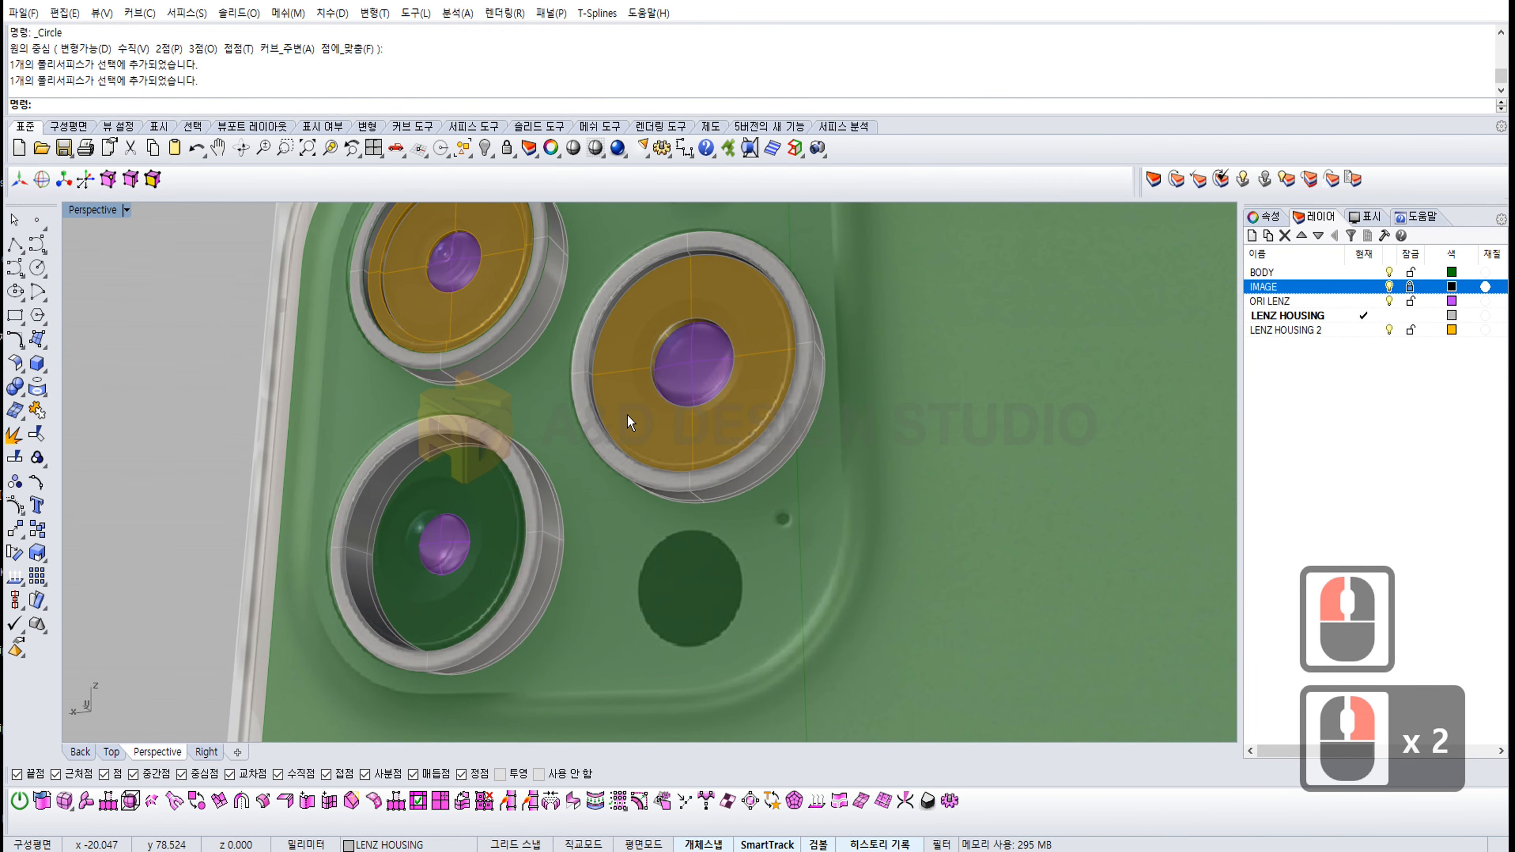
Step: Copy the middle camera's inner ring to the lower camera, from lens centre to lens centre
click(630, 416)
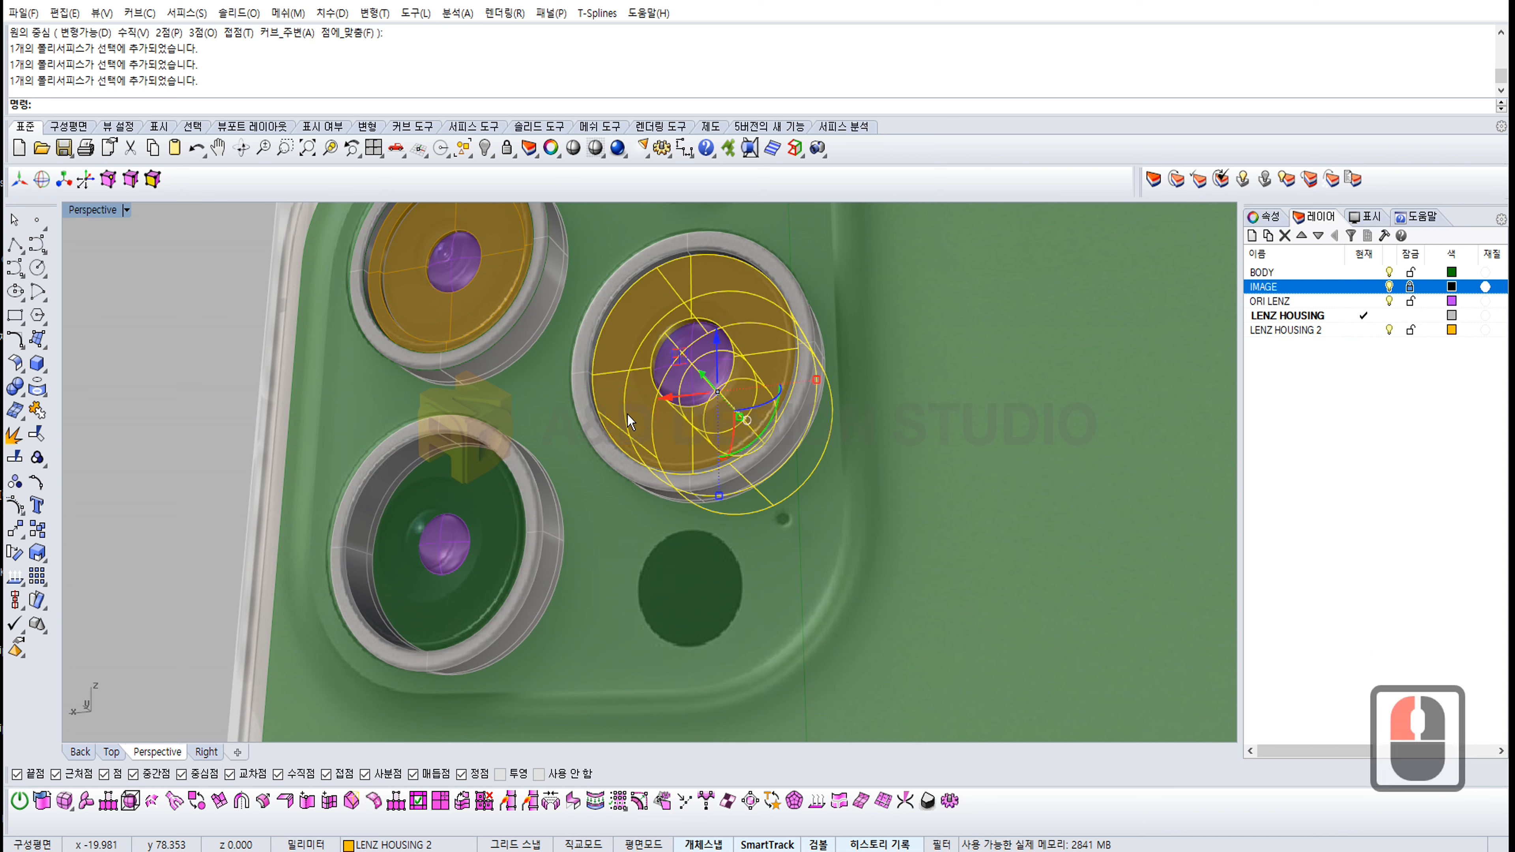
click(356, 458)
click(37, 528)
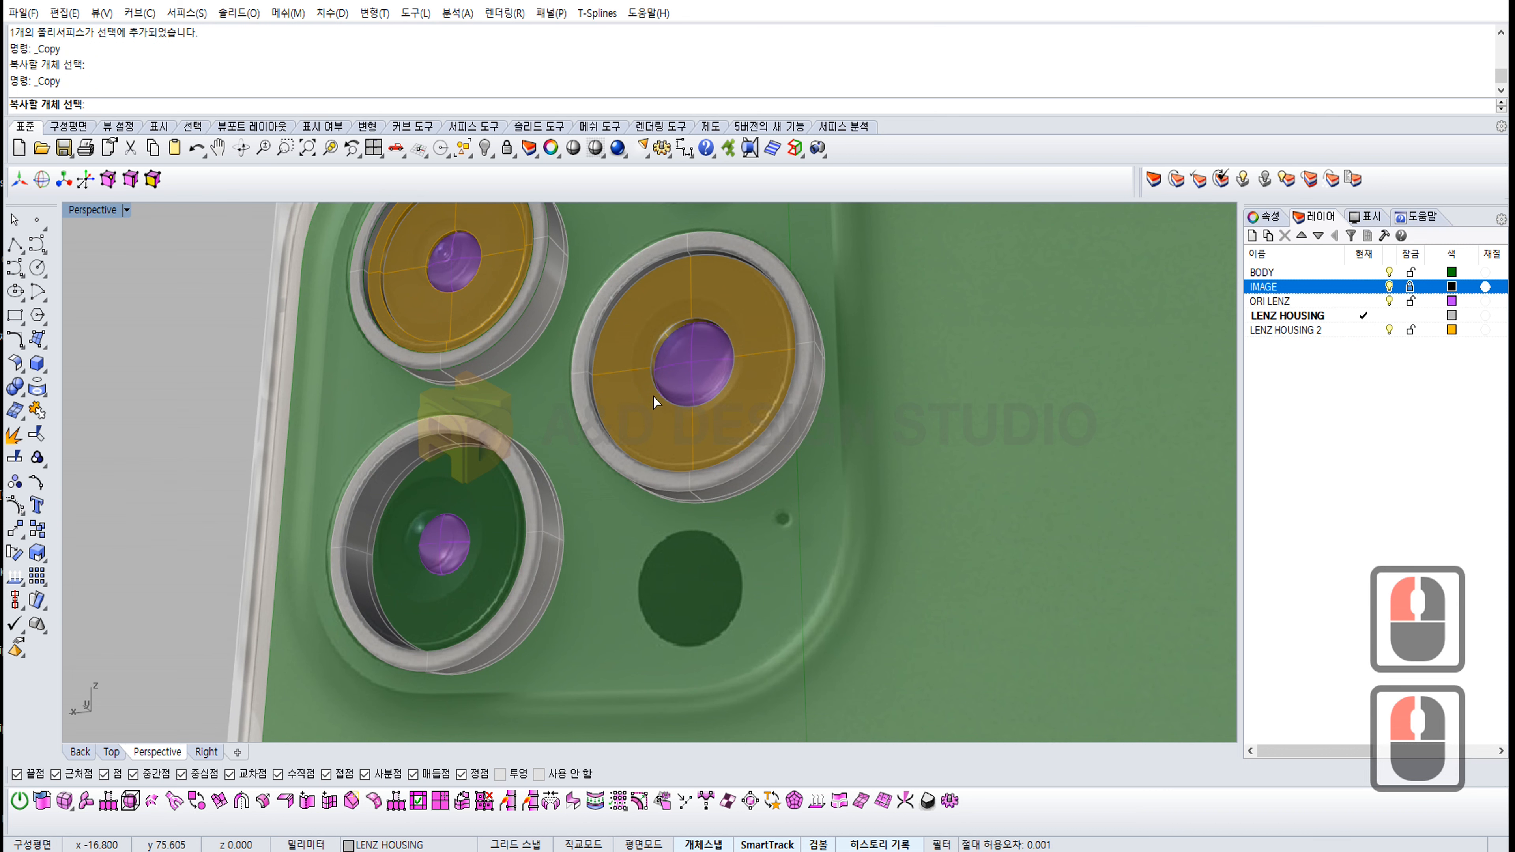
click(644, 391)
ctrl+right_drag(645, 388, 669, 349)
right_drag(669, 348, 691, 320)
ctrl+right_drag(691, 320, 680, 338)
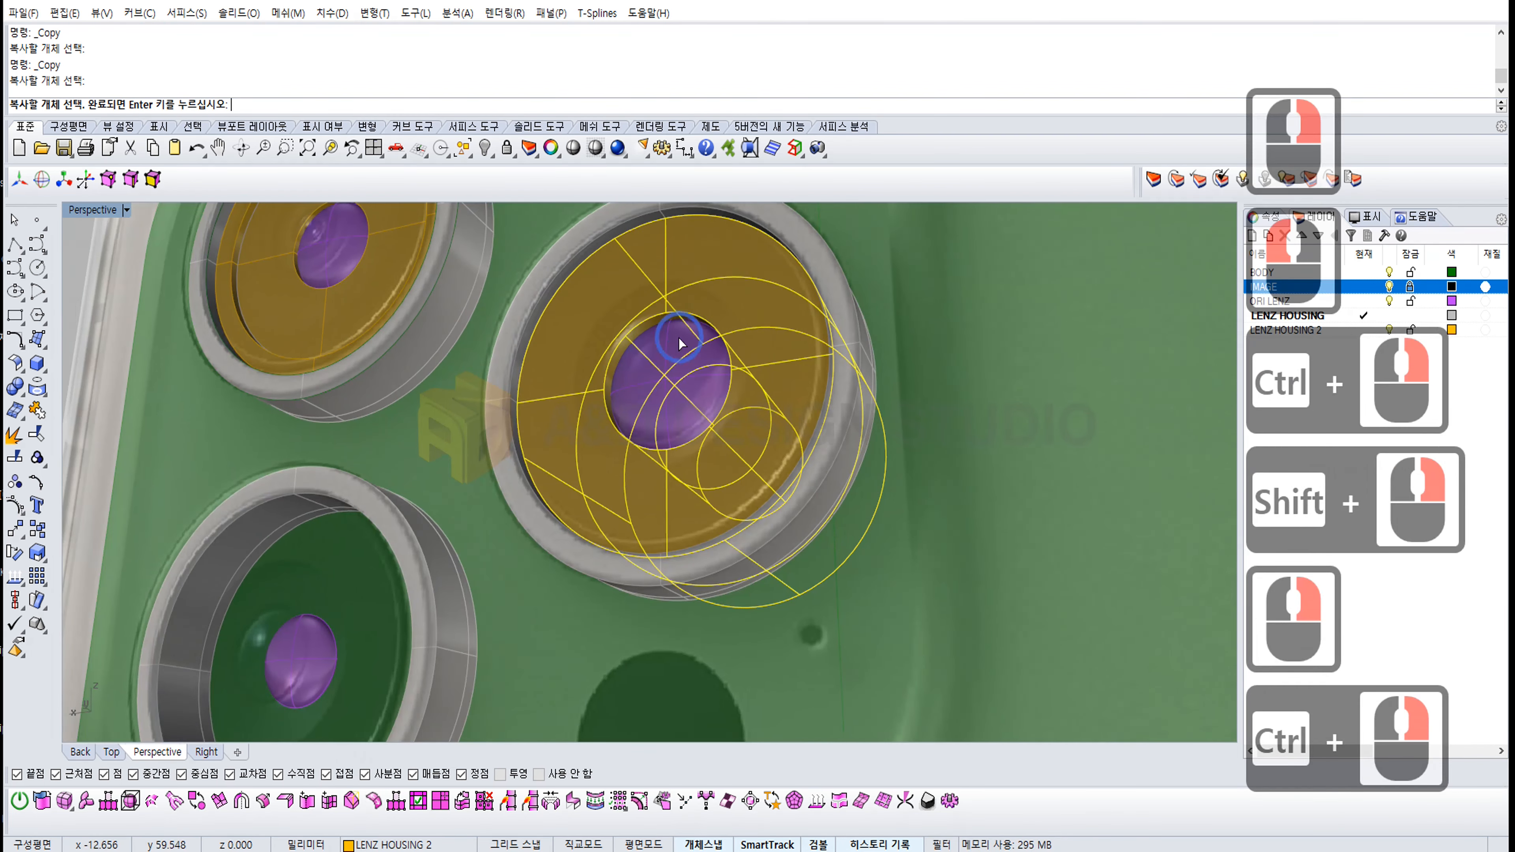
right_click(663, 331)
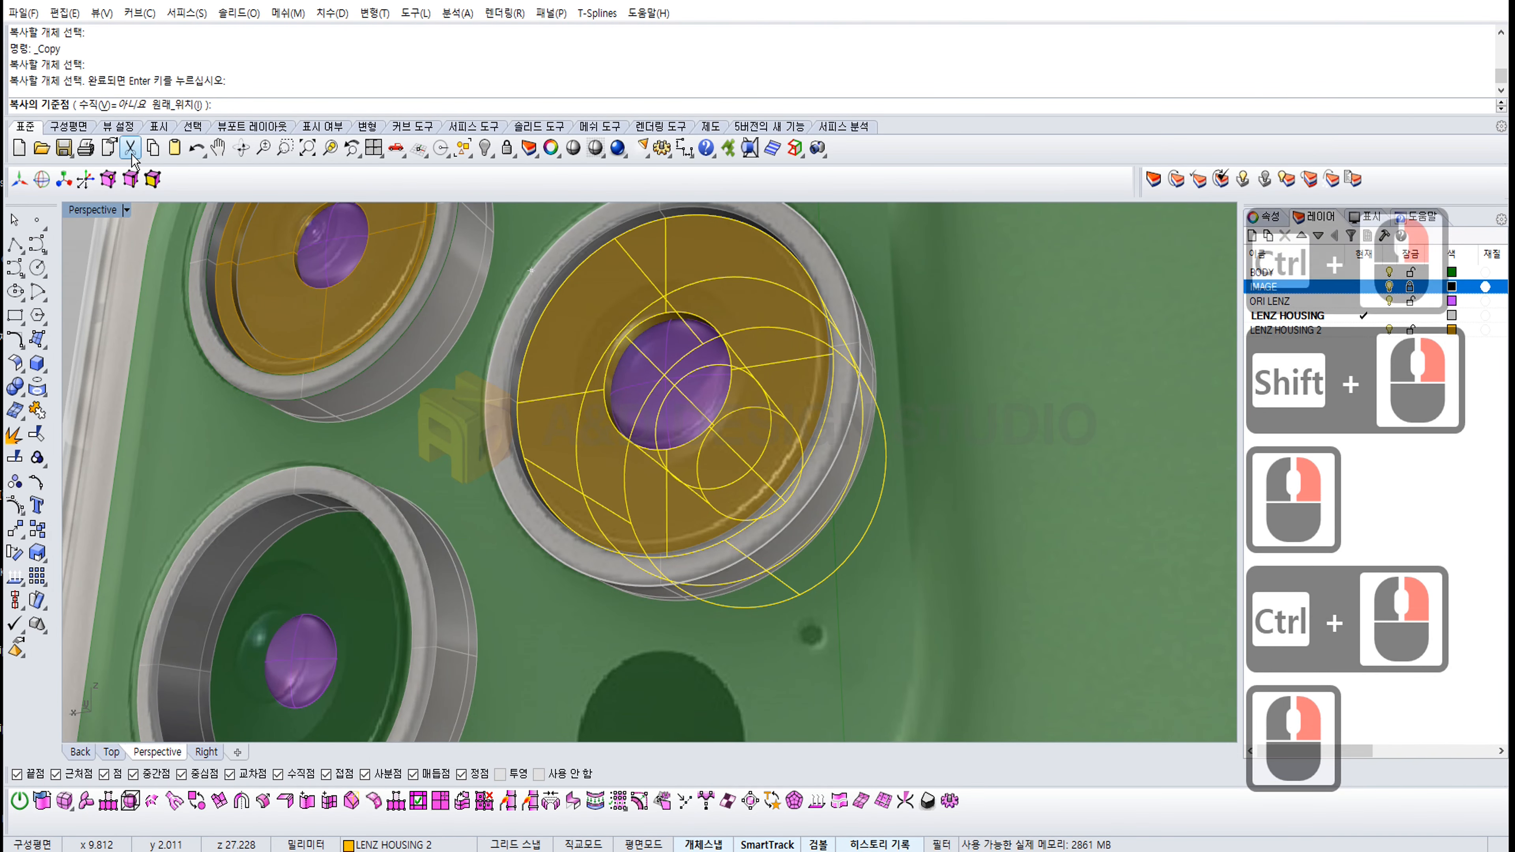
ctrl+right_drag(599, 252, 663, 349)
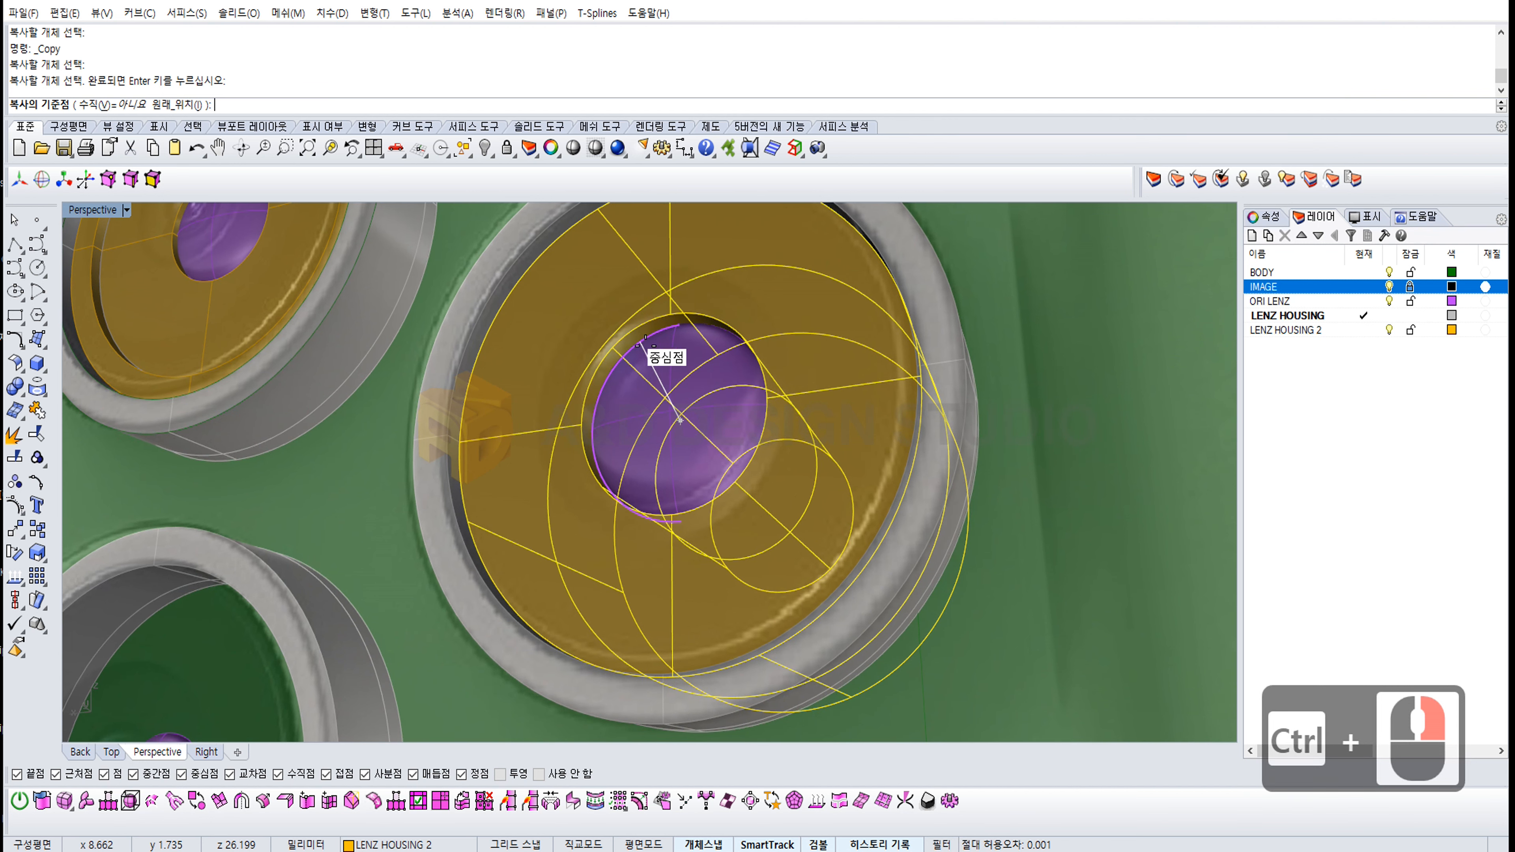
click(657, 338)
ctrl+right_drag(657, 339, 679, 366)
ctrl+right_drag(679, 367, 677, 298)
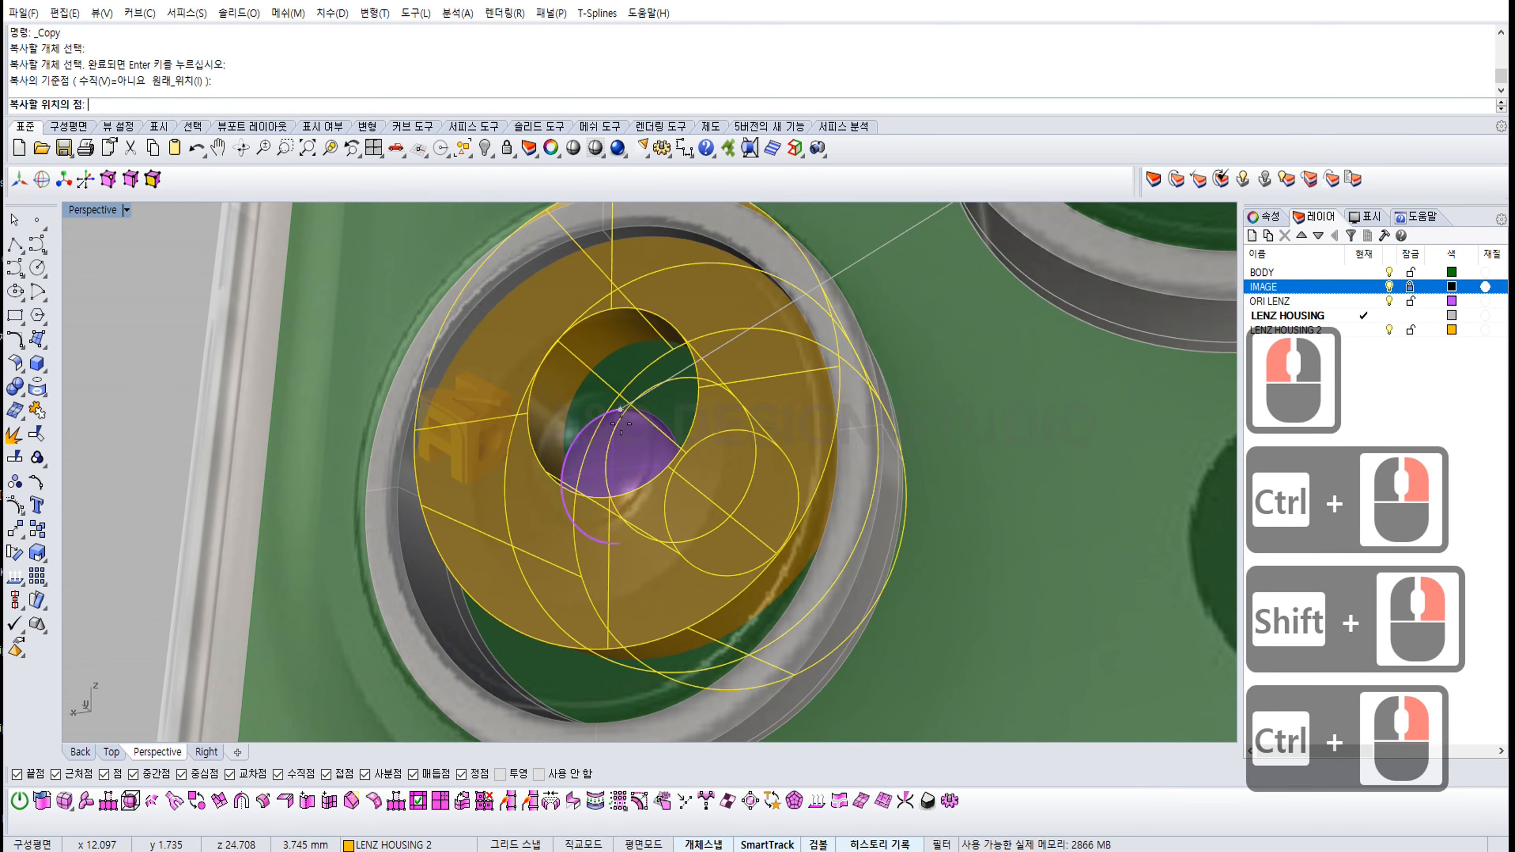
click(592, 433)
scroll(626, 438, down, 6)
right_click(620, 454)
shift+right_drag(913, 230, 845, 304)
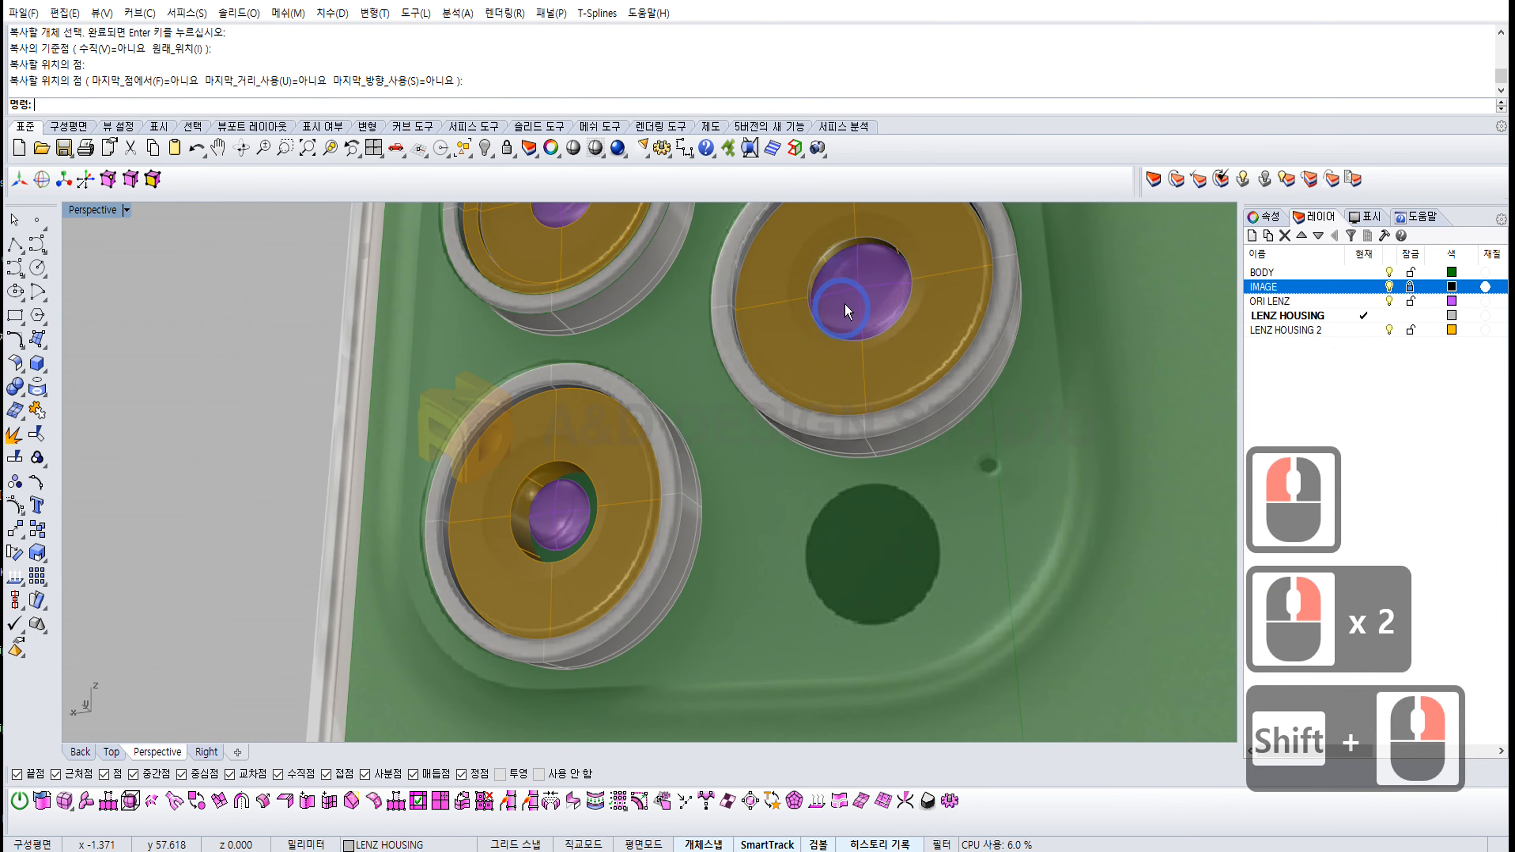
Step: Examine how the copied inner ring fits around the lower camera's lens
scroll(585, 453, up, 5)
right_drag(677, 374, 626, 497)
click(651, 465)
right_drag(626, 496, 598, 451)
ctrl+right_drag(598, 451, 693, 429)
scroll(653, 420, down, 8)
click(651, 461)
shift+right_drag(693, 428, 699, 463)
scroll(699, 464, up, 6)
click(698, 463)
Step: Explode the lower camera's ring copy and remove its front face and inner wall, keeping the outer wall
click(13, 438)
ctrl+right_drag(673, 412, 680, 454)
right_drag(680, 453, 600, 397)
key(Escape)
key(Escape)
click(714, 427)
shift+right_drag(599, 397, 608, 448)
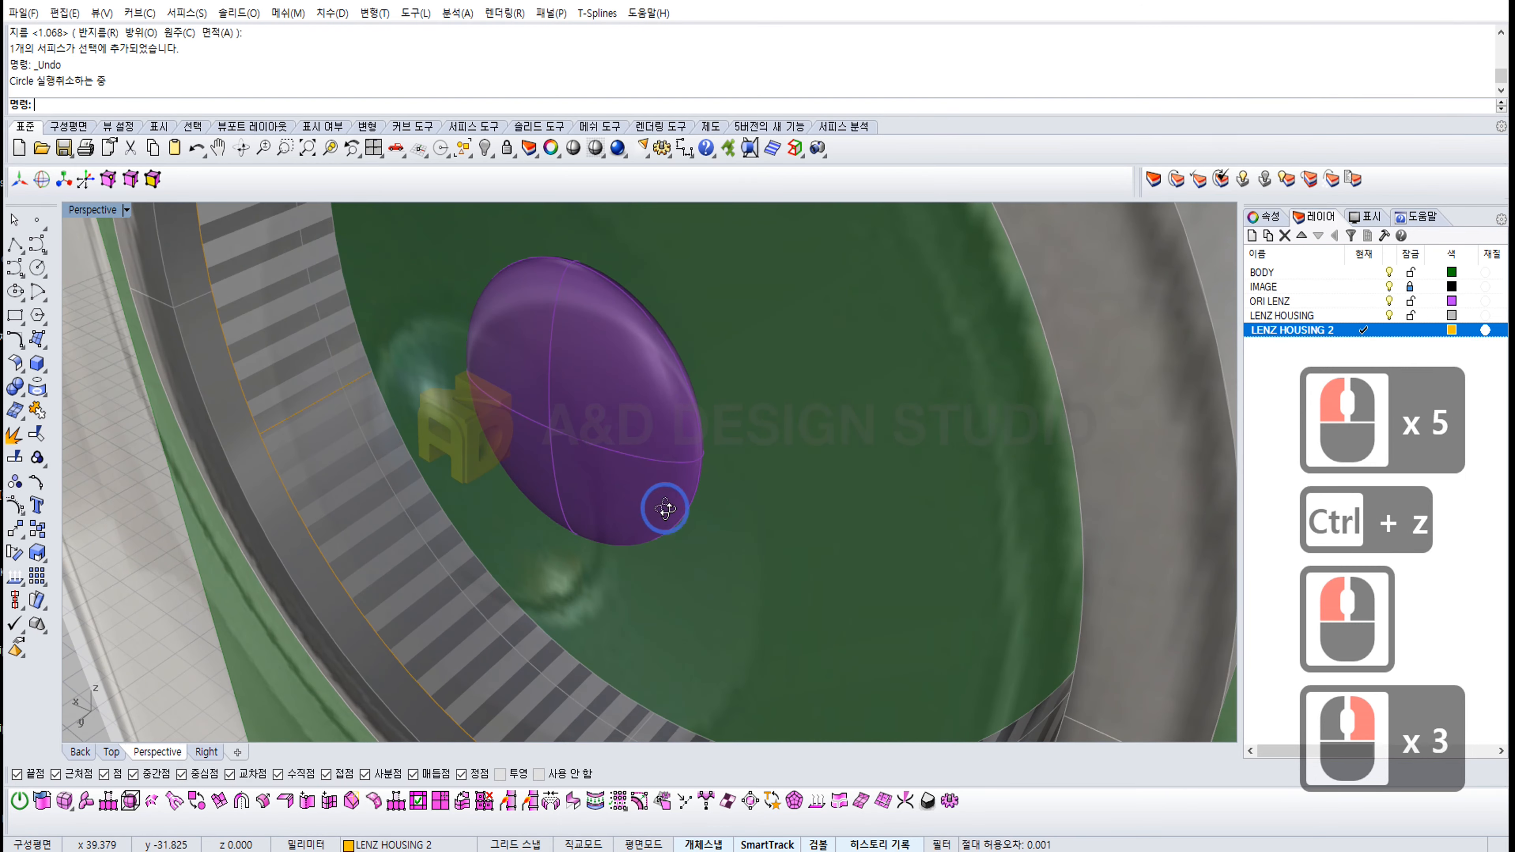
mouse_move(686, 406)
right_down()
mouse_move(676, 348)
mouse_move(590, 280)
mouse_move(649, 311)
mouse_move(667, 385)
right_up()
click(585, 271)
ctrl+right_drag(696, 284, 692, 346)
key(Escape)
click(45, 396)
click(101, 400)
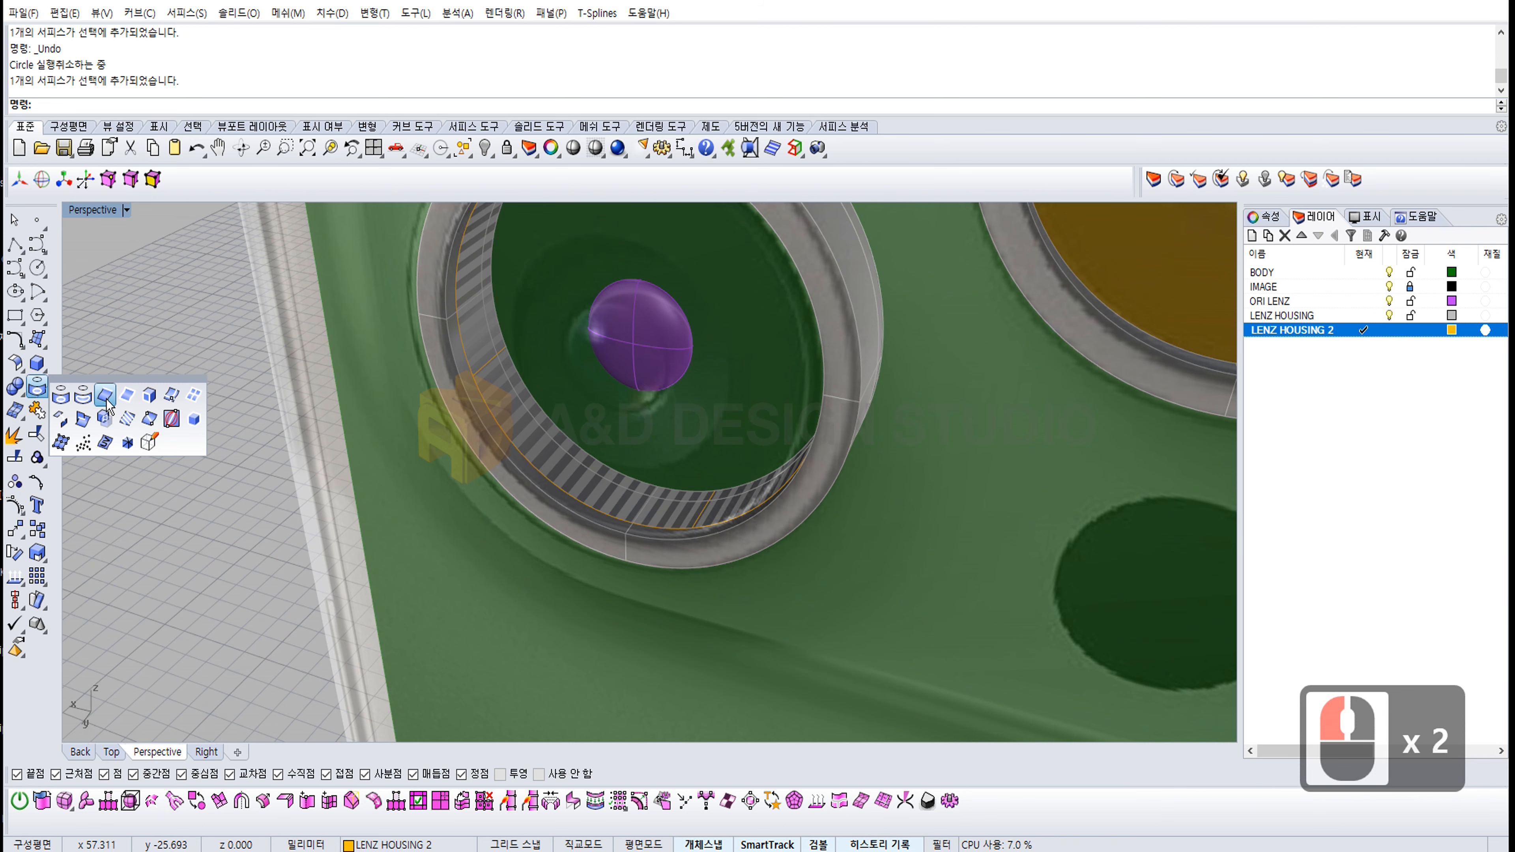
key(Escape)
key(Escape)
click(165, 304)
right_drag(166, 304, 334, 288)
Step: Draw a circle about 0.75 mm in diameter around the lower camera's lens, centred on it in the Back view
double_click(112, 211)
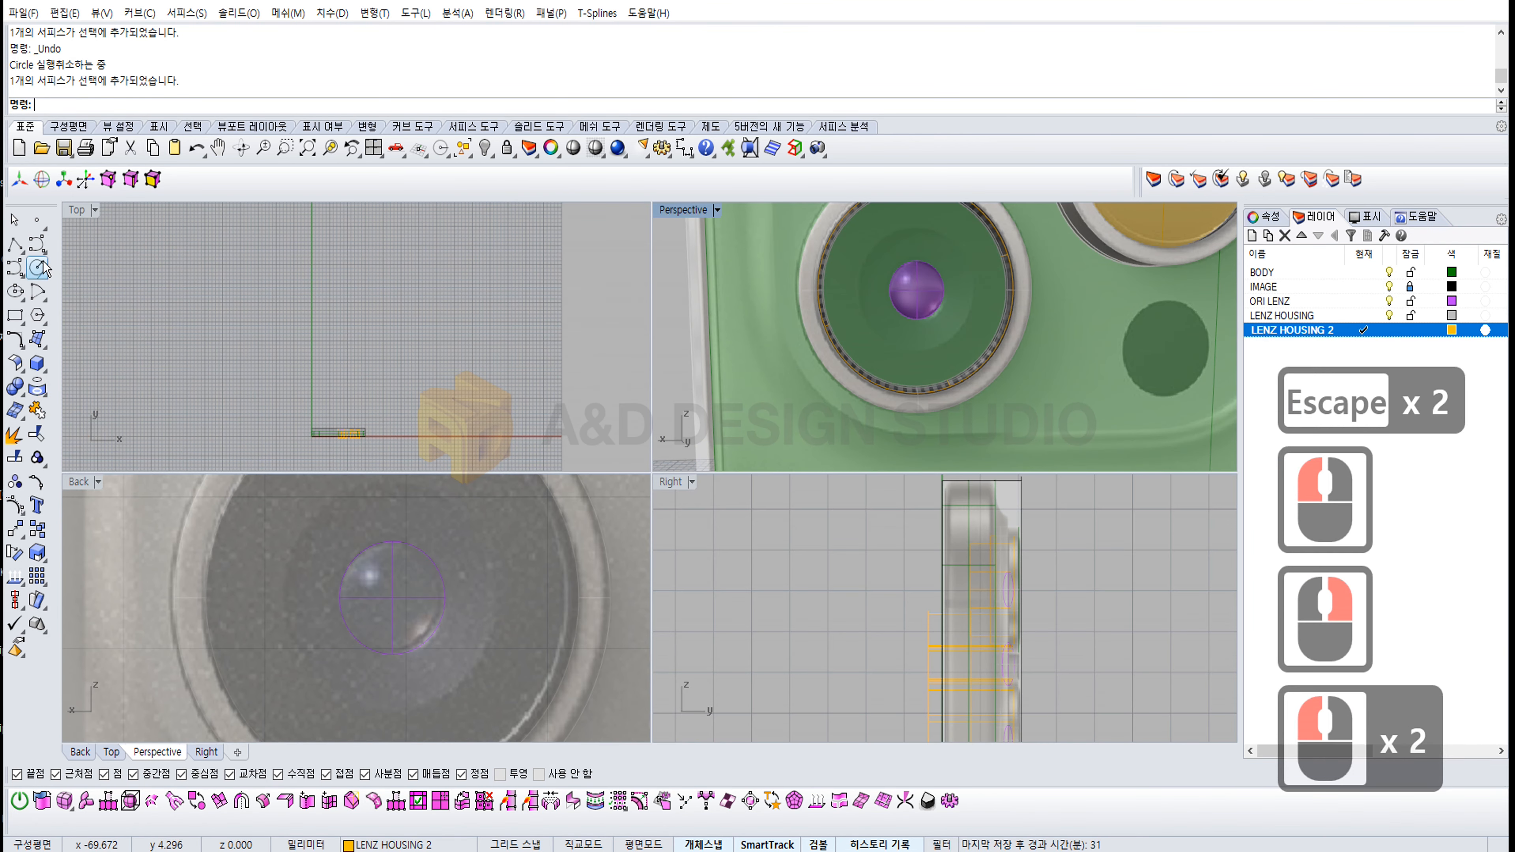
click(37, 268)
click(393, 597)
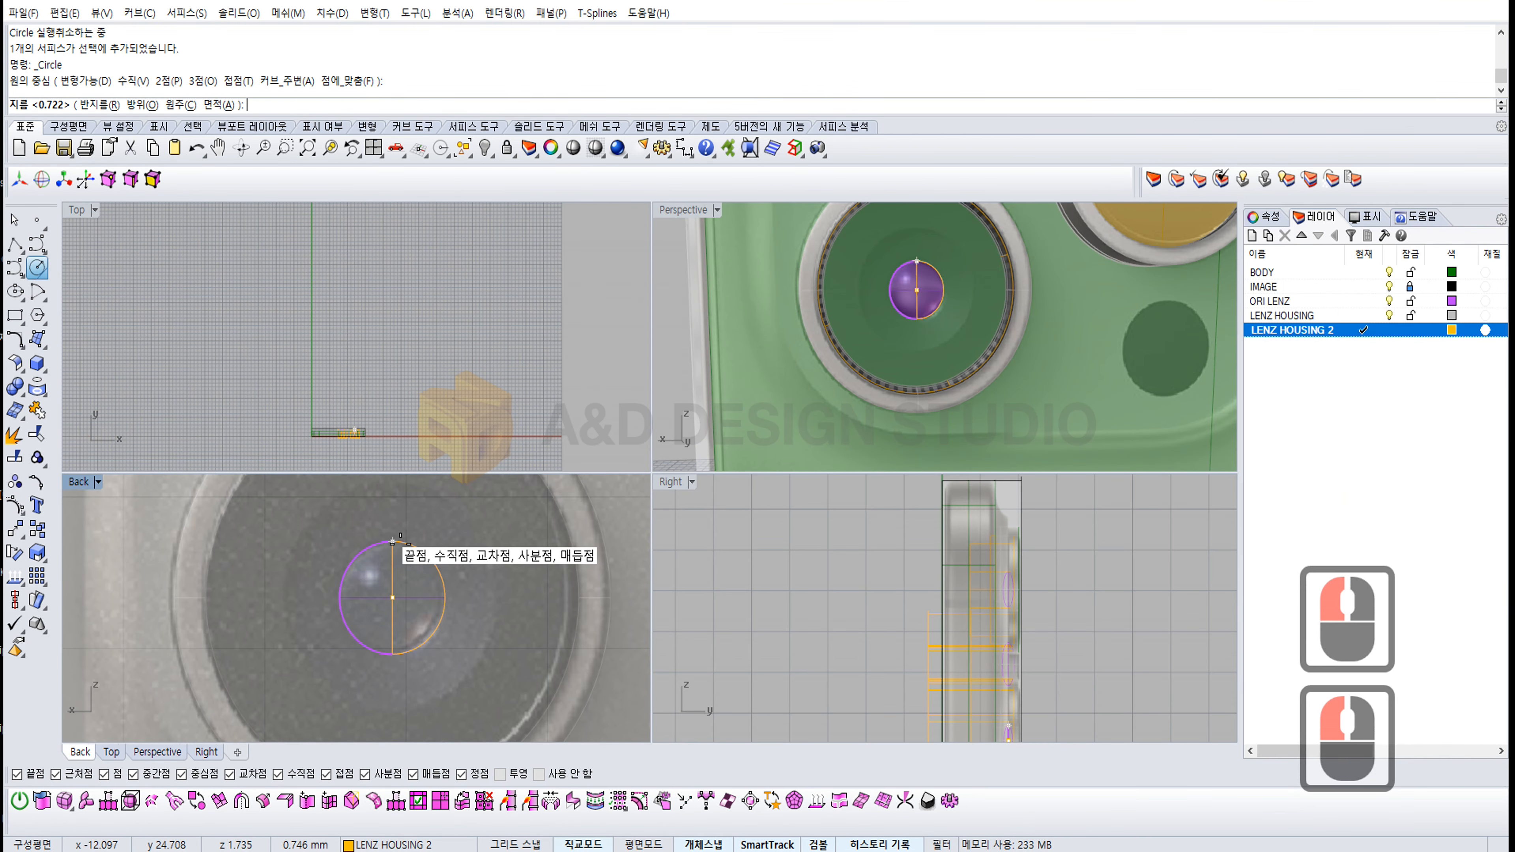
shift+click(410, 541)
click(415, 545)
Step: Extrude the lens circle along the lens axis into a cylindrical inner wall for the lower camera's ring
double_click(698, 210)
right_drag(883, 358, 725, 448)
right_drag(725, 448, 700, 440)
drag(626, 413, 692, 434)
double_click(405, 532)
right_drag(404, 532, 561, 436)
key(Escape)
key(Escape)
Step: Create a planar surface closing the front edge of the lower camera ring's outer wall
click(46, 348)
click(82, 349)
click(457, 340)
right_click(457, 340)
click(548, 342)
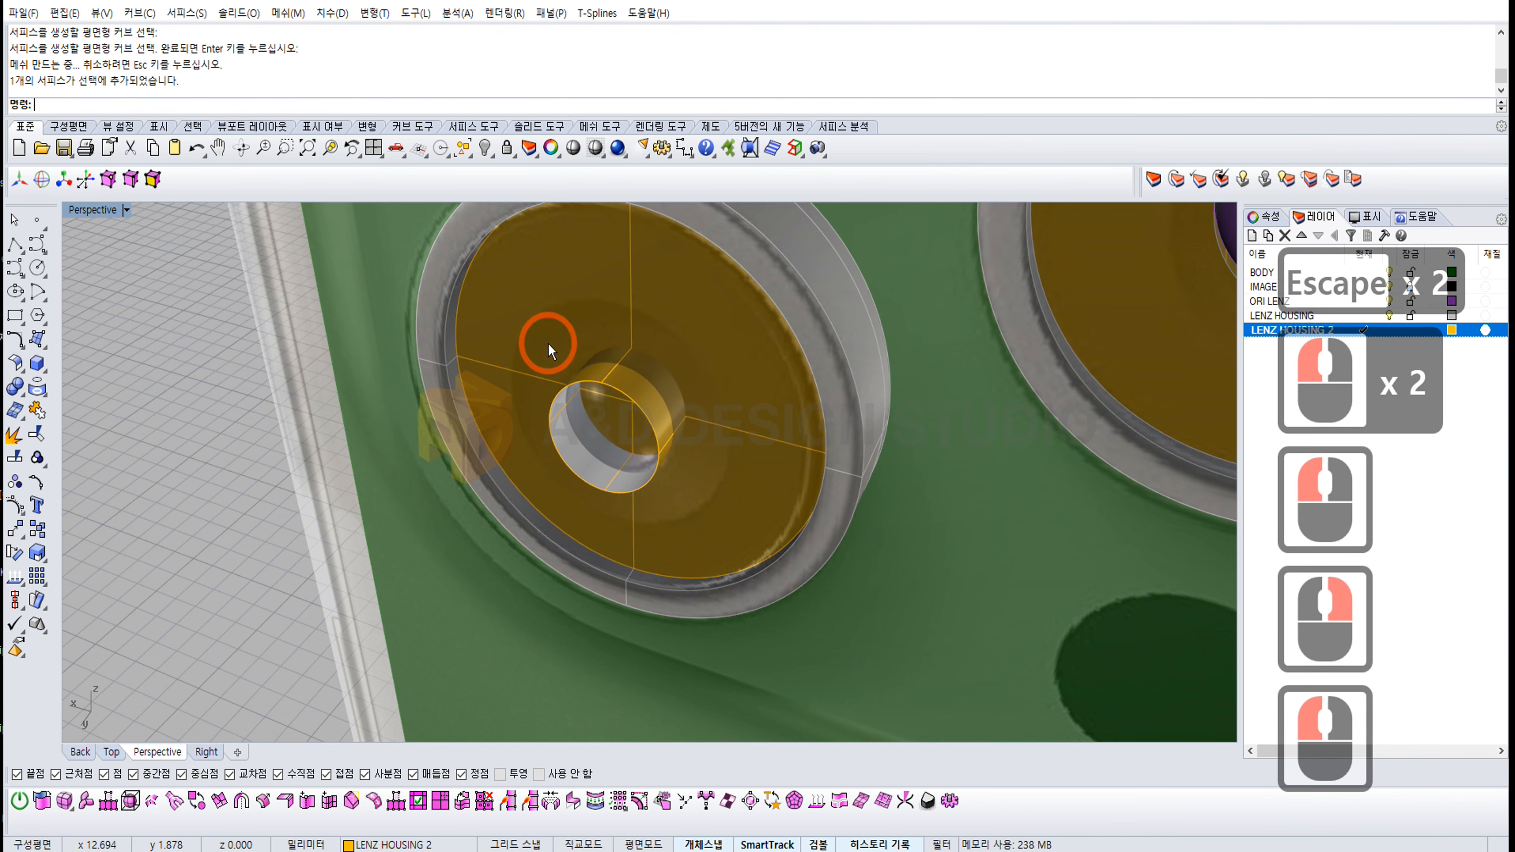
Step: Trim the inner wall where it protrudes in front of the lower ring's planar face and delete the leftover piece
click(106, 437)
click(37, 434)
click(510, 357)
right_click(170, 293)
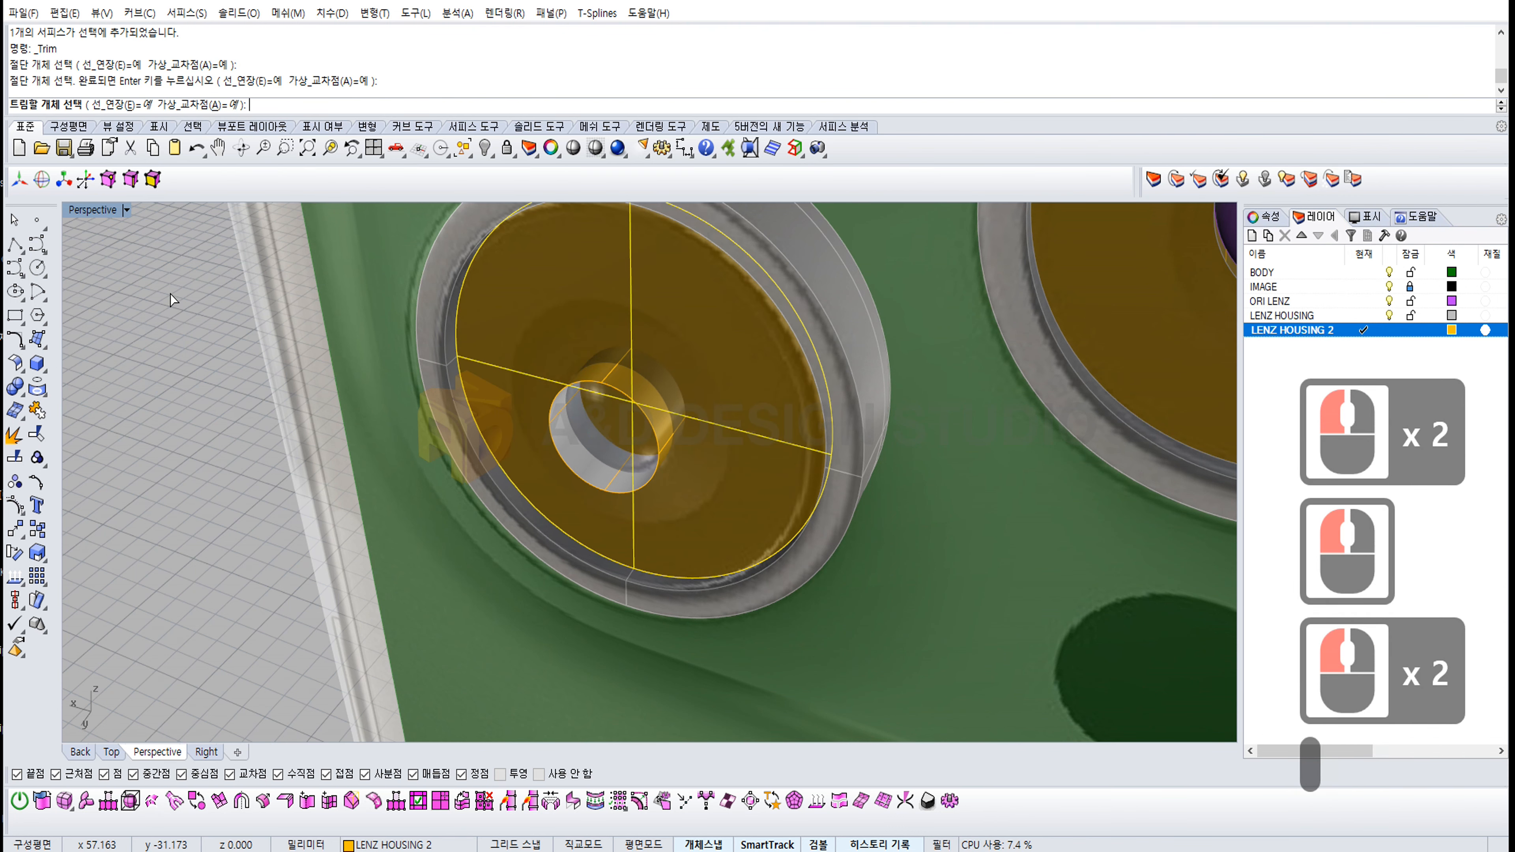
click(609, 380)
right_click(150, 477)
right_drag(149, 478, 655, 315)
click(624, 398)
key(Delete)
Step: Trim the lens opening out of the lower ring's front face, using the cylindrical inner wall as the cutter
click(668, 370)
click(668, 370)
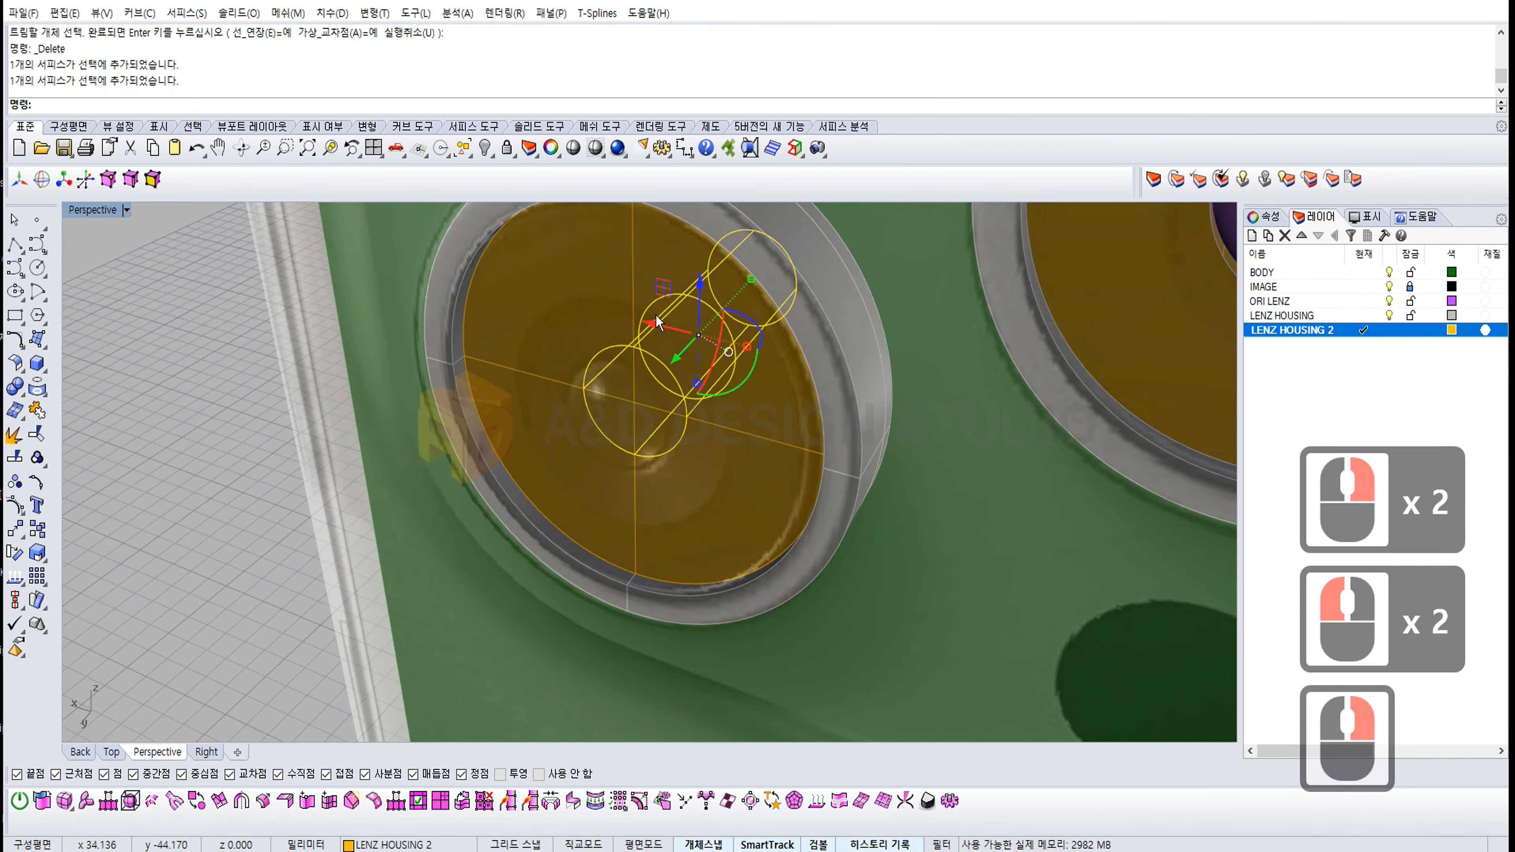
click(36, 437)
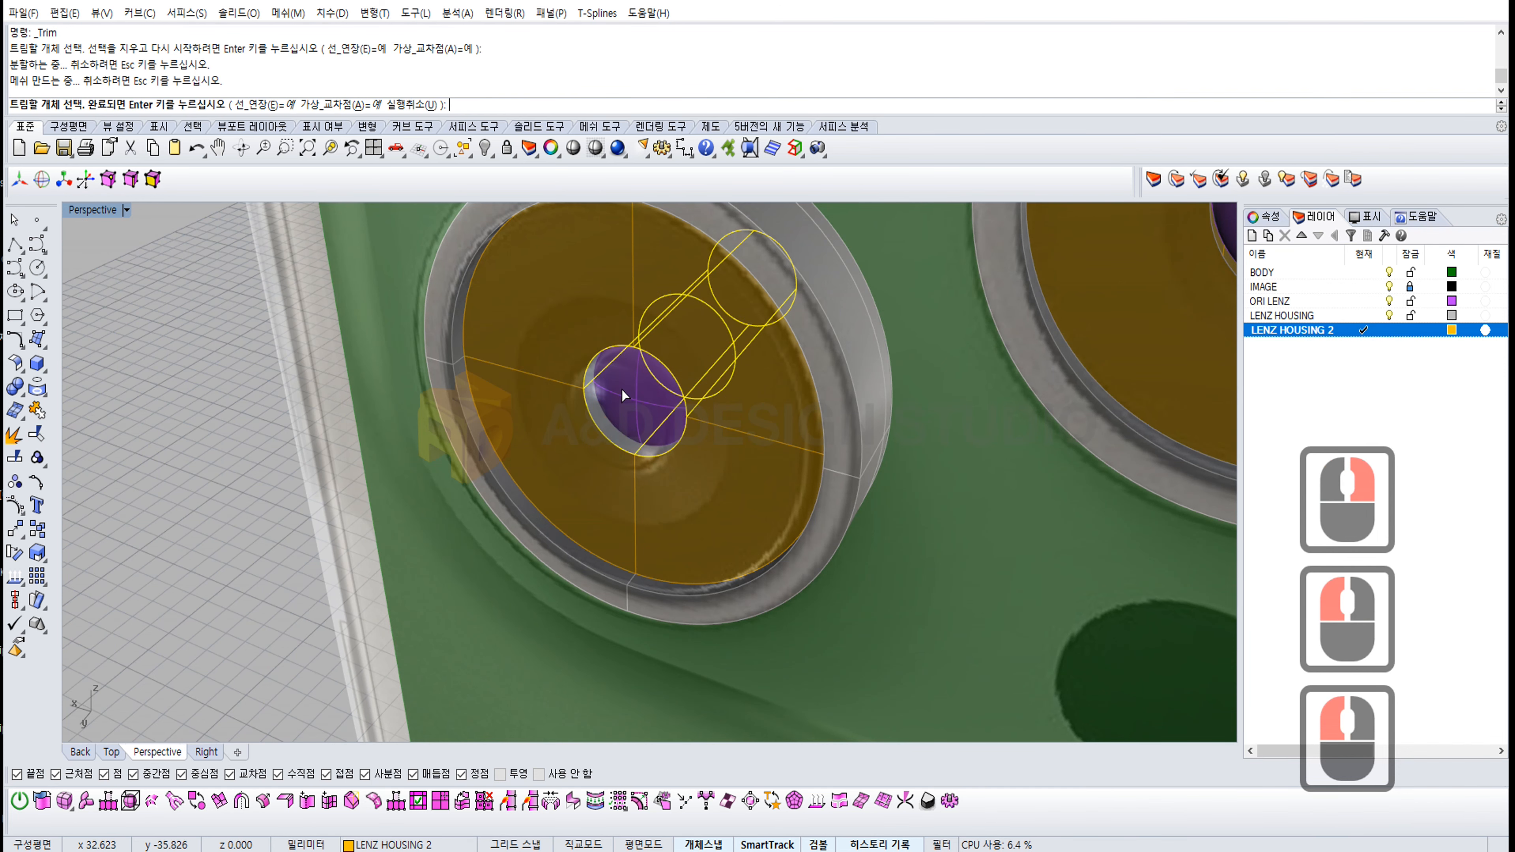
right_click(259, 440)
click(258, 440)
Step: Hide the IMAGE layer and join the lower ring's inner wall to its front face
ctrl+right_drag(669, 439, 676, 381)
click(603, 459)
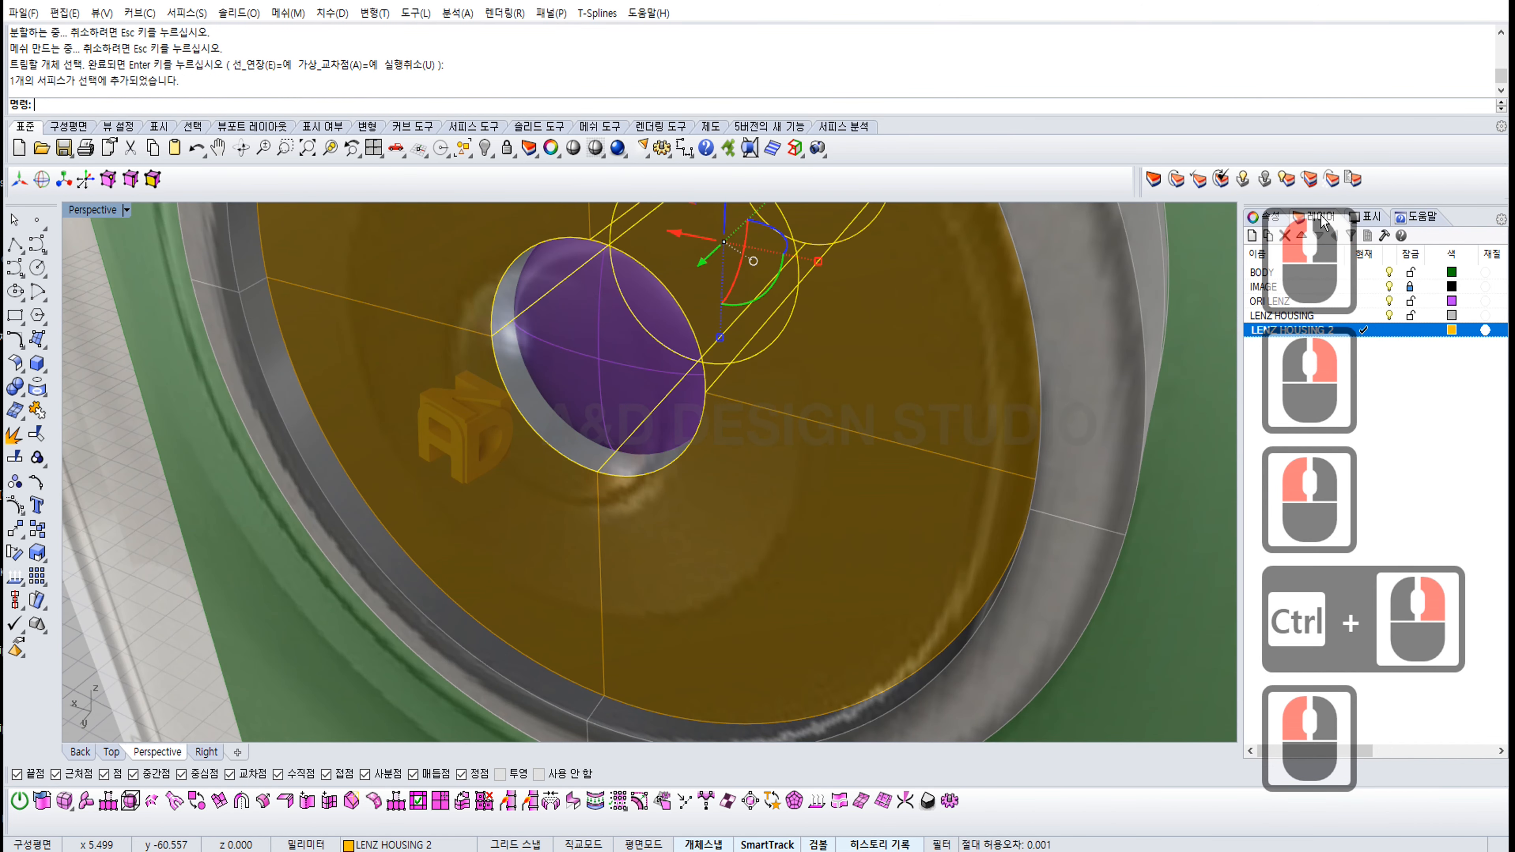
click(1389, 286)
scroll(561, 323, down, 6)
right_drag(537, 385, 530, 394)
shift+click(501, 395)
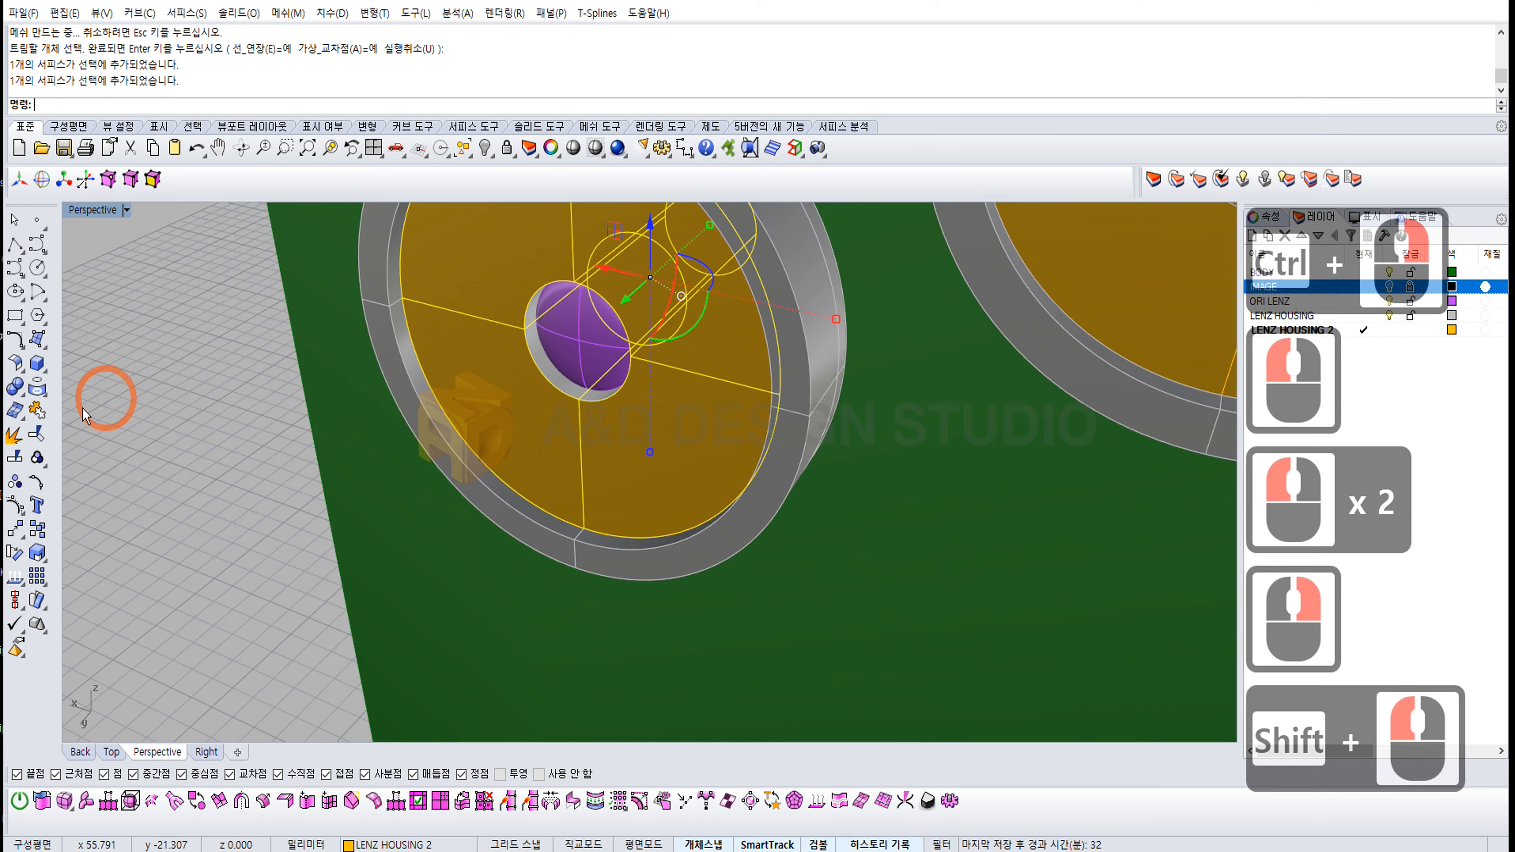
click(36, 412)
click(237, 463)
right_drag(237, 463, 350, 455)
click(350, 454)
Step: Hide the LENZ HOUSING layer and join the lower ring's front face and inner wall to its outer wall
click(1389, 316)
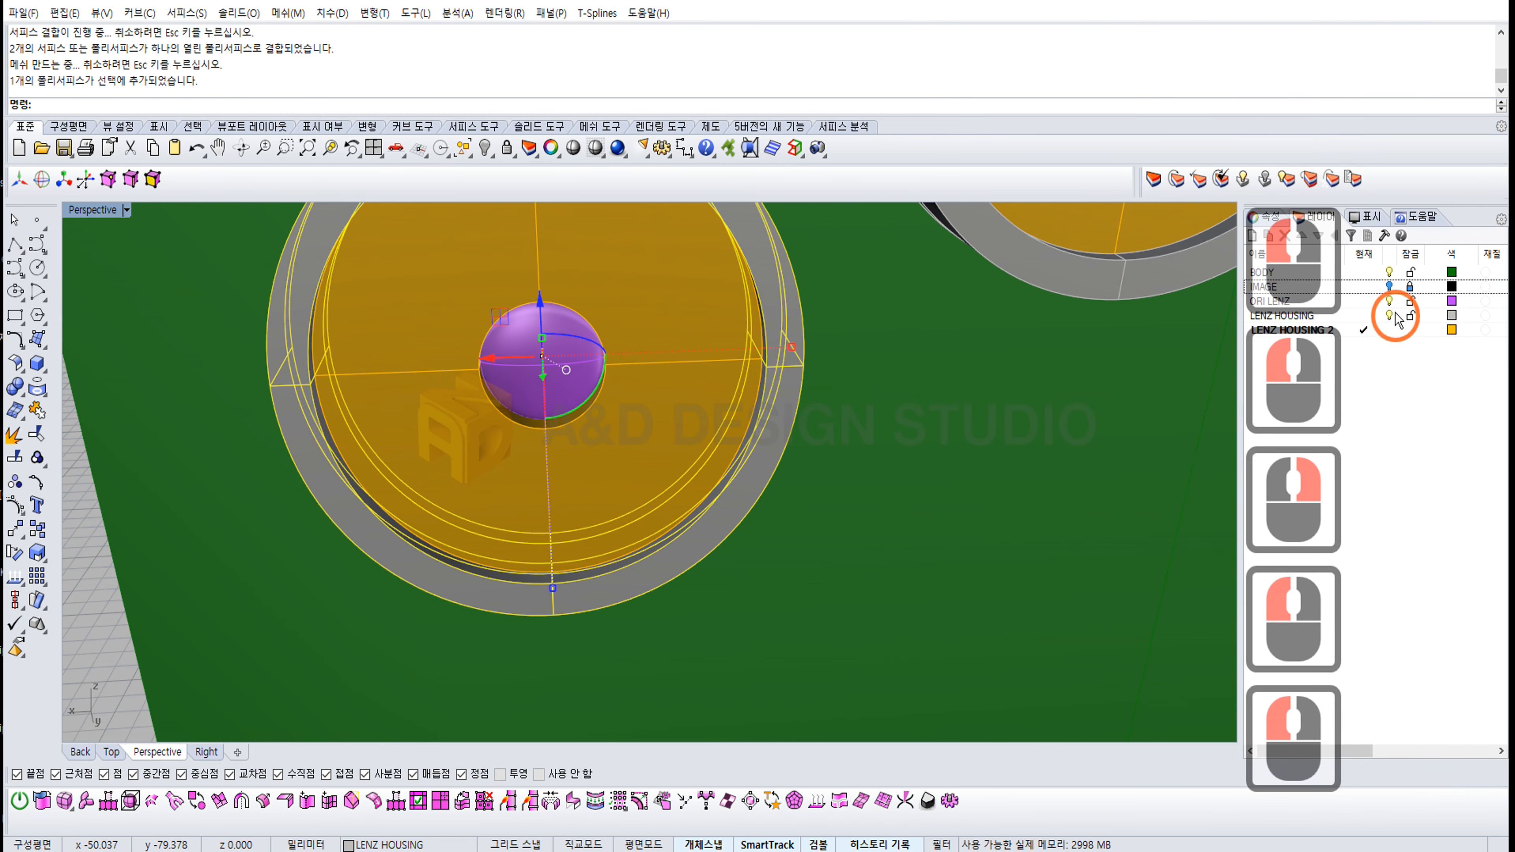
click(1389, 316)
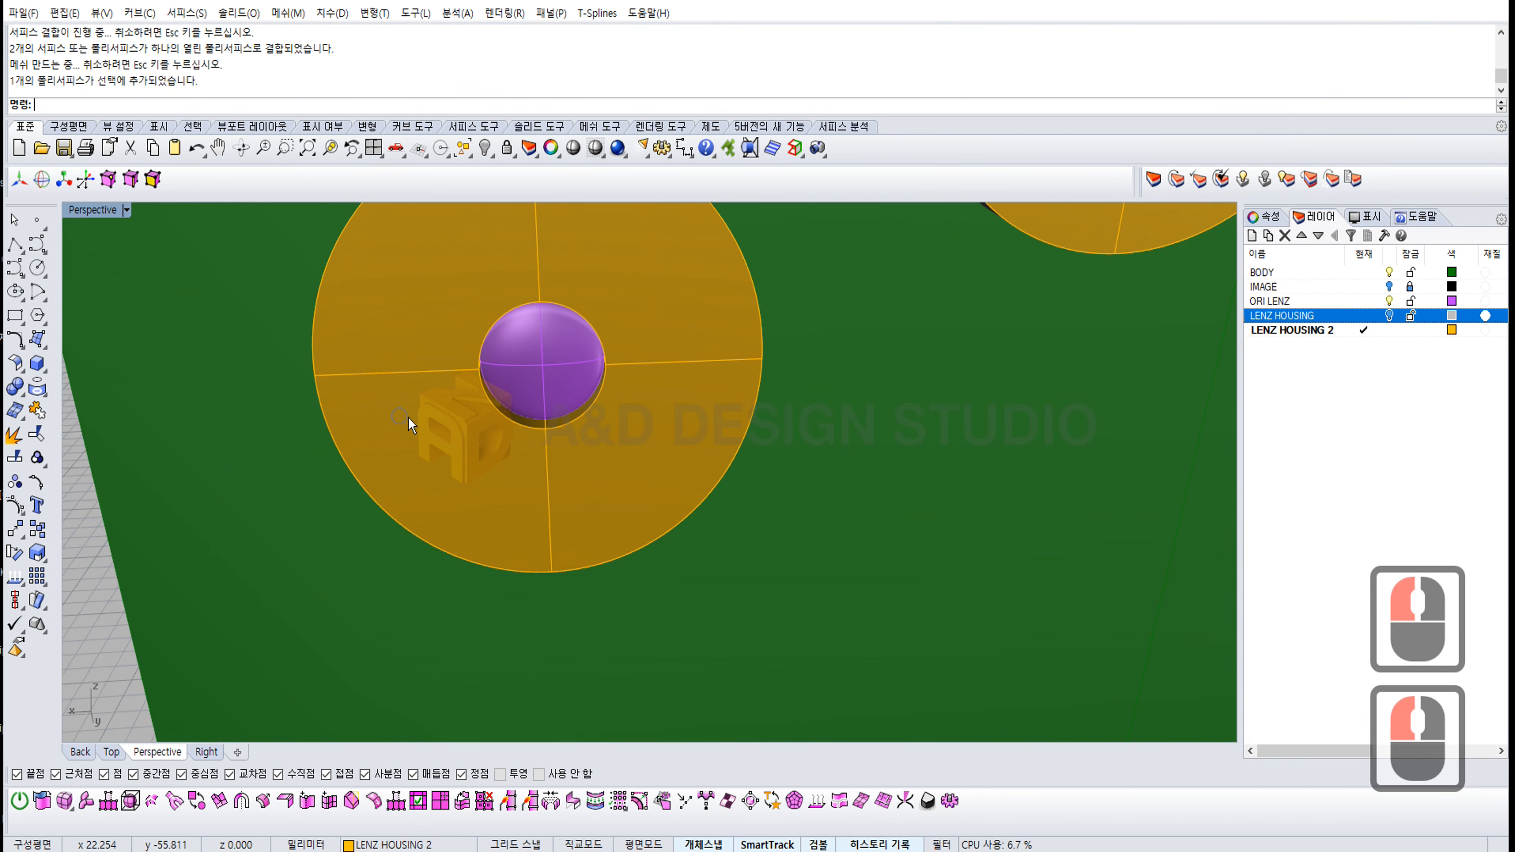
right_drag(408, 418, 325, 388)
shift+right_drag(463, 448, 162, 439)
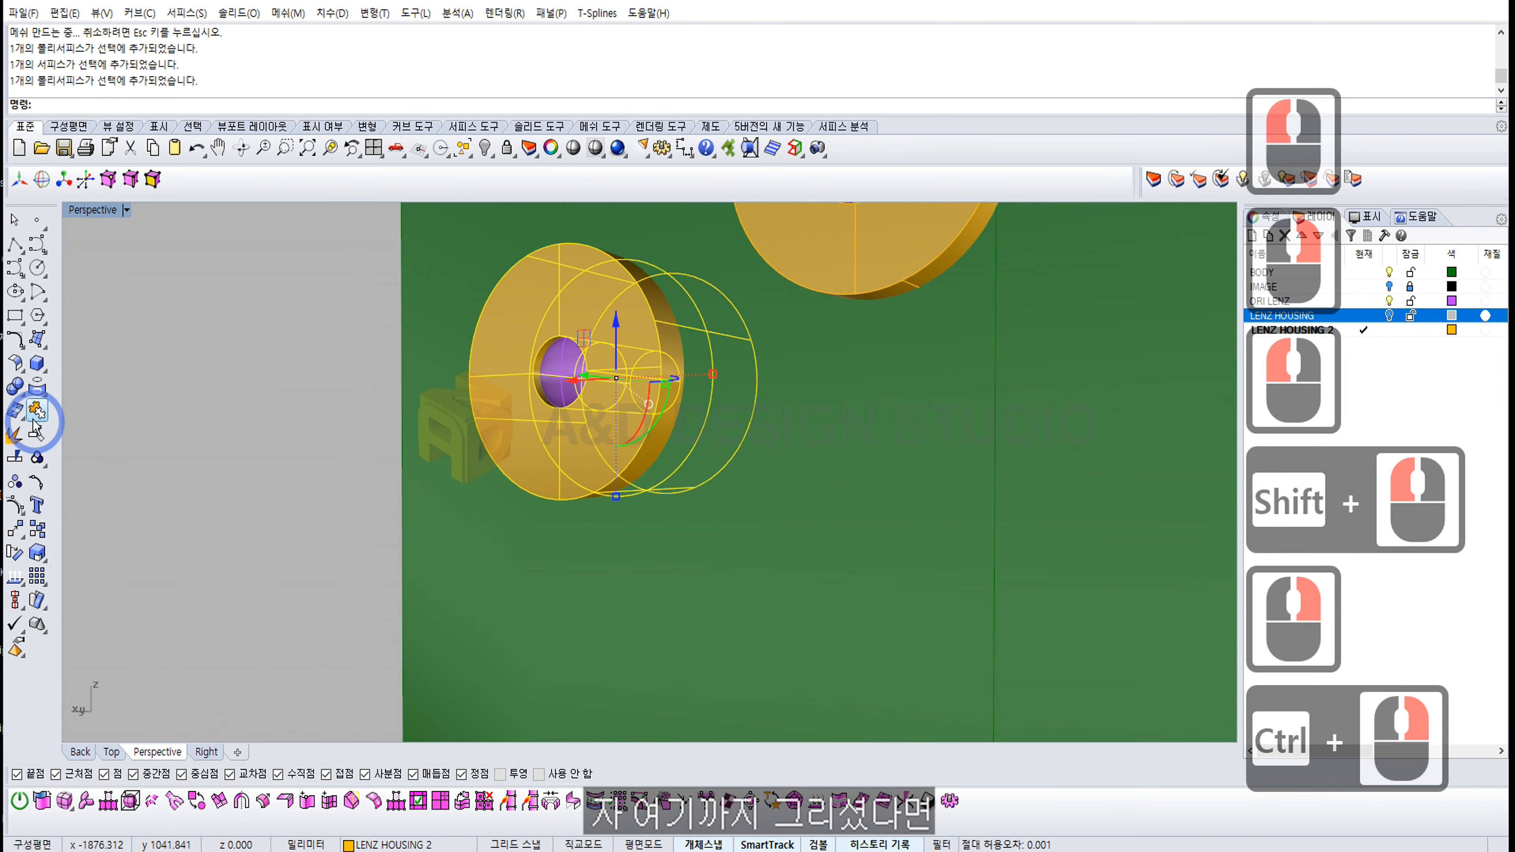
click(37, 410)
click(341, 373)
ctrl+right_drag(514, 269, 476, 406)
right_drag(477, 406, 567, 395)
click(226, 327)
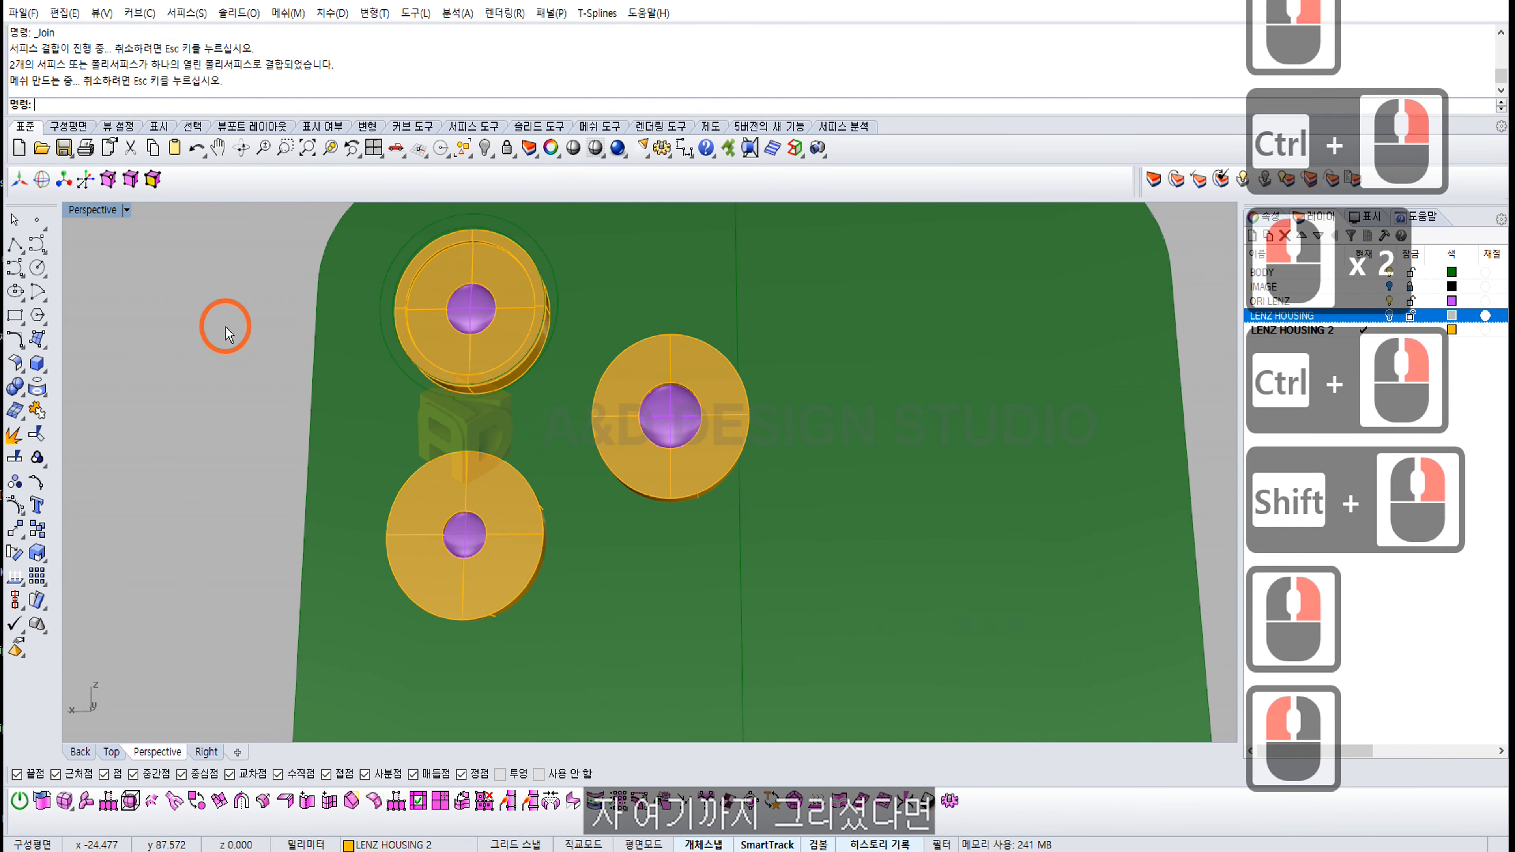
Step: Show the LENZ HOUSING layer, compare the rings with the reference photo, and delete the leftover object at the cameras
click(1389, 315)
scroll(712, 389, down, 4)
right_drag(712, 389, 635, 394)
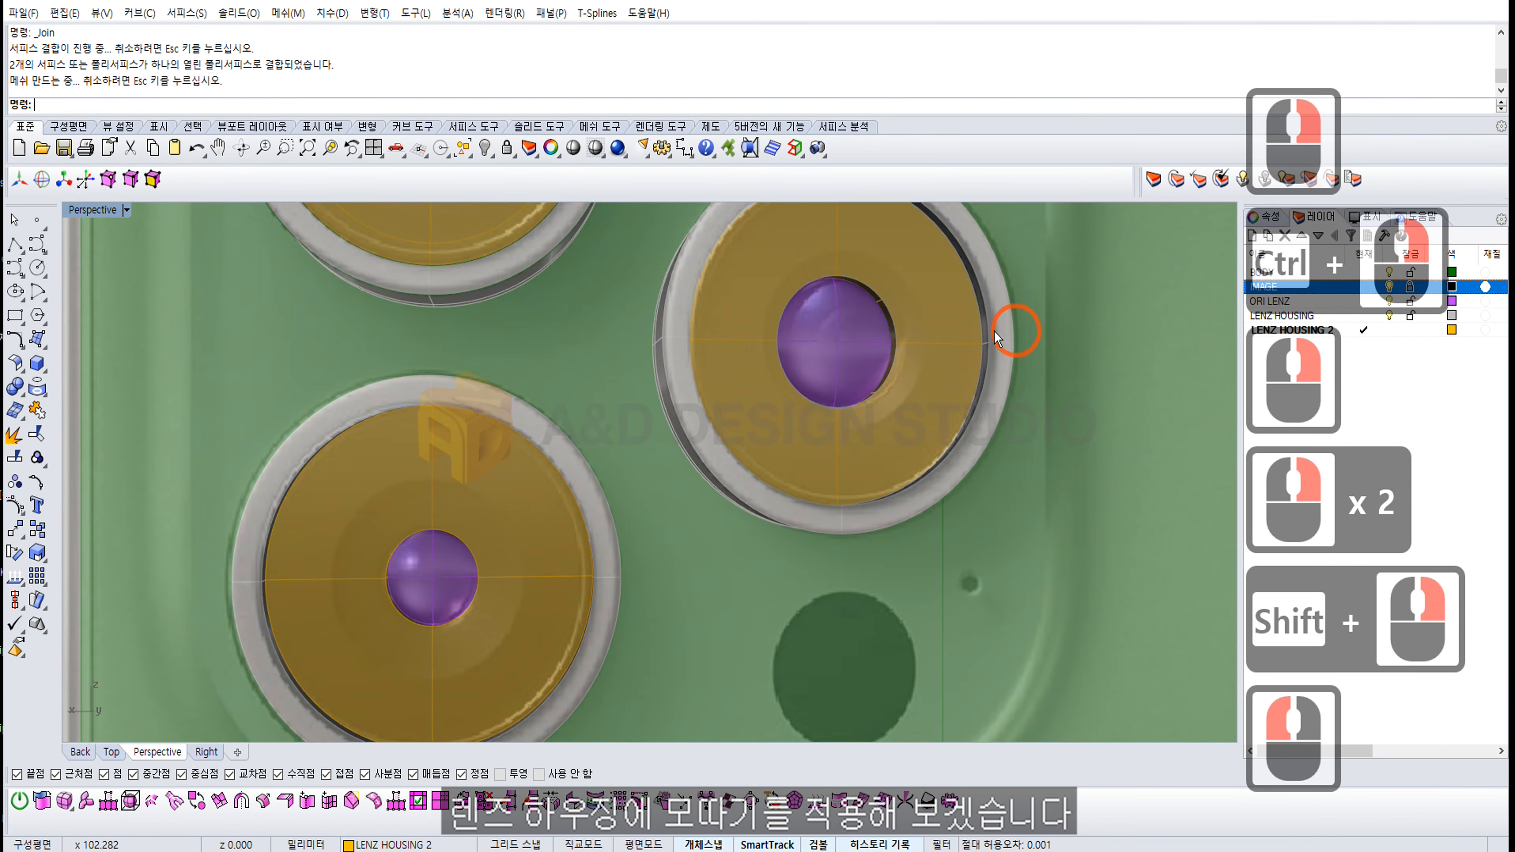
right_drag(807, 337, 683, 375)
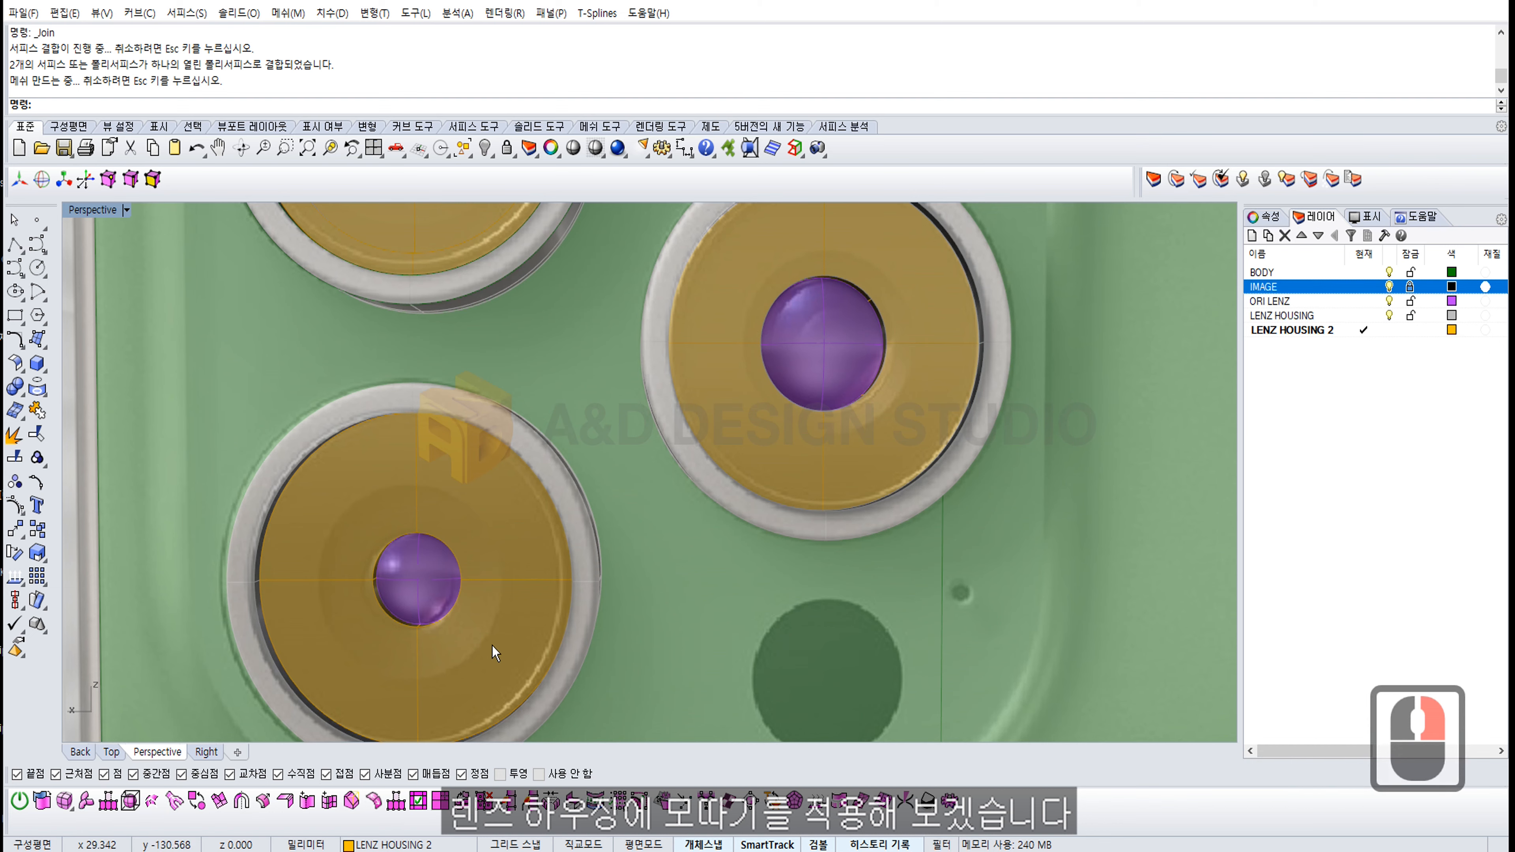
right_drag(781, 434, 656, 418)
shift+right_drag(656, 418, 544, 474)
click(545, 395)
key(Delete)
shift+right_drag(428, 546, 487, 443)
Step: Chamfer the front edge of the middle camera ring's lens opening with a distance of about 0.12 mm
click(373, 540)
click(546, 332)
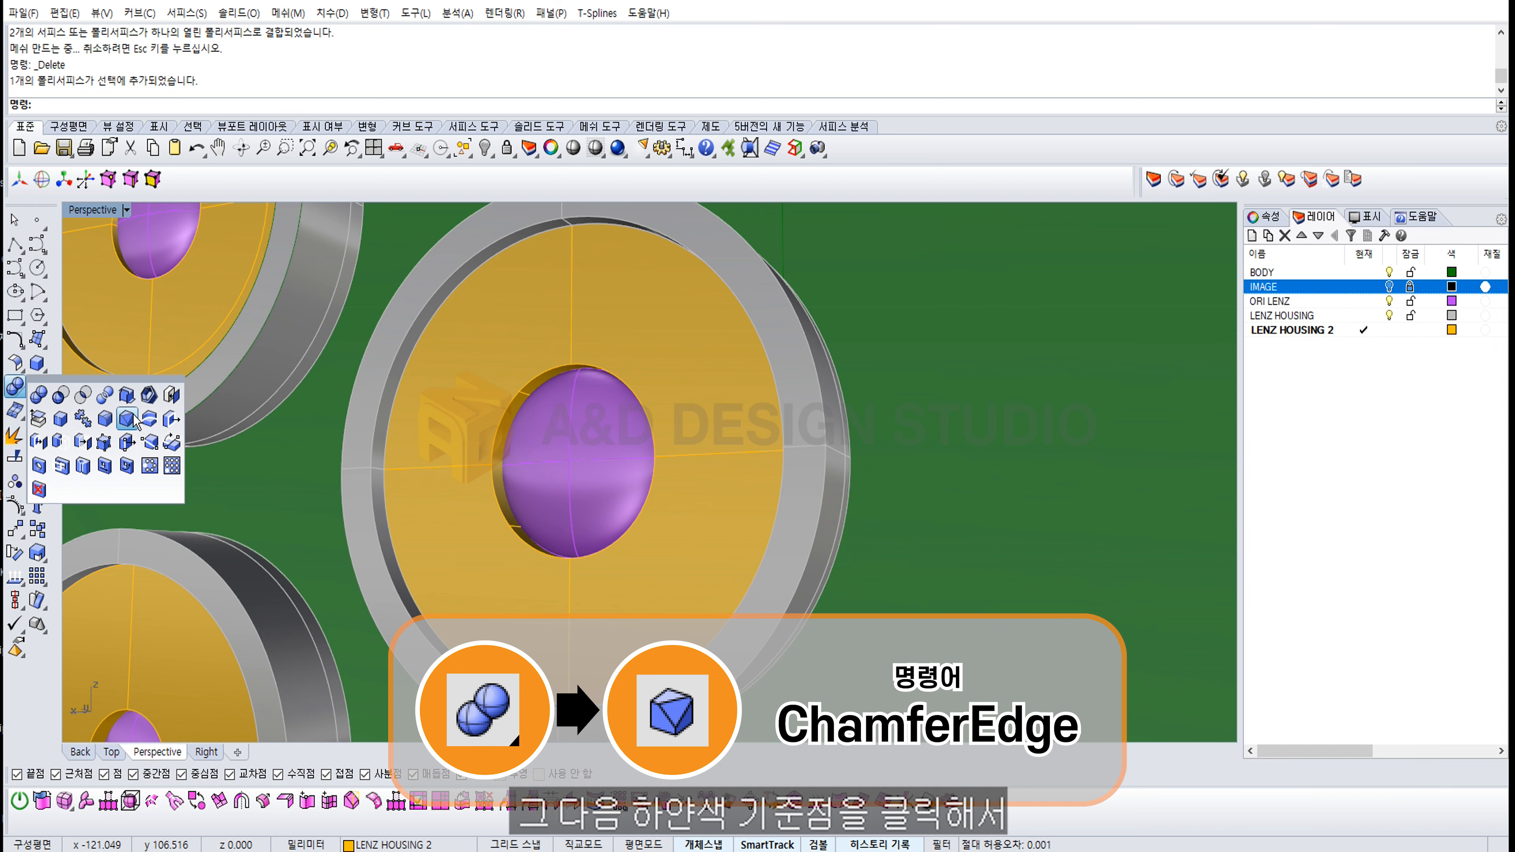
click(129, 421)
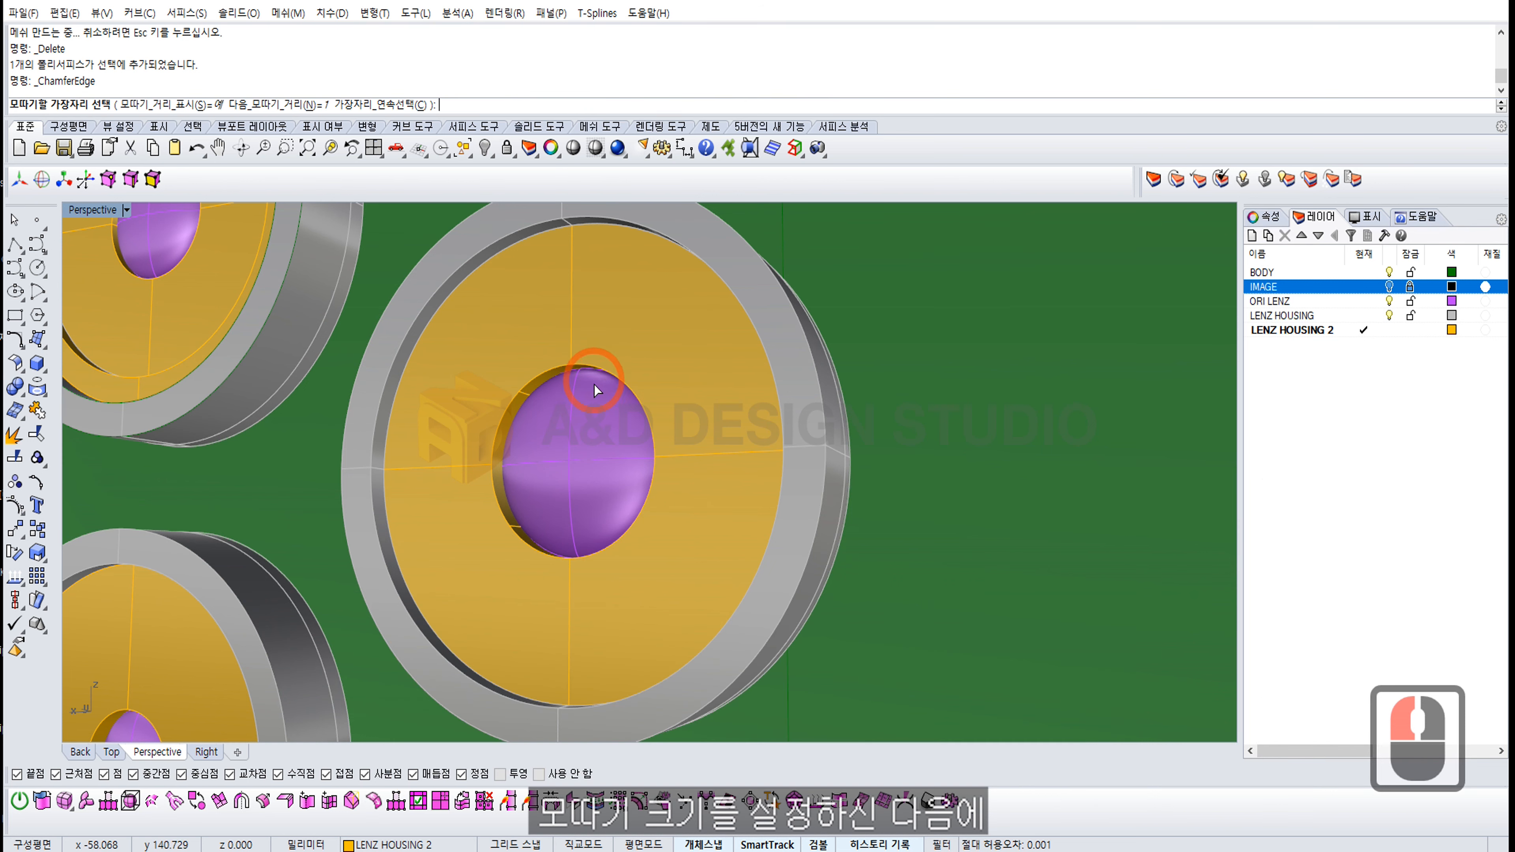
ctrl+right_drag(598, 379, 566, 372)
click(535, 368)
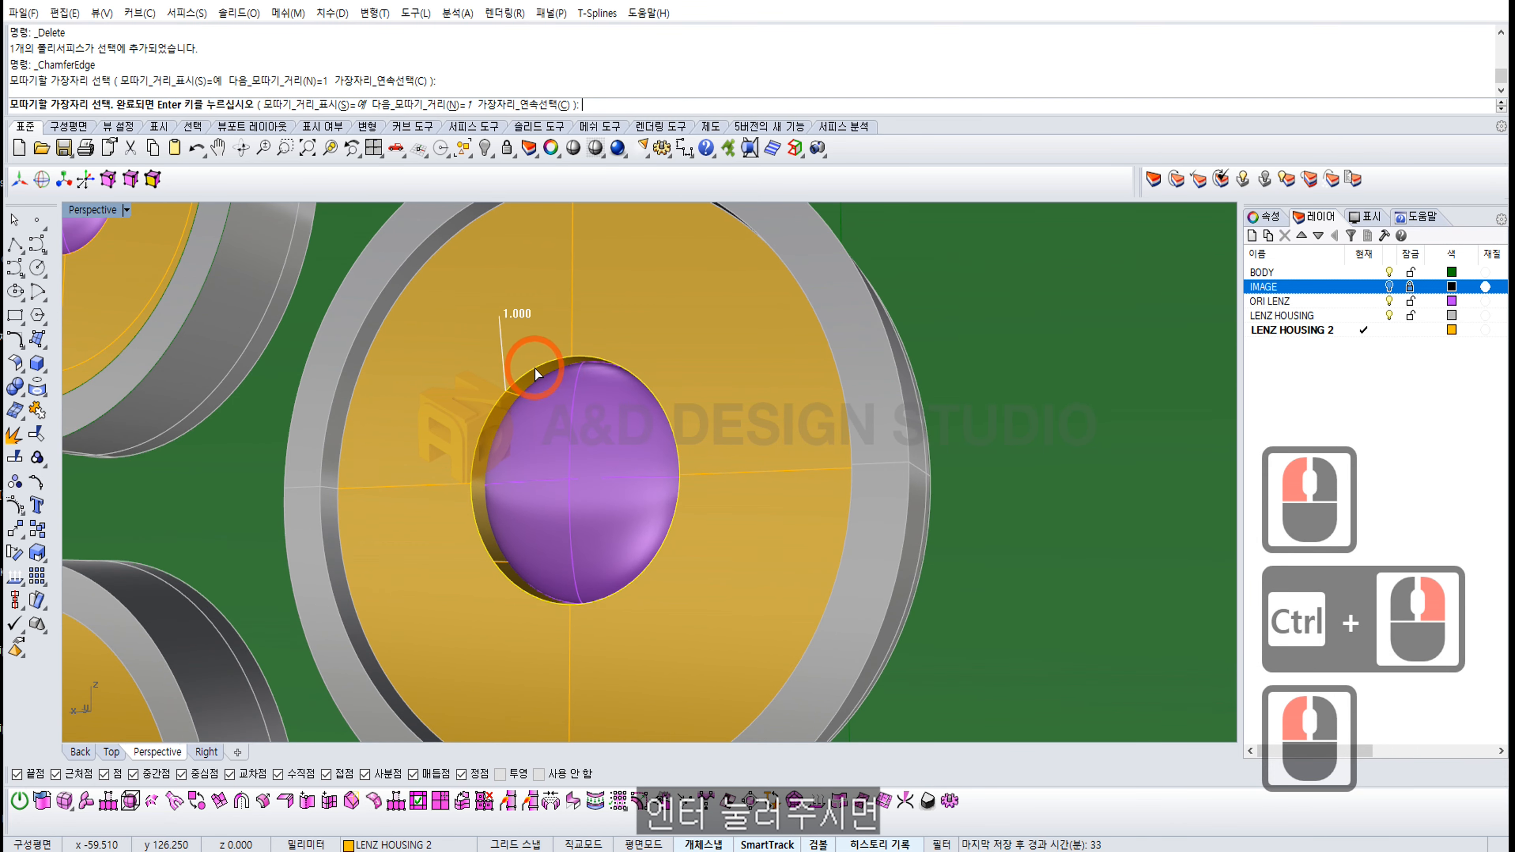
right_click(535, 374)
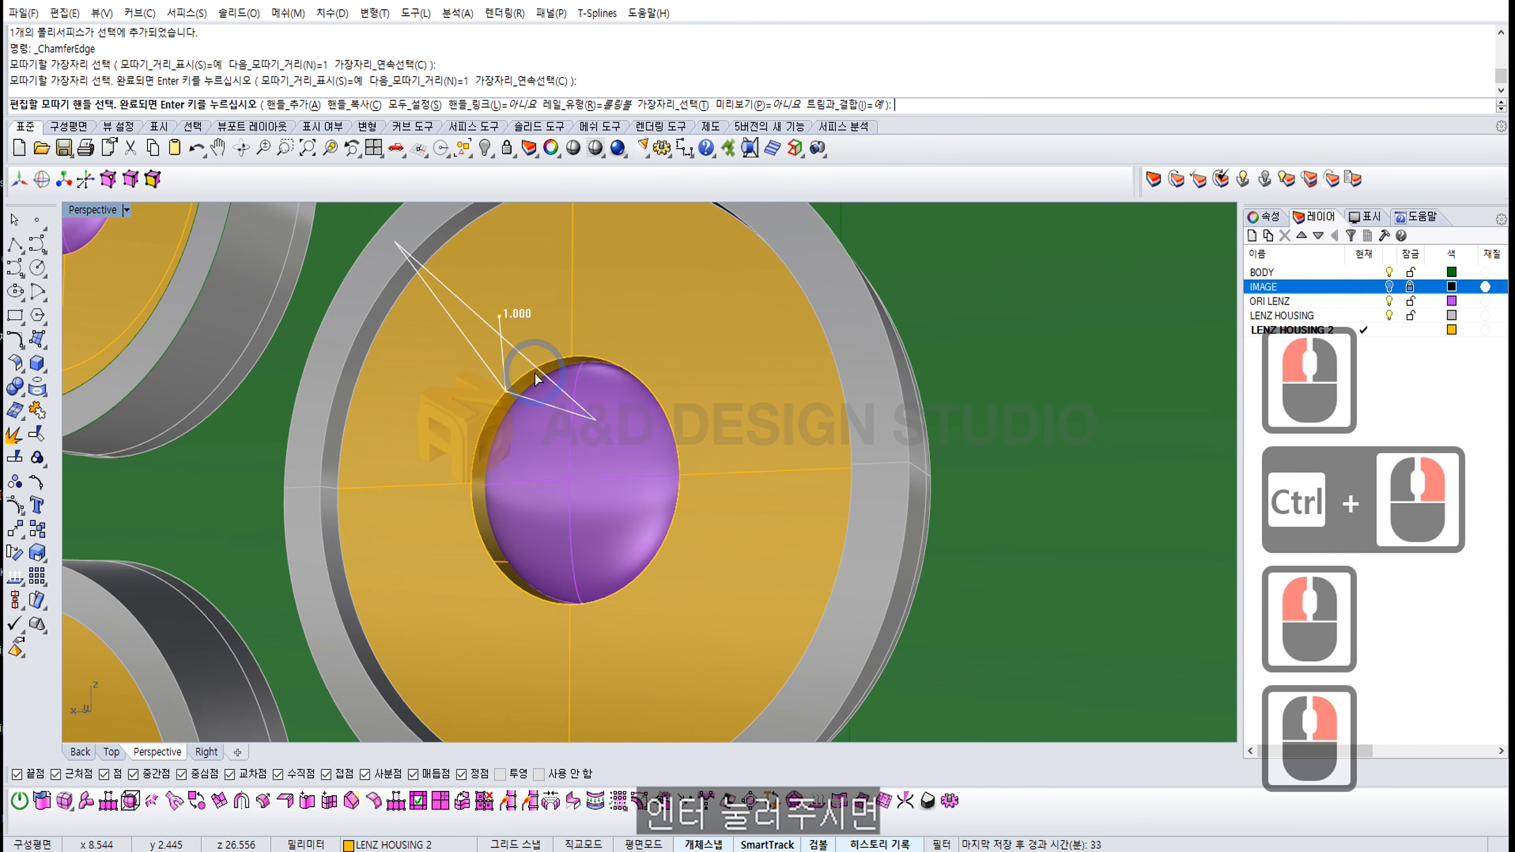
right_drag(535, 377, 598, 289)
click(601, 287)
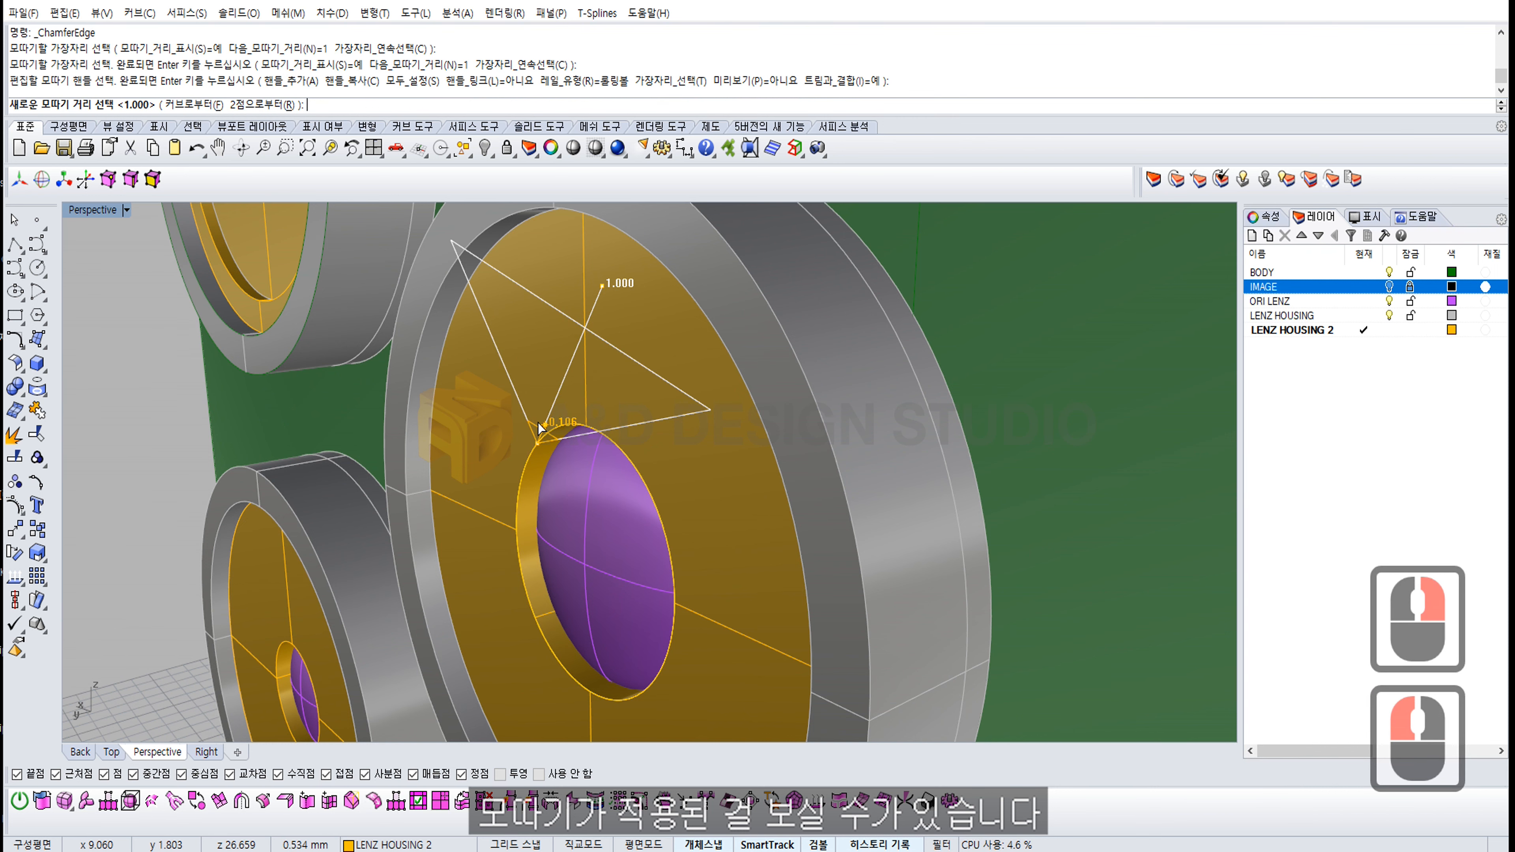
scroll(539, 428, up, 3)
click(561, 475)
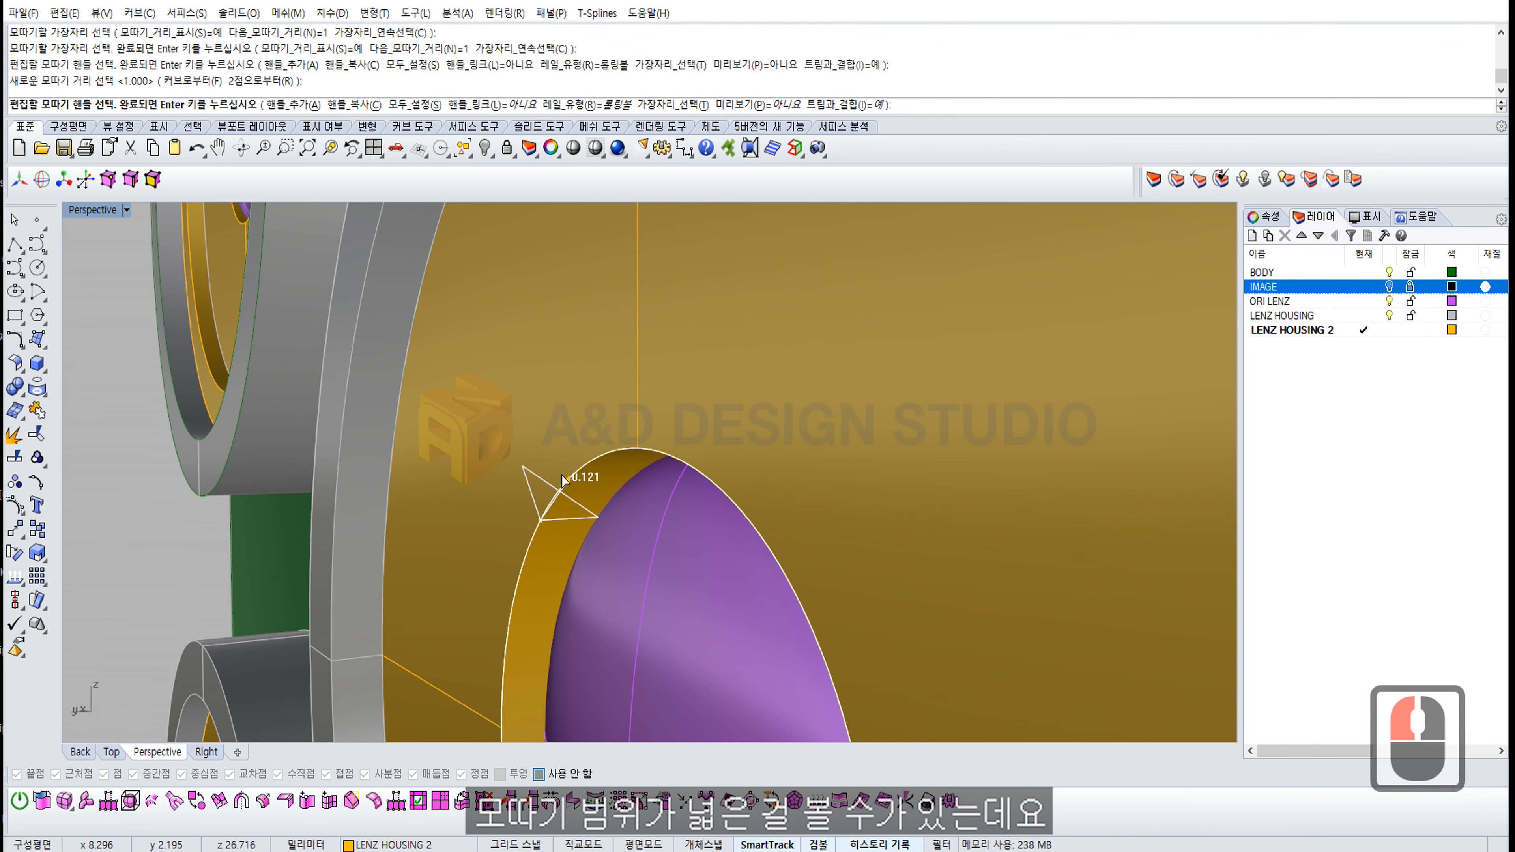
right_click(564, 478)
Step: Try to chamfer the front edge of the lower camera ring's lens opening
right_drag(565, 477, 620, 472)
scroll(620, 471, down, 4)
shift+right_drag(596, 484, 673, 437)
right_drag(672, 436, 814, 431)
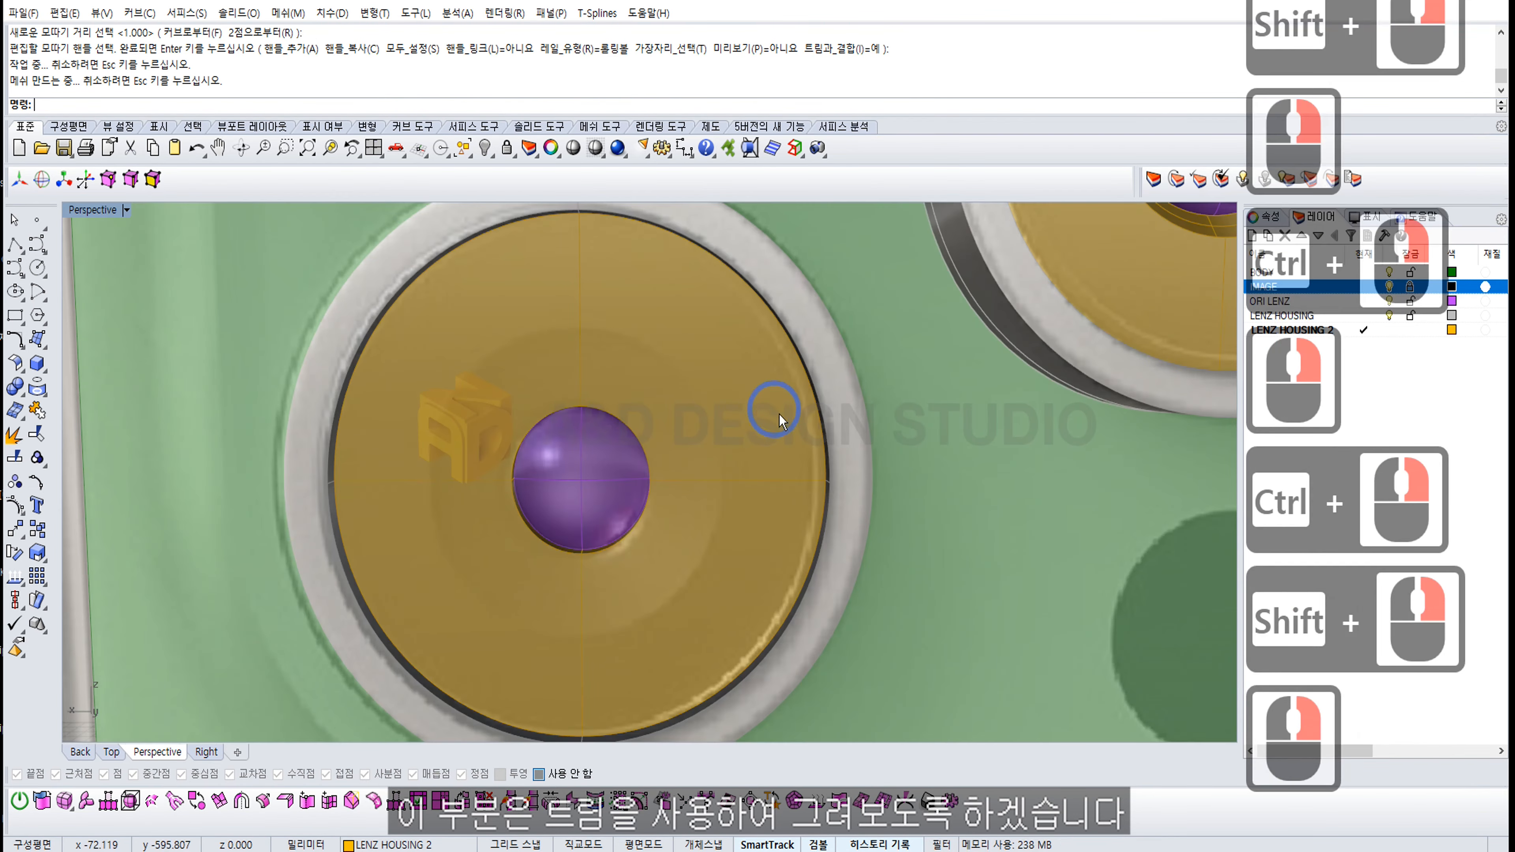
right_drag(814, 431, 738, 443)
click(1387, 287)
shift+right_drag(737, 443, 676, 444)
click(25, 360)
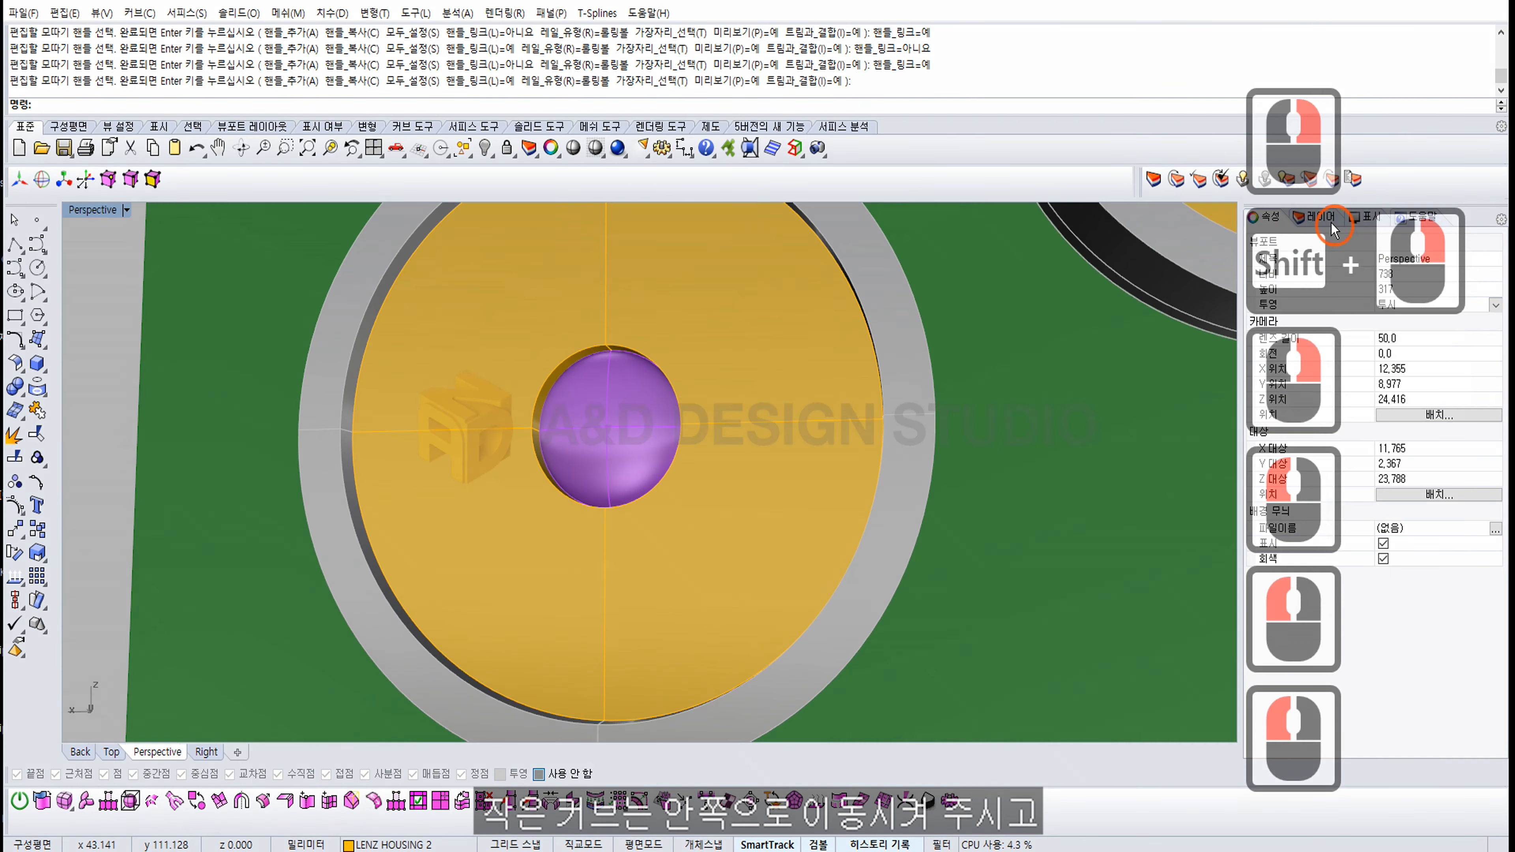
Step: Show the IMAGE layer and draw two concentric circles on the lower lens, one about 1.45 mm in diameter, one matching the lens opening
click(1327, 219)
click(1388, 286)
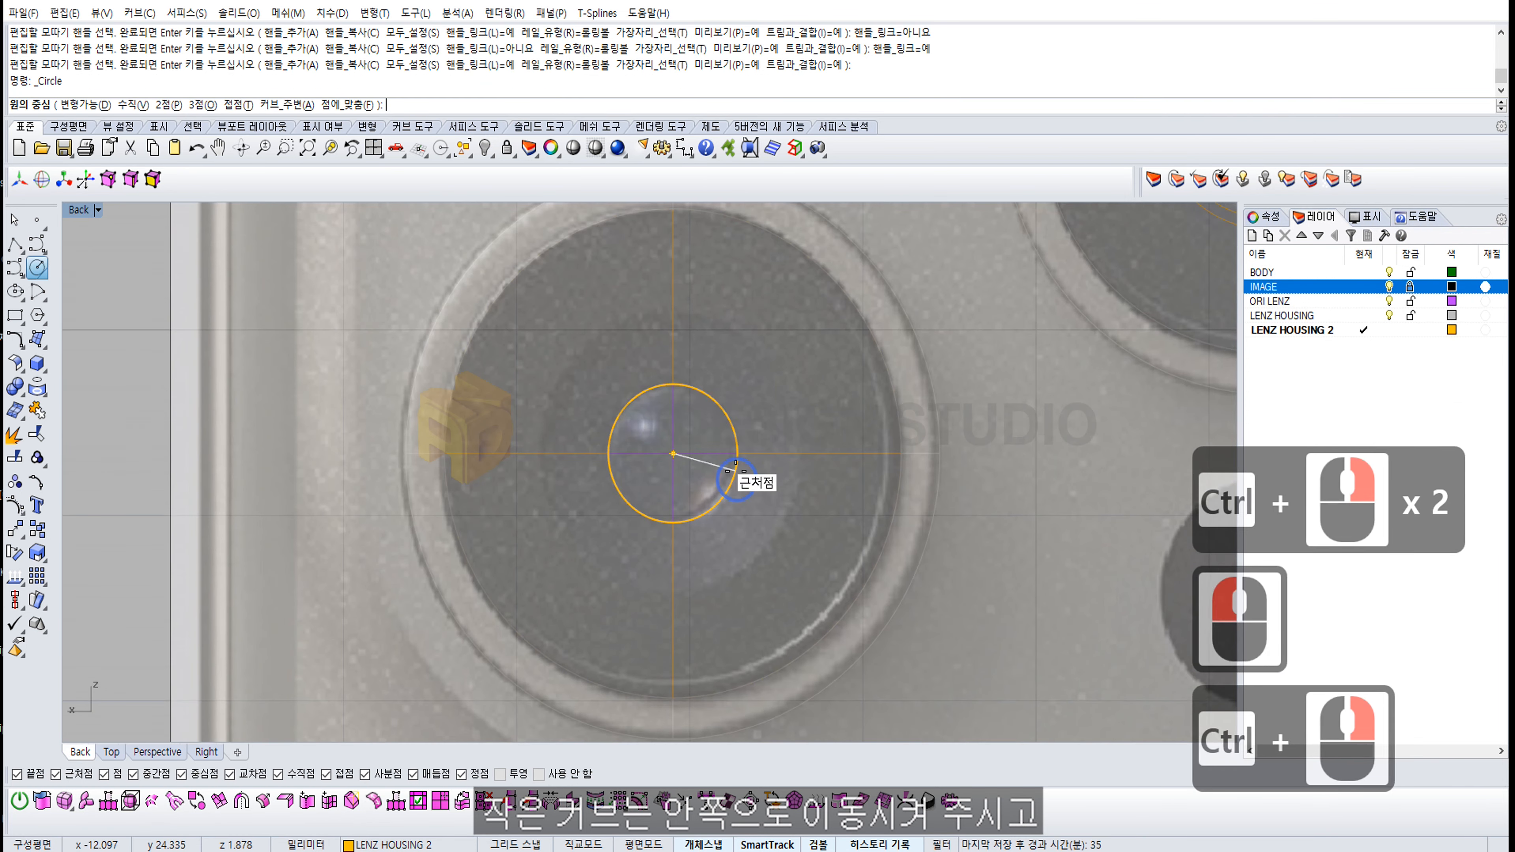
click(722, 411)
shift+click(798, 400)
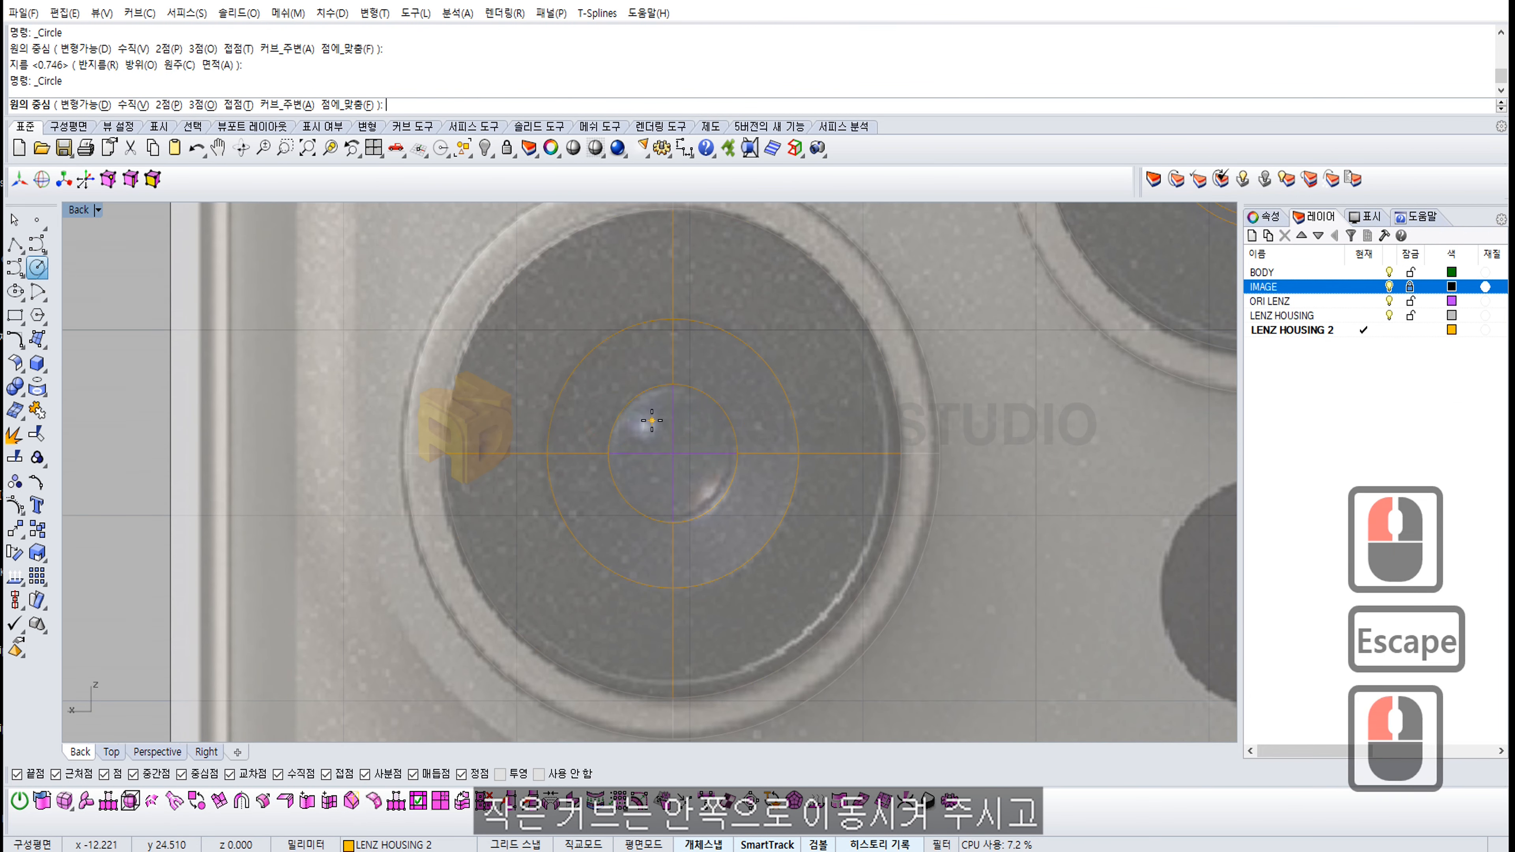
click(641, 408)
shift+click(605, 454)
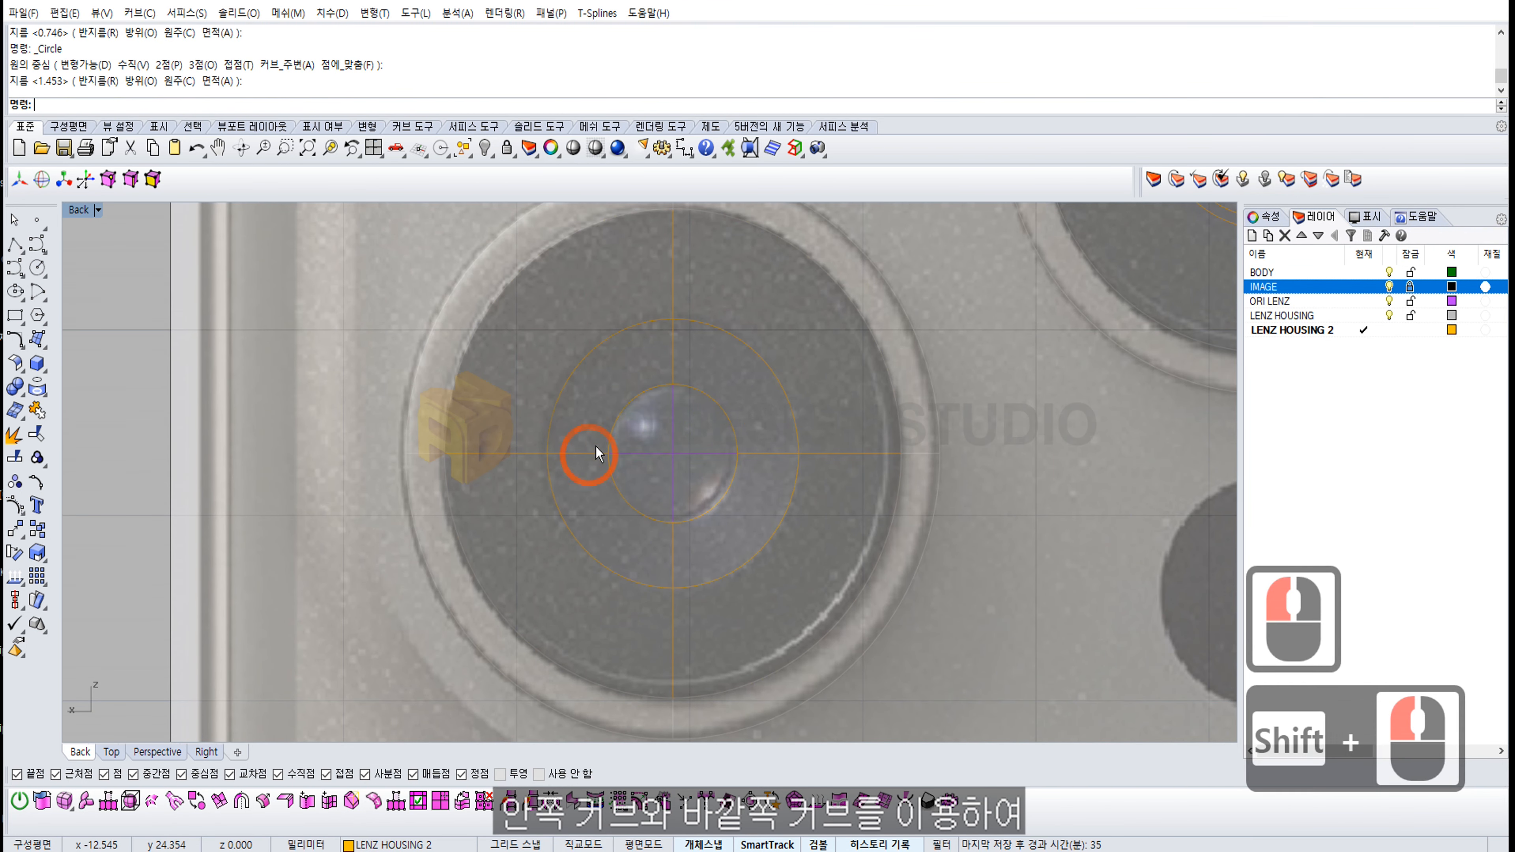
Step: Move the smaller circle inward along the lens axis, checking its depth in wireframe before restoring the shaded display
click(570, 462)
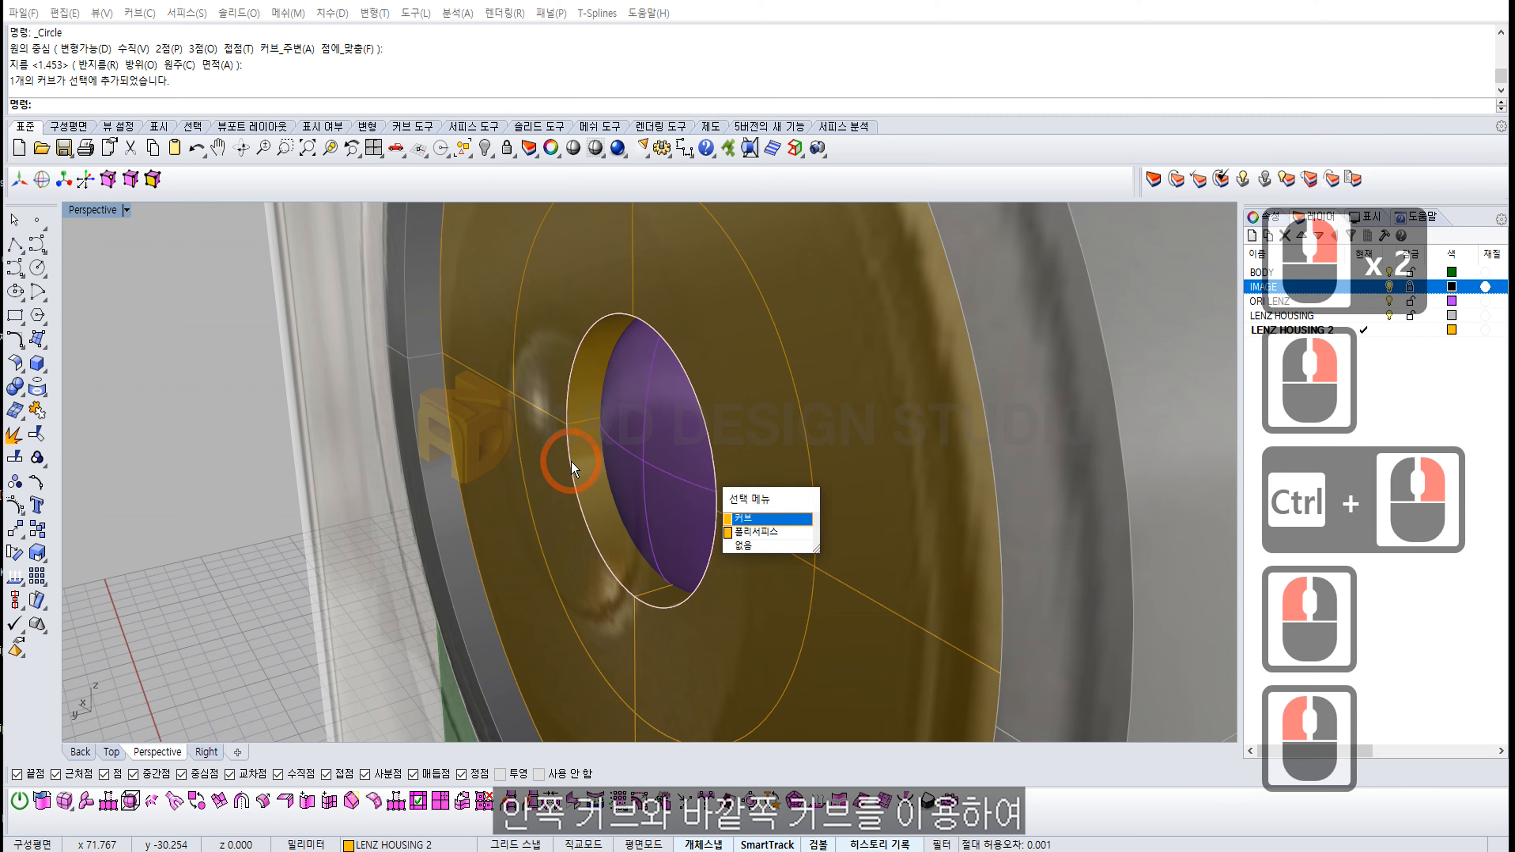
click(680, 494)
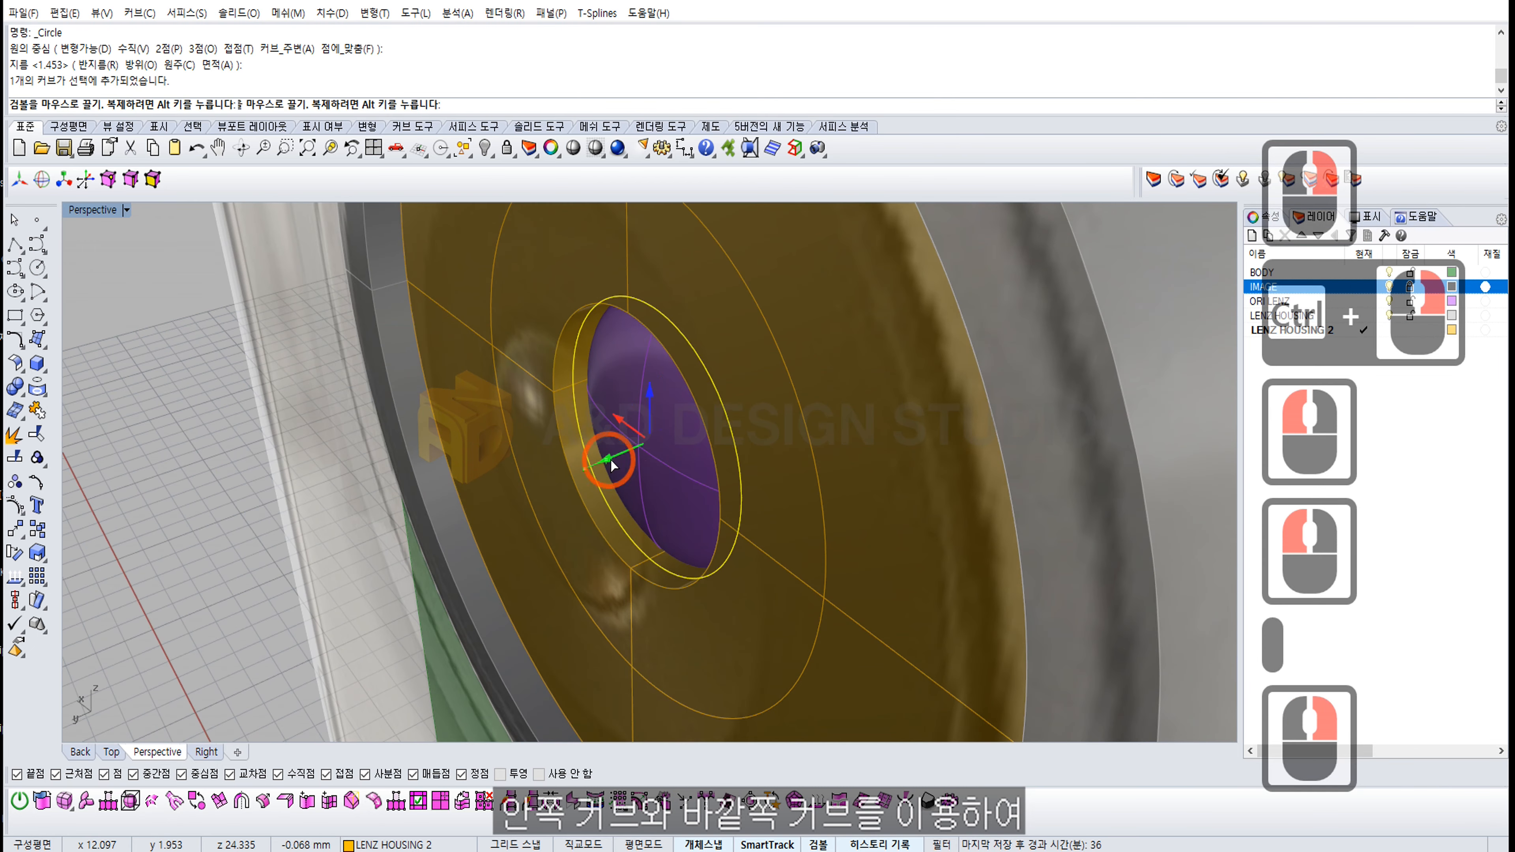
right_click(103, 211)
click(106, 253)
right_drag(672, 462, 644, 469)
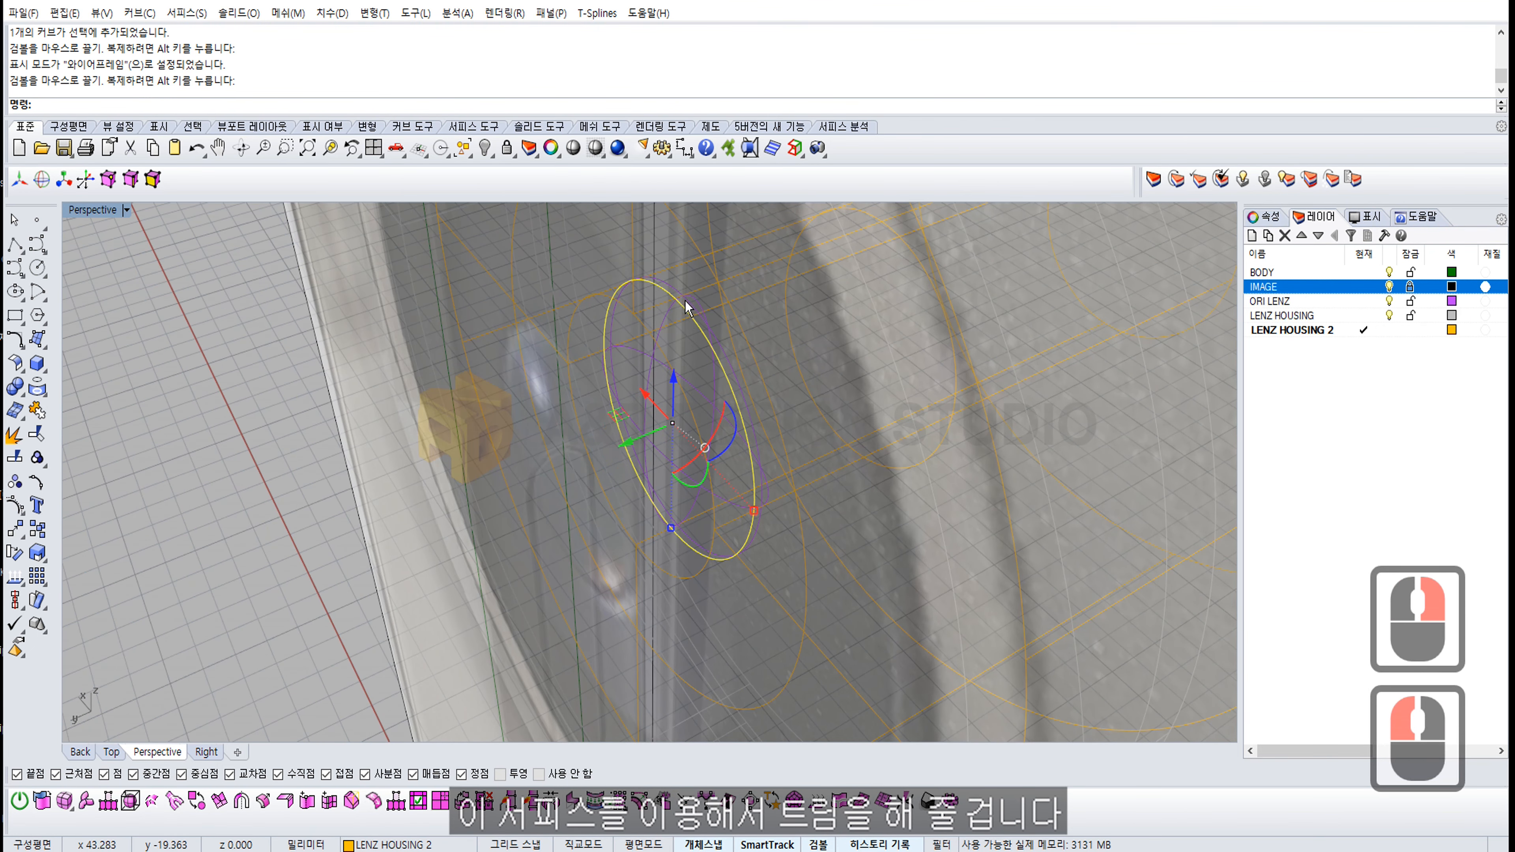
drag(631, 440, 629, 442)
ctrl+right_drag(683, 341, 683, 393)
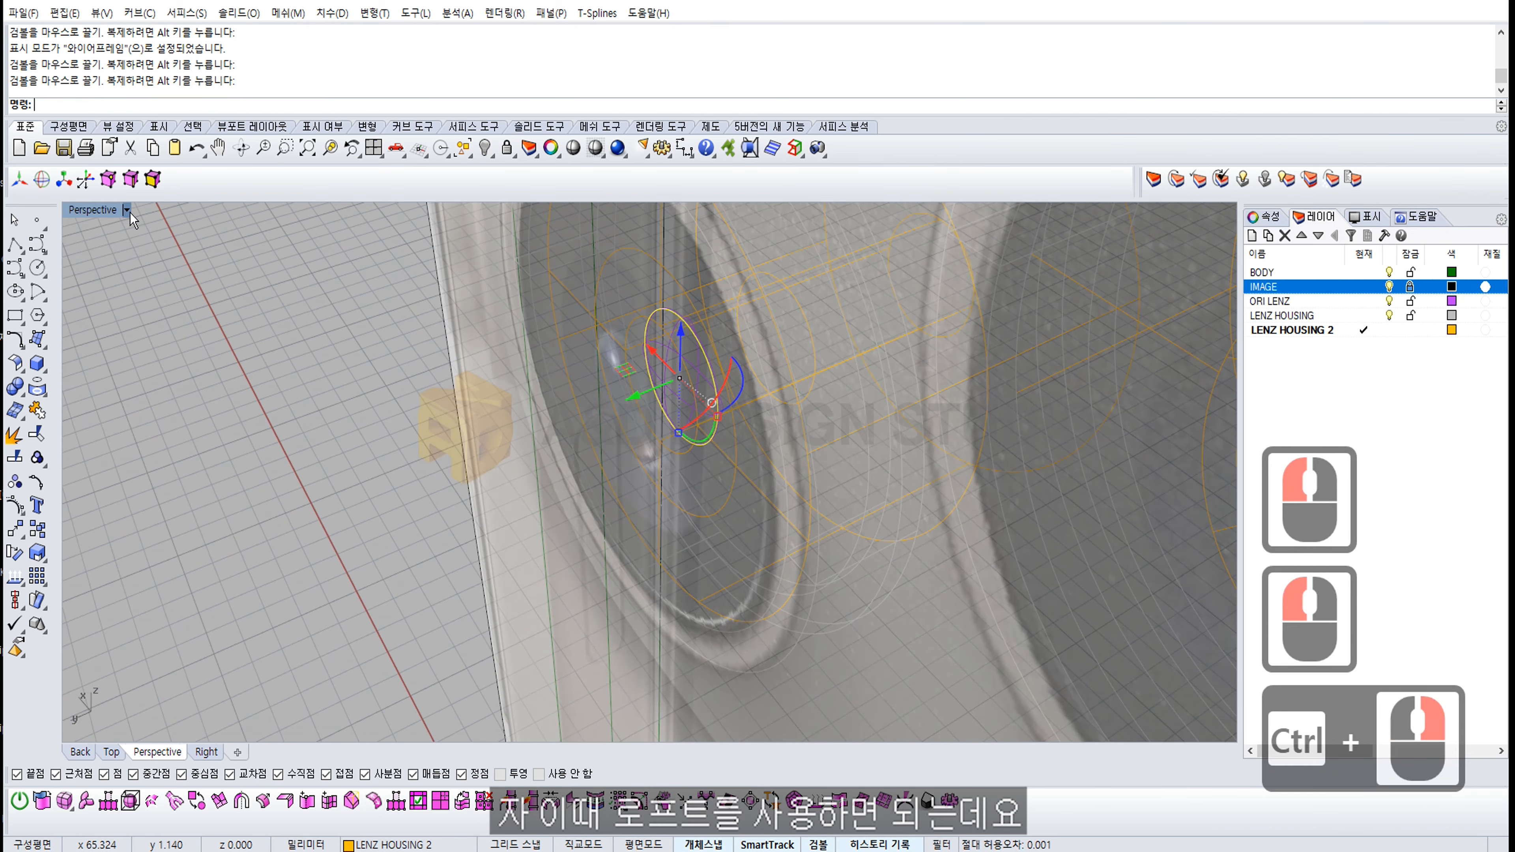
right_click(92, 210)
click(106, 268)
right_drag(583, 365, 681, 282)
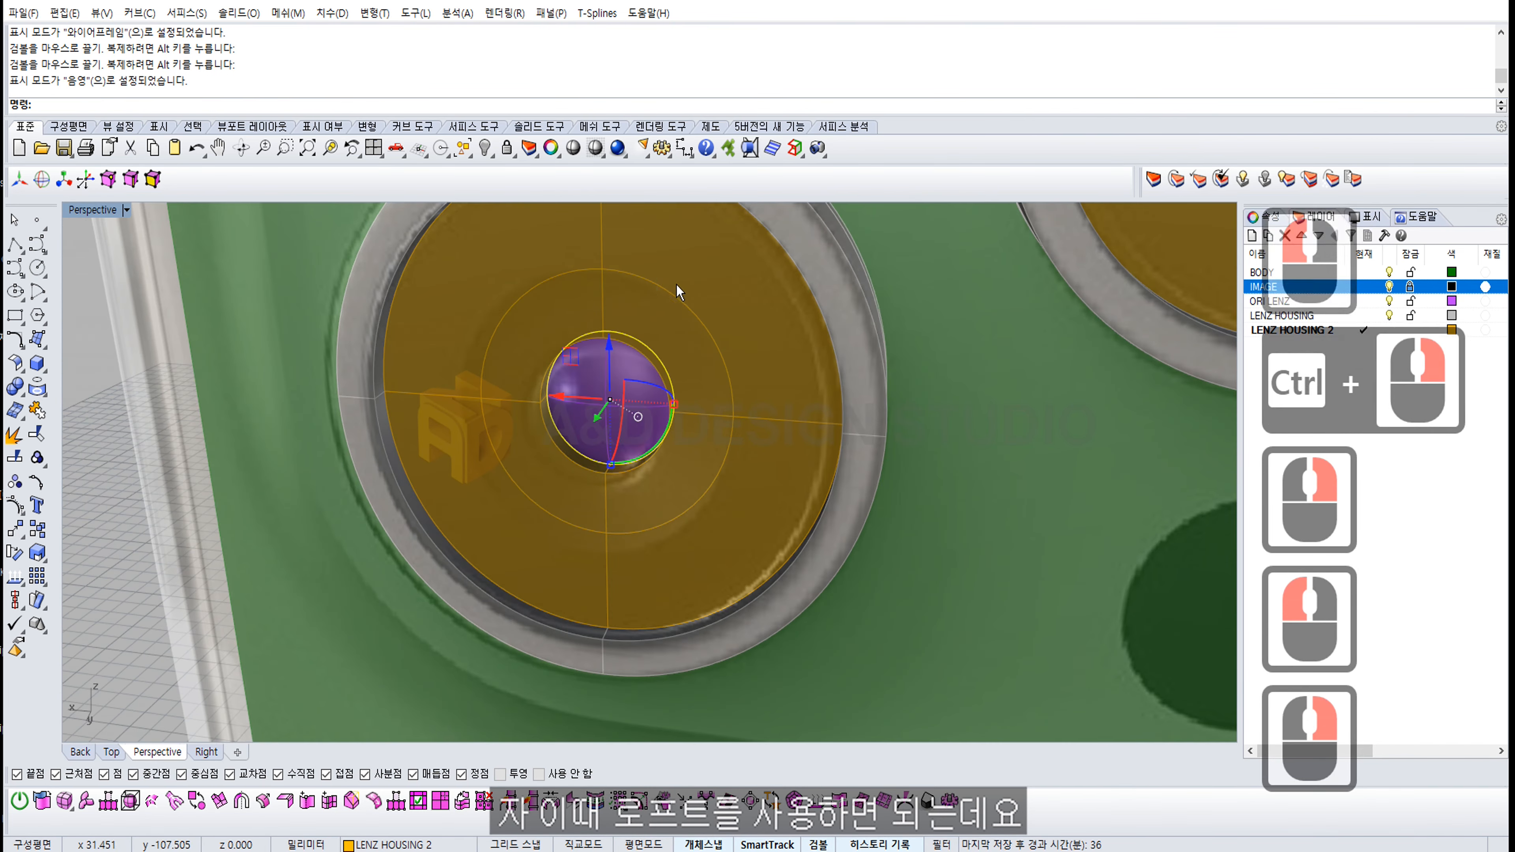
Step: Try to move the larger circle along the lens axis and undo the move
click(727, 395)
right_drag(727, 395, 633, 430)
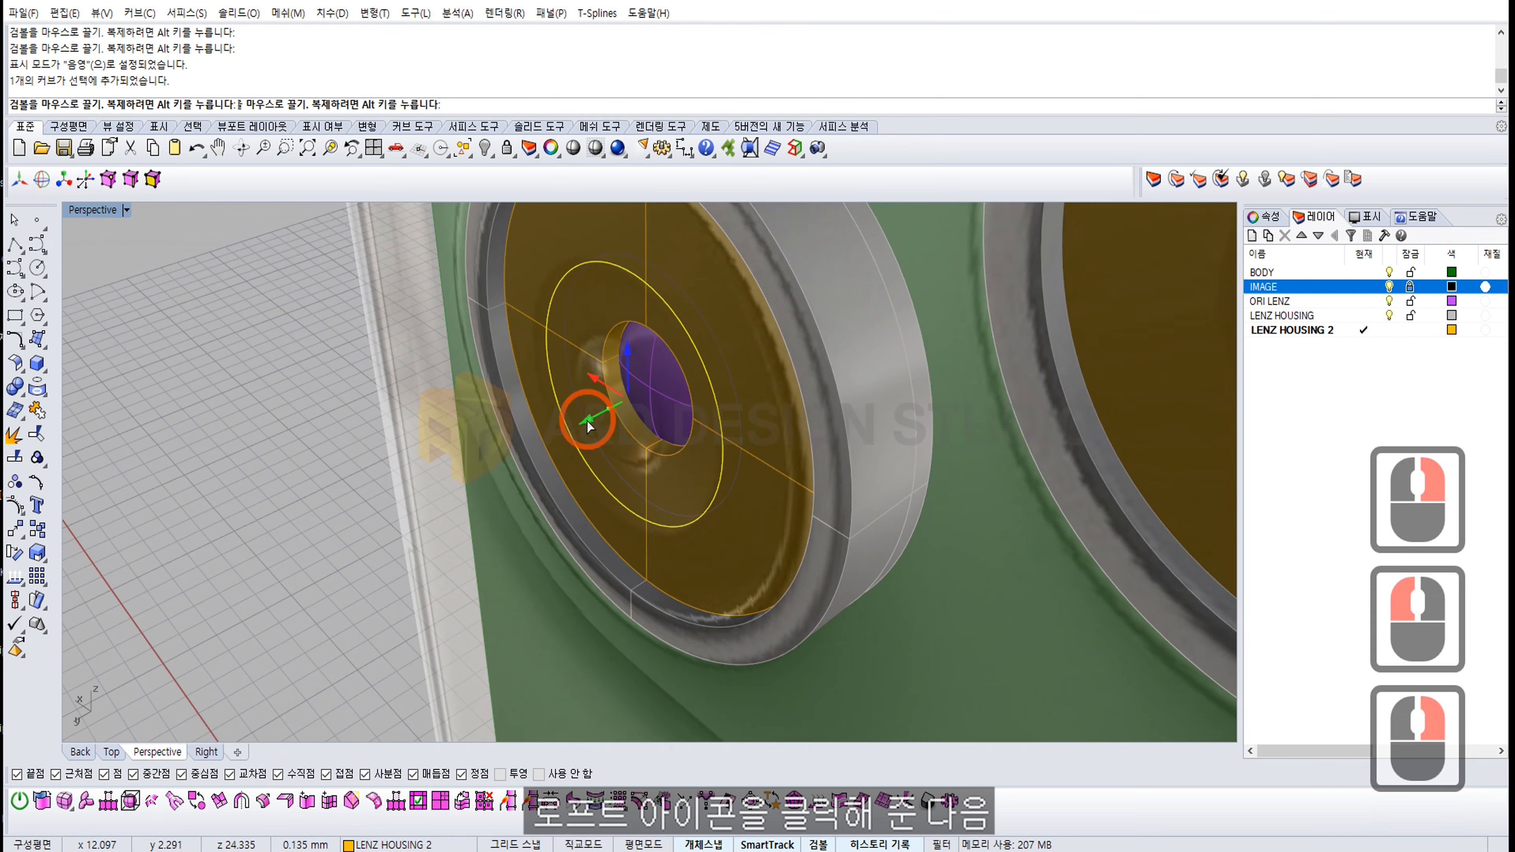
drag(597, 420, 555, 337)
right_drag(555, 337, 571, 423)
key(ctrl+z)
Step: Set the display colour of the lower lens's two concentric circles to red
right_drag(626, 378, 623, 262)
scroll(671, 265, up, 5)
right_drag(598, 405, 567, 406)
right_click(104, 210)
click(202, 256)
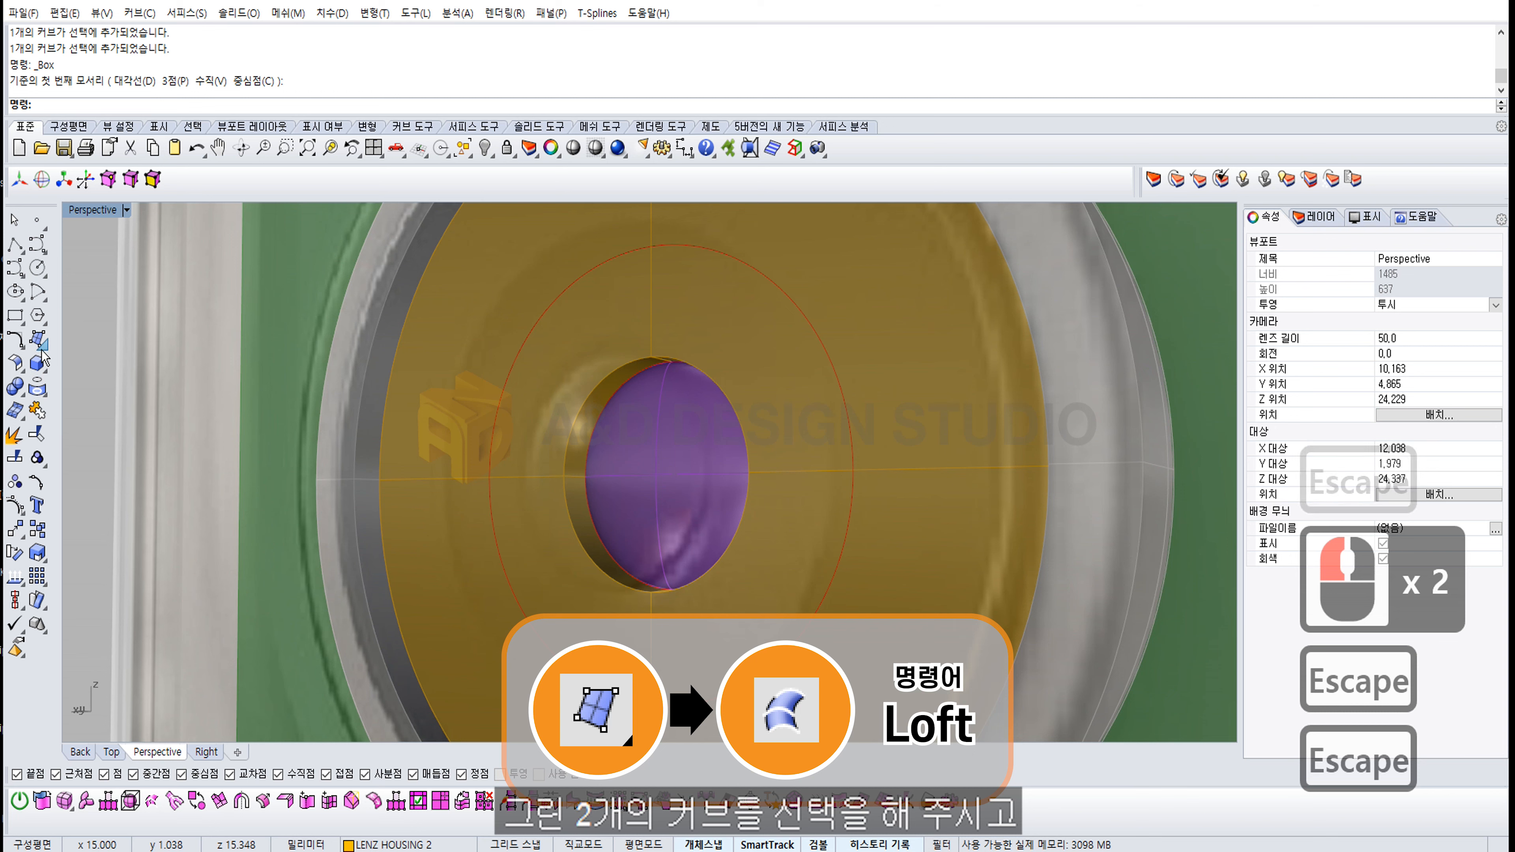
click(107, 367)
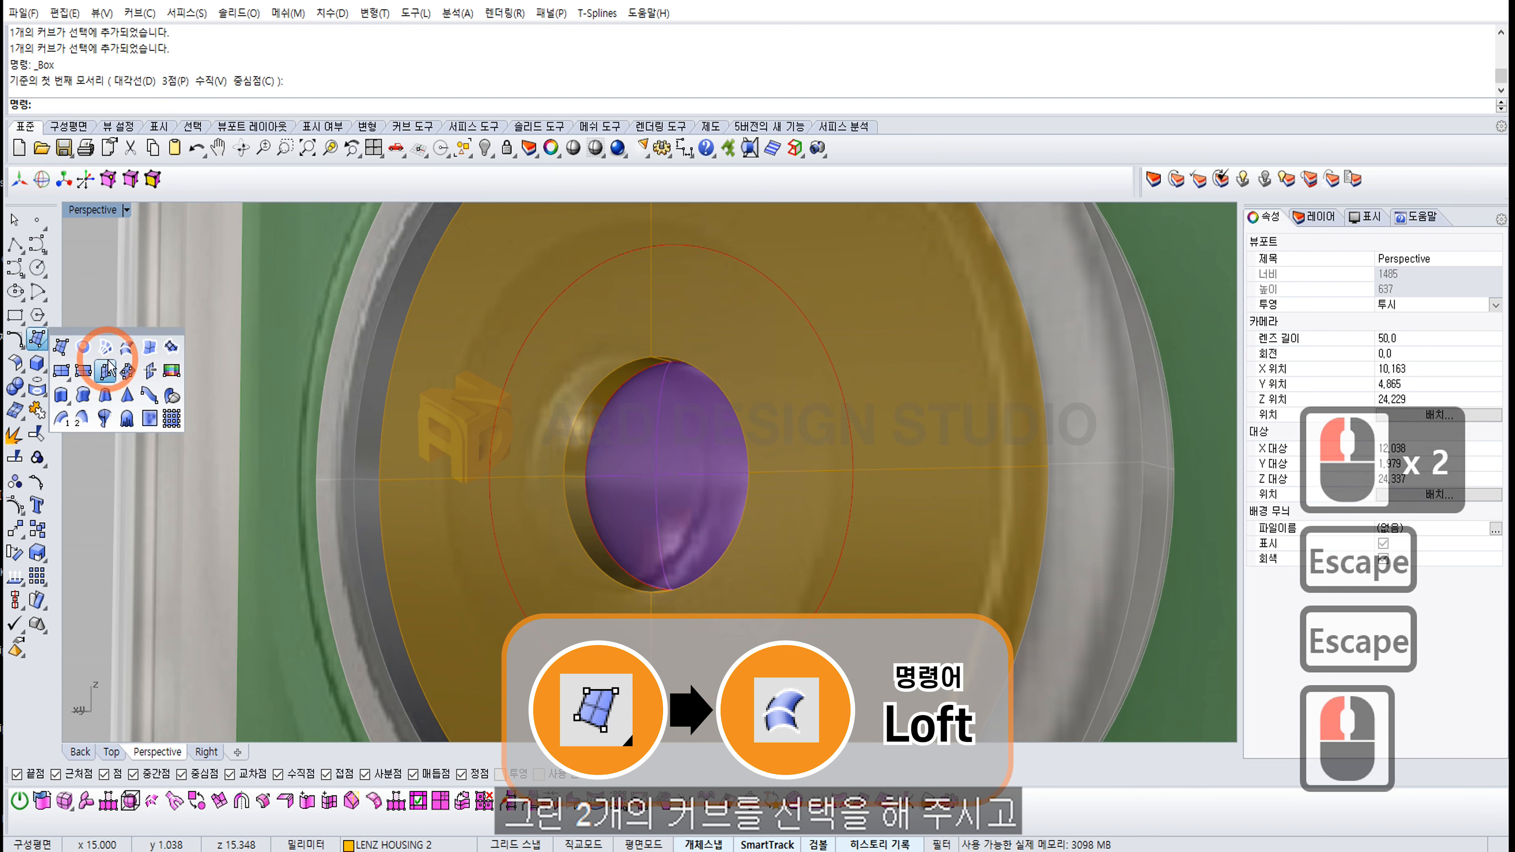
click(127, 347)
click(661, 395)
key(Escape)
Step: Loft a surface between the lower lens's two concentric red circles using the Normal style and no simplification
click(37, 358)
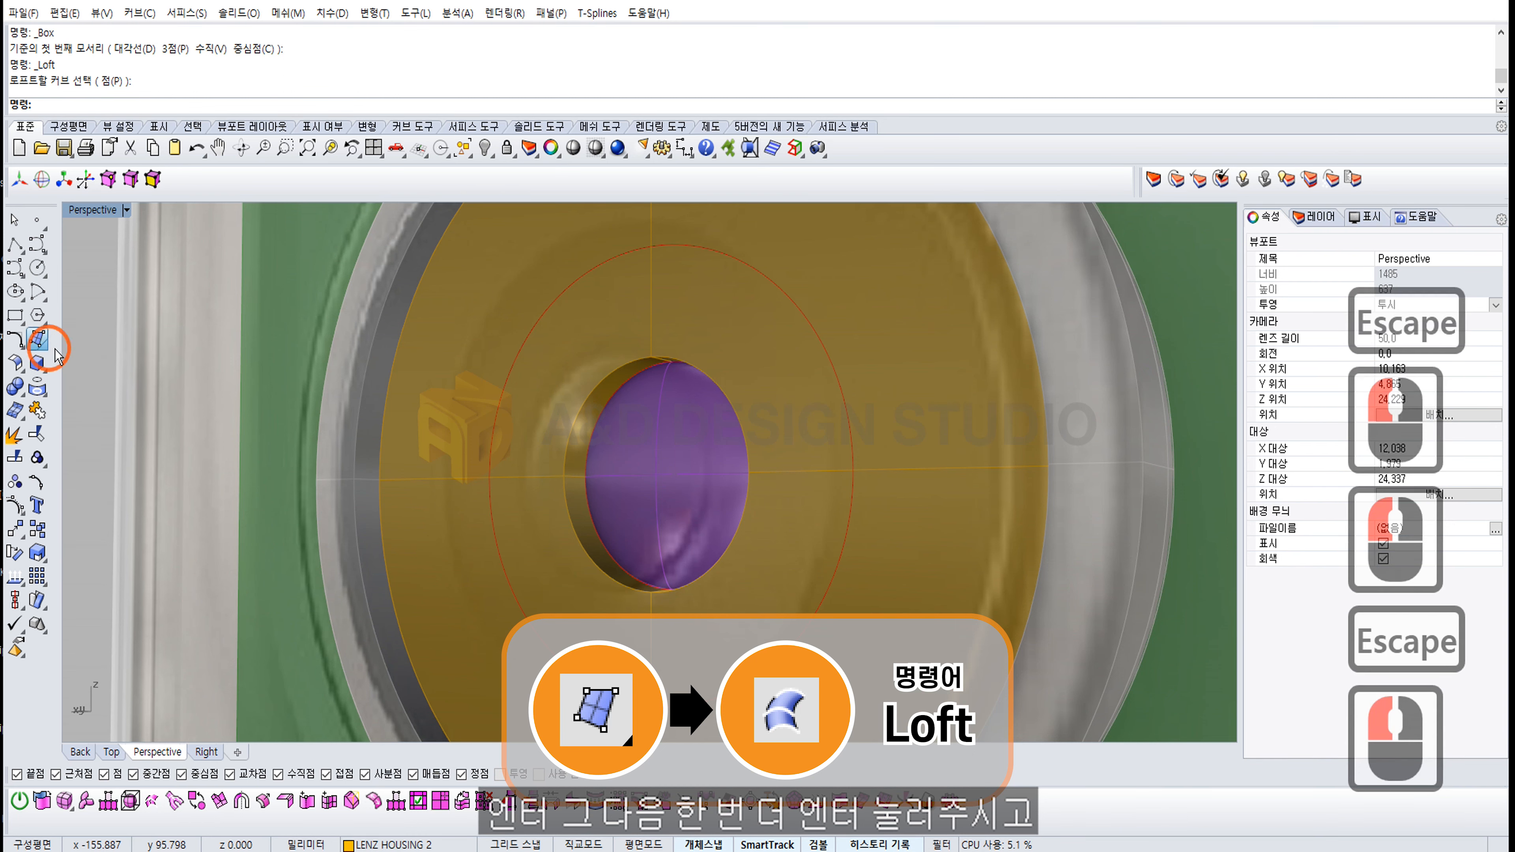
click(667, 372)
click(653, 368)
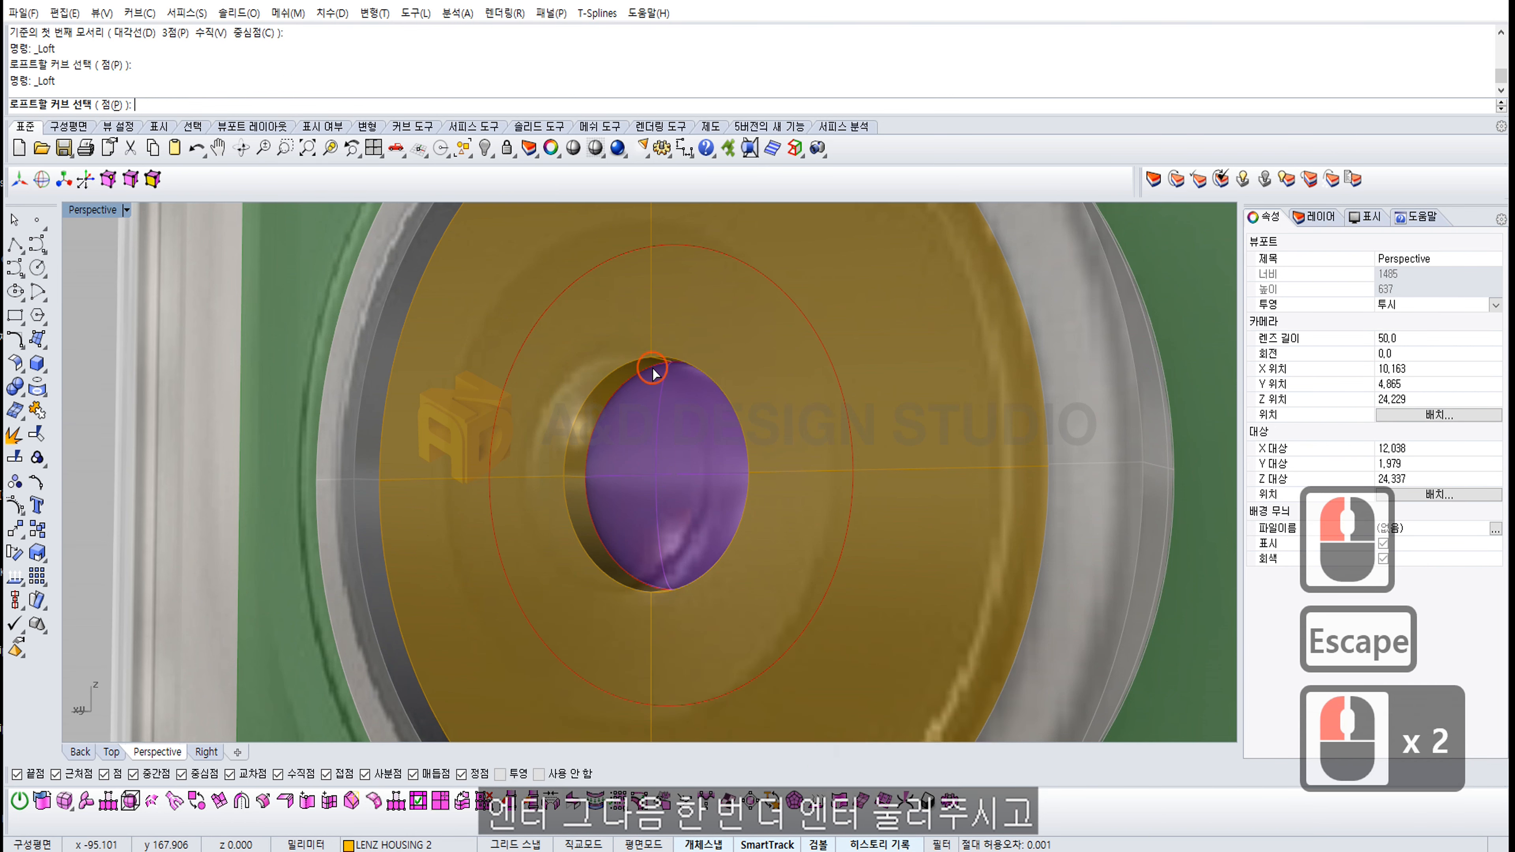
click(737, 544)
ctrl+right_drag(610, 422, 577, 463)
click(684, 281)
scroll(688, 283, down, 5)
click(533, 242)
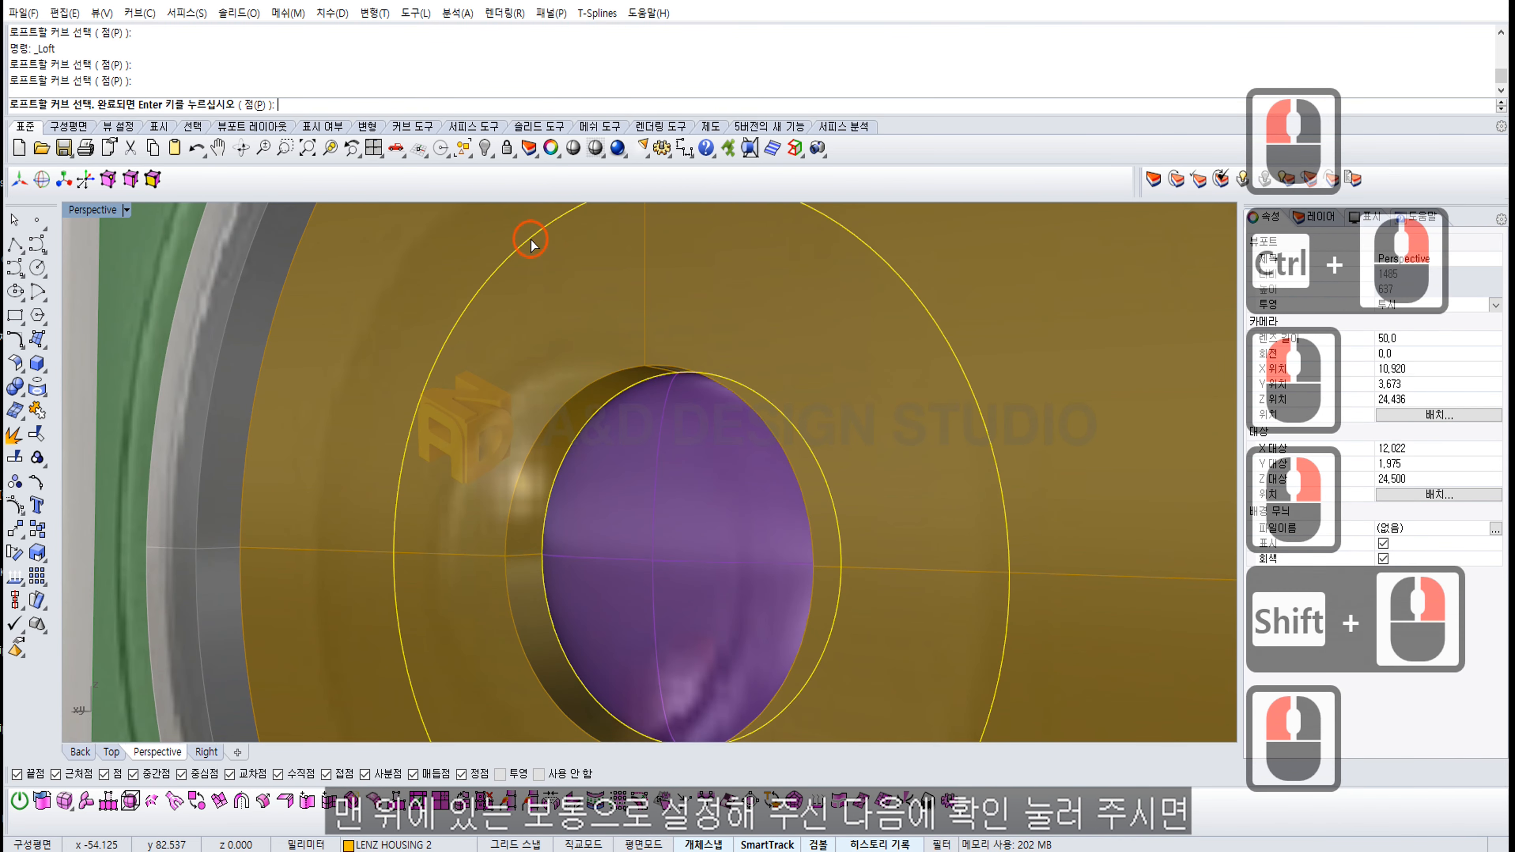
scroll(686, 311, down, 3)
right_click(679, 320)
right_drag(658, 426, 746, 445)
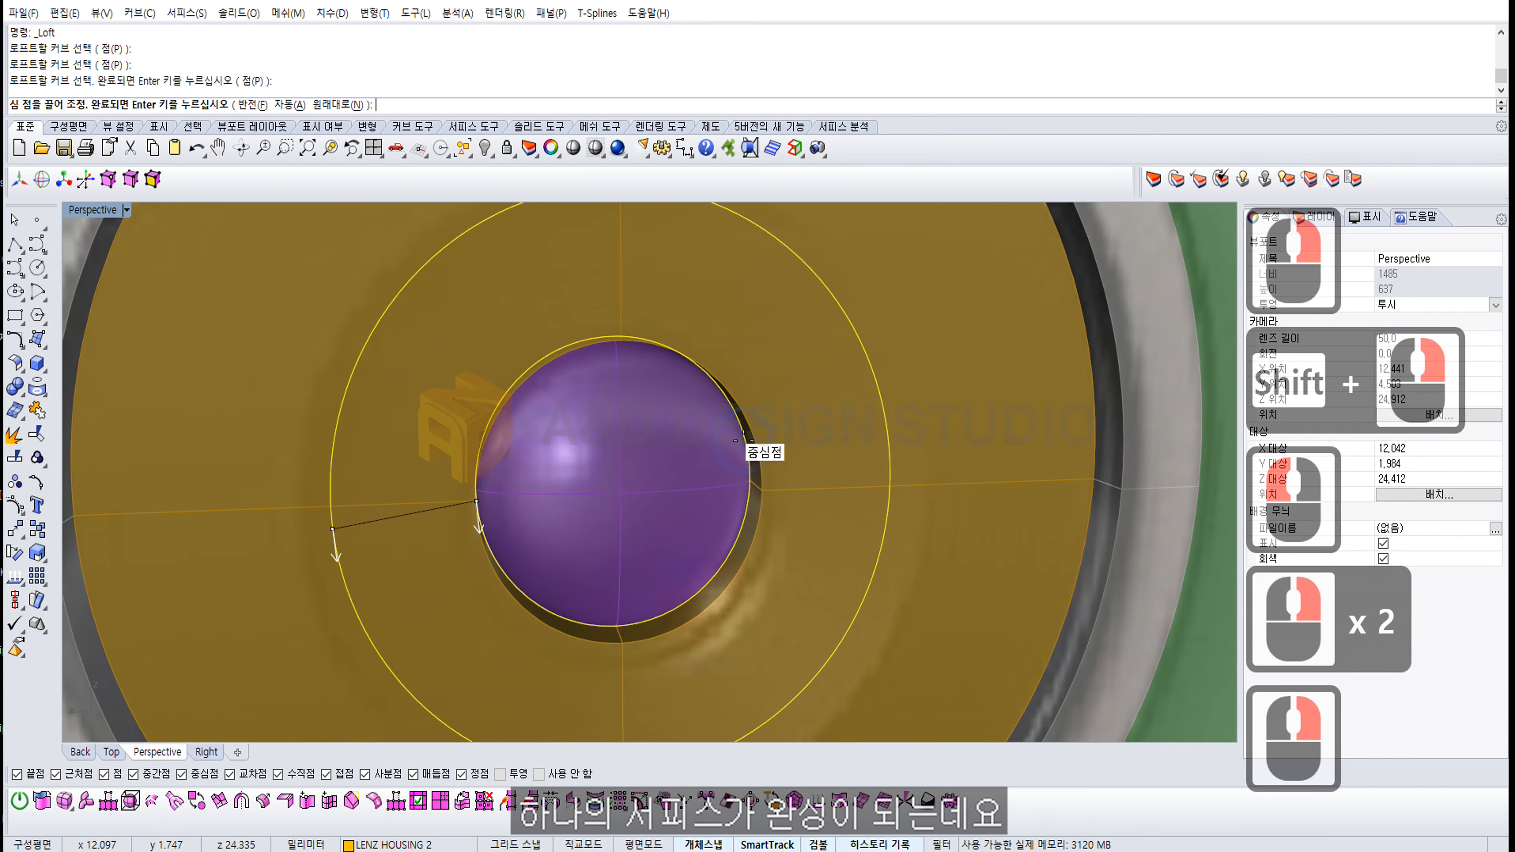
right_click(745, 444)
drag(1166, 305, 1070, 269)
click(1051, 314)
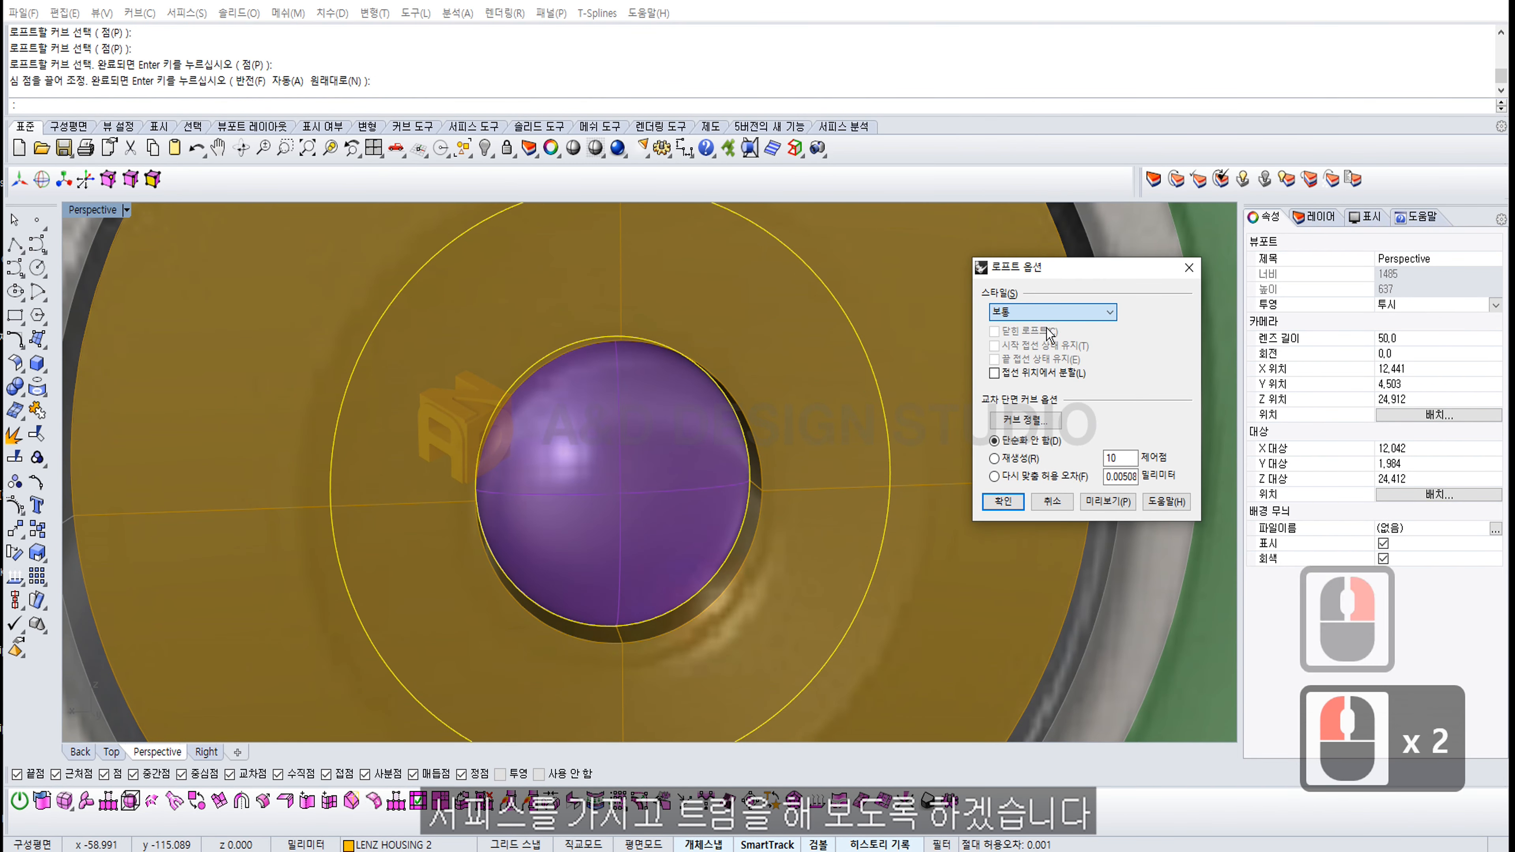
click(1002, 501)
right_drag(936, 396, 783, 432)
key(Escape)
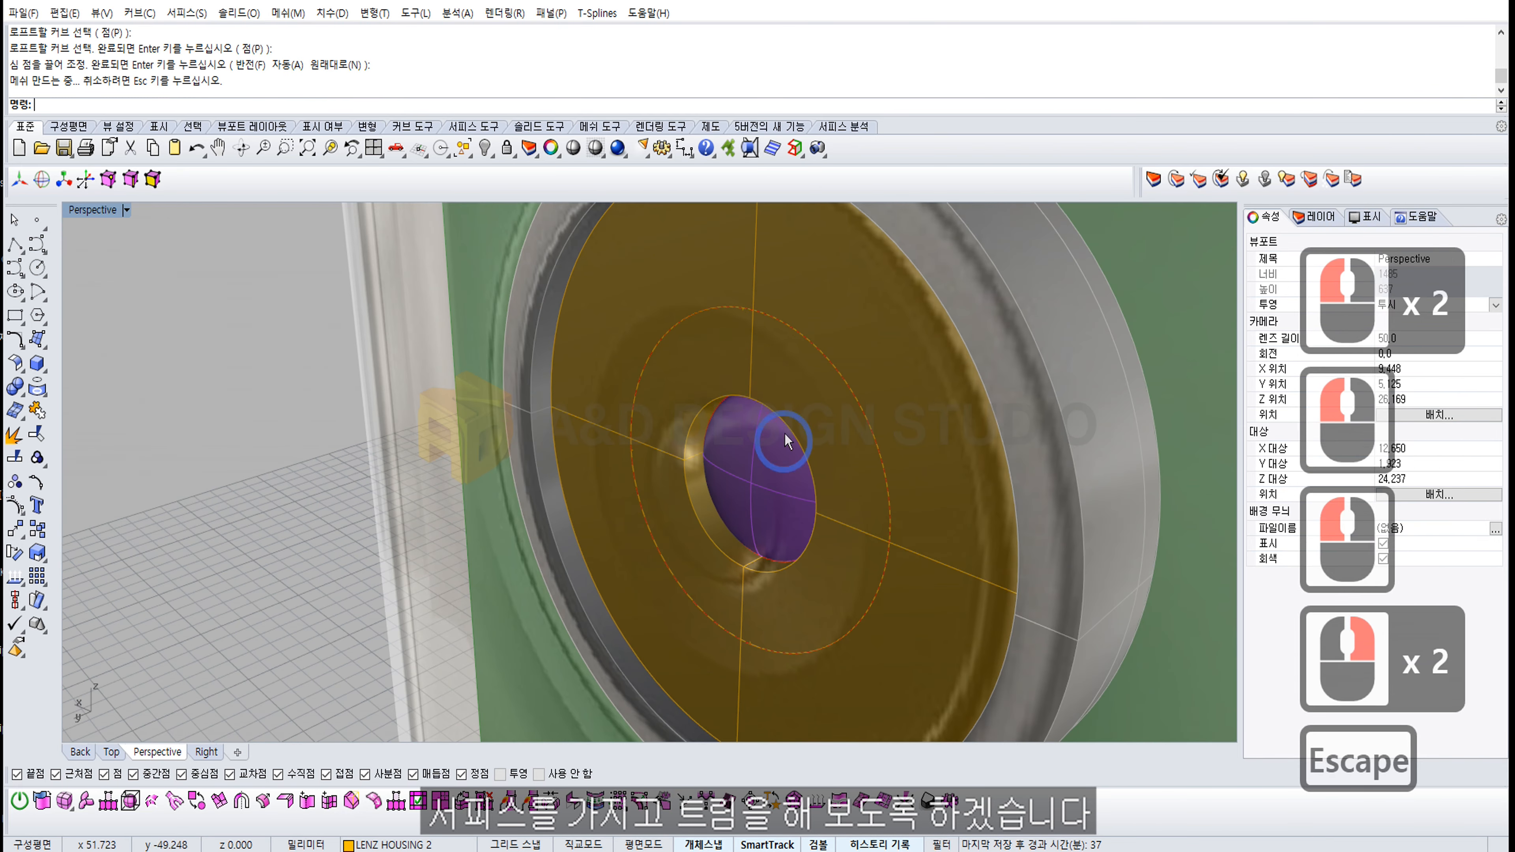
key(Escape)
Step: Hide the IMAGE layer and apply Hide to the polysurface selected on the lower lens face
click(1314, 218)
click(1354, 273)
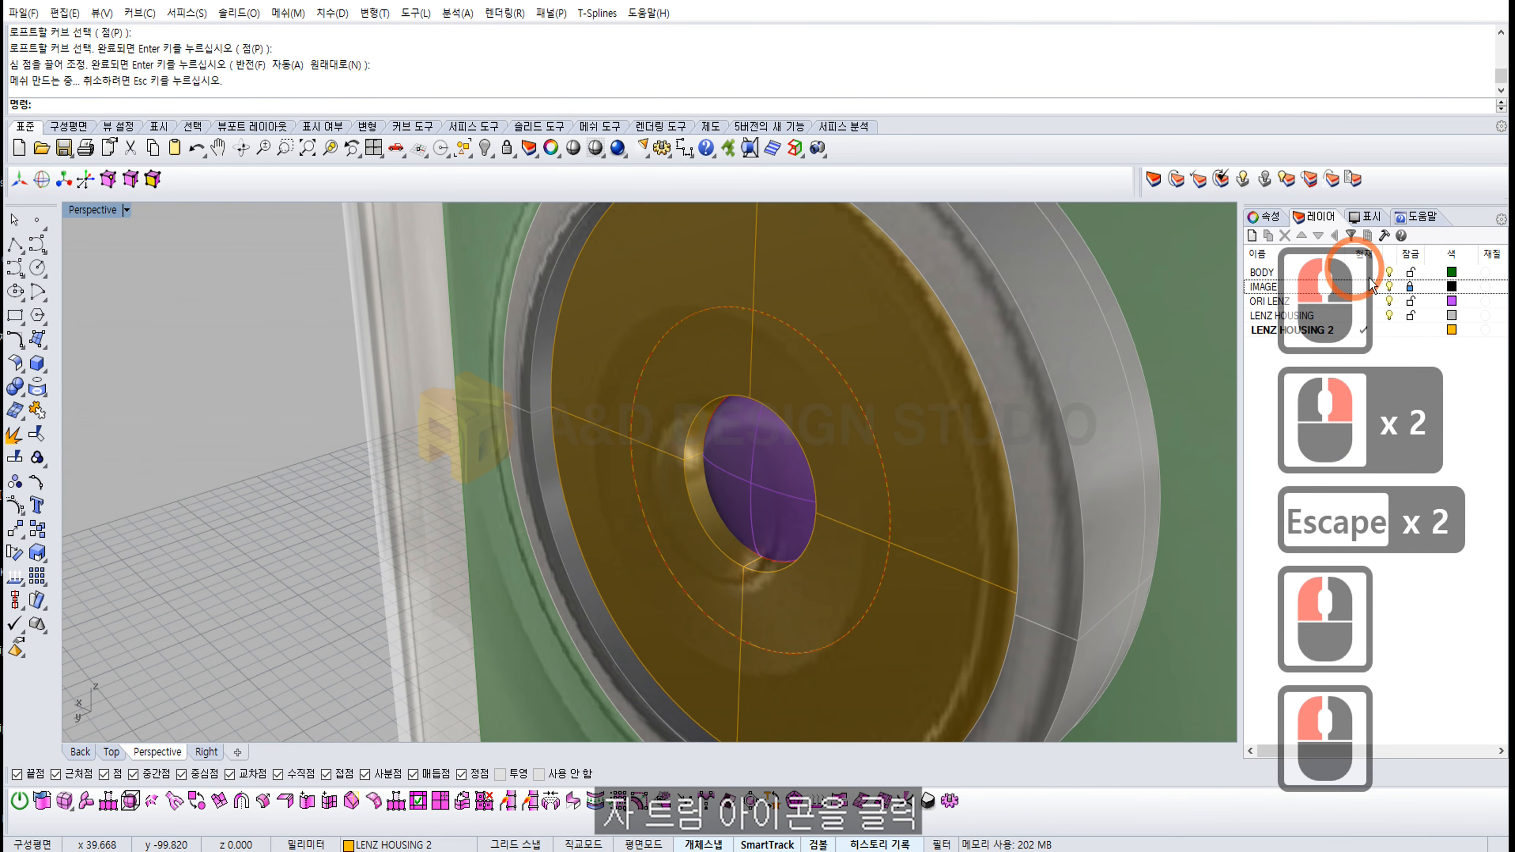
click(1388, 286)
click(872, 321)
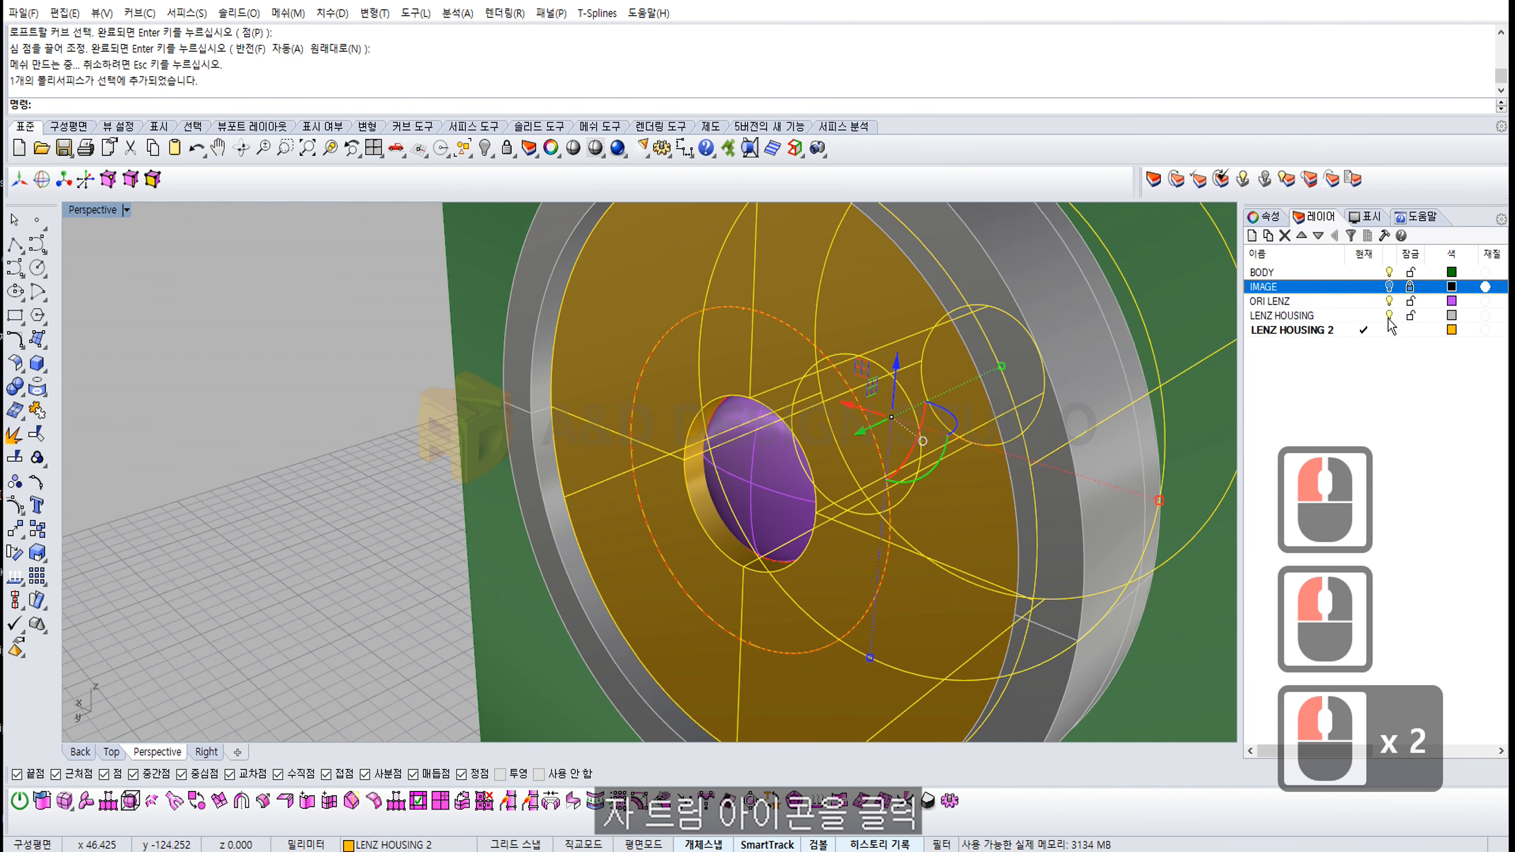
click(486, 148)
click(321, 336)
right_drag(501, 358, 453, 394)
click(662, 376)
key(ctrl+z)
Step: Trim away the part of the lower lens's housing face inside the lofted surface, using that surface as the cutting object
click(39, 435)
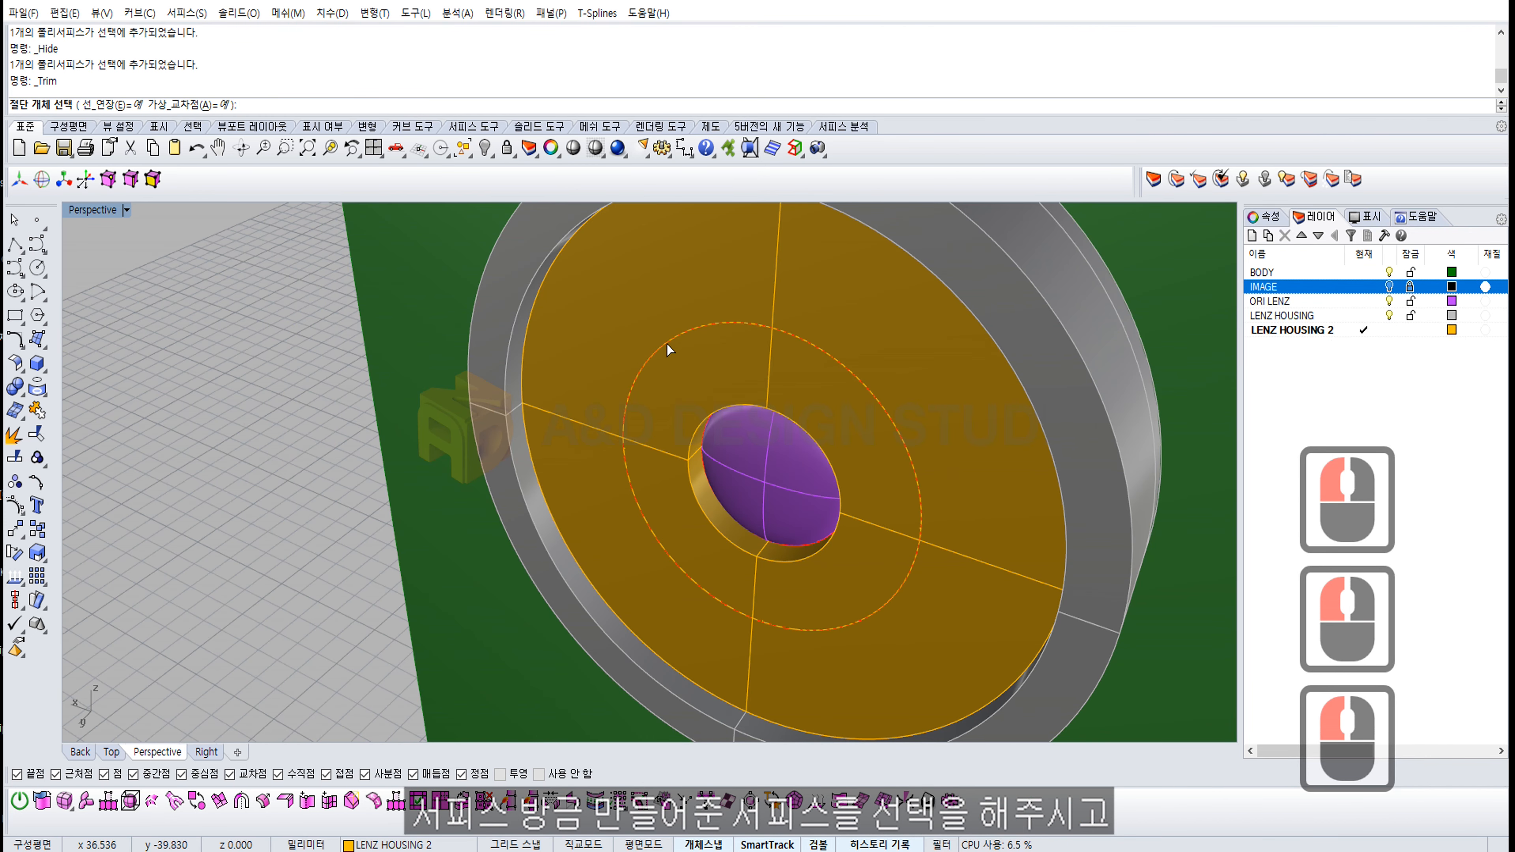
click(729, 425)
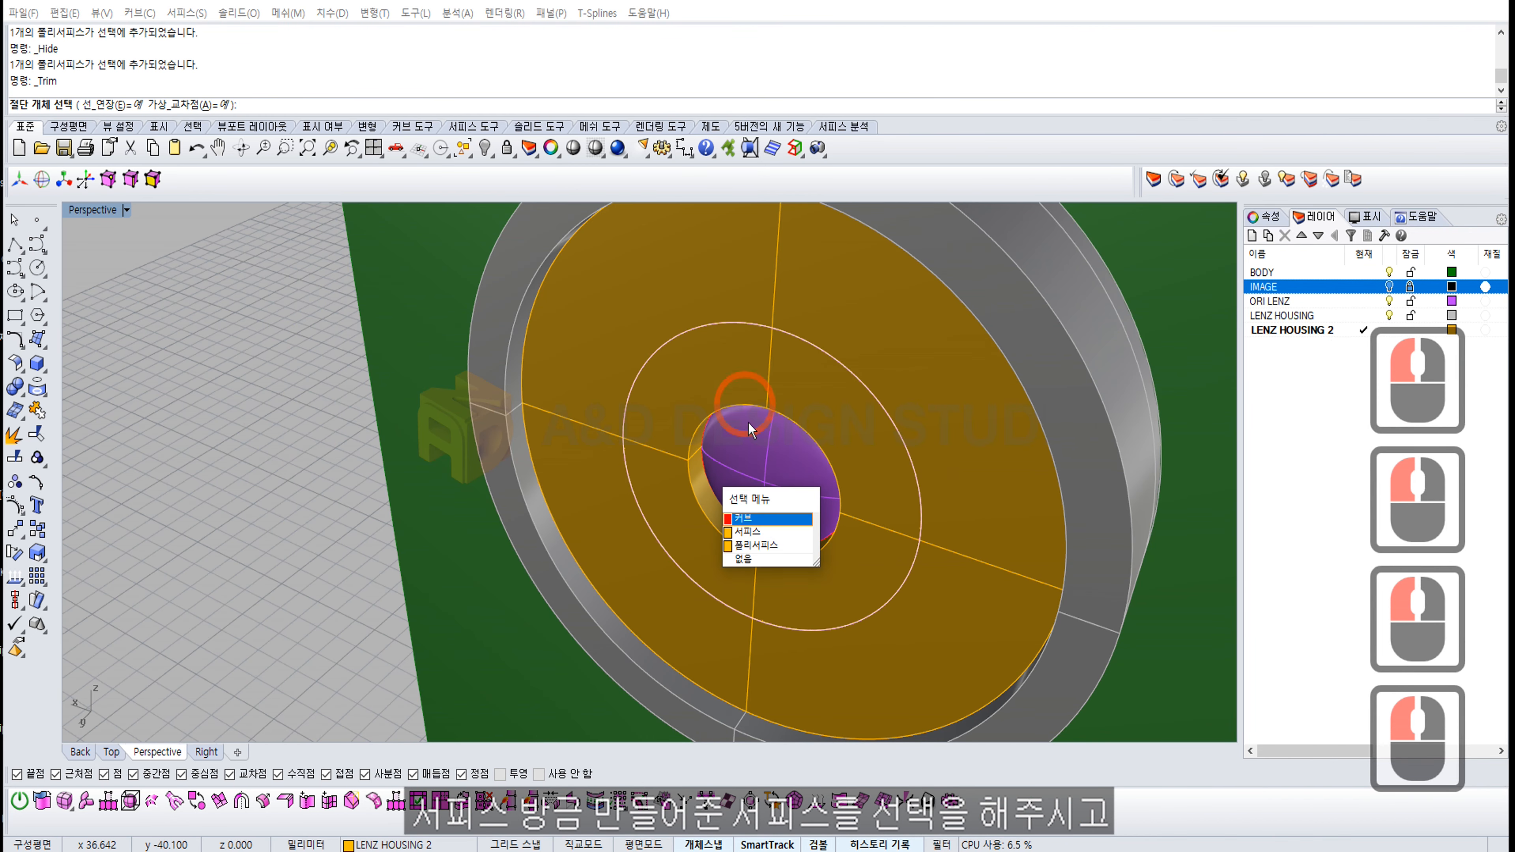
click(760, 533)
right_click(726, 424)
scroll(707, 425, up, 5)
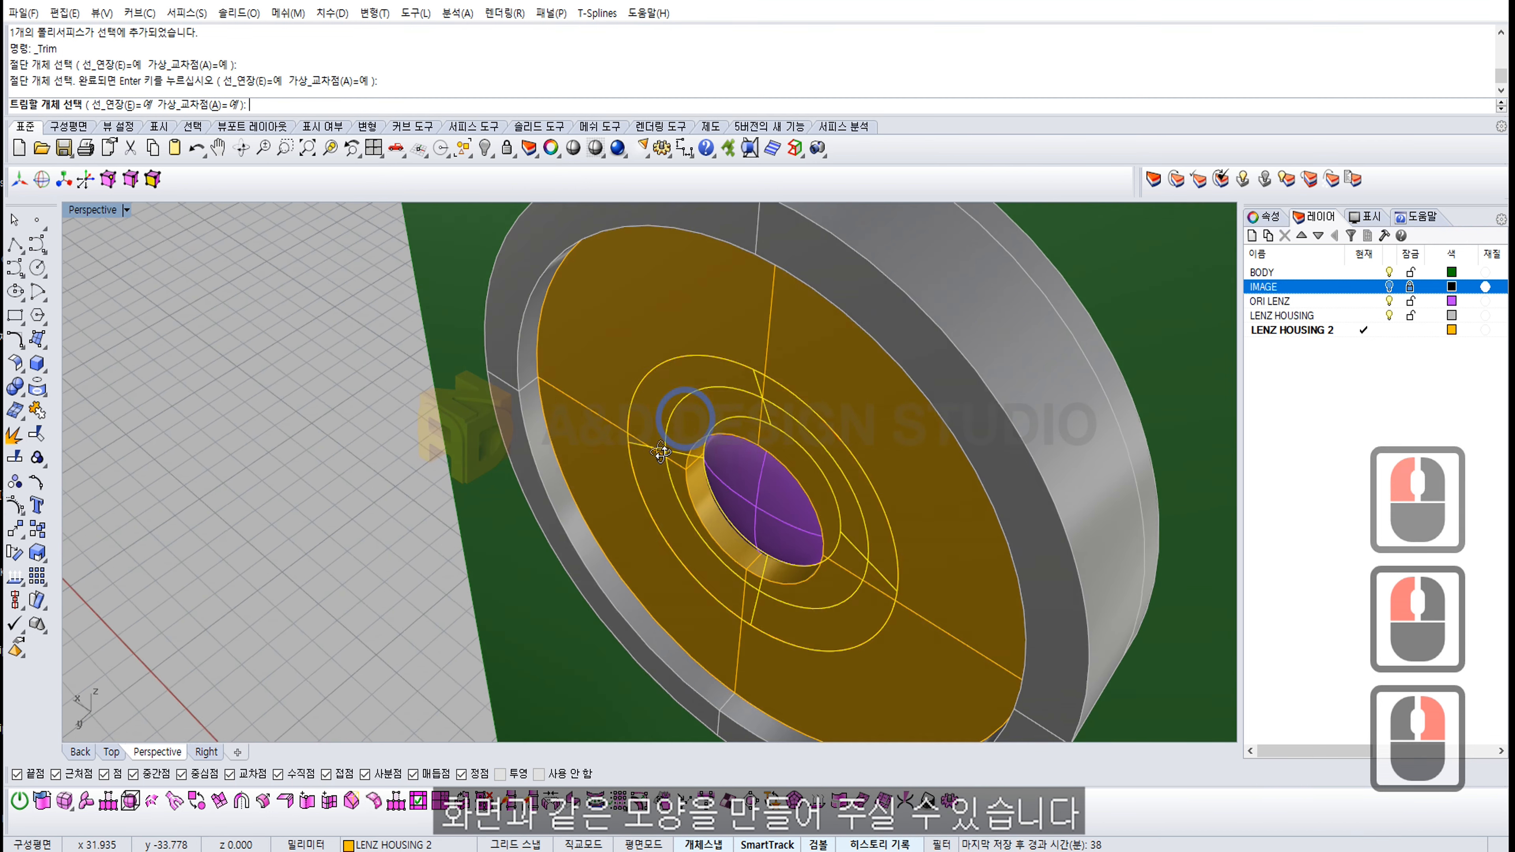
ctrl+right_drag(706, 424, 689, 391)
click(690, 391)
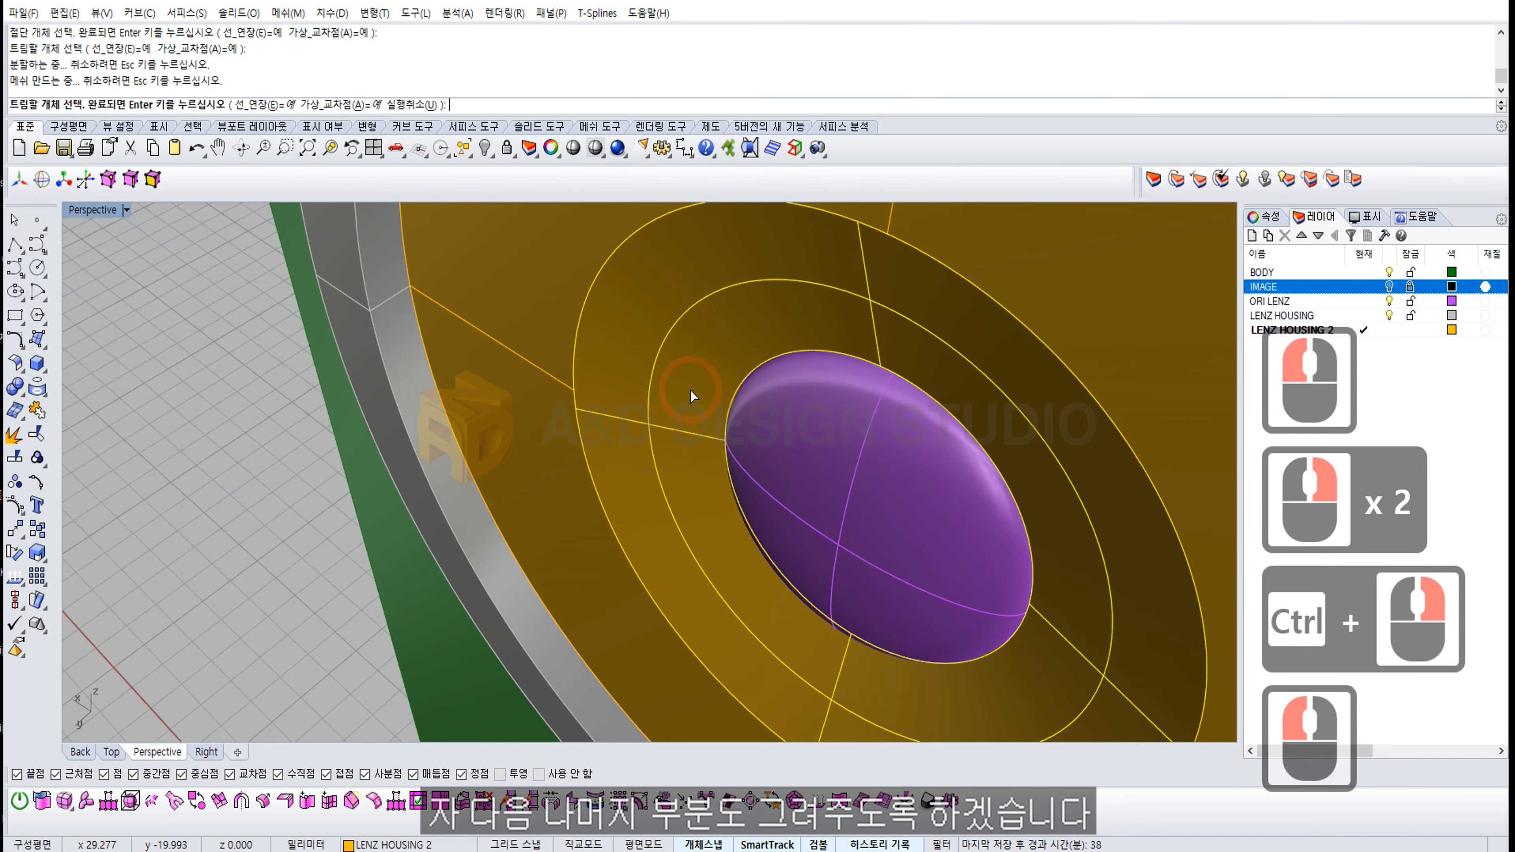
right_click(176, 494)
click(172, 504)
ctrl+right_drag(537, 358, 567, 437)
right_drag(567, 437, 632, 466)
key(Escape)
key(Escape)
Step: In the Back view, draw a circle about 1.28 mm in diameter over the dark round sensor in the reference image
shift+right_drag(632, 465, 593, 448)
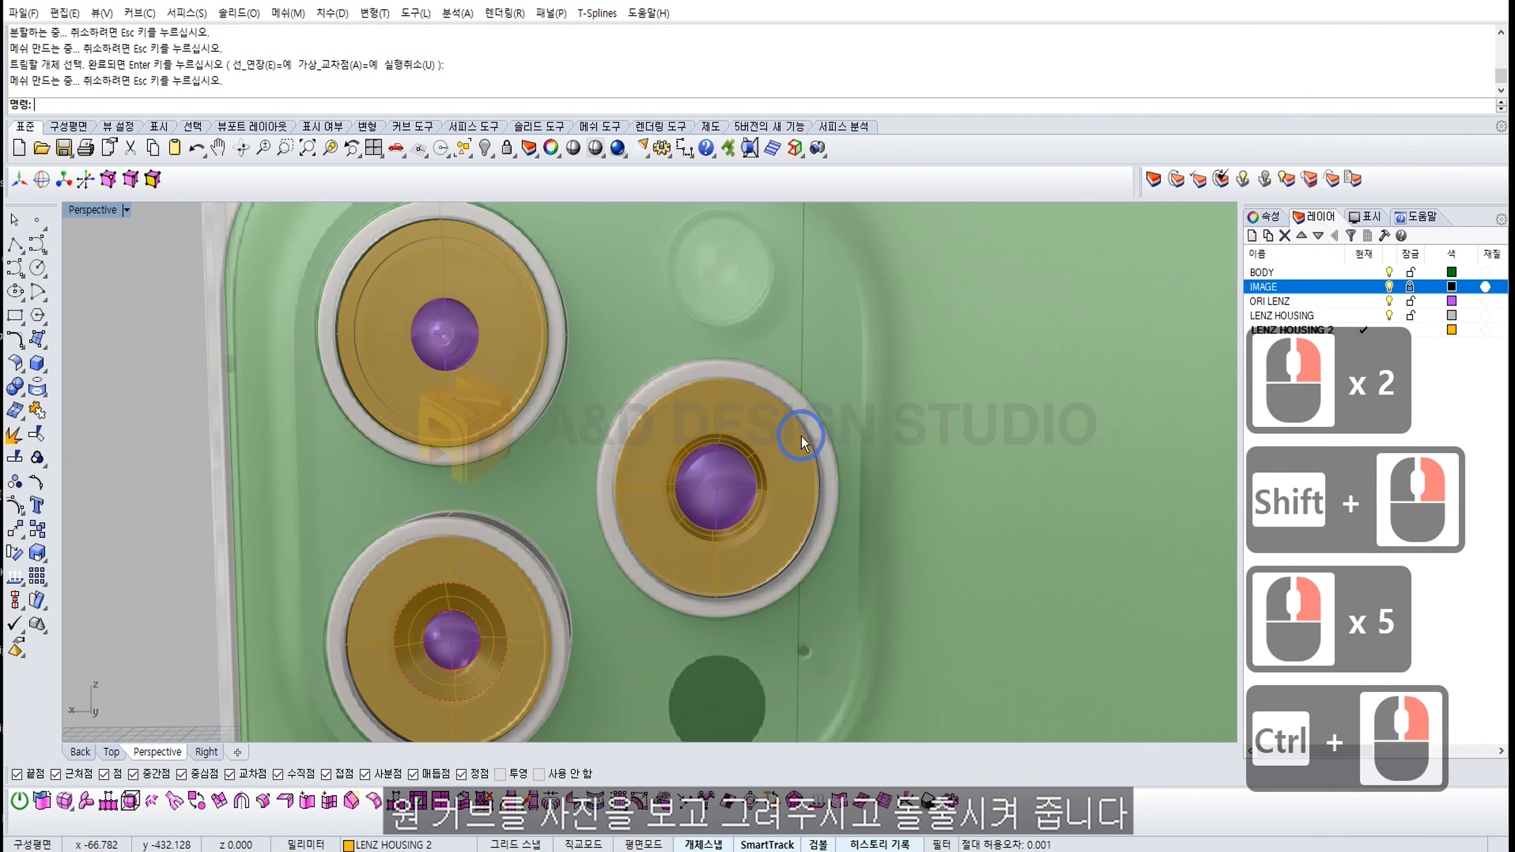
shift+right_drag(739, 329, 676, 440)
scroll(719, 394, down, 5)
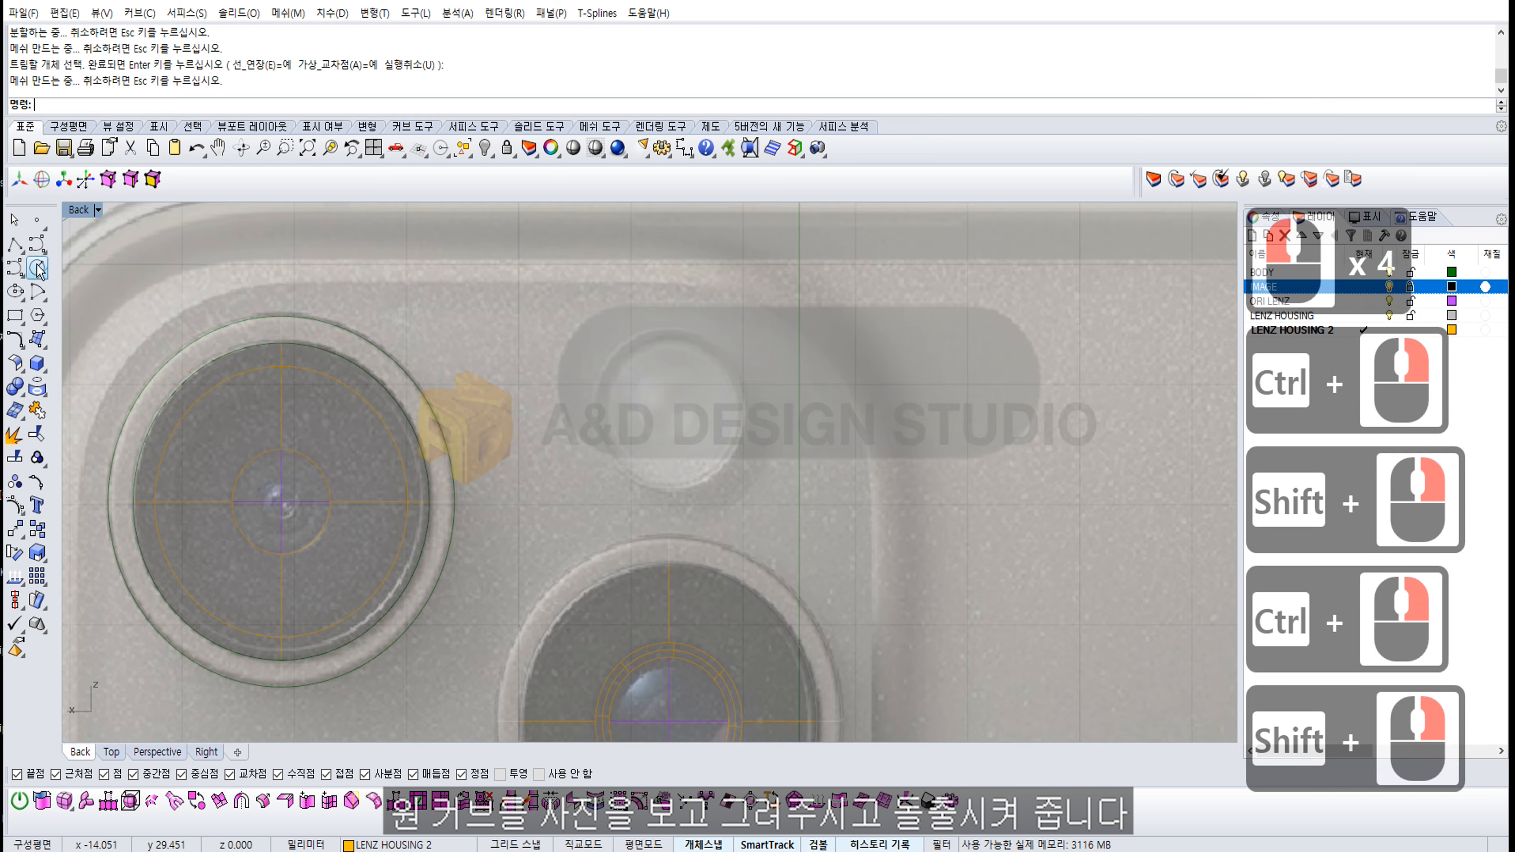
click(37, 270)
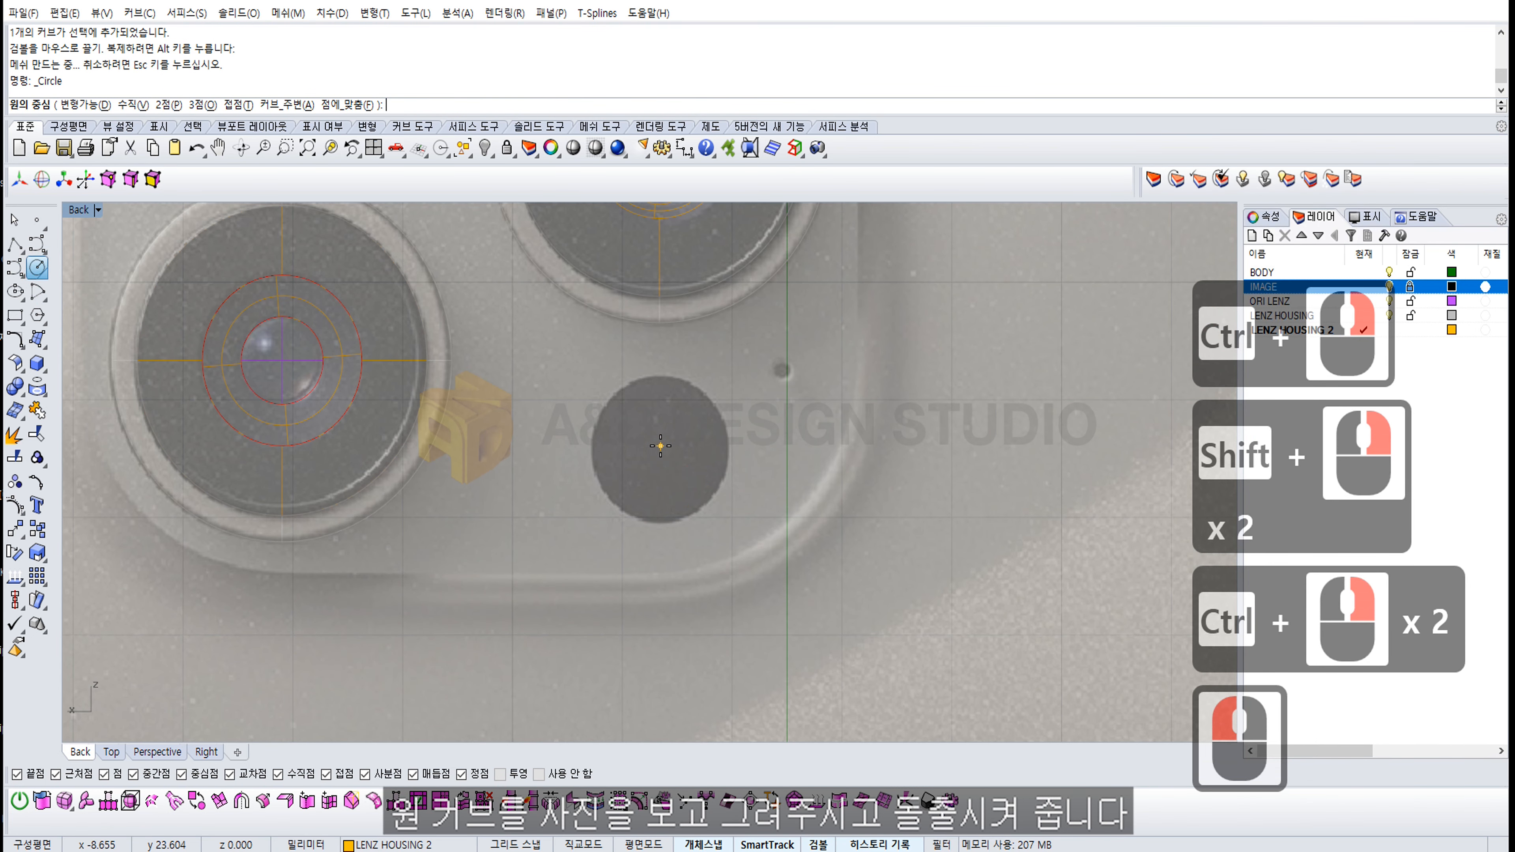
click(660, 447)
click(733, 469)
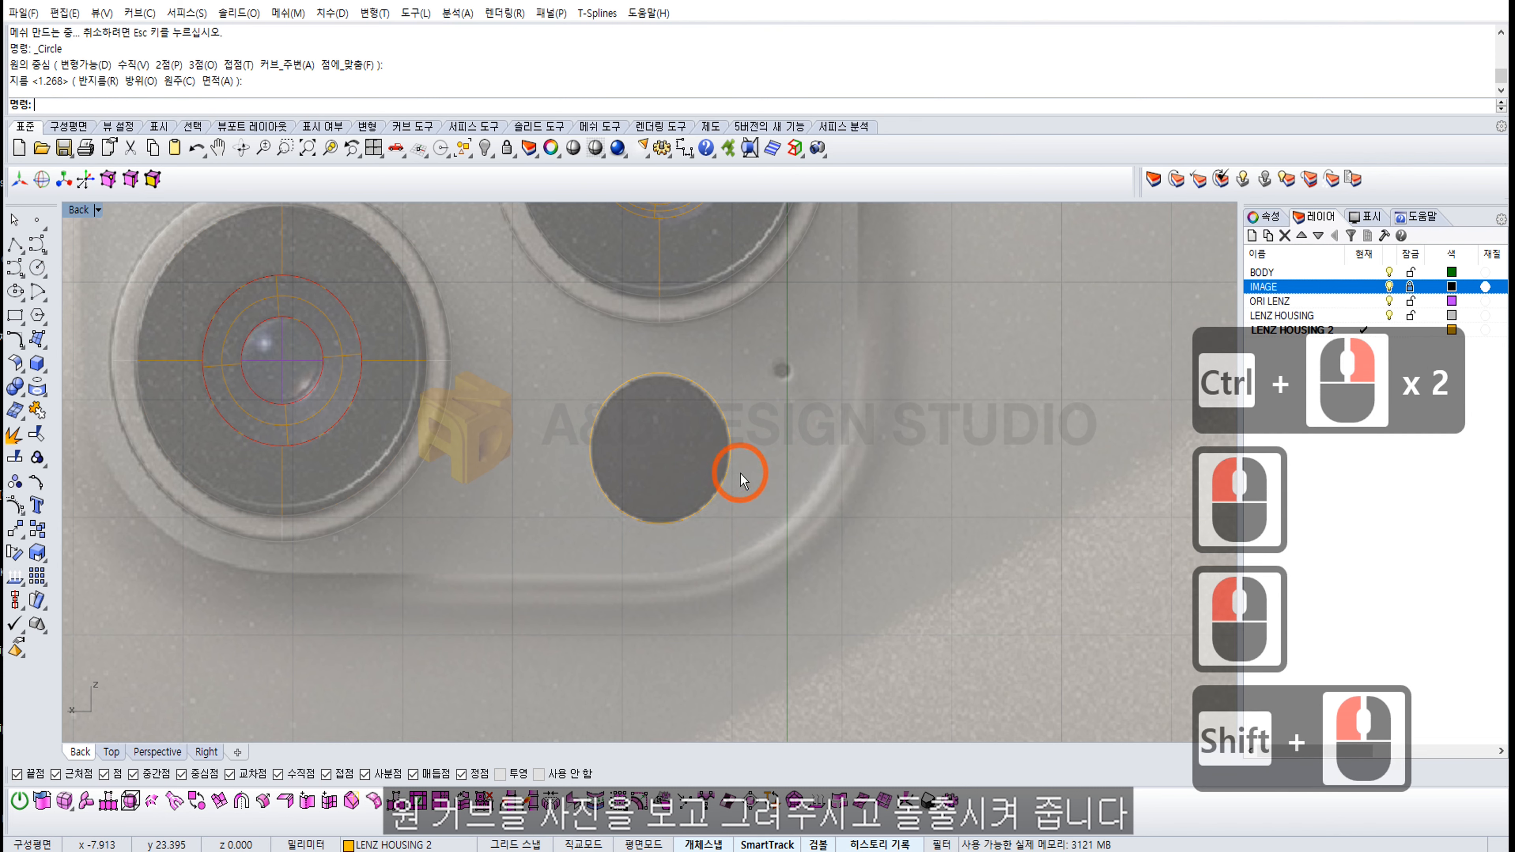
Step: Draw a small circle over the tiny microphone hole beside the dark round sensor in the reference image
scroll(793, 365, up, 3)
right_click(748, 371)
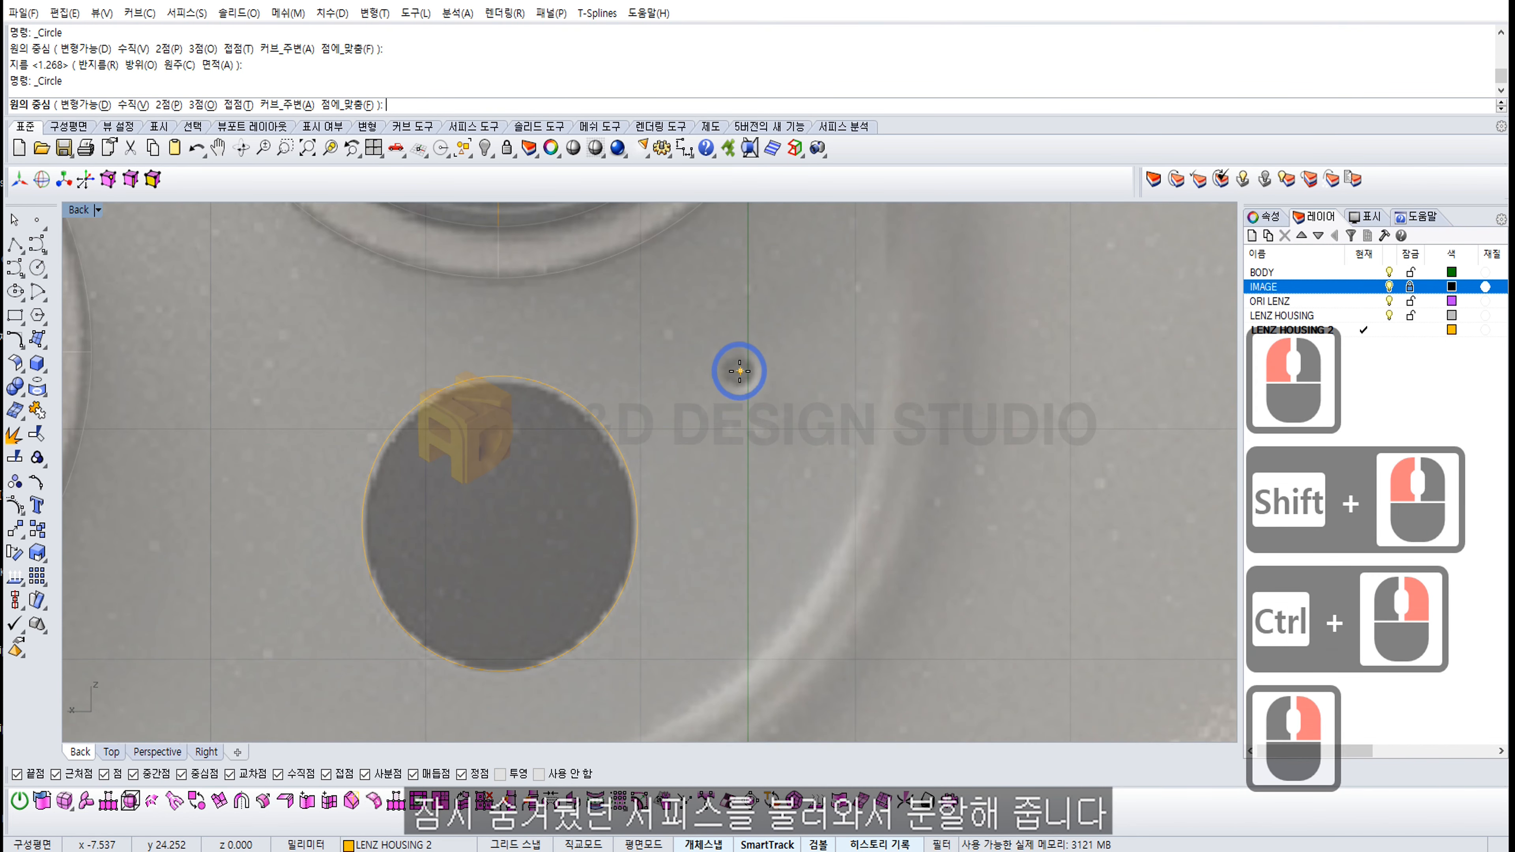
click(746, 377)
shift+click(754, 379)
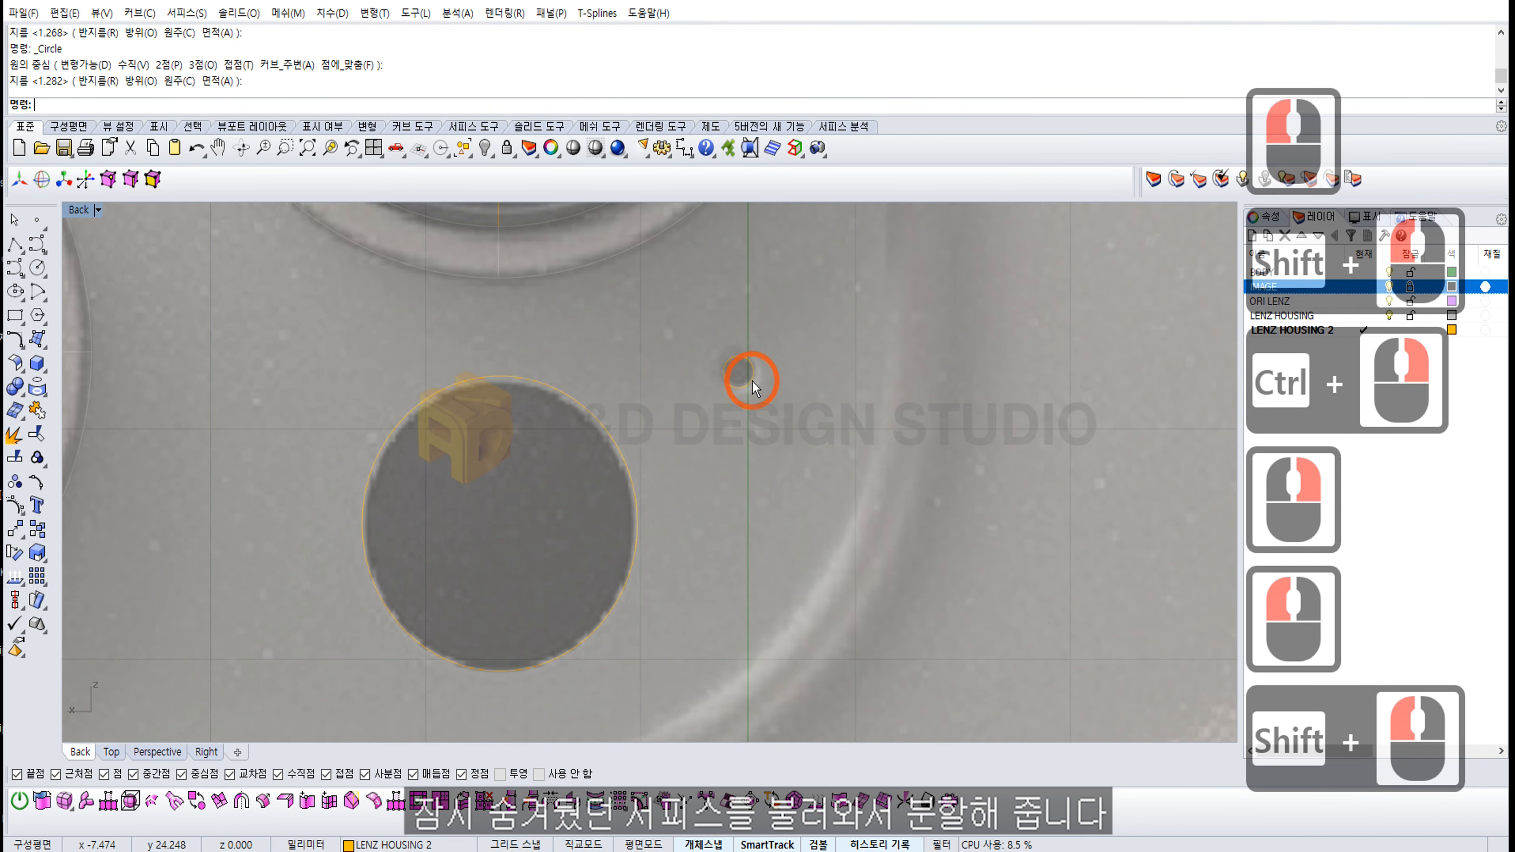
Step: Select the newly drawn circle curves and move them along the depth axis to the camera side in the Right view
click(752, 381)
shift+click(613, 428)
ctrl+right_drag(727, 315, 249, 237)
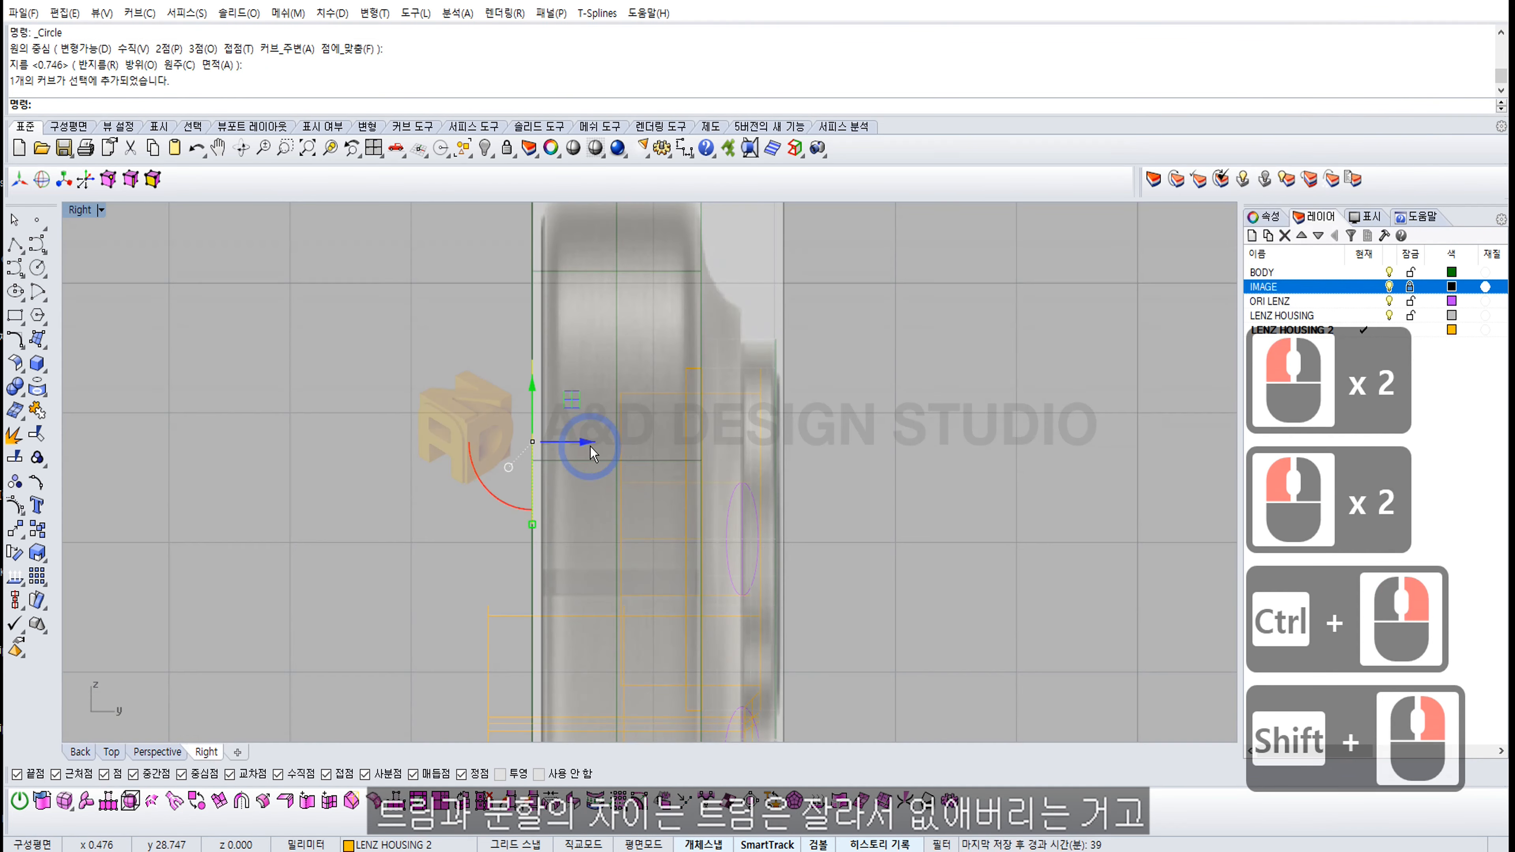
drag(586, 441, 786, 443)
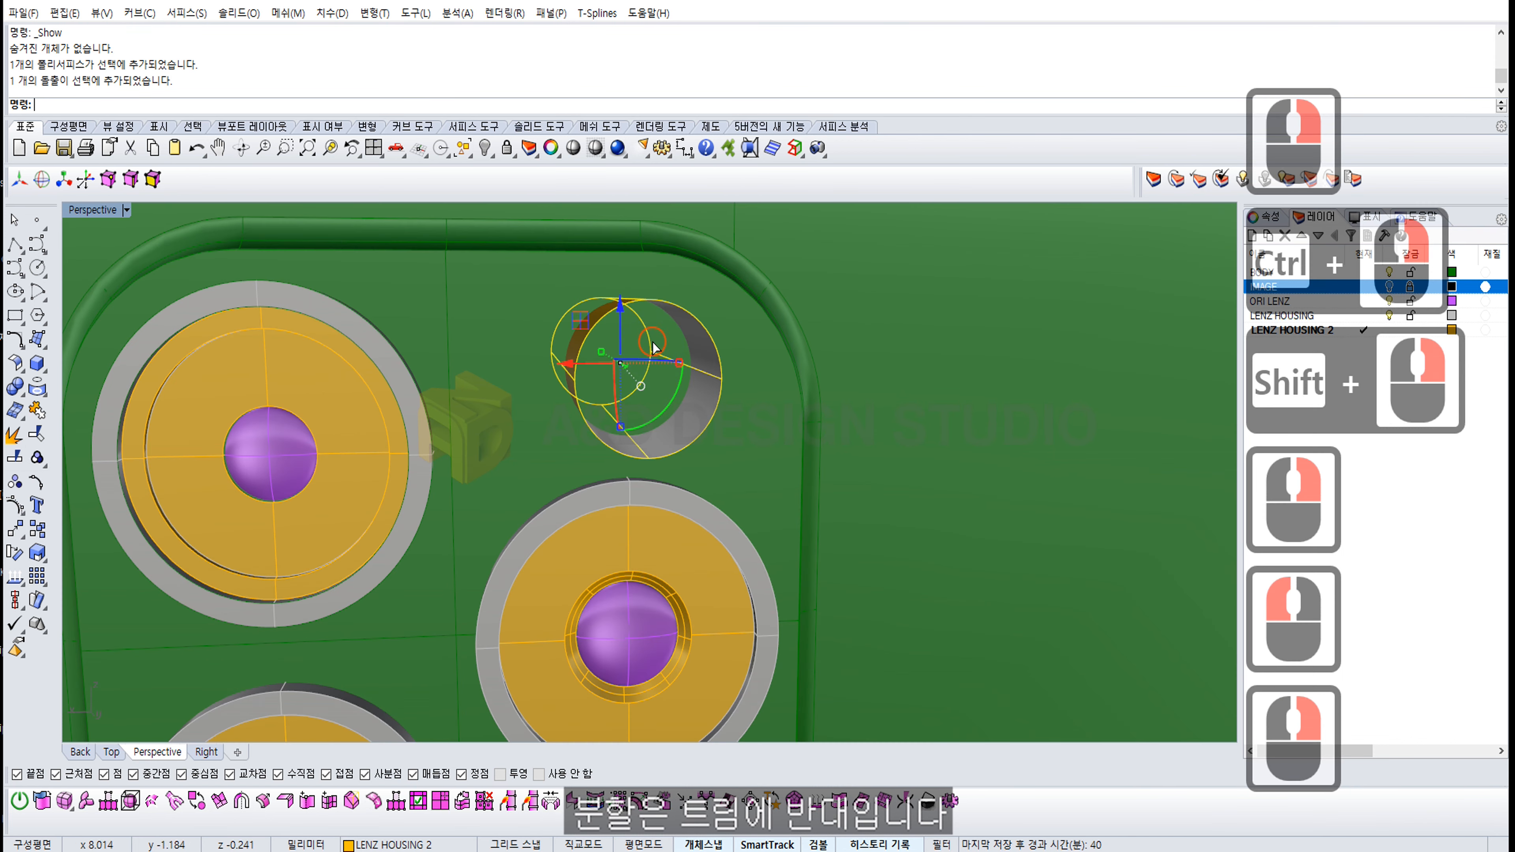
Step: Try to trim the round region inside the flash cylinder out of the phone body, with the cylinder as the cutting object
click(634, 382)
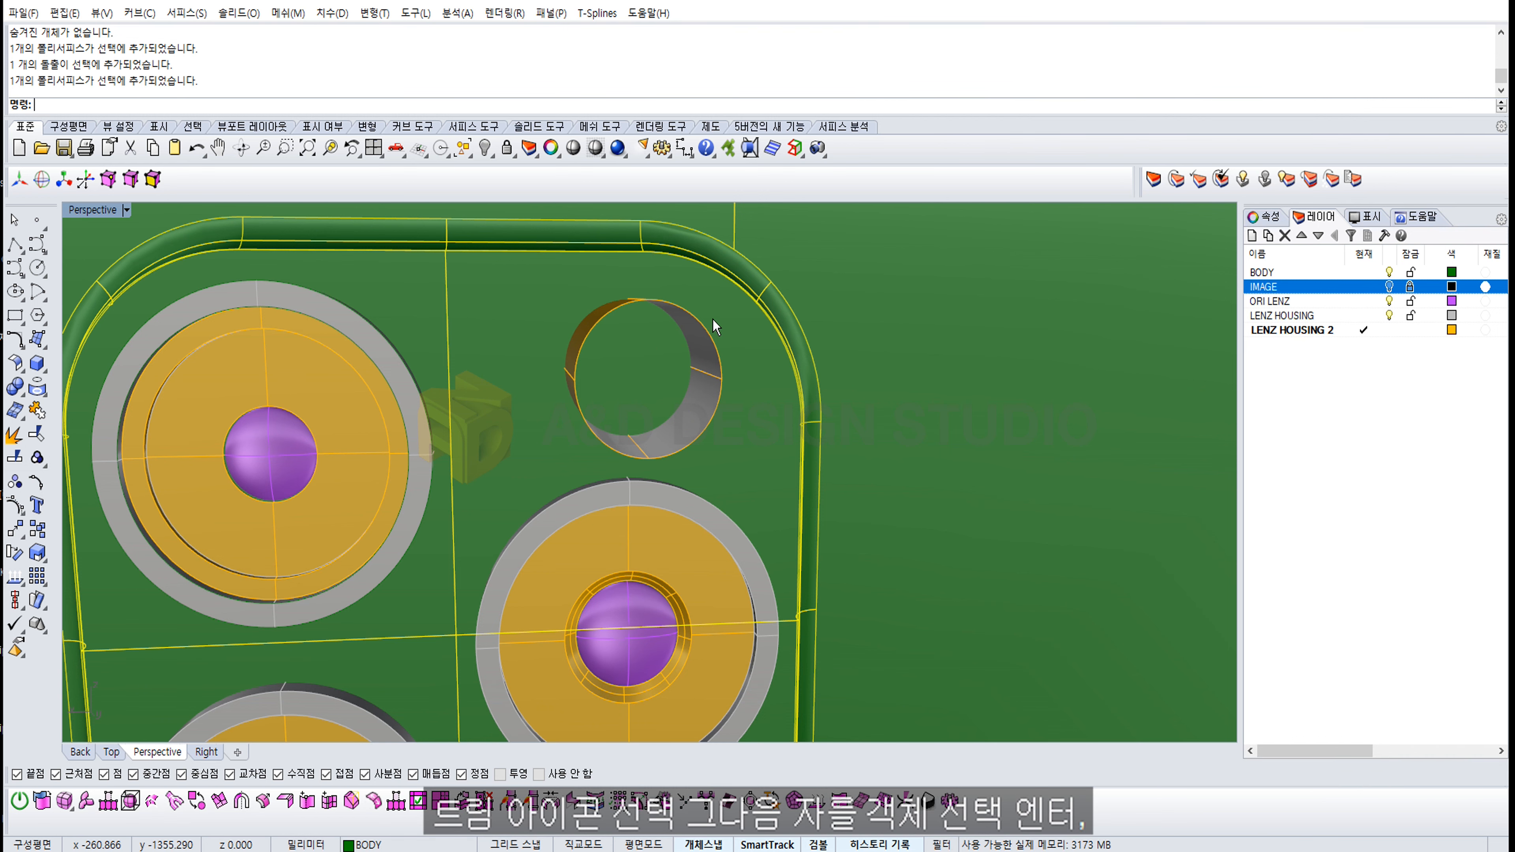
key(Escape)
key(Escape)
right_drag(125, 429, 109, 437)
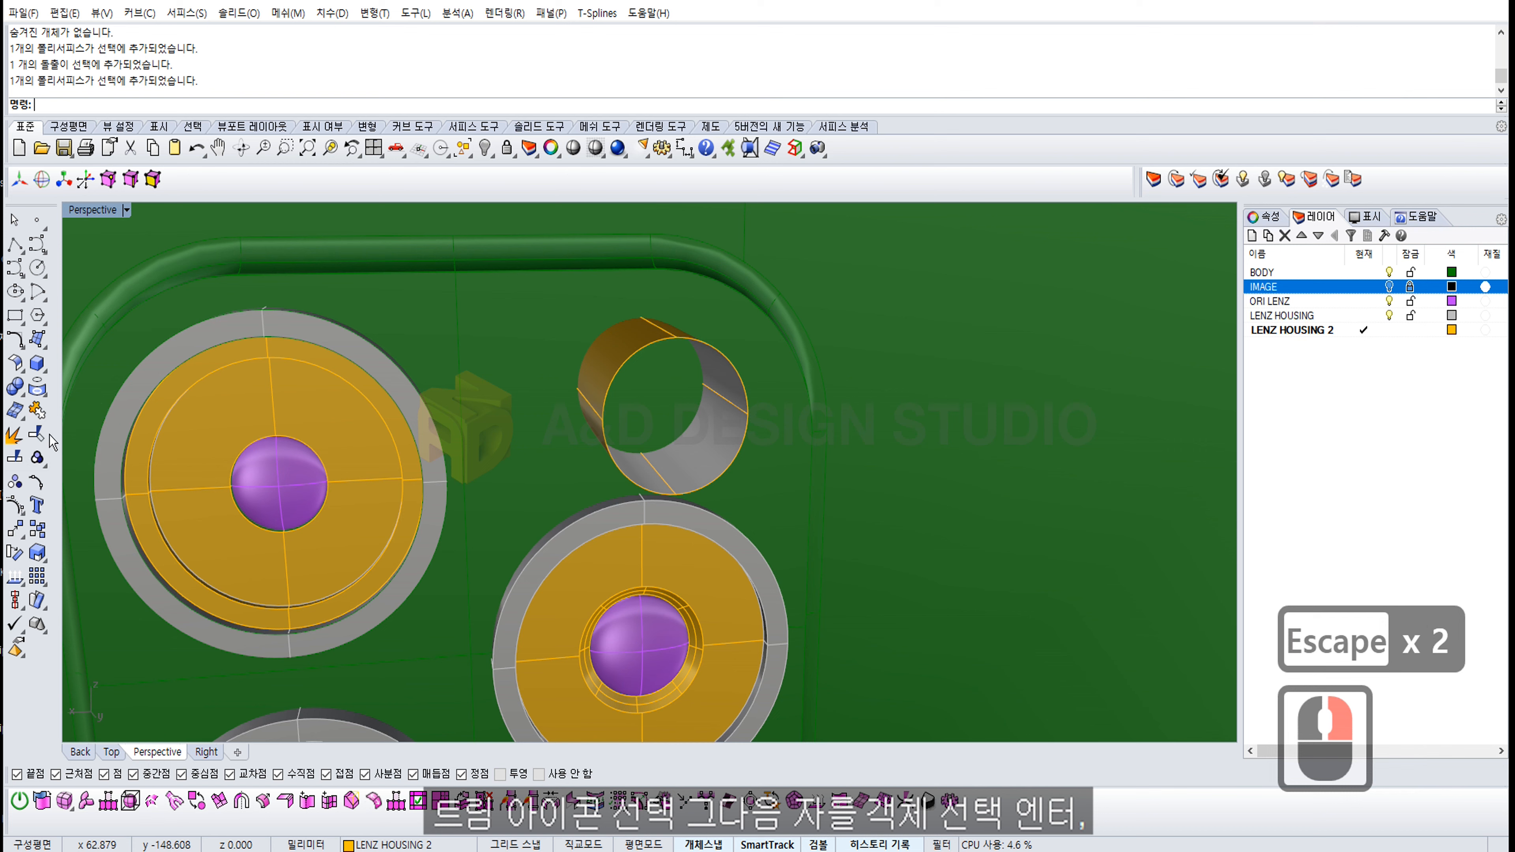
click(37, 435)
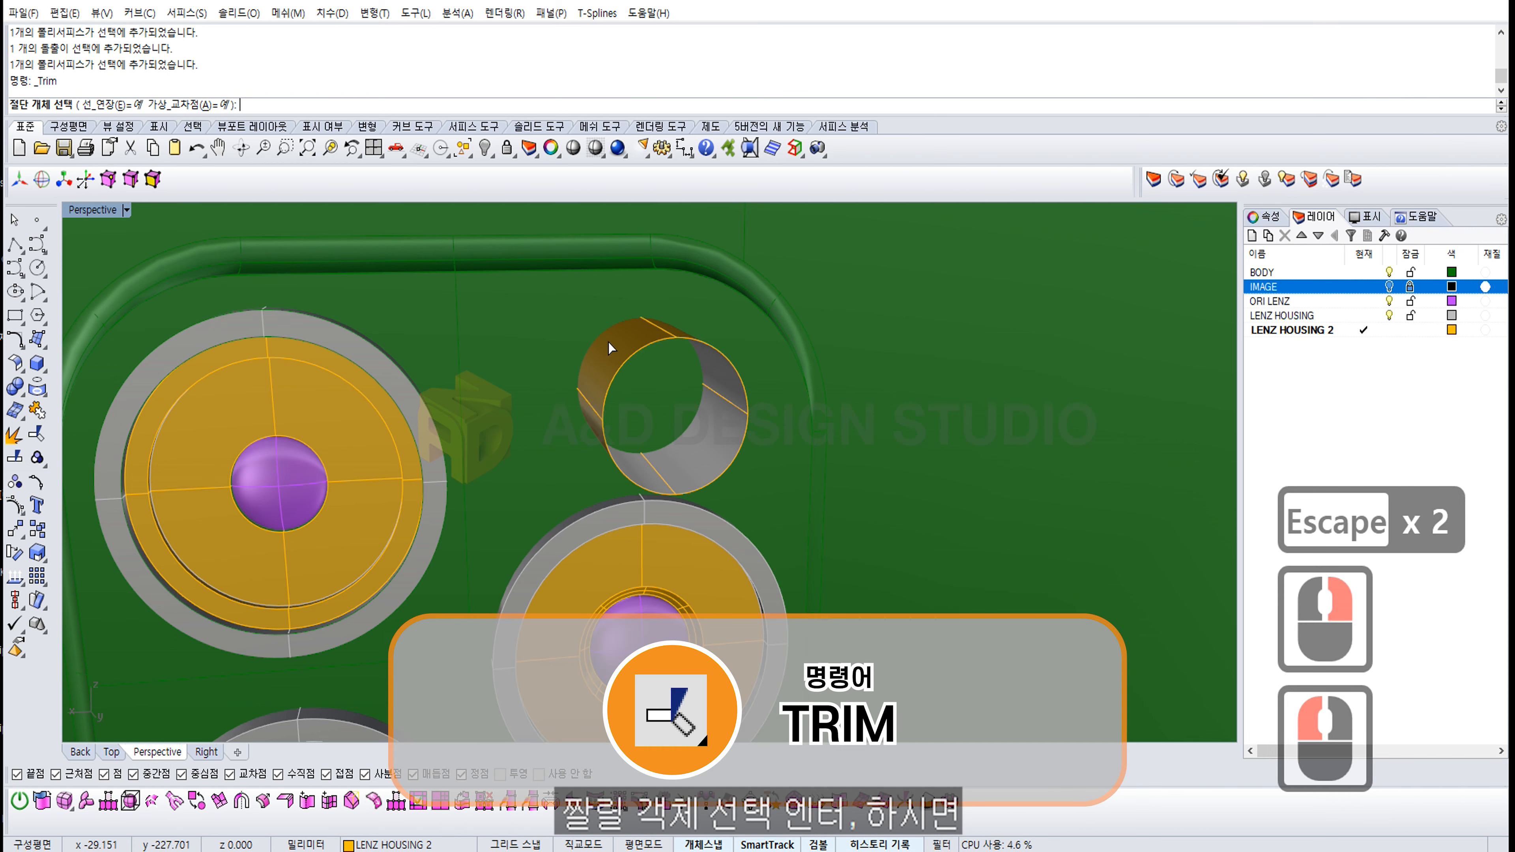
key(Escape)
click(33, 433)
click(638, 334)
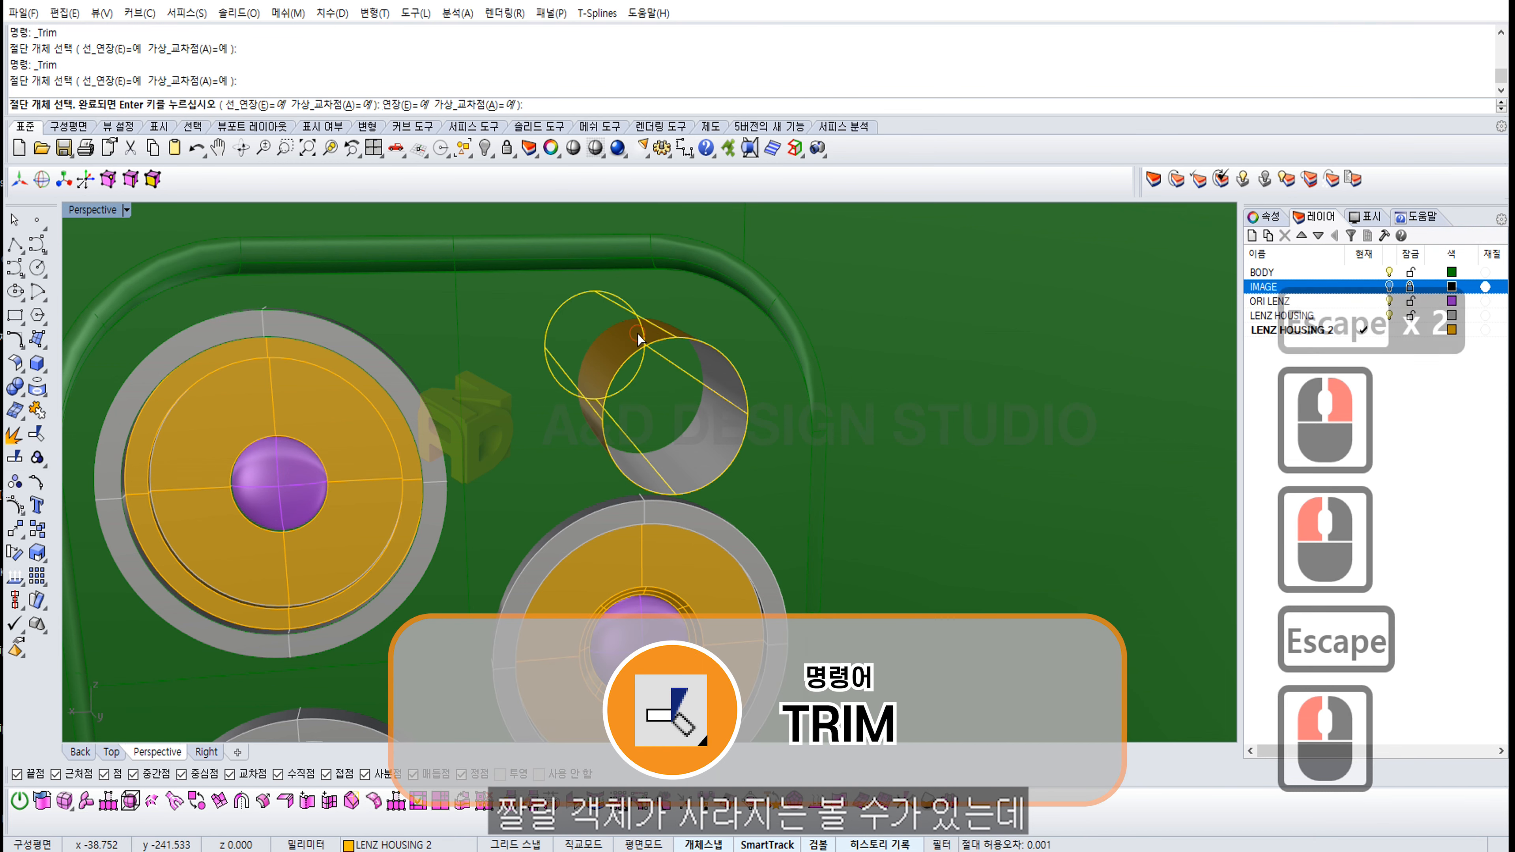
right_click(772, 381)
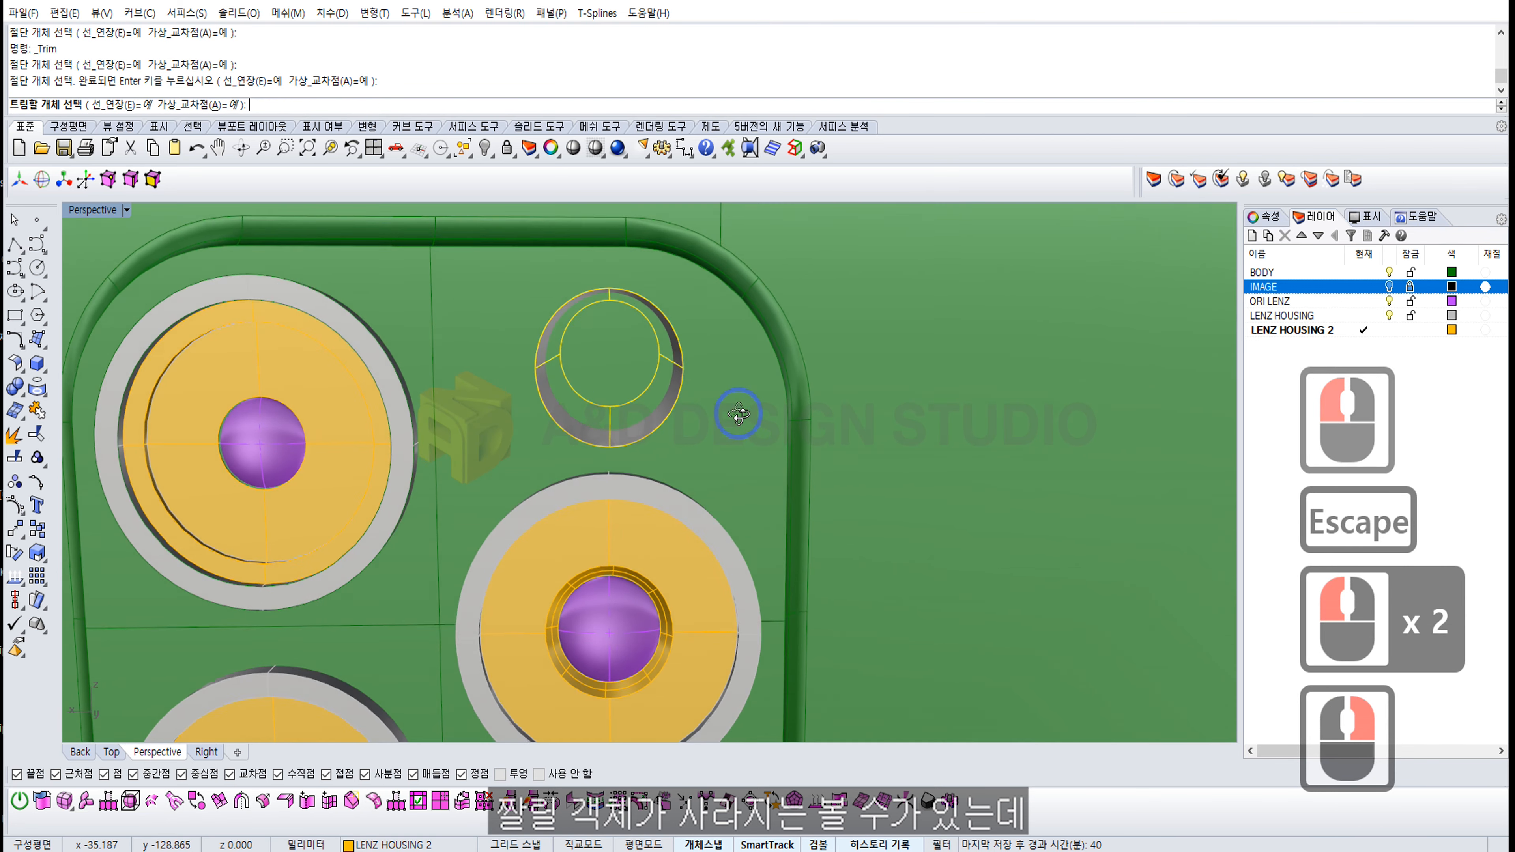
click(614, 357)
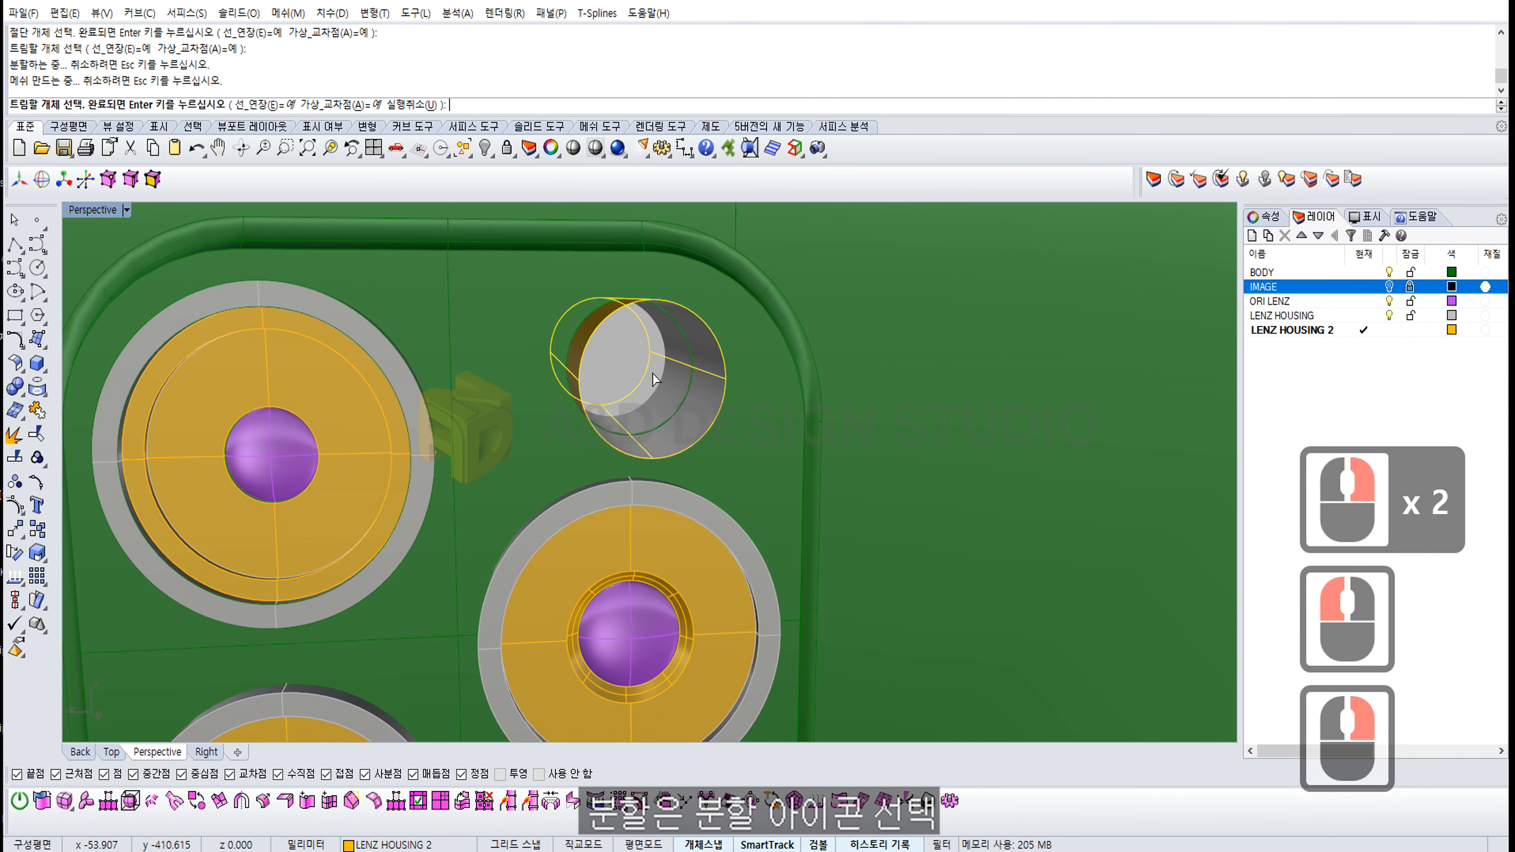
right_drag(652, 373, 658, 394)
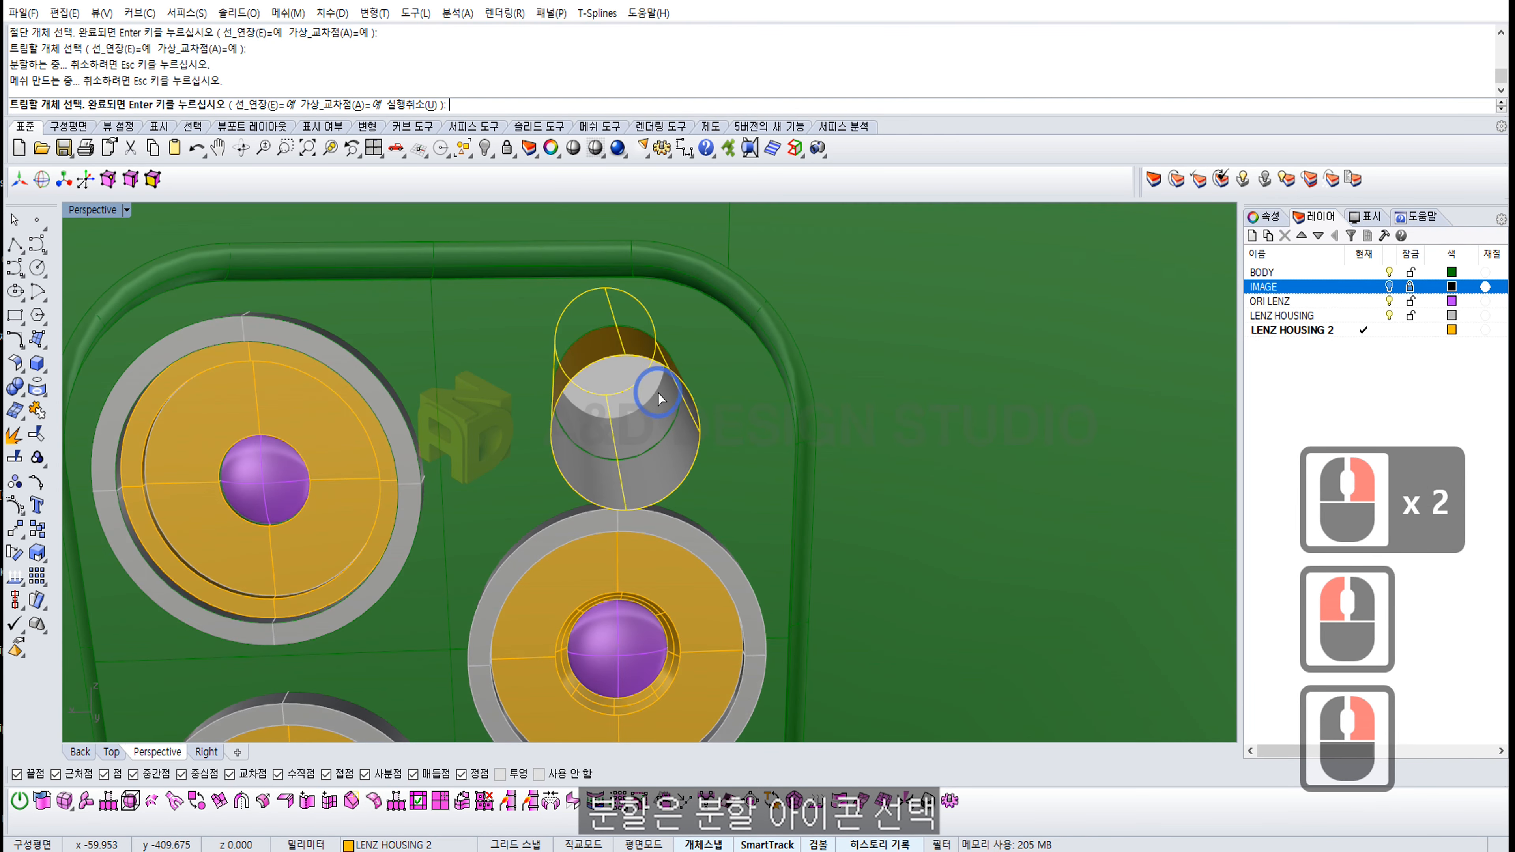
key(Escape)
key(Escape)
Step: Undo the trim of the phone body at the flash cylinder
right_drag(705, 383, 643, 423)
key(ctrl+z)
key(Escape)
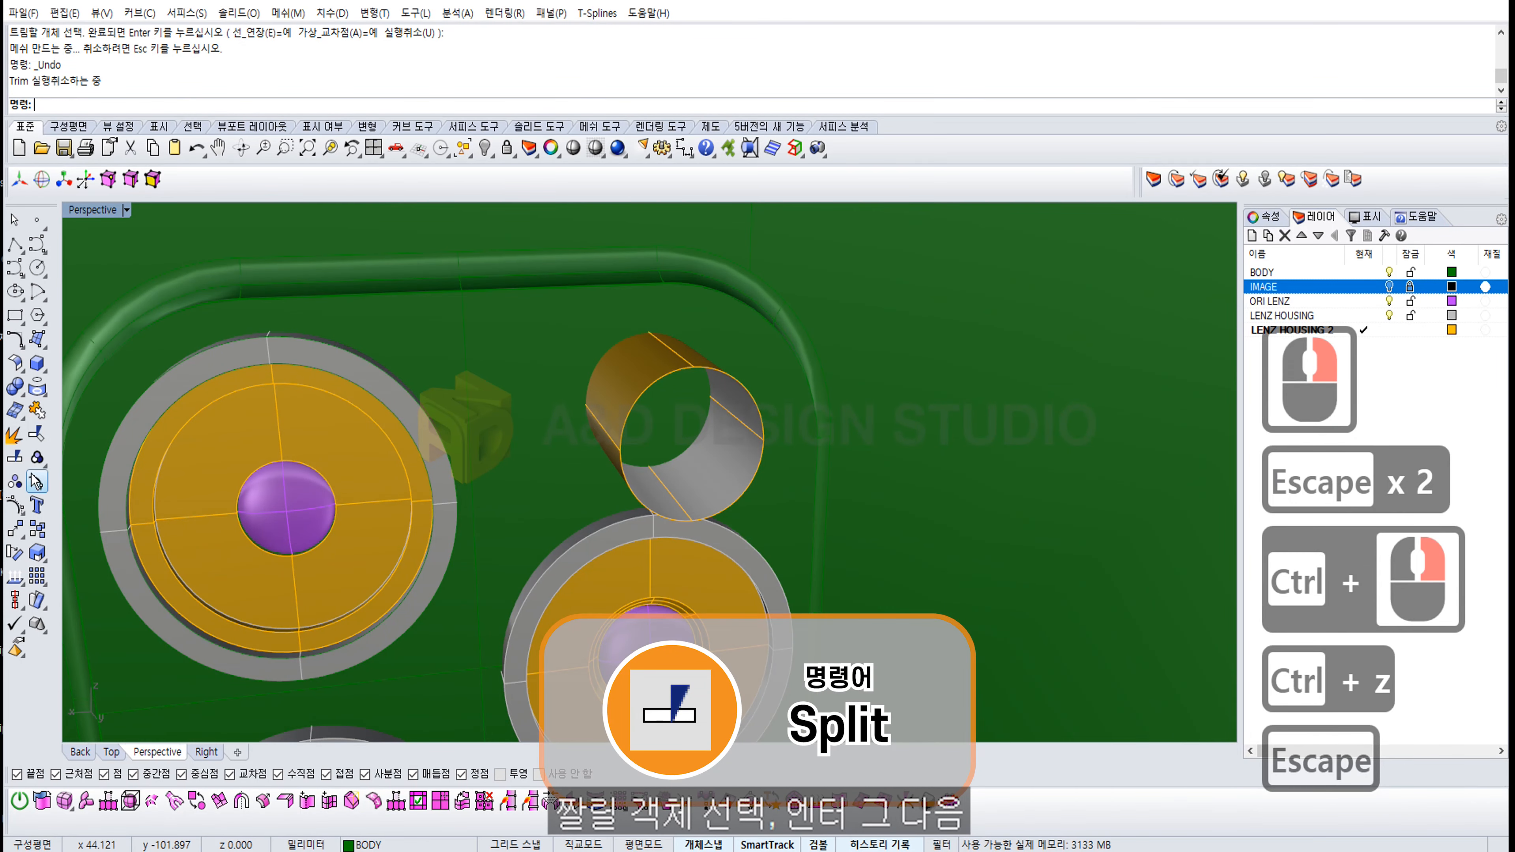
Step: Split the phone body with the flash cylinder as the cutting object and check the separated round piece by selecting it
click(15, 460)
mouse_move(662, 394)
right_down()
mouse_move(638, 373)
mouse_move(675, 418)
right_up()
click(638, 373)
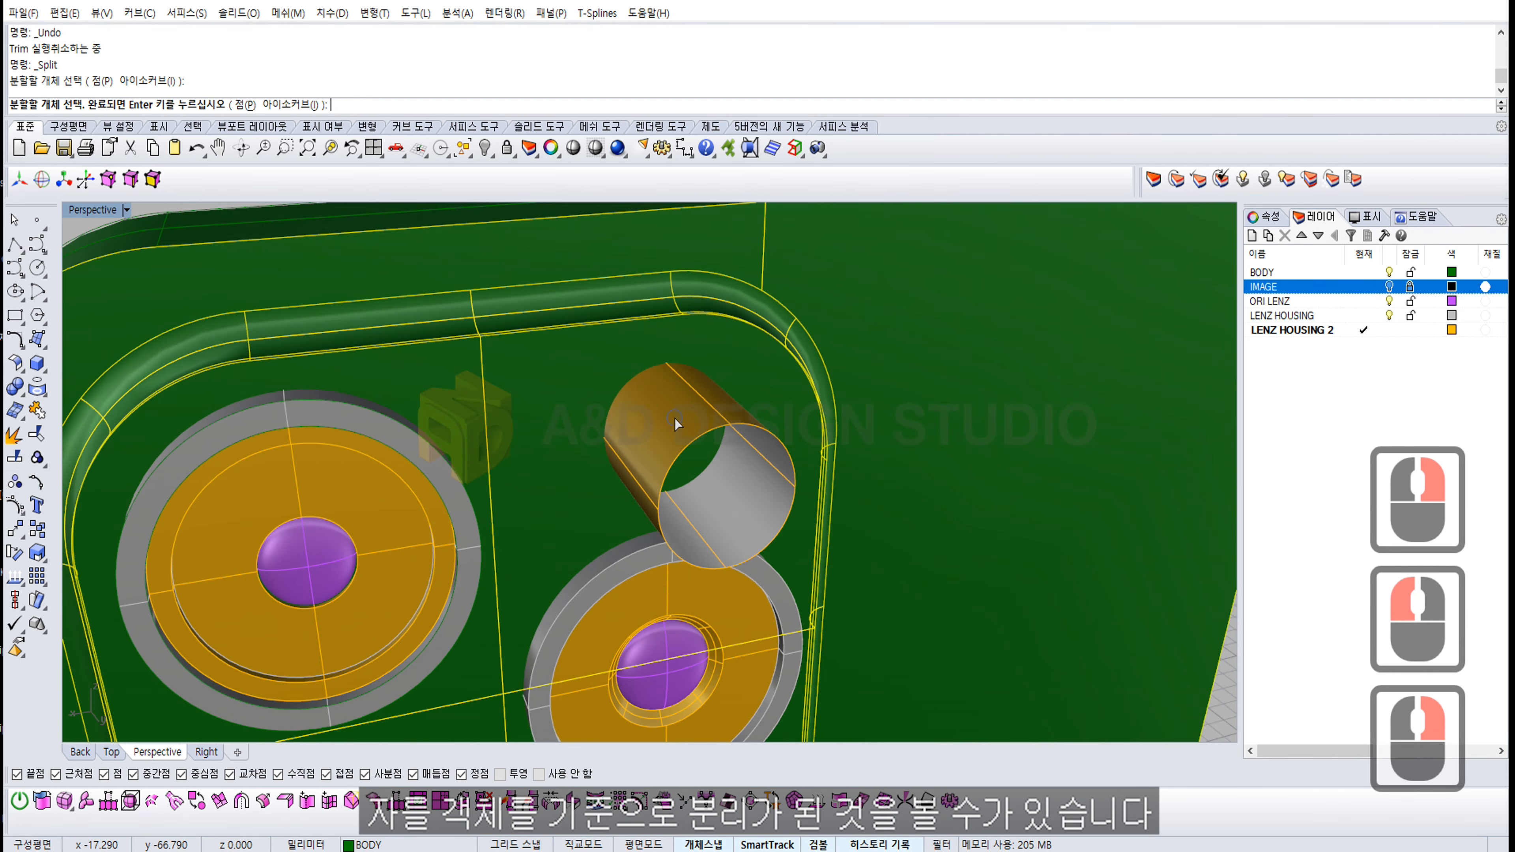
right_click(675, 418)
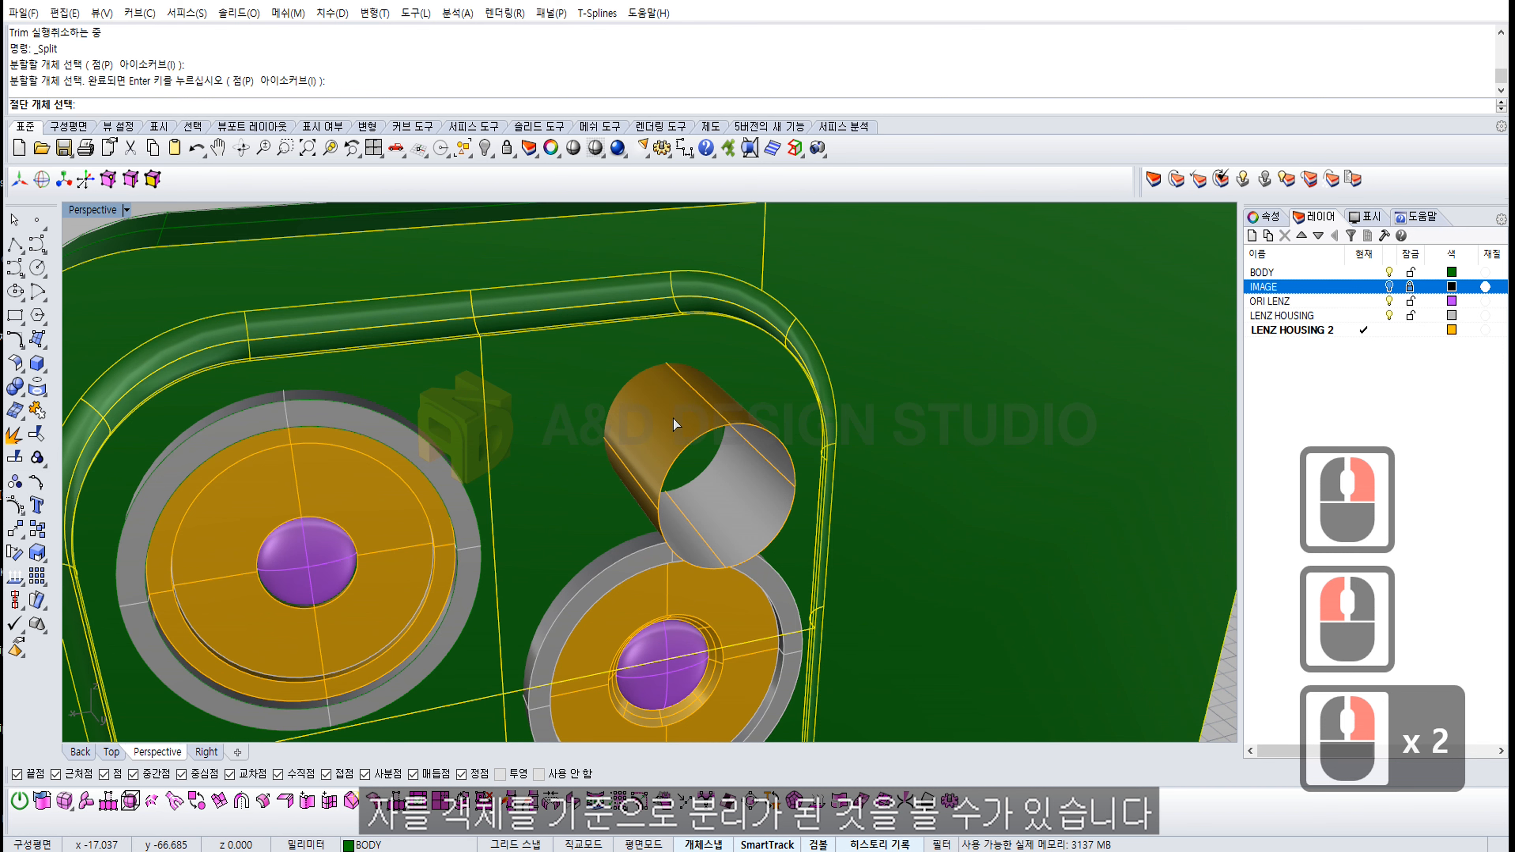
click(666, 403)
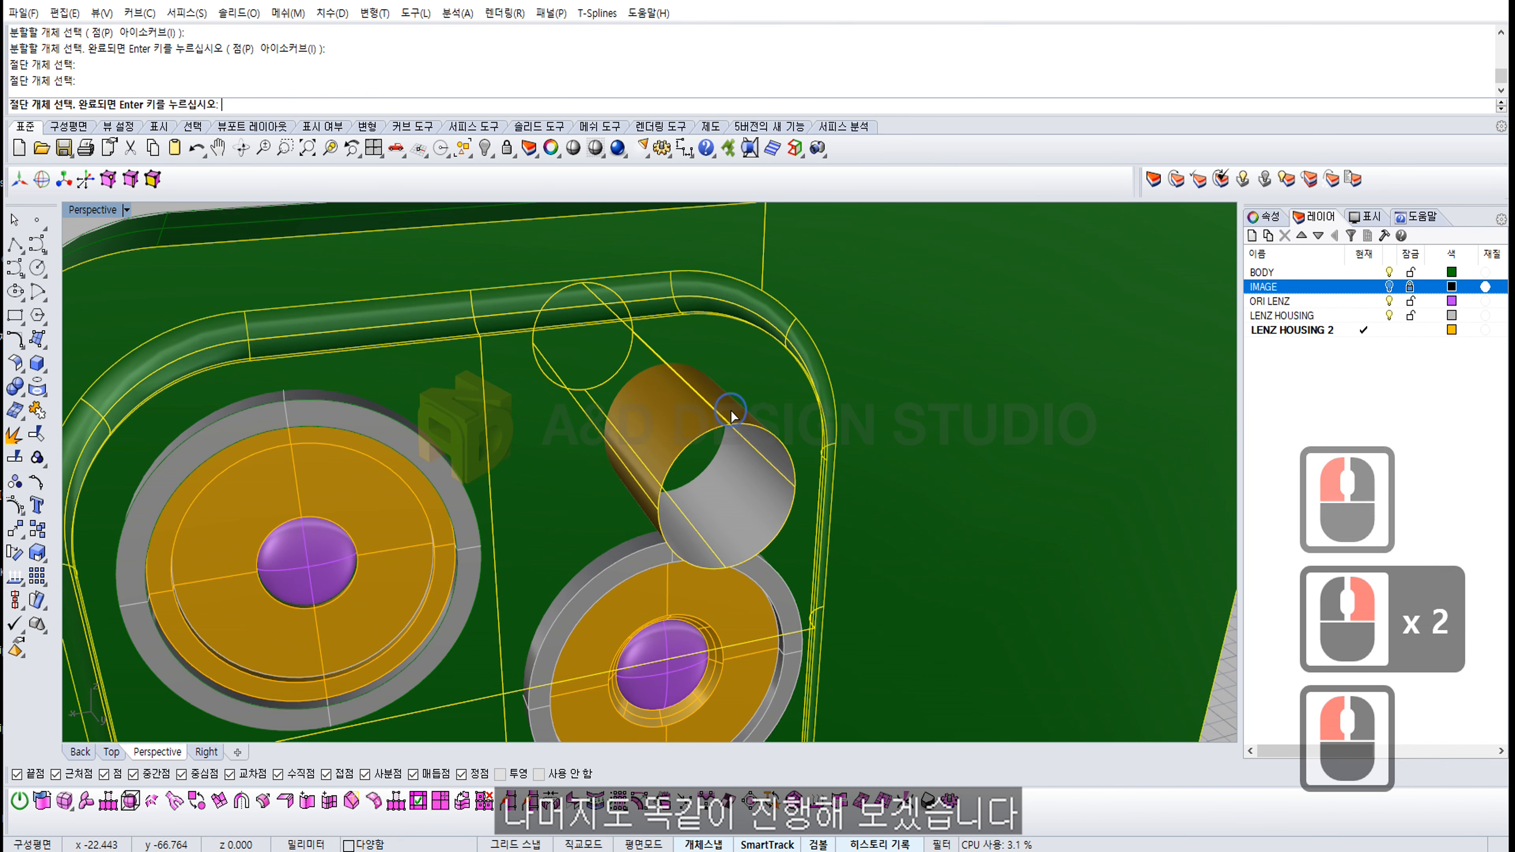
right_click(733, 419)
right_drag(733, 420, 681, 424)
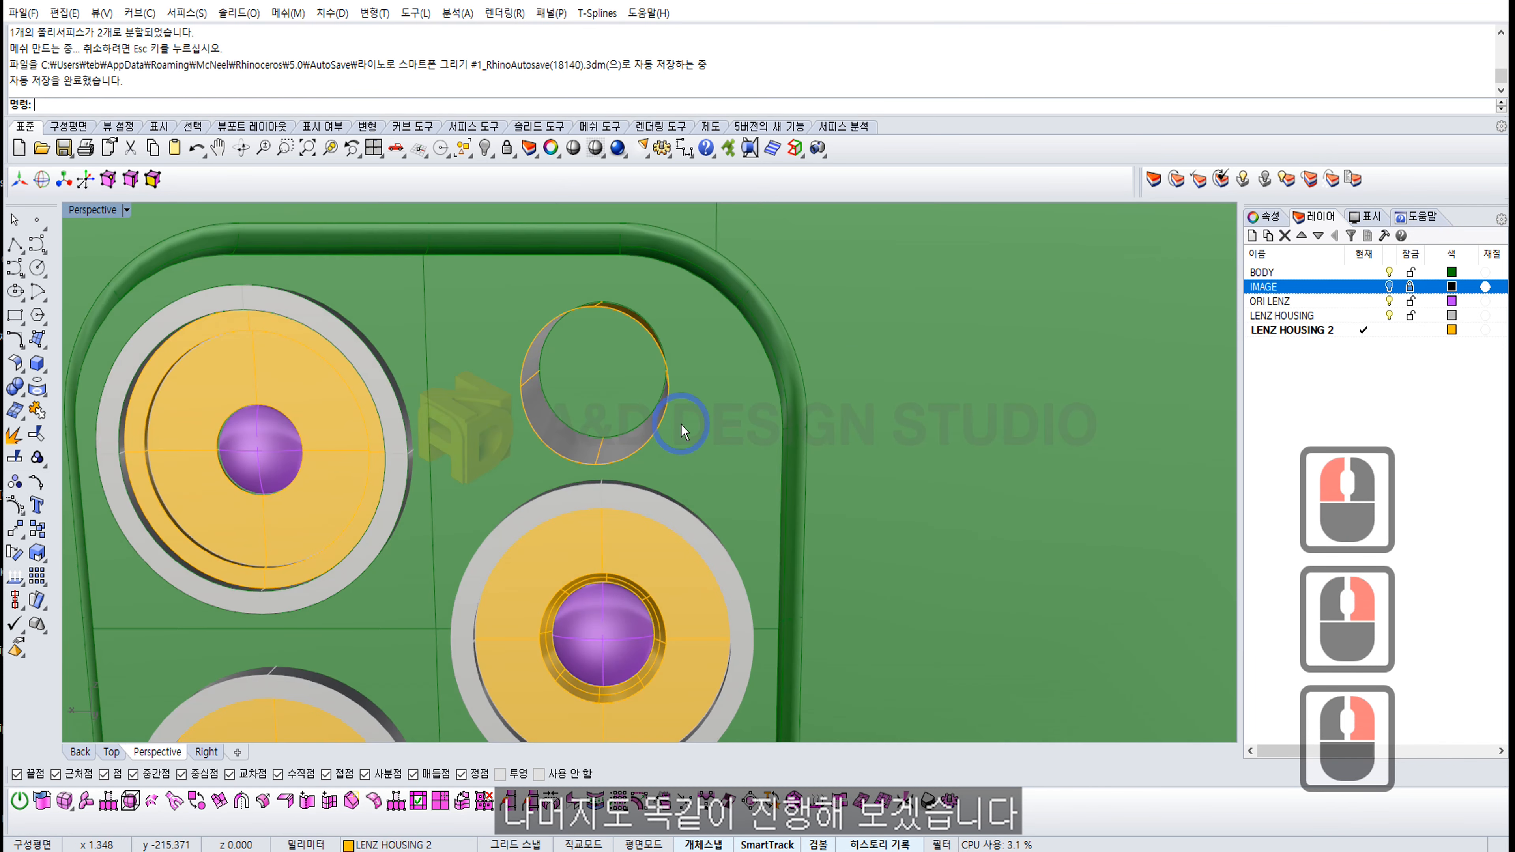
click(622, 373)
right_drag(620, 372, 684, 371)
key(Escape)
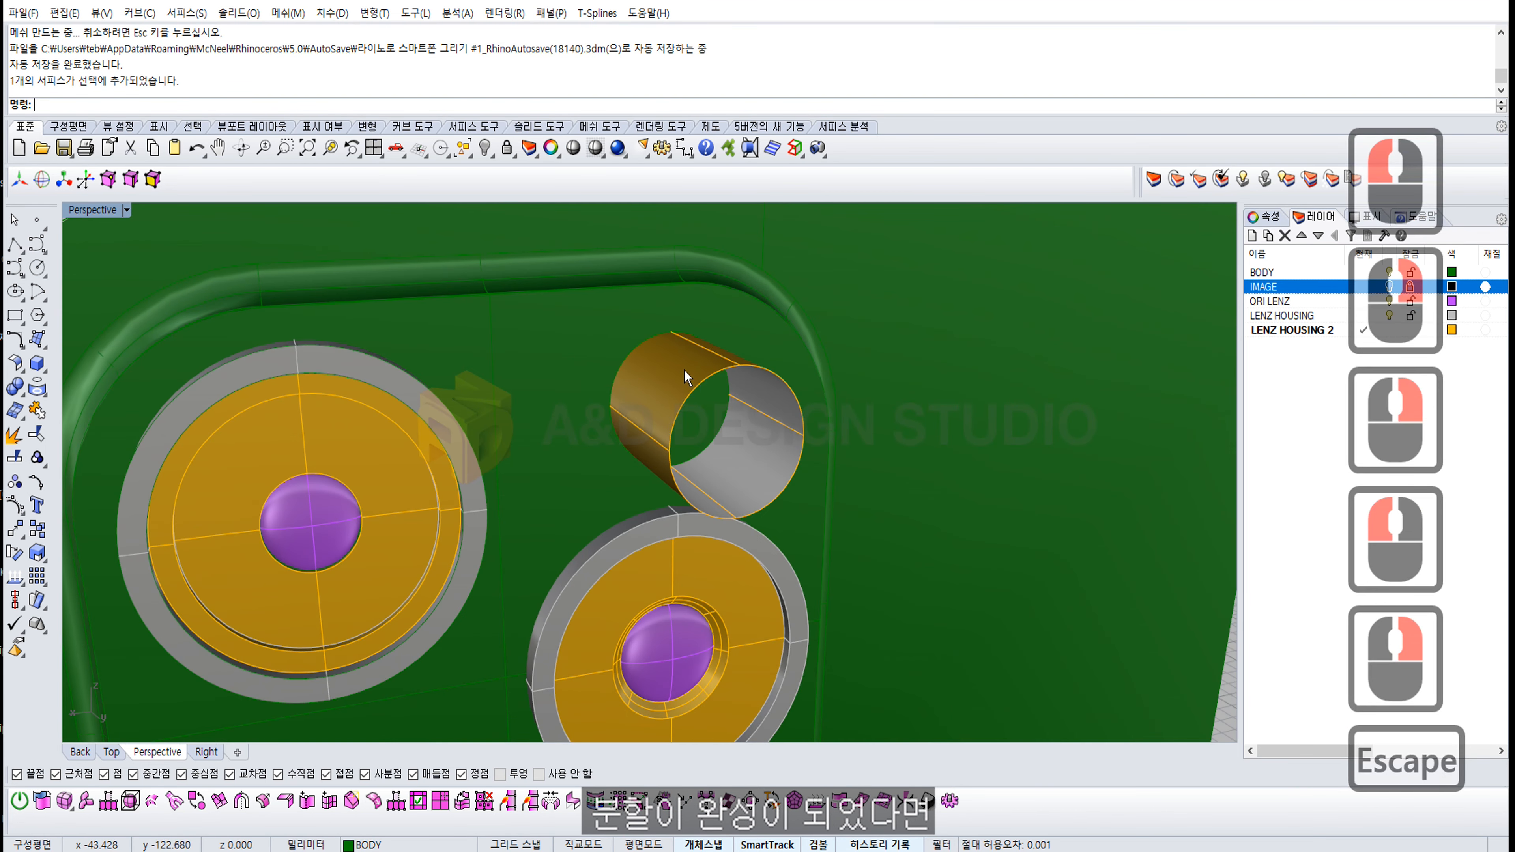
Step: Delete the flash cylinder extrusion and the circle curve it was made from
click(685, 370)
key(Delete)
ctrl+right_drag(685, 369, 690, 385)
click(697, 398)
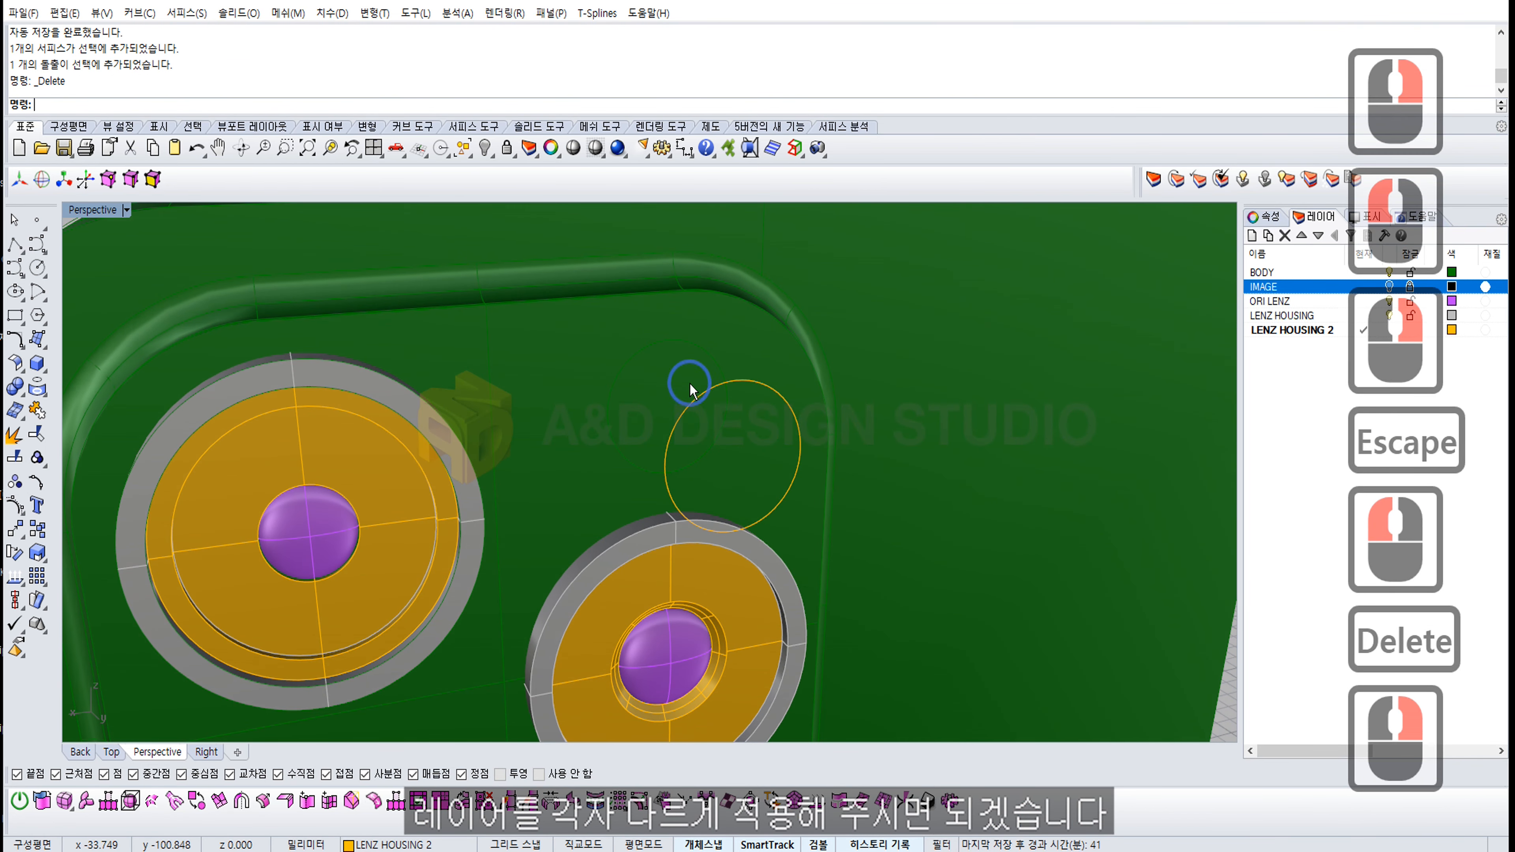
key(Delete)
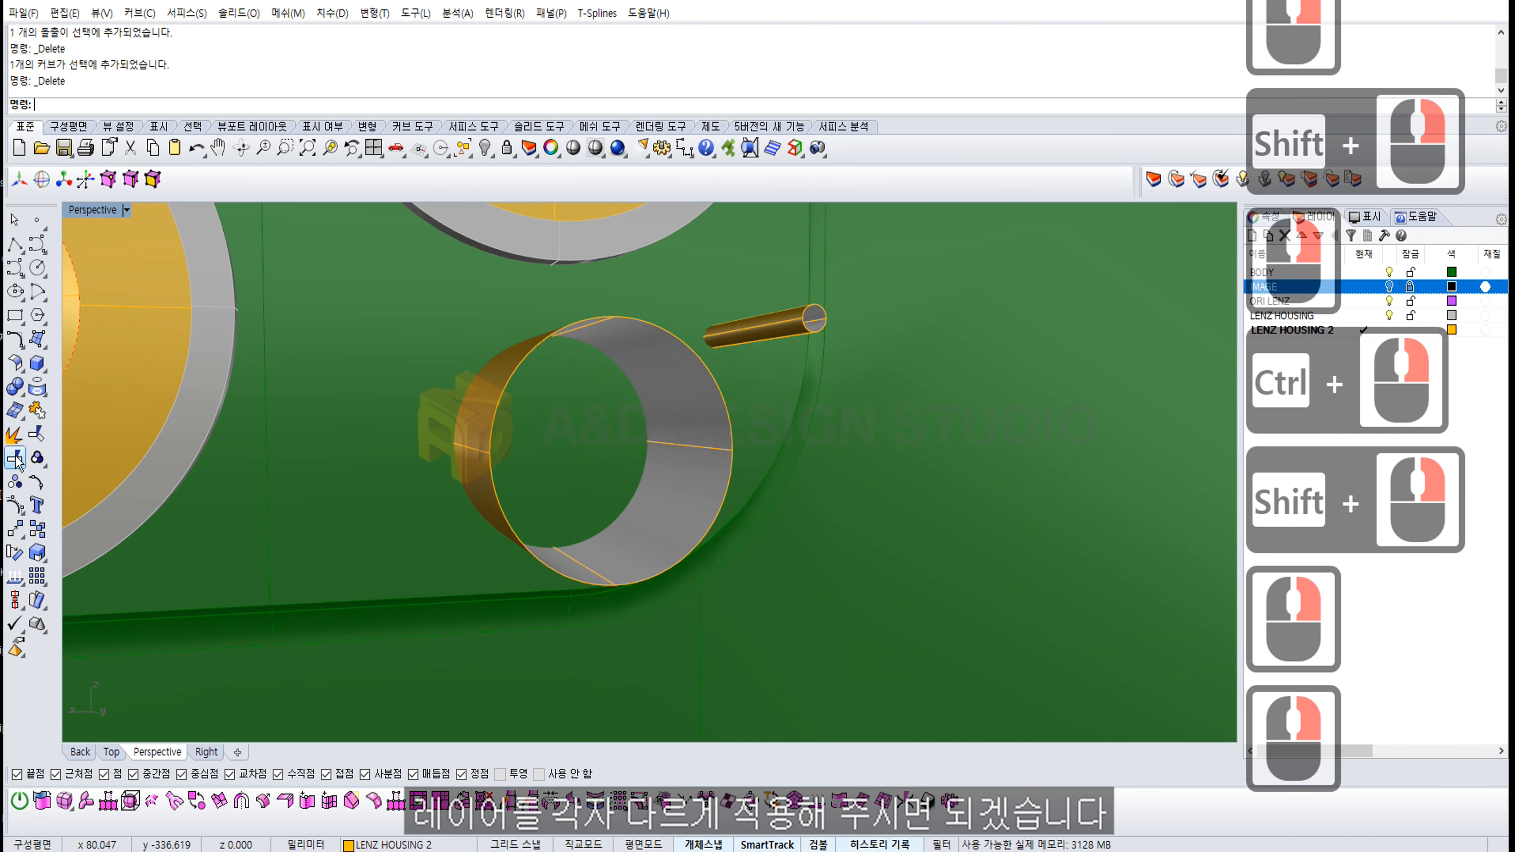
Step: Split the phone body with the sensor cylinder as the cutting object and check the separated round piece by selecting it
click(14, 458)
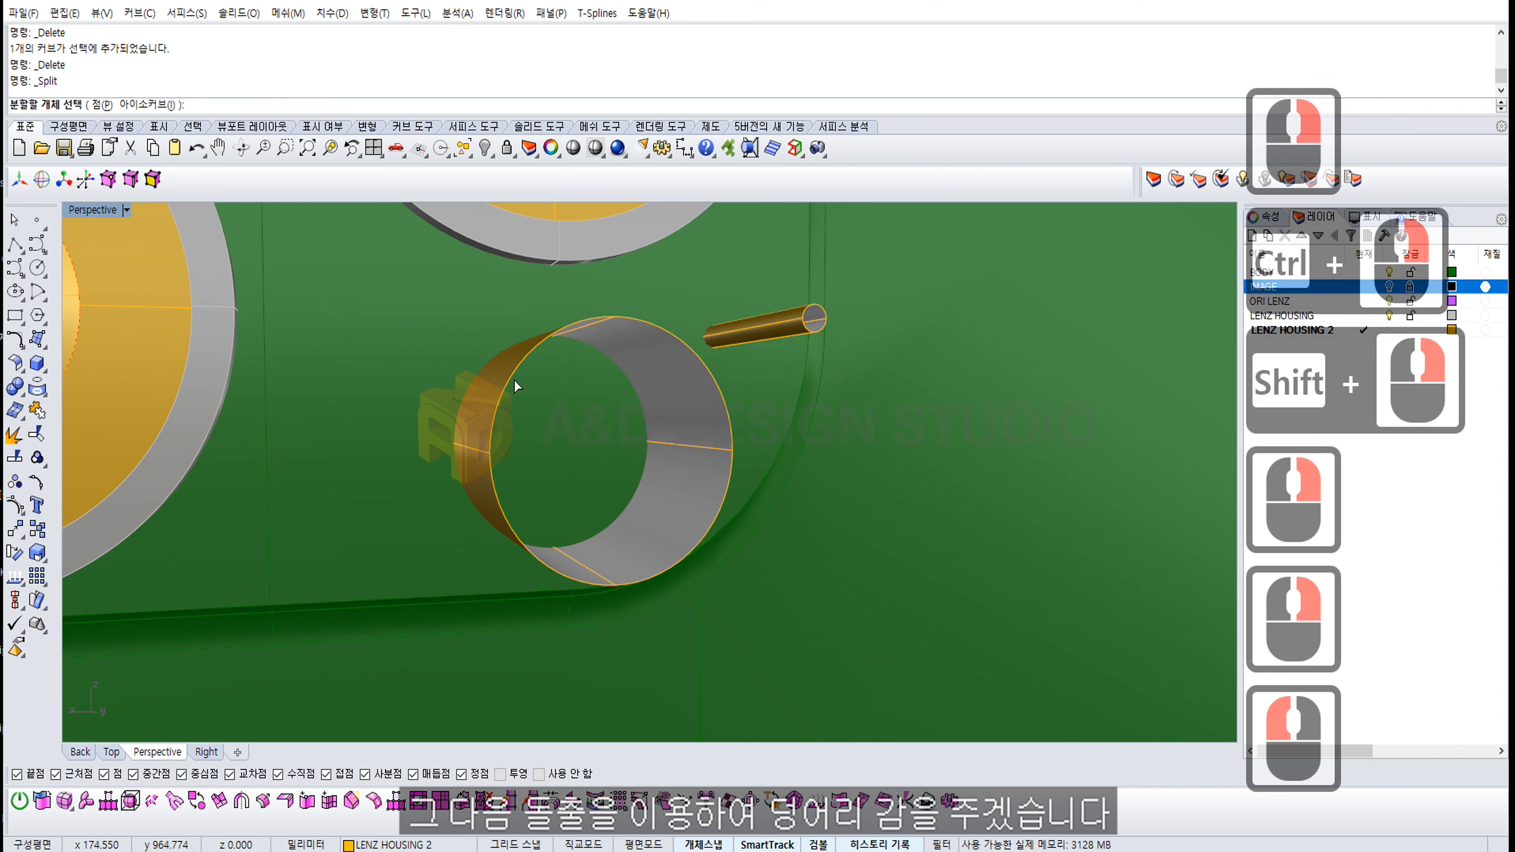
click(542, 415)
right_click(537, 412)
click(490, 392)
right_click(490, 392)
right_drag(490, 392, 615, 407)
click(508, 496)
key(Escape)
Step: Split the phone body with the small microphone cylinder as the cutting object
right_click(664, 386)
click(675, 382)
right_click(625, 388)
click(581, 430)
right_click(582, 430)
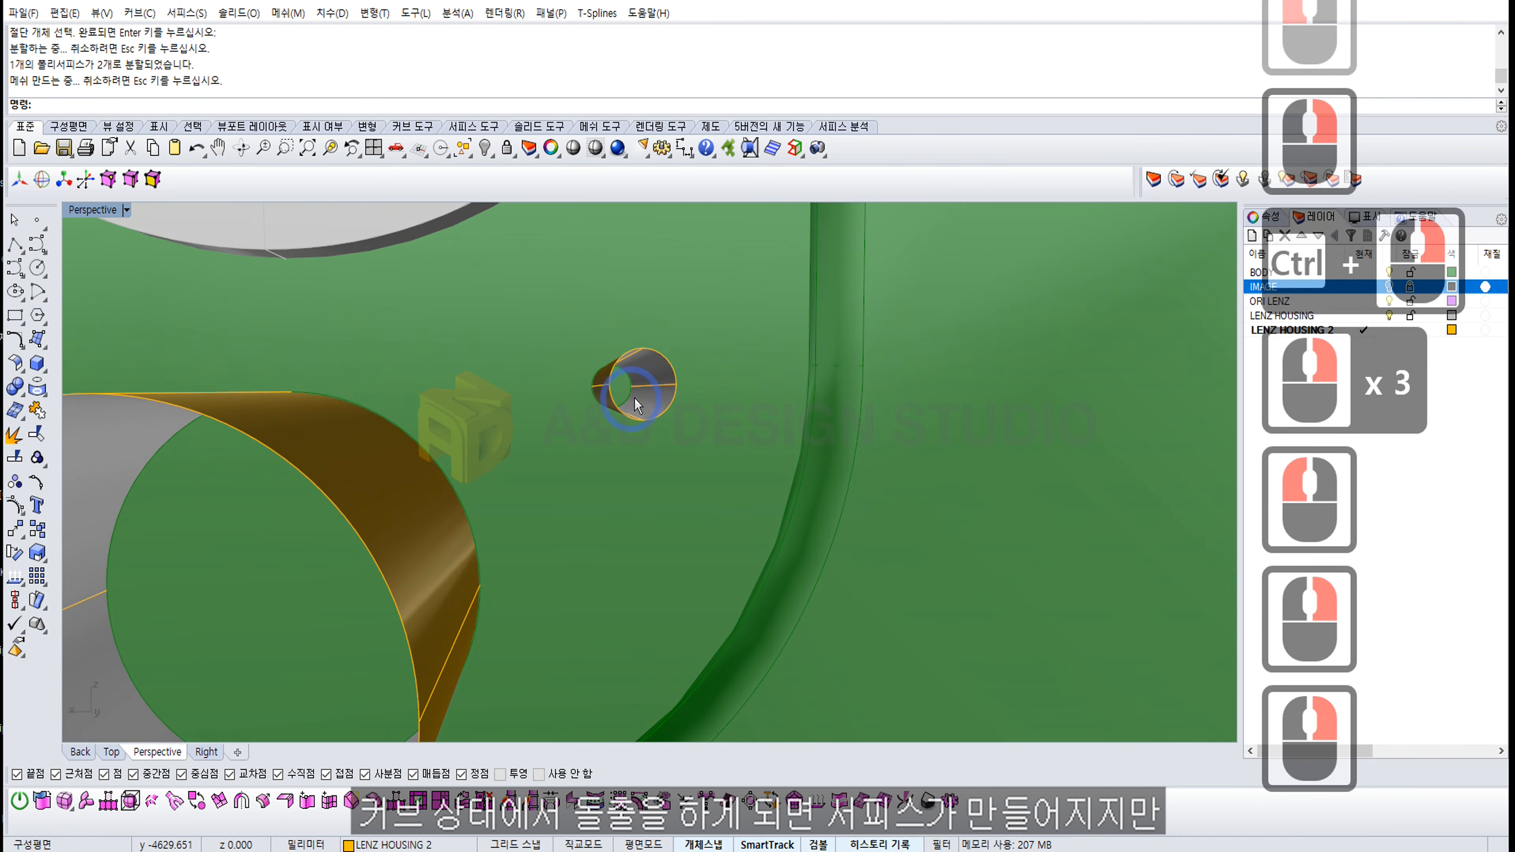
Step: Delete the sensor and microphone cylinder extrusions together with the circle curves they were made from
click(654, 382)
key(Delete)
click(673, 375)
key(Delete)
click(409, 446)
key(Delete)
click(309, 480)
key(Delete)
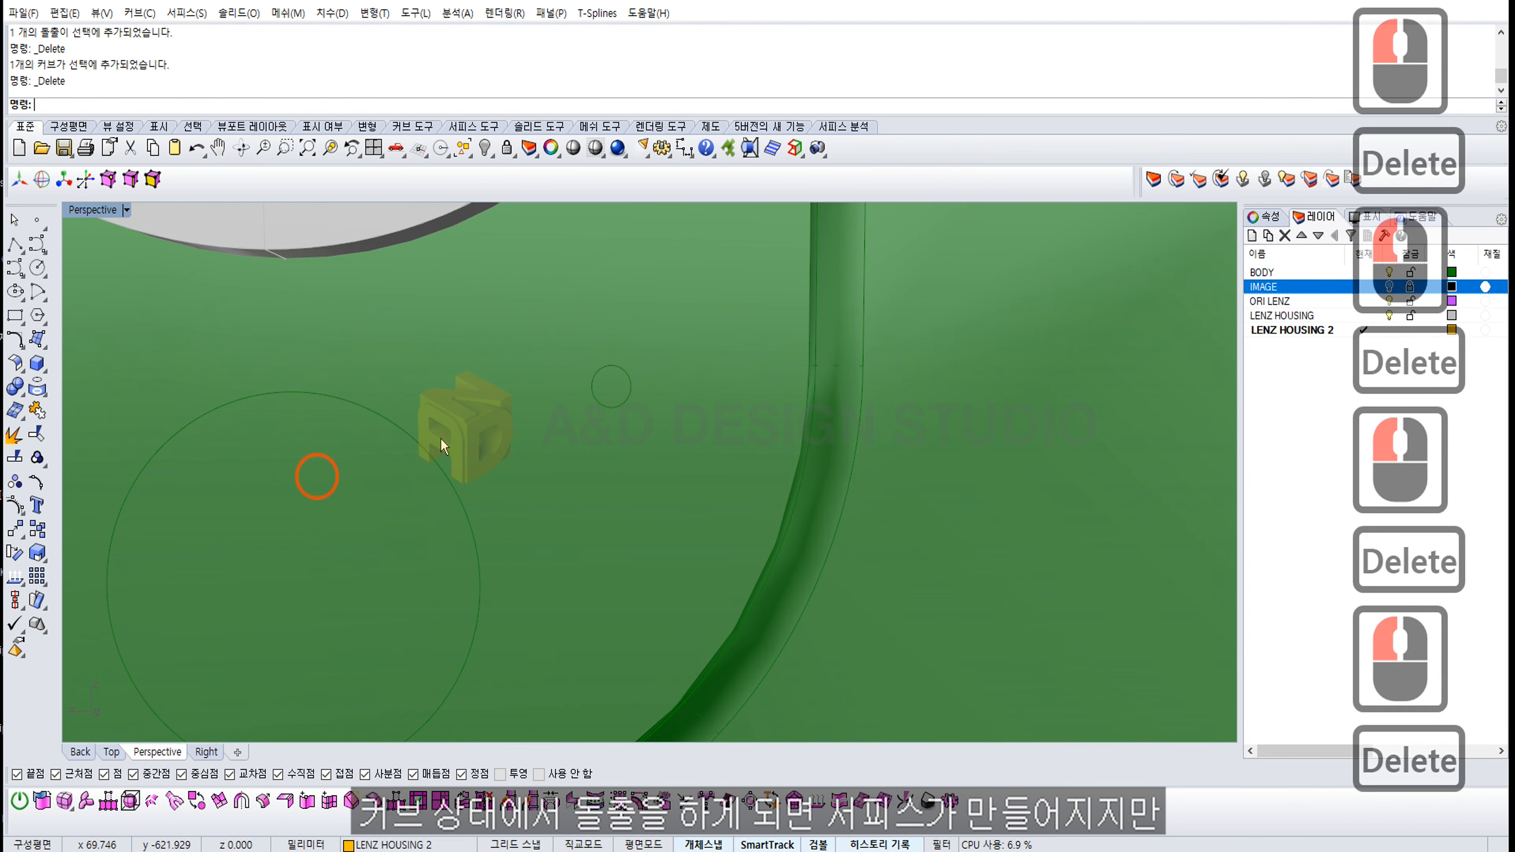
key(Delete)
Step: Assign the separated round flash surface to a new cyan layer named FRE
ctrl+right_drag(620, 370, 618, 440)
shift+right_drag(626, 269, 656, 531)
mouse_move(659, 531)
ctrl+right_down()
mouse_move(663, 551)
mouse_move(644, 525)
ctrl+right_up()
right_drag(621, 513, 698, 472)
shift+right_drag(686, 478, 676, 489)
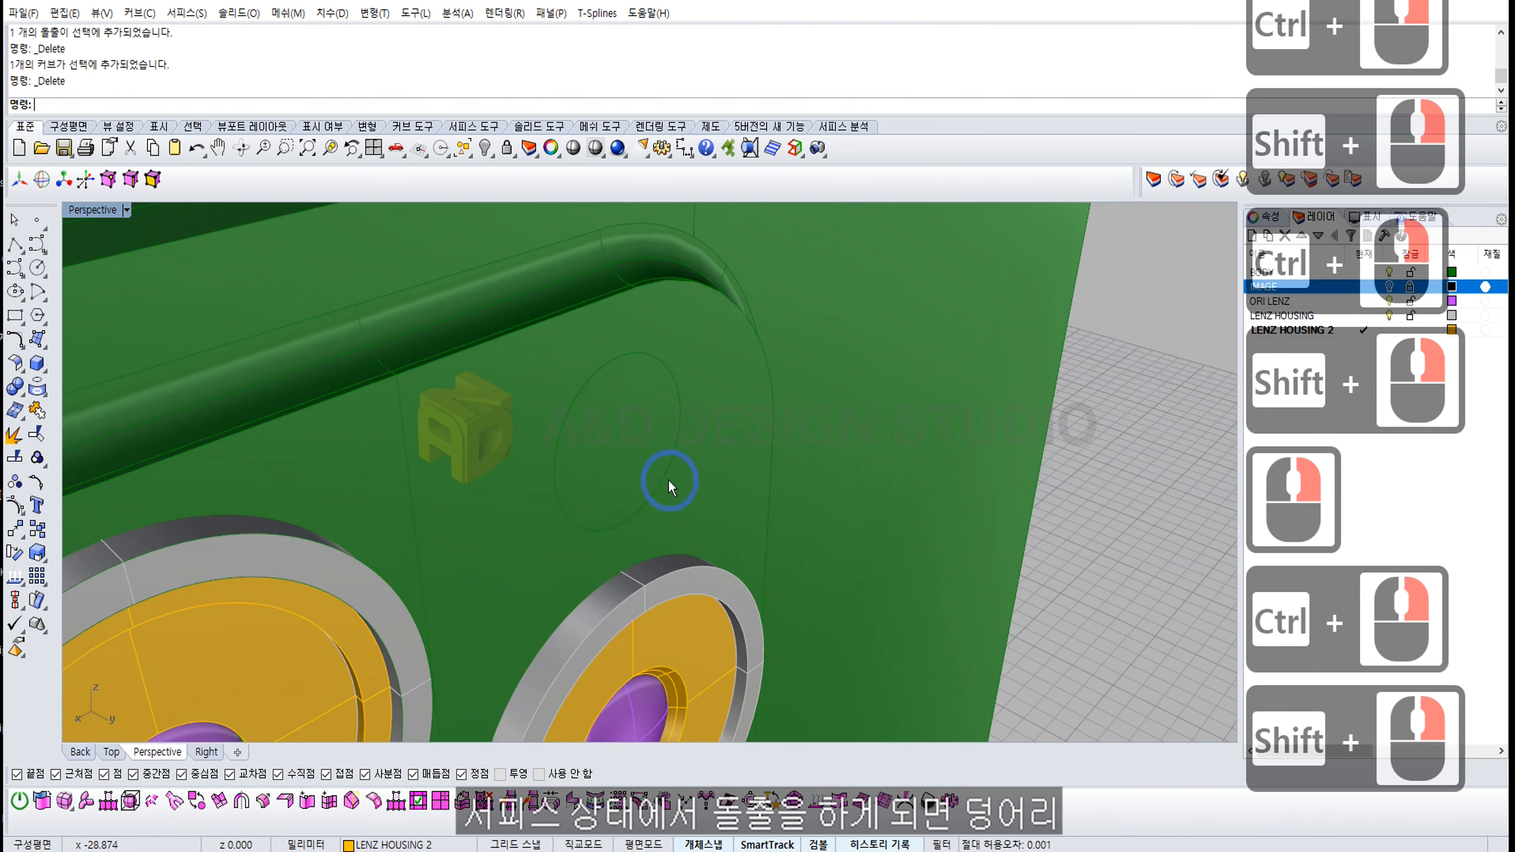
click(659, 470)
ctrl+right_click(845, 446)
click(1098, 380)
click(1391, 447)
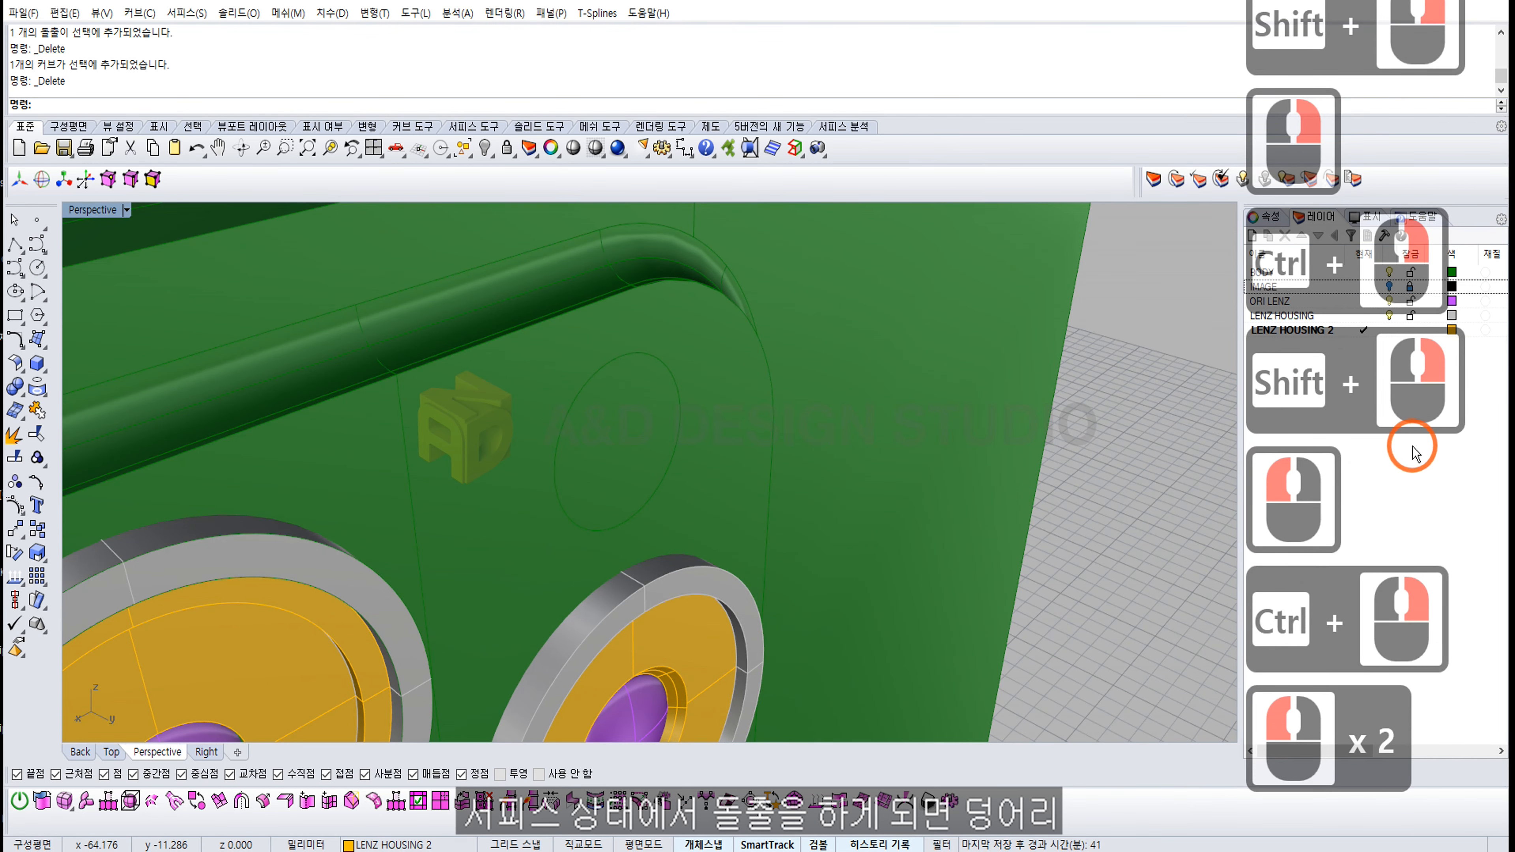
click(1273, 222)
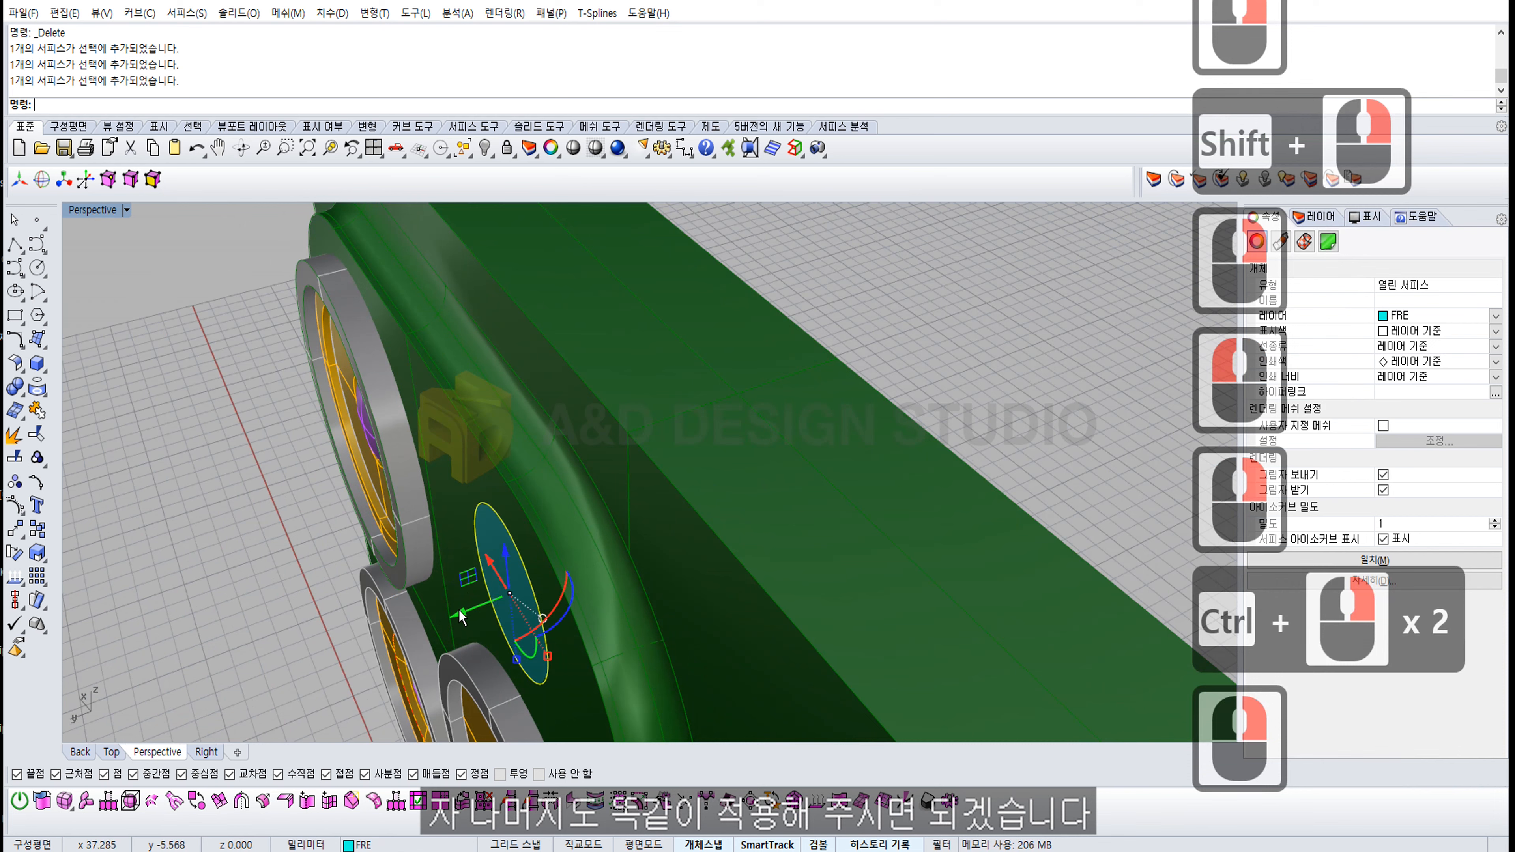
Step: Extrude the round flash surface along its normal into a thin solid disc
drag(479, 614, 474, 610)
click(263, 583)
right_drag(264, 586, 699, 501)
click(730, 449)
right_drag(731, 448, 764, 444)
scroll(690, 483, down, 6)
shift+right_drag(795, 557, 596, 420)
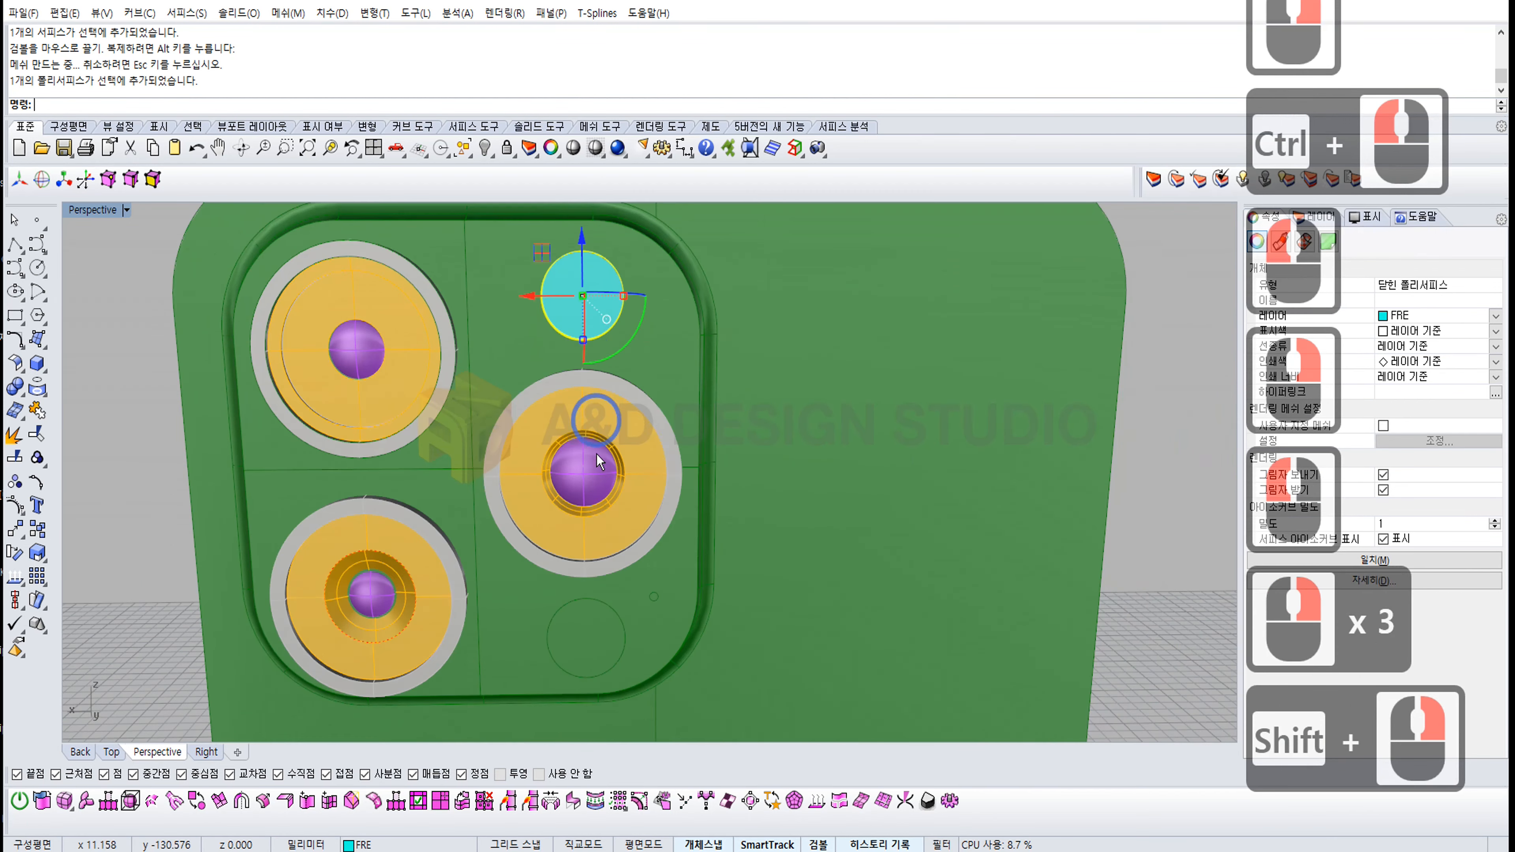
Step: Extrude the round sensor surface along its normal into a thin solid disc
right_drag(617, 545, 636, 501)
shift+right_drag(626, 608, 676, 446)
ctrl+right_drag(709, 537, 812, 577)
click(742, 519)
drag(810, 565, 809, 568)
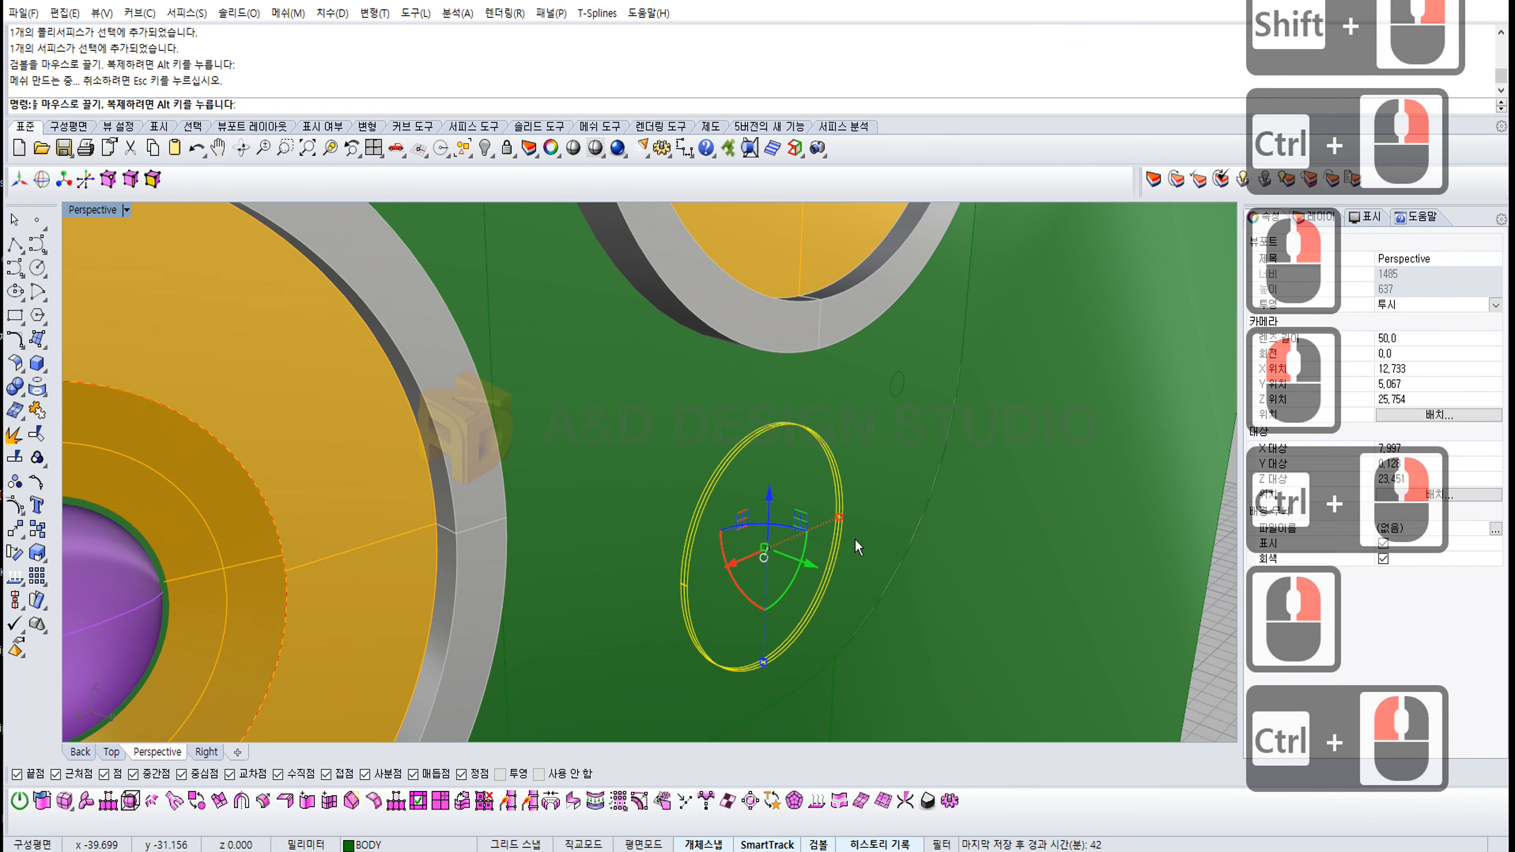
scroll(912, 500, down, 10)
click(1094, 497)
right_drag(1094, 497, 880, 501)
scroll(881, 500, down, 3)
right_drag(881, 500, 749, 485)
right_drag(749, 484, 774, 487)
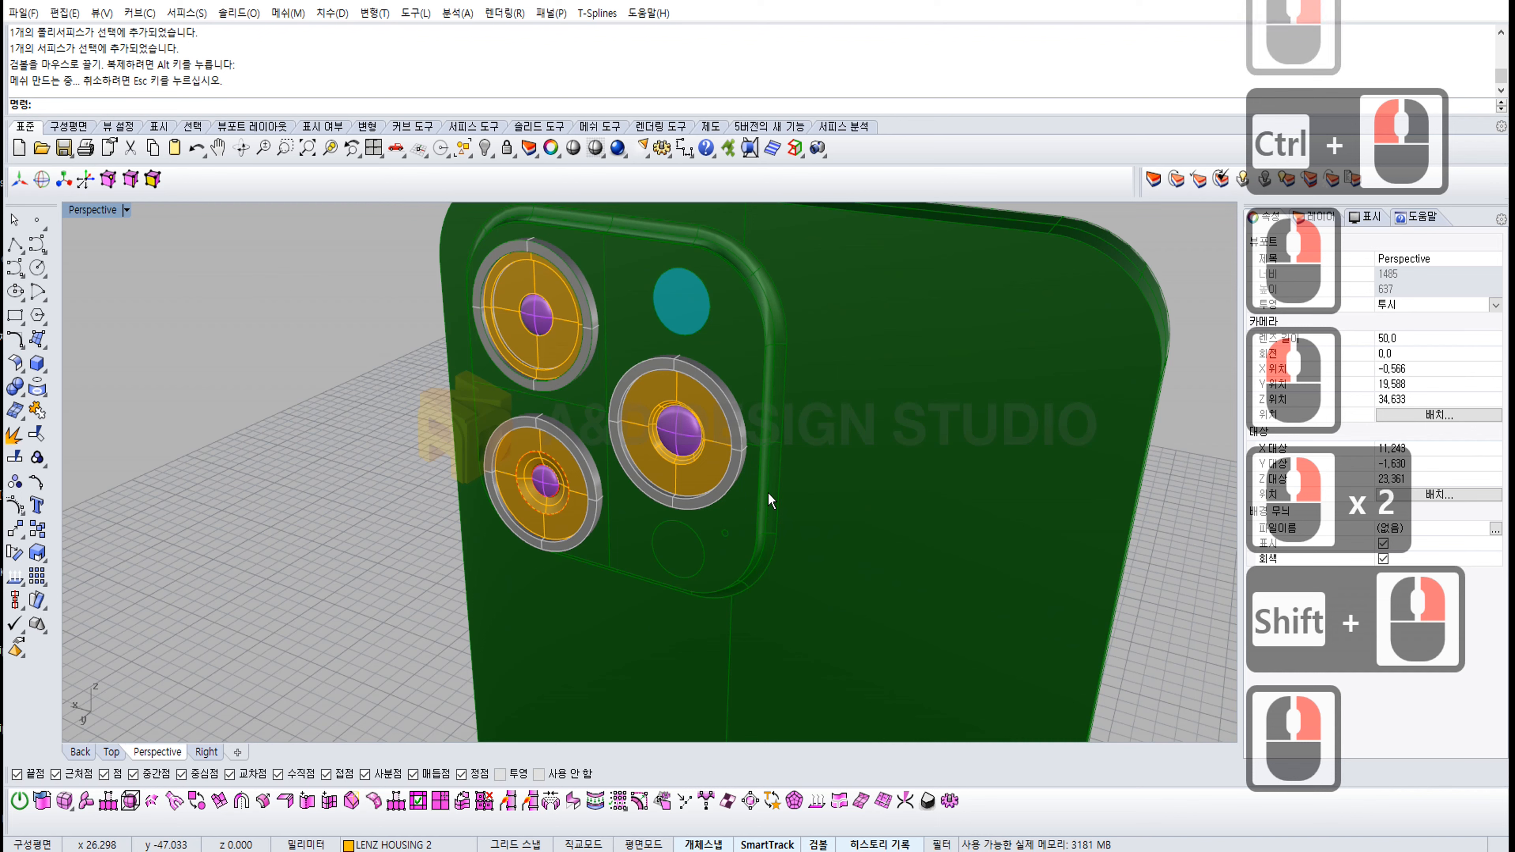
Step: Select the solid sensor disc and create a new layer named ETC1
ctrl+right_drag(705, 548, 750, 510)
click(669, 533)
click(1436, 361)
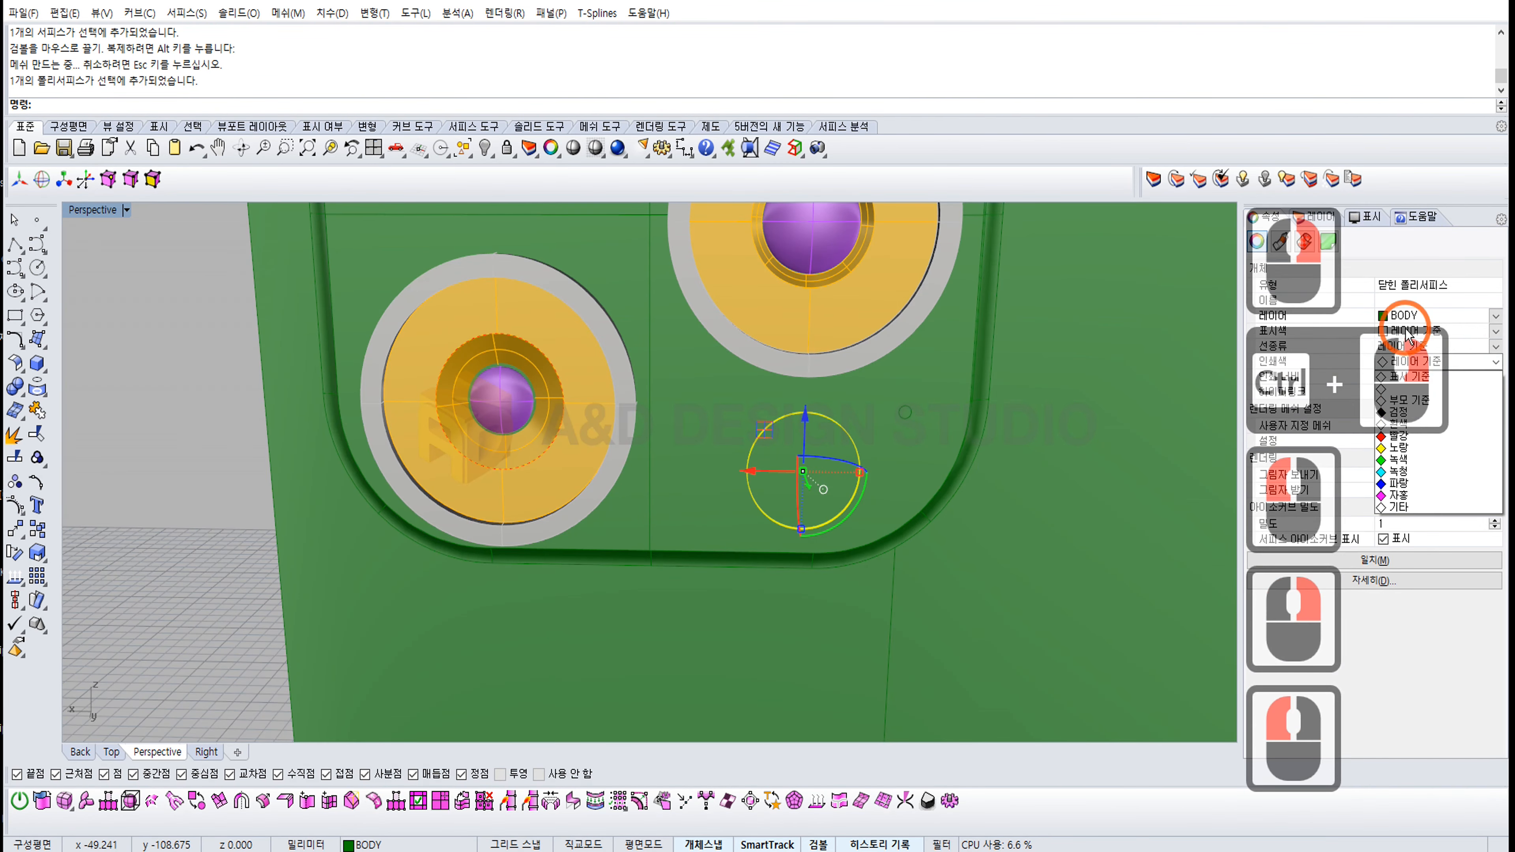
click(1293, 229)
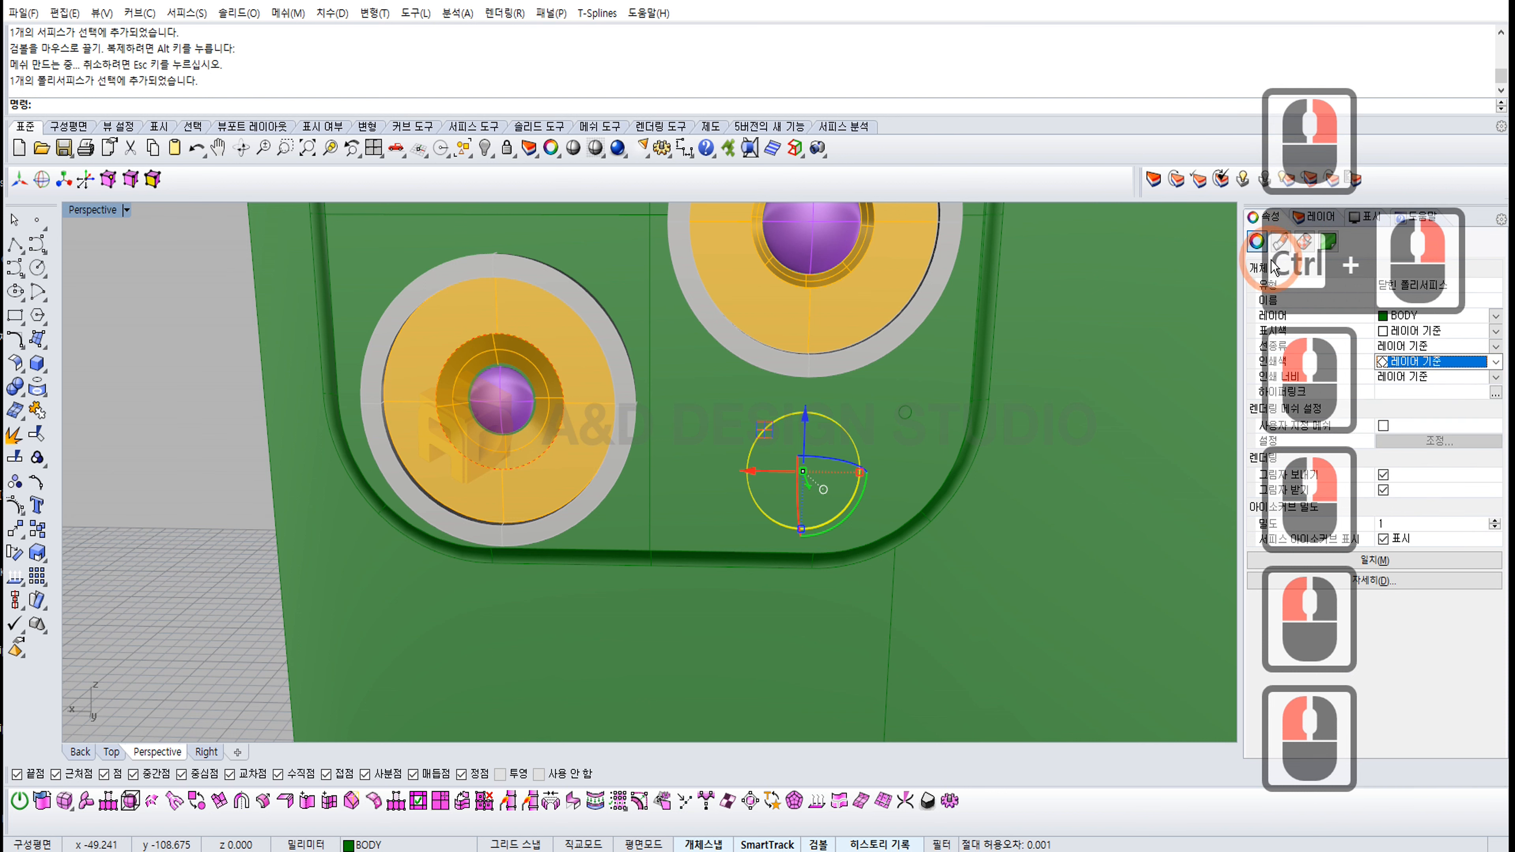
click(1310, 218)
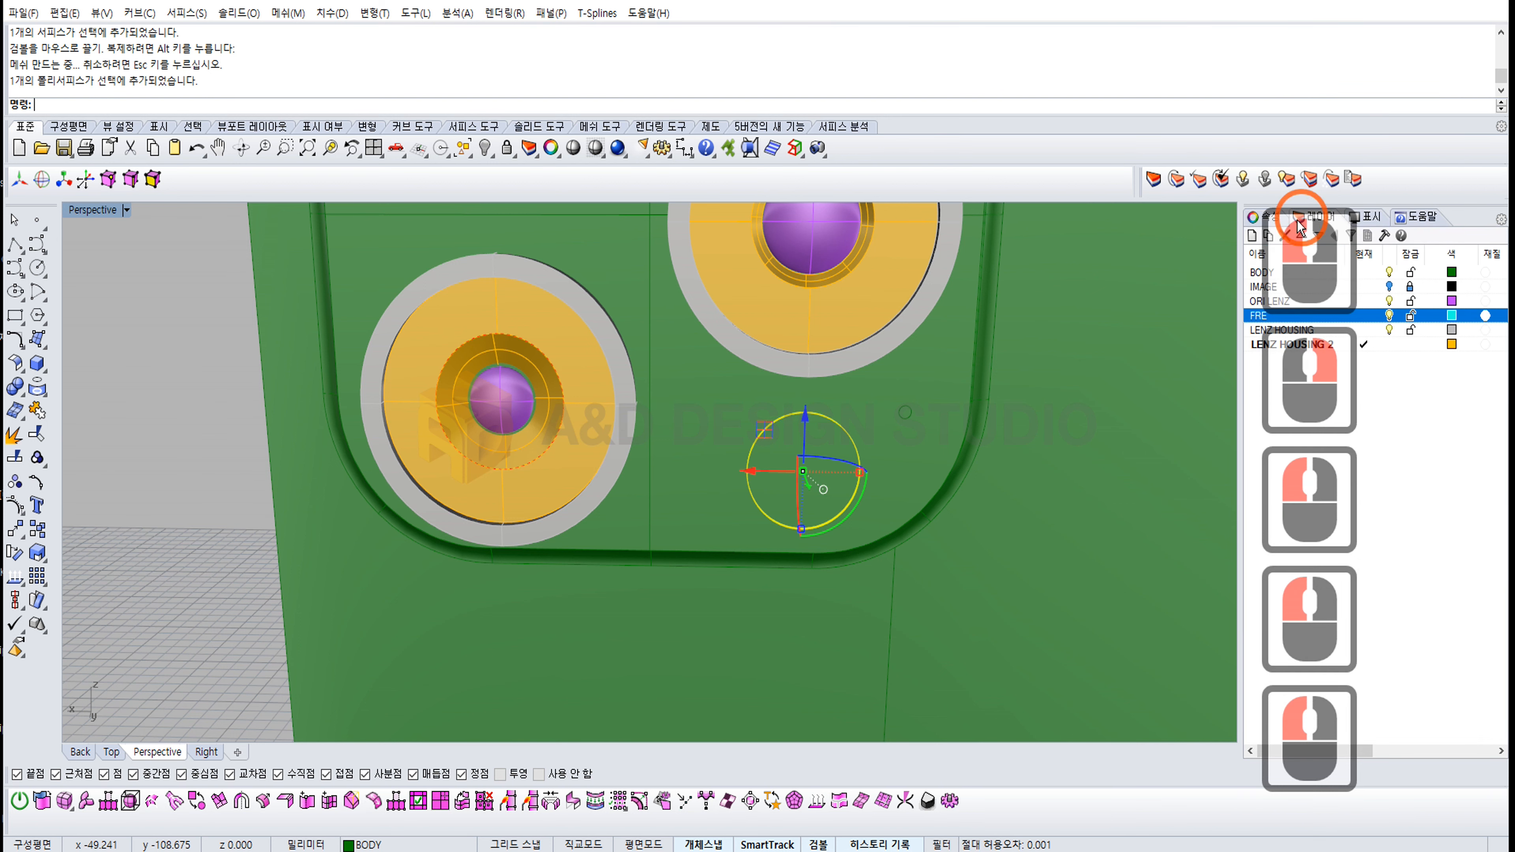
click(1253, 236)
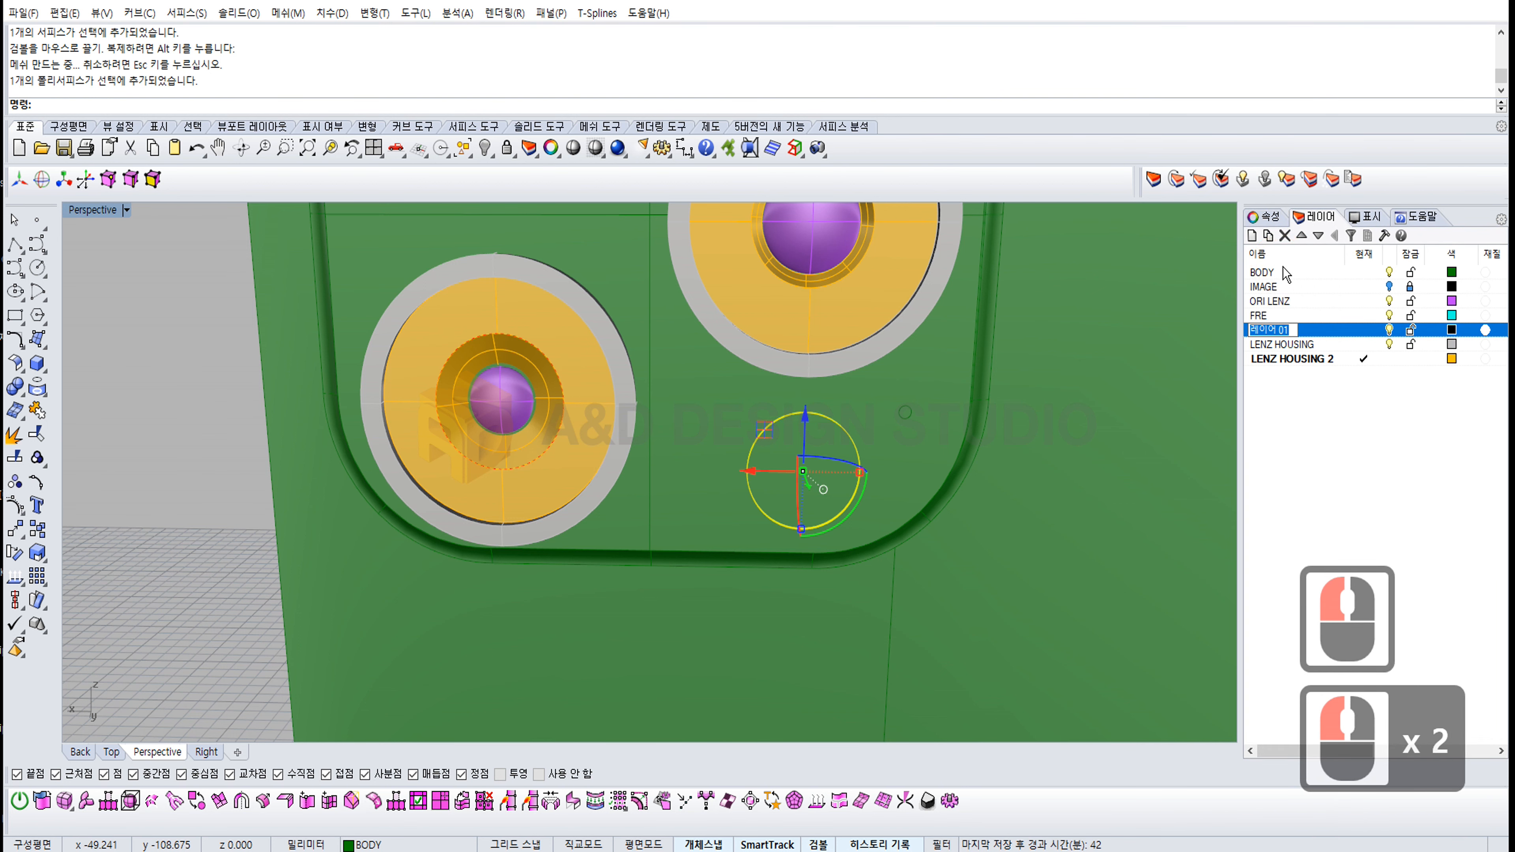
text(ETC1)
key(Return)
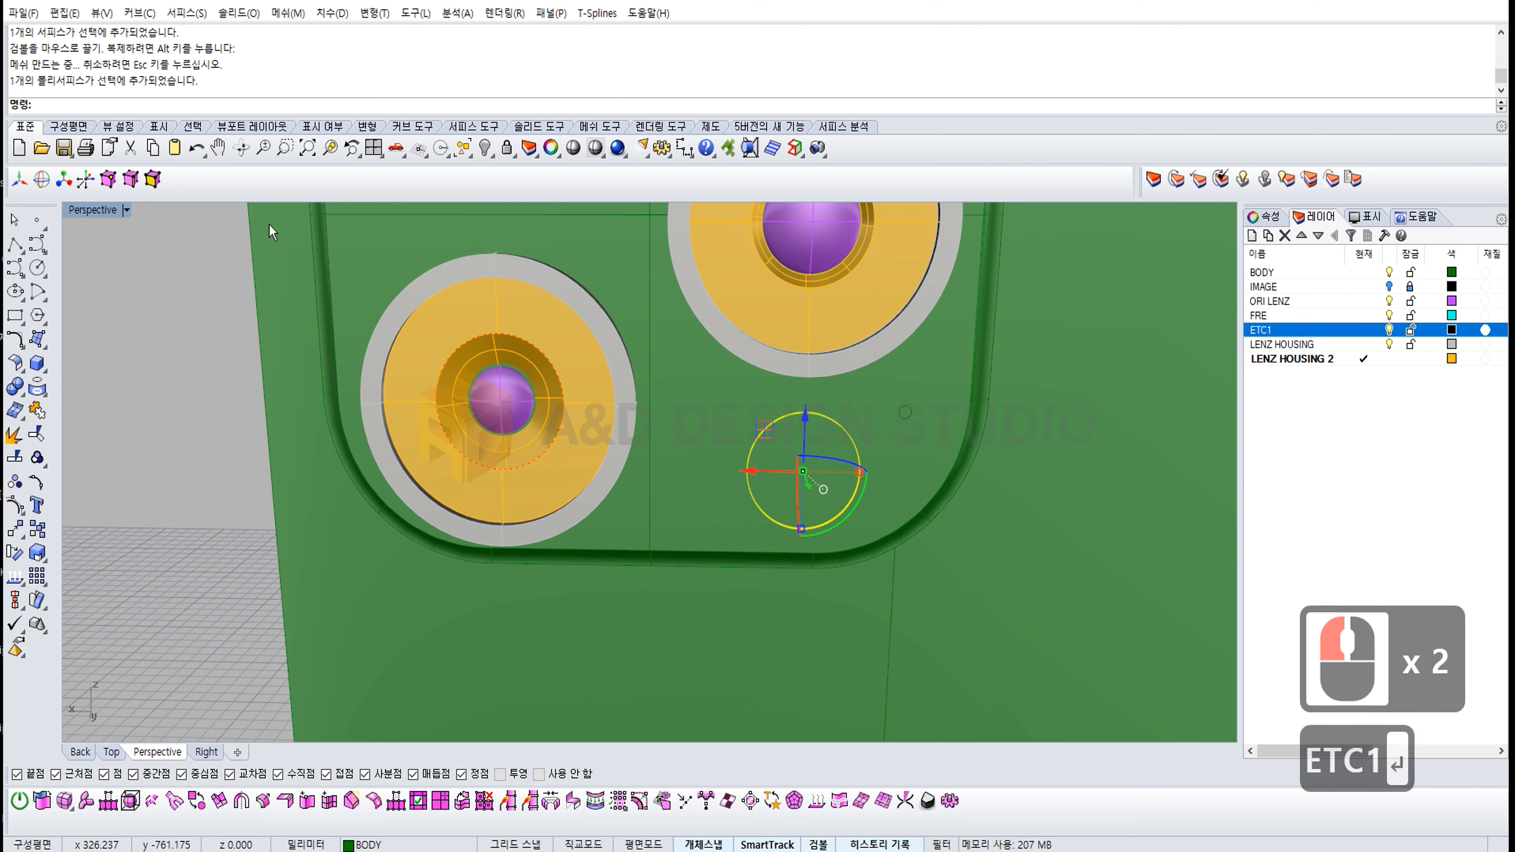
Step: Move the selected sensor disc to the ETC1 layer and clear the selection
click(1270, 217)
click(1485, 317)
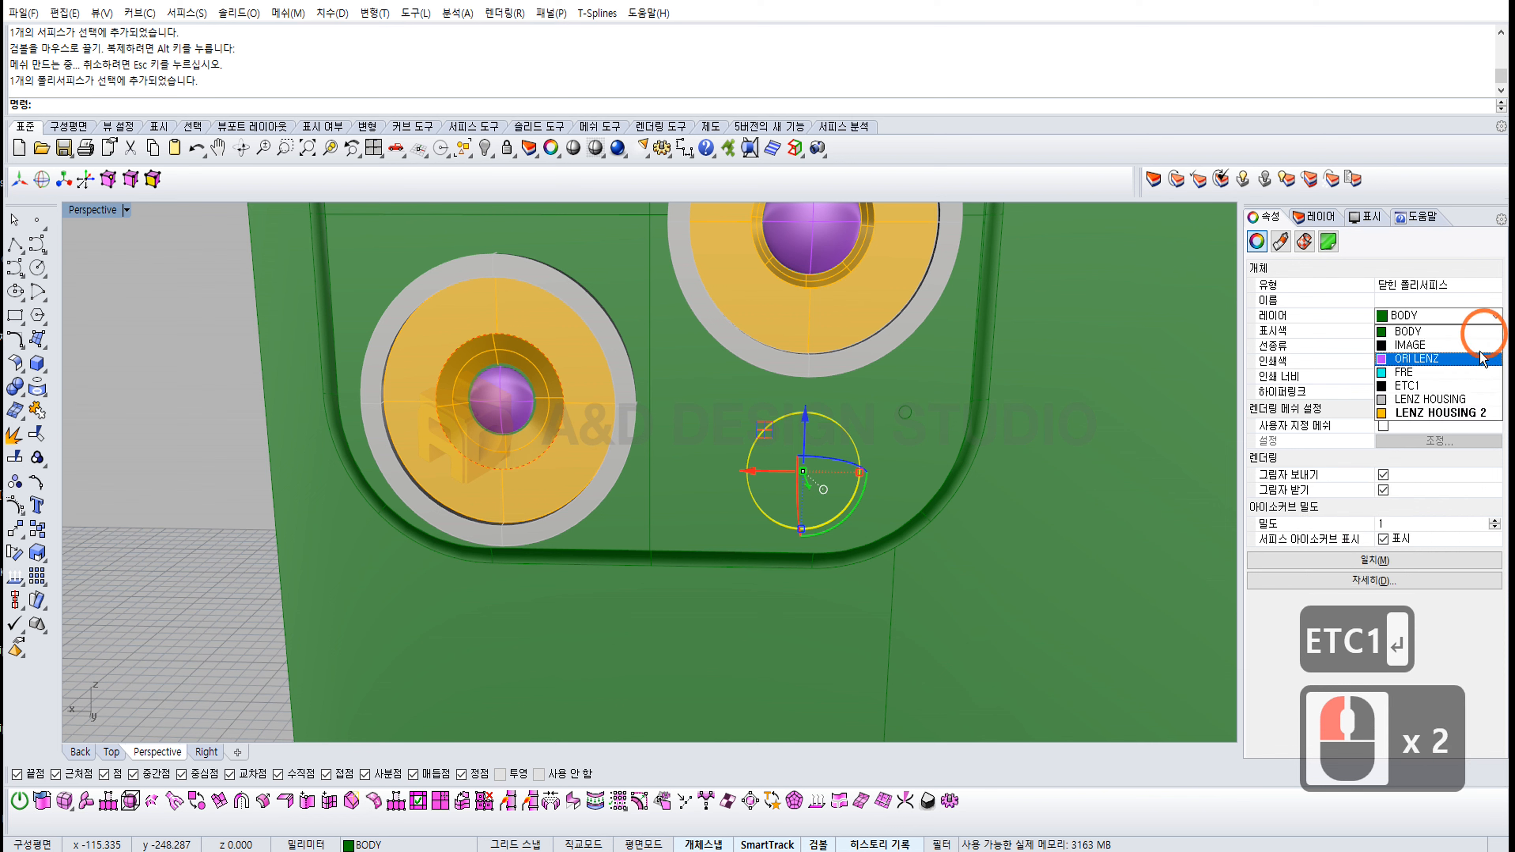
click(1437, 386)
click(220, 542)
ctrl+right_drag(857, 398, 835, 478)
shift+right_drag(831, 417, 775, 461)
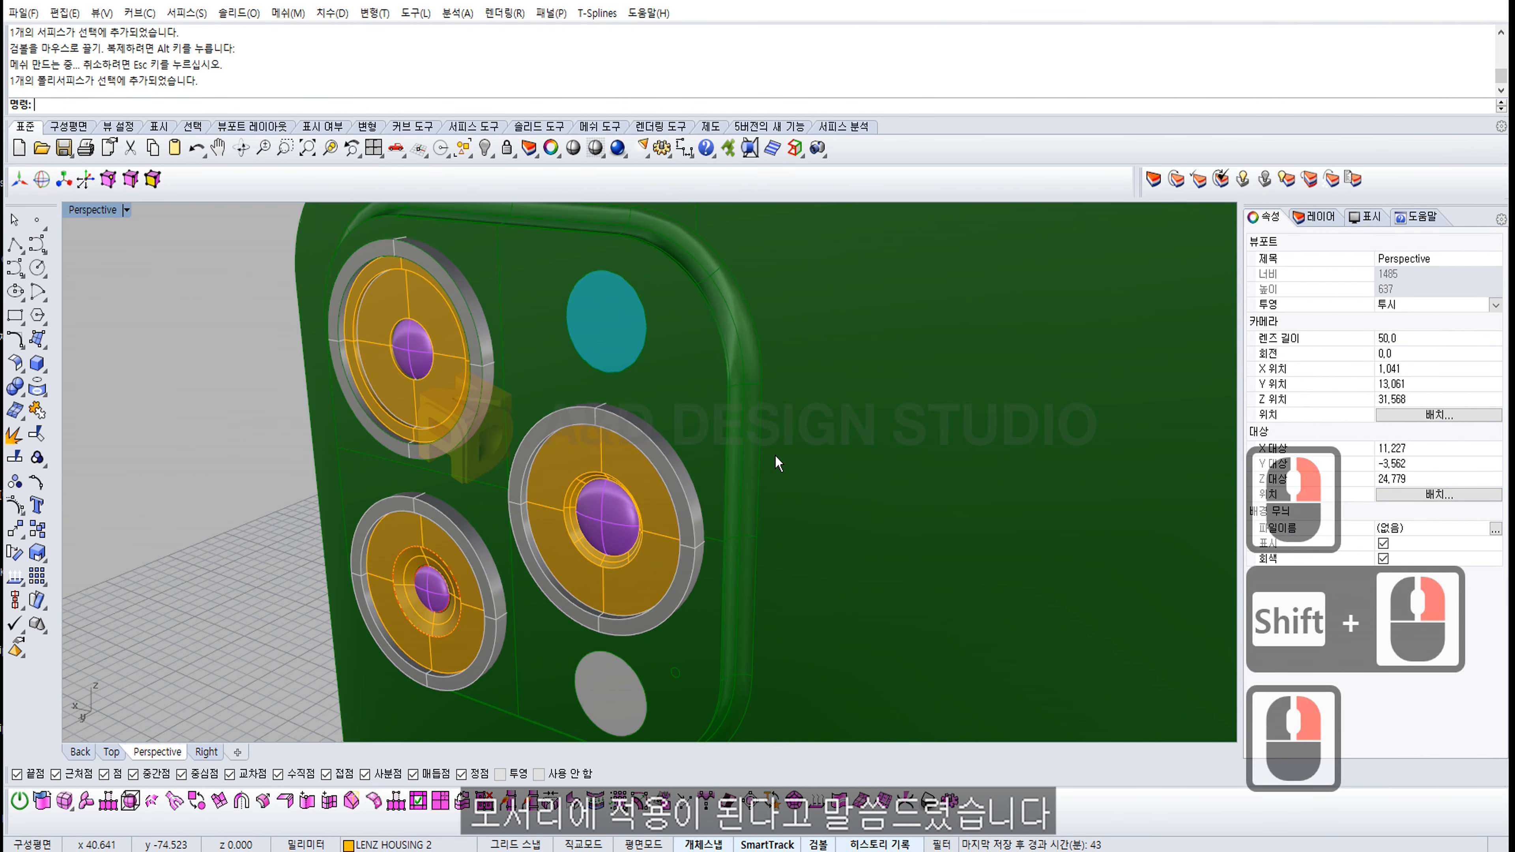
Step: Examine the edges of the flash disc up close by selecting it, then release the selection
right_drag(683, 396, 537, 306)
click(565, 348)
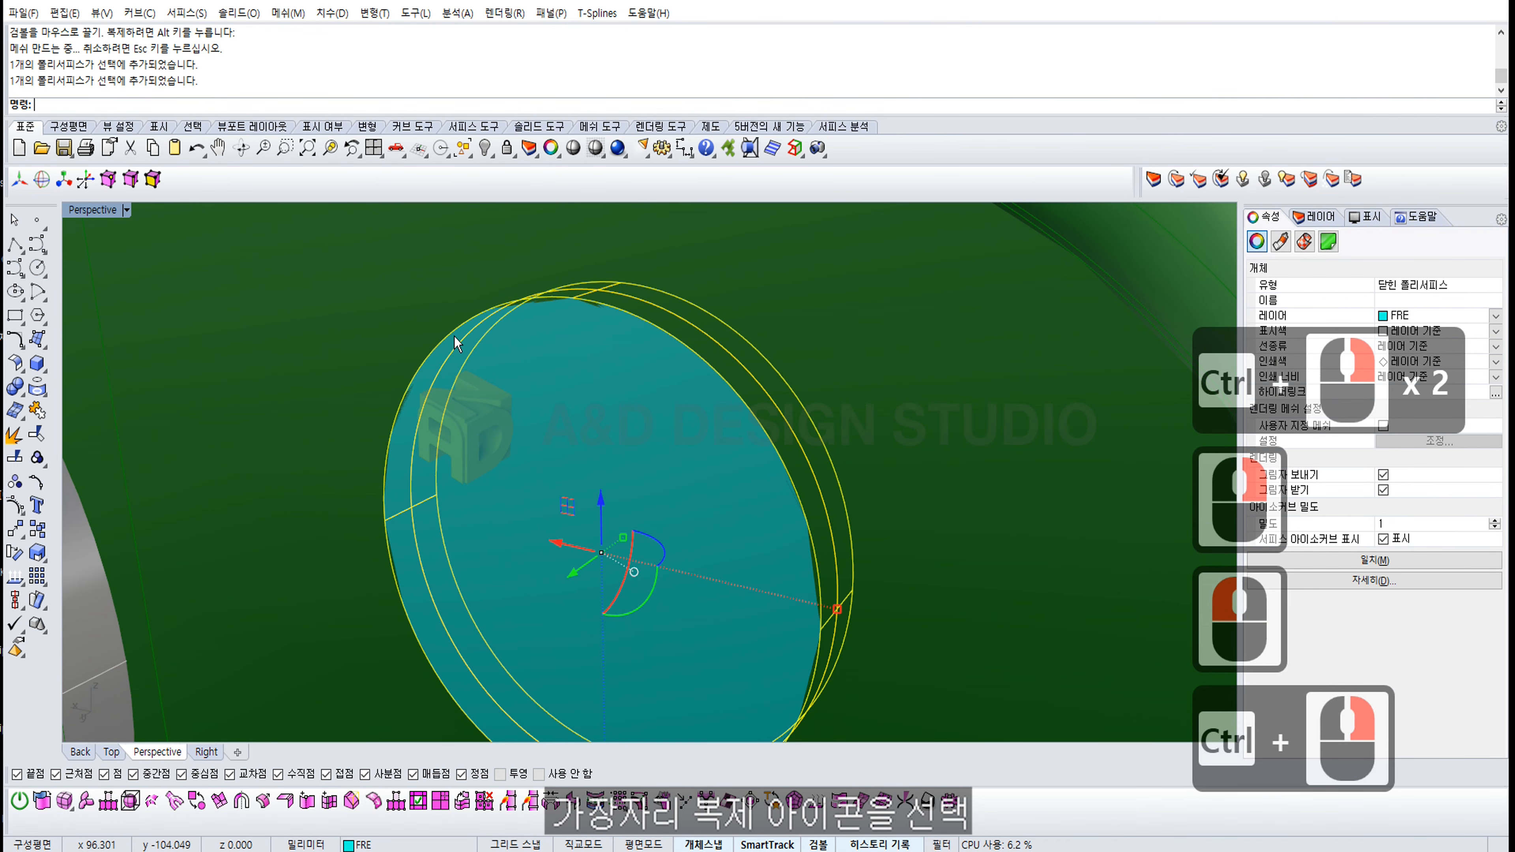
scroll(560, 340, down, 4)
right_drag(559, 340, 570, 364)
right_drag(570, 364, 587, 399)
key(Escape)
key(Escape)
shift+right_drag(588, 399, 623, 350)
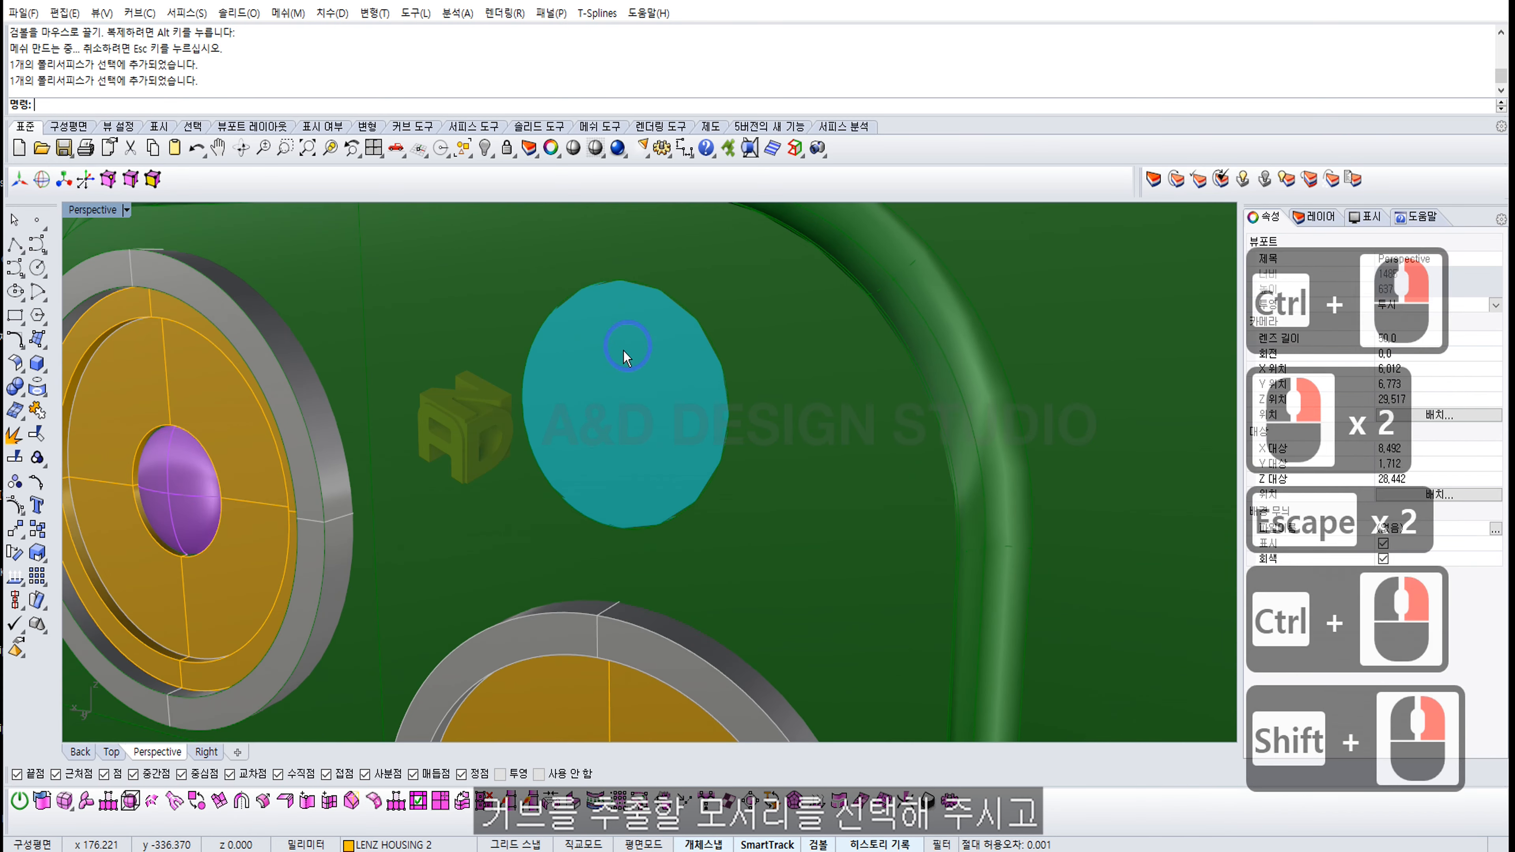
Step: Duplicate the circular edge of the body's flash opening as a curve with DupEdge, with the FRE layer hidden
click(42, 390)
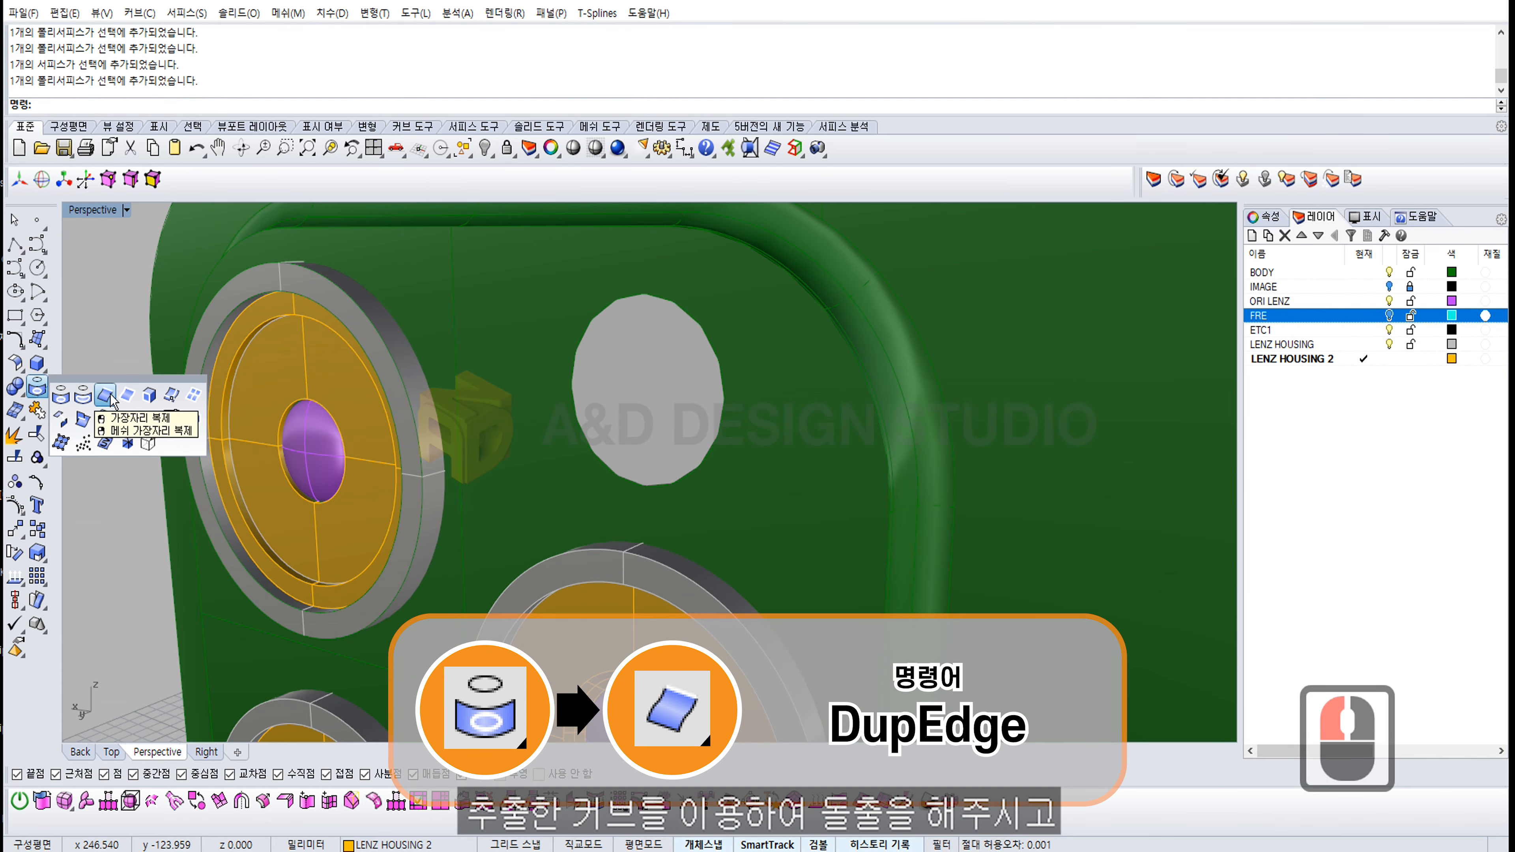
click(107, 396)
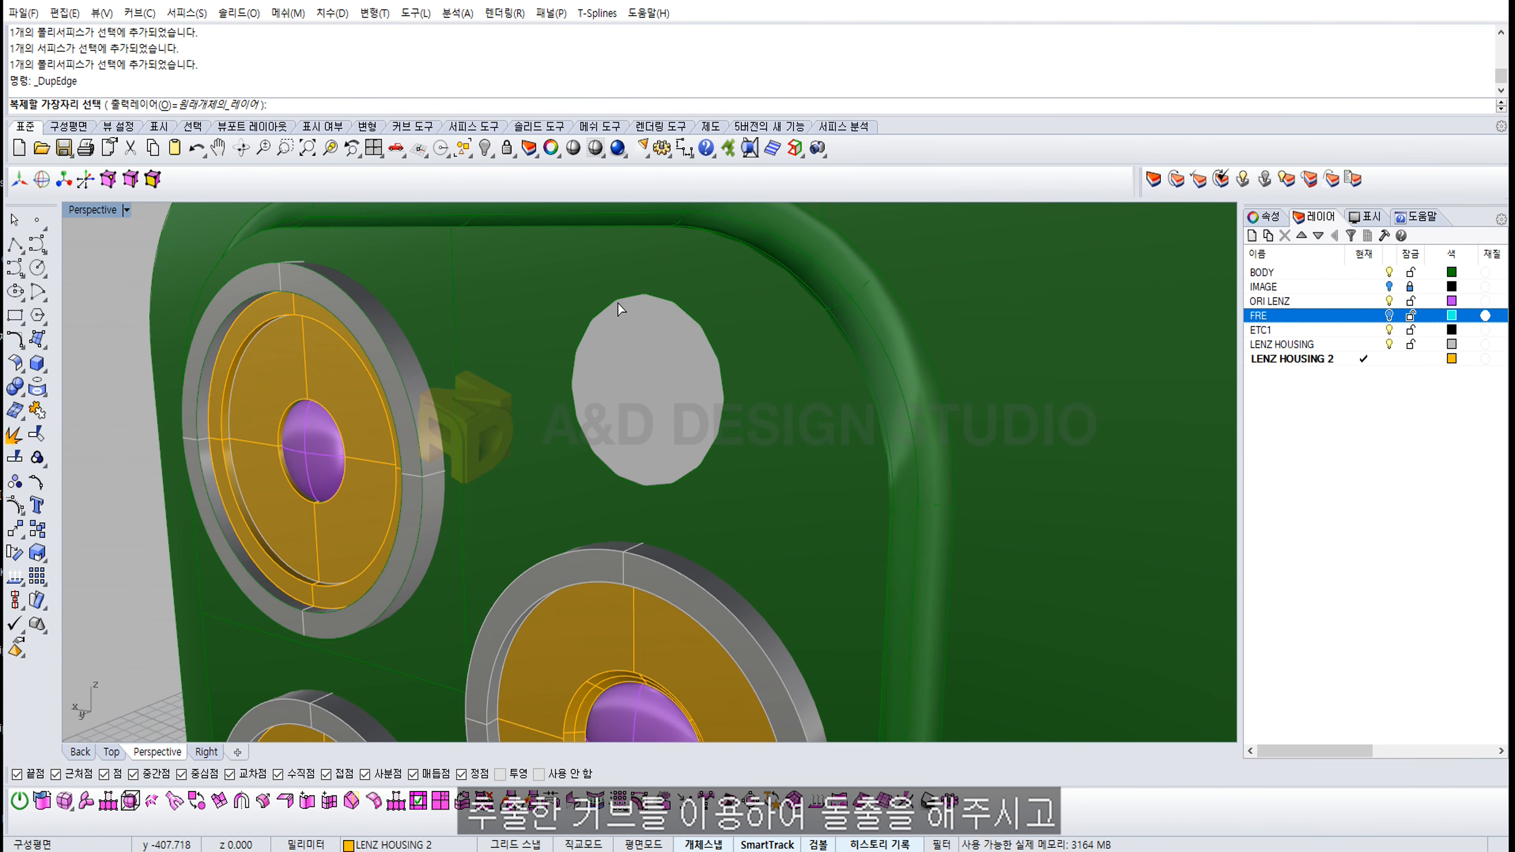
click(615, 304)
right_drag(624, 334, 646, 385)
Step: Extrude the duplicated edge curve into the phone body to form a short wall around the flash opening
right_drag(668, 421, 569, 501)
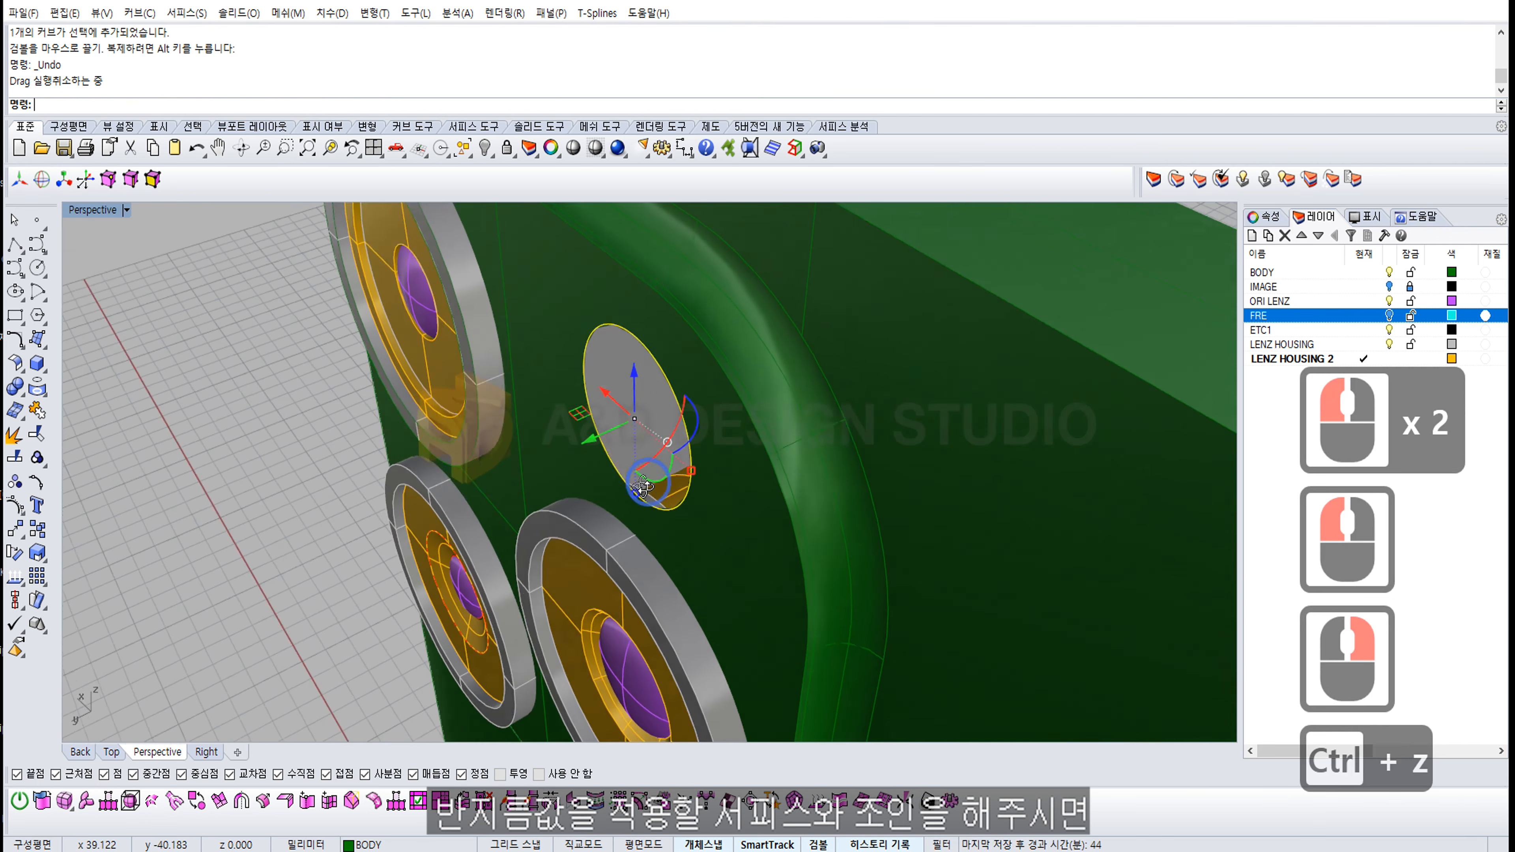
right_drag(570, 501, 545, 505)
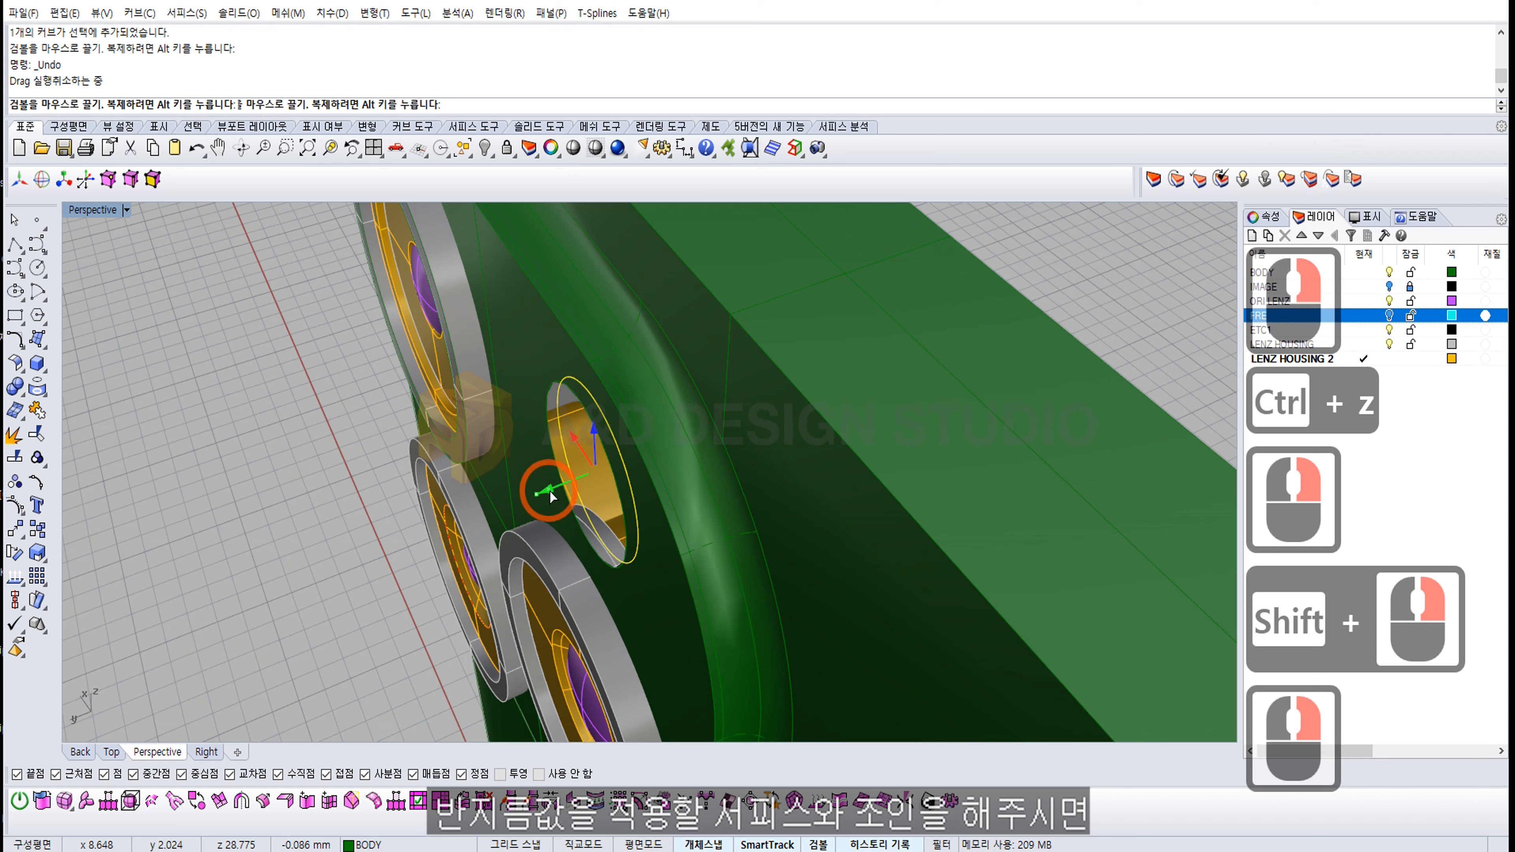
drag(566, 488, 571, 489)
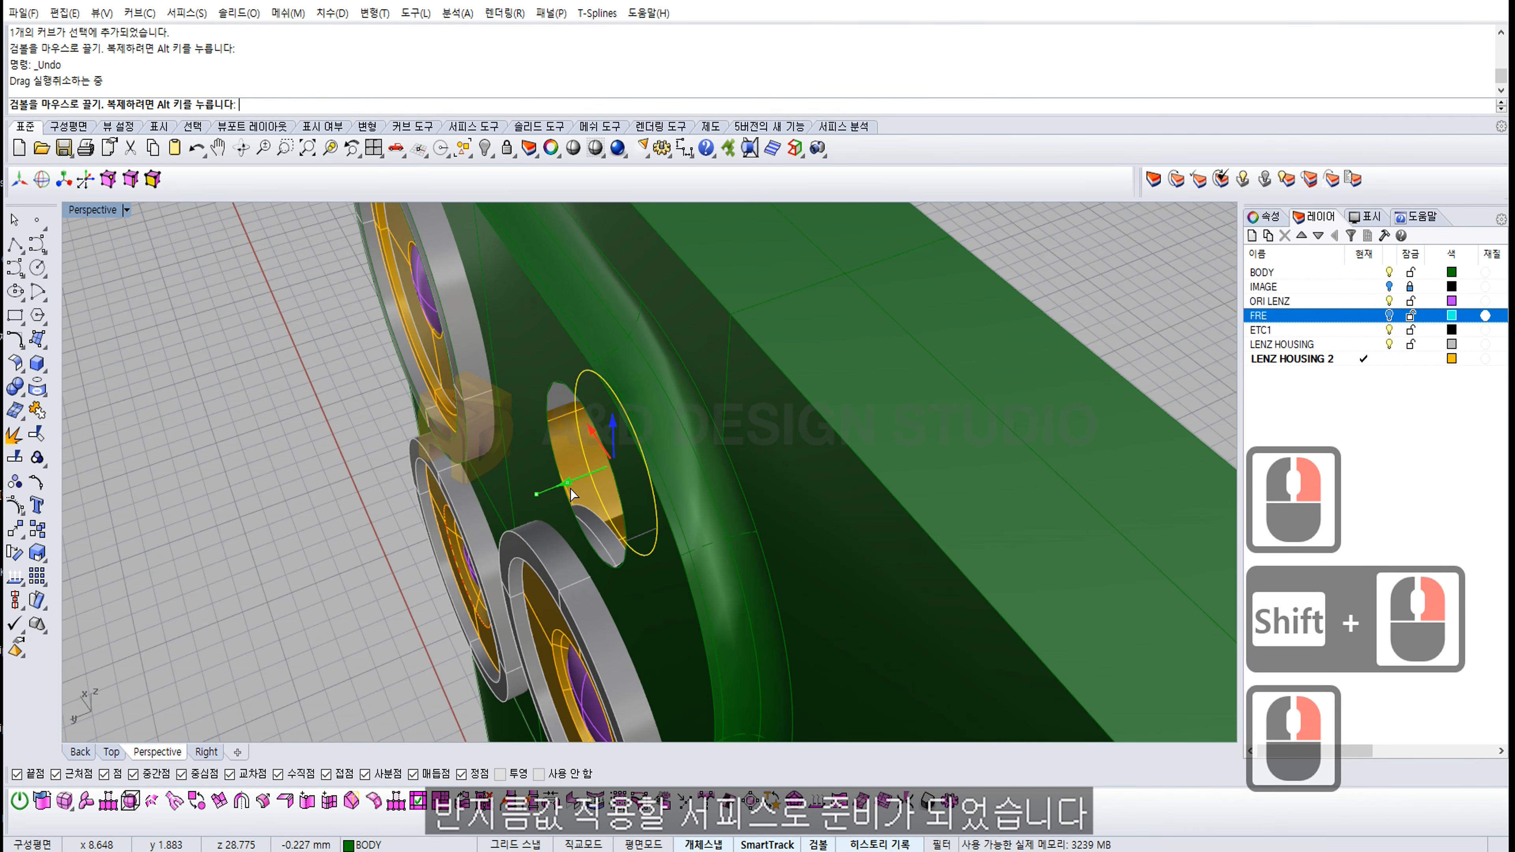
Step: Join the flash opening's wall surface with the phone body
shift+click(508, 425)
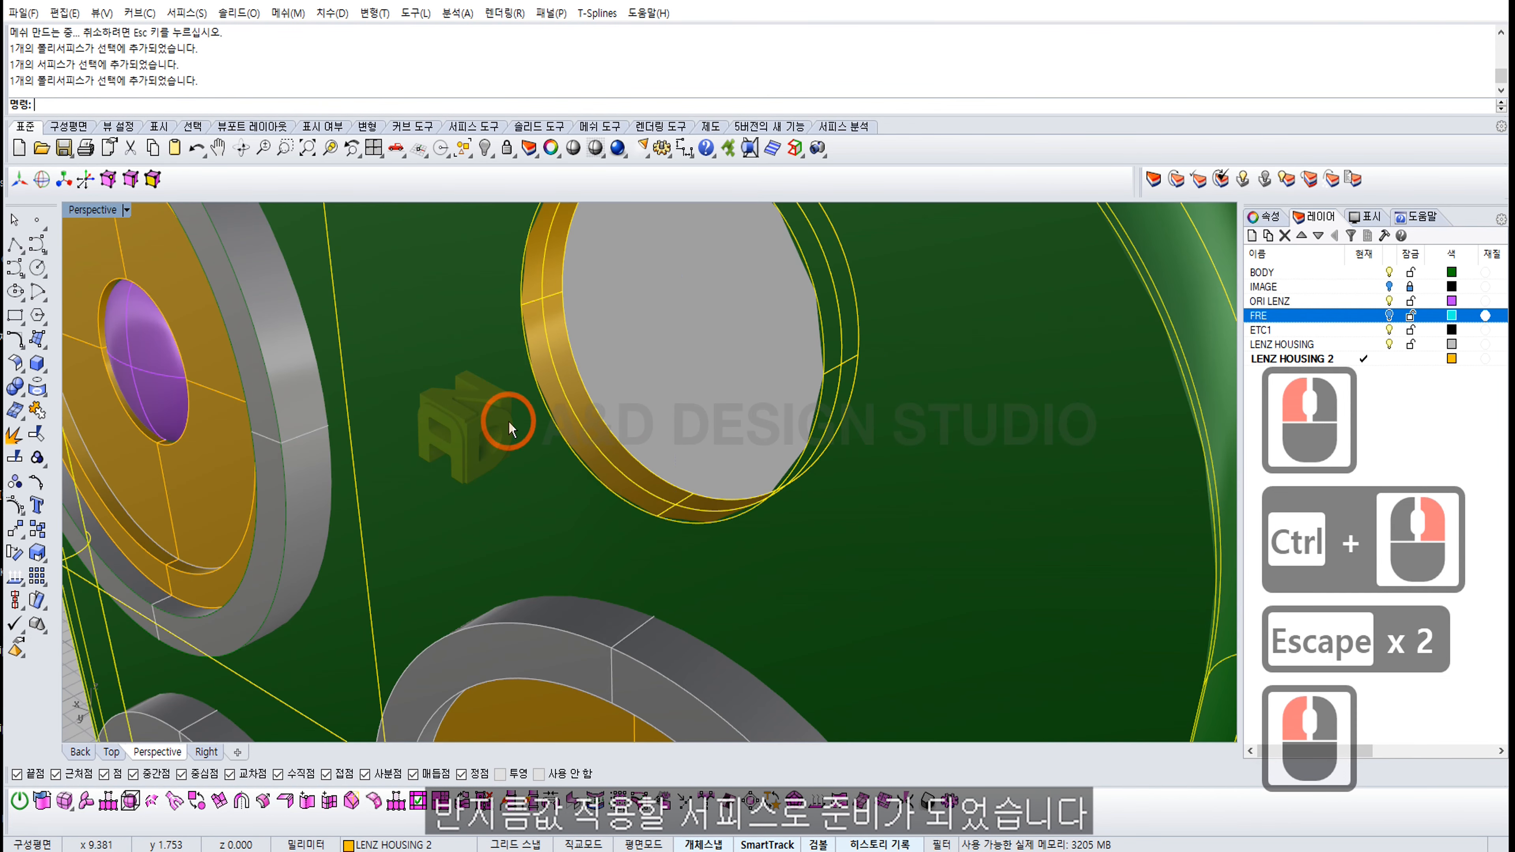
click(37, 410)
right_drag(609, 365, 775, 388)
key(Escape)
key(Escape)
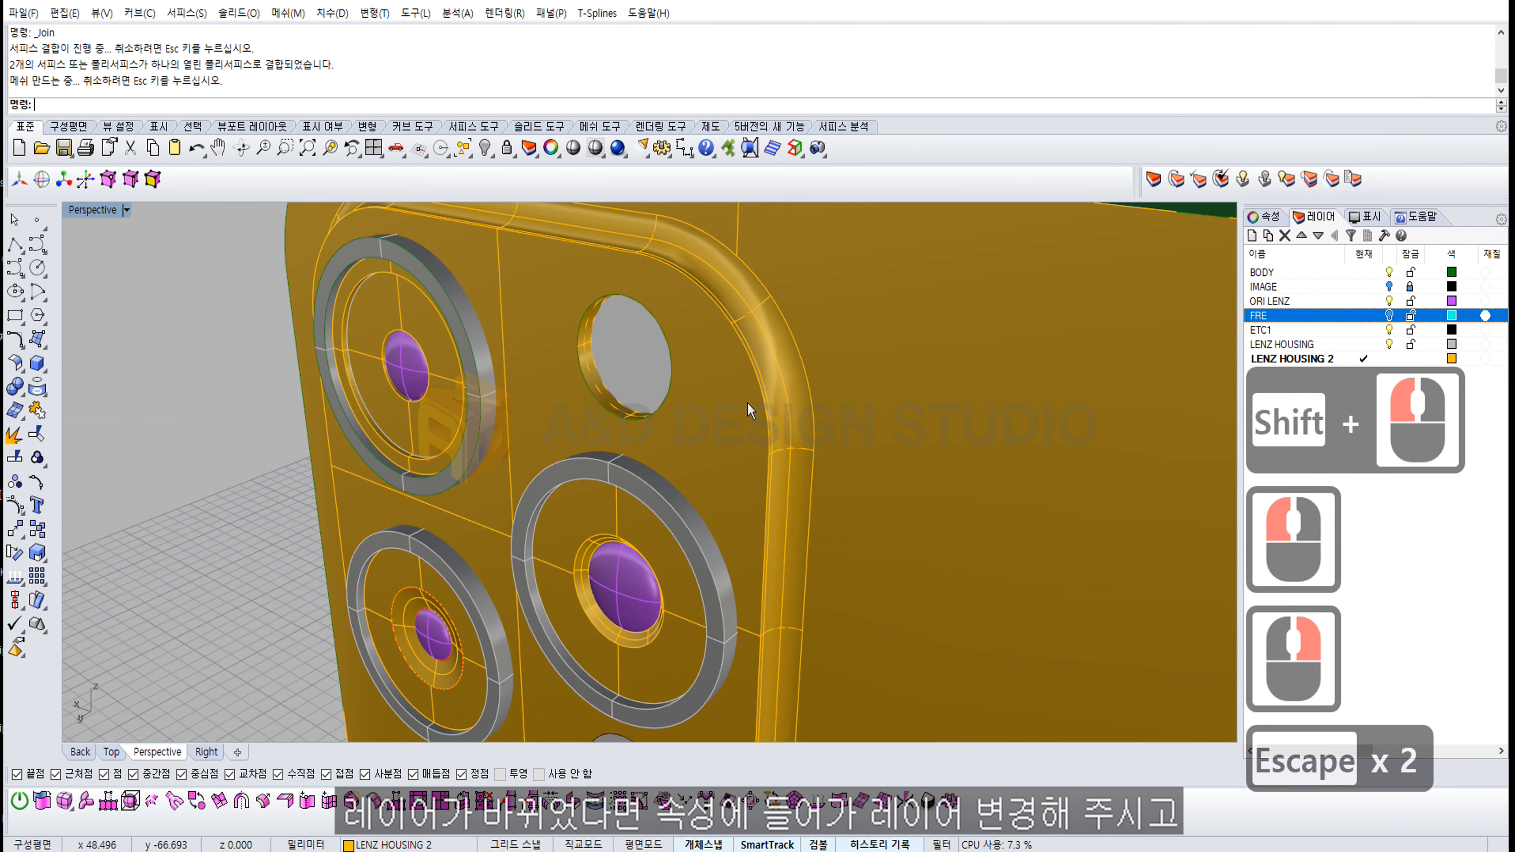
Step: Change the layer of the joined phone body to BODY and clear the selection
click(729, 406)
shift+right_drag(727, 399, 727, 447)
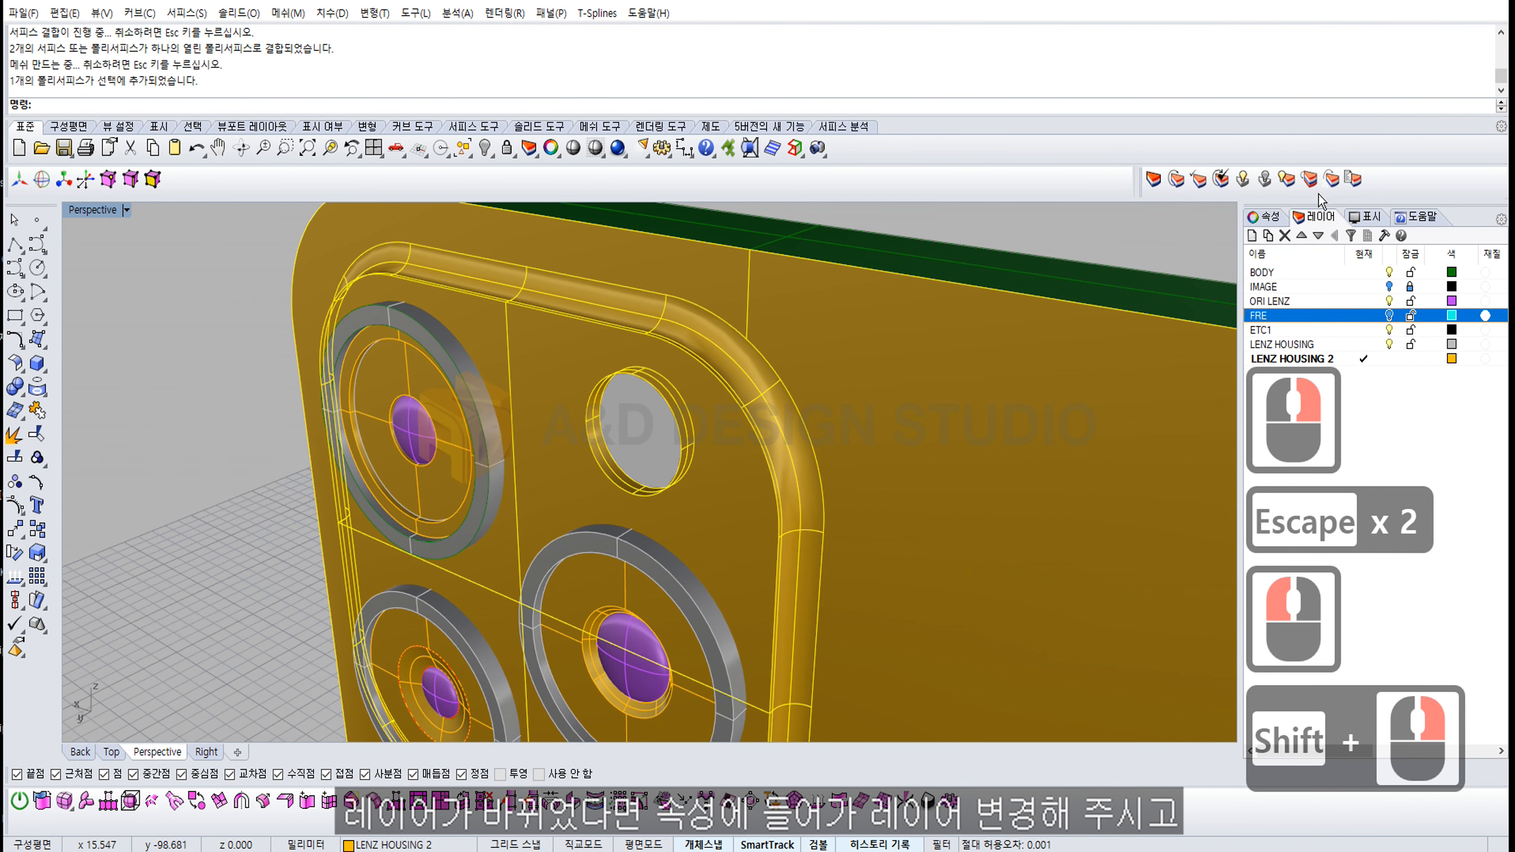
click(1268, 217)
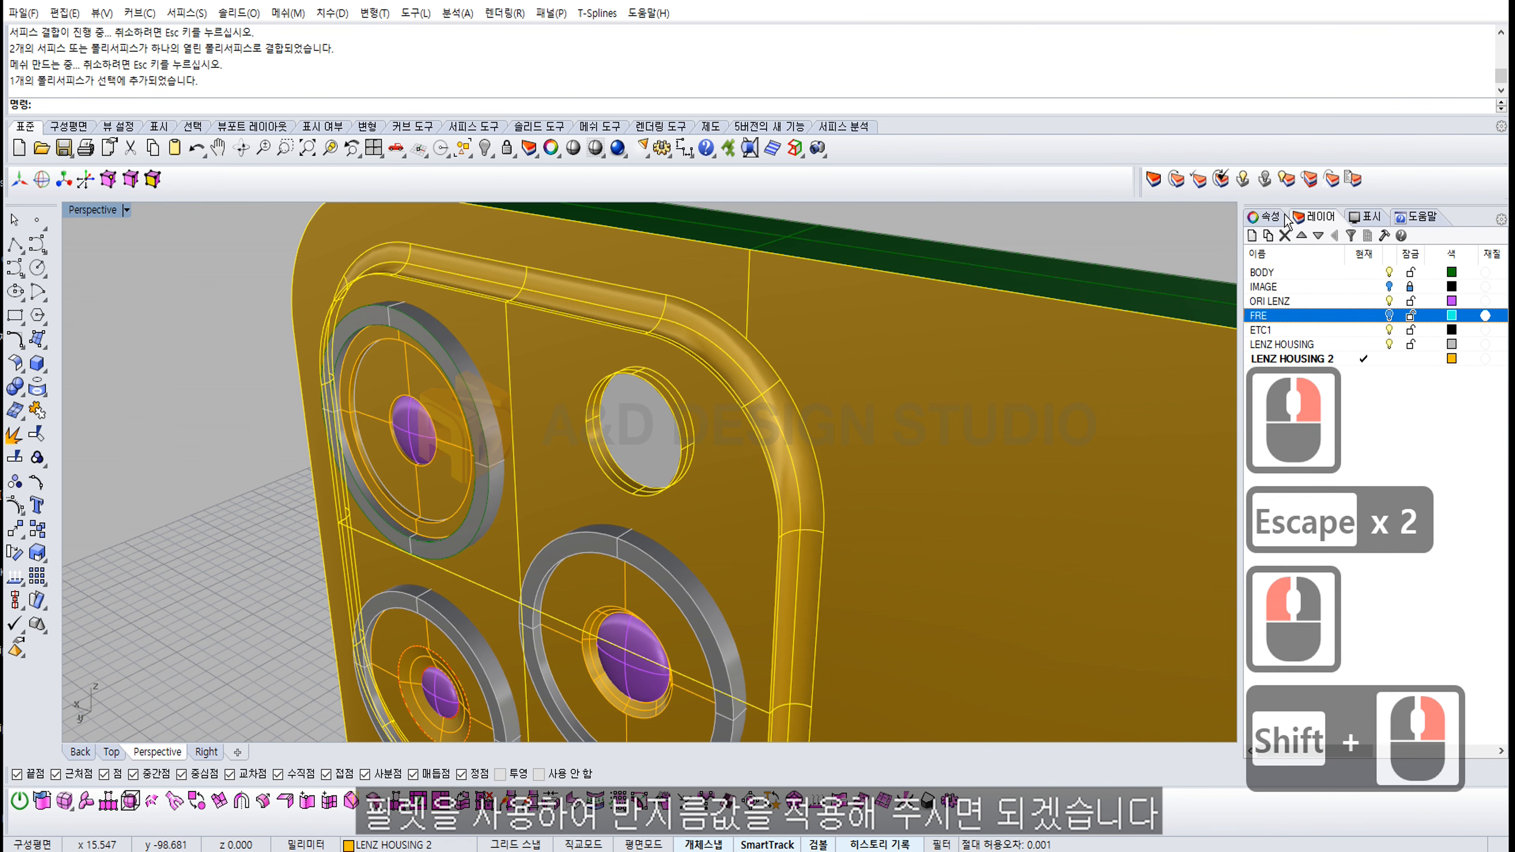
click(1268, 217)
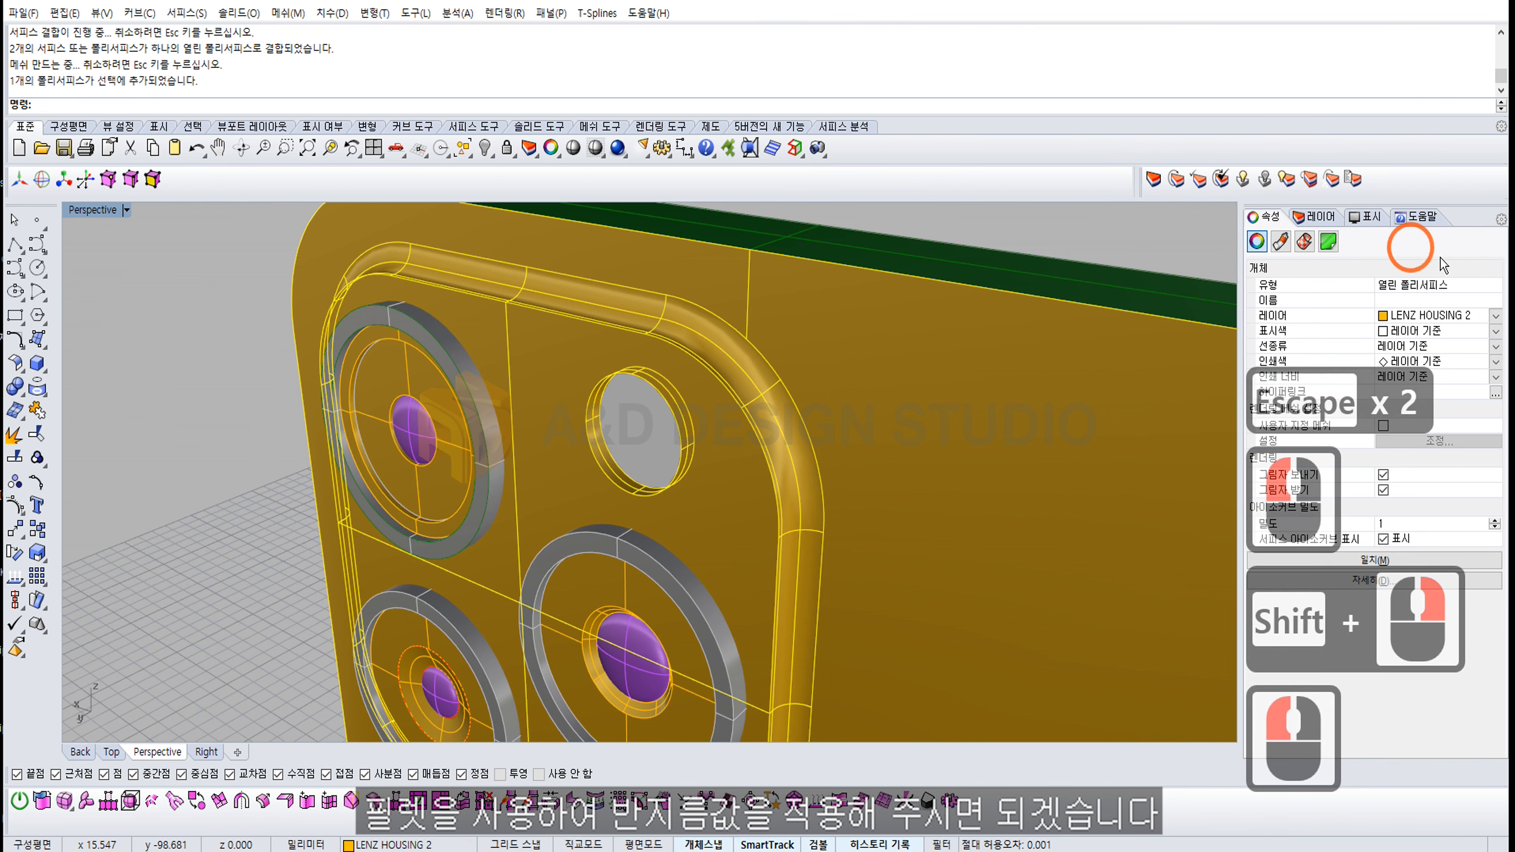
click(1501, 316)
click(1430, 332)
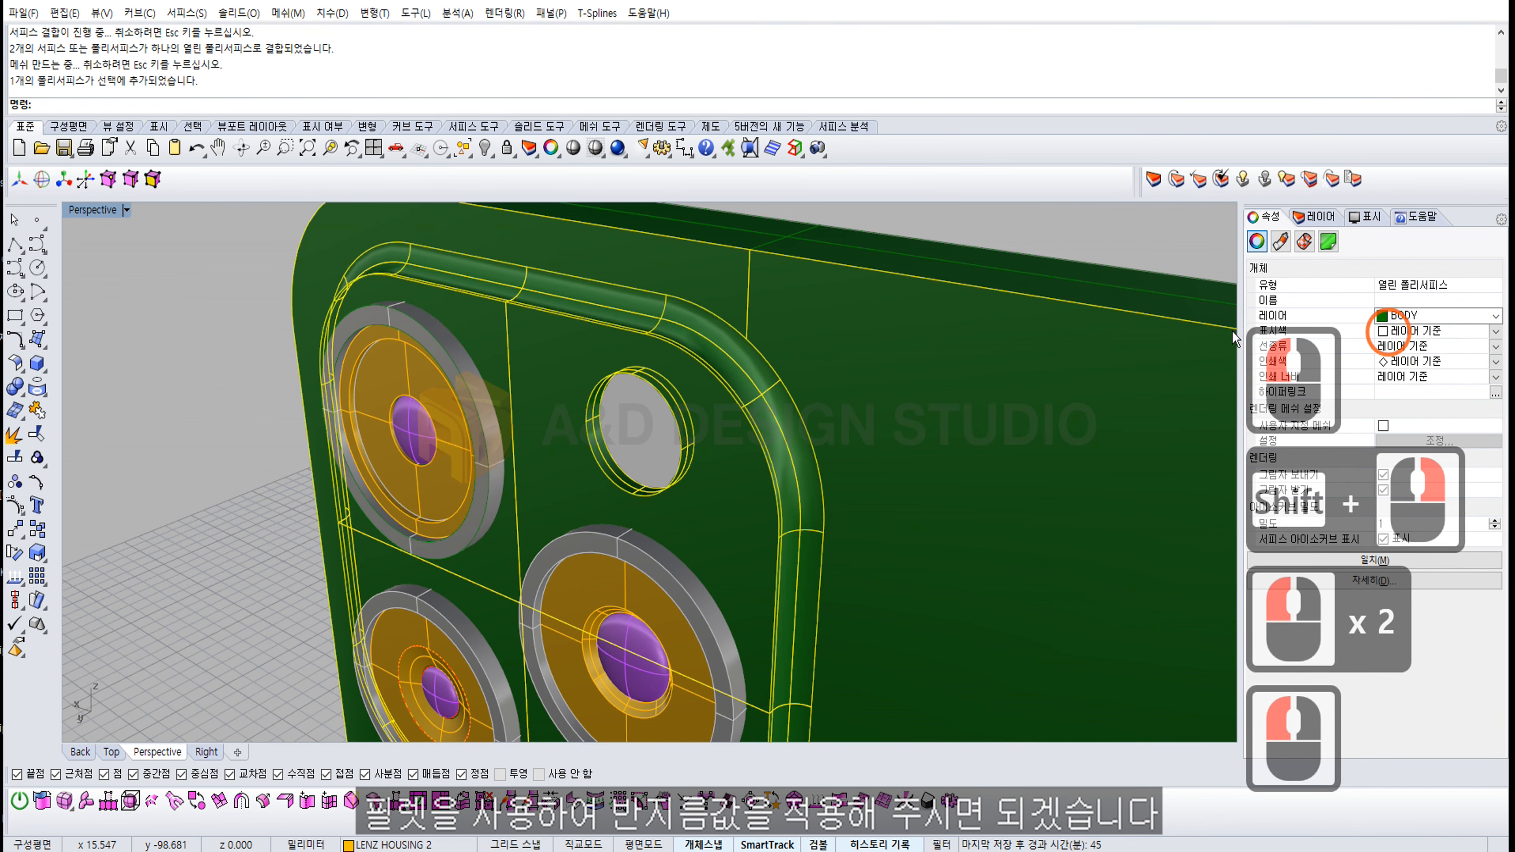
click(193, 395)
Step: Start an edge fillet on the flash opening's outer edge in the phone body with a next radius of 0.1
right_drag(549, 471, 641, 447)
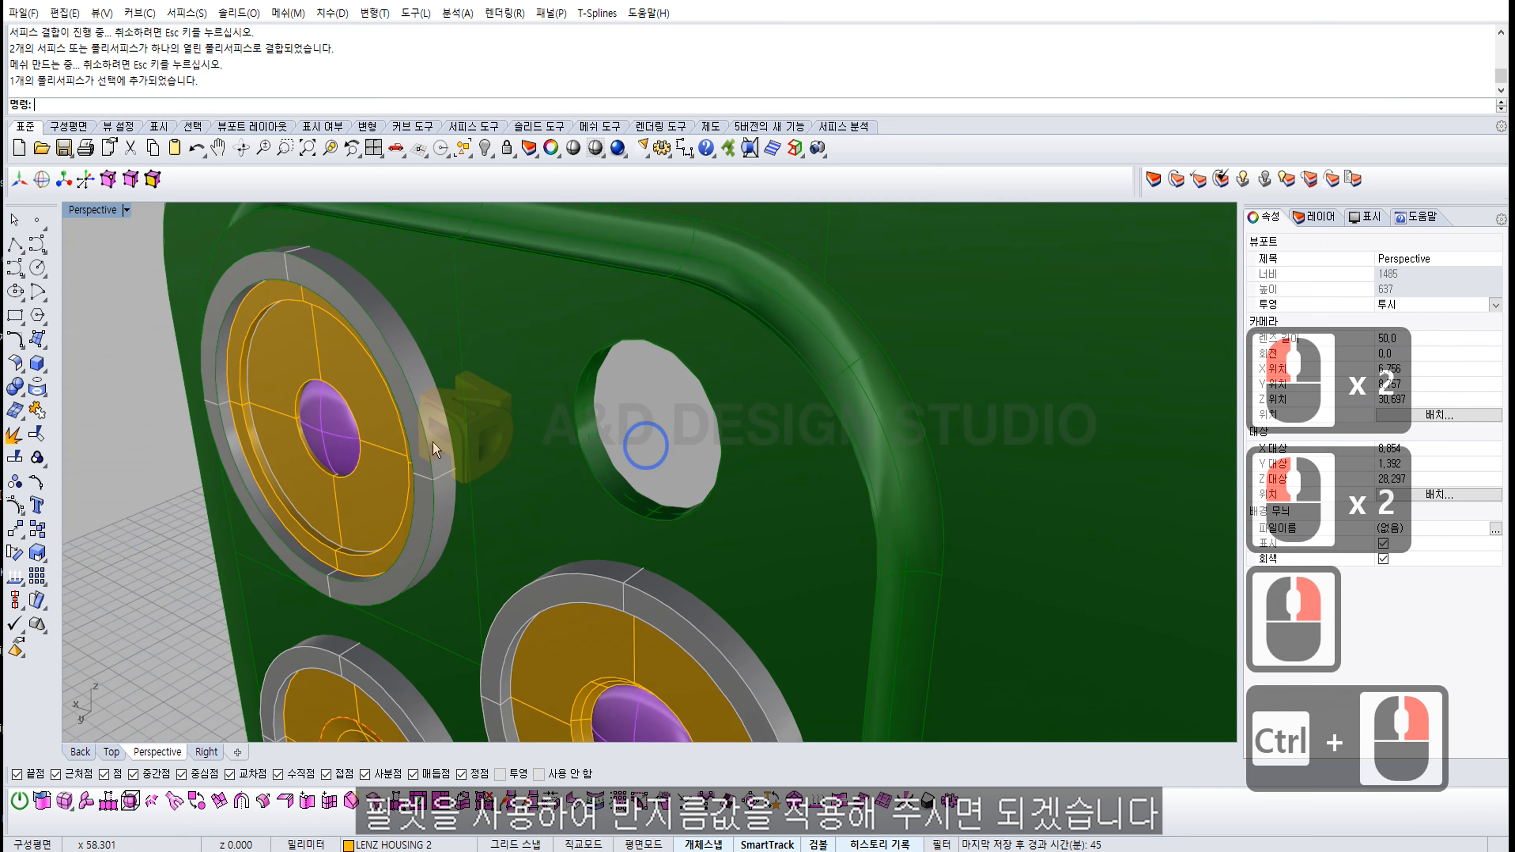
click(22, 401)
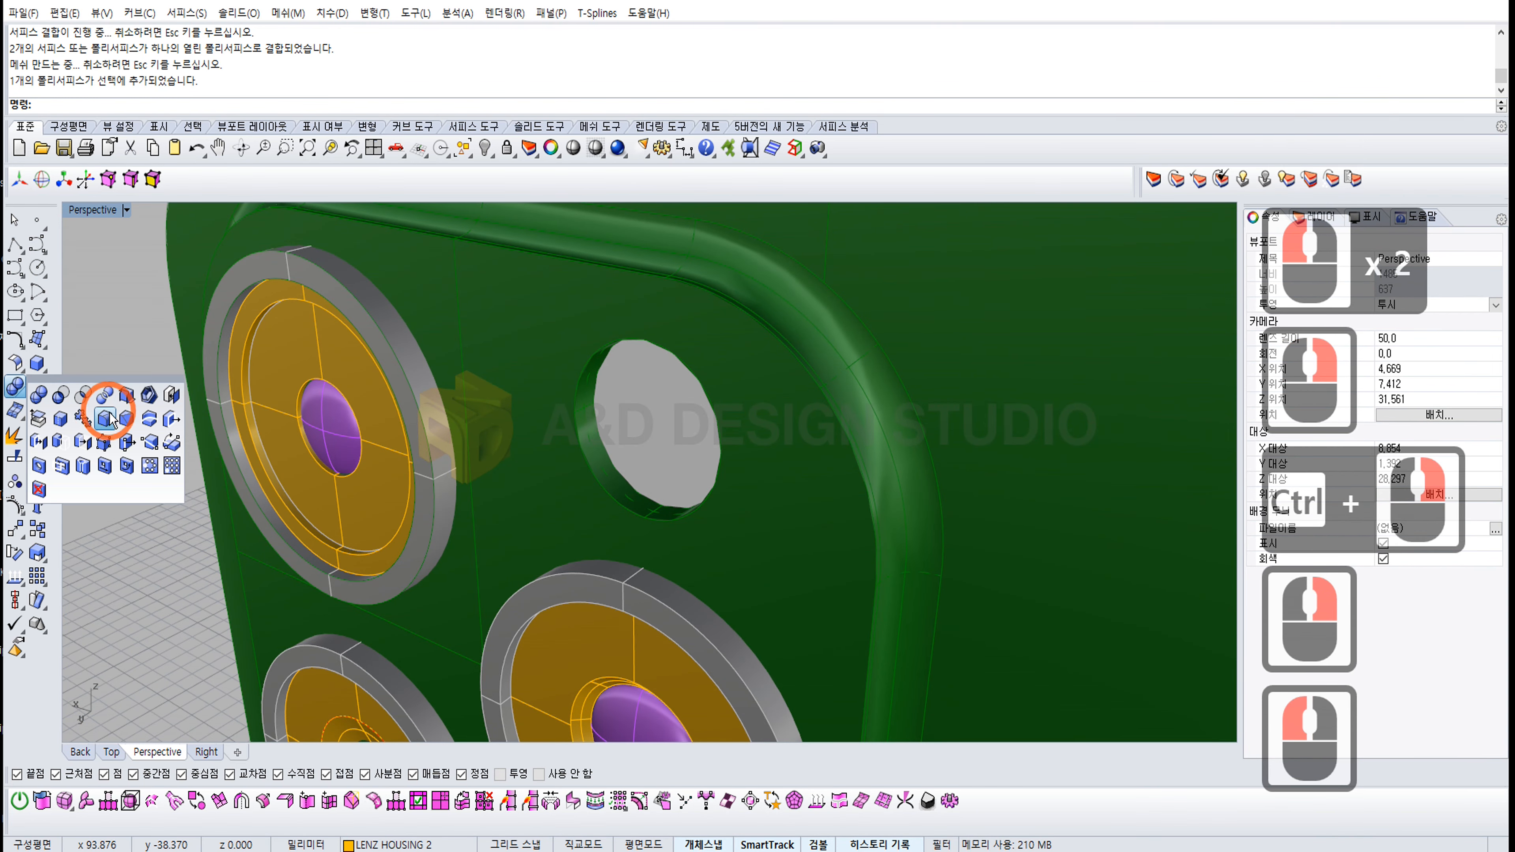
click(108, 415)
ctrl+right_drag(624, 409, 643, 315)
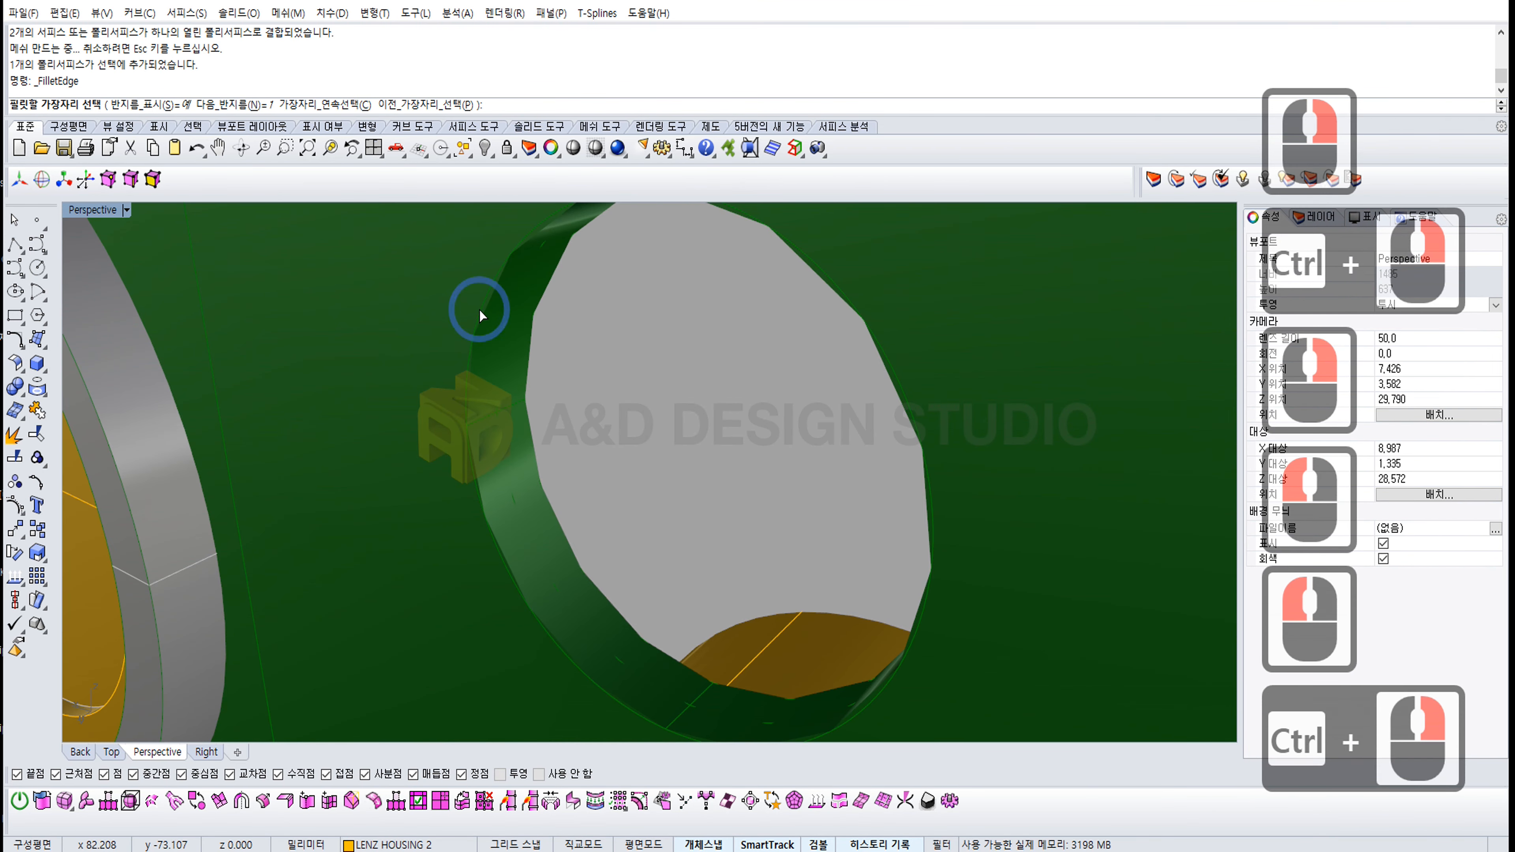
click(484, 311)
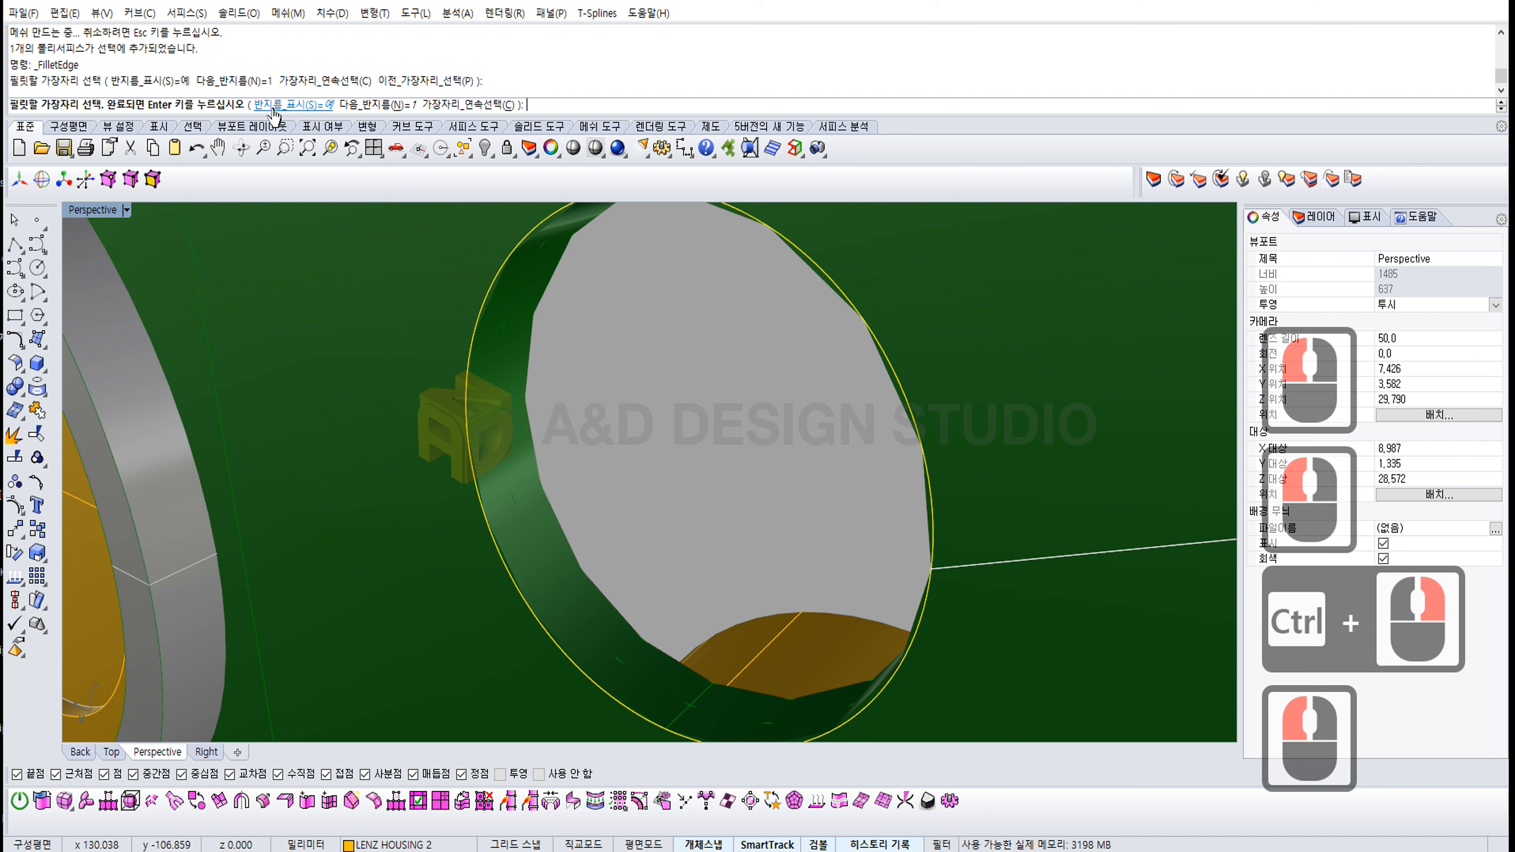
click(389, 106)
text(0)
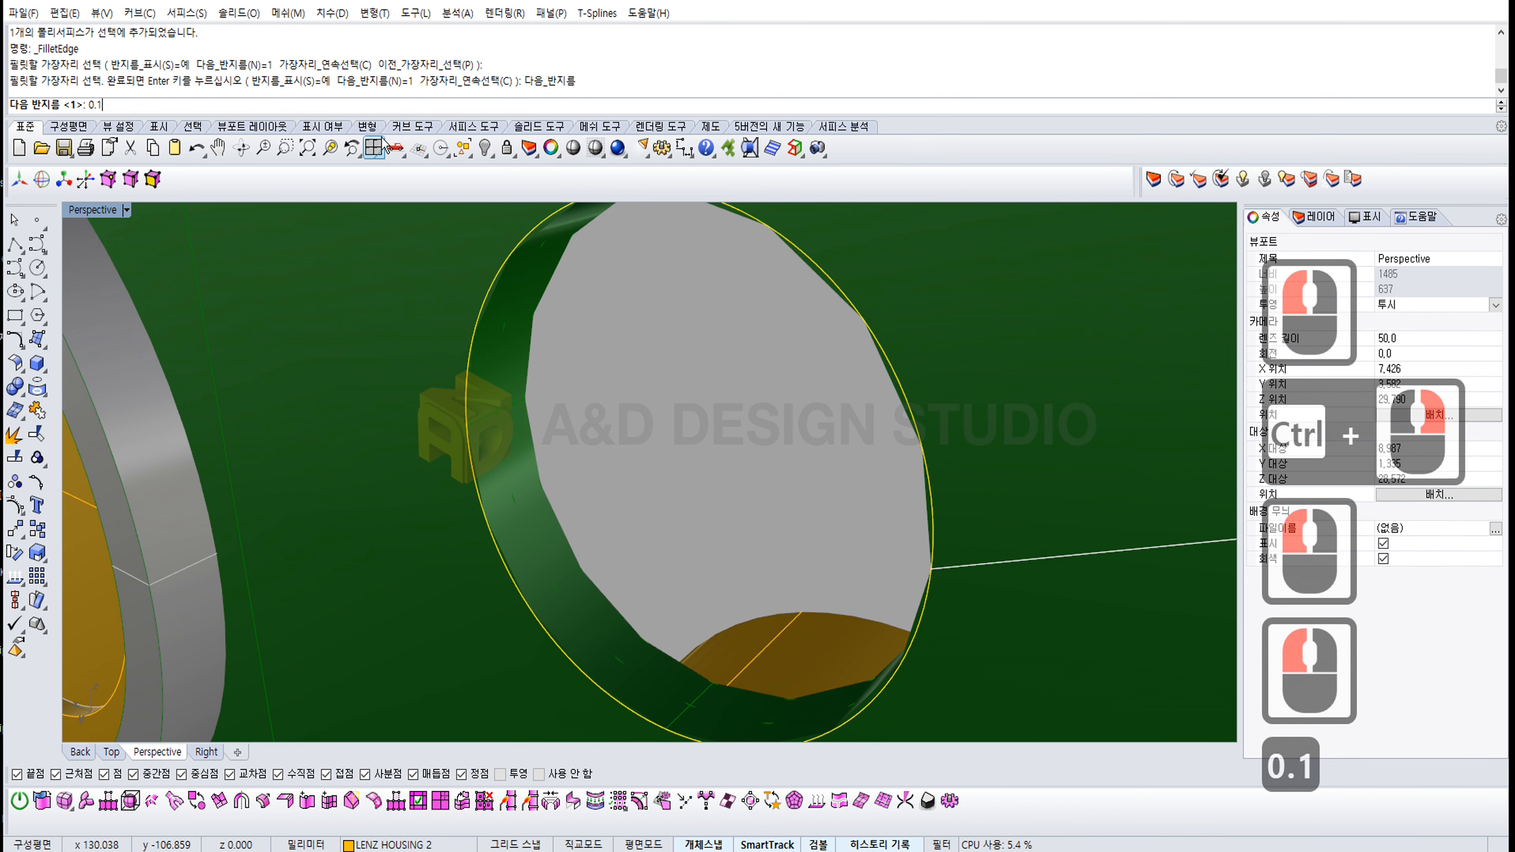
text(.1)
key(Return)
right_click(574, 328)
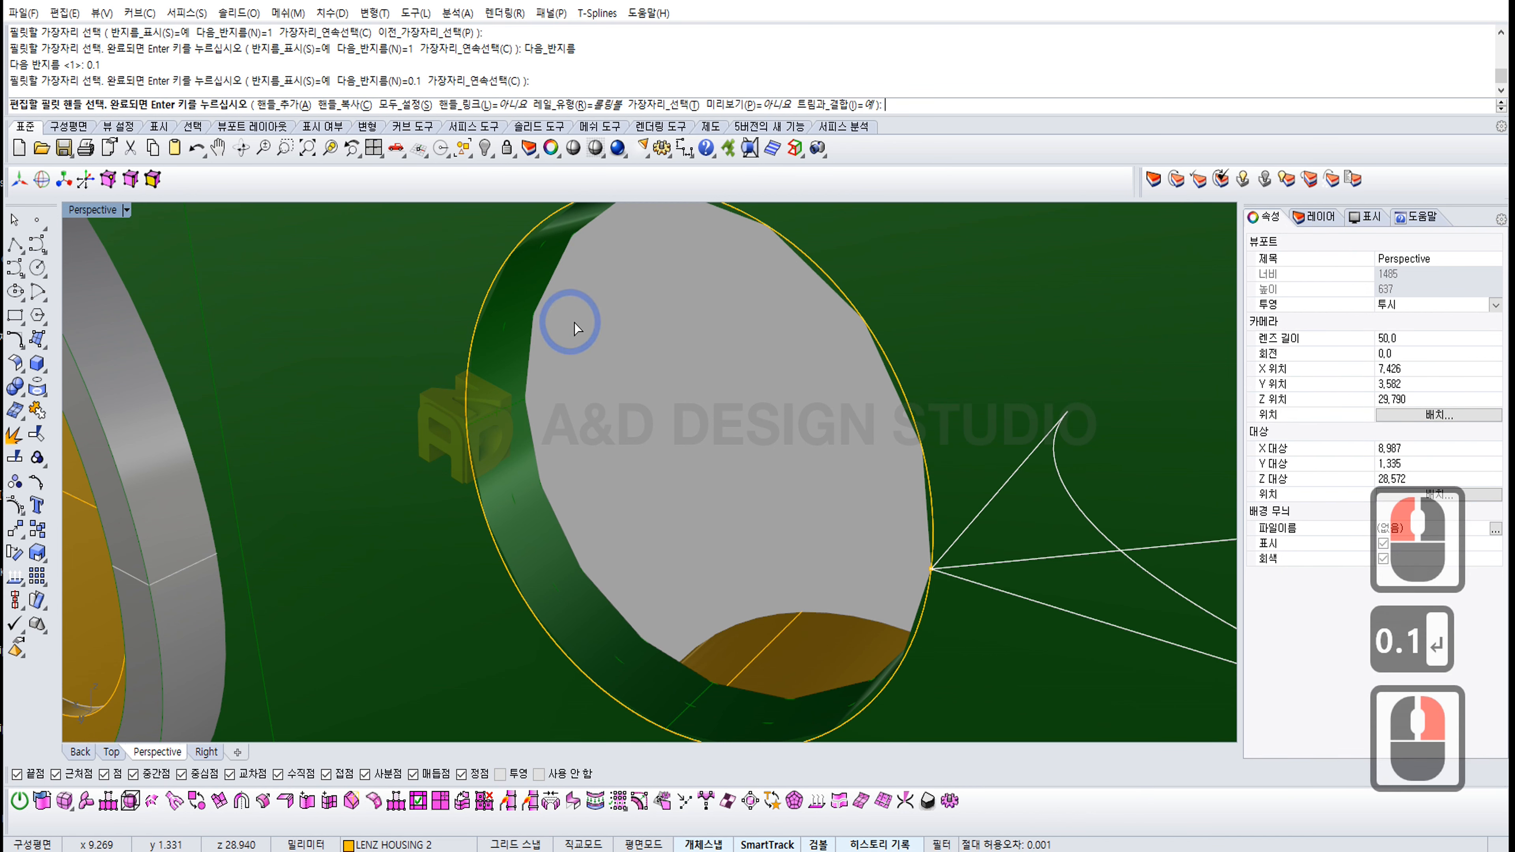
Step: Set the fillet handle's radius to 0.1, reduce it to 0.05, and apply the fillet to the flash opening's edge
ctrl+right_drag(874, 417, 877, 465)
click(1093, 461)
text(0.1)
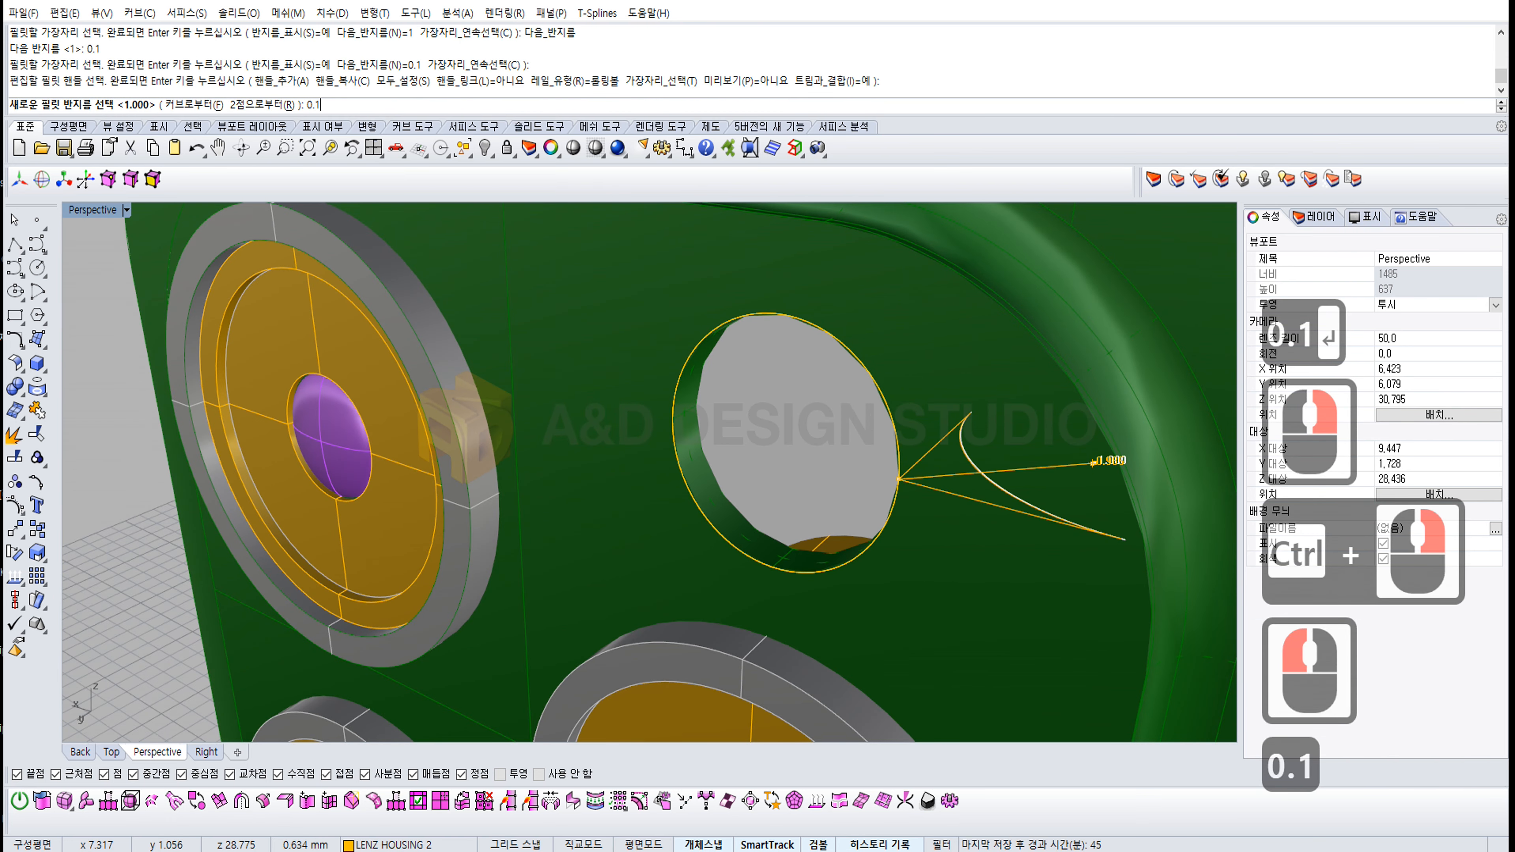
key(Return)
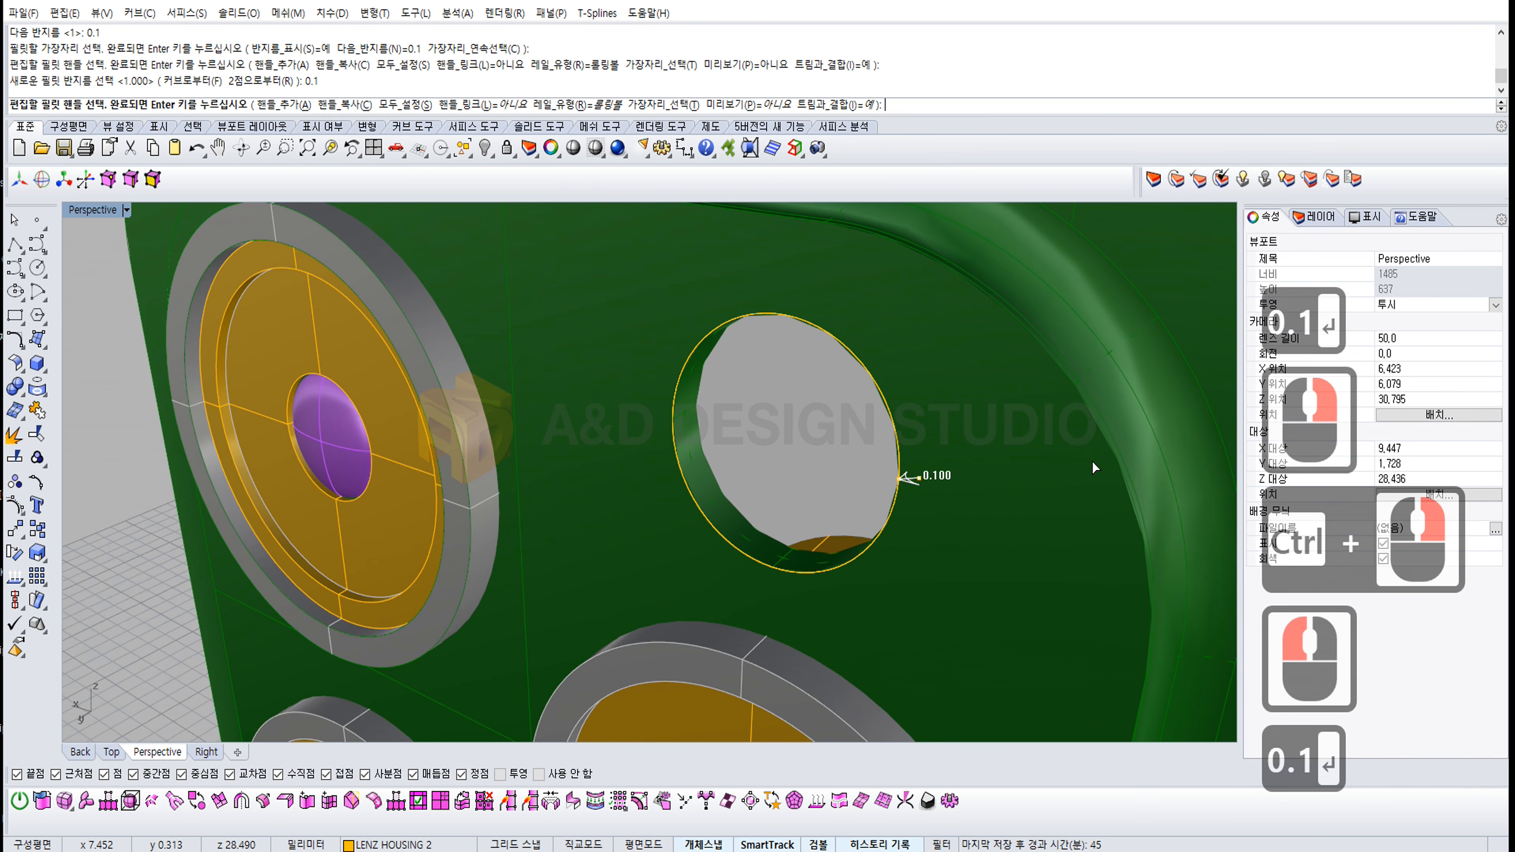
click(919, 484)
text(0.05)
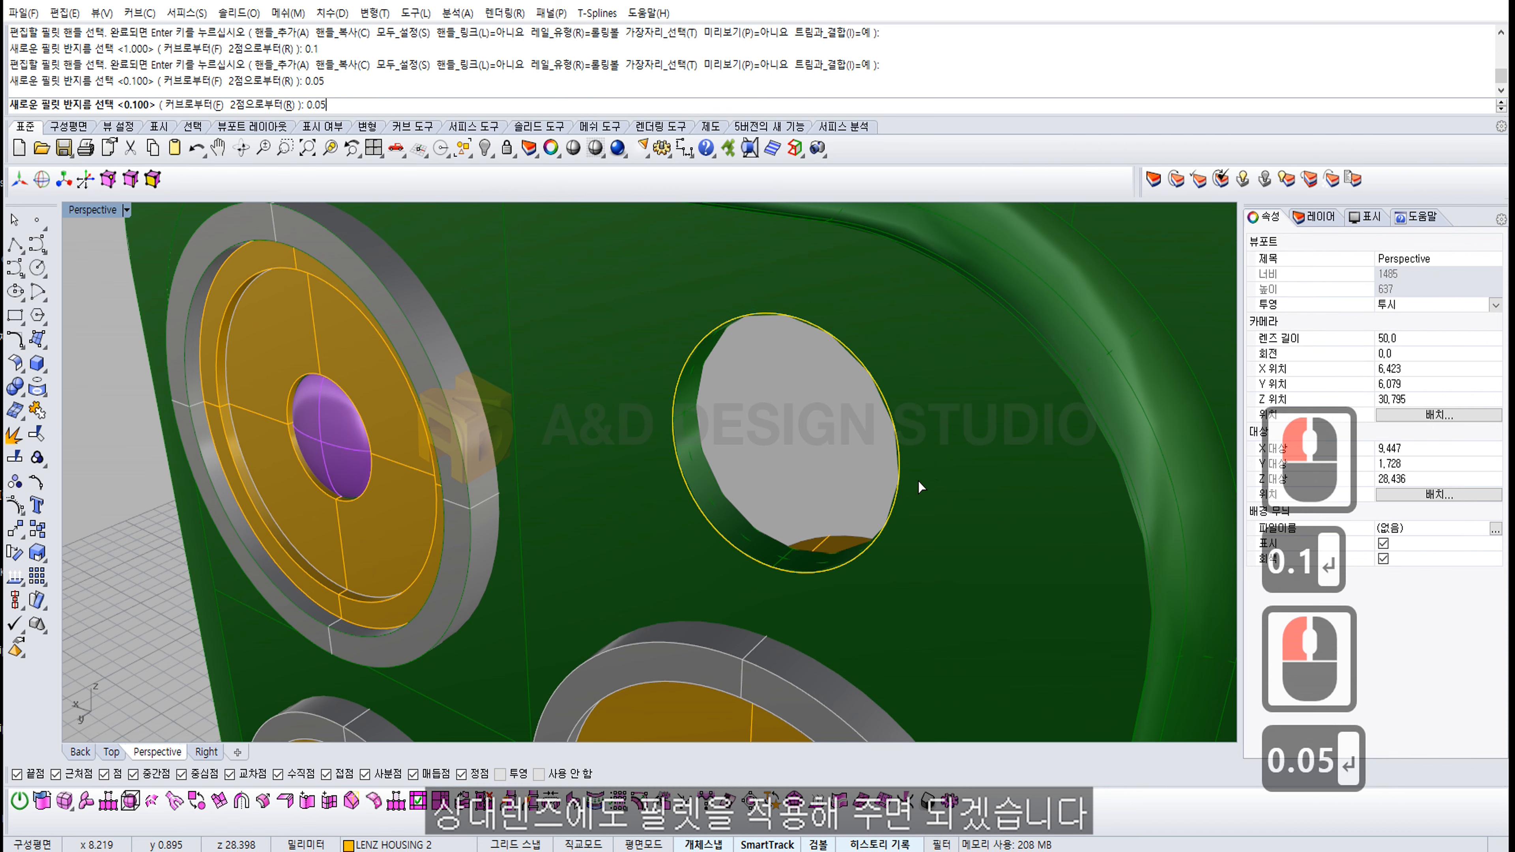
key(Return)
right_click(910, 476)
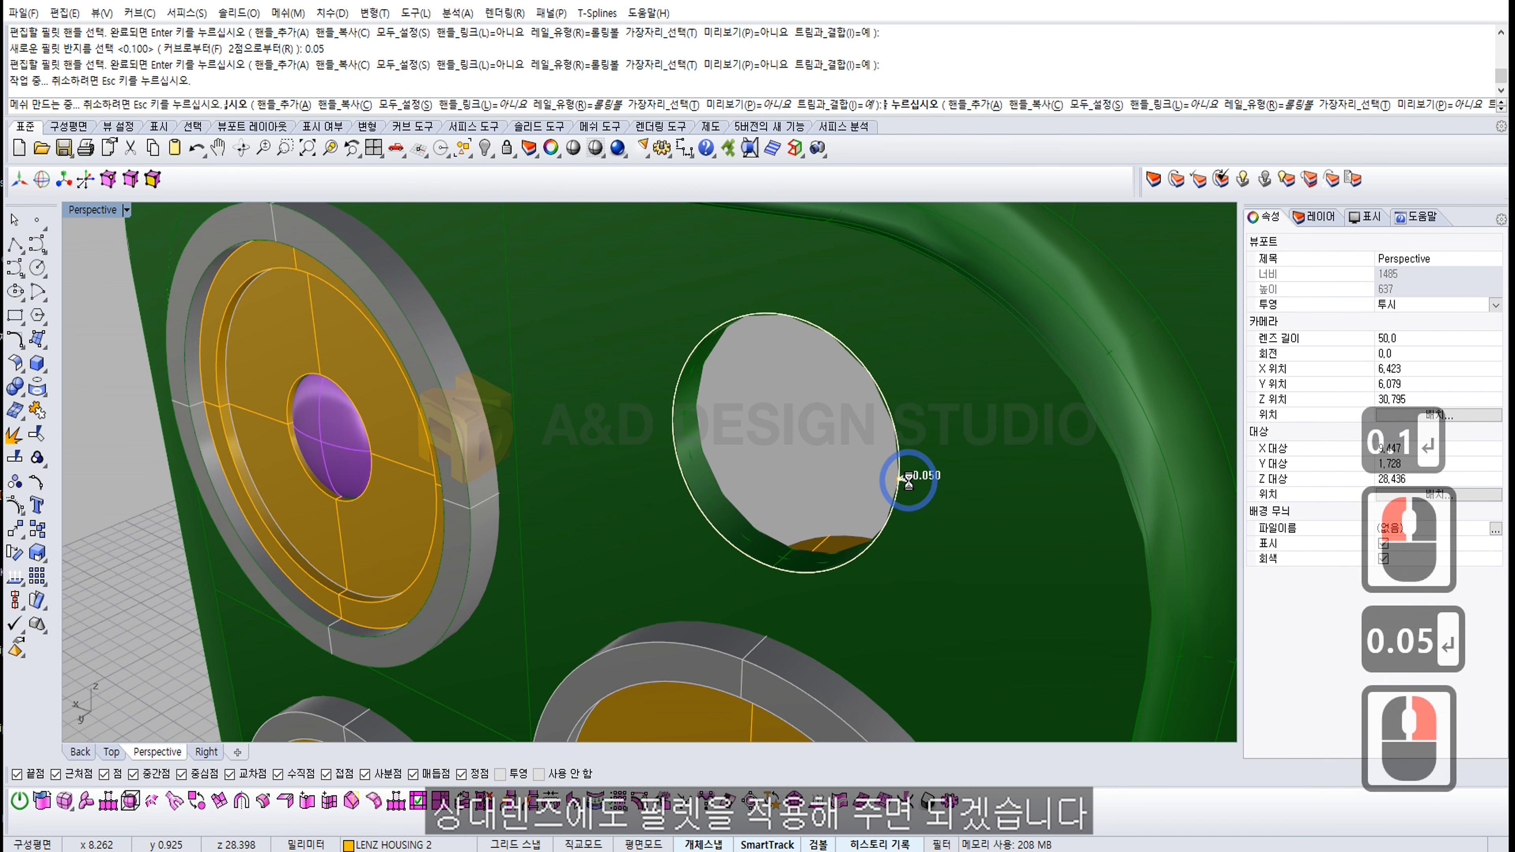
Step: Show the FRE layer in the layer list
right_drag(834, 478, 874, 365)
click(1316, 217)
click(1389, 316)
Step: Fillet the outer edge of the cyan flash lens with FilletEdge at a radius of 0.03
ctrl+right_drag(760, 423, 734, 358)
shift+right_drag(734, 358, 757, 399)
click(20, 391)
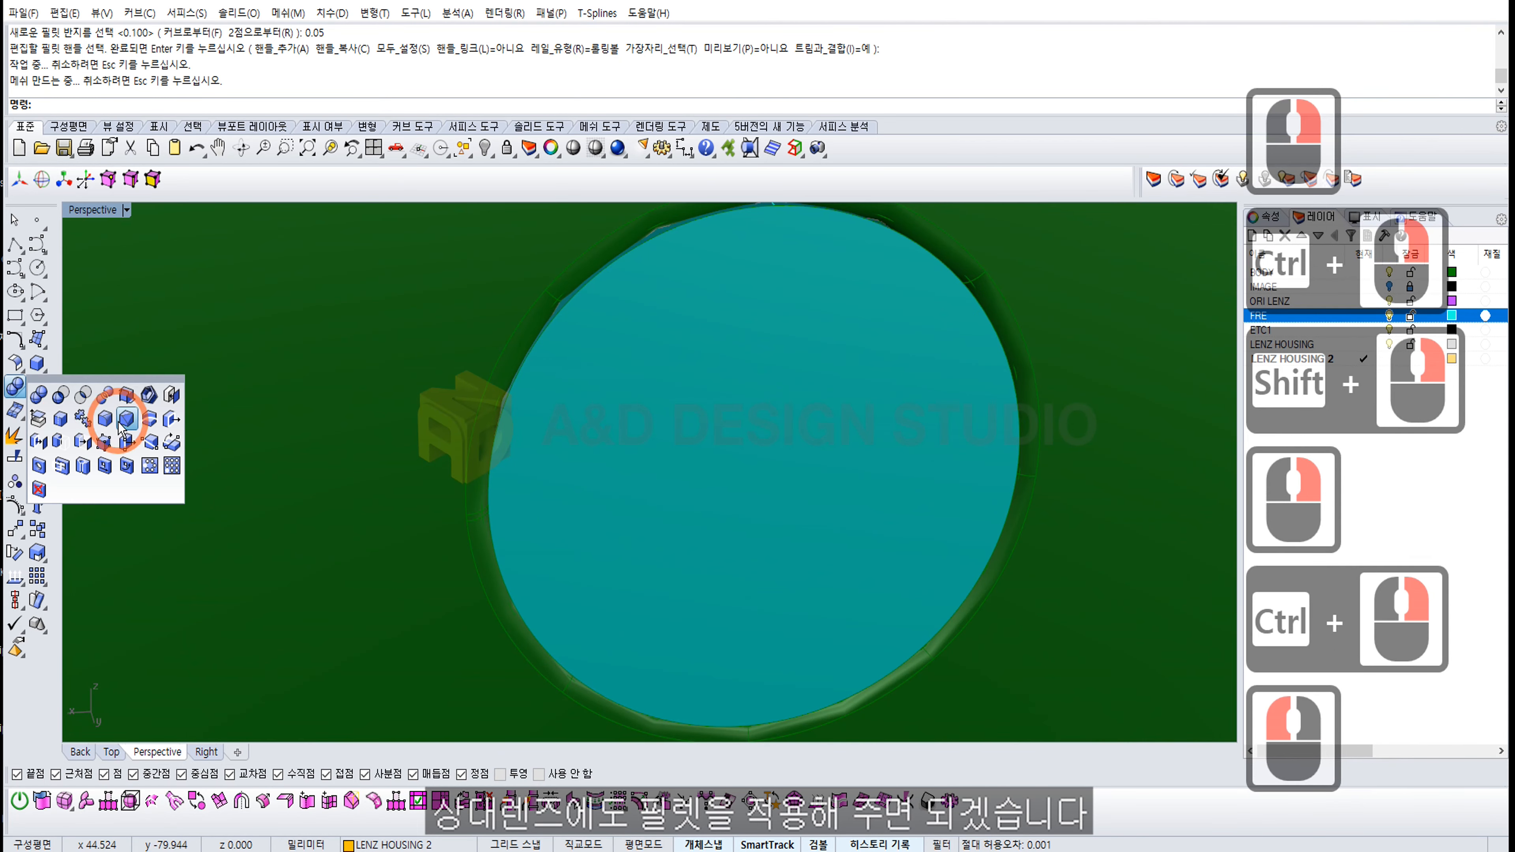
click(117, 421)
click(574, 299)
right_drag(978, 489, 823, 501)
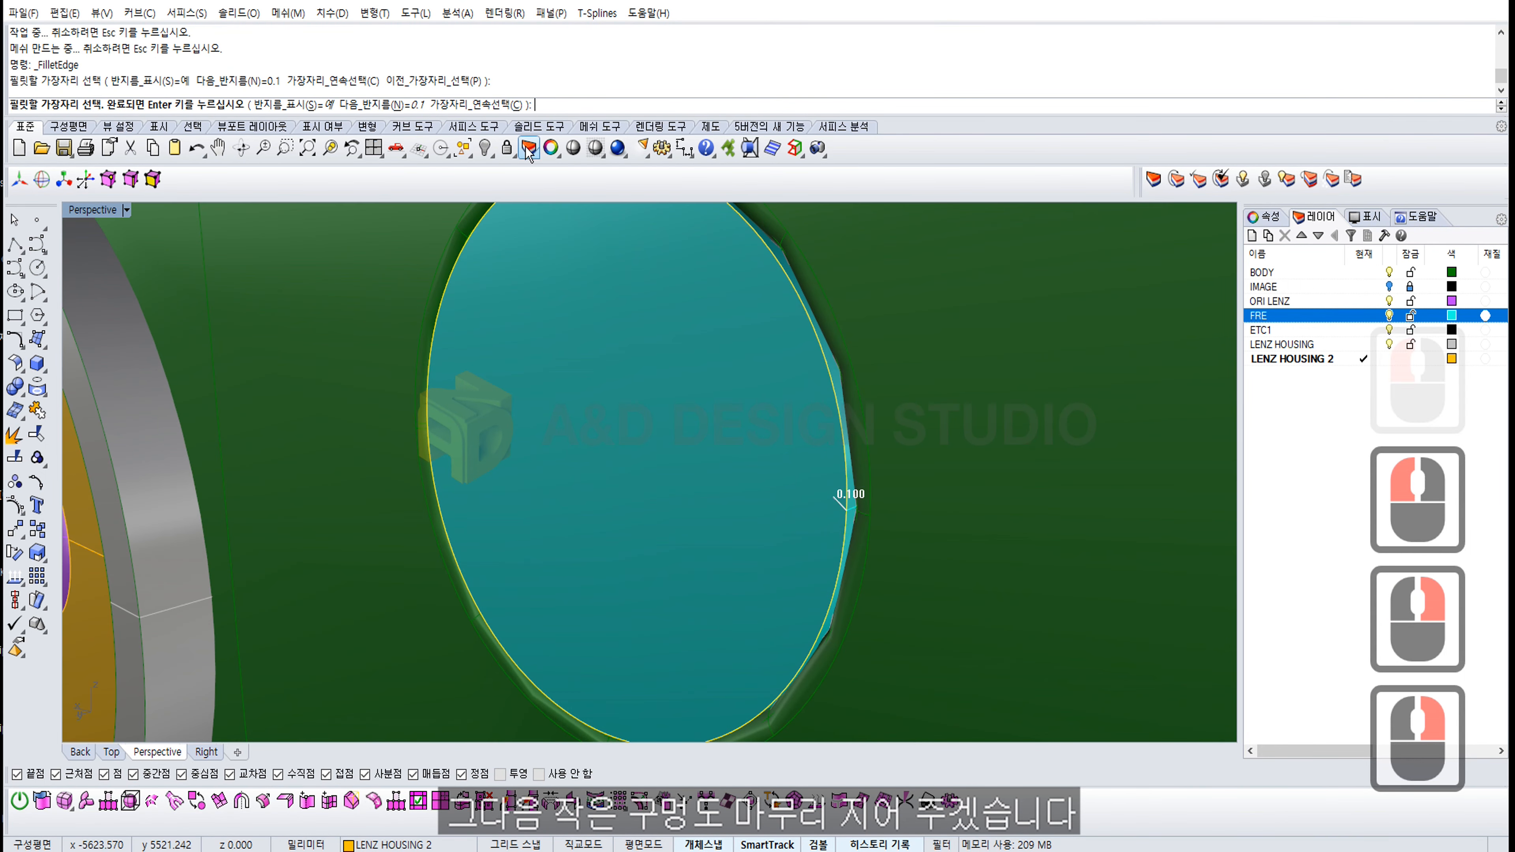
click(398, 107)
text(0.03)
key(Return)
key(Return)
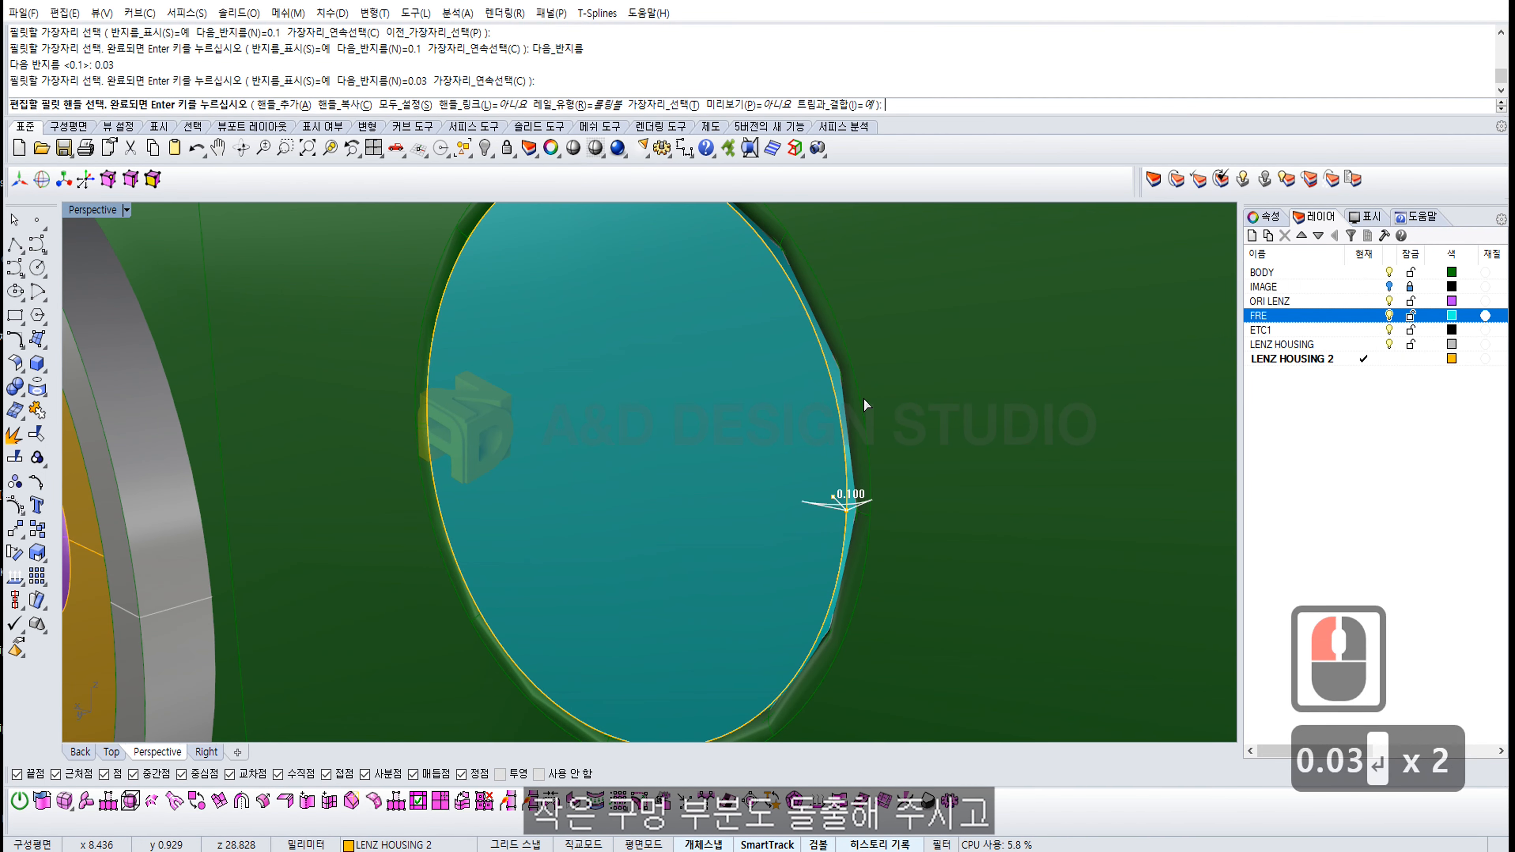
click(847, 500)
text(0.03)
key(Return)
right_click(855, 501)
Step: Extrude the small round microphone surface into the phone body
ctrl+right_drag(855, 501, 793, 453)
right_drag(793, 454, 715, 466)
shift+right_drag(715, 465, 826, 477)
click(827, 416)
right_drag(826, 477, 572, 420)
shift+right_drag(573, 421, 581, 474)
drag(525, 513, 574, 481)
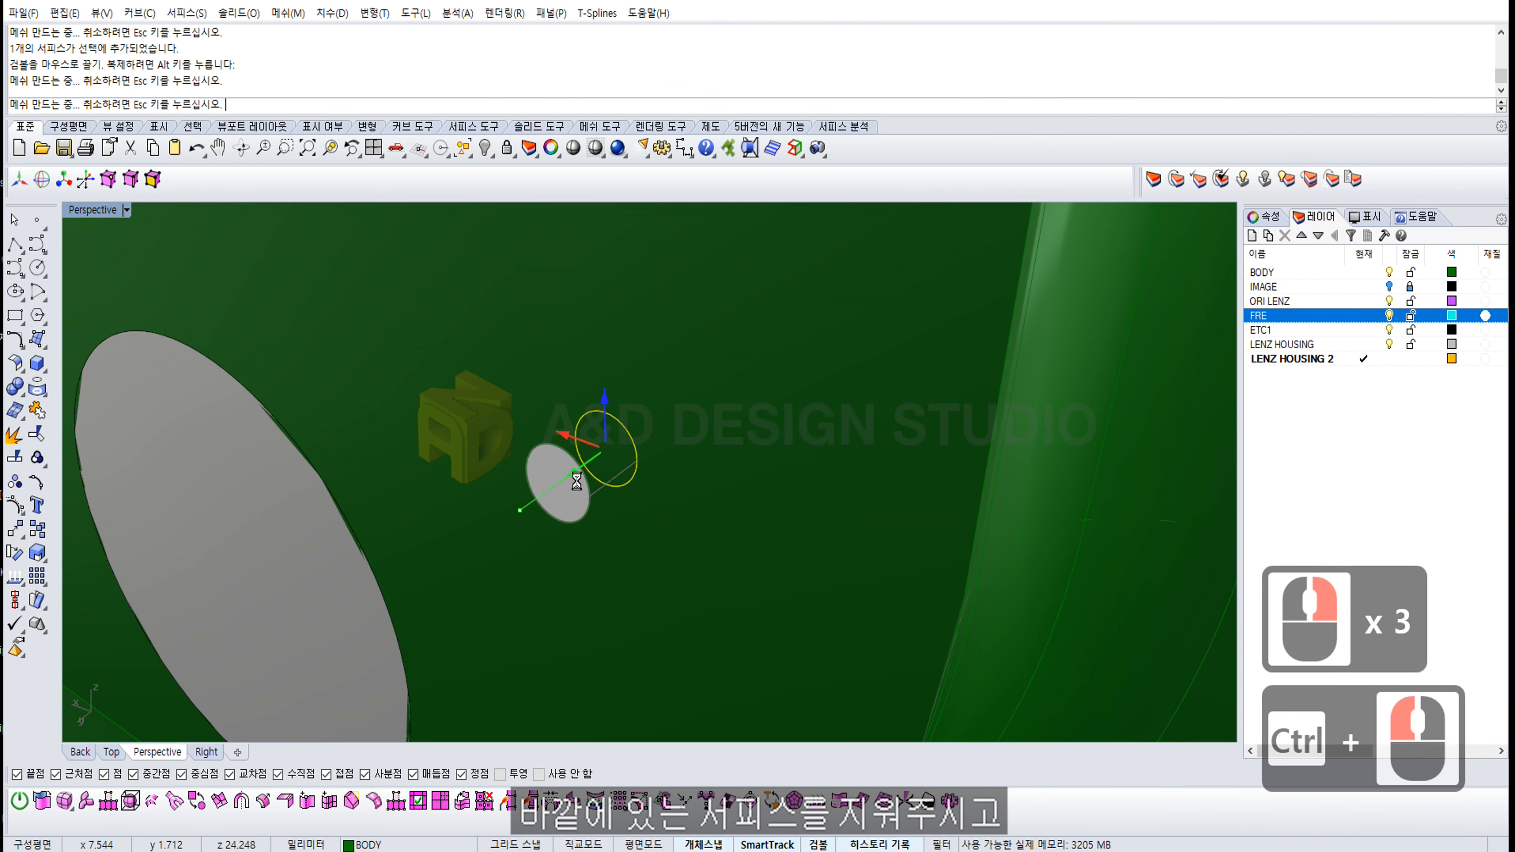
right_drag(574, 480, 652, 420)
key(Escape)
Step: Explode the extruded microphone cylinder and delete its outer cap surface
click(627, 415)
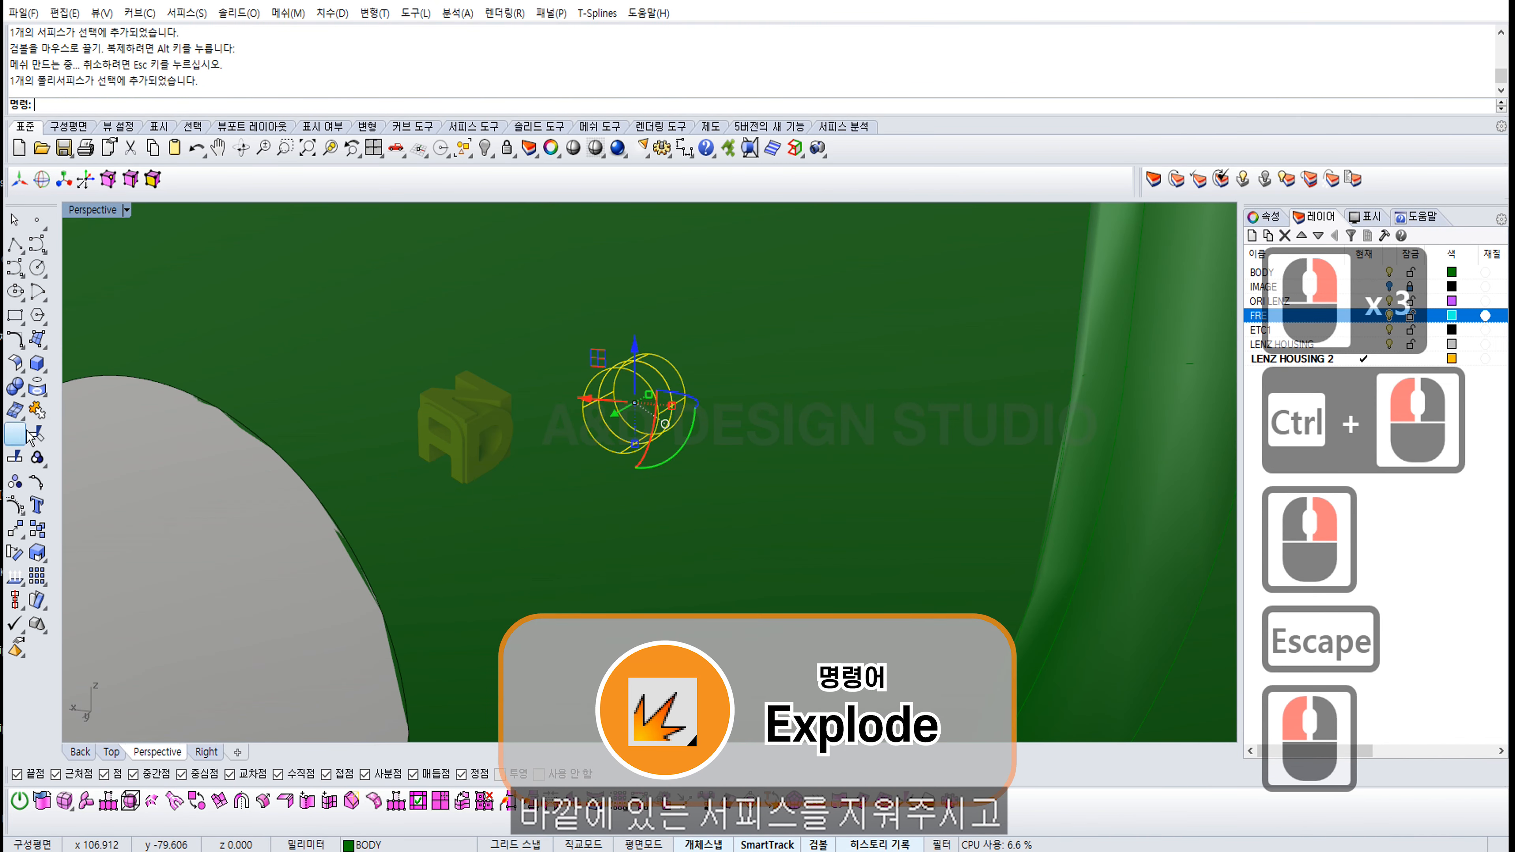
click(37, 413)
click(626, 417)
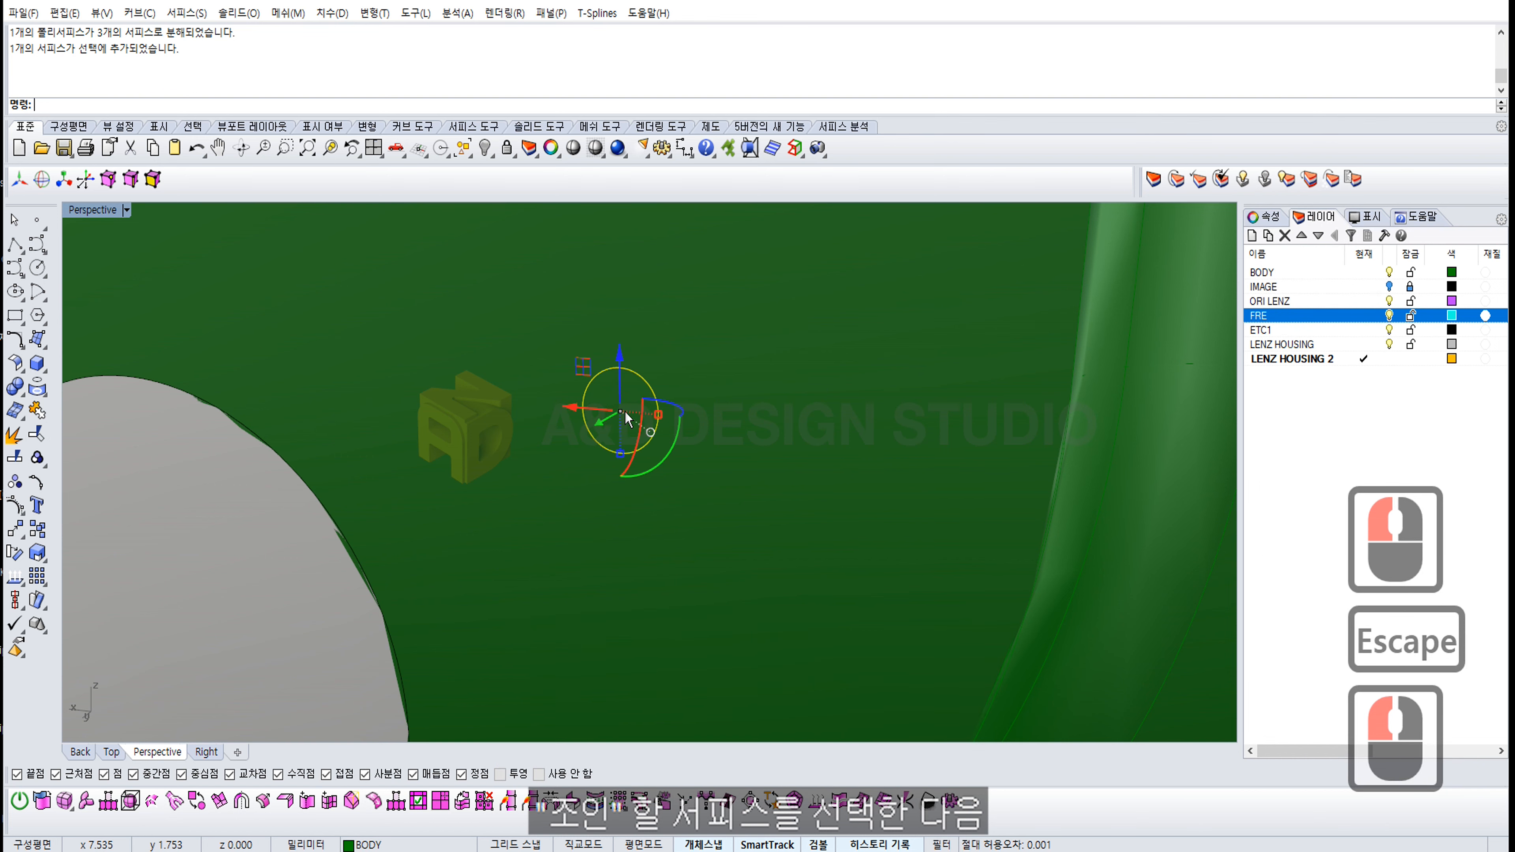
key(Delete)
Step: Join the microphone hole's side wall with its inner end surface
right_drag(628, 425, 703, 371)
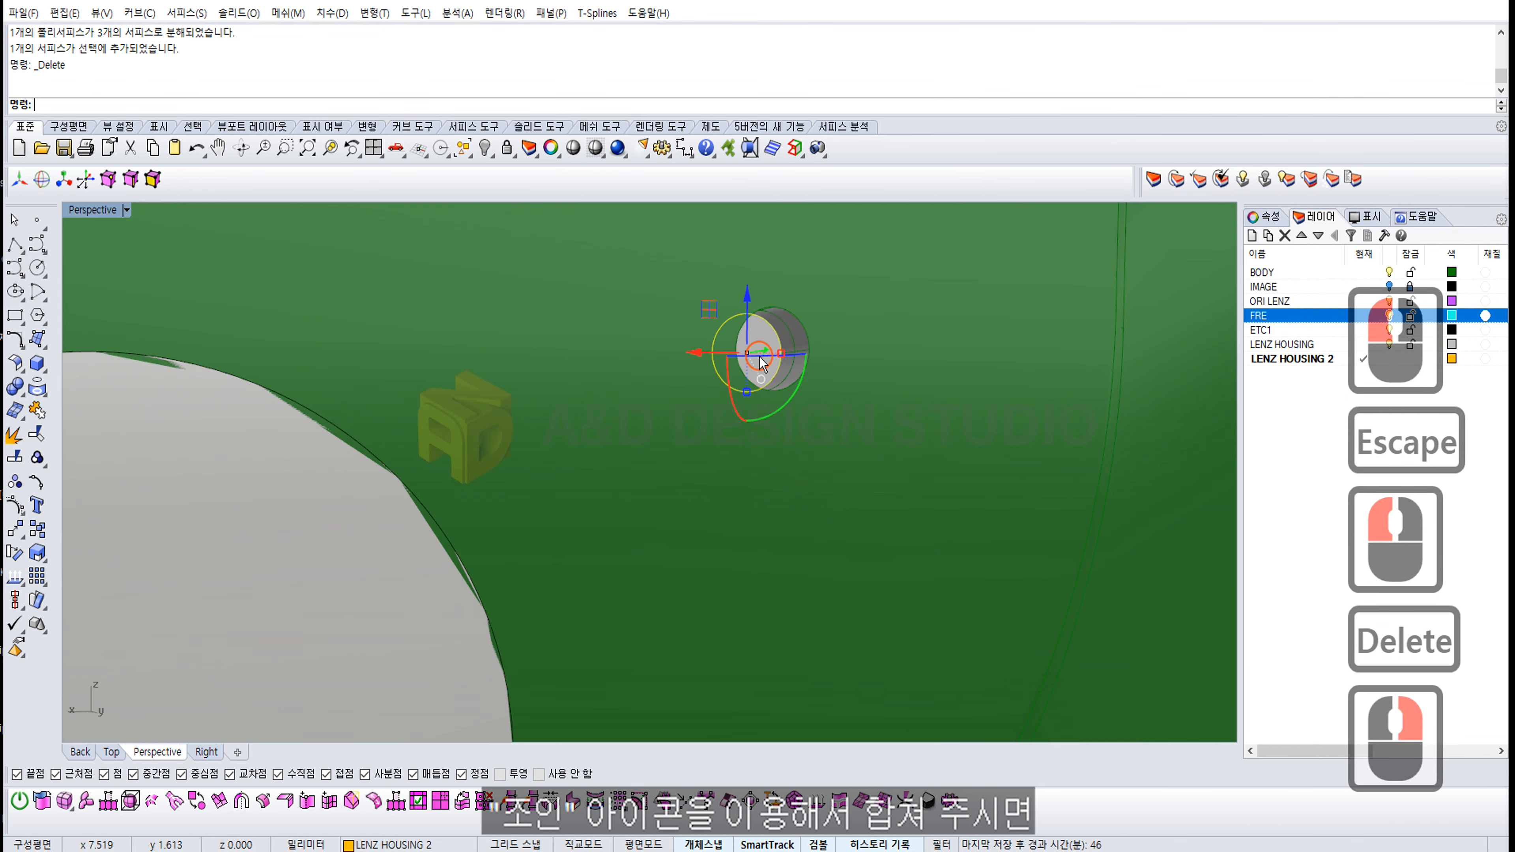
click(818, 370)
ctrl+right_drag(818, 370, 800, 358)
shift+click(772, 436)
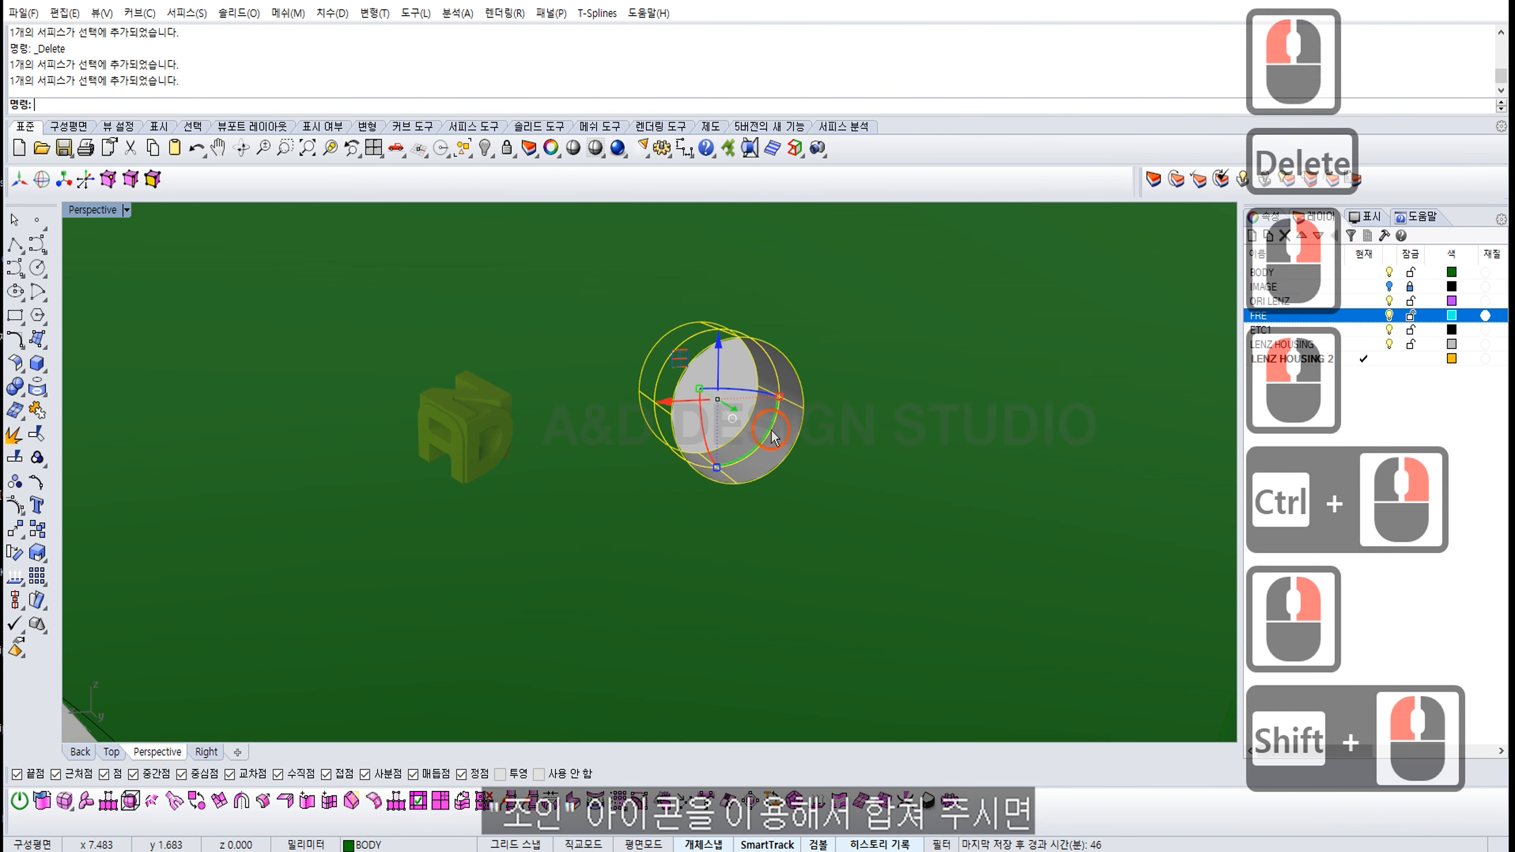
click(36, 410)
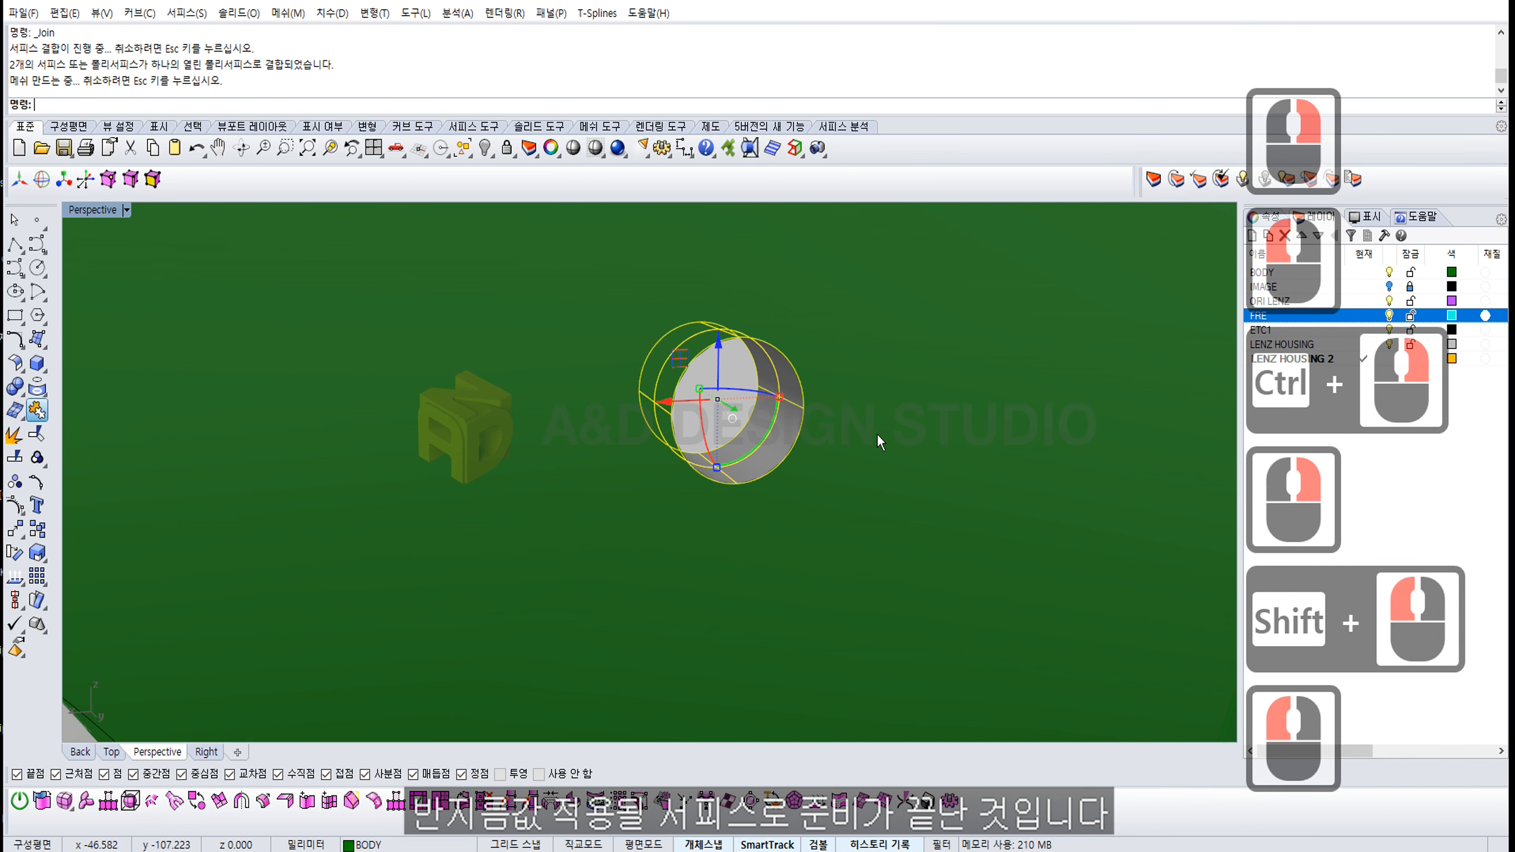
Step: Join the microphone hole polysurface with the phone body and clear the selection
click(504, 405)
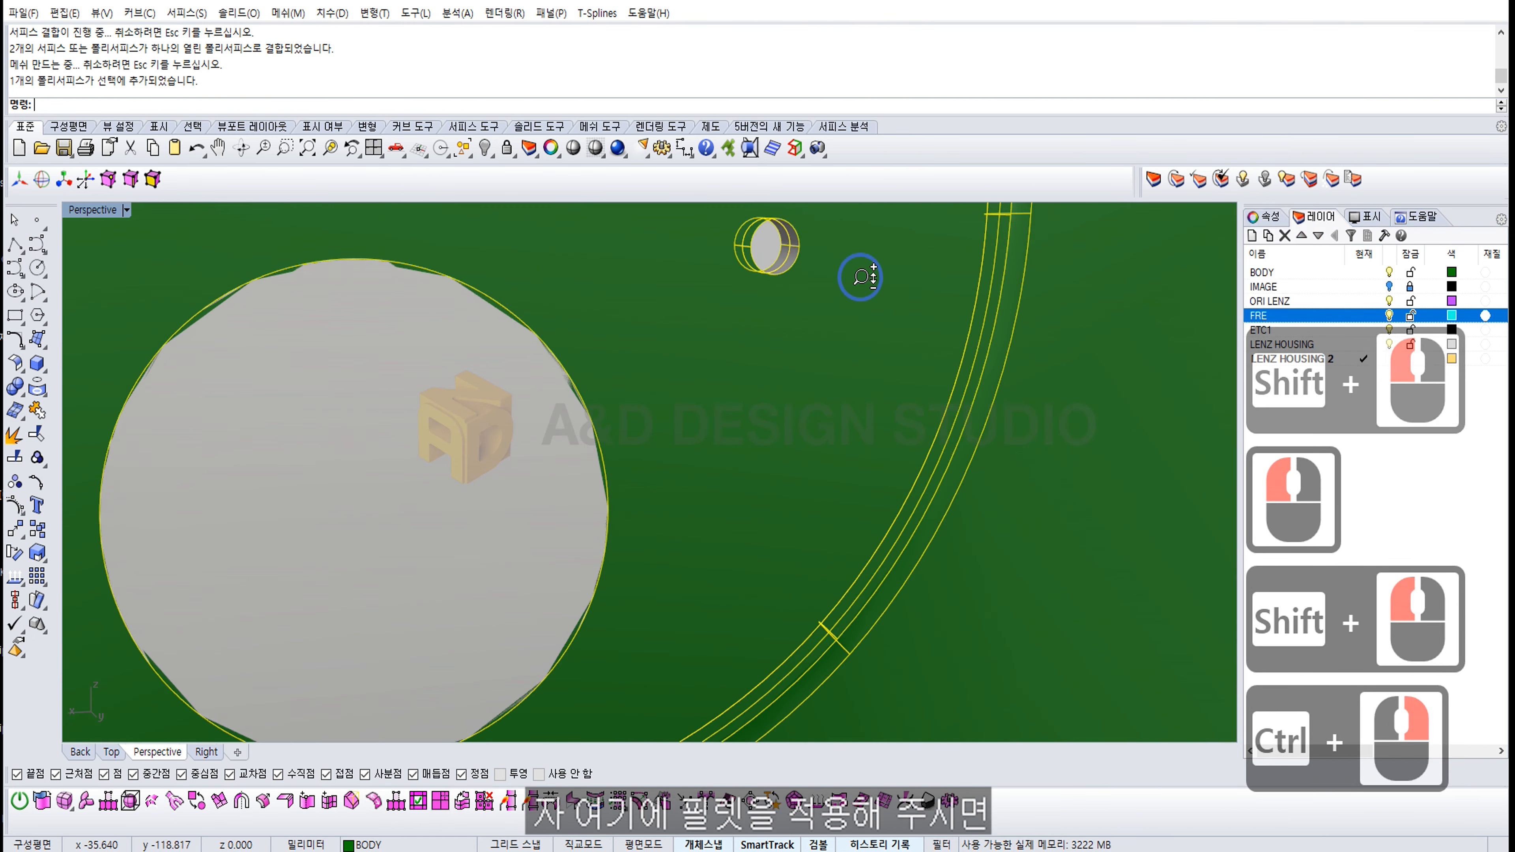
ctrl+click(97, 394)
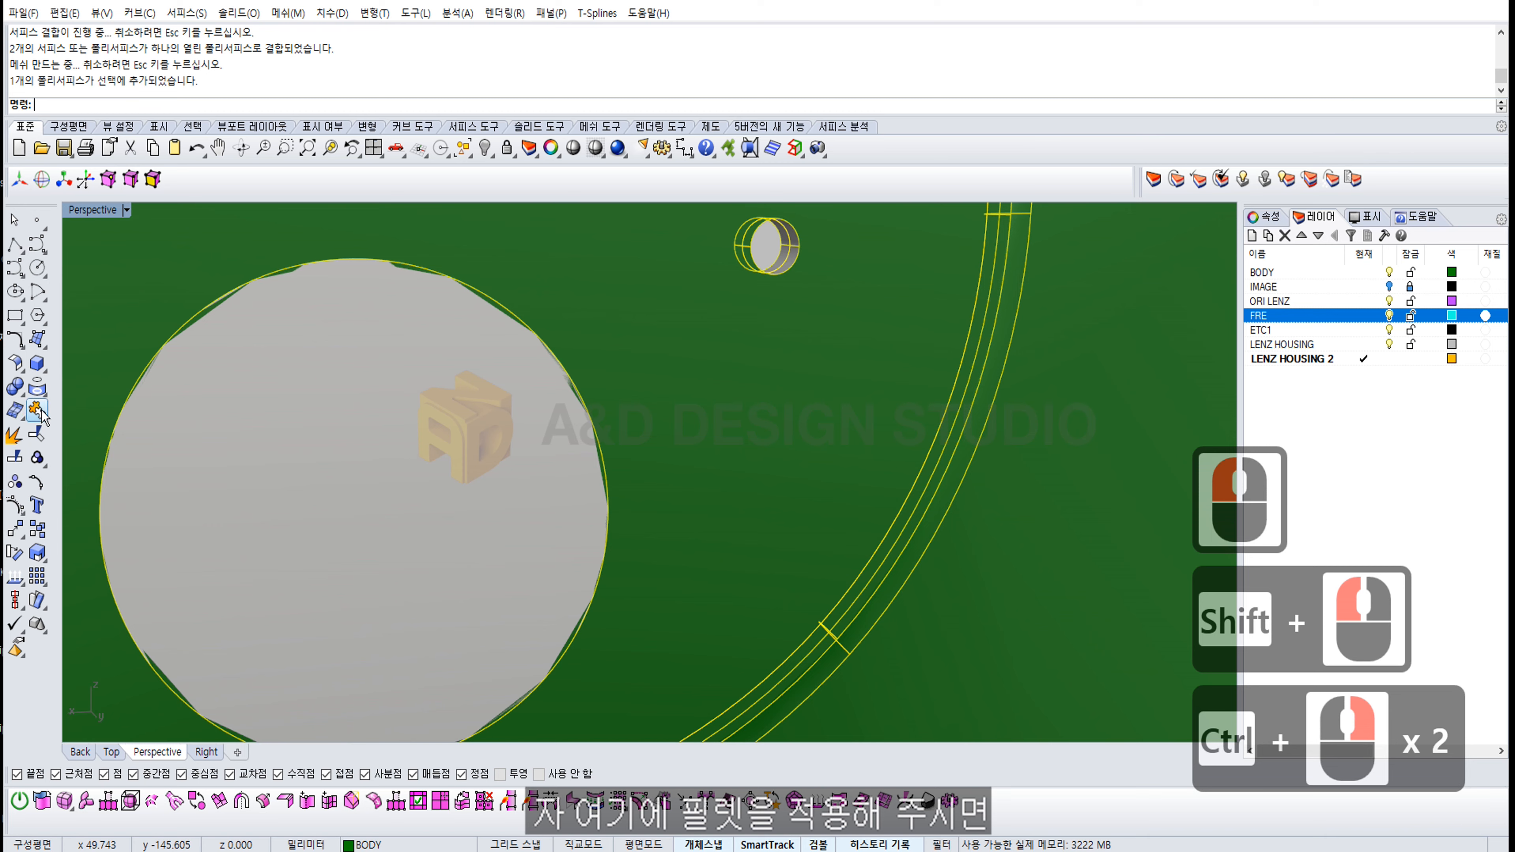
click(41, 411)
click(825, 278)
Step: Flip the surface normals of the joined phone body with Dir so that they point outward
shift+right_drag(829, 268, 731, 397)
ctrl+right_drag(719, 370, 686, 478)
shift+right_drag(950, 368, 850, 455)
click(785, 403)
click(459, 392)
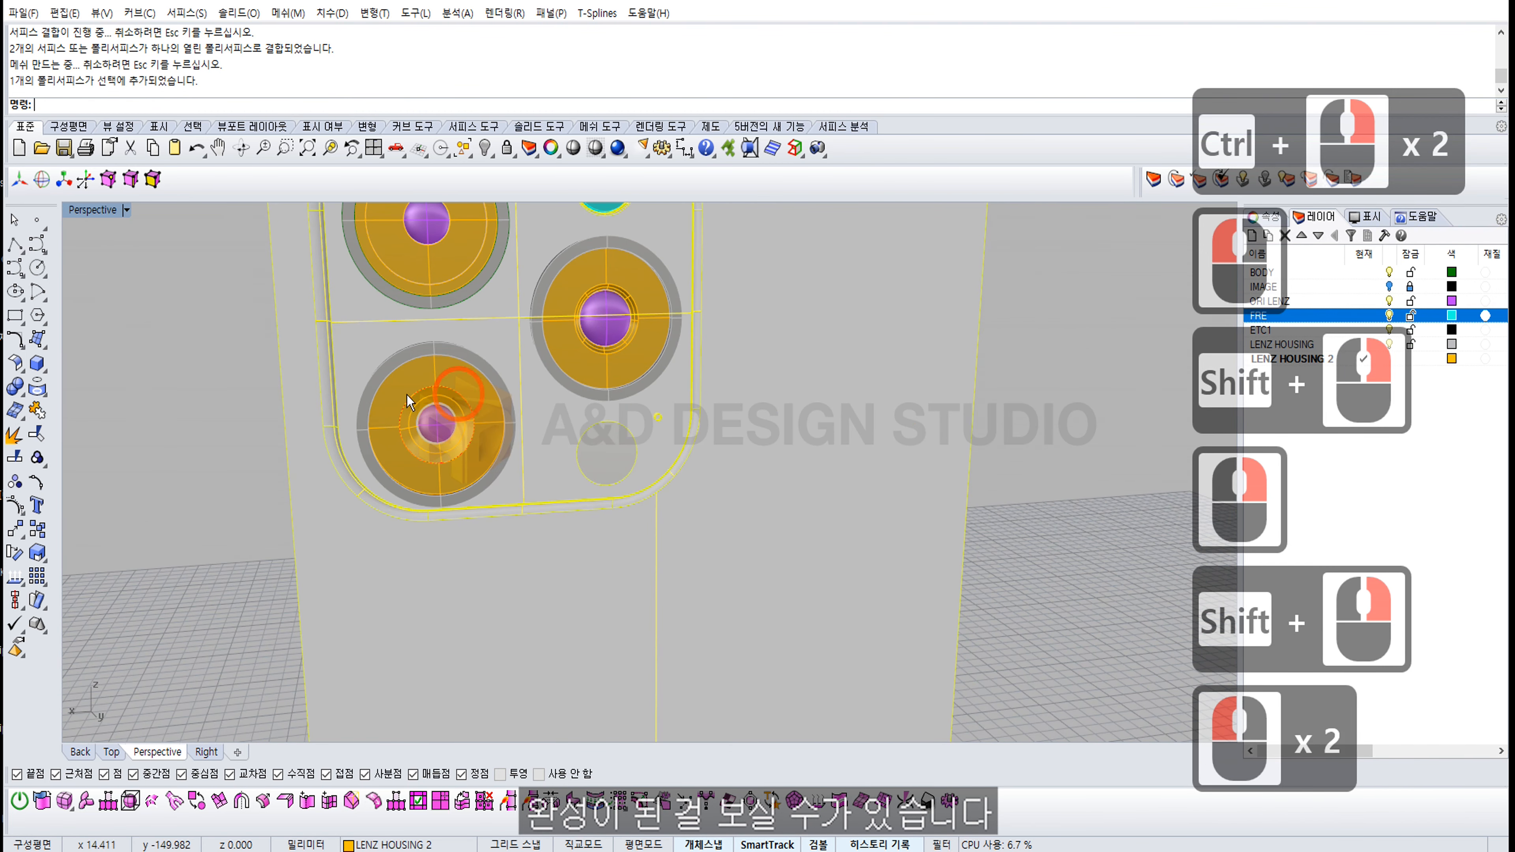
click(5, 528)
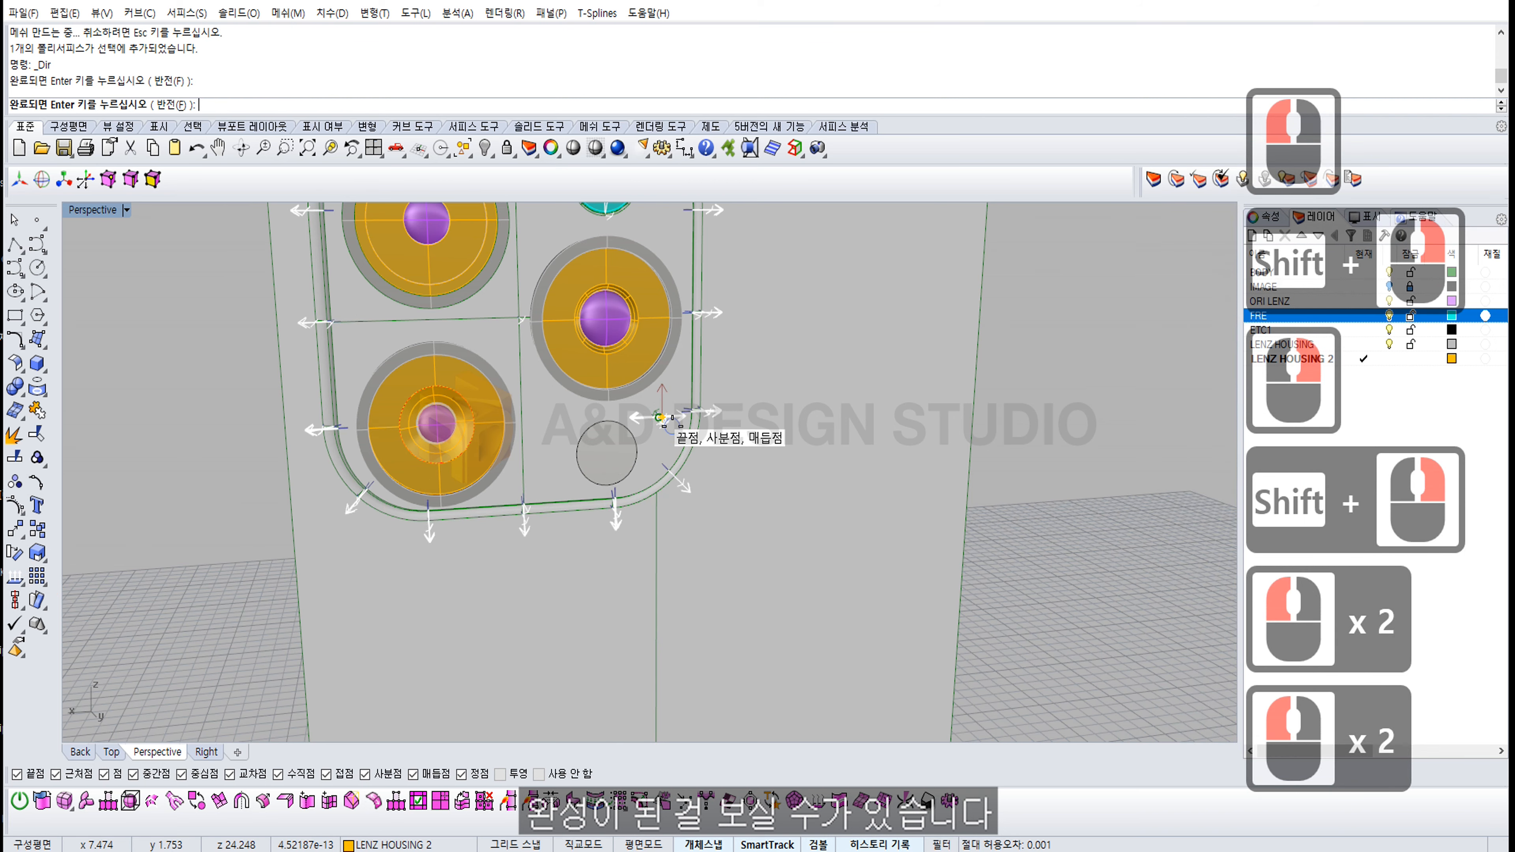
right_click(672, 426)
click(1114, 407)
scroll(660, 467, up, 8)
right_drag(690, 393, 688, 439)
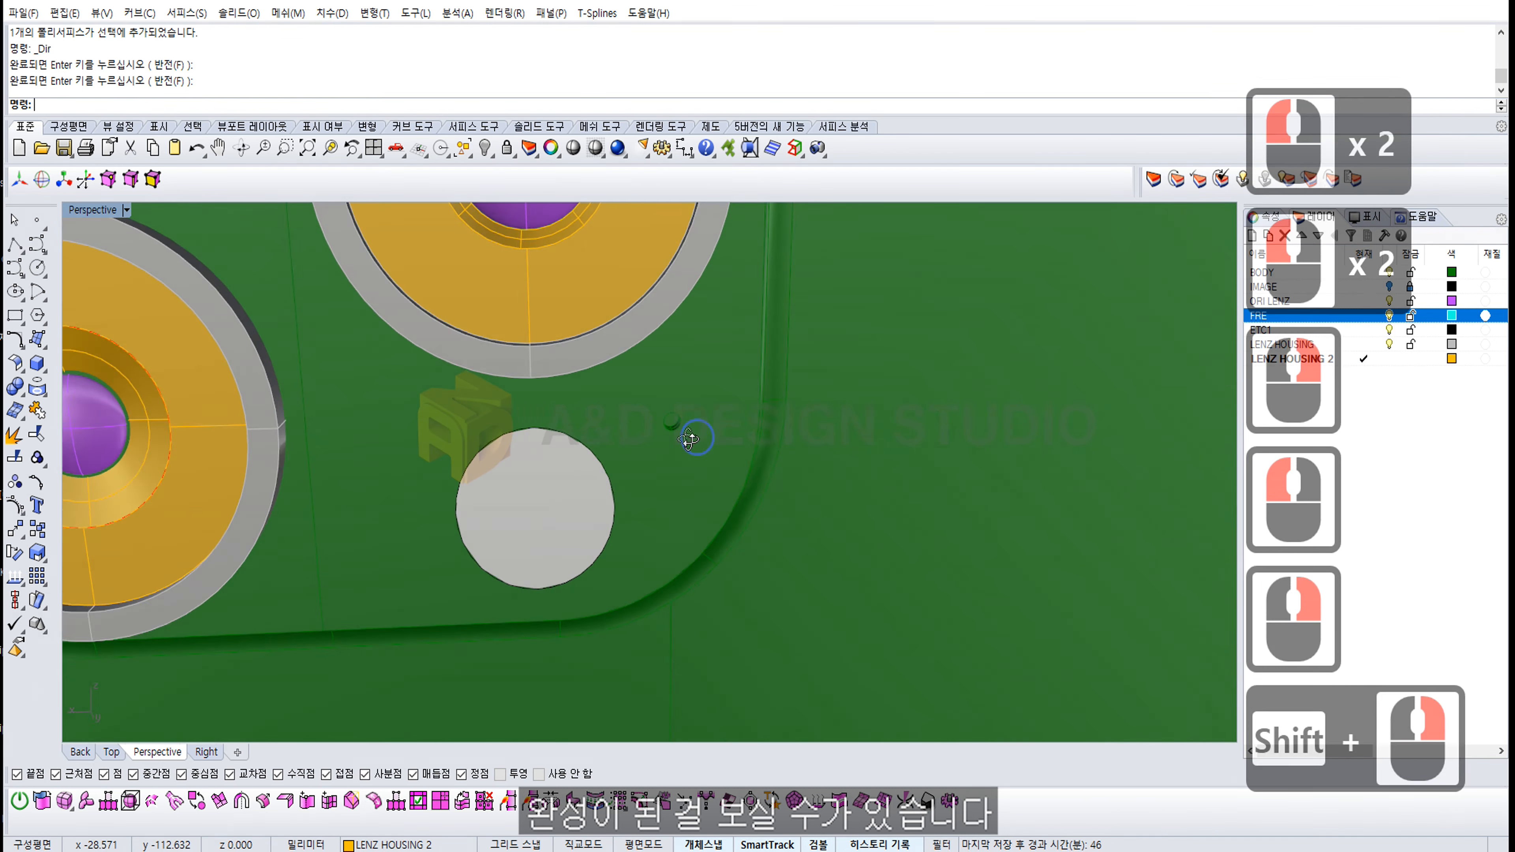
scroll(680, 433, up, 5)
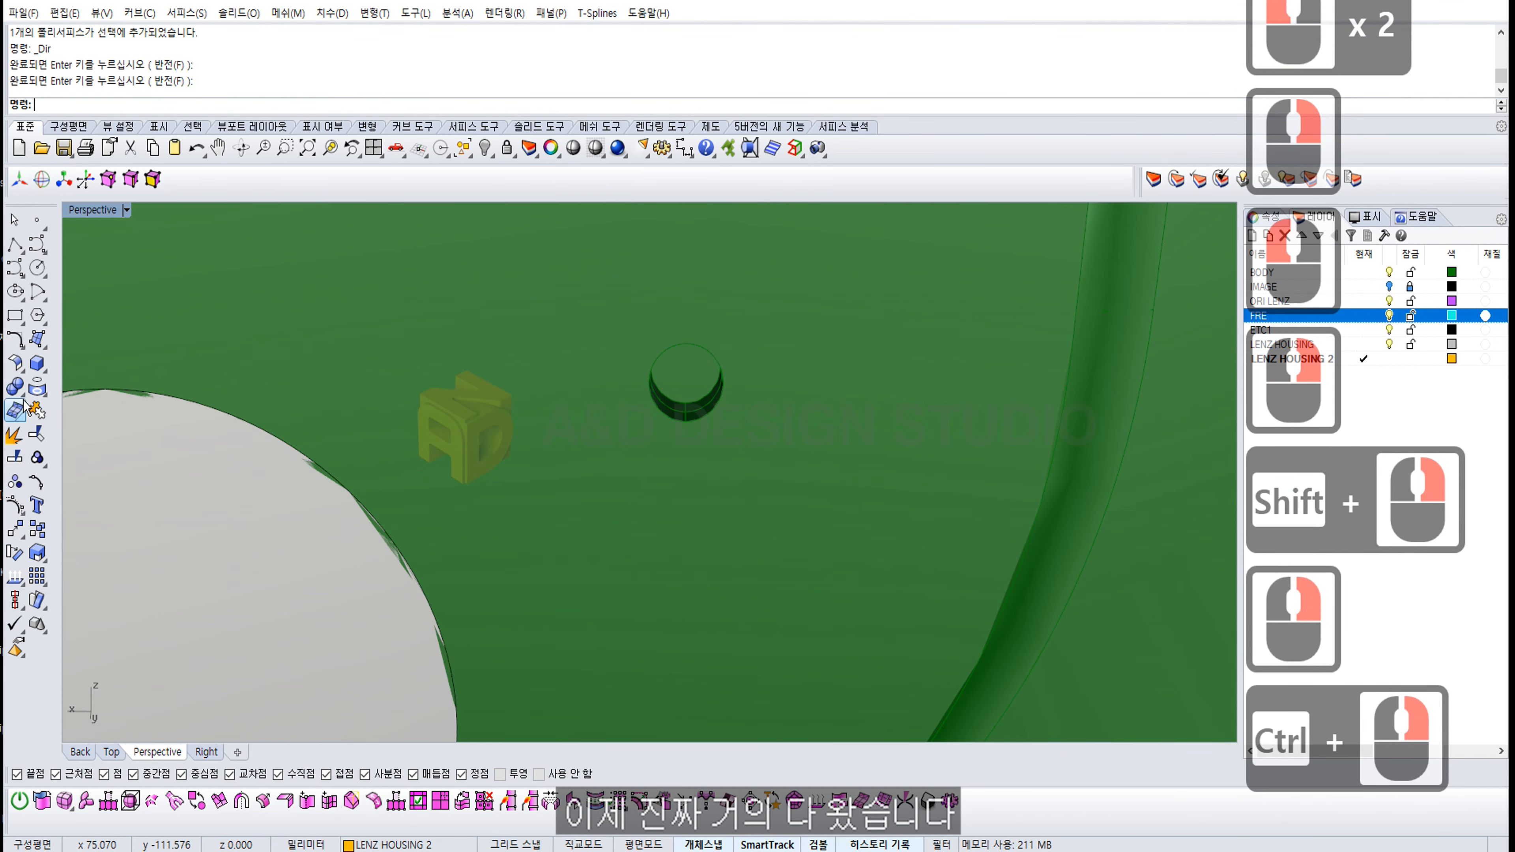
click(22, 400)
click(23, 395)
click(124, 419)
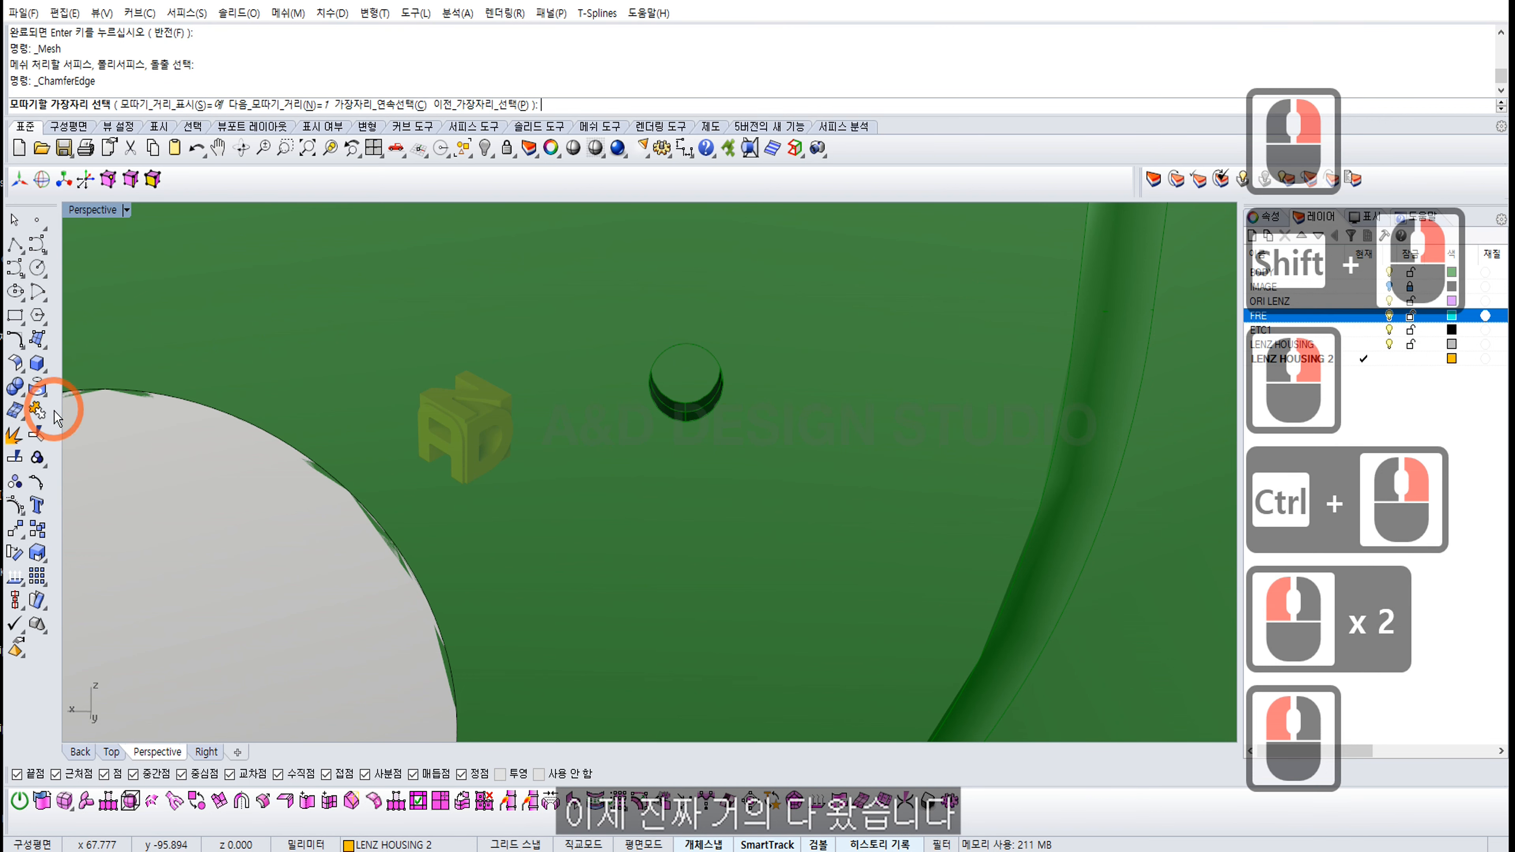
key(Escape)
Step: Fillet the microphone hole's outer edge with FilletEdge, setting the handle radius to 0.01
click(15, 387)
click(107, 420)
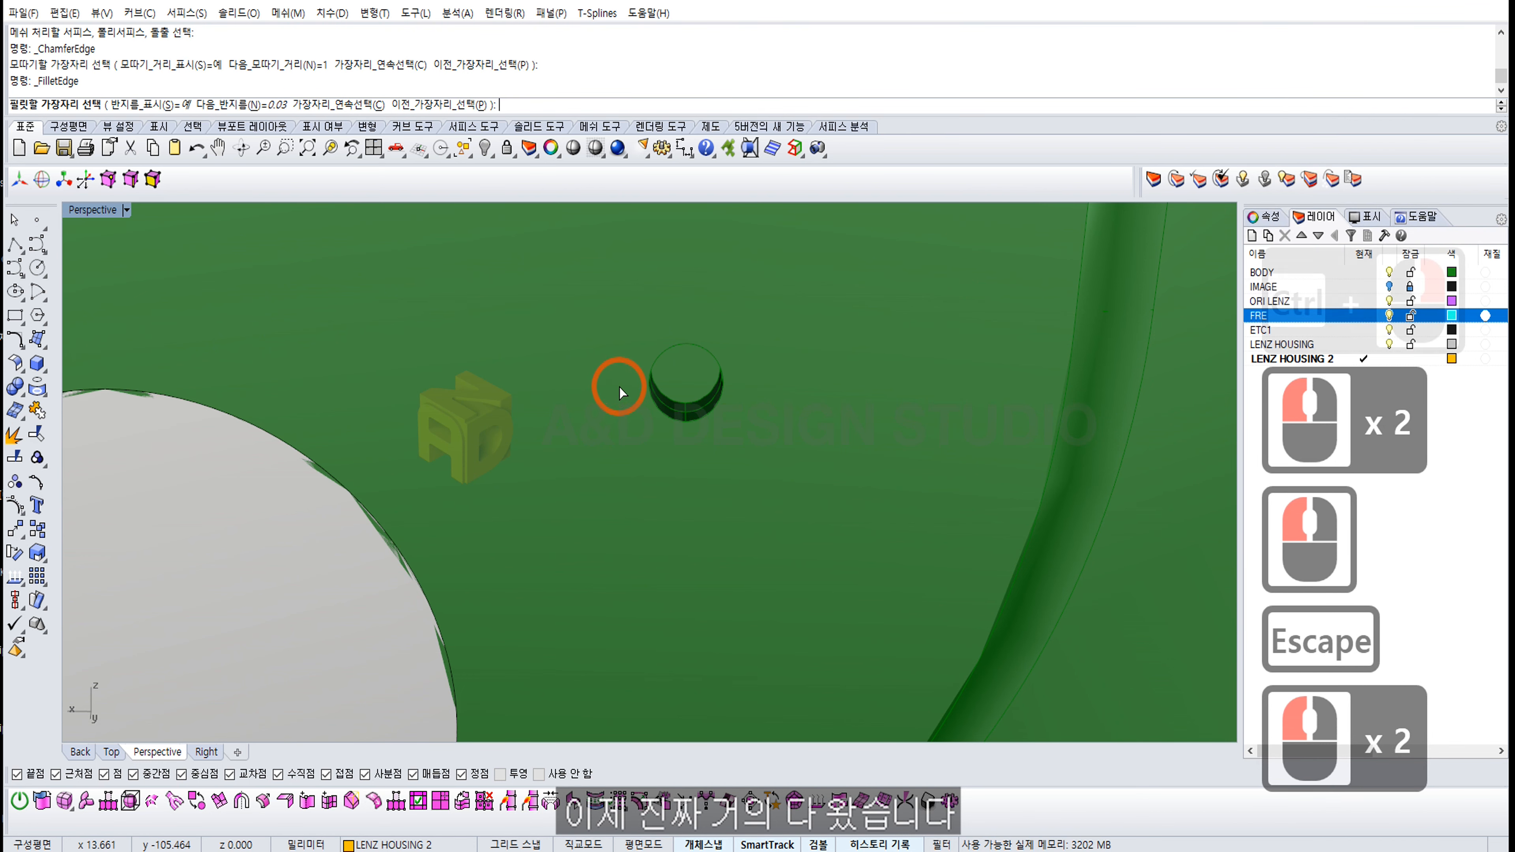
click(703, 416)
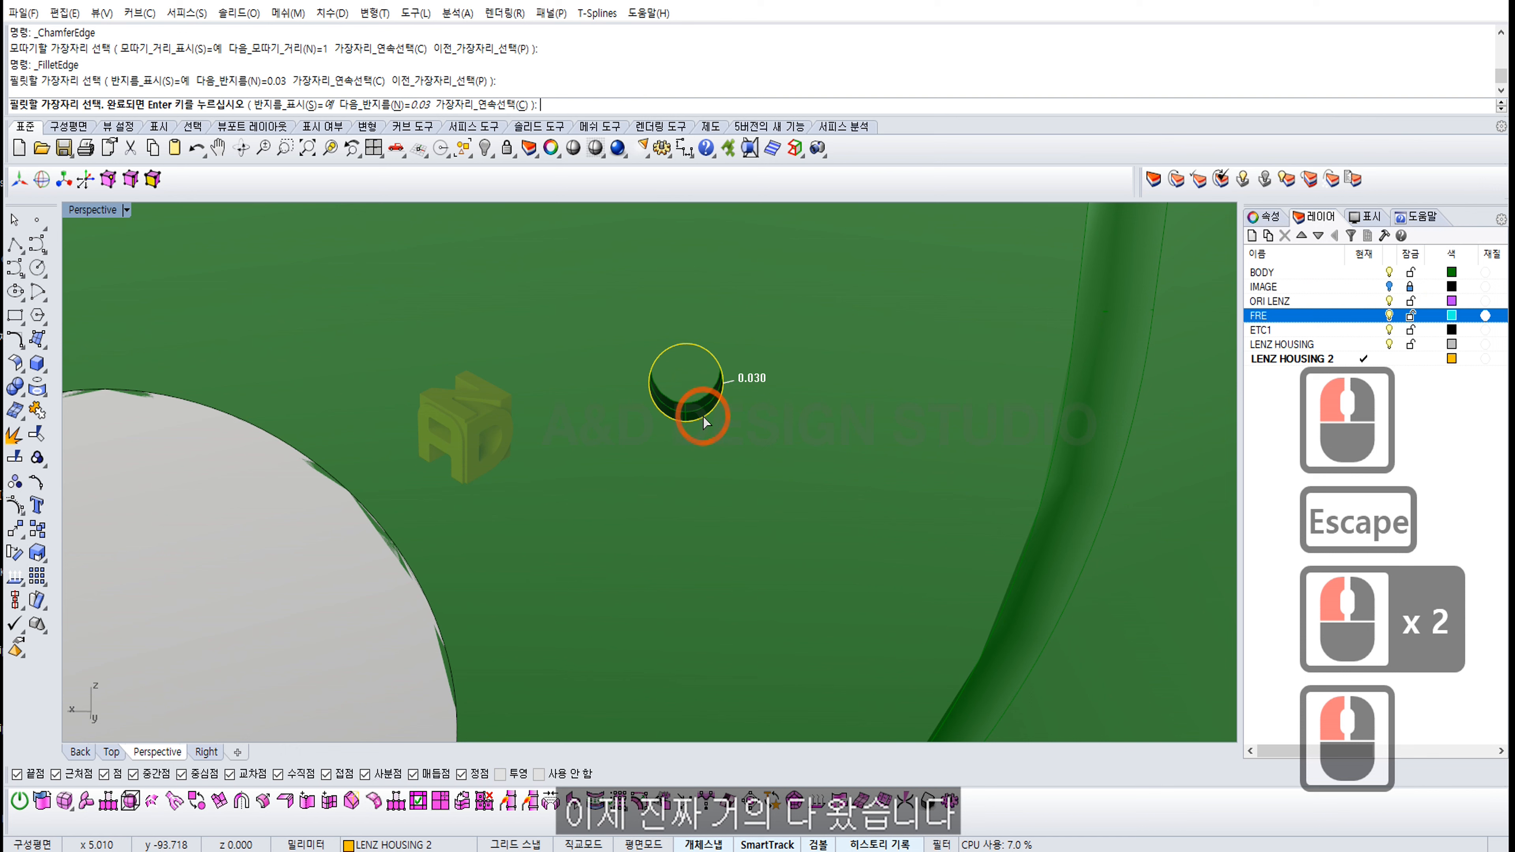
right_click(704, 416)
click(732, 387)
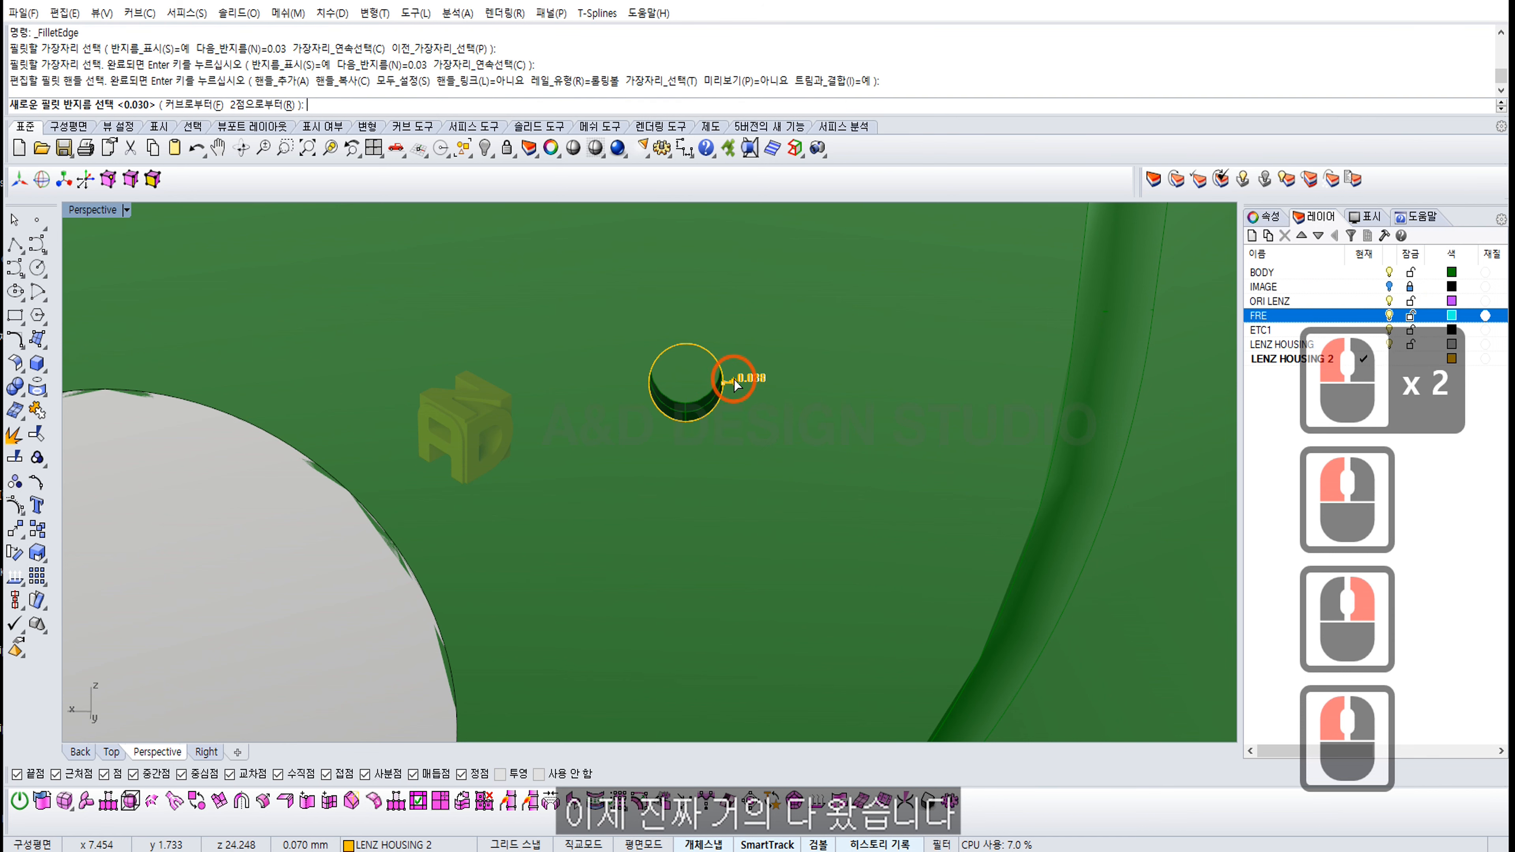
text(0.01)
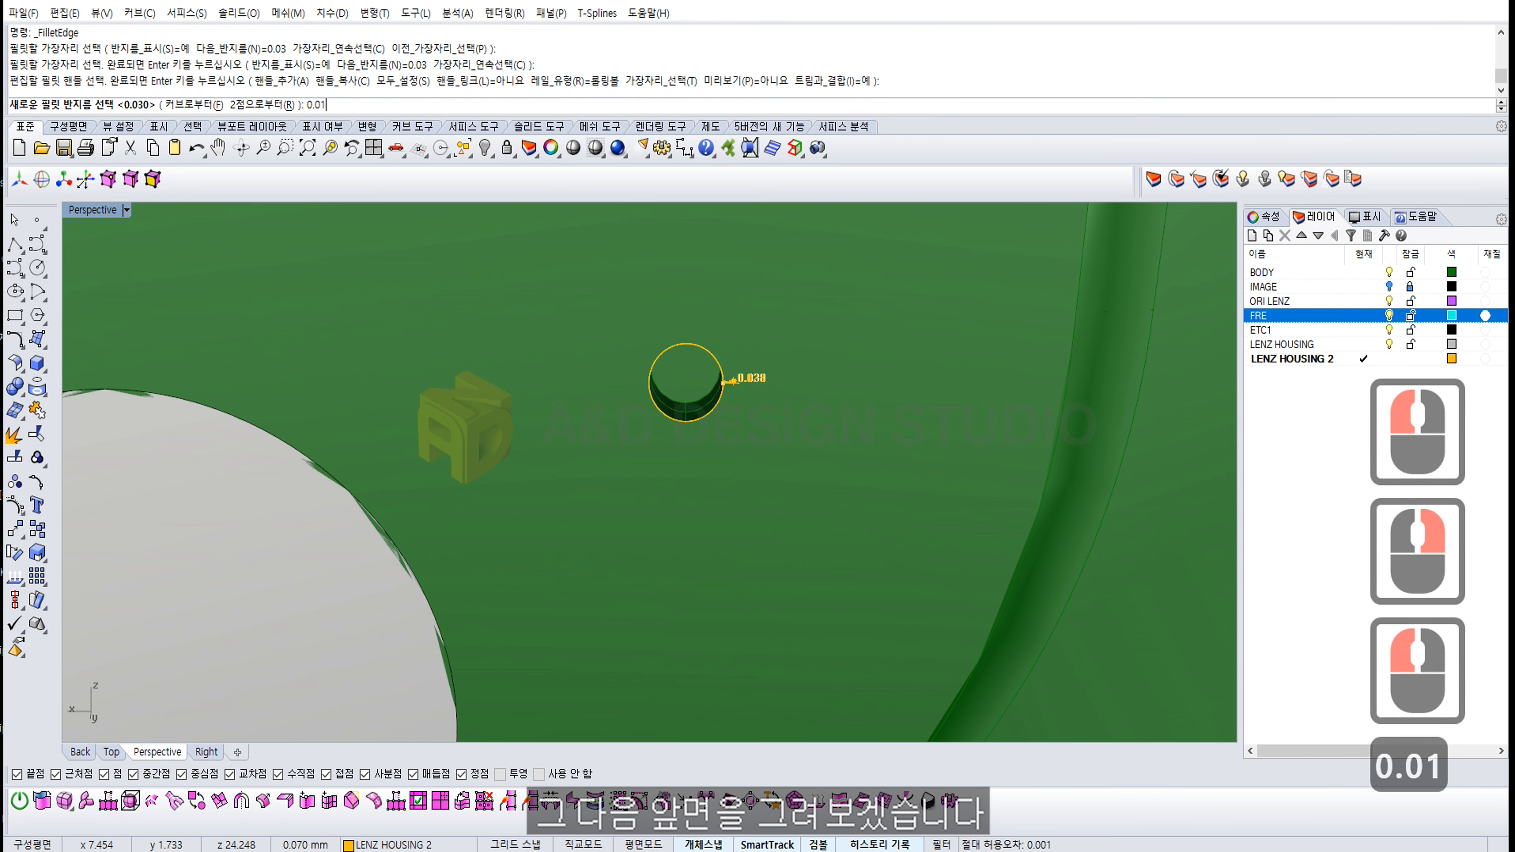
key(Return)
key(Return)
Step: Switch to the Front view and turn off the IMAGE, ORI LENZ, FRE, ETC1 and LENZ HOUSING layers
ctrl+right_drag(738, 396, 727, 338)
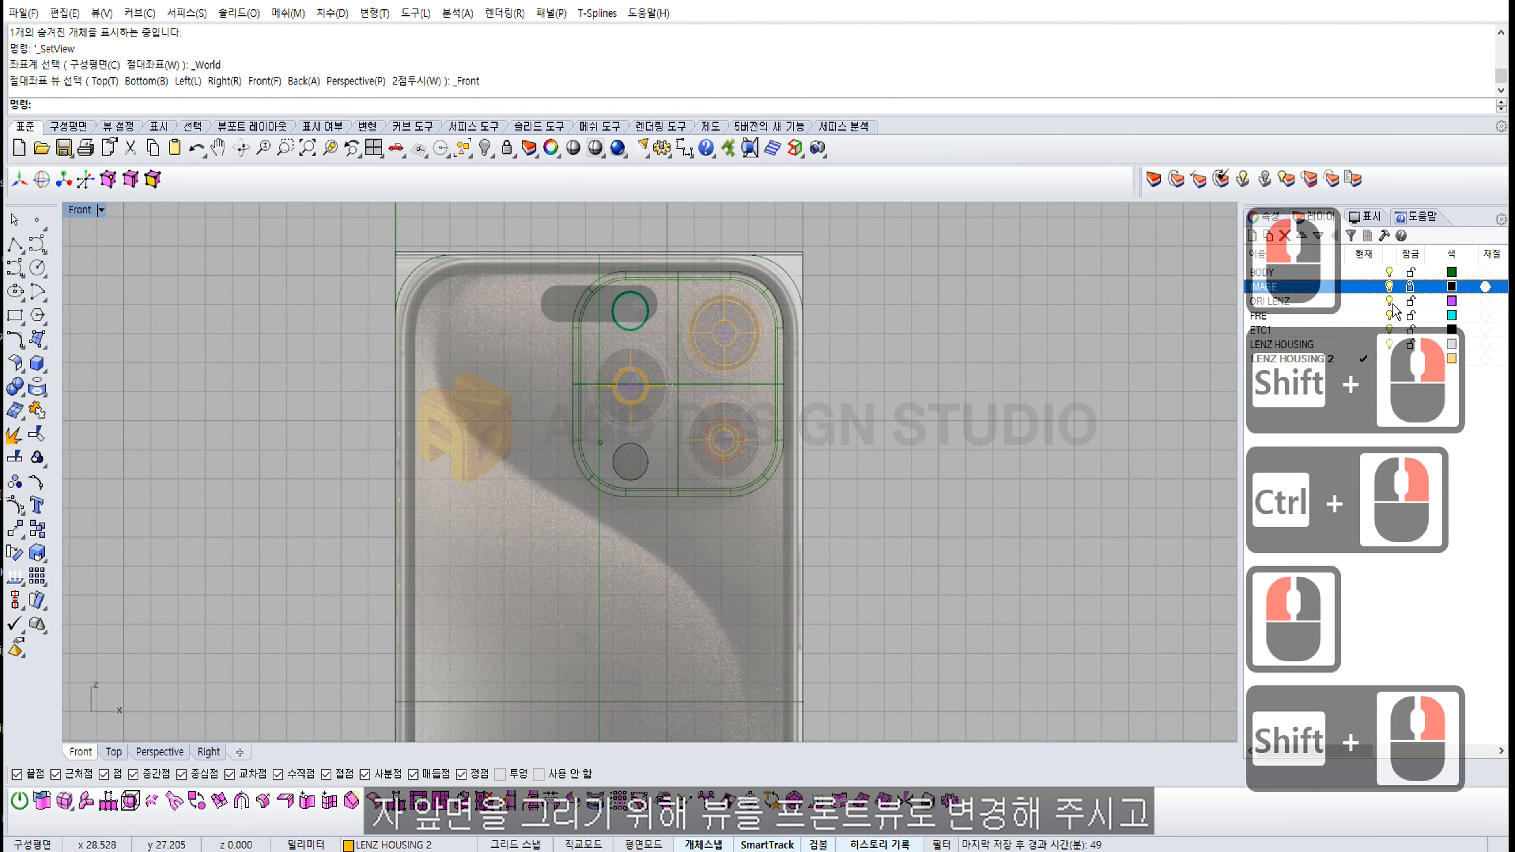
click(1389, 286)
click(1392, 302)
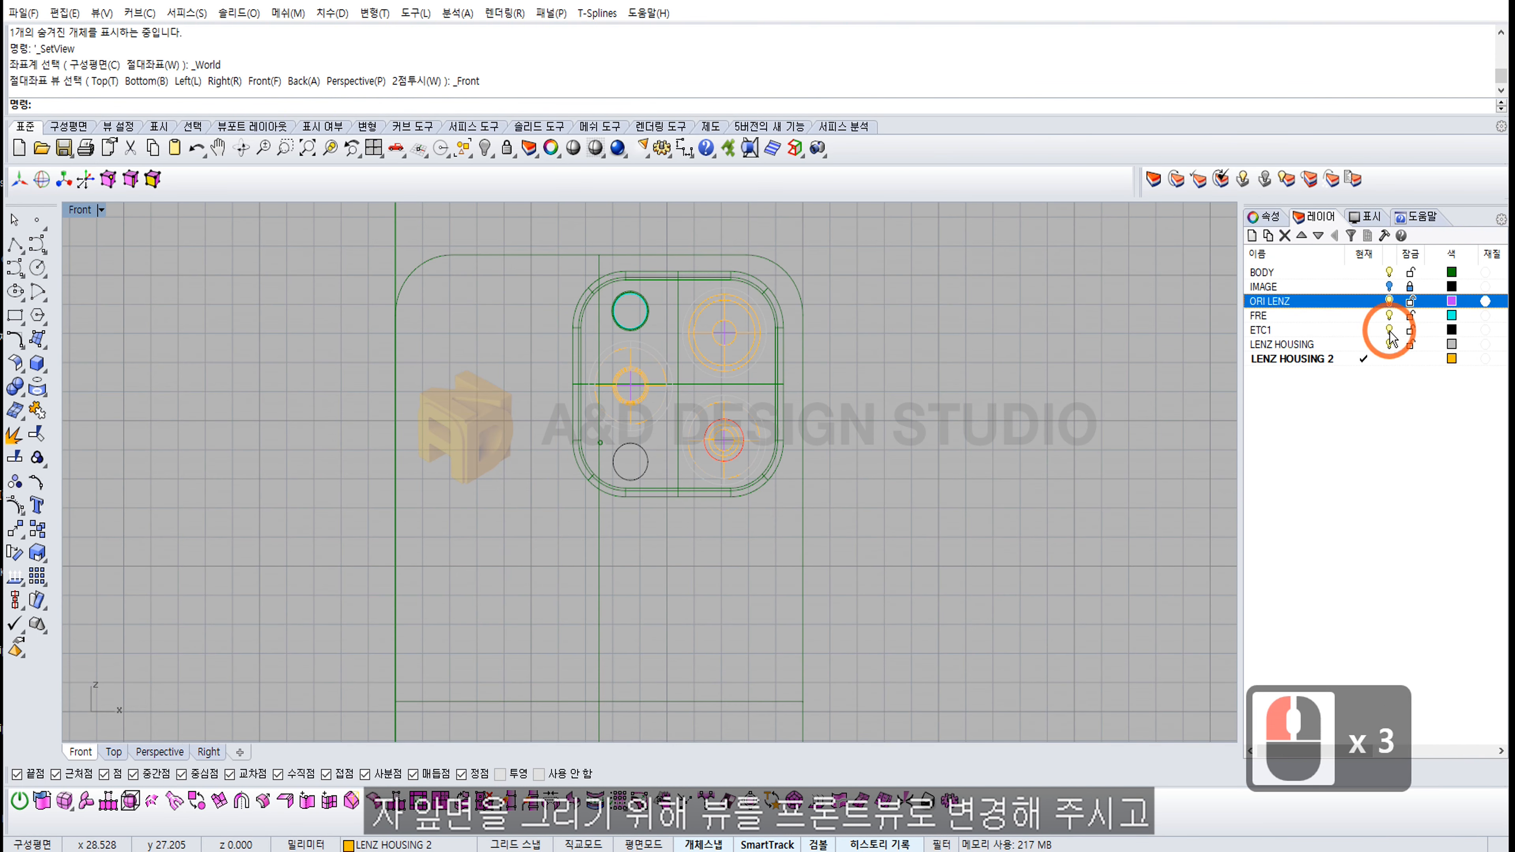
click(1390, 301)
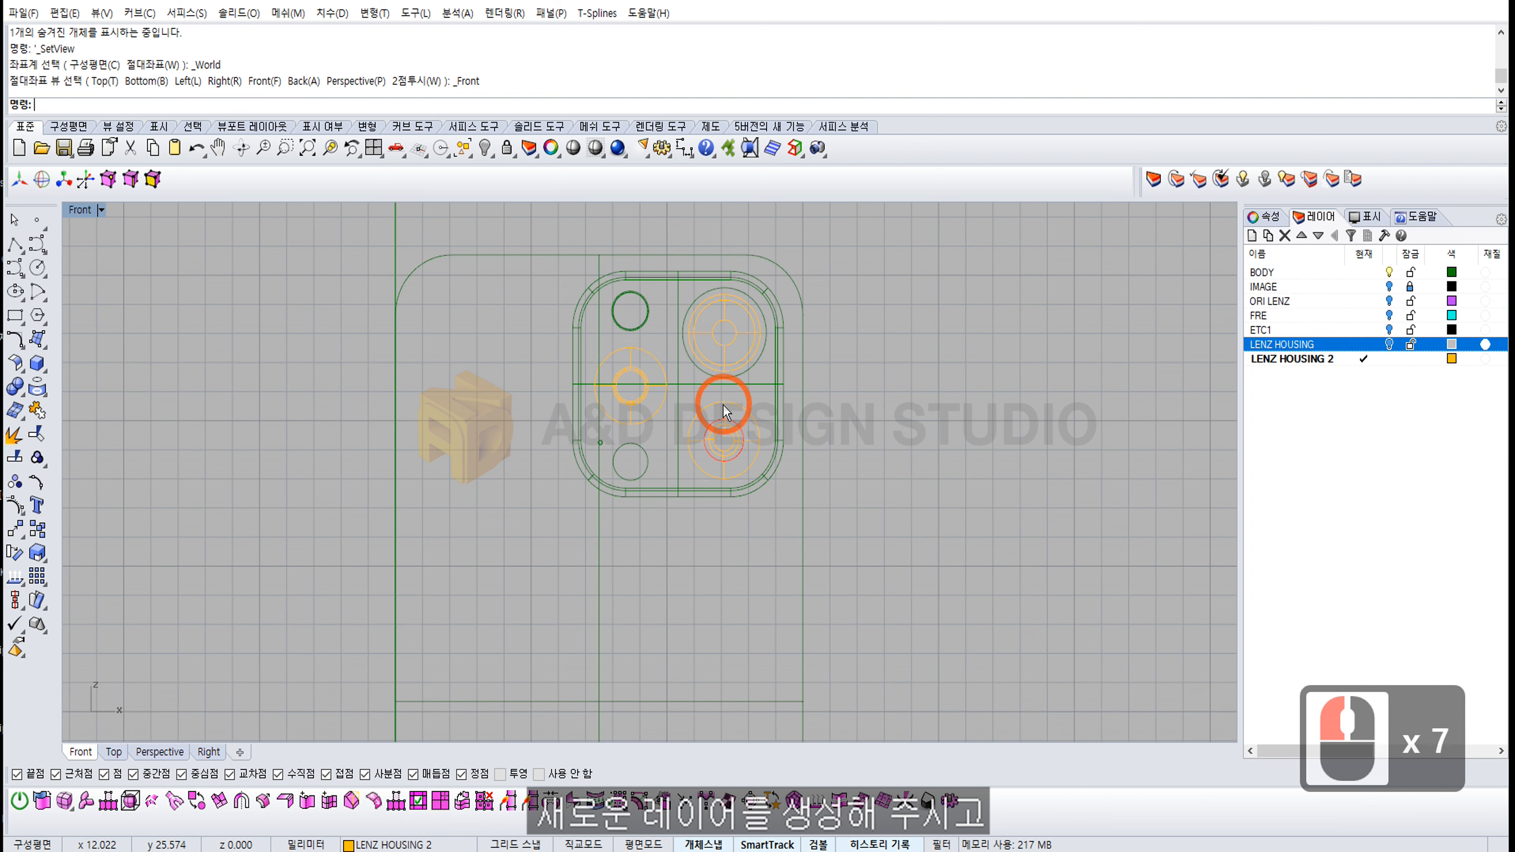
click(1346, 360)
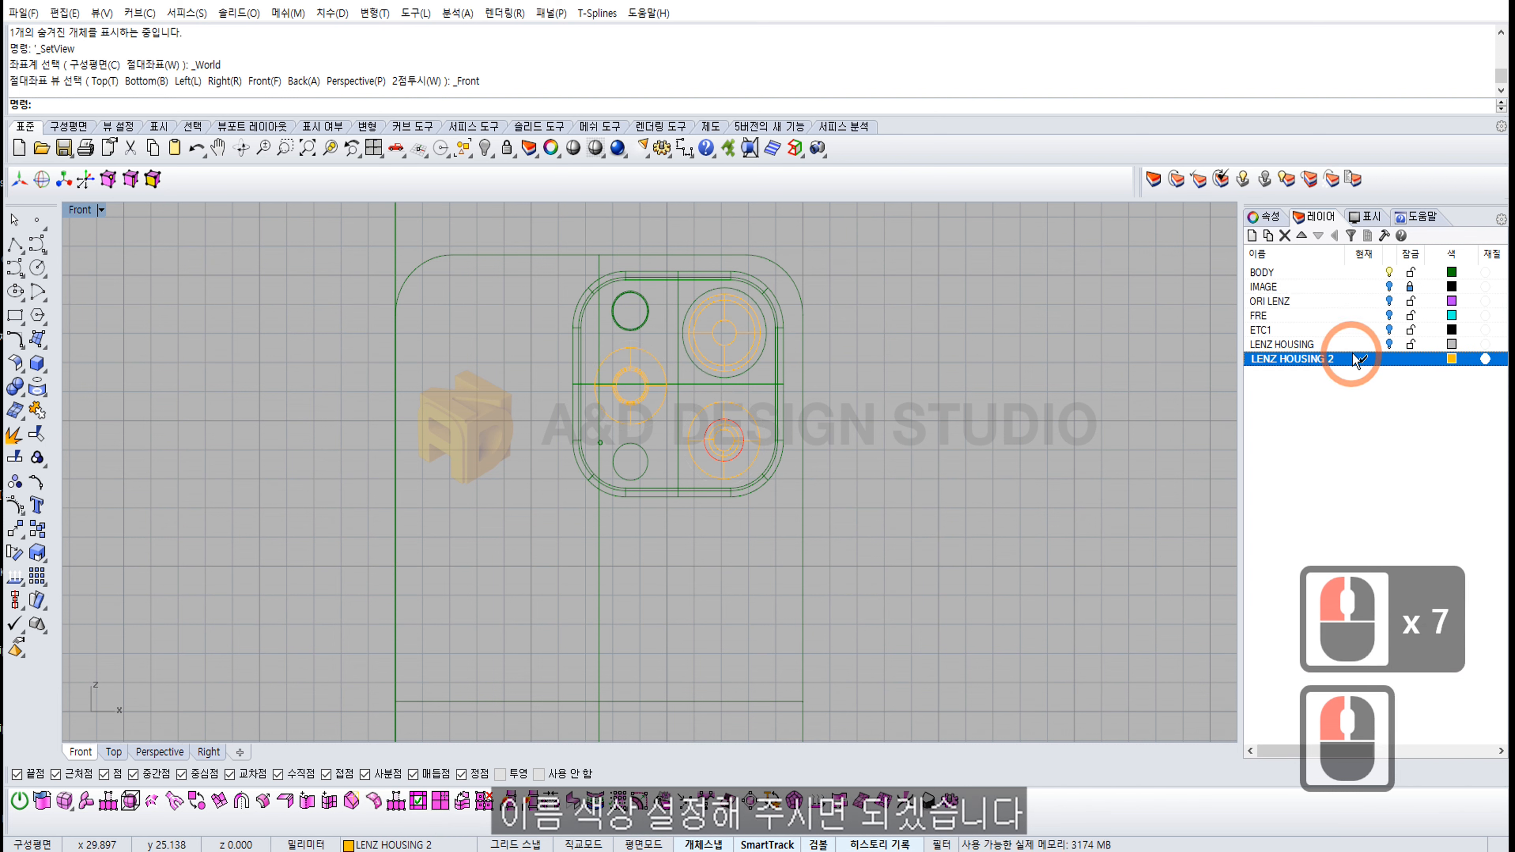
click(1364, 377)
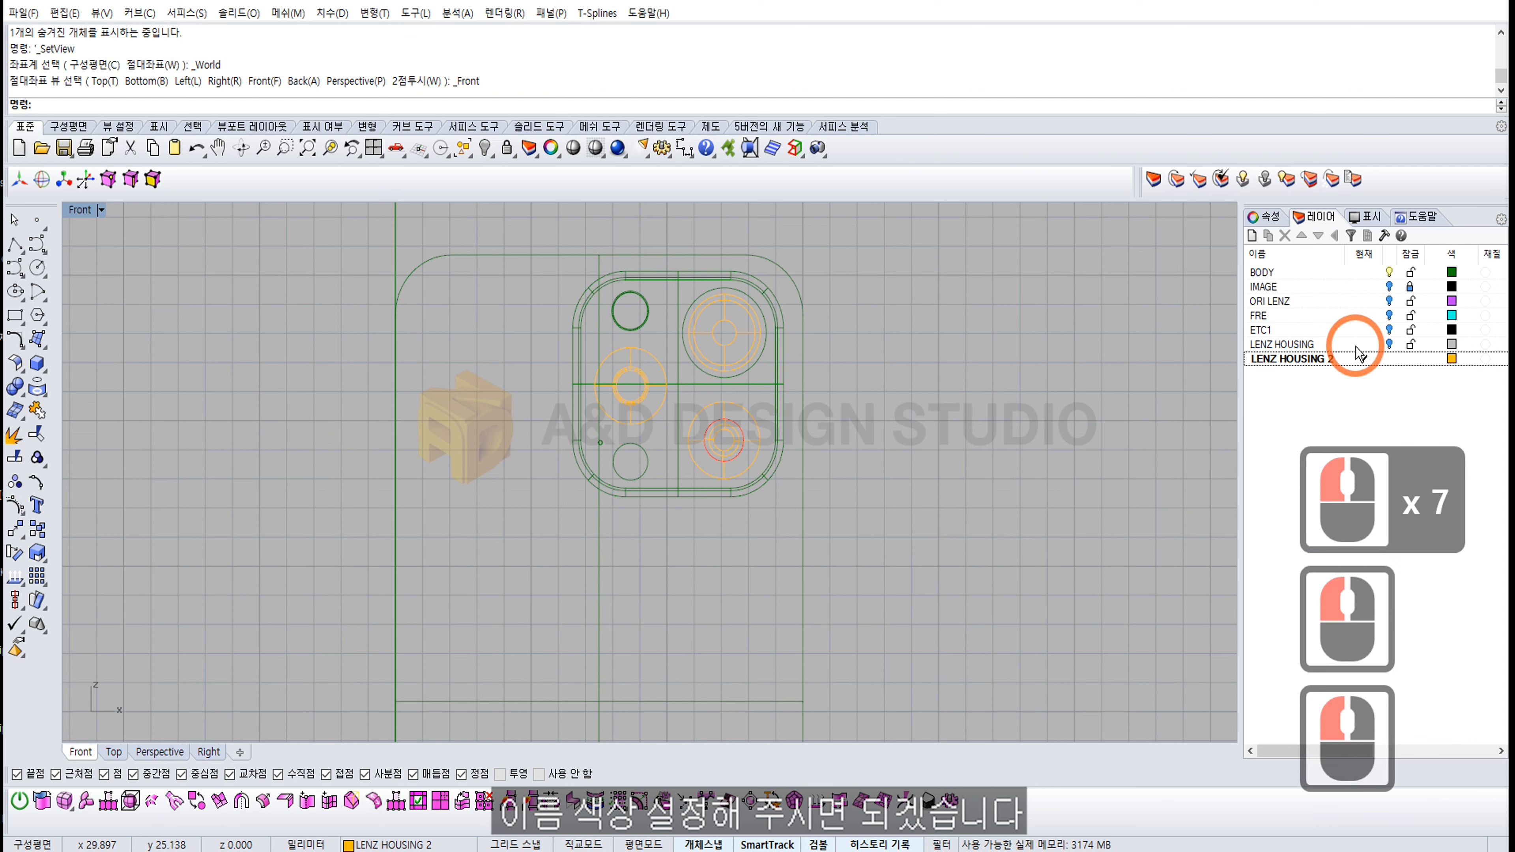
Step: Create a layer named DISPLAY, set its colour to white (흰색) and make it the current layer
click(1284, 196)
click(1252, 235)
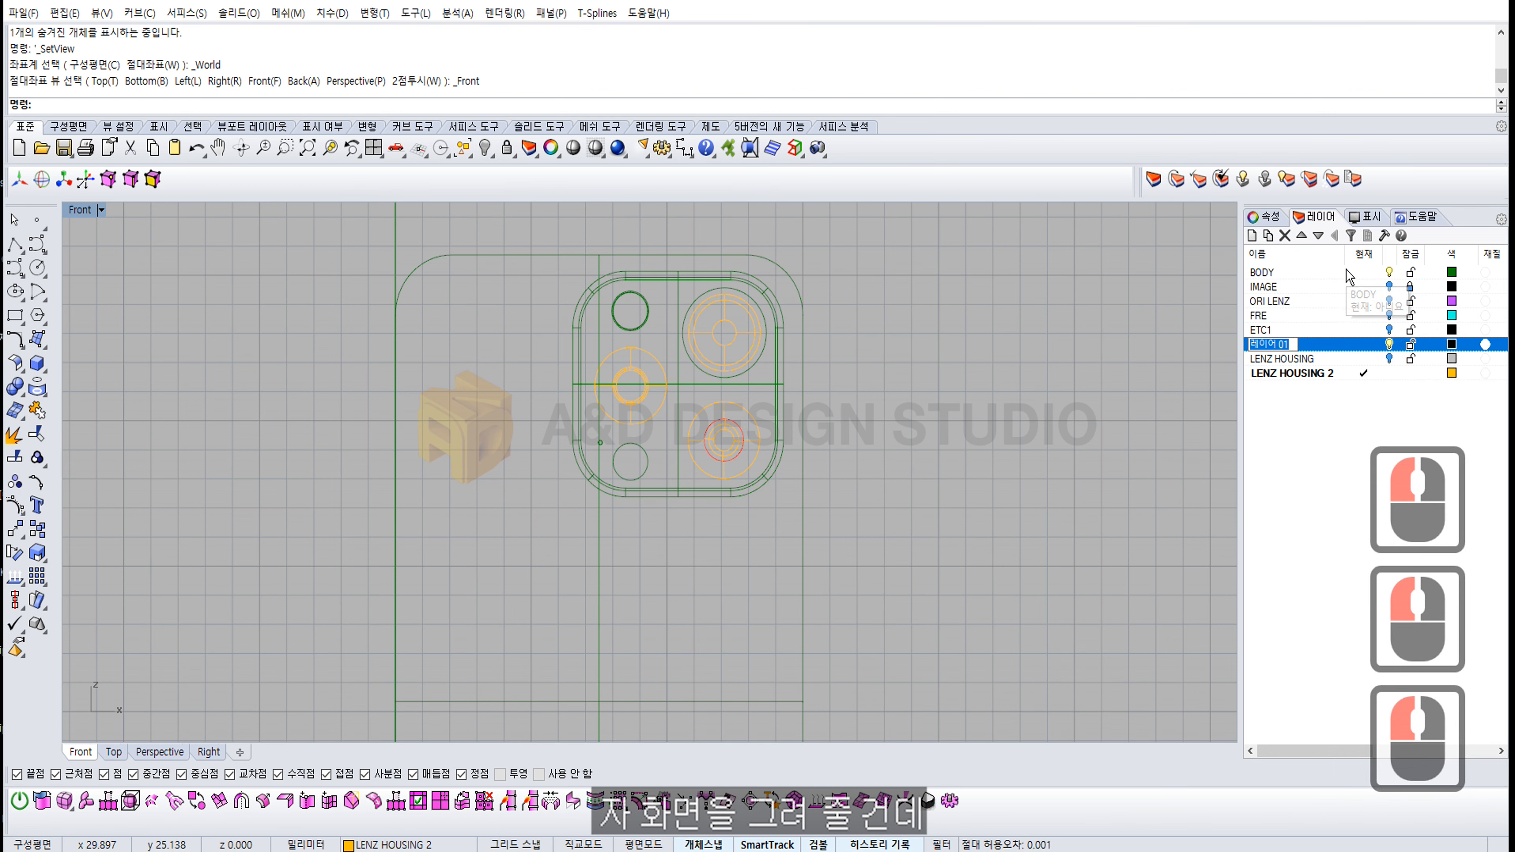
text(DISPLAY)
key(Return)
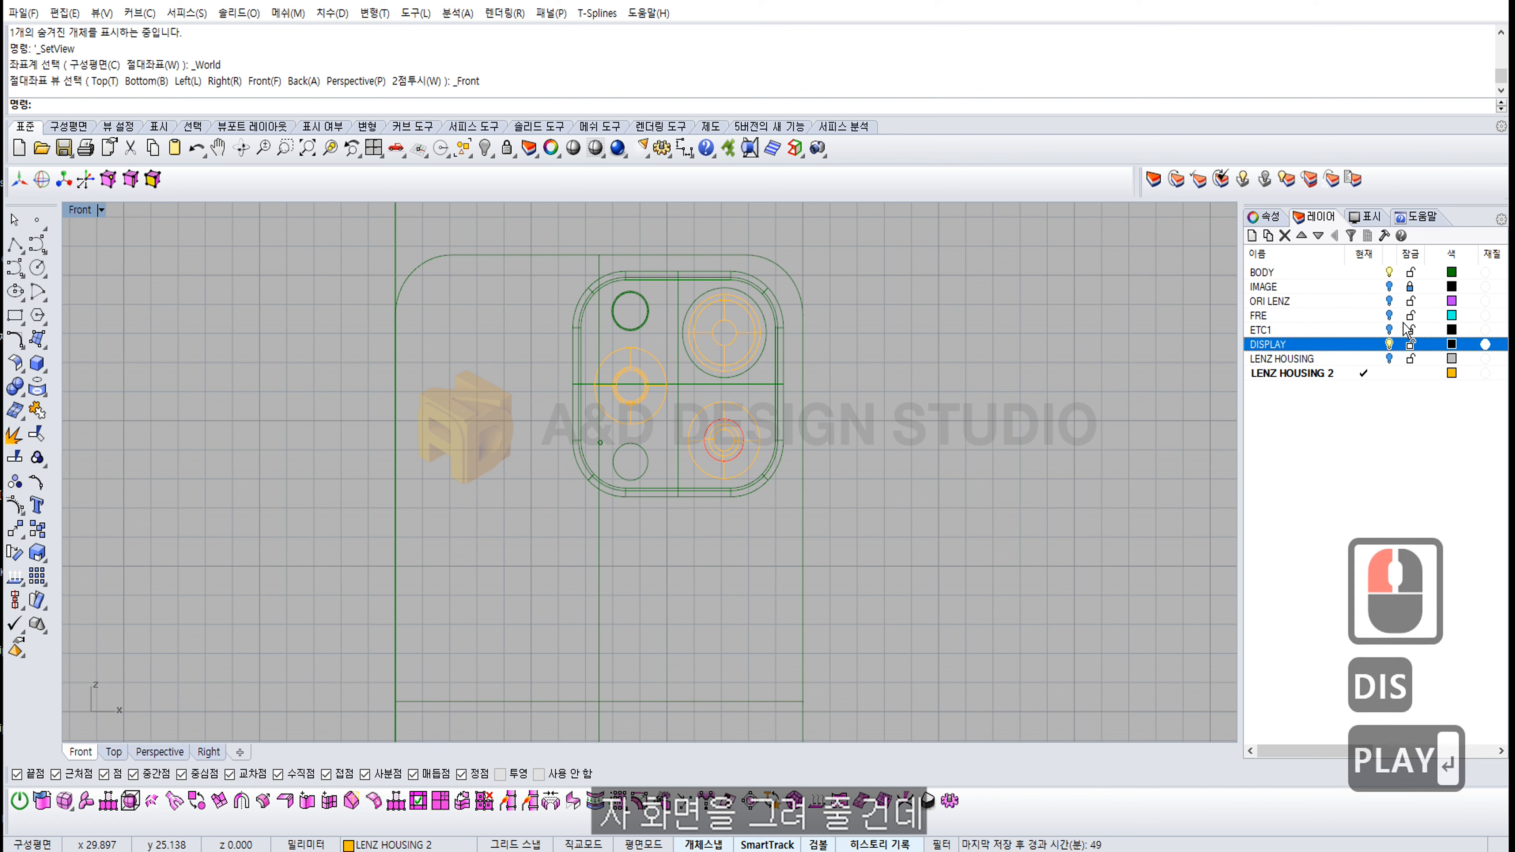
double_click(1451, 344)
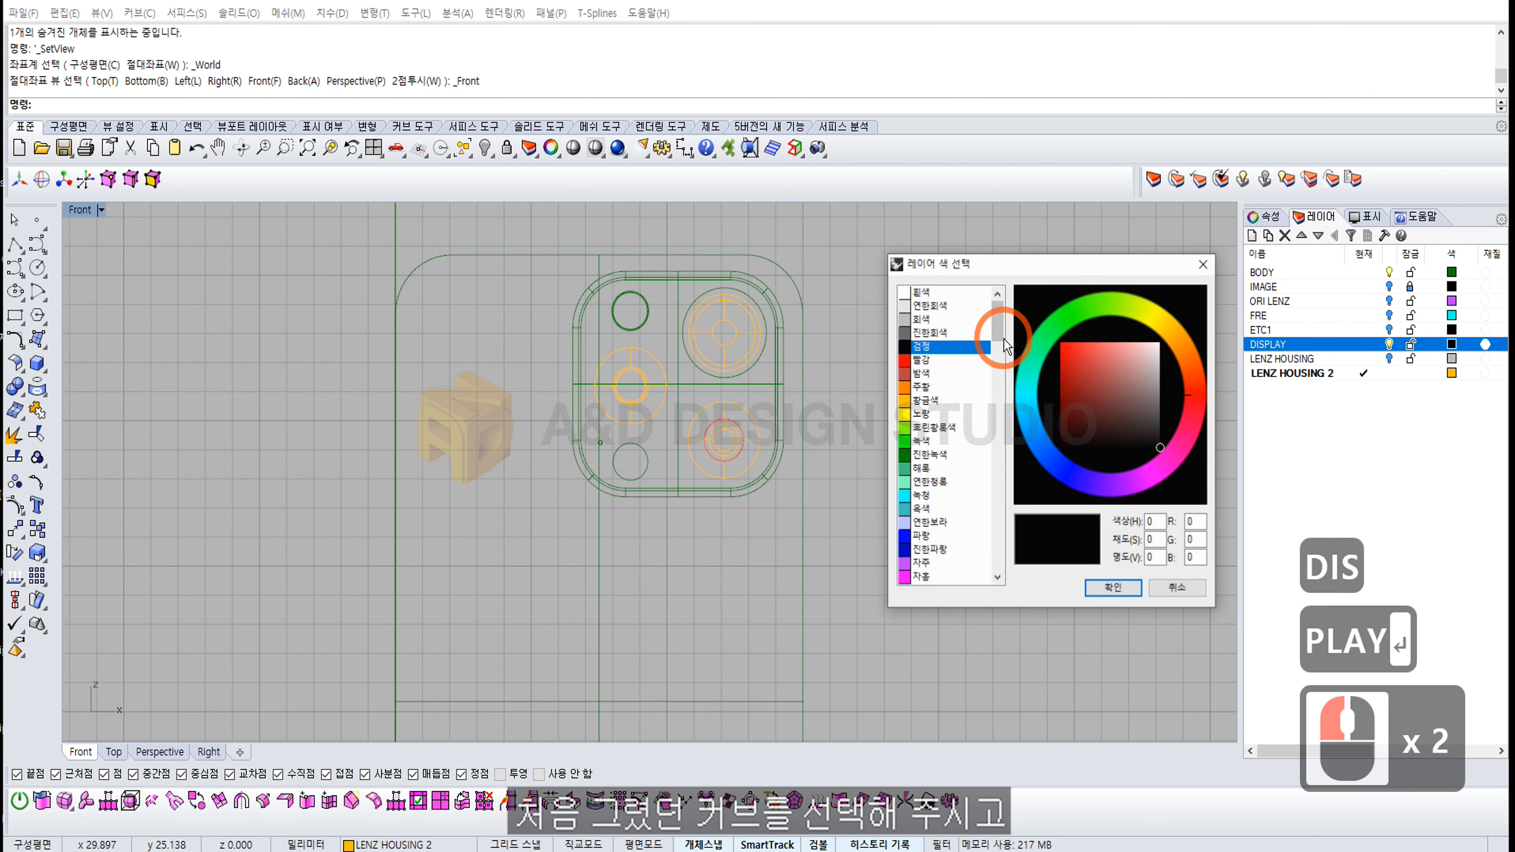
double_click(921, 292)
click(1295, 412)
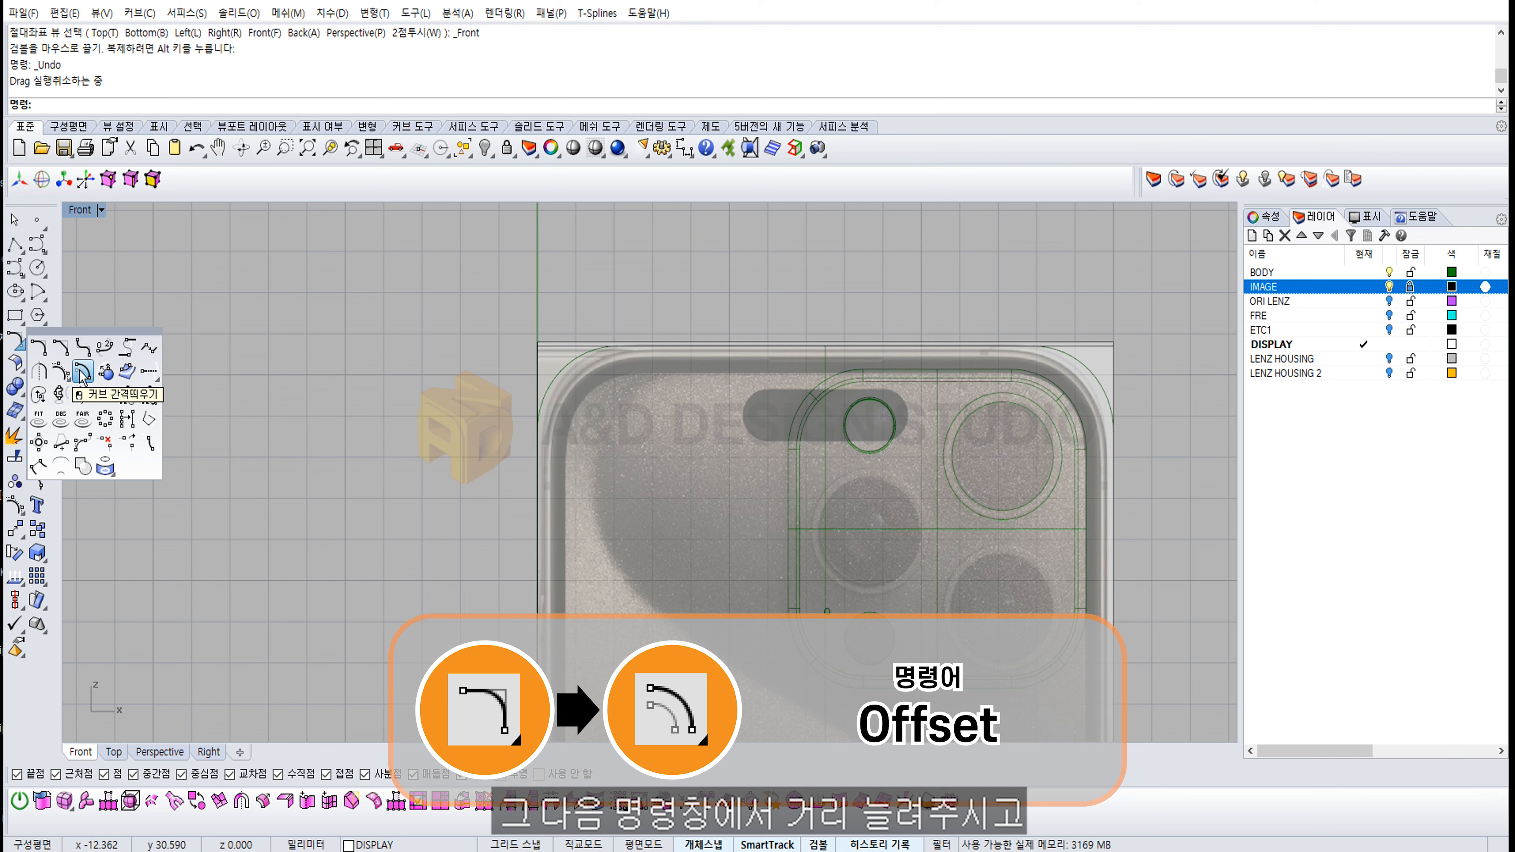
Step: Start Offset on the phone's outer outline curve and set the distance to 0.5
click(84, 375)
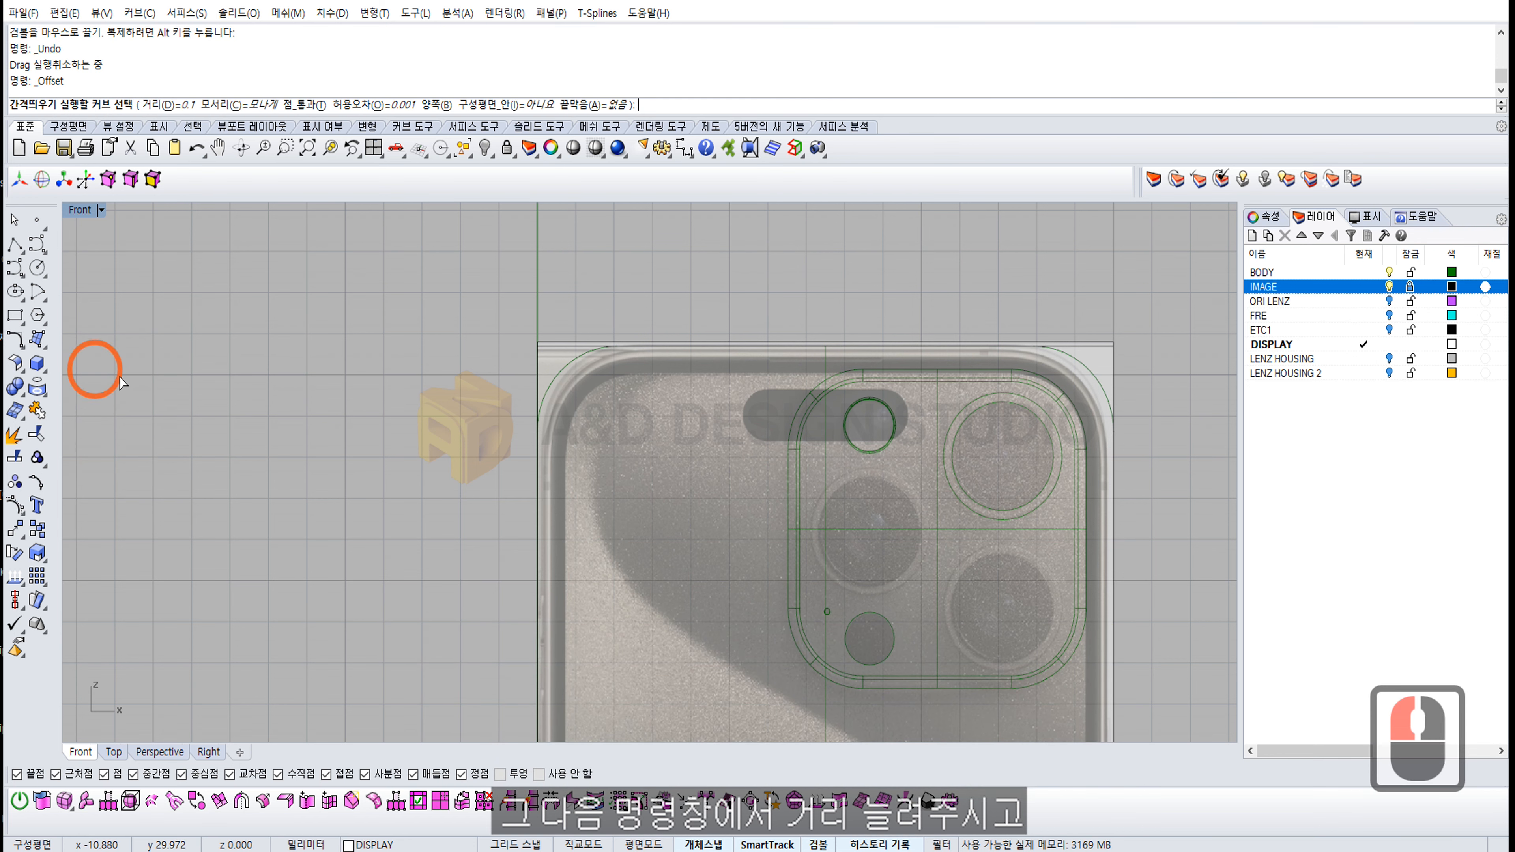
click(562, 372)
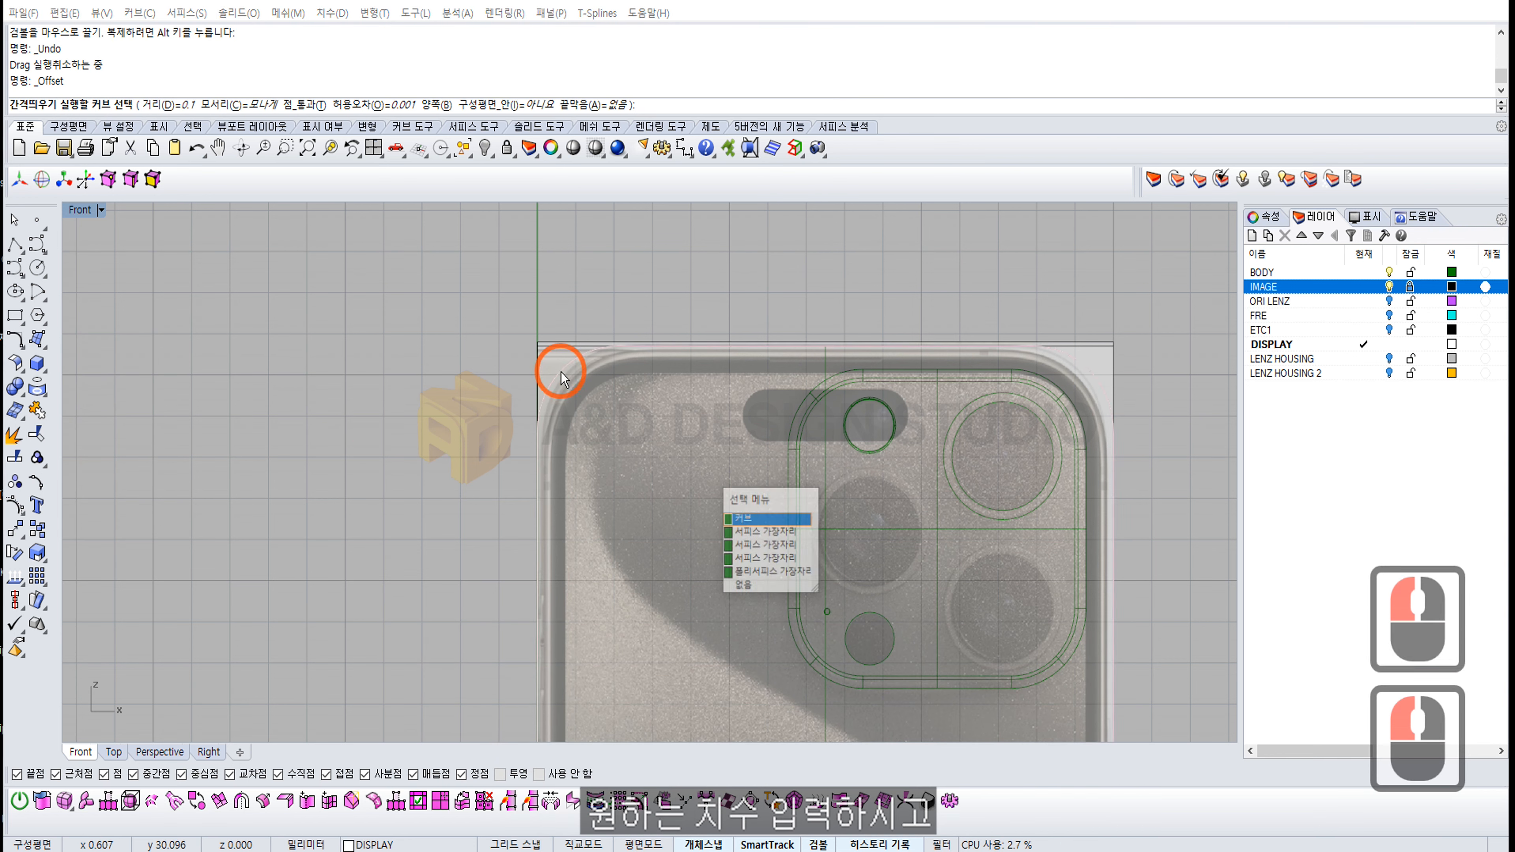
key(Return)
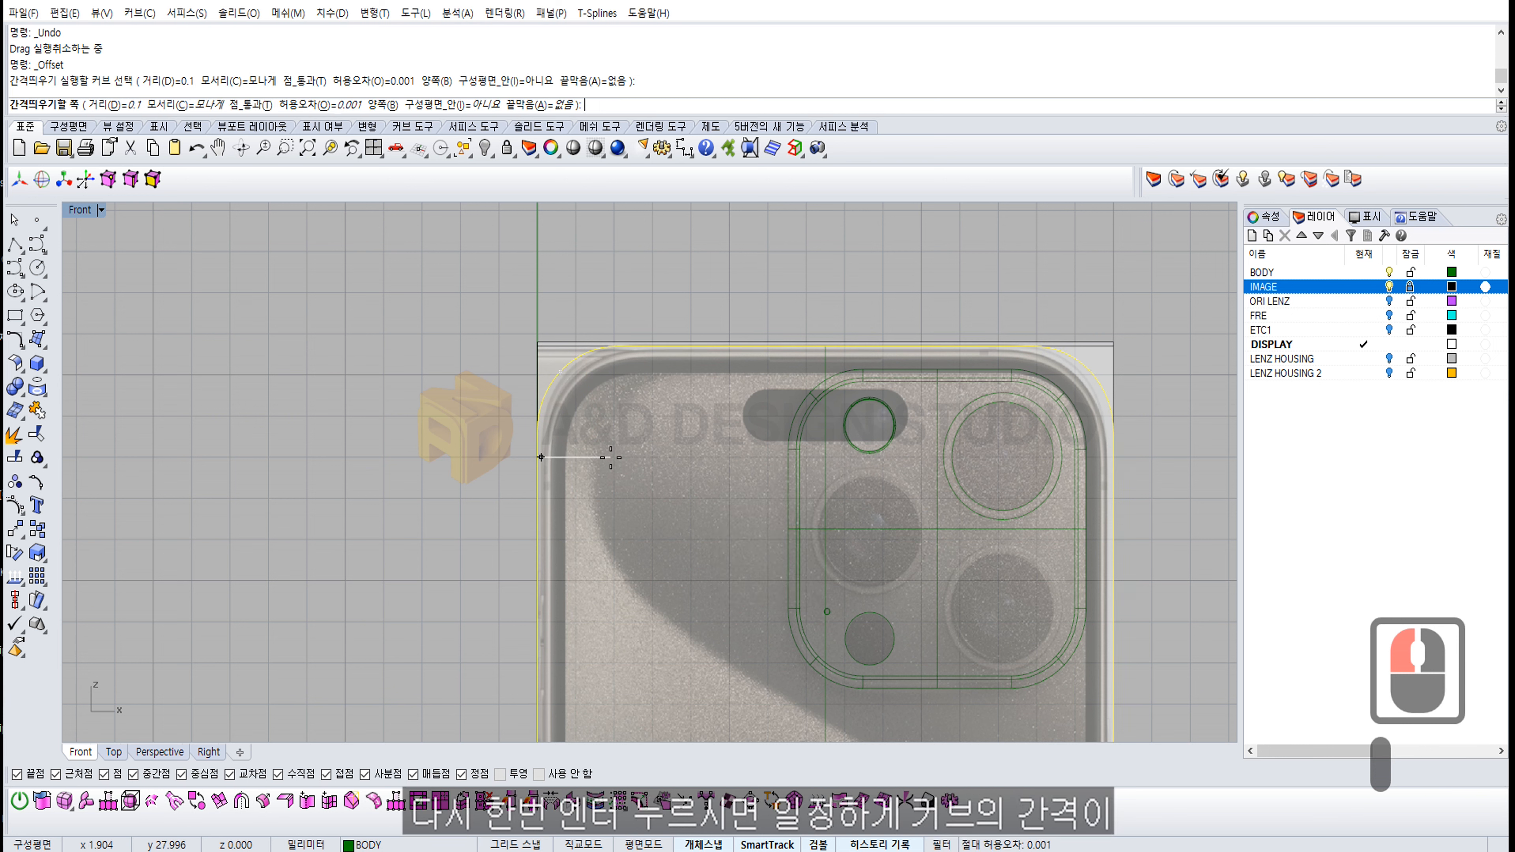
click(123, 106)
text(0.5)
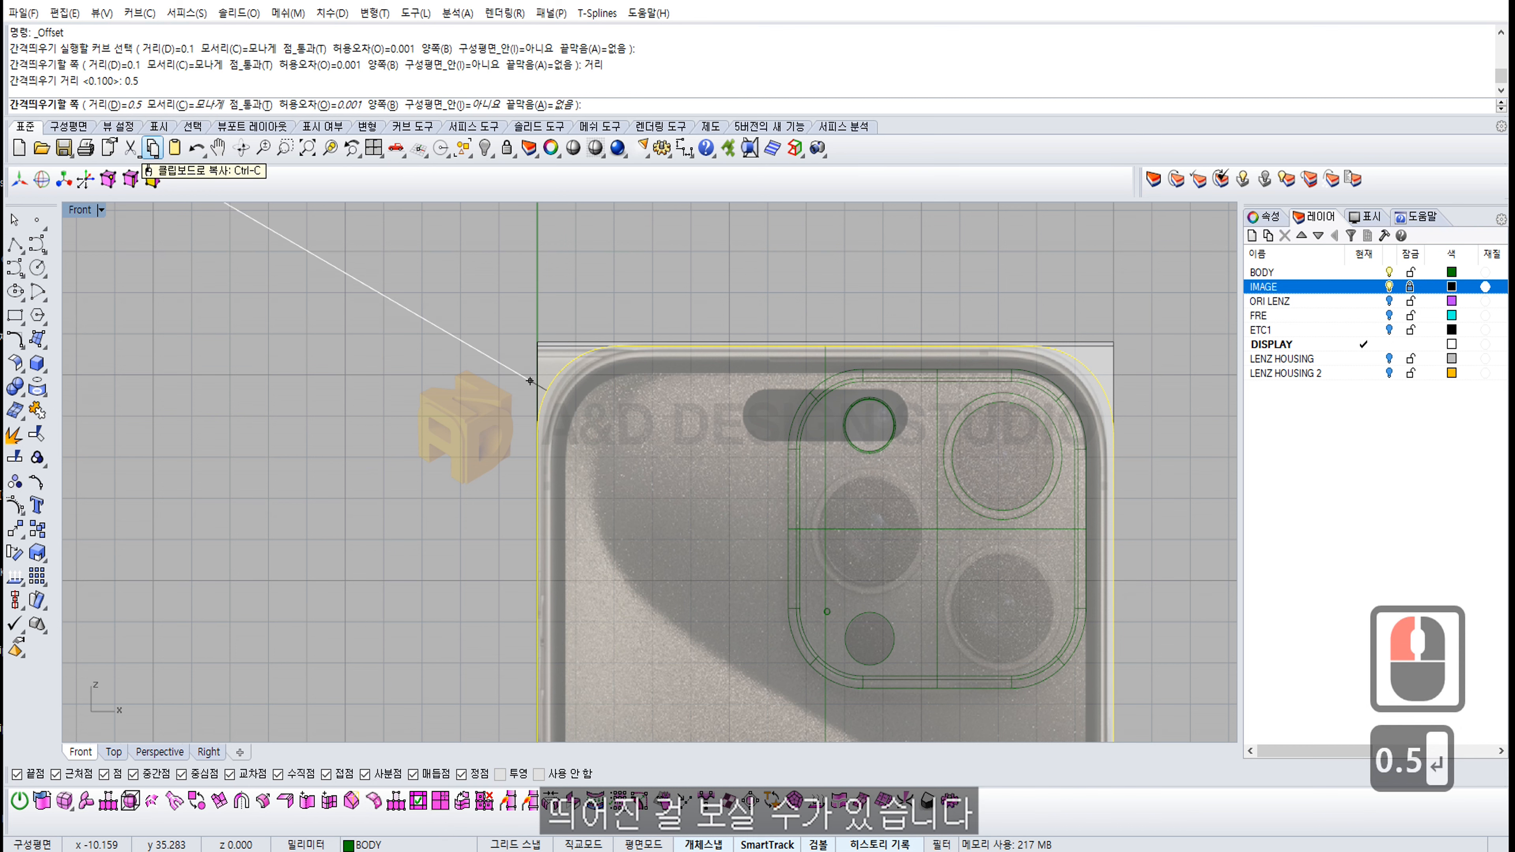
key(Return)
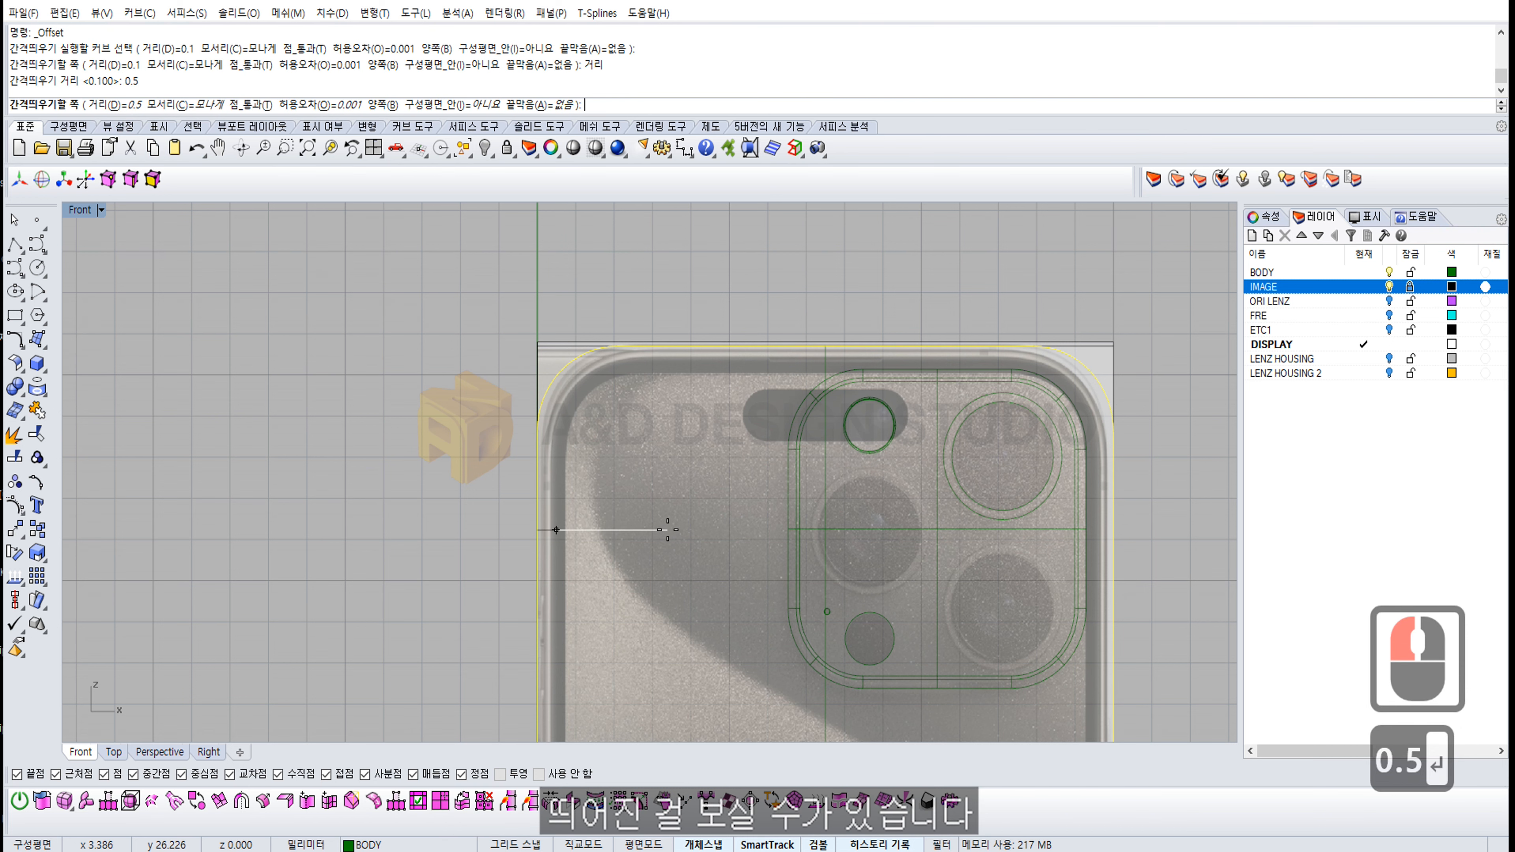
Step: Set the outline curve's offset distance to 0.3 and place the new curve inside the phone outline
ctrl+right_drag(635, 543, 693, 448)
click(119, 105)
text(0.3)
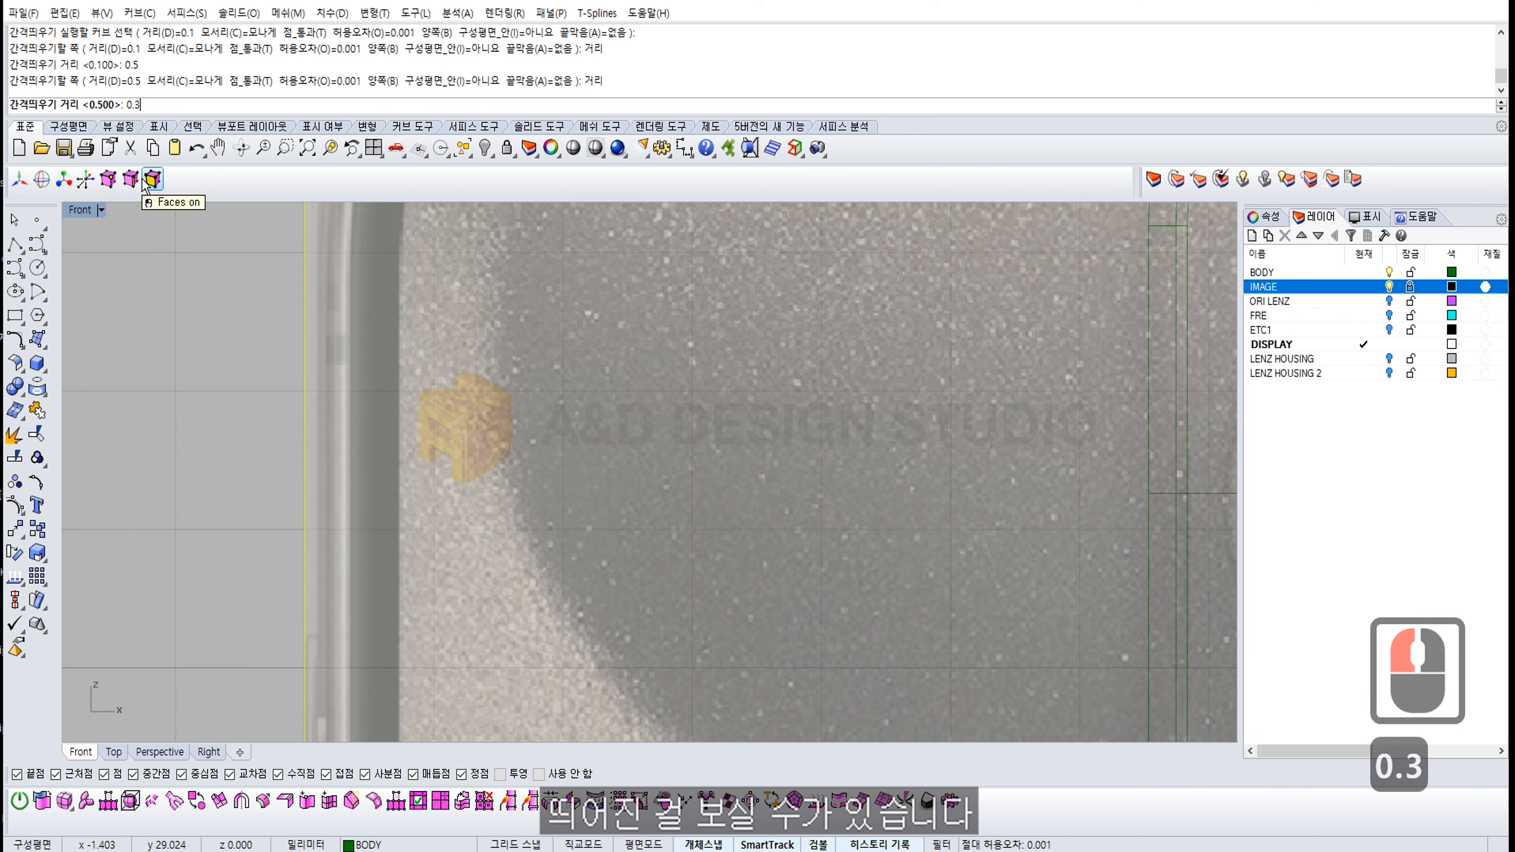
key(Return)
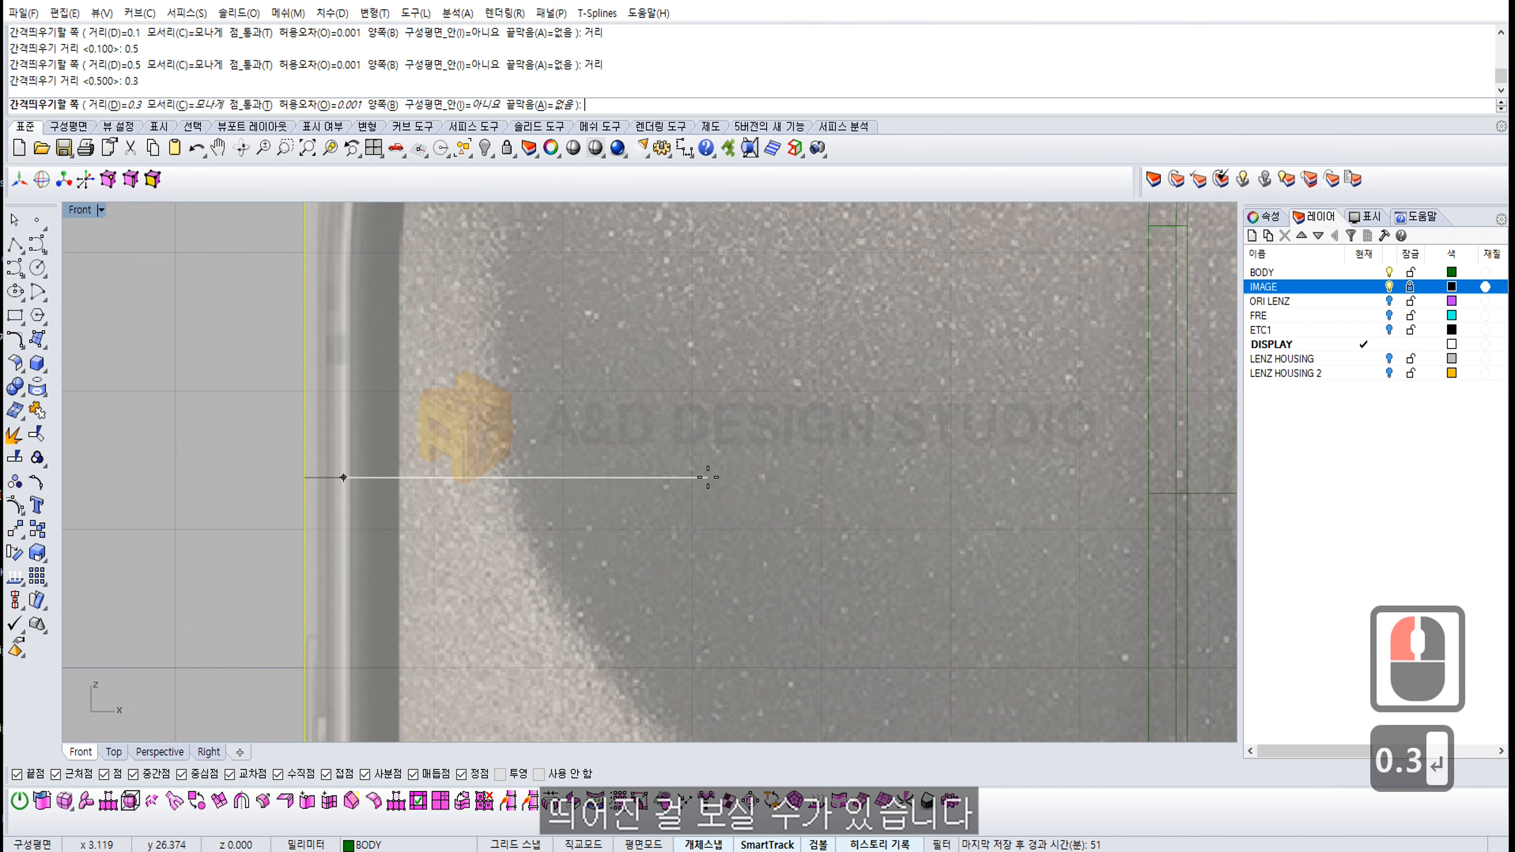
ctrl+right_drag(709, 476, 762, 498)
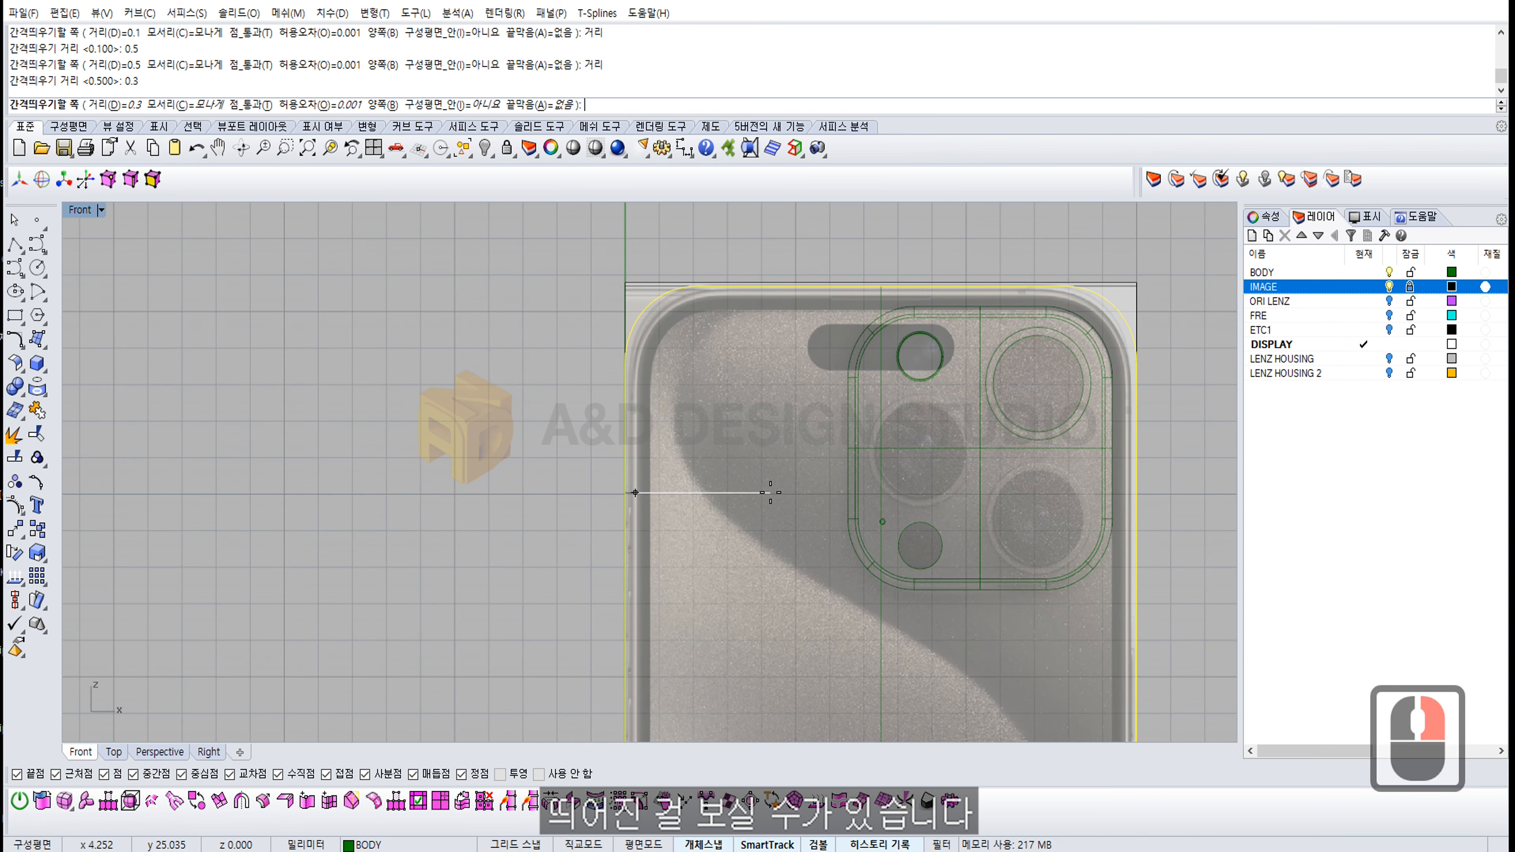
click(770, 493)
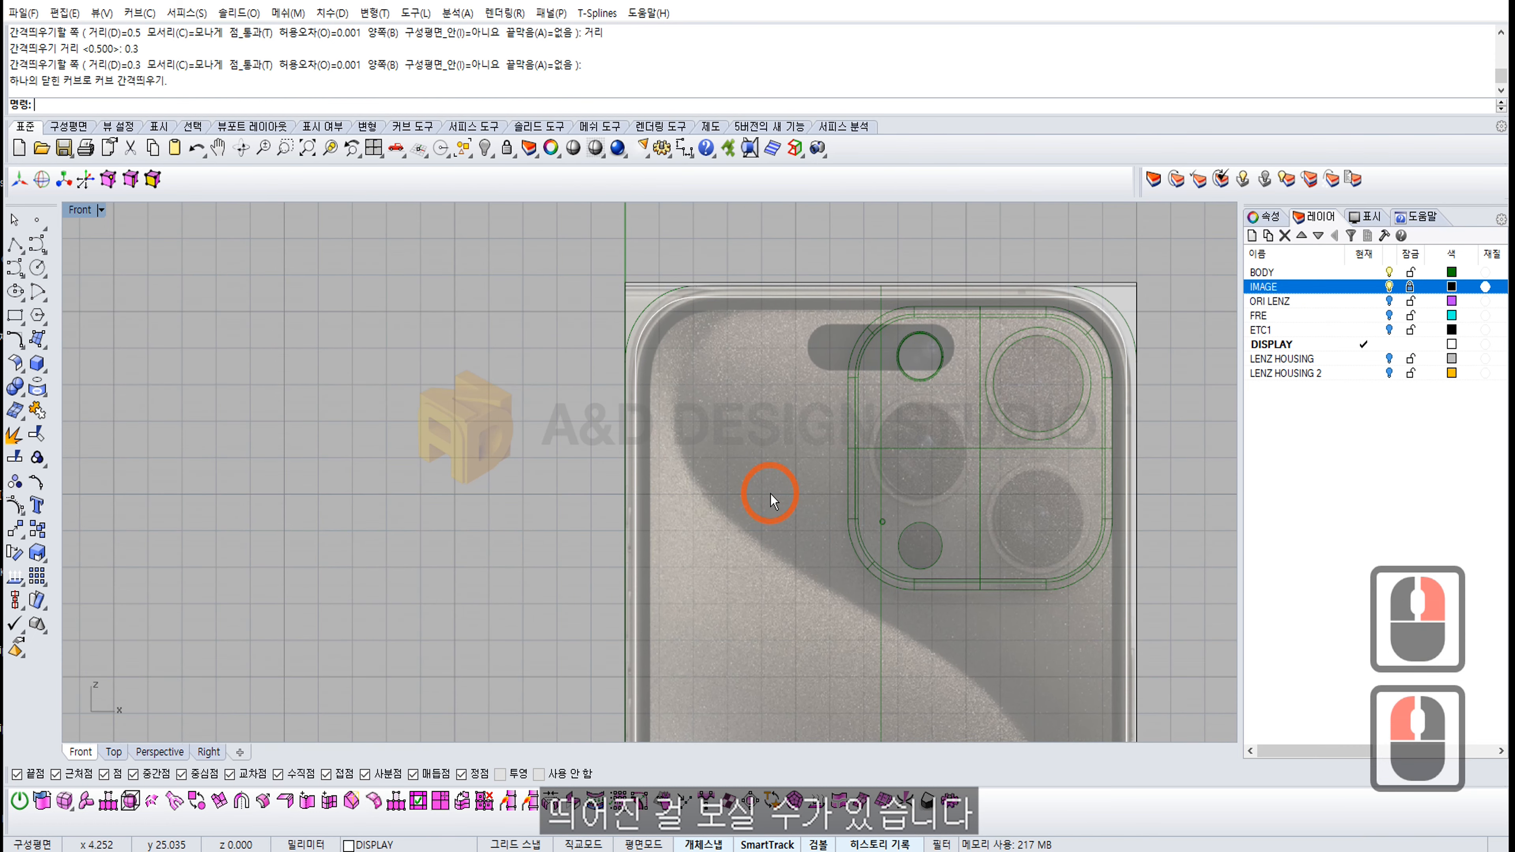
Step: Select the offset outline curve and extrude it to both sides through the phone body as a cutting surface
click(578, 467)
click(639, 407)
ctrl+right_drag(641, 410, 672, 311)
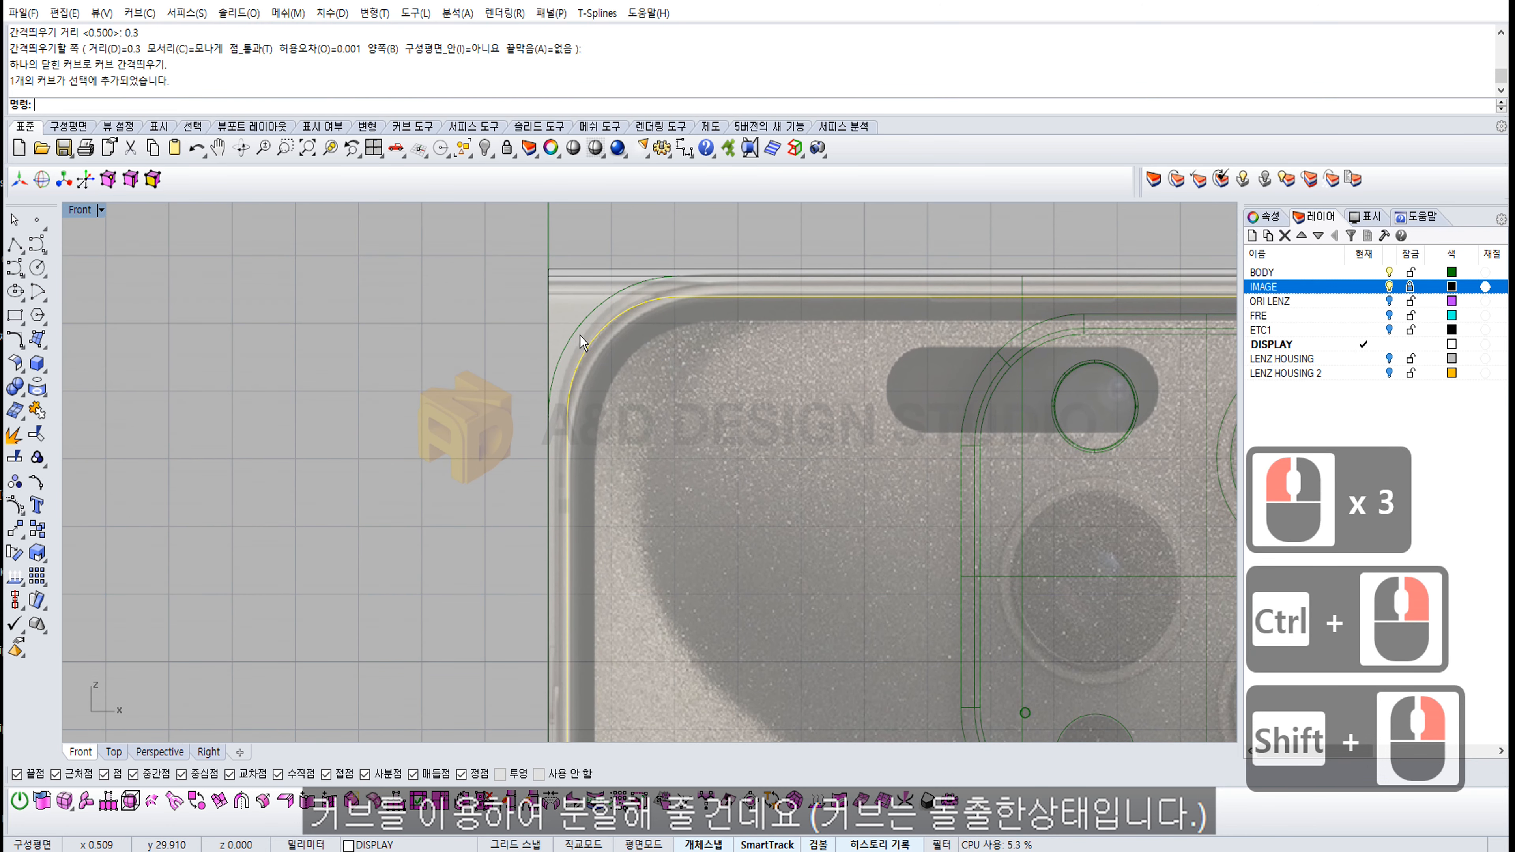
click(558, 371)
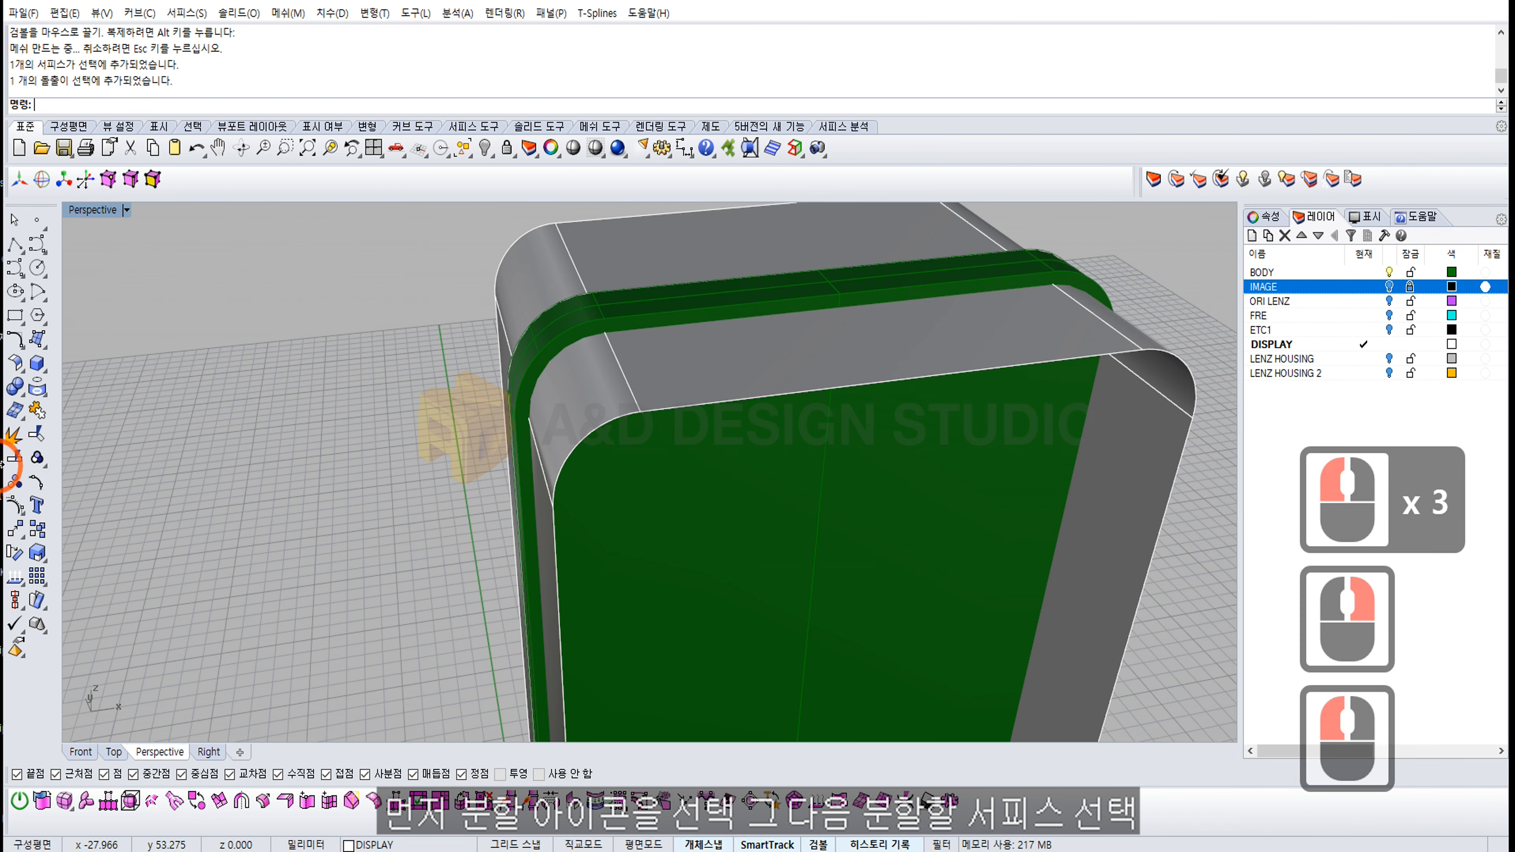
Step: Split the phone's flat front surface with Split, using the extruded outline surface as the cutting object
click(16, 459)
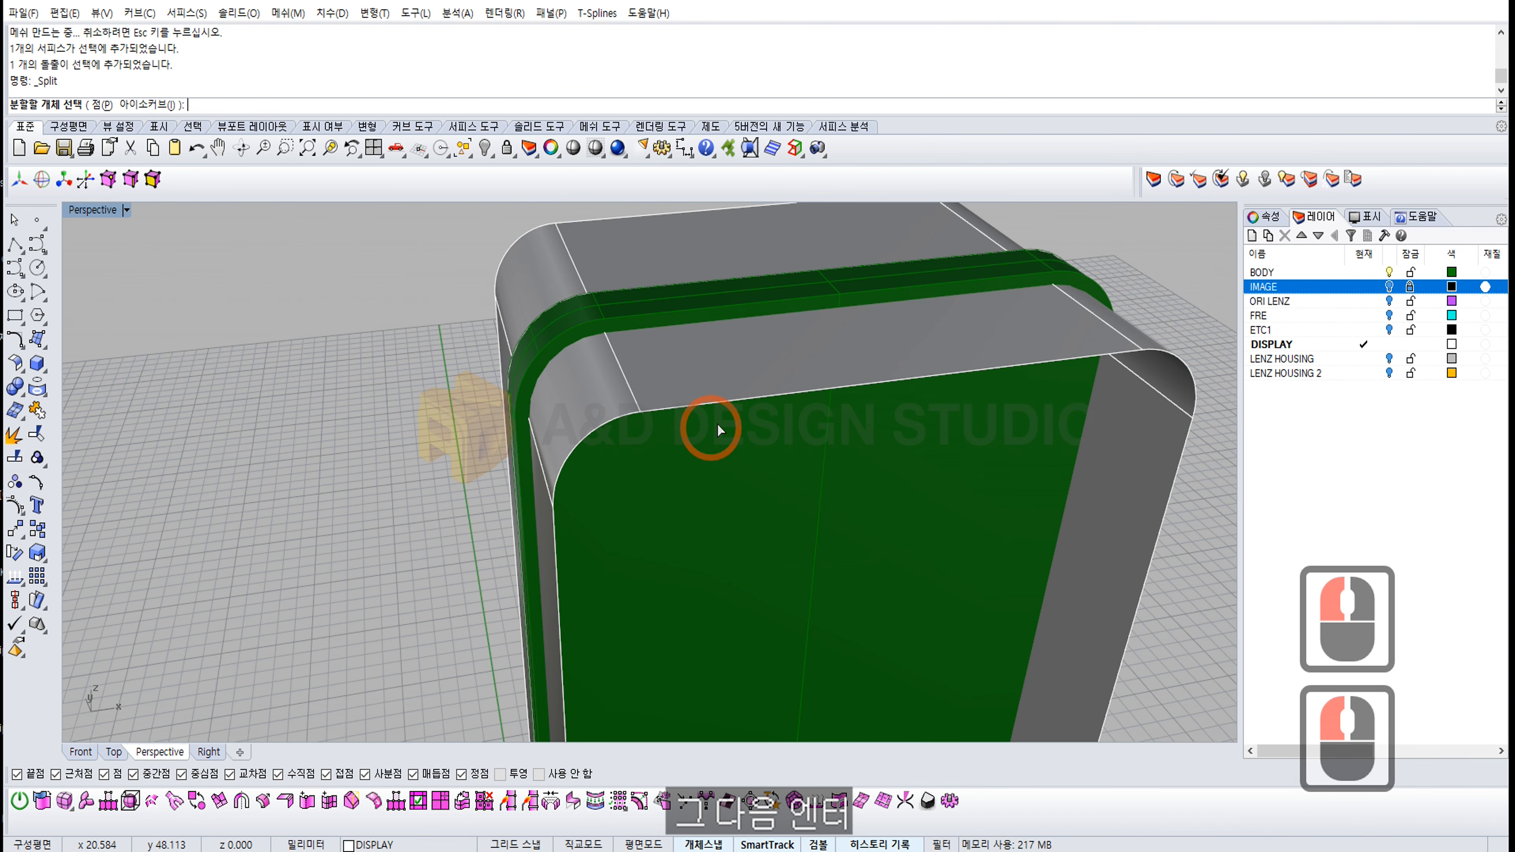
right_drag(717, 427, 733, 414)
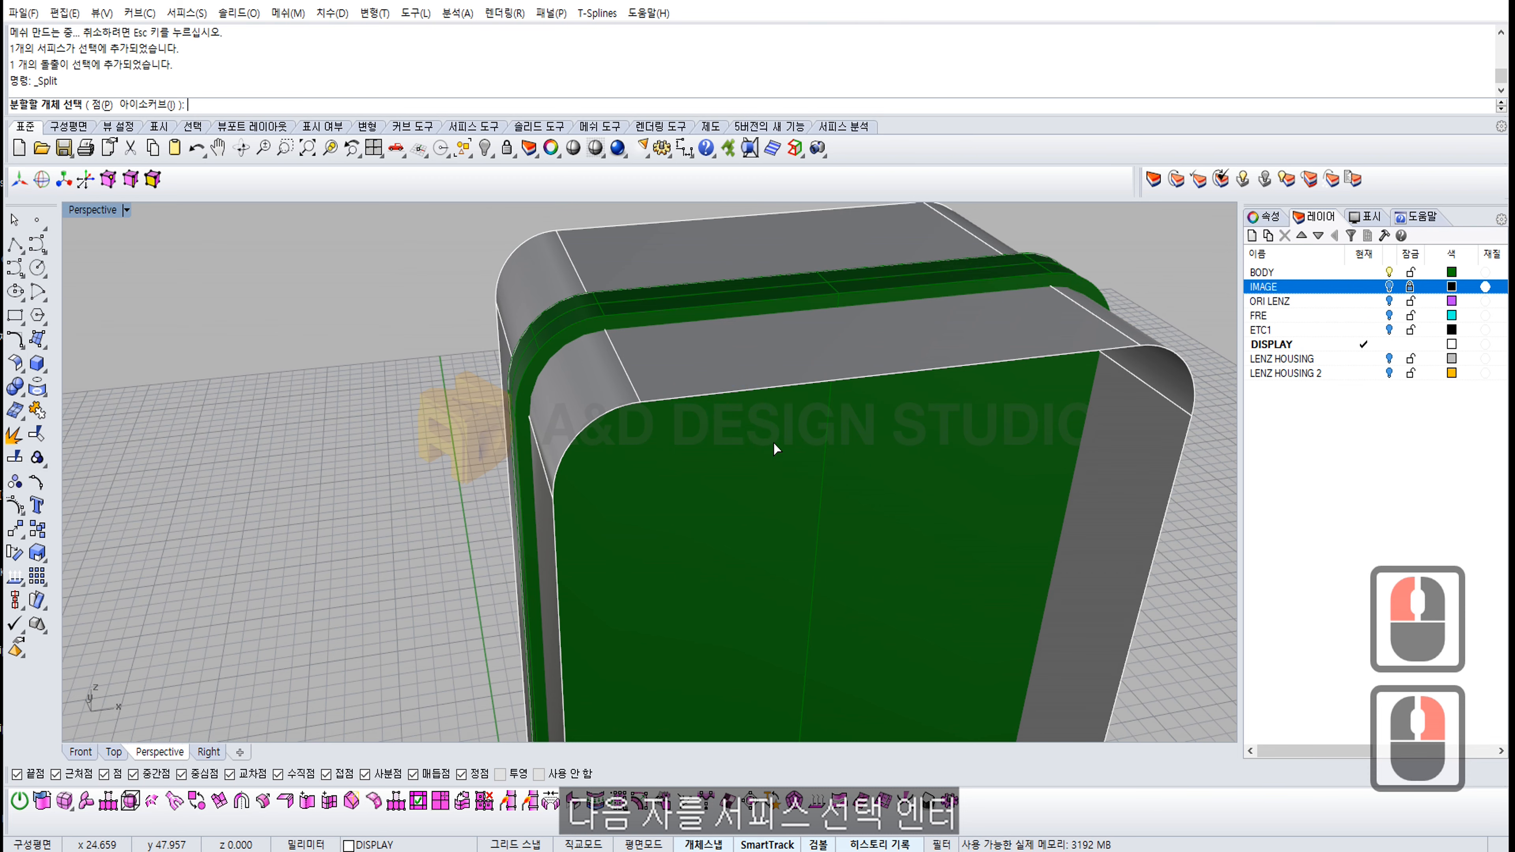
click(771, 425)
right_click(771, 422)
right_drag(771, 422, 720, 434)
click(739, 377)
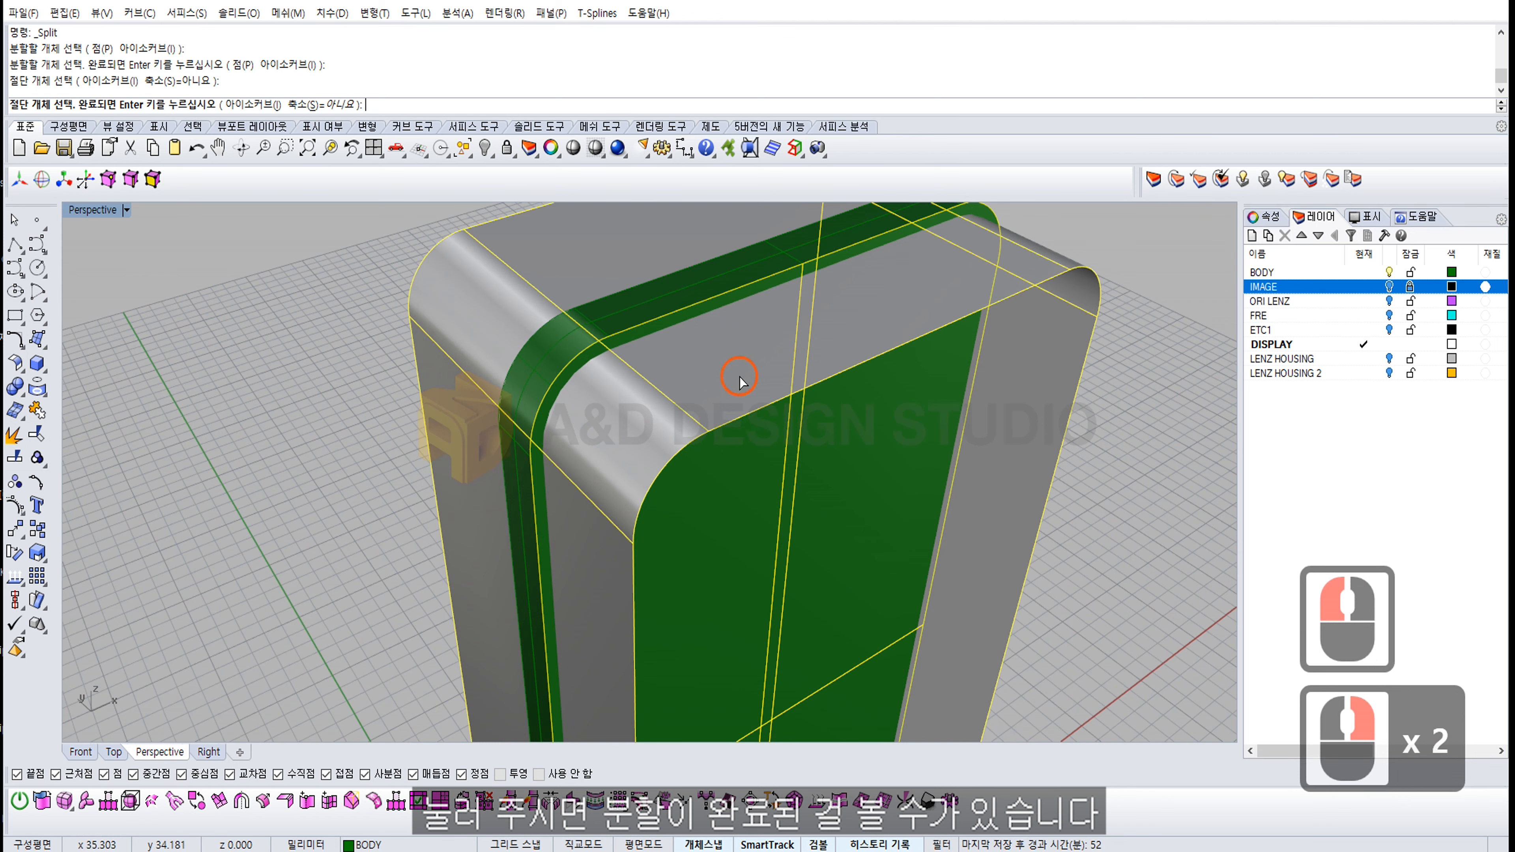
right_click(740, 376)
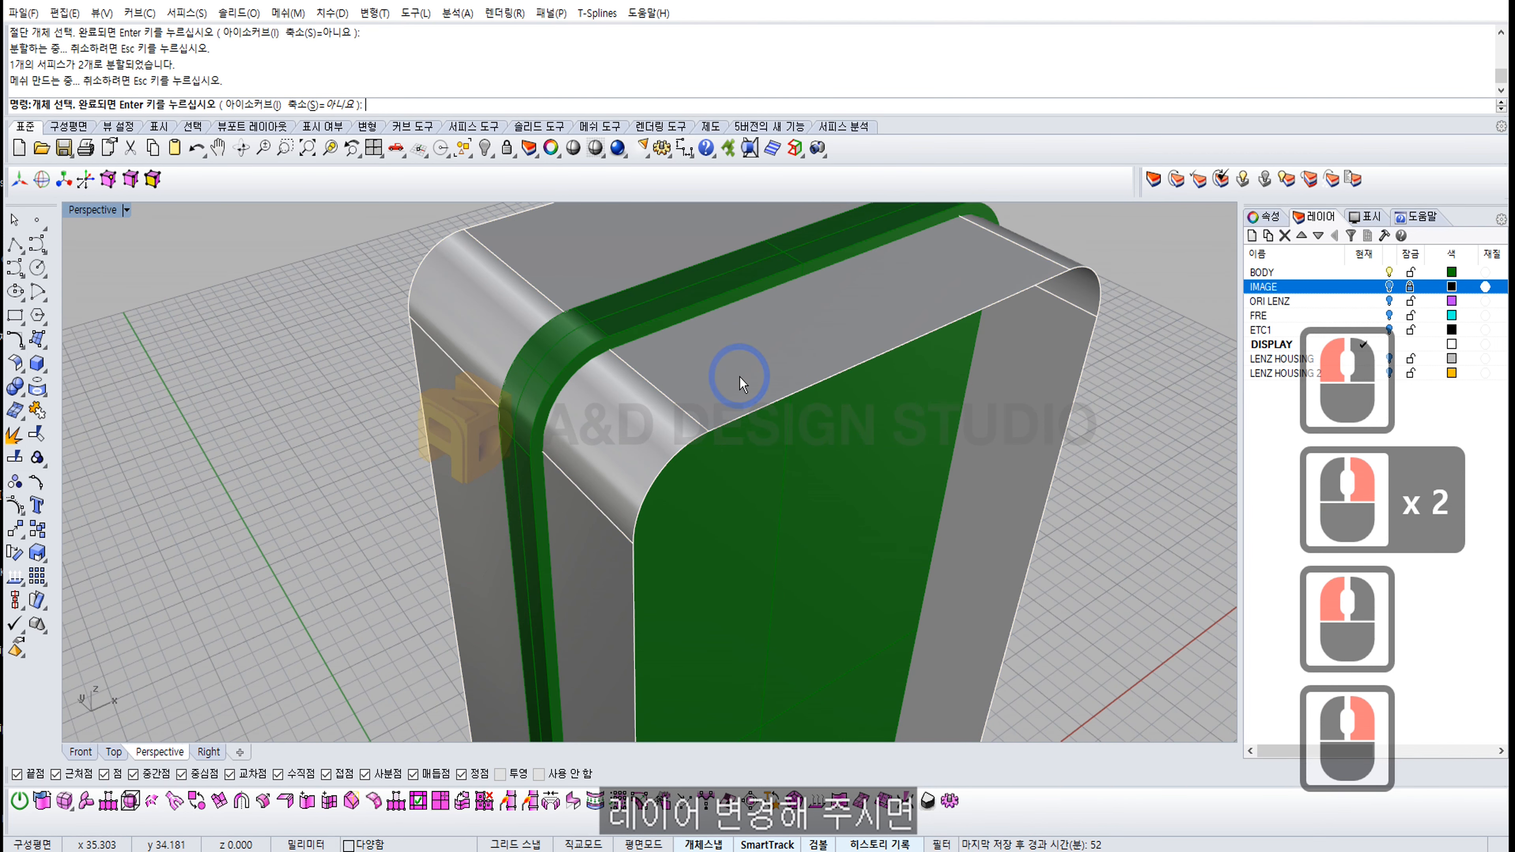
Step: Delete the extruded cutting surface and the offset curve, leaving only the split phone body
double_click(678, 369)
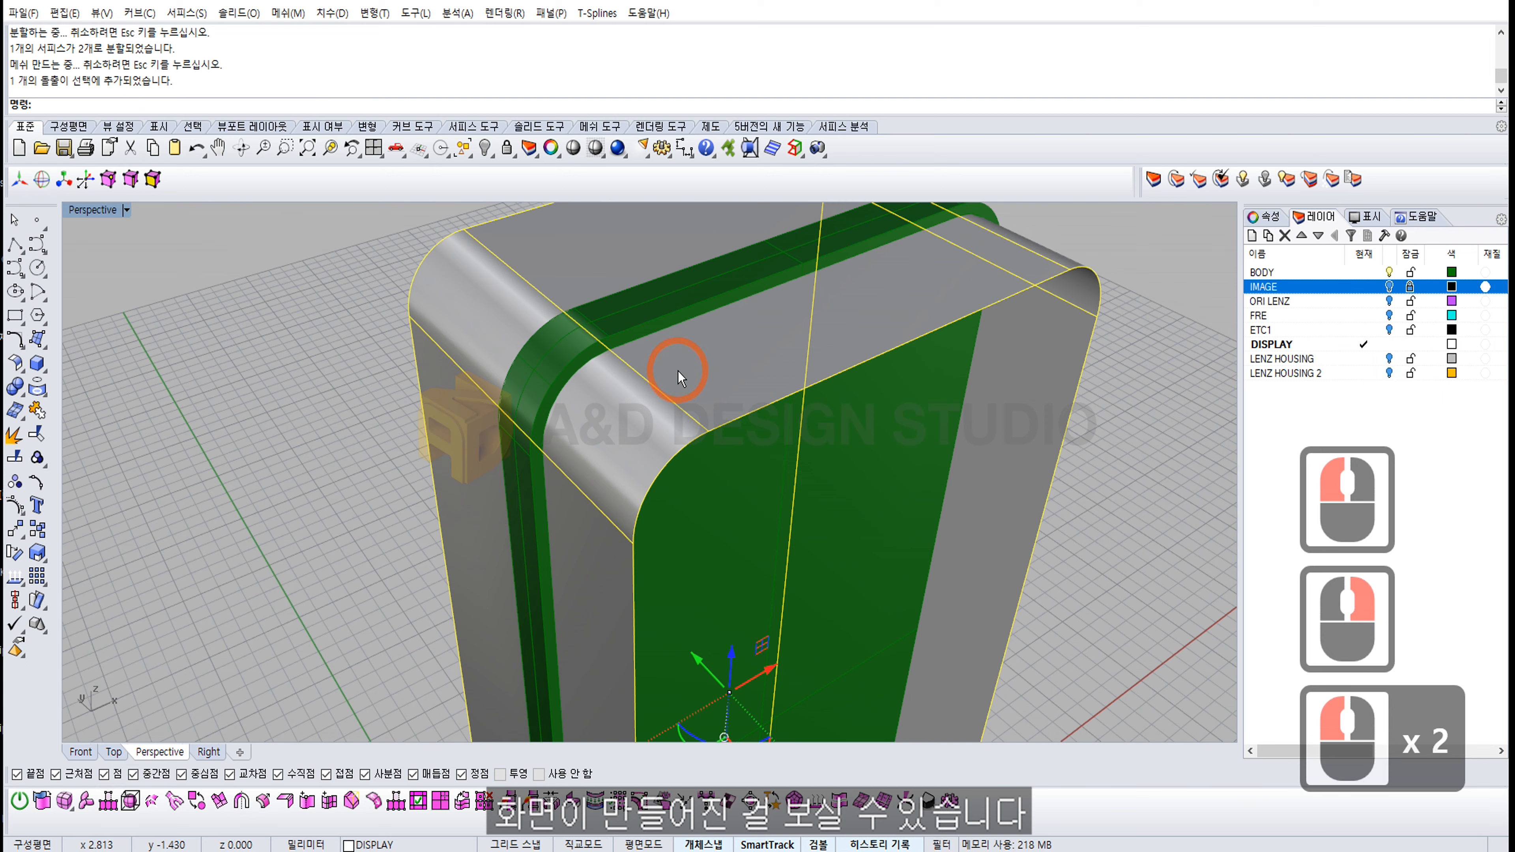
key(Delete)
click(681, 389)
Step: Move the inner front surface of the phone to the DISPLAY layer
right_drag(681, 391, 644, 352)
click(798, 357)
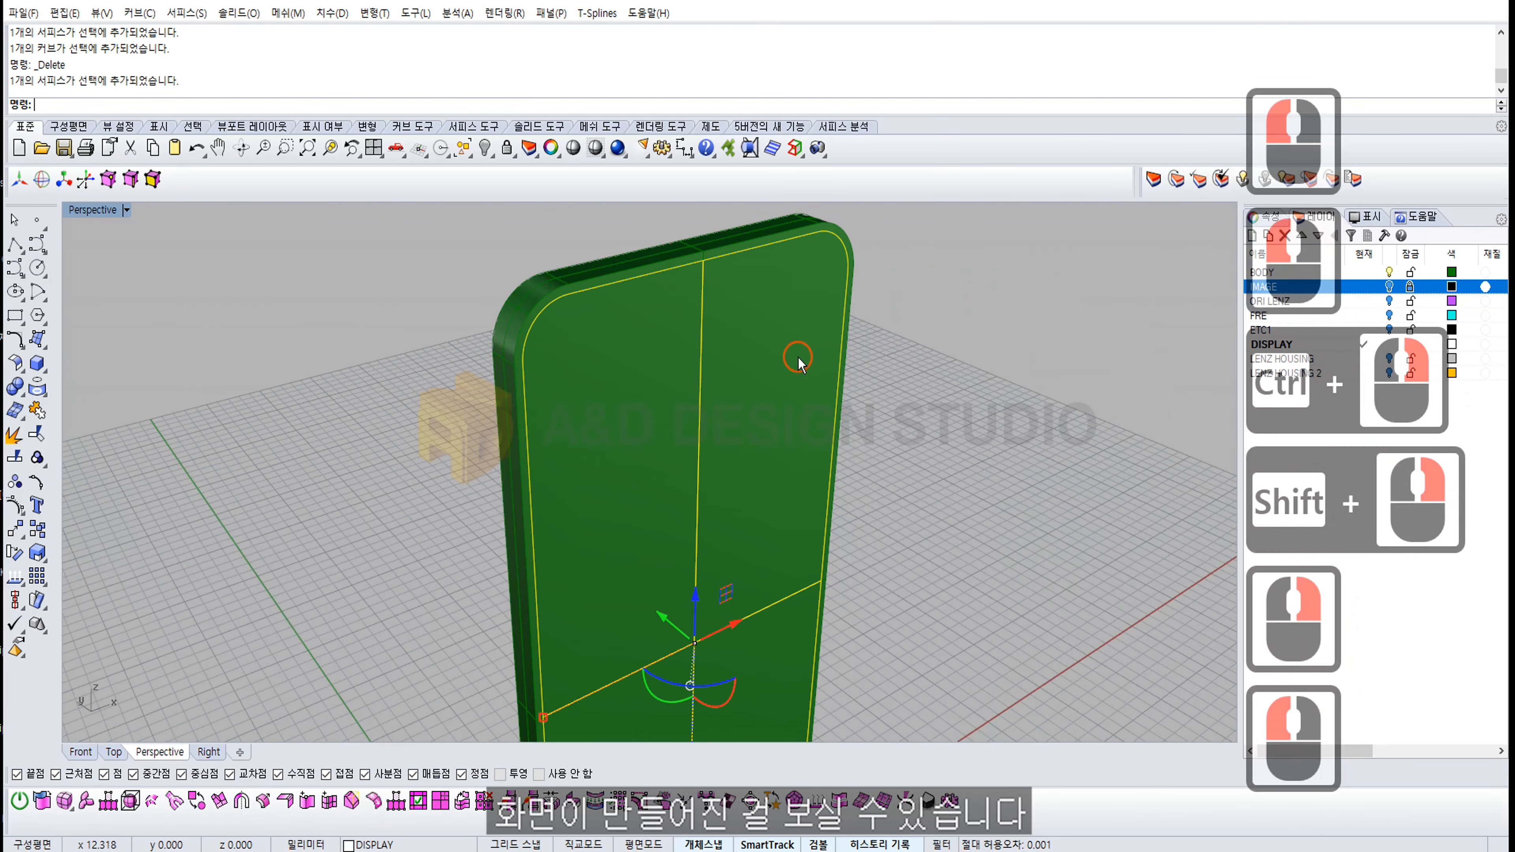
double_click(798, 359)
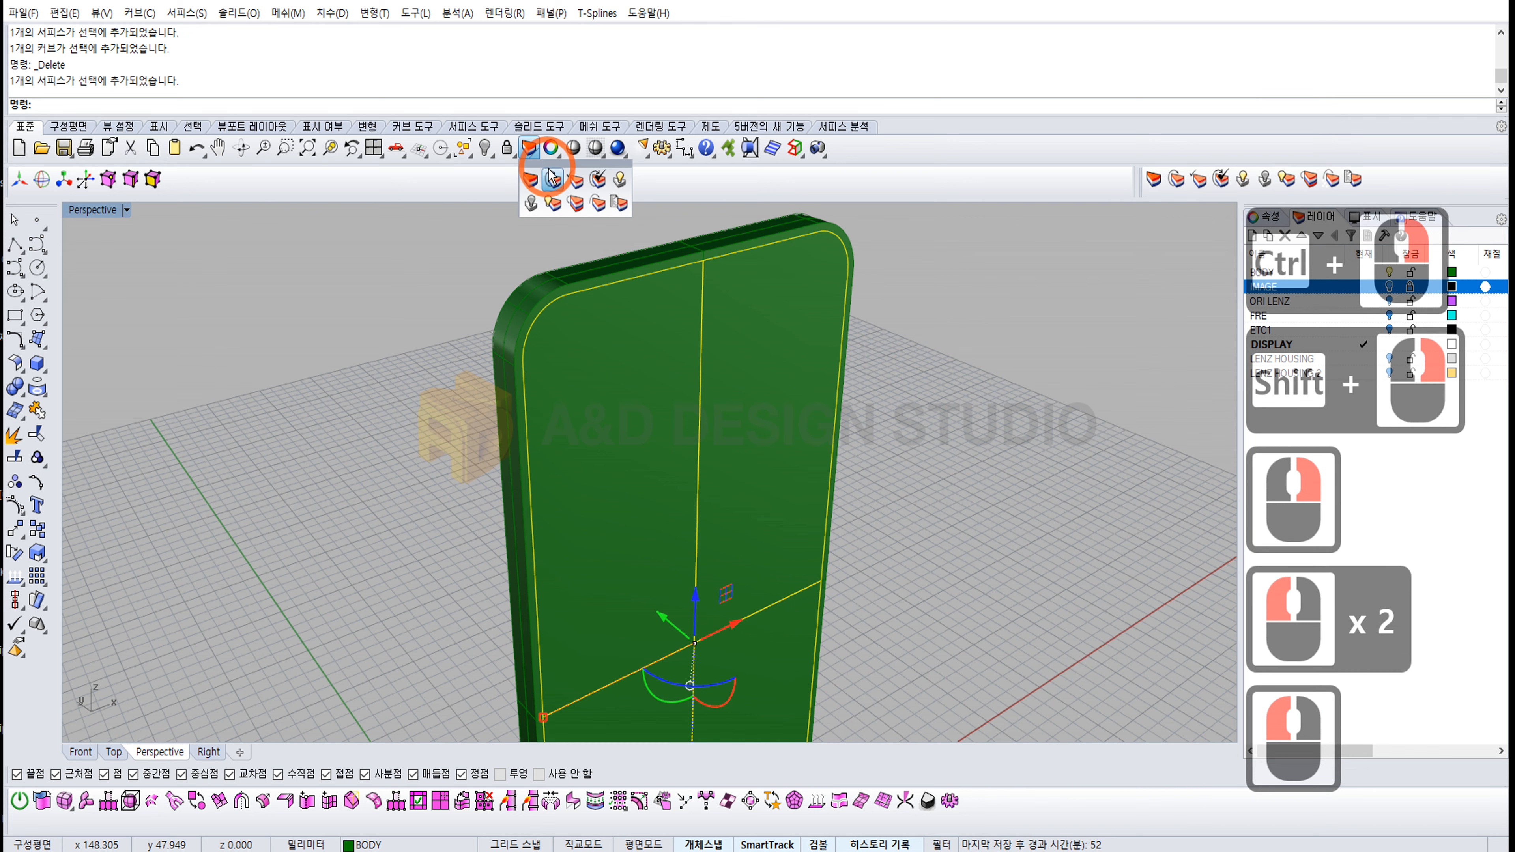
double_click(530, 149)
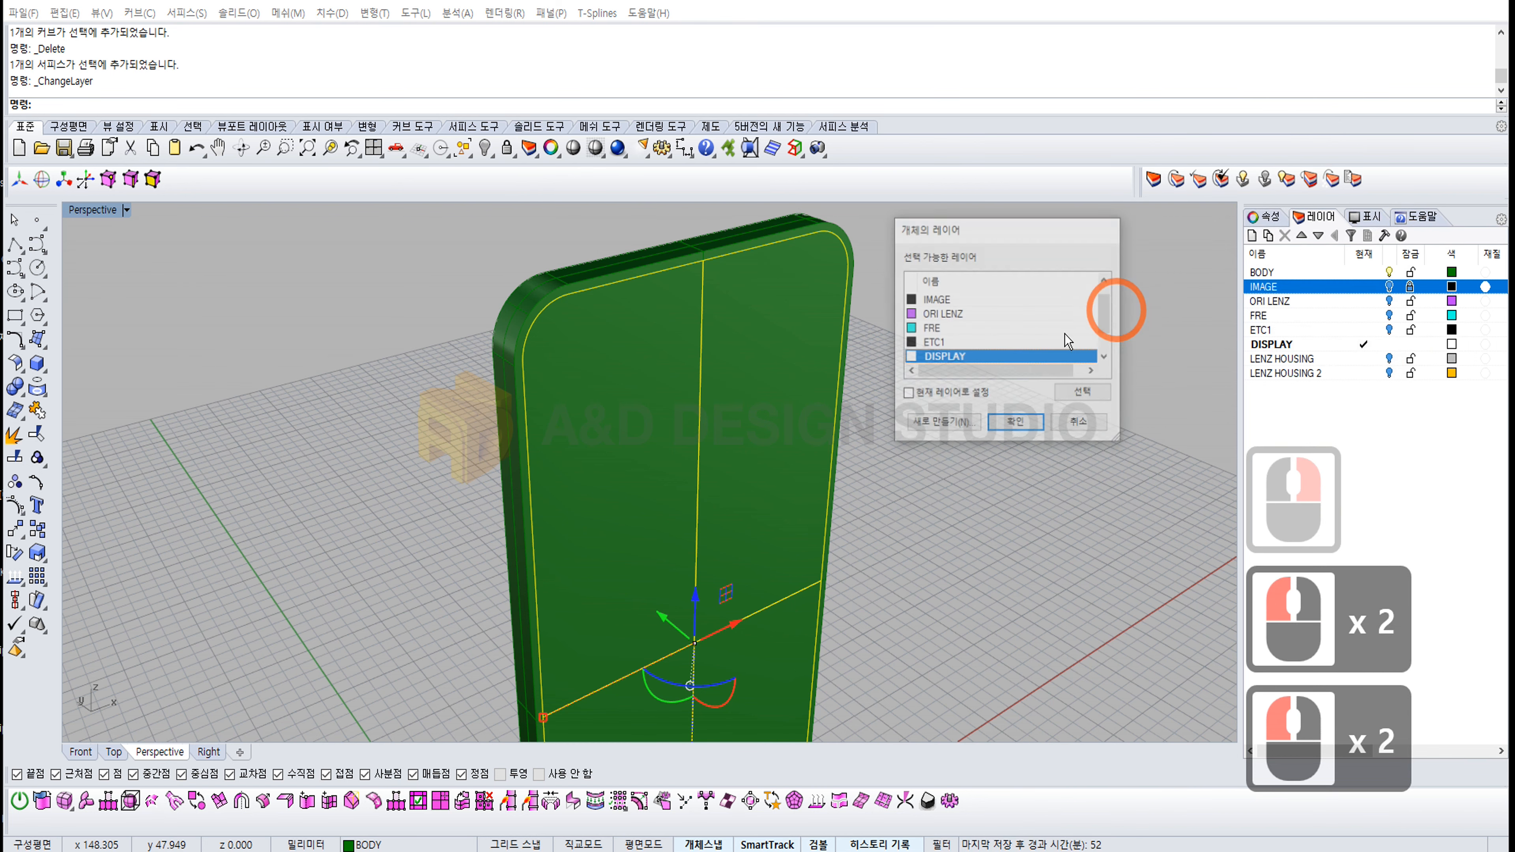
triple_click(941, 356)
right_drag(949, 368, 666, 413)
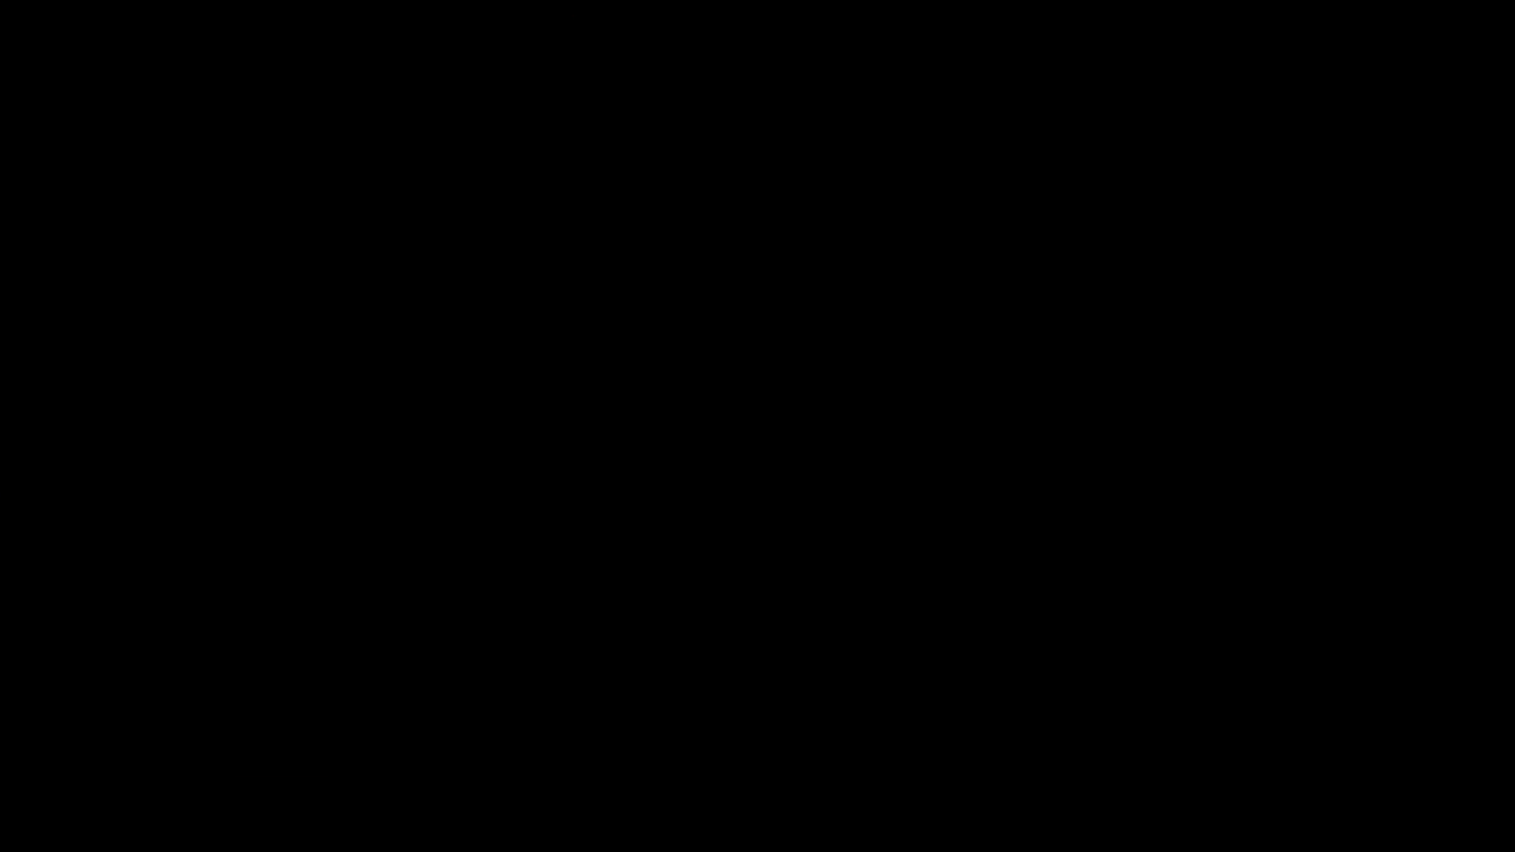